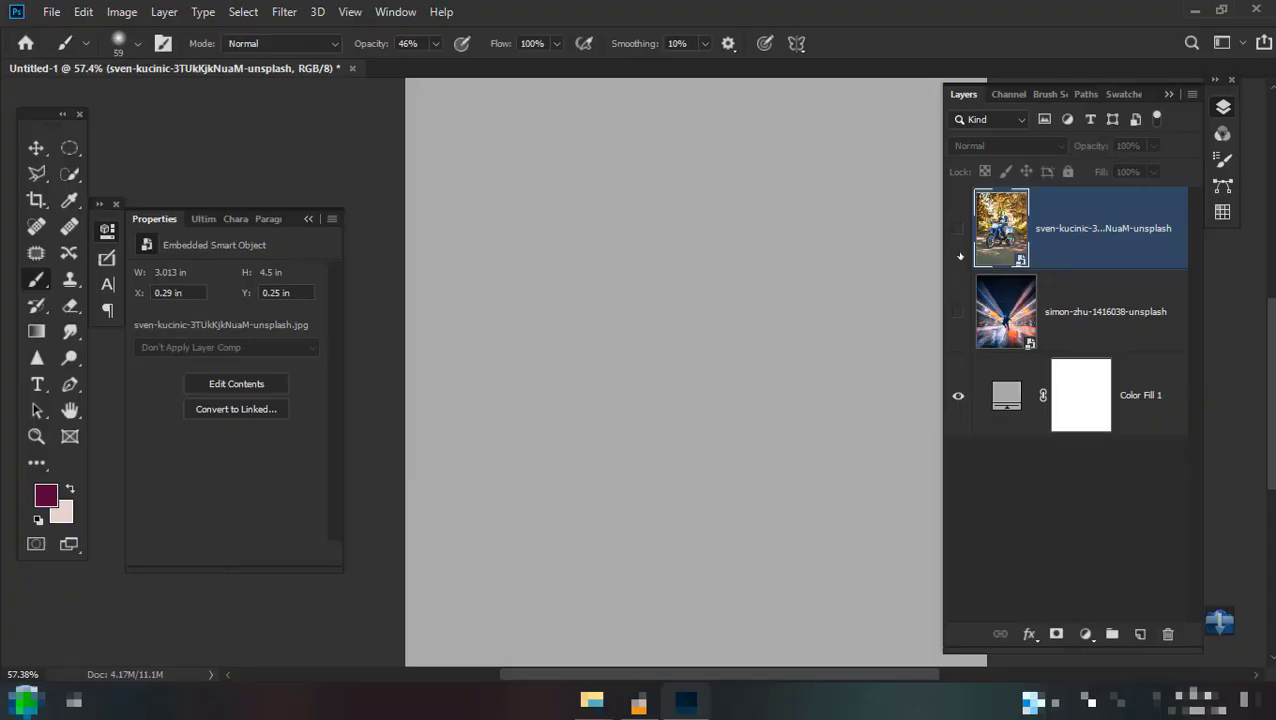
Show the motorcycle photo layer and zoom in on the front wheel.
click(958, 229)
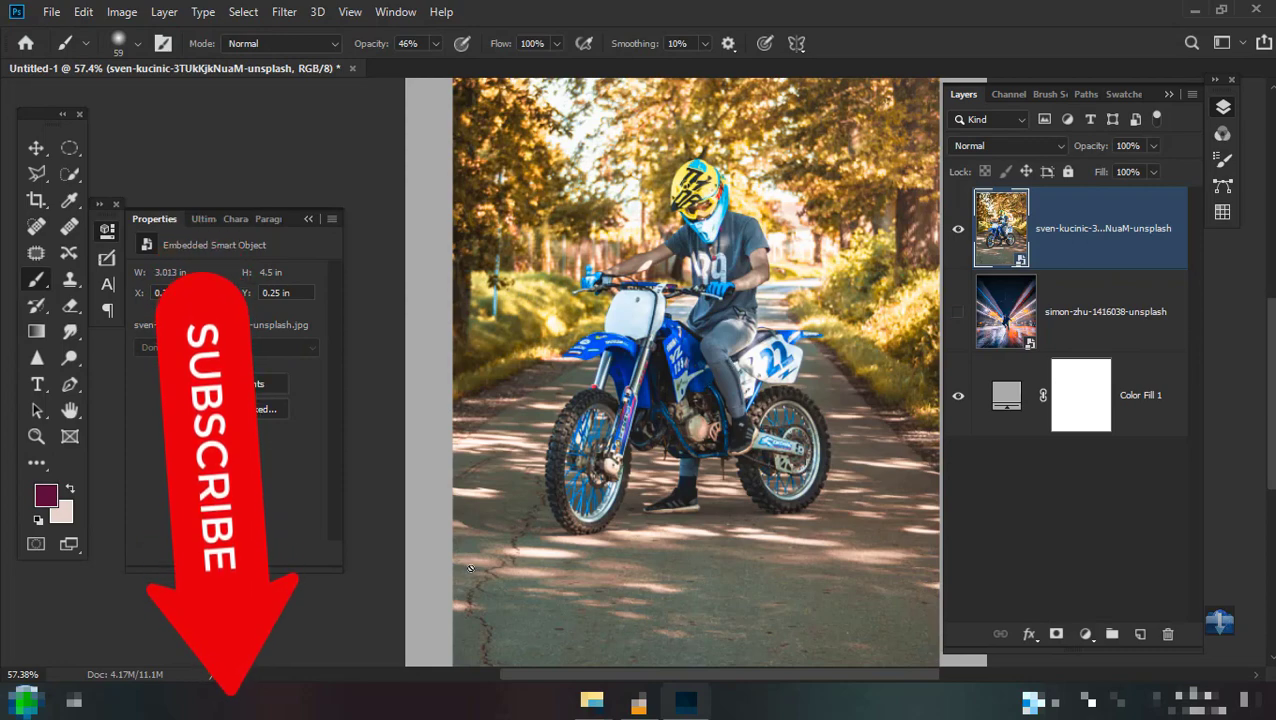
scroll(470, 568, up, 3)
scroll(520, 480, up, 3)
scroll(571, 387, up, 2)
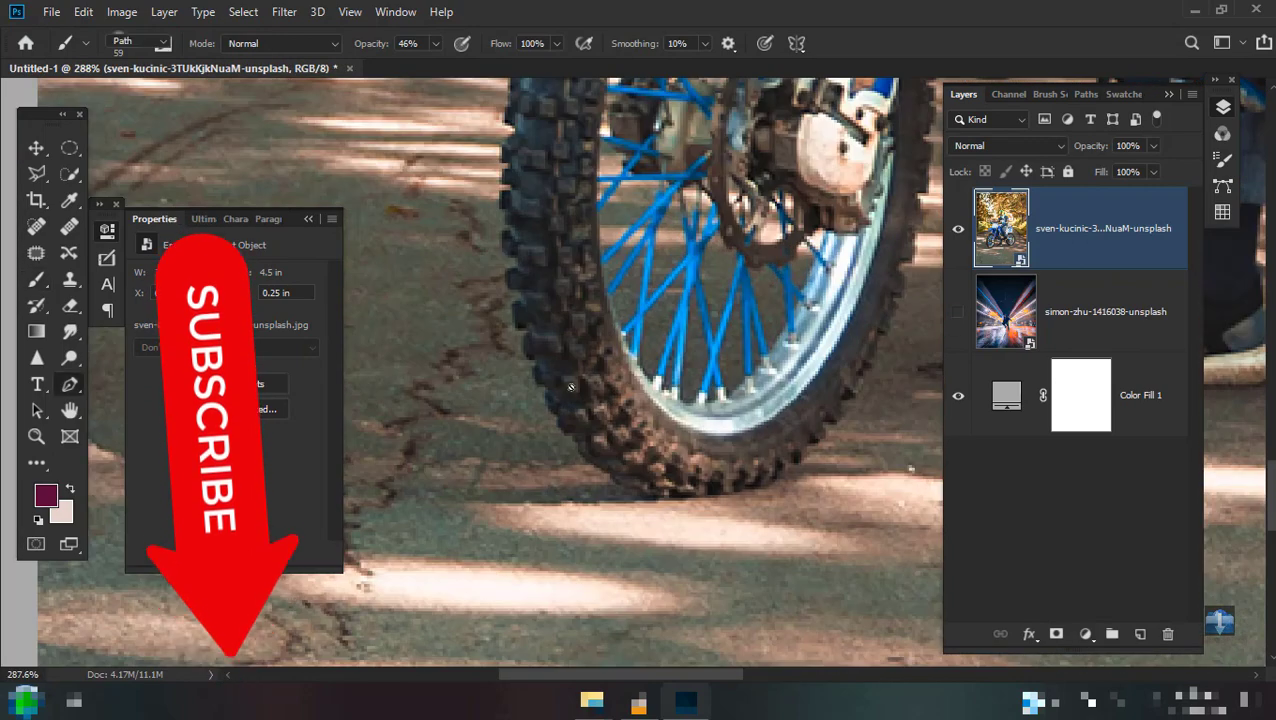
scroll(571, 387, up, 1)
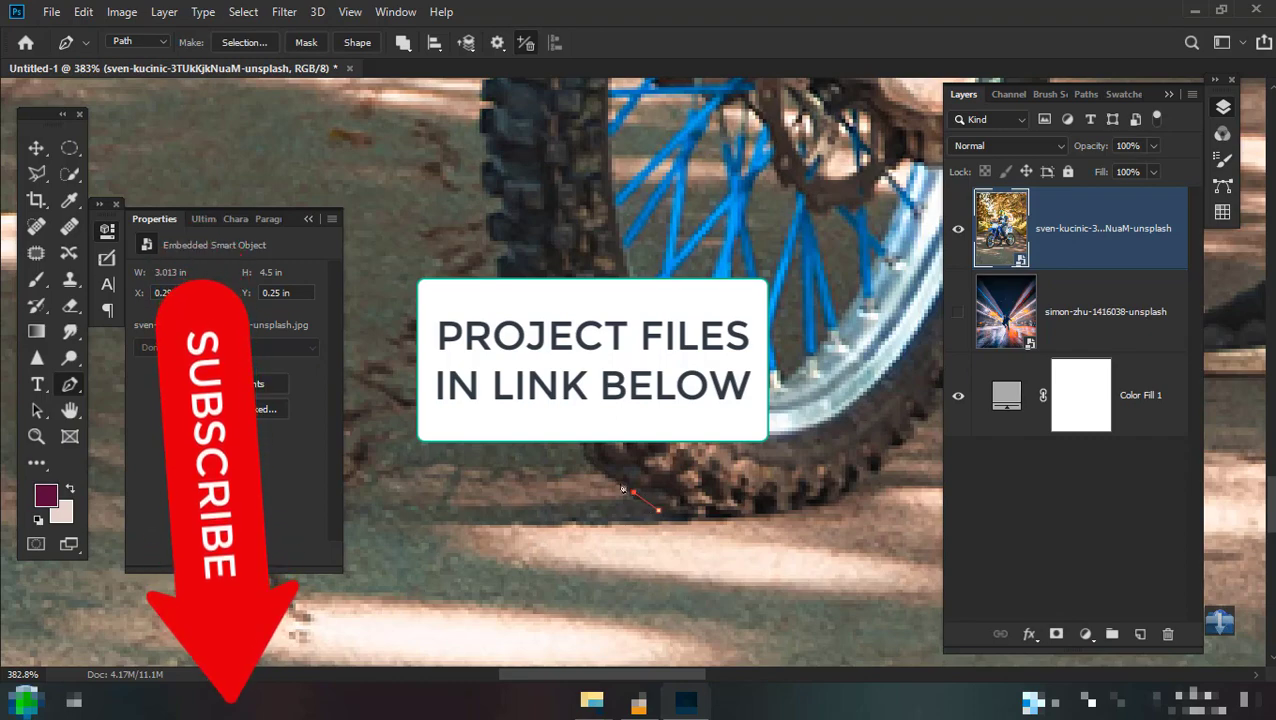
Start the Pen outline at the front tyre's base, tracing up the fender to the plate corner.
click(633, 492)
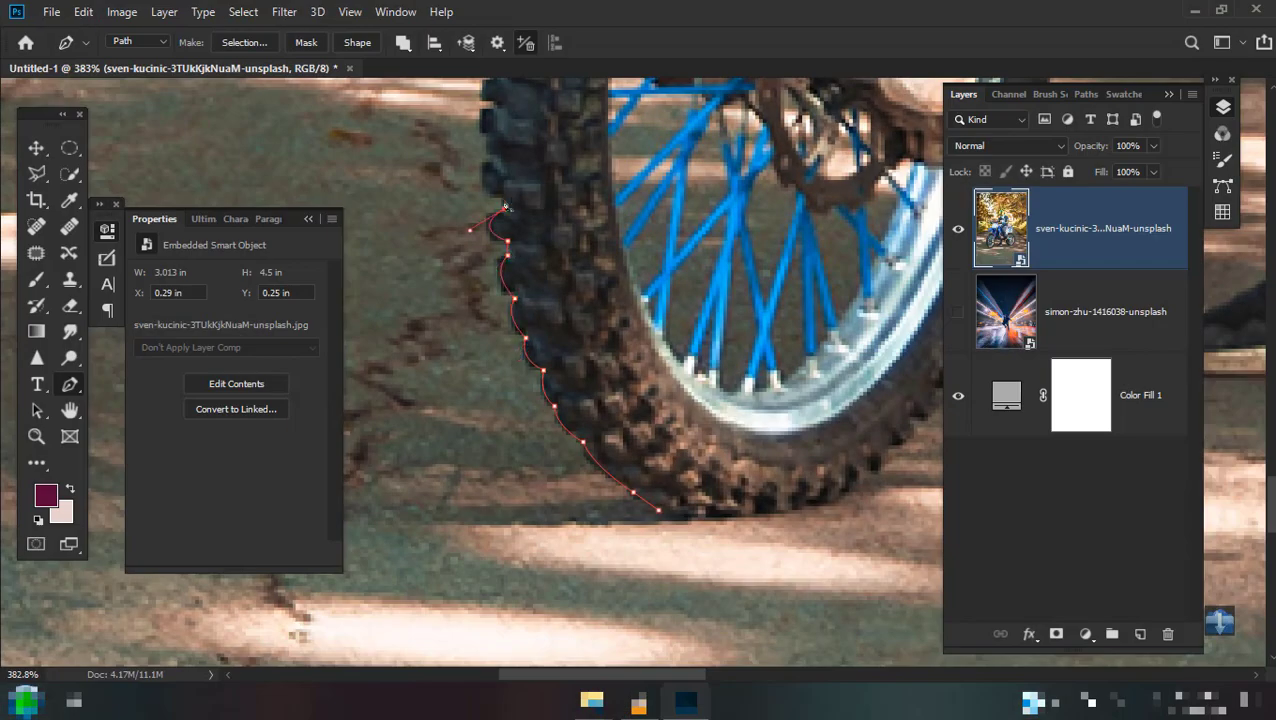
drag(505, 183, 503, 417)
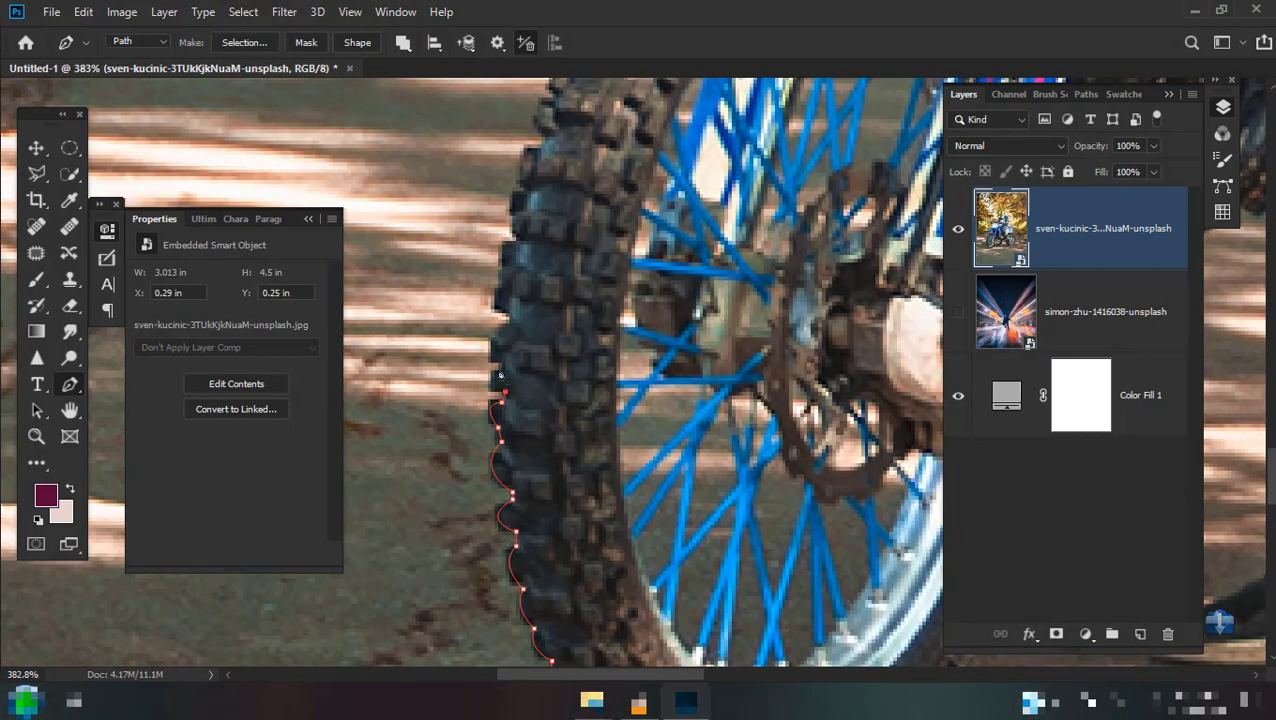
drag(517, 193, 502, 370)
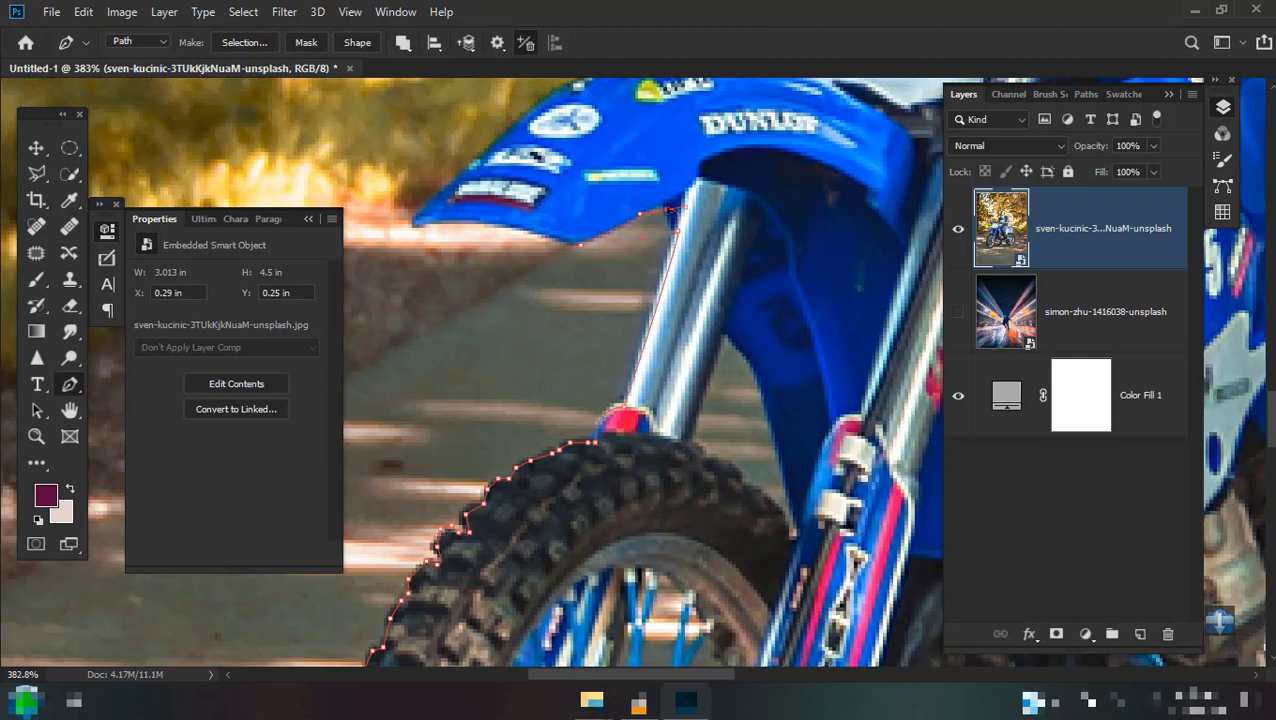
click(495, 230)
scroll(811, 230, up, 3)
scroll(578, 322, up, 3)
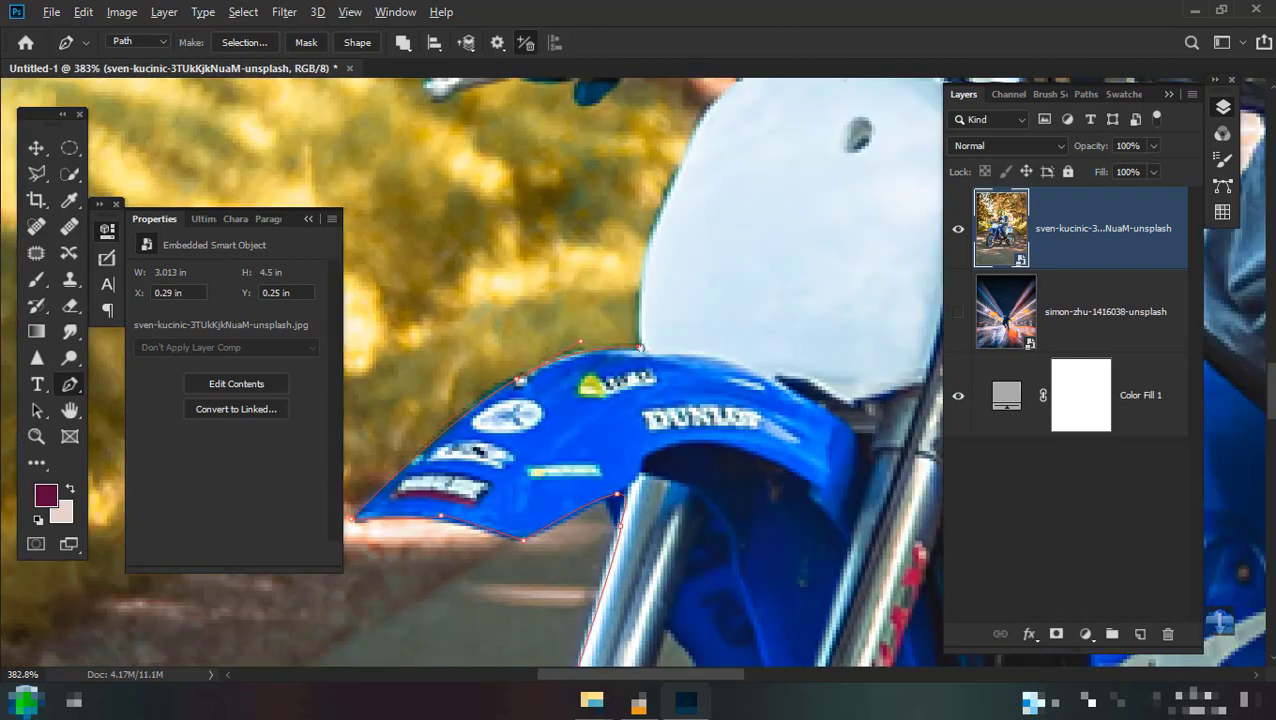
click(590, 320)
scroll(571, 355, up, 3)
click(615, 349)
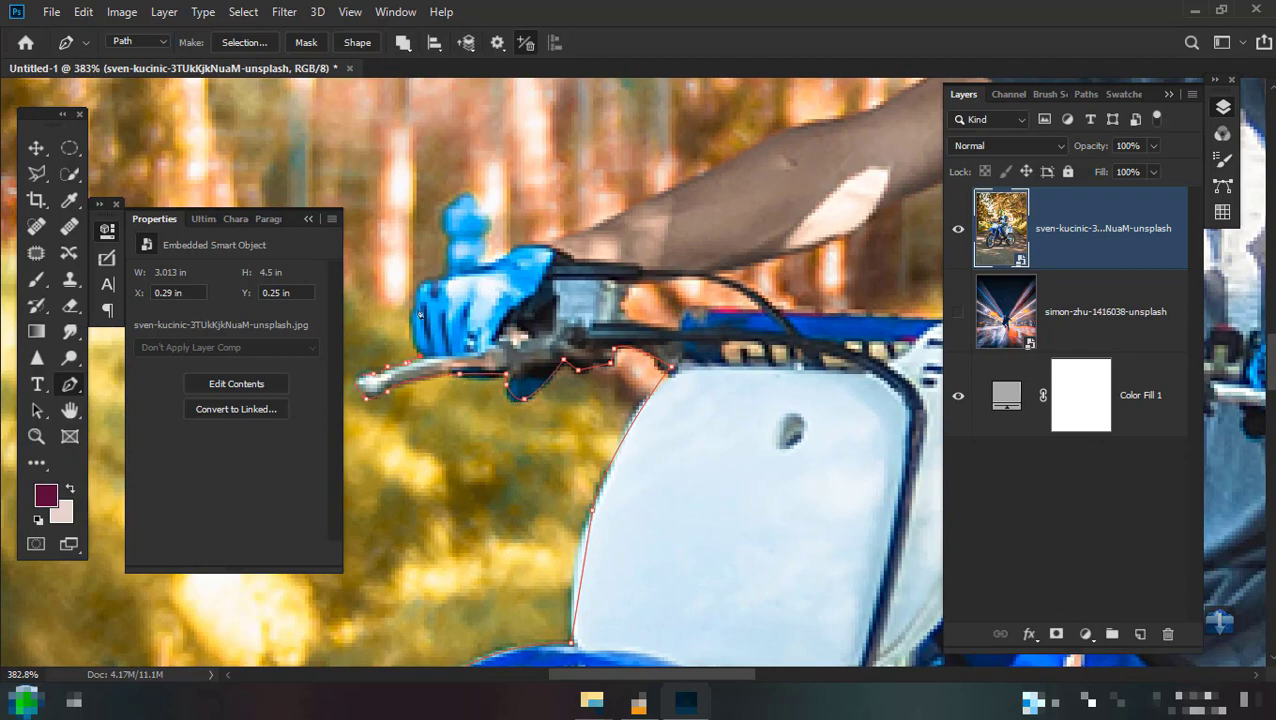
Continue the outline down the helmet's right edge and the shirt's side.
scroll(460, 199, down, 5)
scroll(523, 314, up, 4)
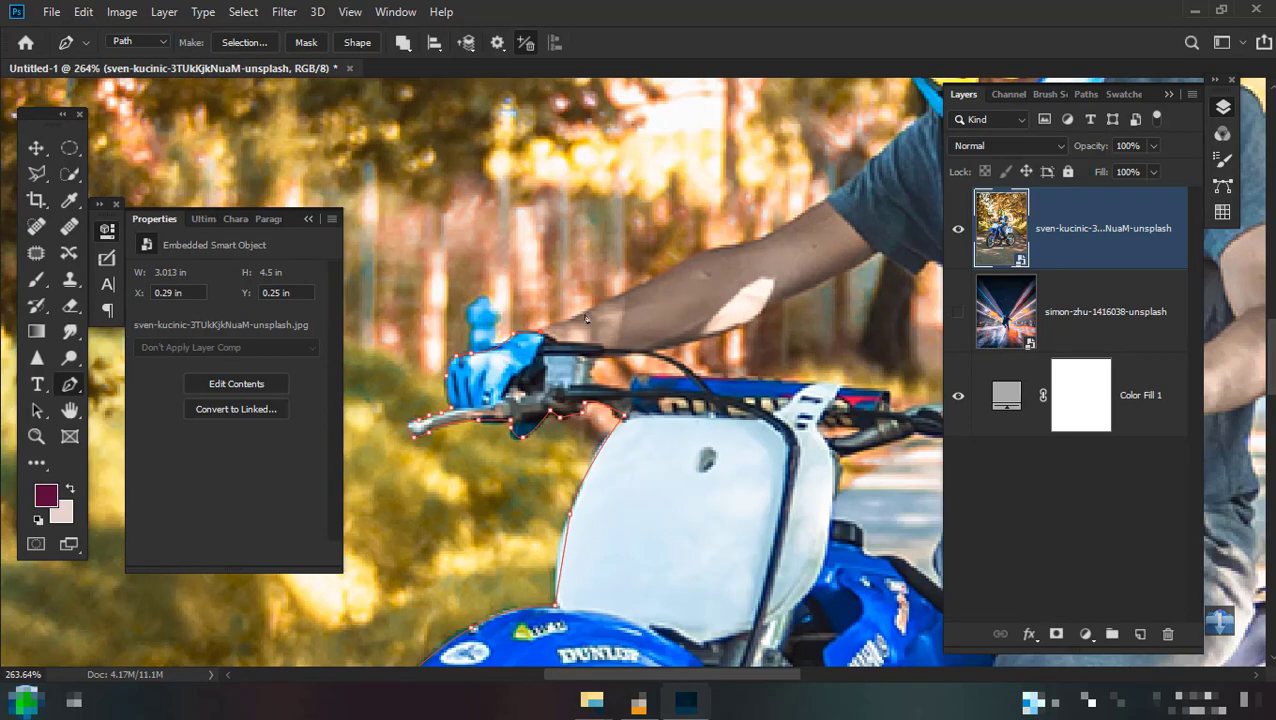
scroll(722, 256, up, 2)
scroll(630, 360, up, 3)
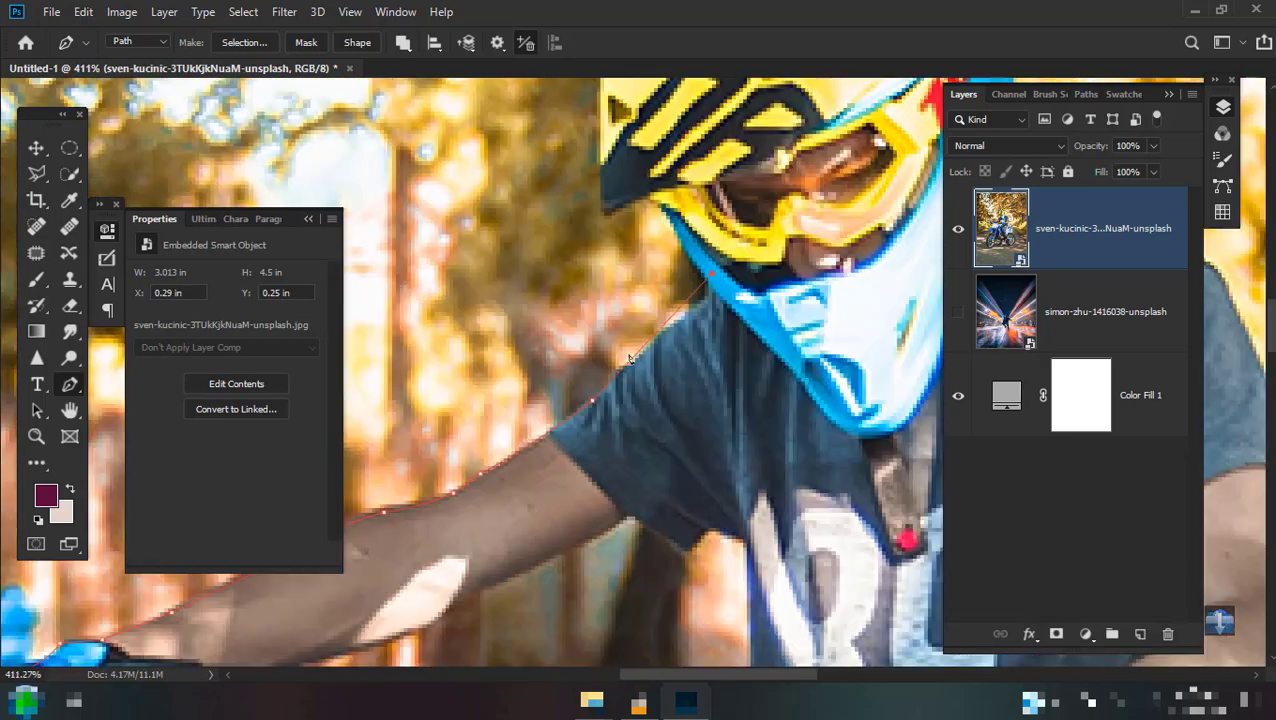
scroll(713, 287, up, 5)
drag(582, 331, 510, 331)
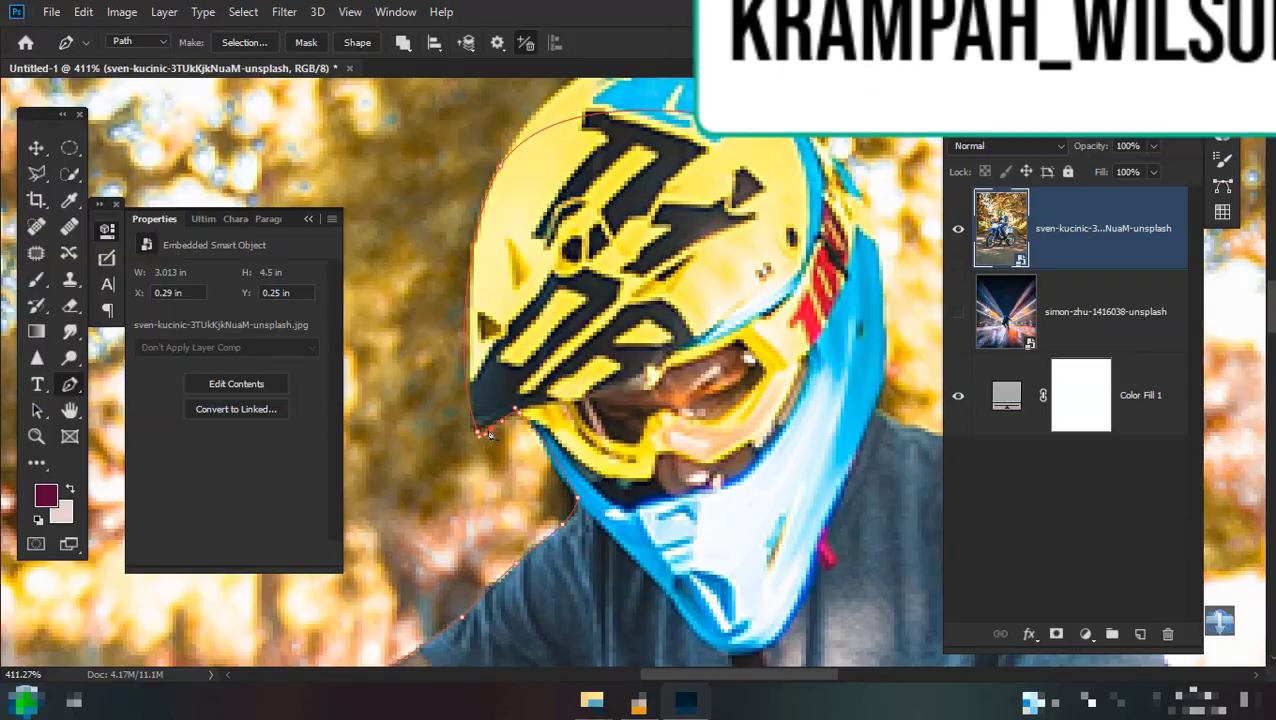
scroll(700, 330, down, 5)
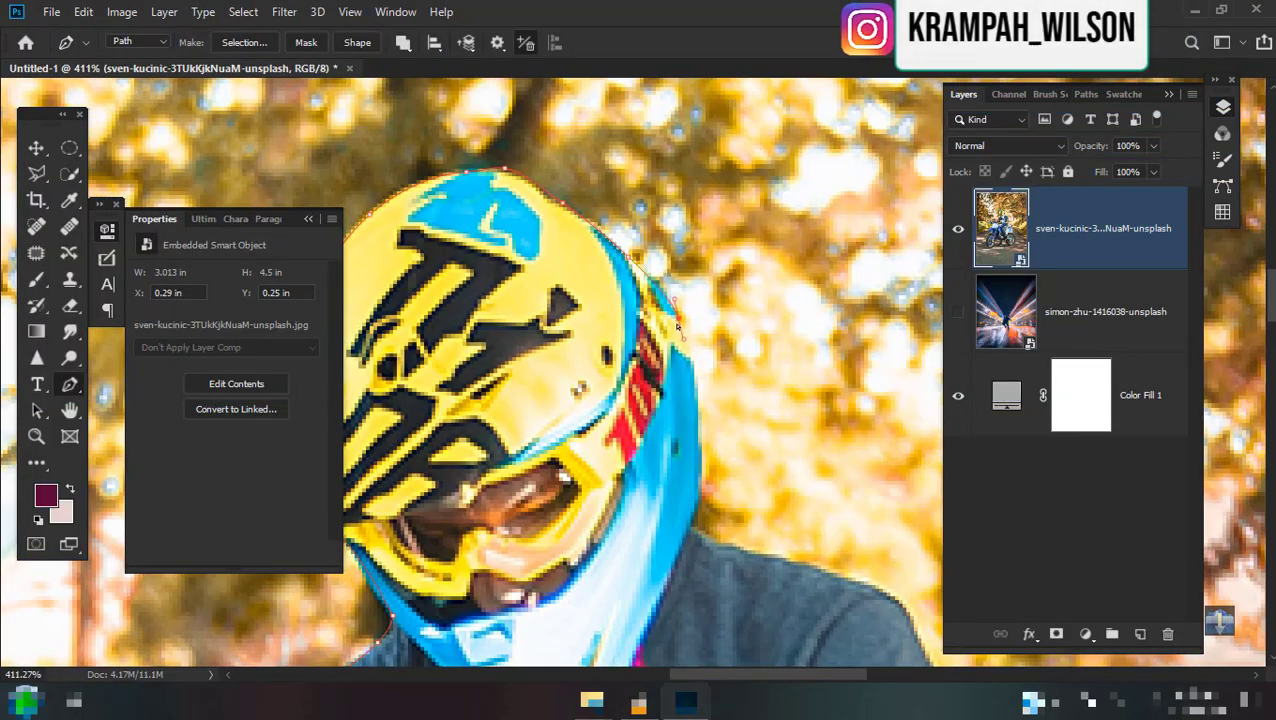
click(708, 322)
scroll(745, 243, down, 5)
scroll(745, 243, right, 3)
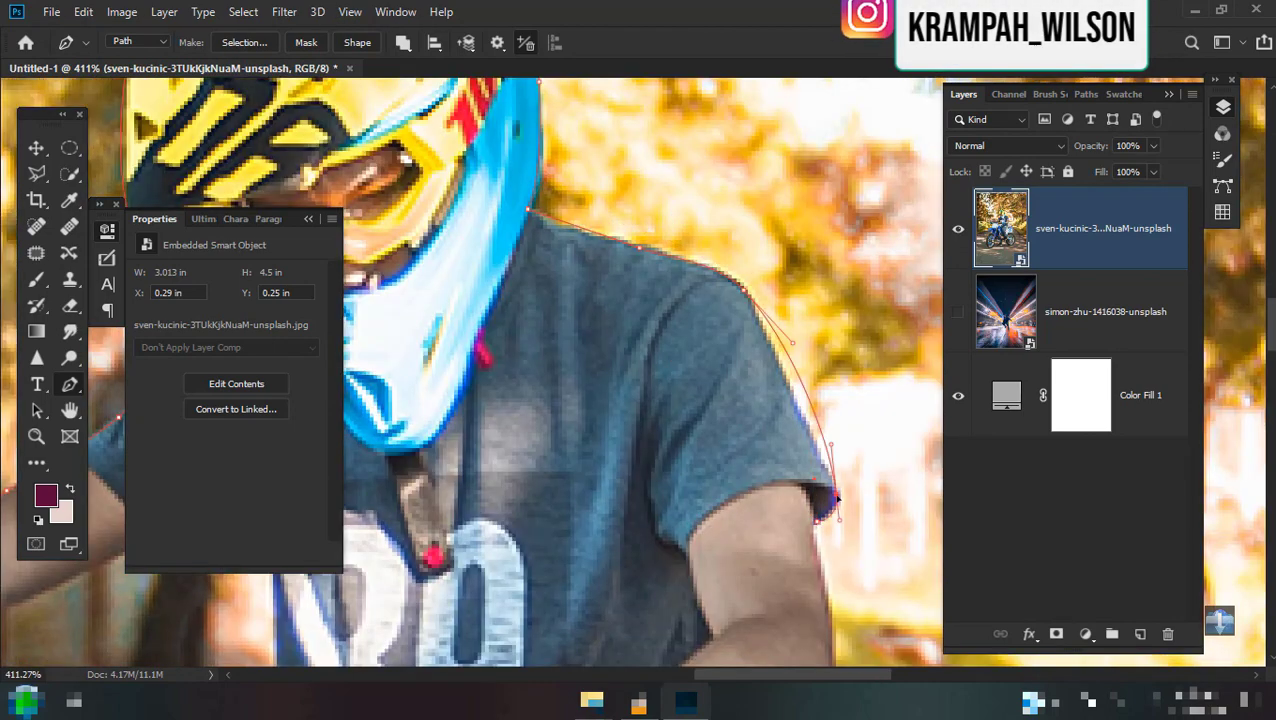
scroll(752, 388, down, 5)
scroll(752, 388, right, 1)
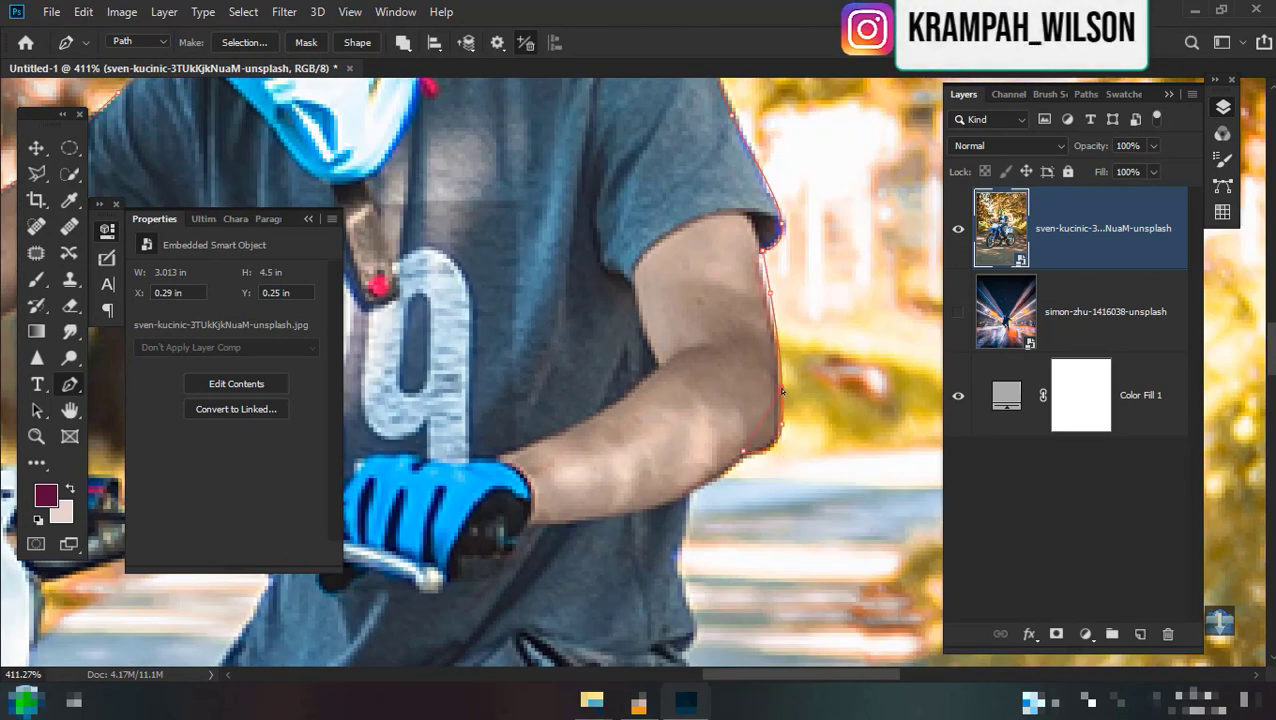
drag(756, 268, 784, 373)
scroll(748, 458, down, 5)
scroll(748, 458, left, 1)
click(728, 293)
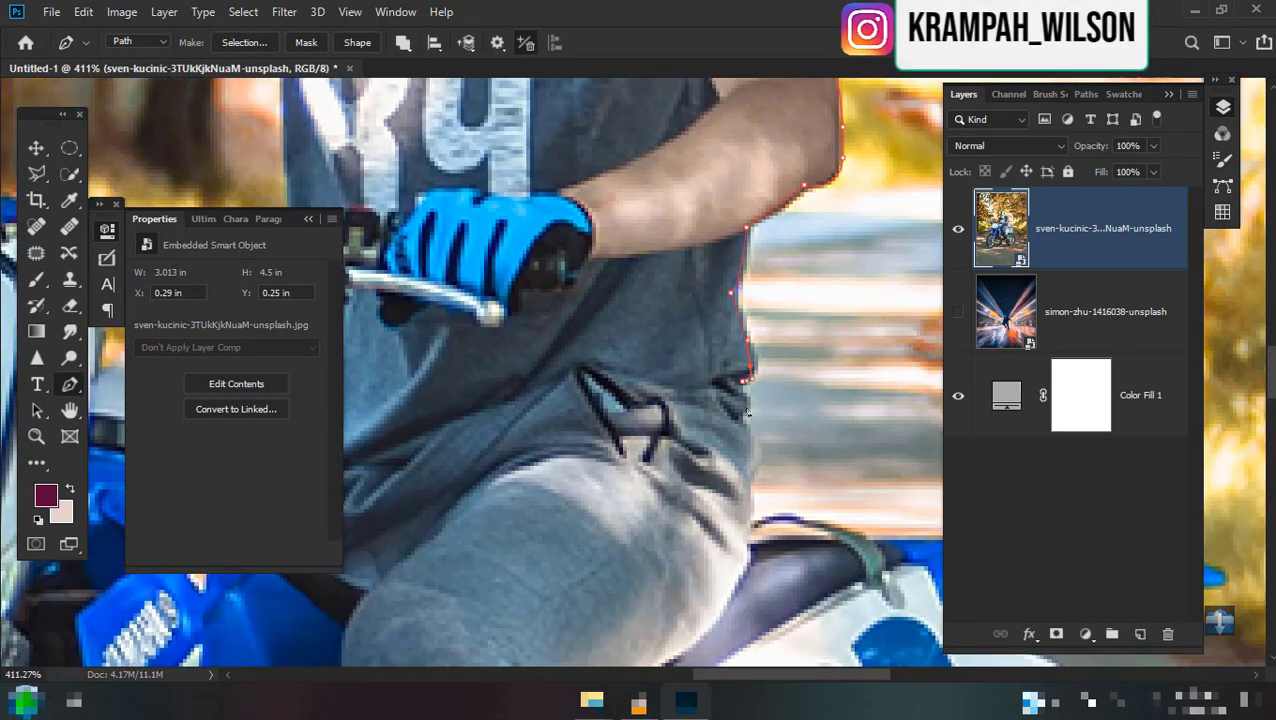
Trace the outline along the seat, around the number plate and down the fork.
scroll(742, 456, down, 3)
scroll(700, 400, up, 2)
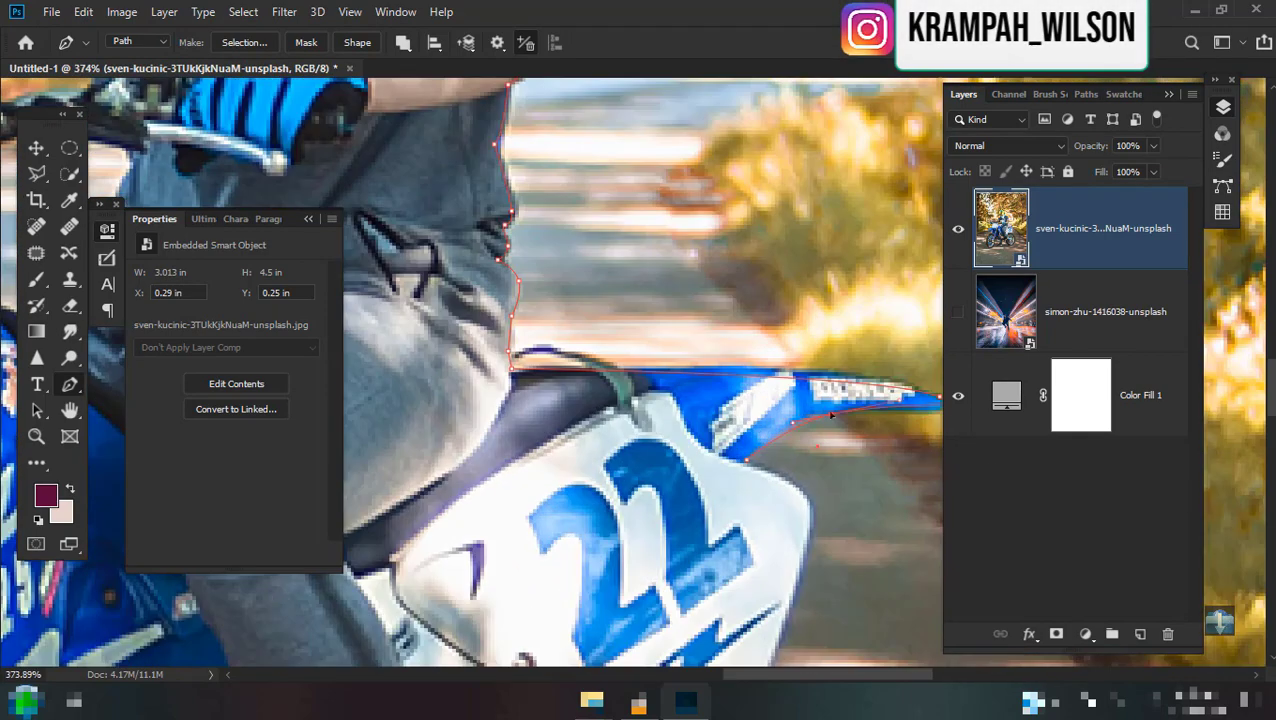
click(893, 372)
click(918, 387)
scroll(700, 400, down, 1)
scroll(700, 450, down, 2)
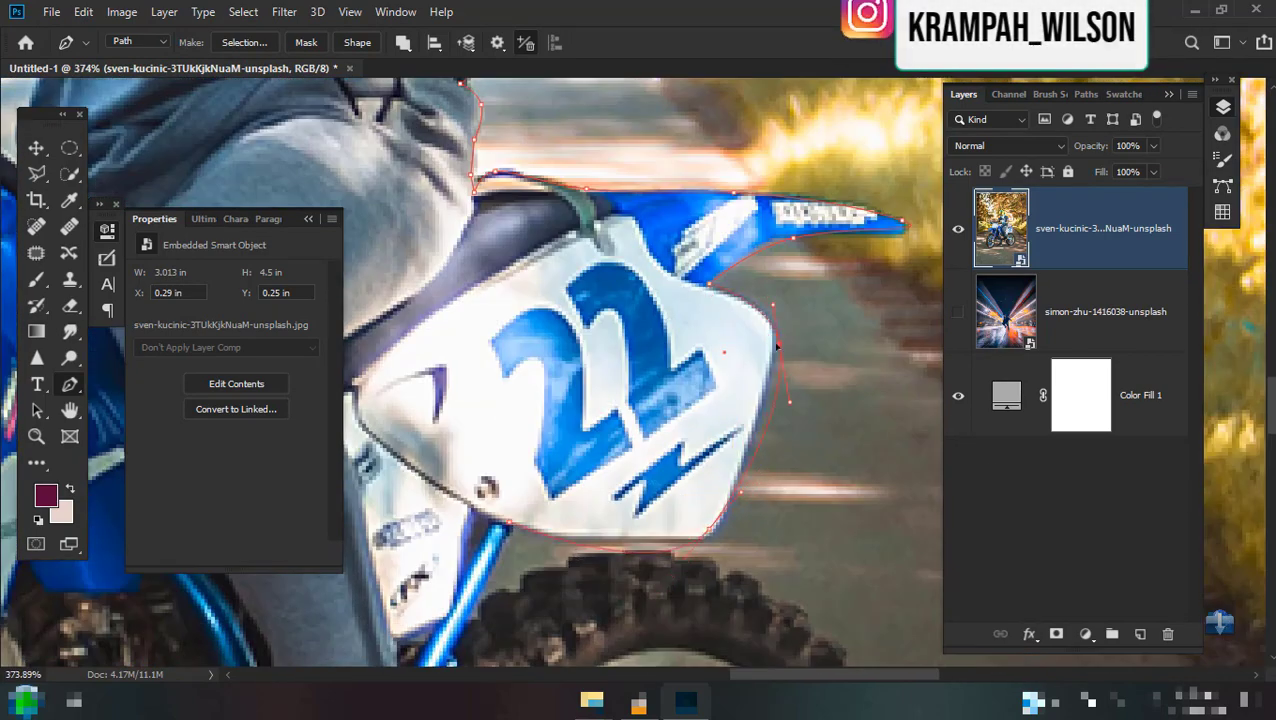
click(720, 430)
scroll(640, 520, down, 2)
click(598, 452)
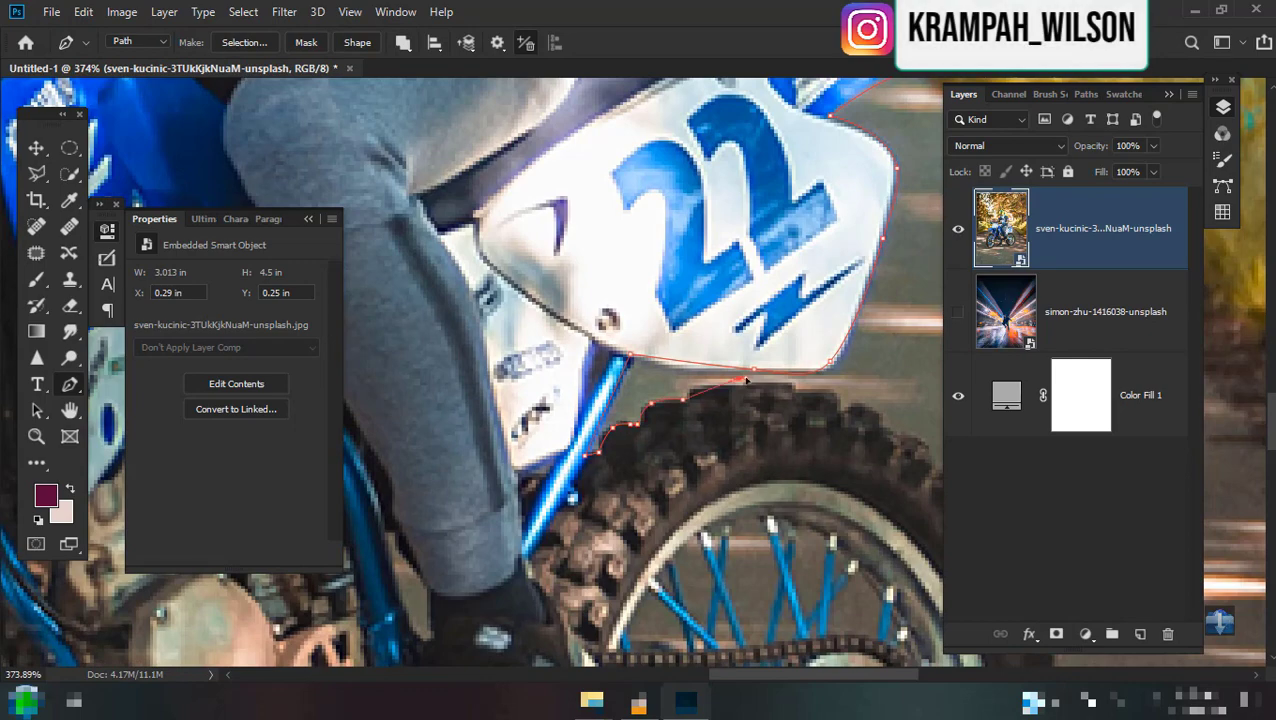
scroll(746, 380, down, 2)
scroll(746, 380, right, 3)
Trace the rear tyre's top and down its knobbly right edge.
click(537, 297)
click(572, 300)
click(602, 314)
scroll(692, 384, down, 2)
click(714, 307)
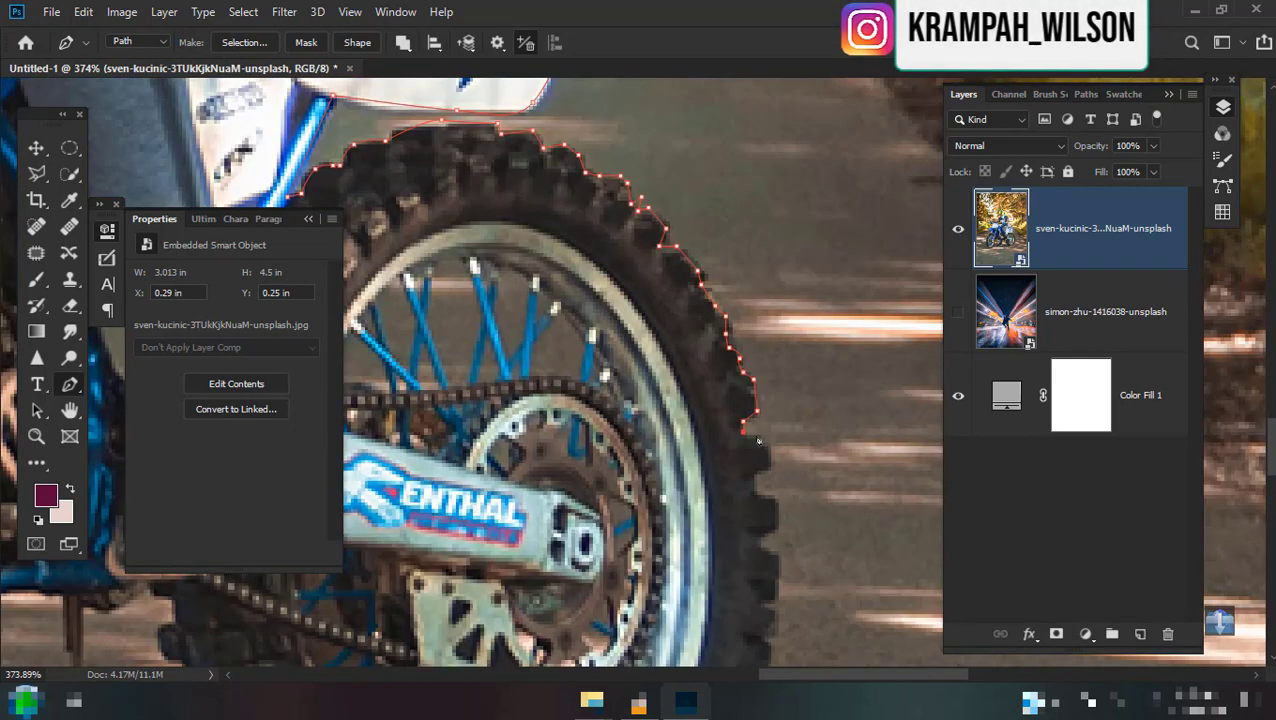
scroll(758, 440, down, 1)
click(770, 355)
click(778, 388)
click(762, 425)
scroll(771, 544, down, 3)
scroll(771, 544, left, 2)
click(835, 213)
click(843, 245)
click(820, 267)
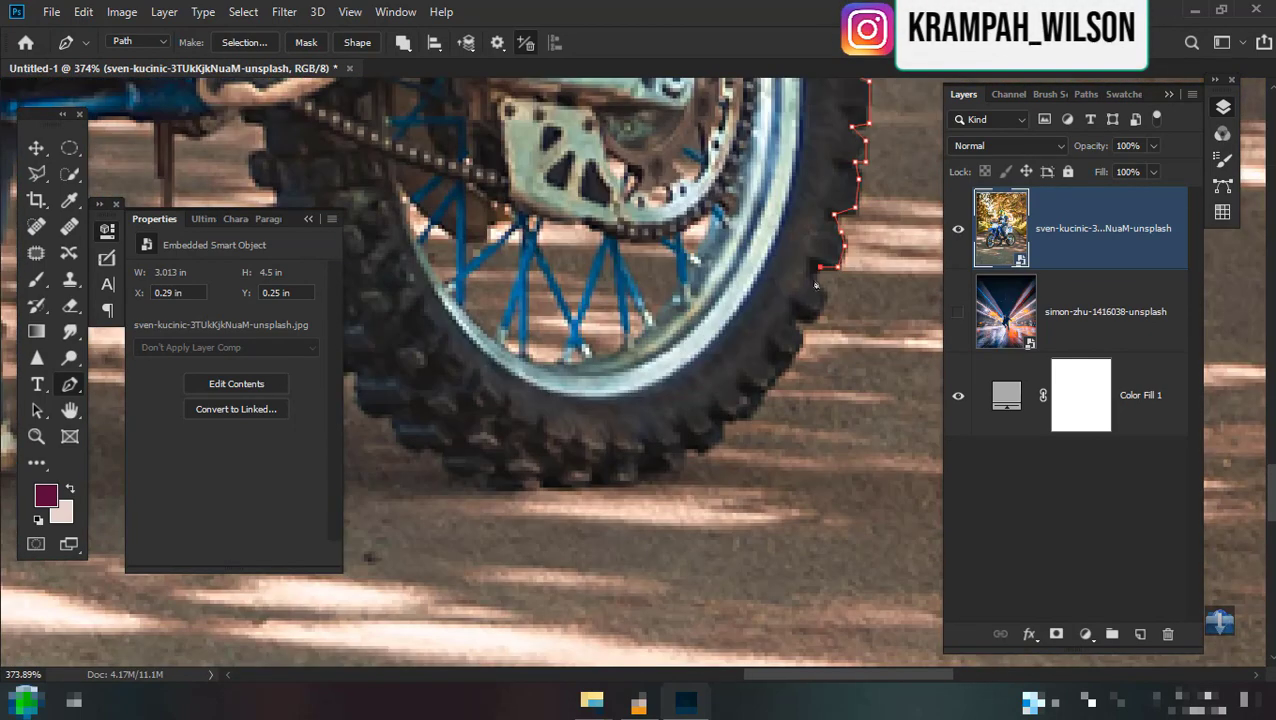
Outline the shoe's sole and the leg's right edge, reshaping the curve under the shoe.
scroll(663, 474, left, 3)
scroll(663, 474, up, 1)
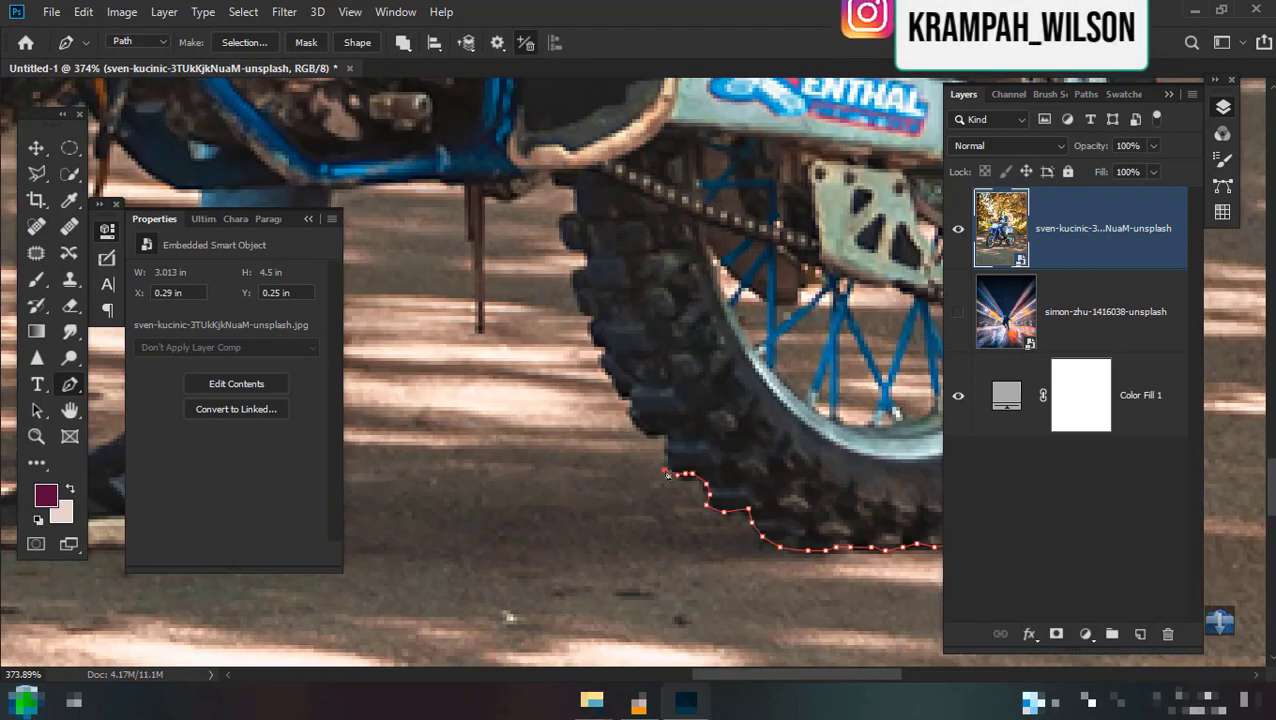
scroll(565, 185, up, 3)
scroll(672, 450, up, 1)
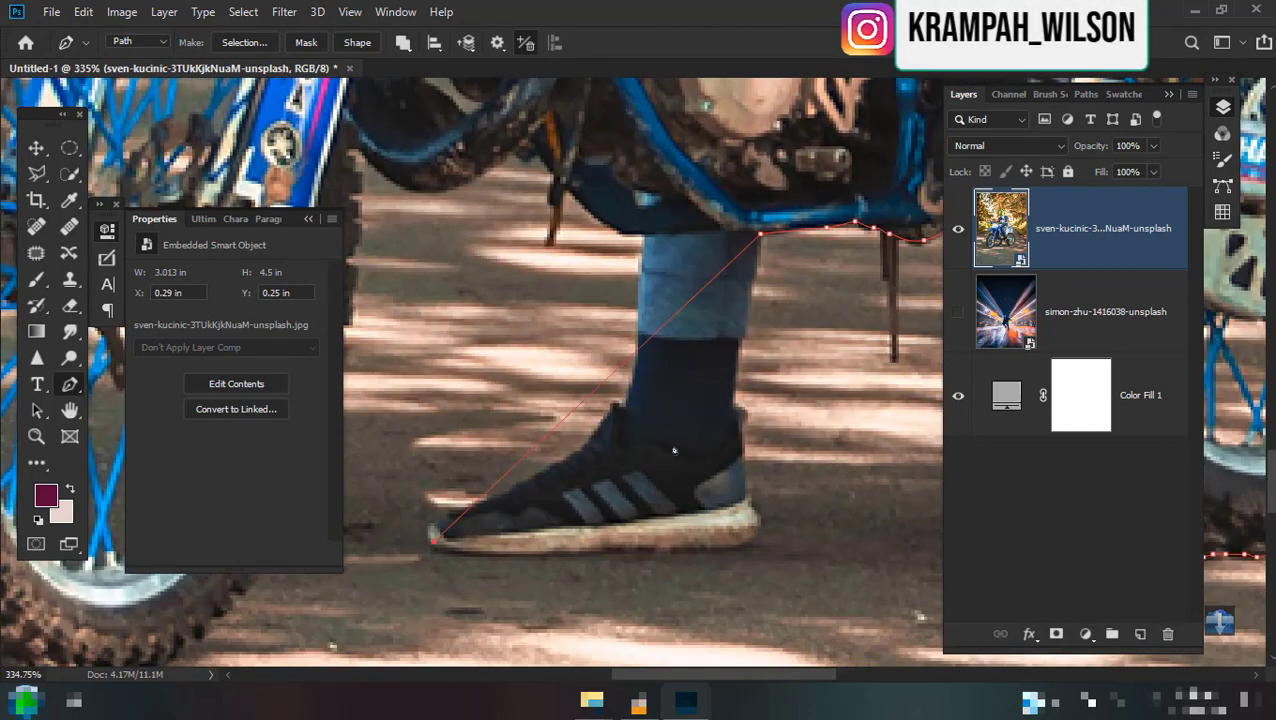
click(654, 560)
click(742, 530)
click(722, 357)
click(754, 140)
drag(597, 575, 597, 563)
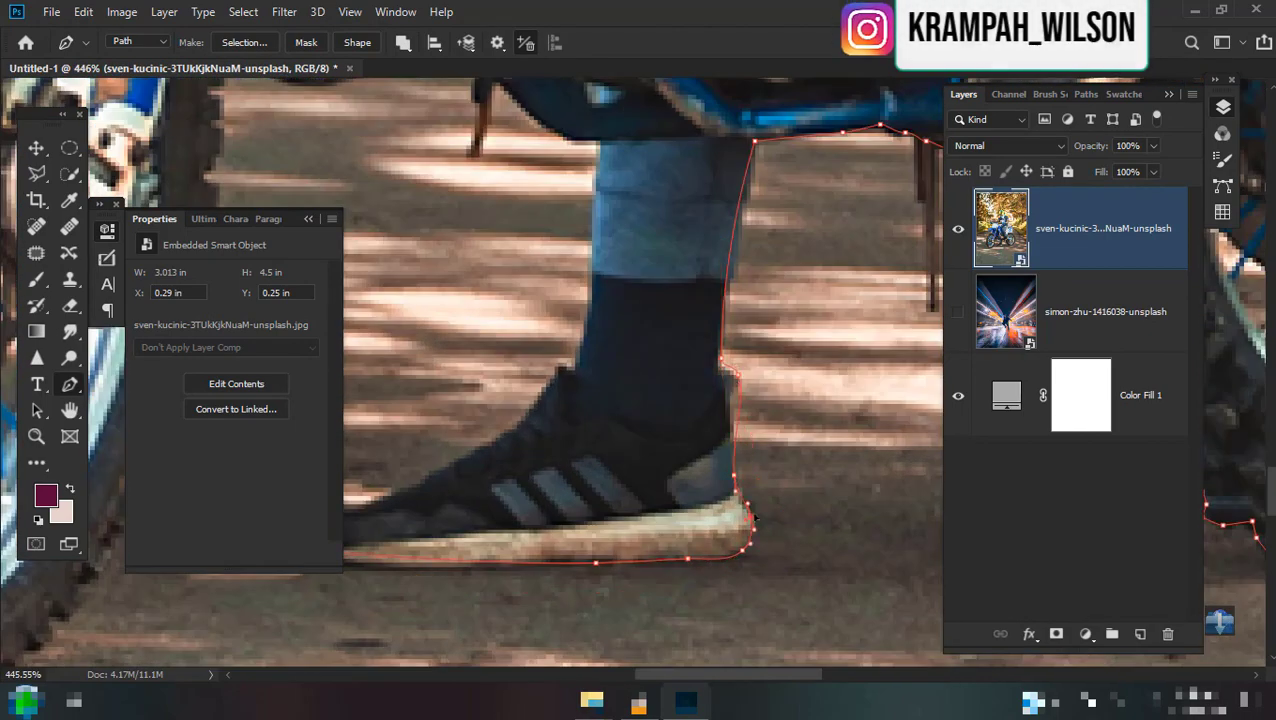
scroll(752, 519, left, 1)
scroll(745, 390, up, 2)
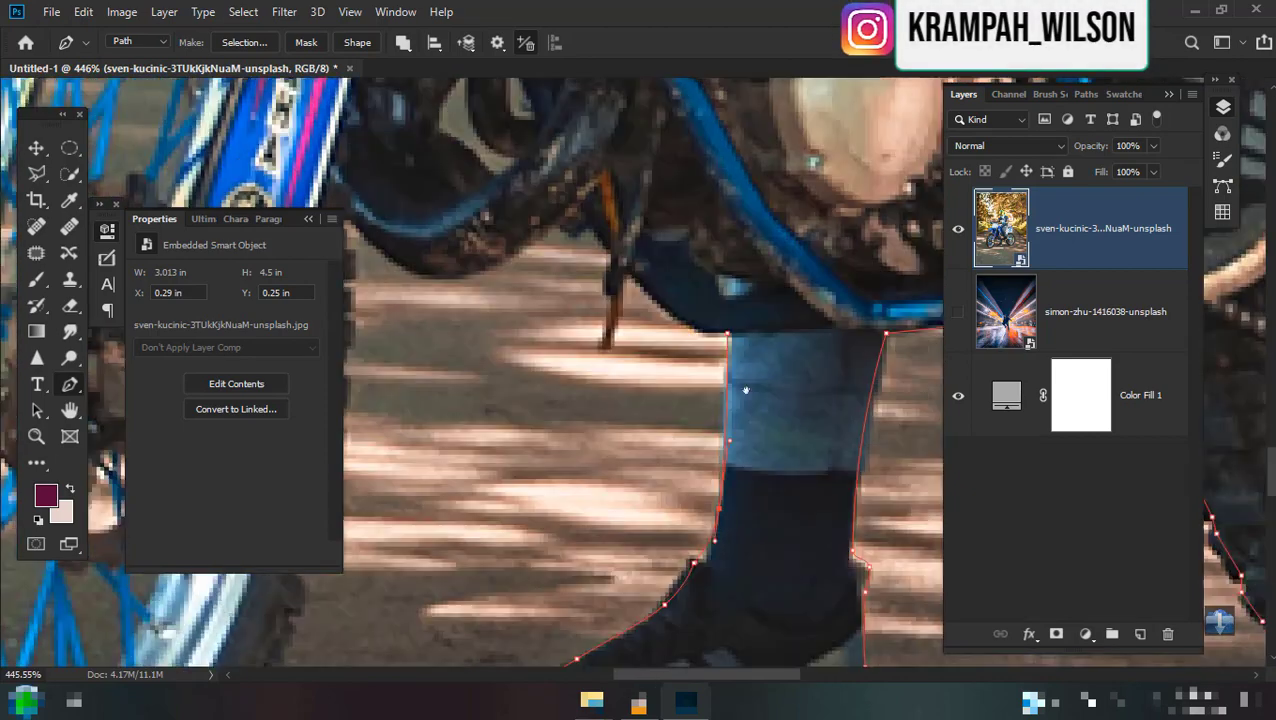
scroll(745, 390, up, 1)
scroll(715, 365, left, 2)
scroll(685, 343, left, 1)
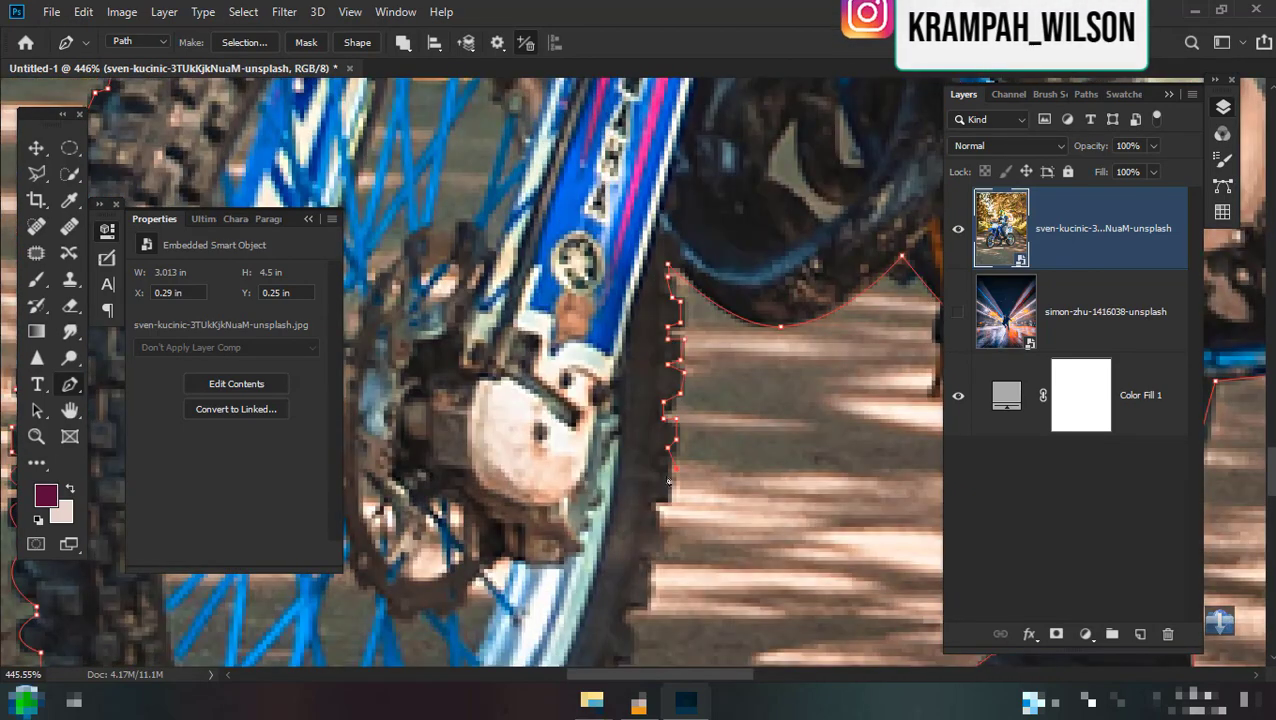
scroll(668, 481, down, 3)
scroll(668, 481, left, 1)
scroll(715, 480, left, 1)
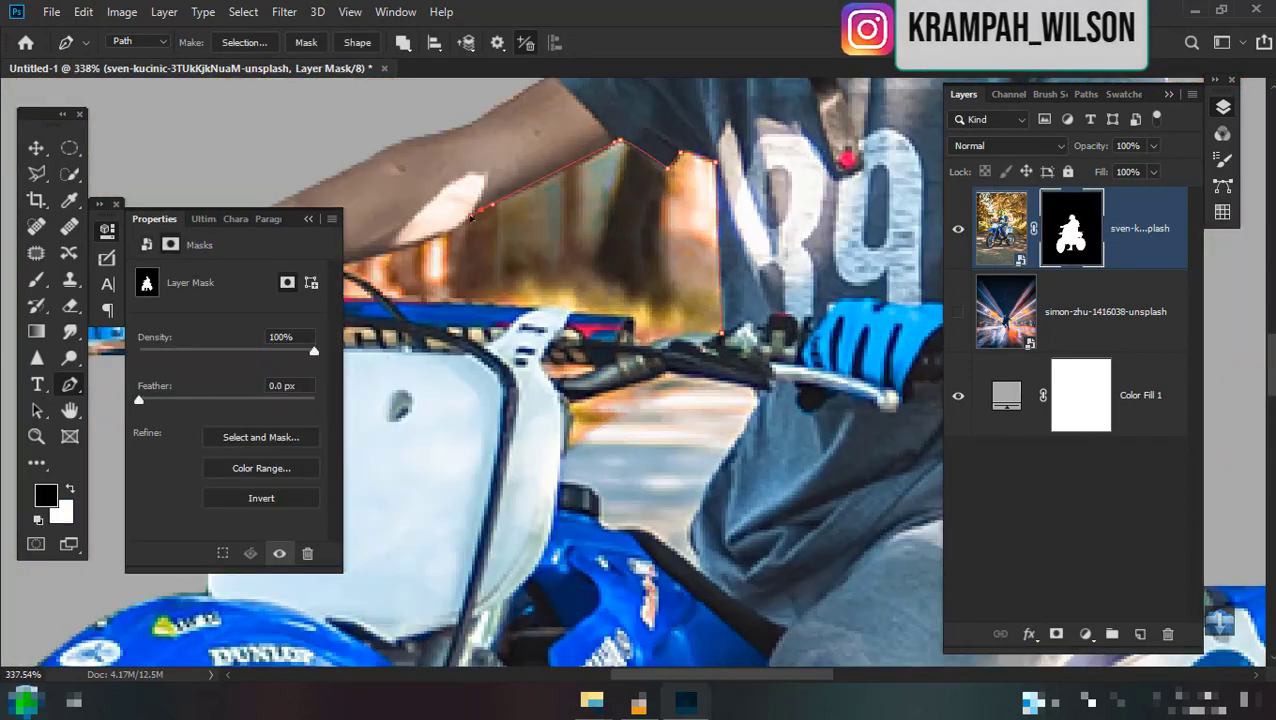
Start outlining the gap between the rider's arm and the tank.
scroll(470, 216, right, 3)
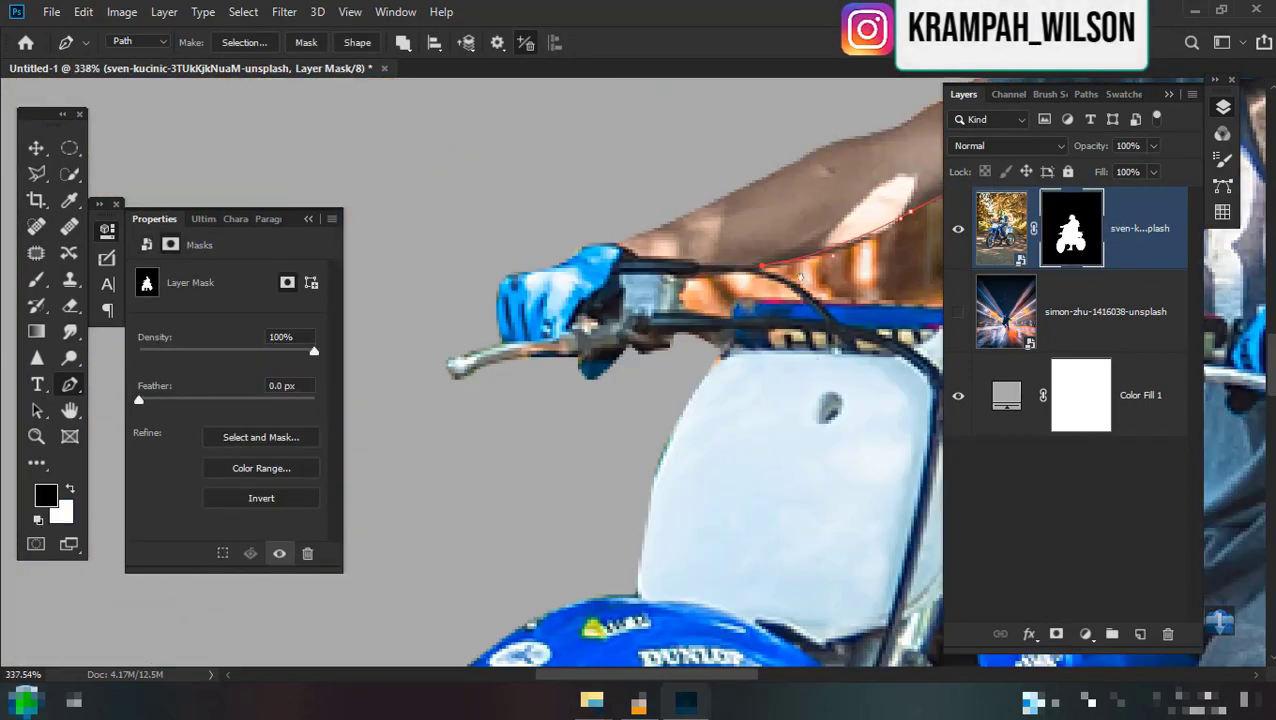
scroll(560, 300, left, 2)
scroll(600, 320, left, 1)
click(622, 330)
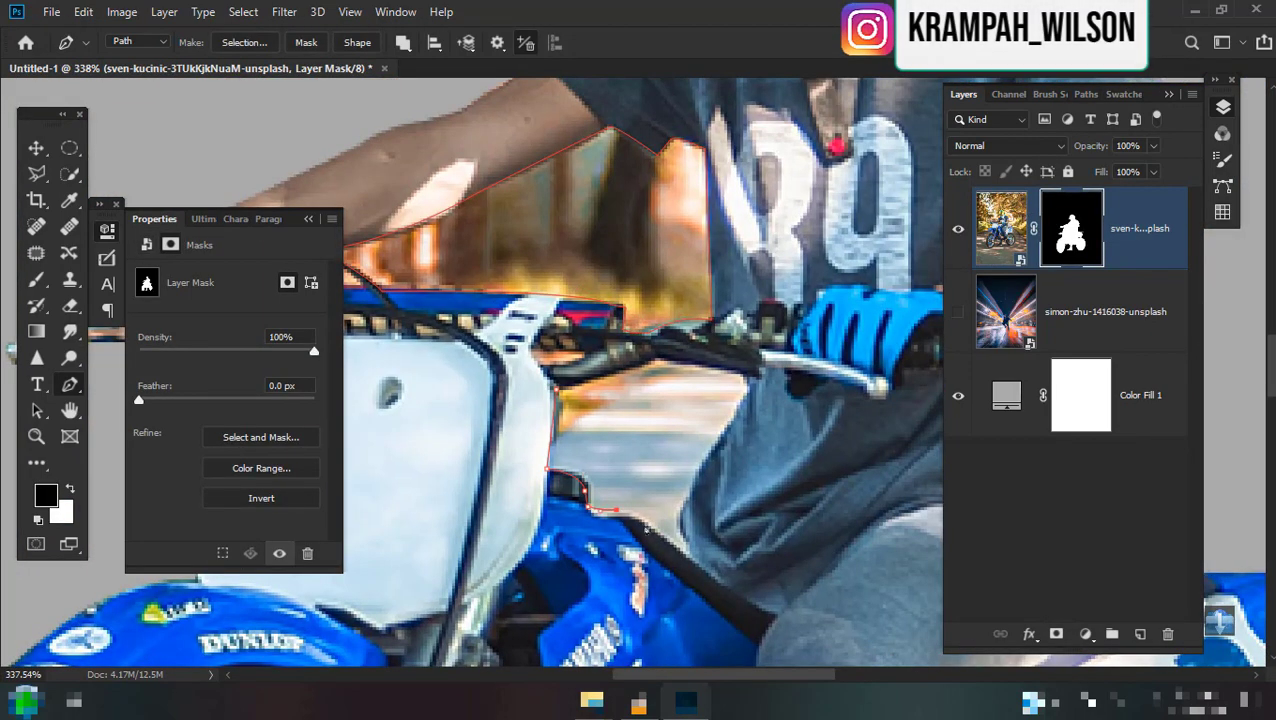
scroll(562, 393, up, 2)
scroll(663, 394, up, 1)
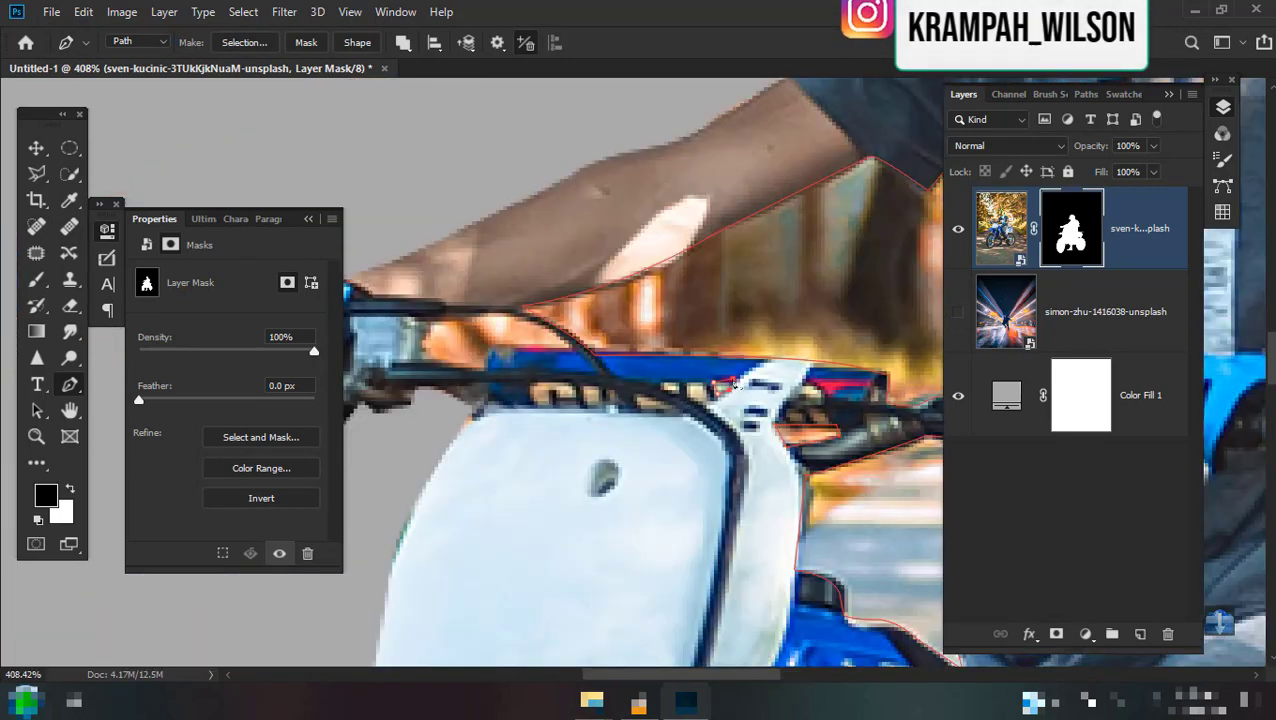
Zoom out to the whole rider and convert the traced path into a selection.
key(ctrl+0)
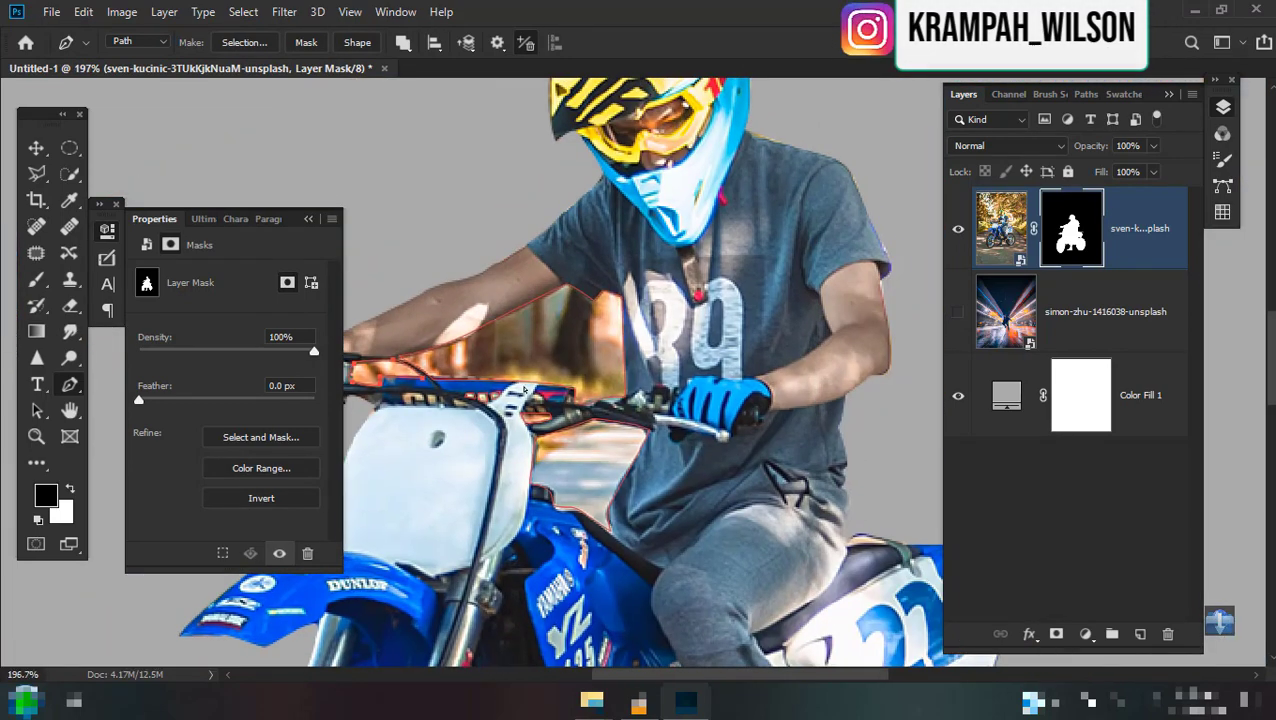
scroll(738, 262, up, 5)
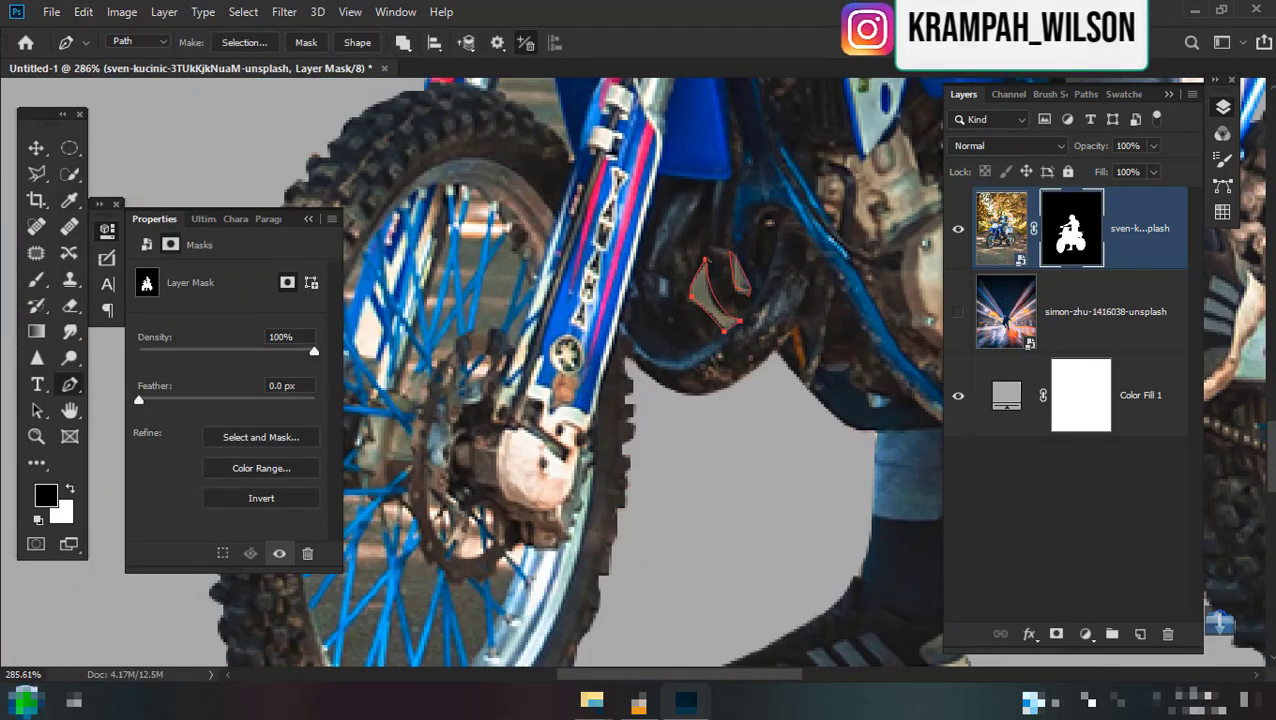
scroll(745, 256, right, 5)
scroll(745, 256, right, 1)
scroll(745, 256, left, 6)
scroll(745, 255, up, 2)
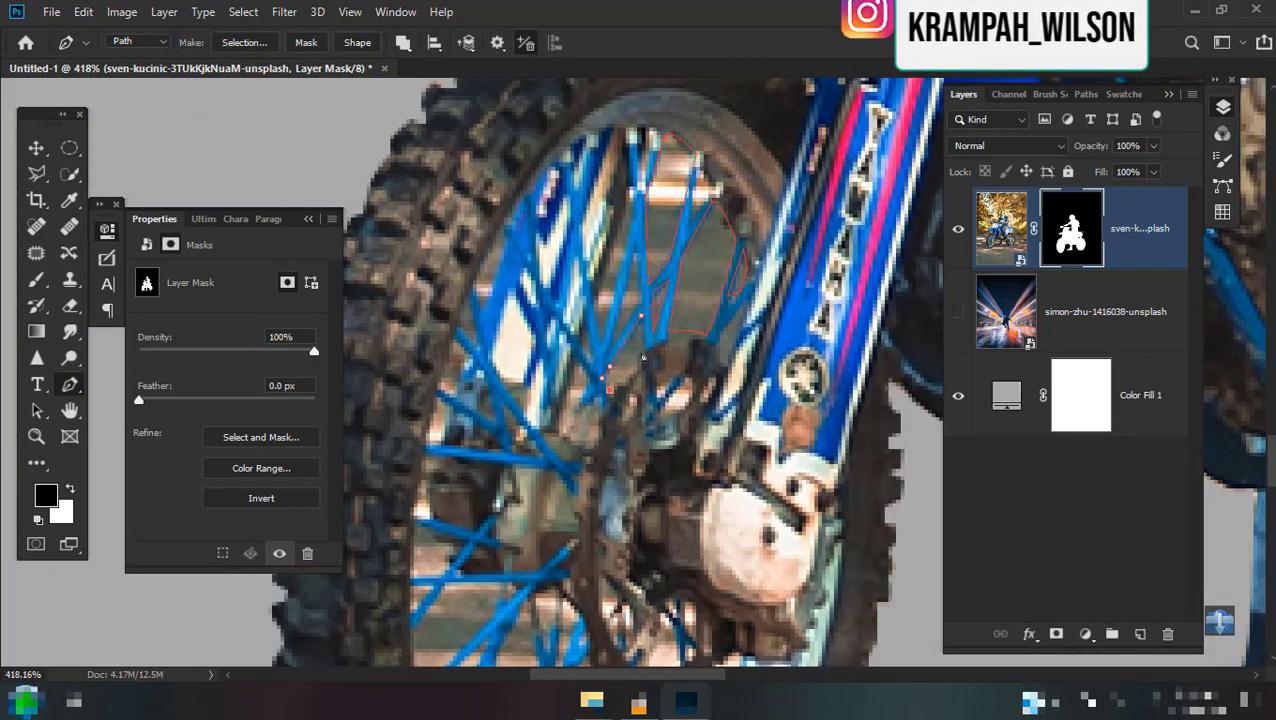
scroll(635, 430, down, 5)
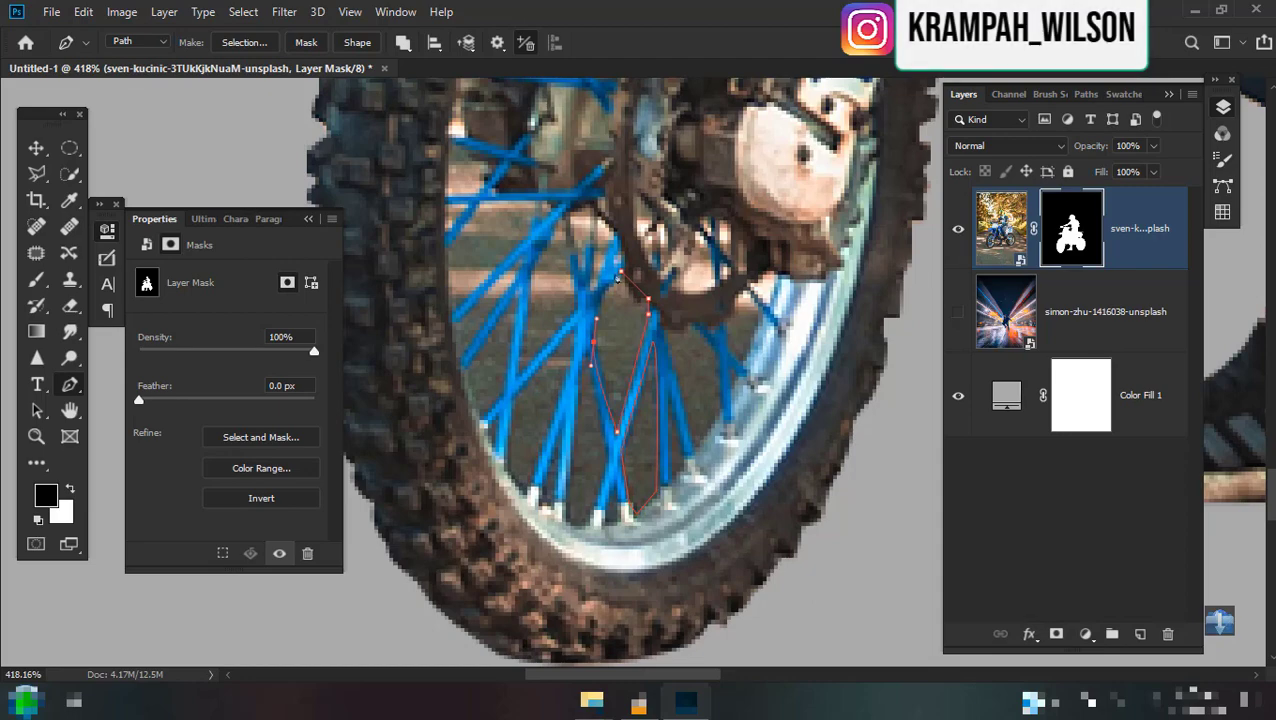
key(ctrl+Return)
key(w)
scroll(755, 356, down, 3)
Outline the gaps between the front wheel's spokes with the Polygonal Lasso.
scroll(617, 467, up, 4)
key(l)
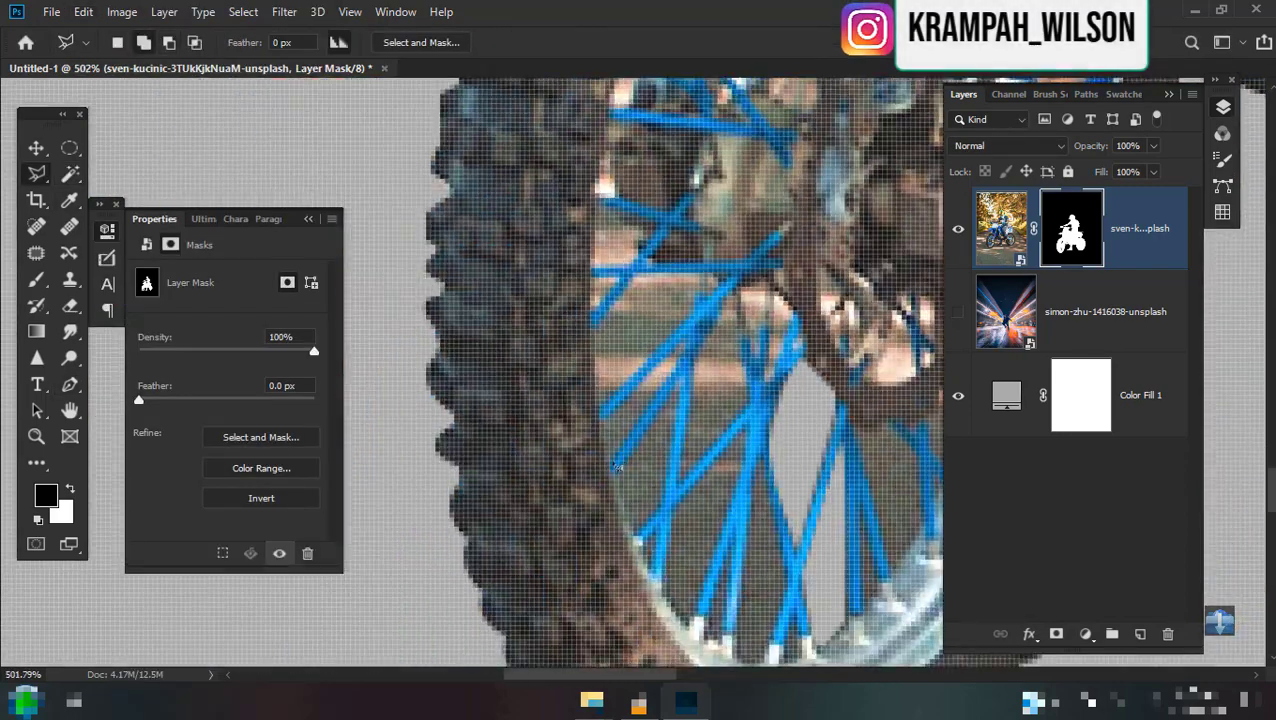
scroll(617, 467, down, 1)
click(607, 450)
click(630, 520)
click(712, 322)
click(722, 417)
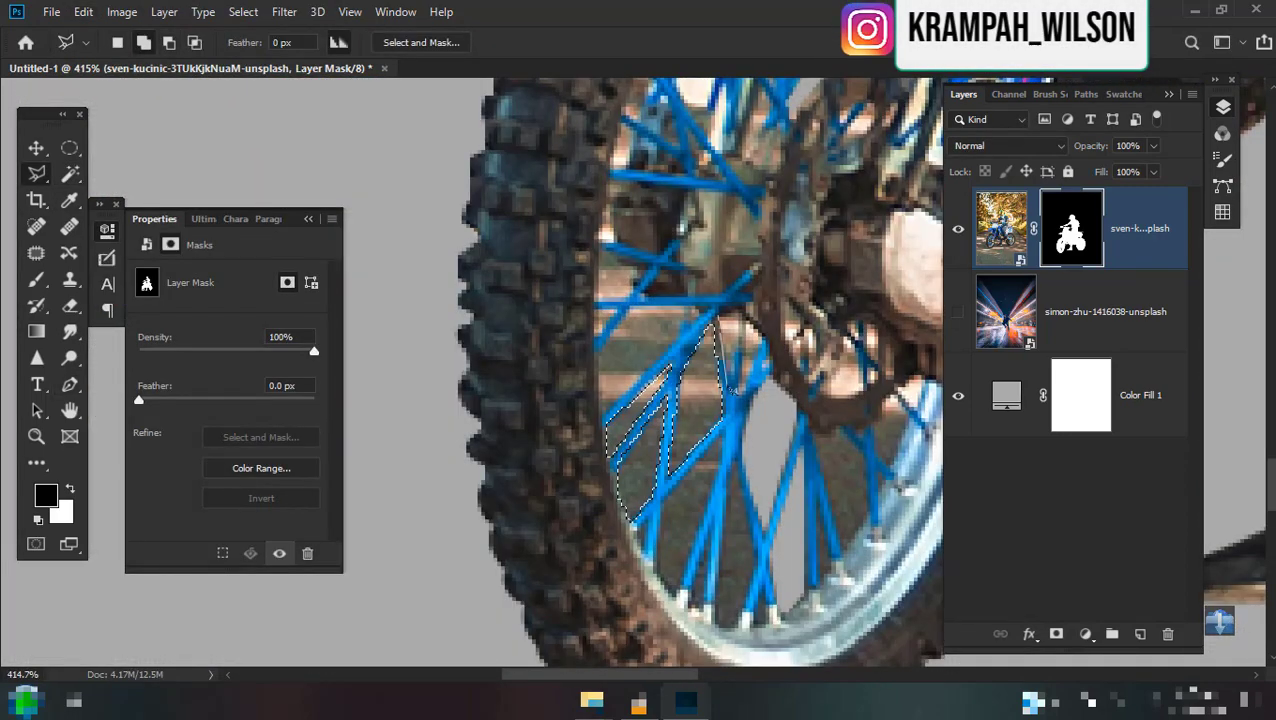
click(730, 313)
click(765, 350)
click(738, 458)
click(758, 555)
click(735, 627)
click(716, 600)
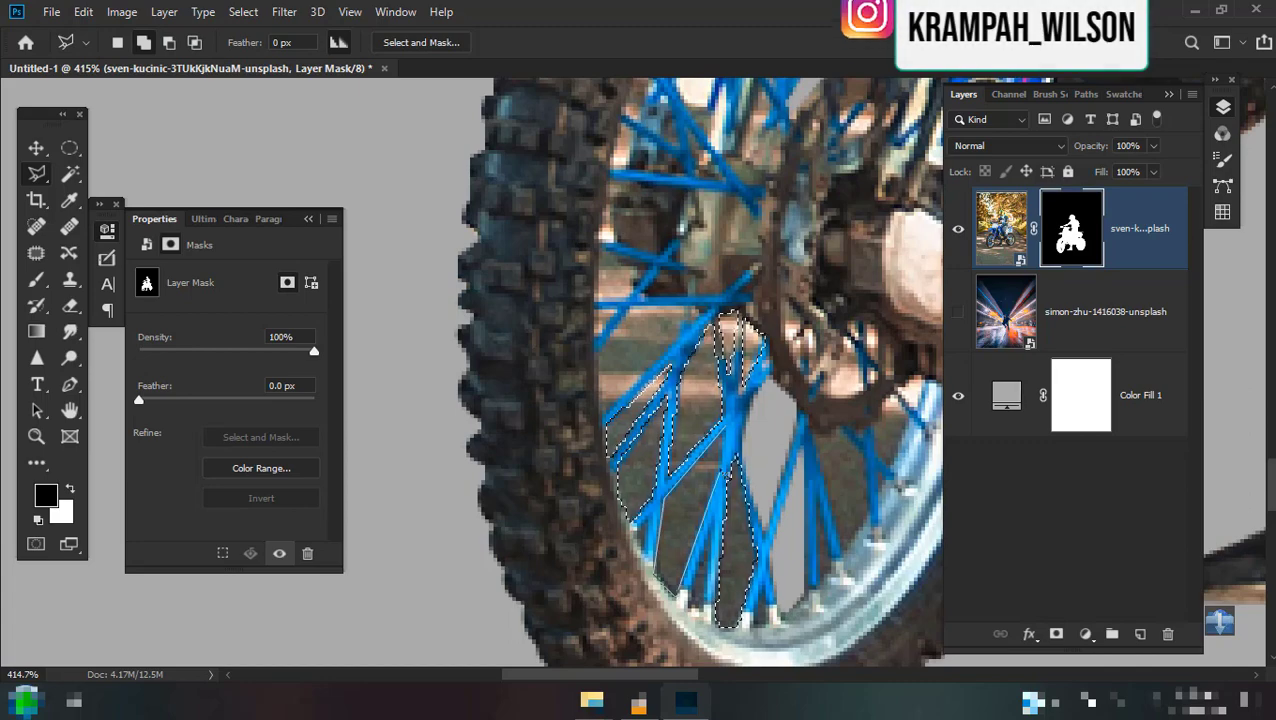
Add the spoke gap beside the brake disc, fill the front gaps black in the mask and deselect.
drag(700, 400, 654, 422)
click(772, 452)
click(770, 603)
click(858, 497)
click(800, 412)
click(772, 452)
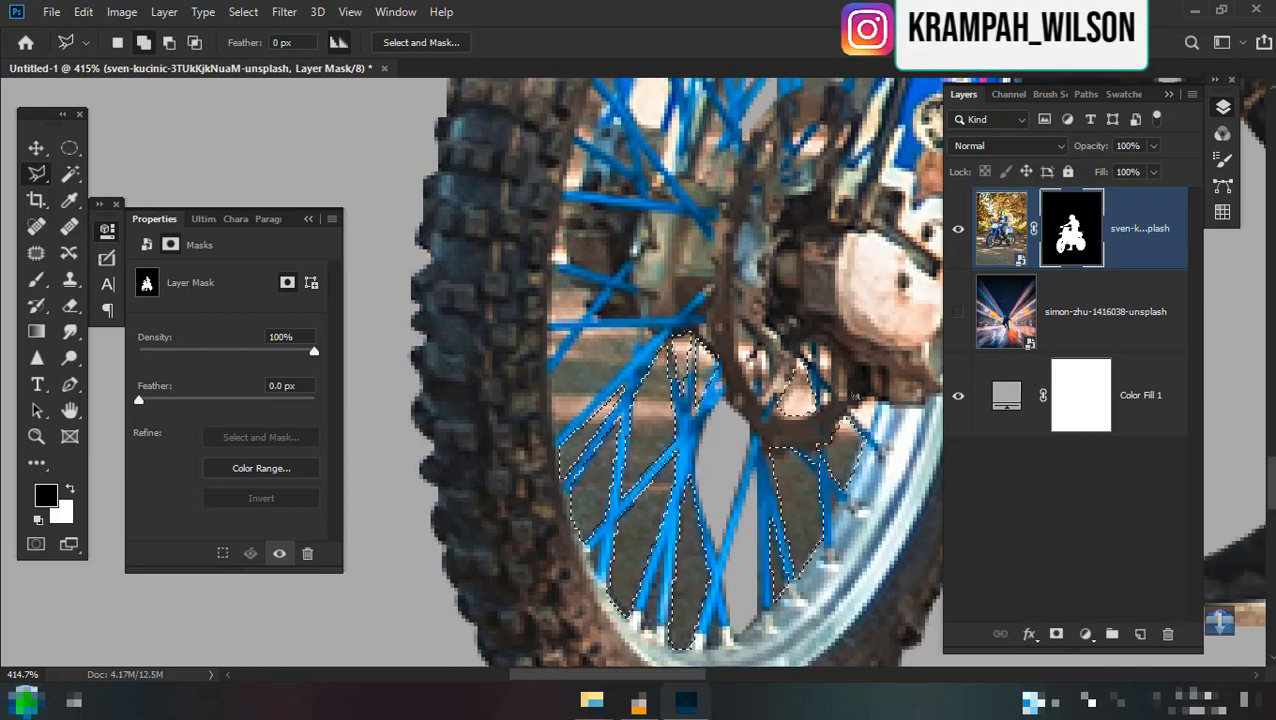
key(alt+BackSpace)
key(ctrl+d)
Bring the rear wheel into view and outline the gaps between its upper spokes.
drag(755, 325, 695, 445)
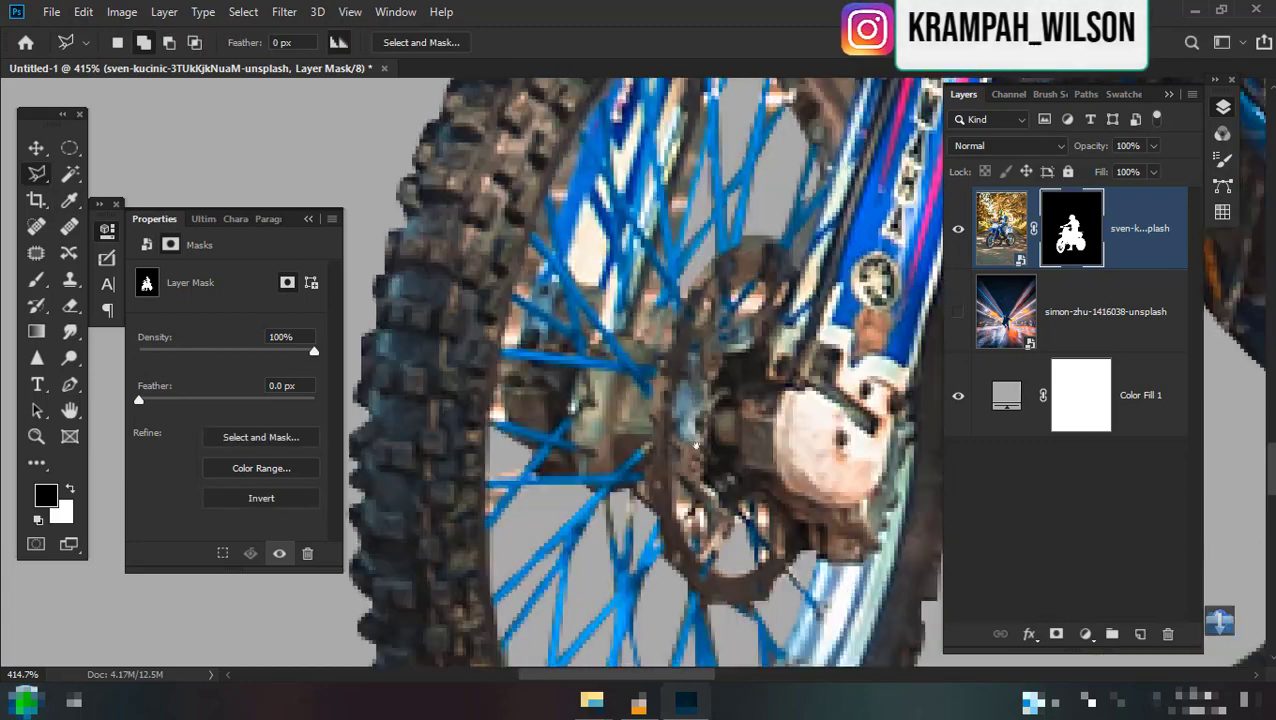
scroll(695, 445, down, 2)
scroll(620, 380, down, 2)
scroll(540, 300, down, 2)
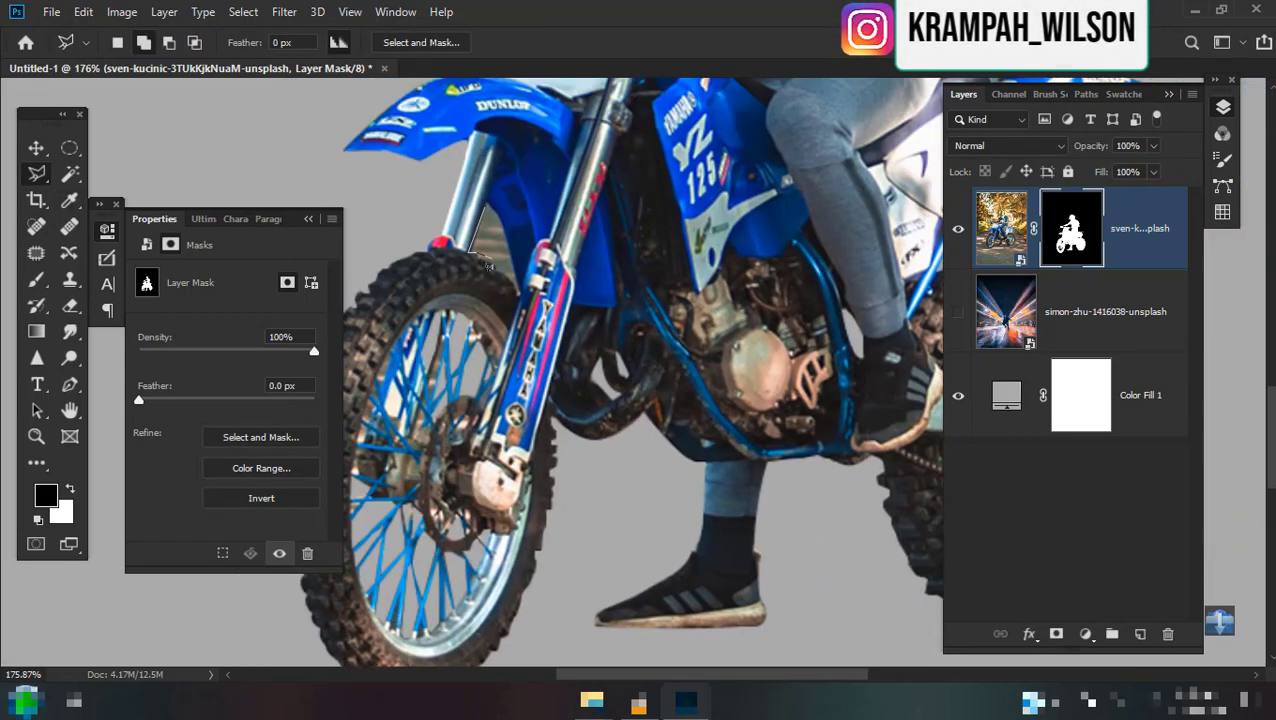
drag(516, 245, 306, 247)
scroll(727, 348, up, 4)
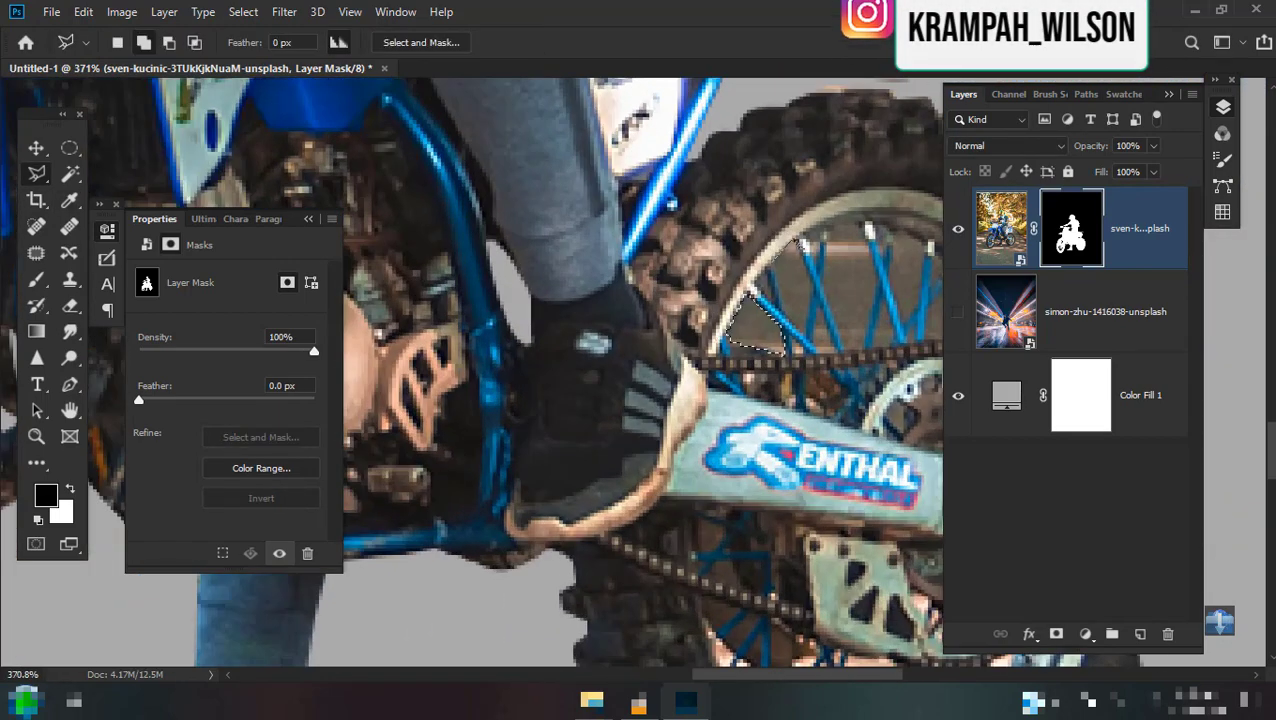
click(803, 243)
drag(833, 232, 703, 232)
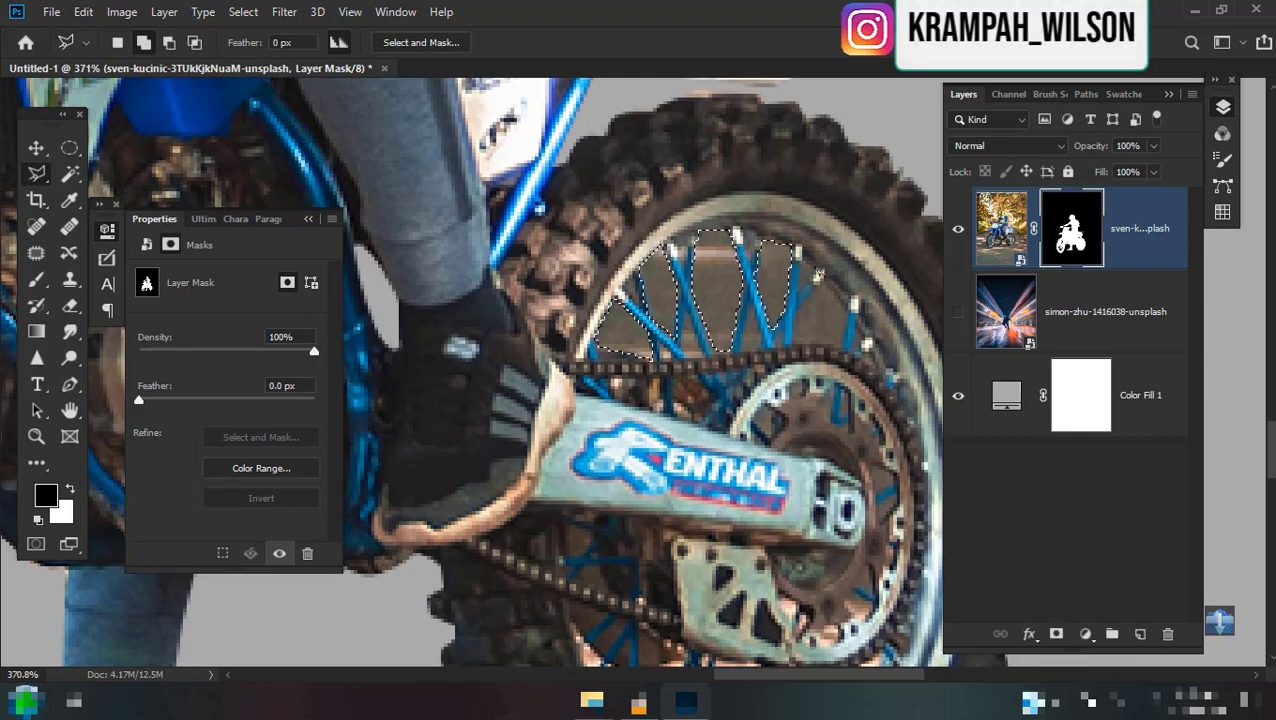
double_click(818, 276)
right_click(824, 287)
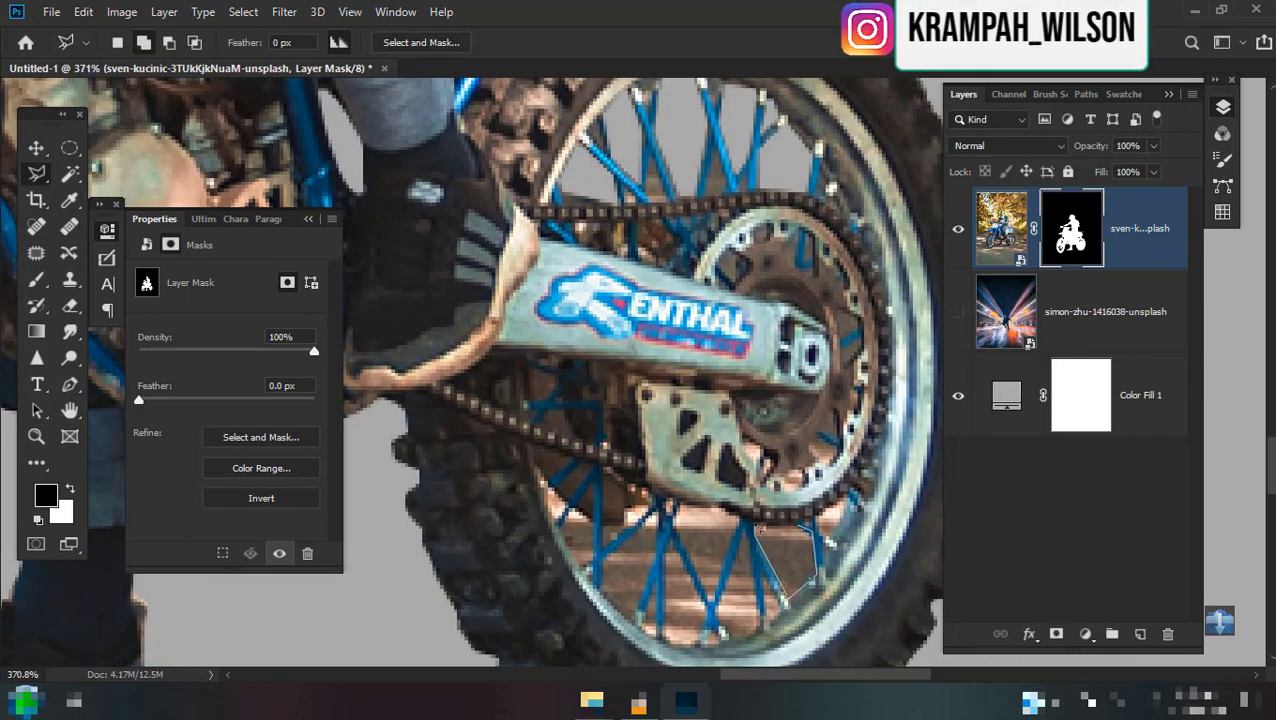
Outline the lower rear spoke gaps and fill all selected rear gaps black in the mask.
click(712, 632)
click(740, 520)
click(705, 600)
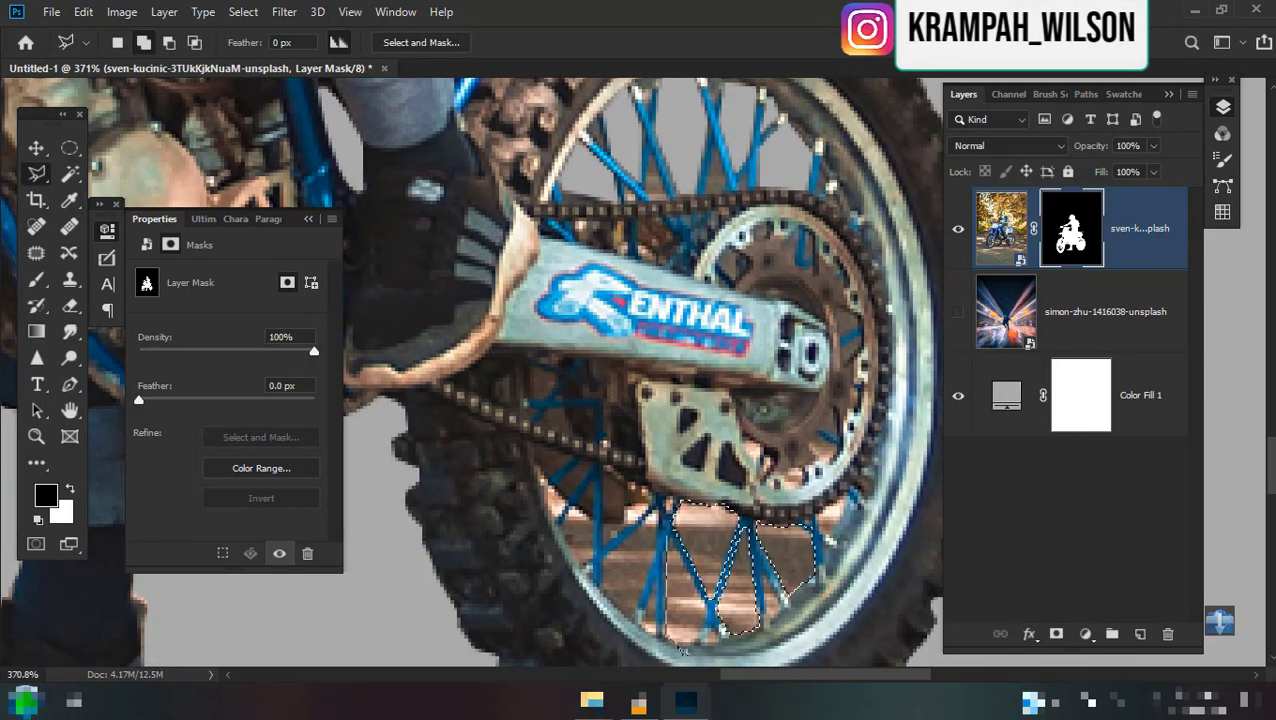
click(666, 638)
click(660, 508)
double_click(606, 570)
key(shift+BackSpace)
key(Return)
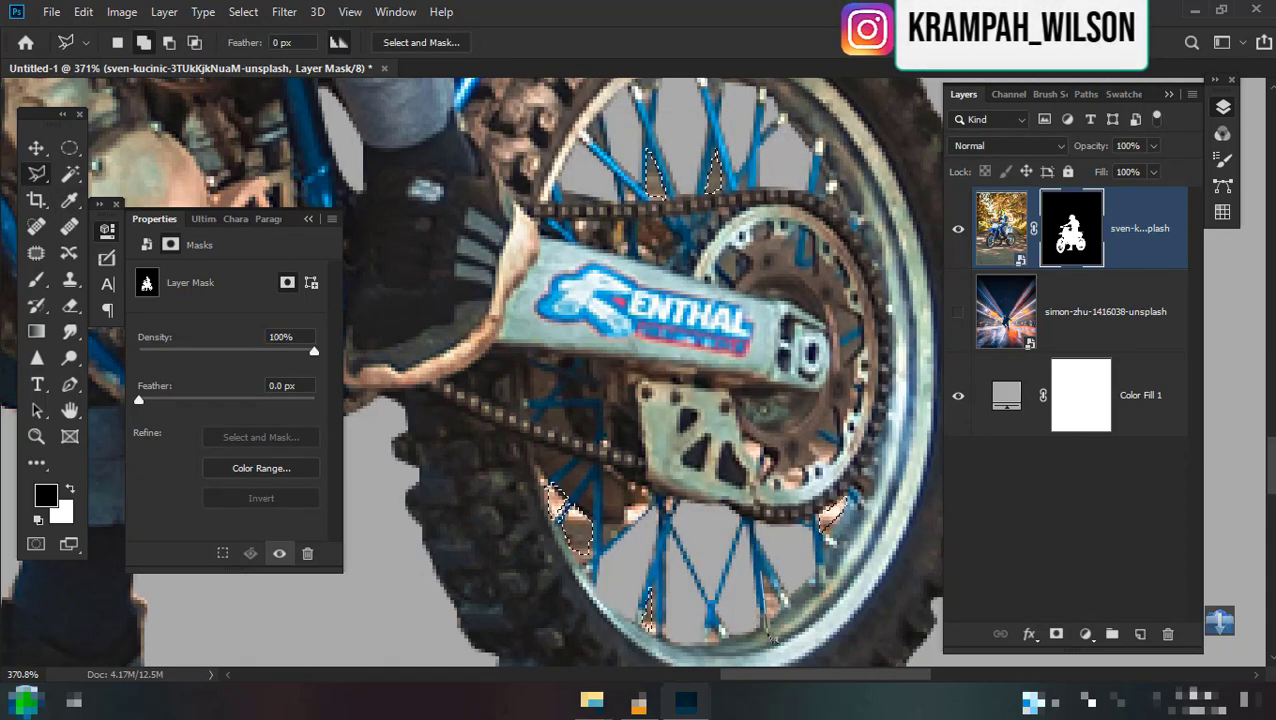
key(shift+BackSpace)
key(Return)
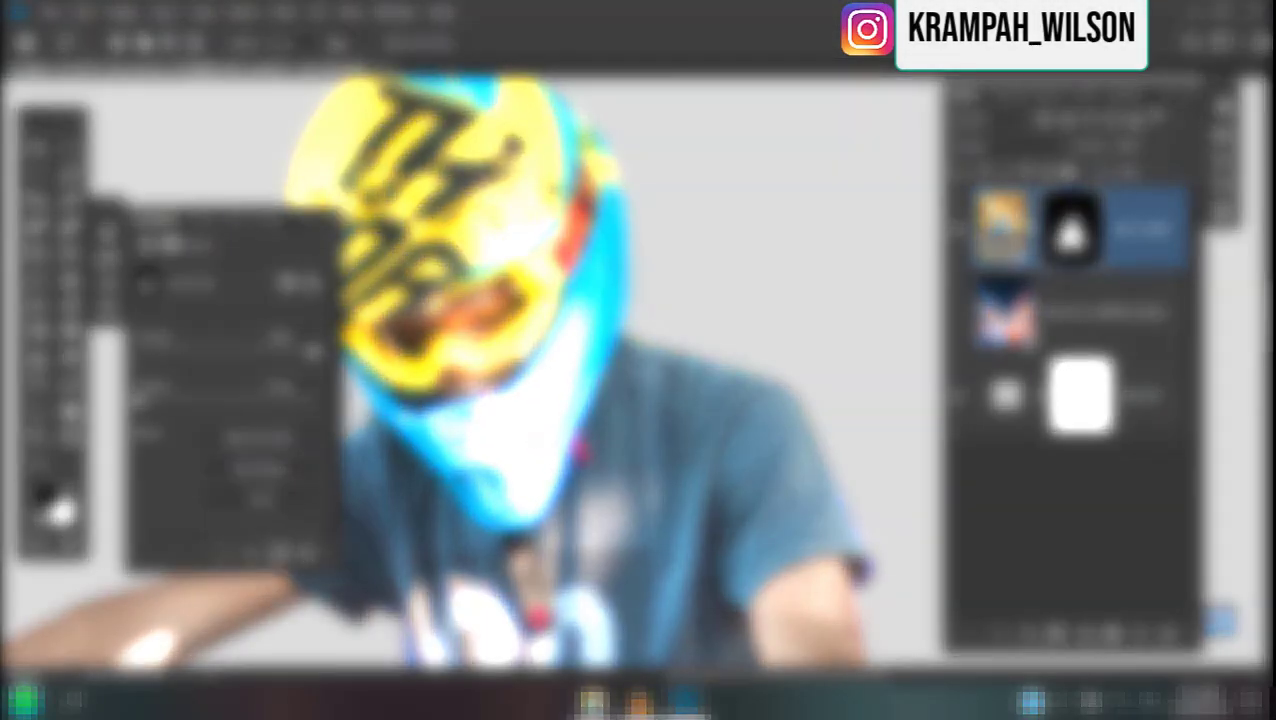
Turn on the light-streak street background layer and hide the motocross rider layer.
scroll(675, 481, up, 5)
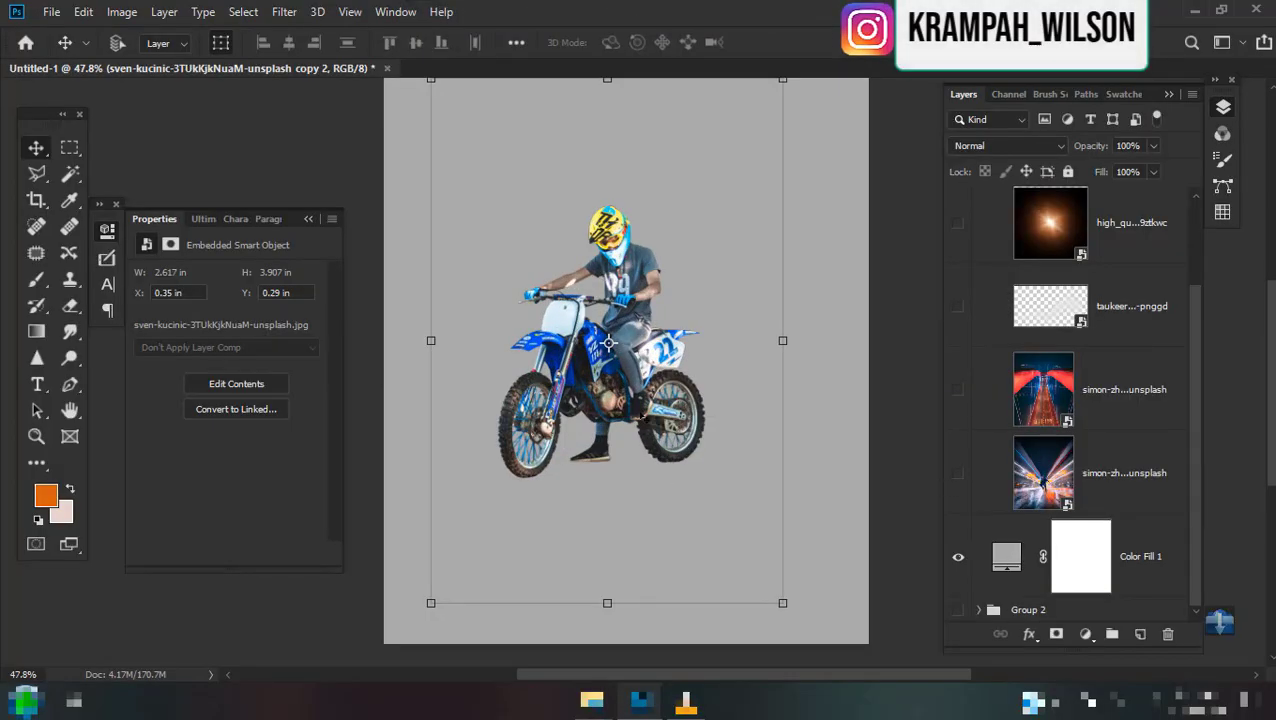
click(1062, 470)
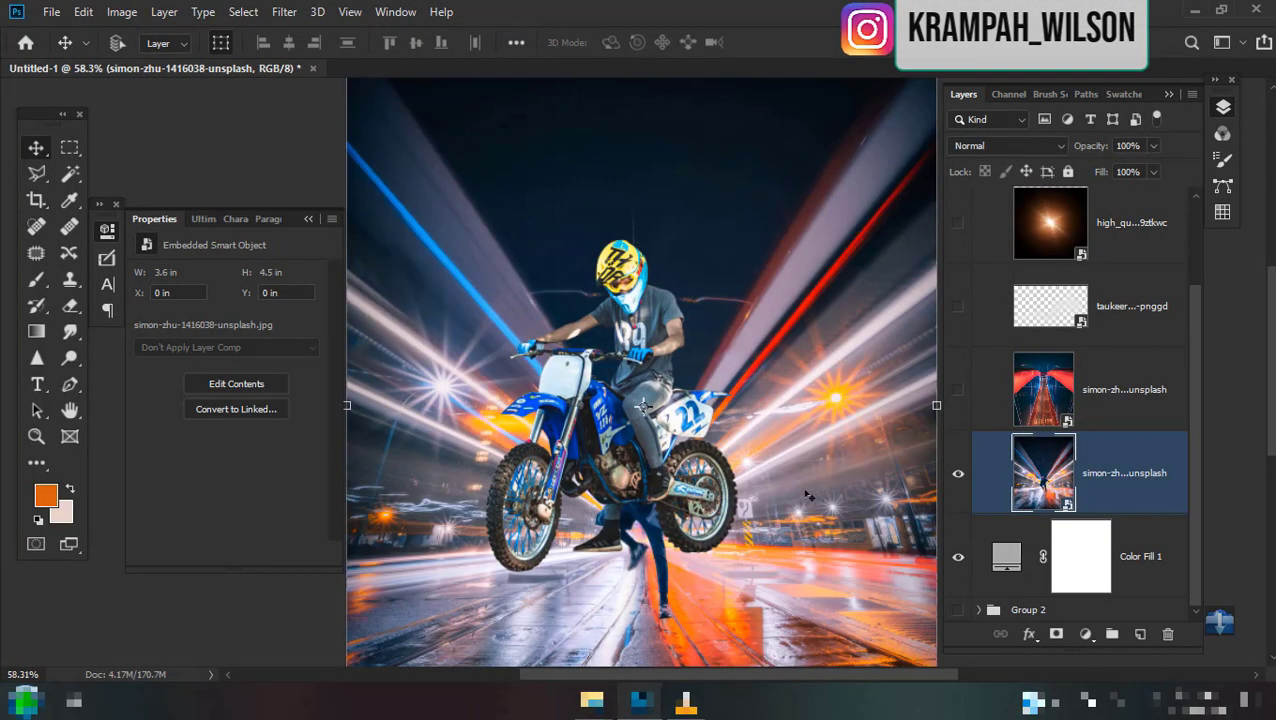
scroll(976, 263, up, 2)
click(960, 251)
Apply a Camera Raw Filter with Shadows -53, Whites -61, Blacks -9 and Clarity +28.
scroll(686, 365, down, 2)
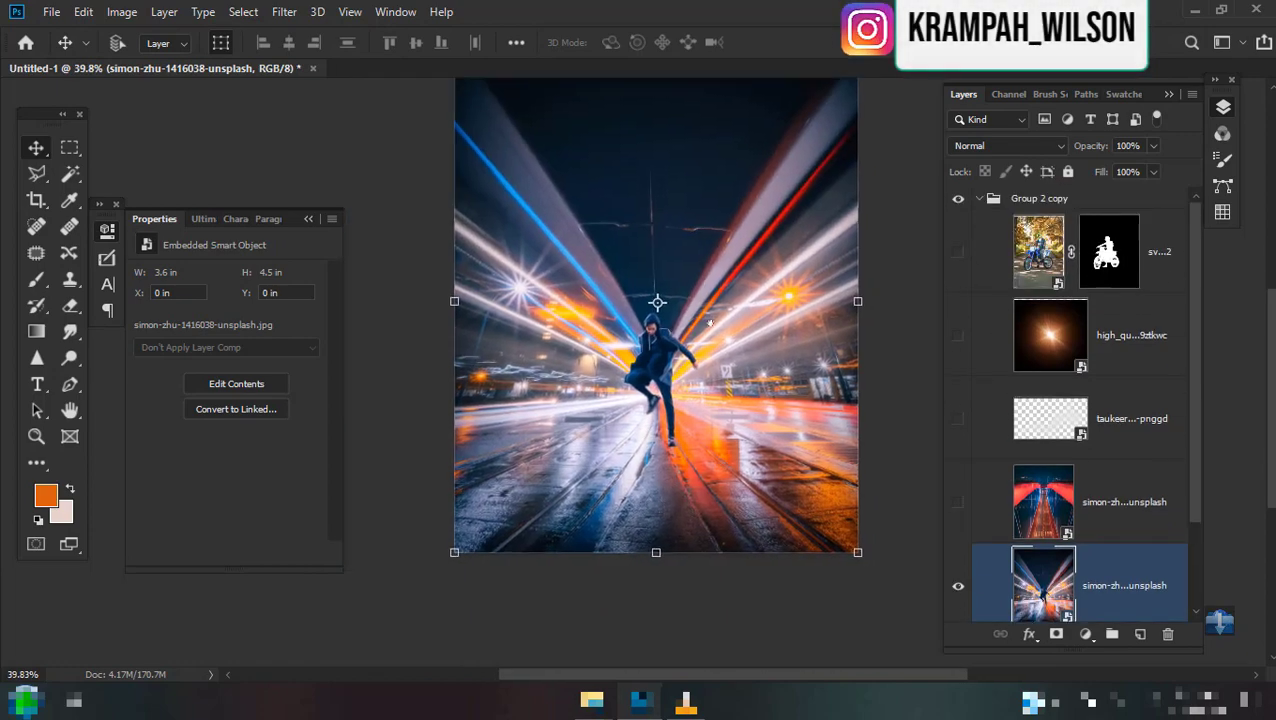
scroll(686, 365, up, 5)
click(288, 14)
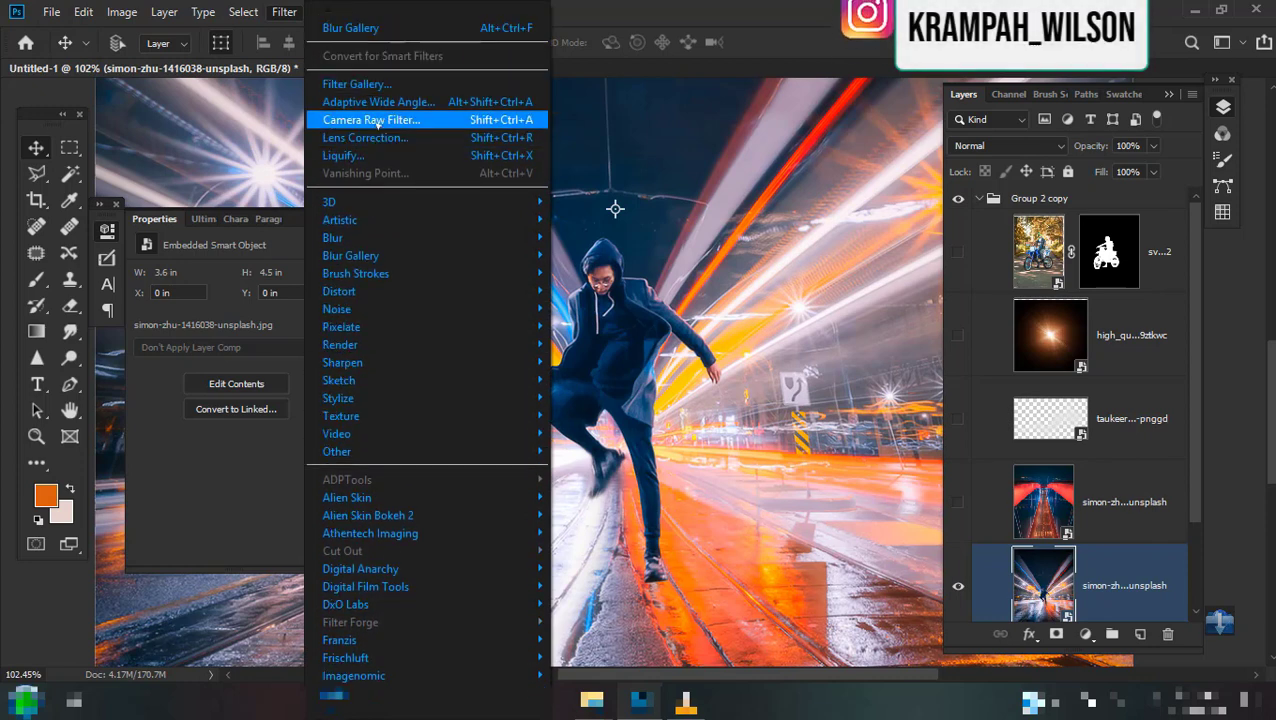
click(400, 120)
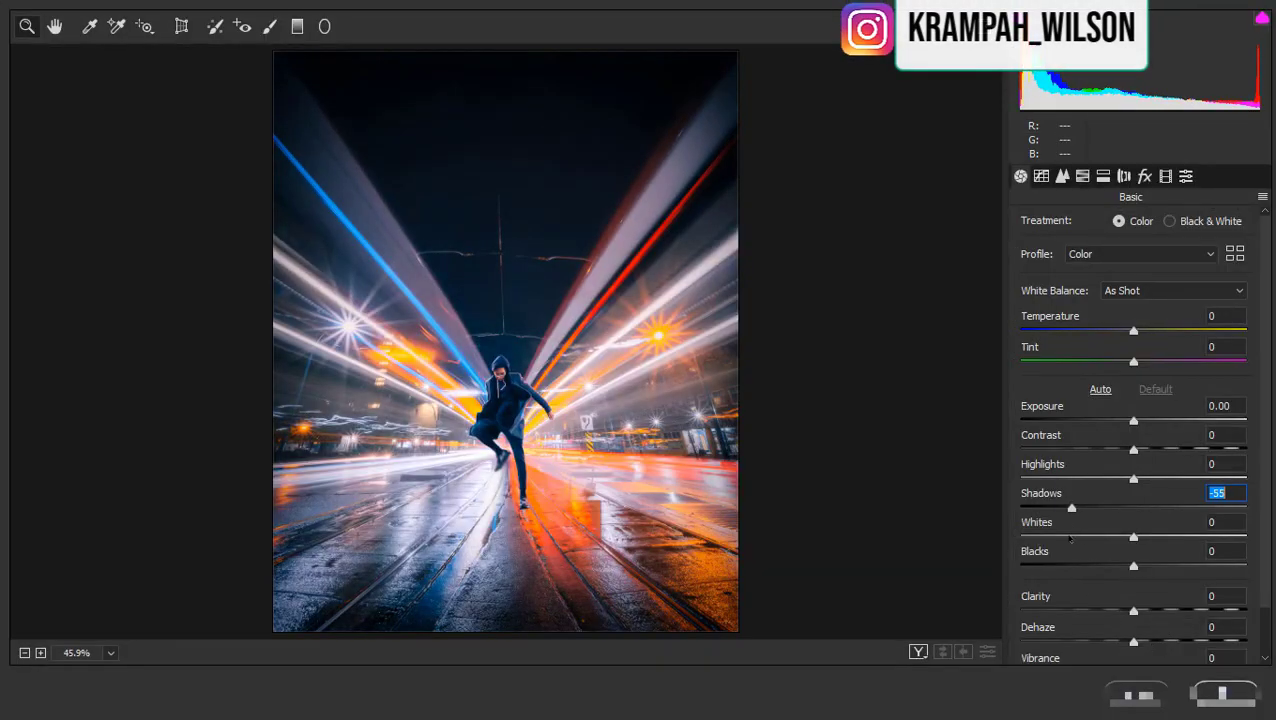
mouse_move(1130, 543)
mouse_down()
mouse_move(1065, 560)
mouse_move(1123, 566)
mouse_up()
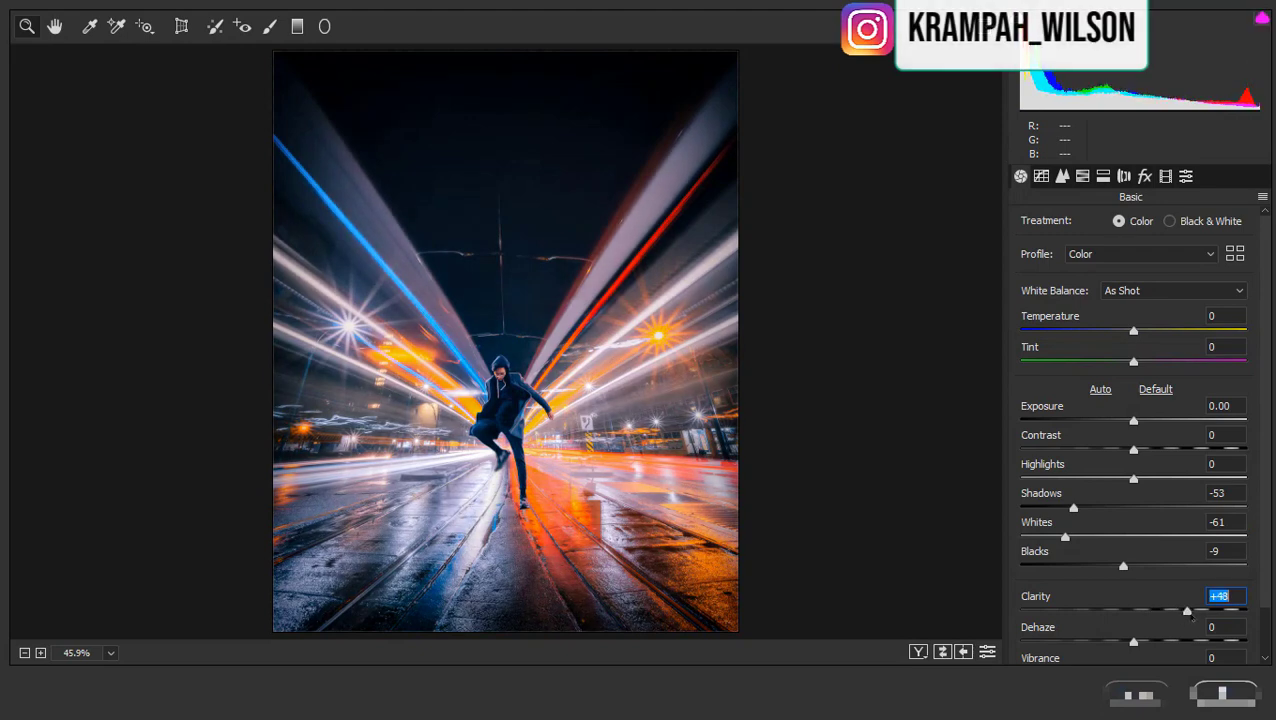
drag(1188, 614, 1169, 622)
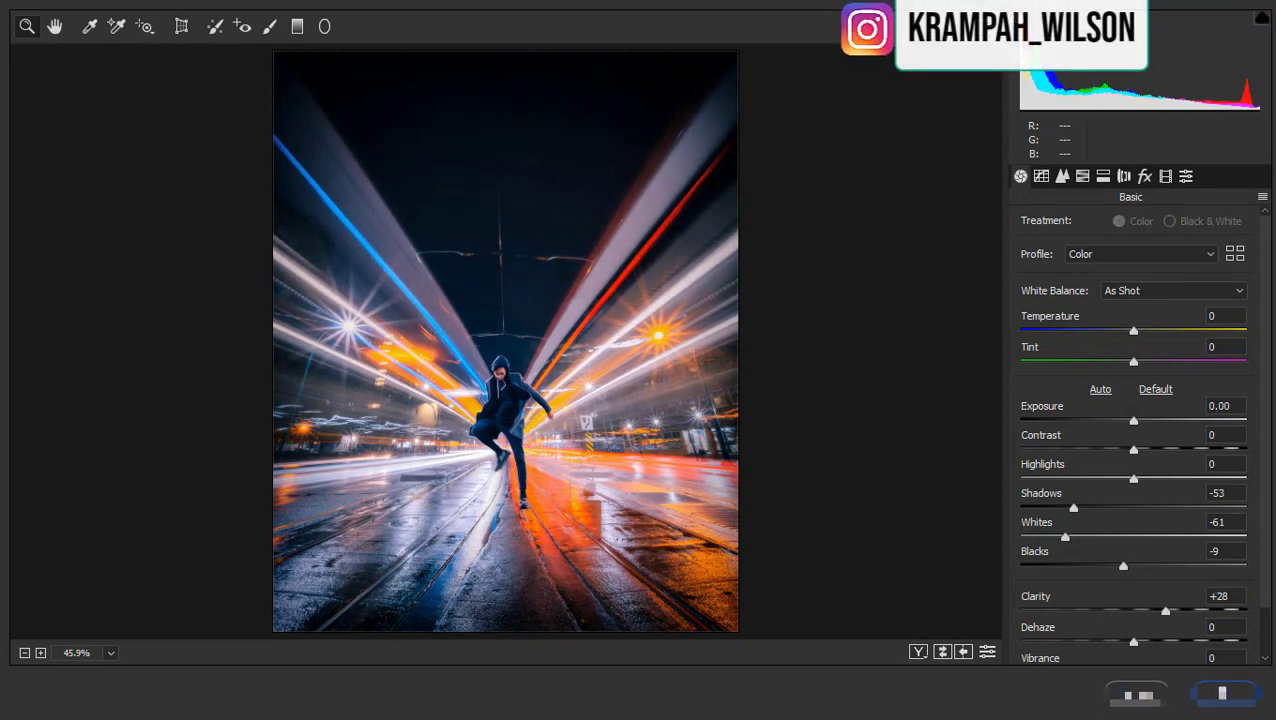
click(1222, 693)
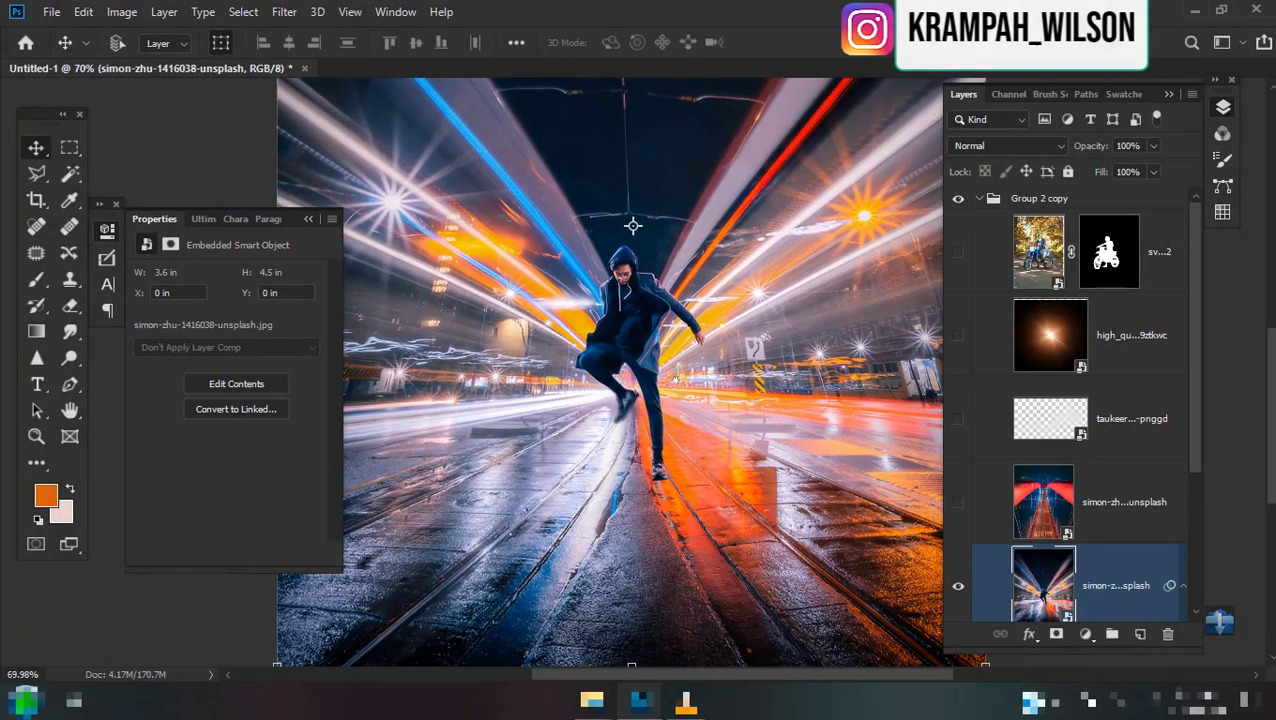
Make the red bridge light-streak layer visible and set its blend mode to Screen.
key(ctrl+0)
scroll(1029, 531, down, 1)
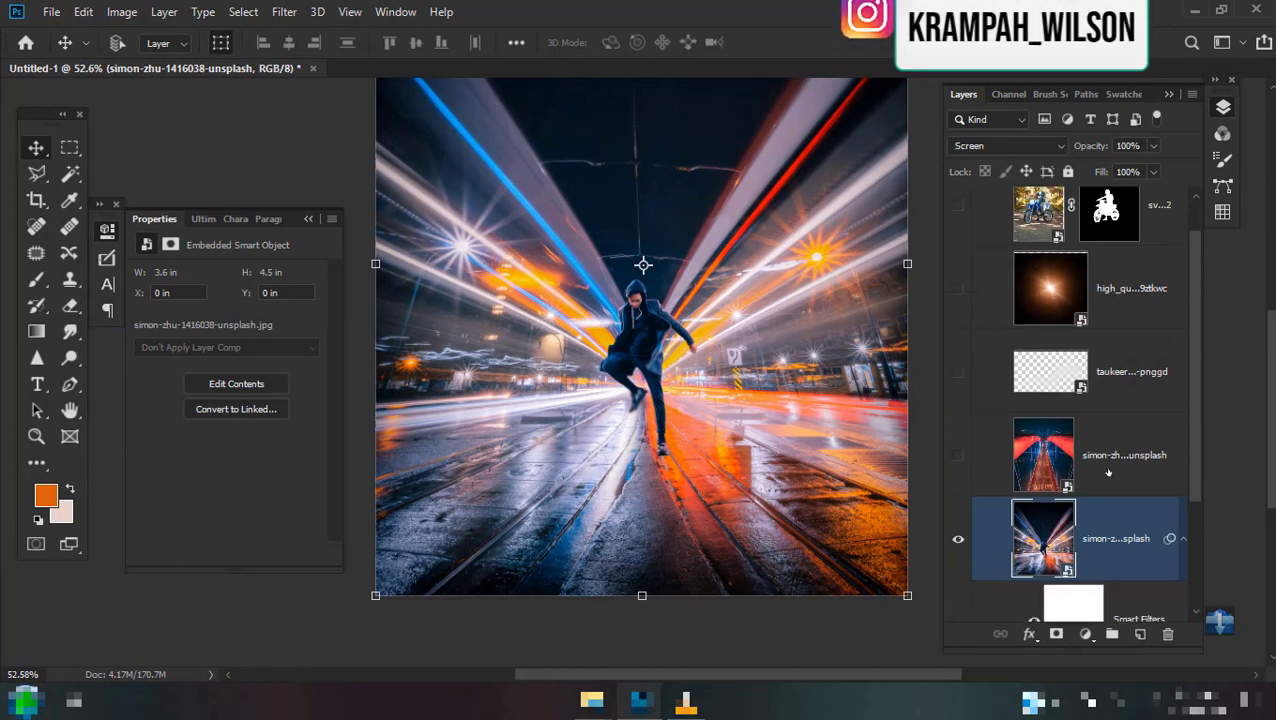
click(1108, 468)
click(957, 456)
click(990, 119)
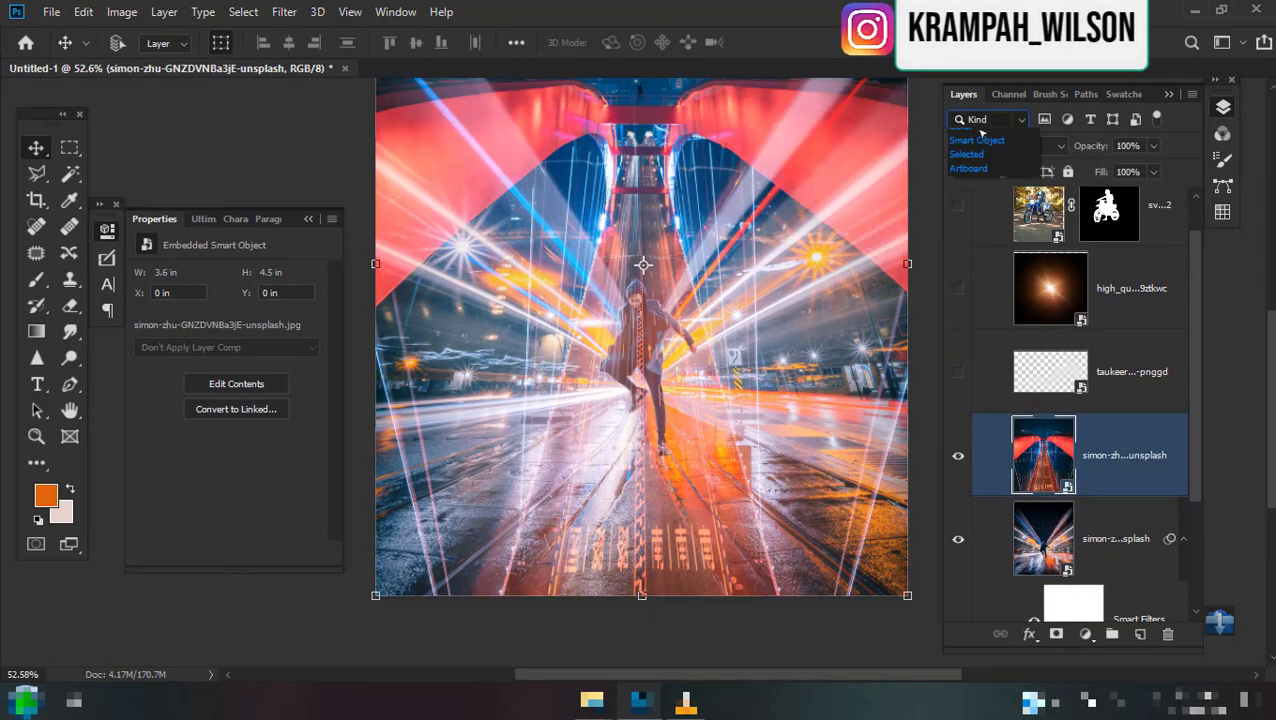
click(990, 135)
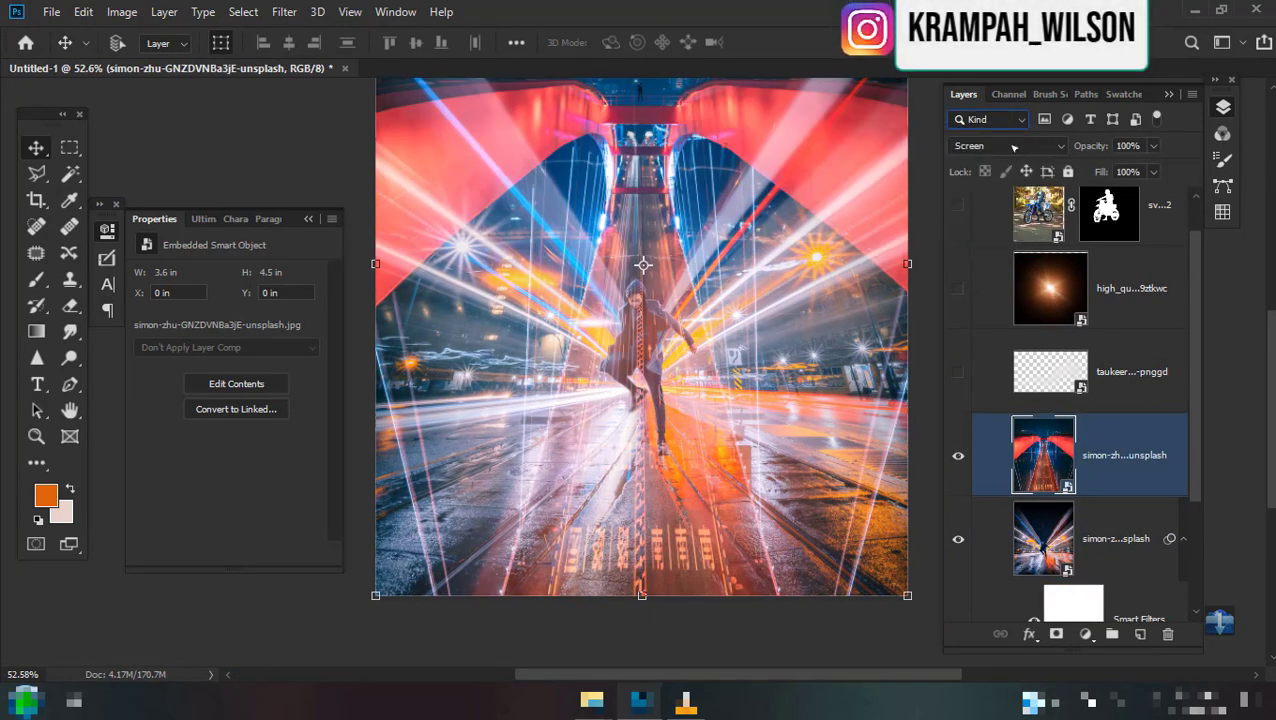
click(1005, 146)
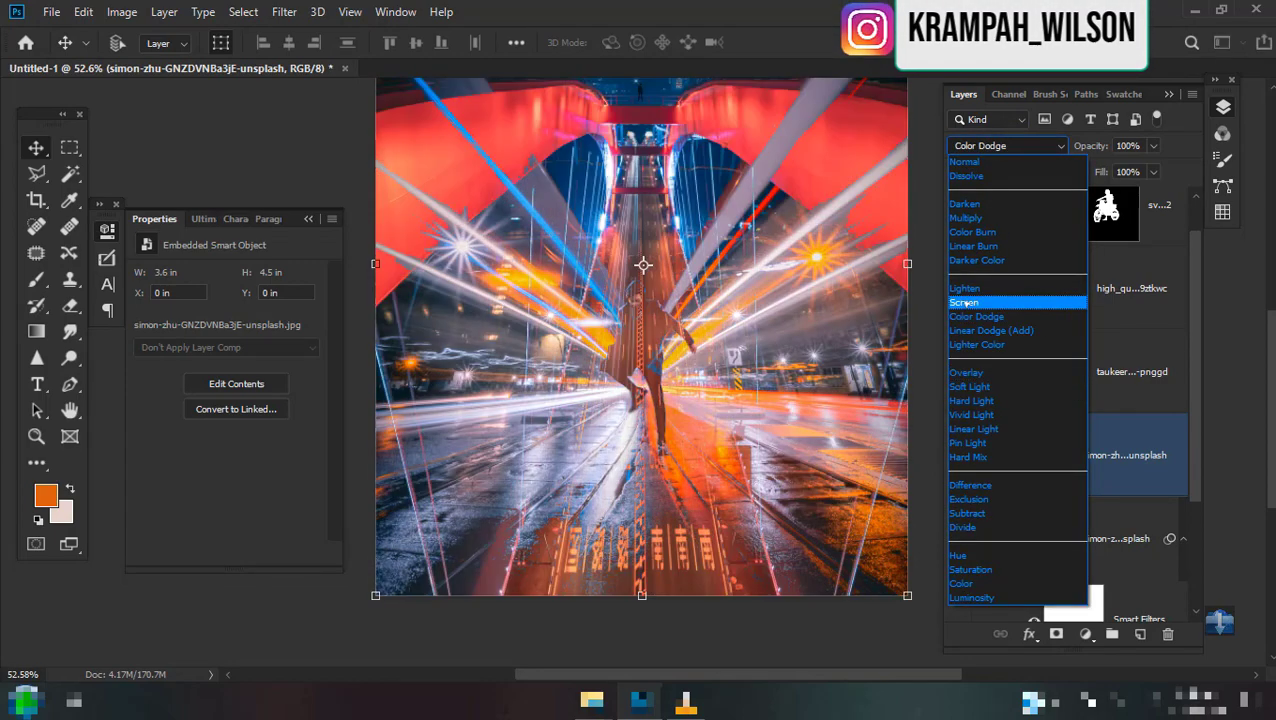
click(964, 302)
scroll(634, 384, down, 2)
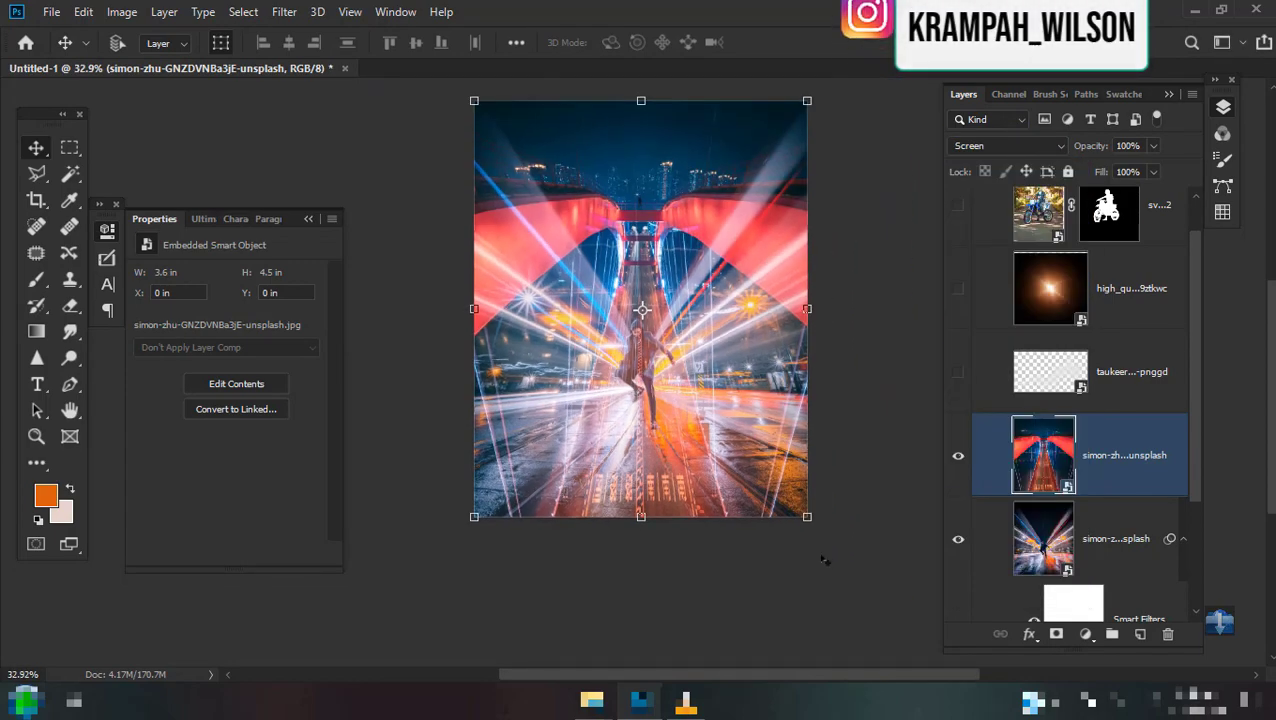
Scale the bridge overlay down, shift it right and down, and stretch its top-right corner outward.
key(ctrl+t)
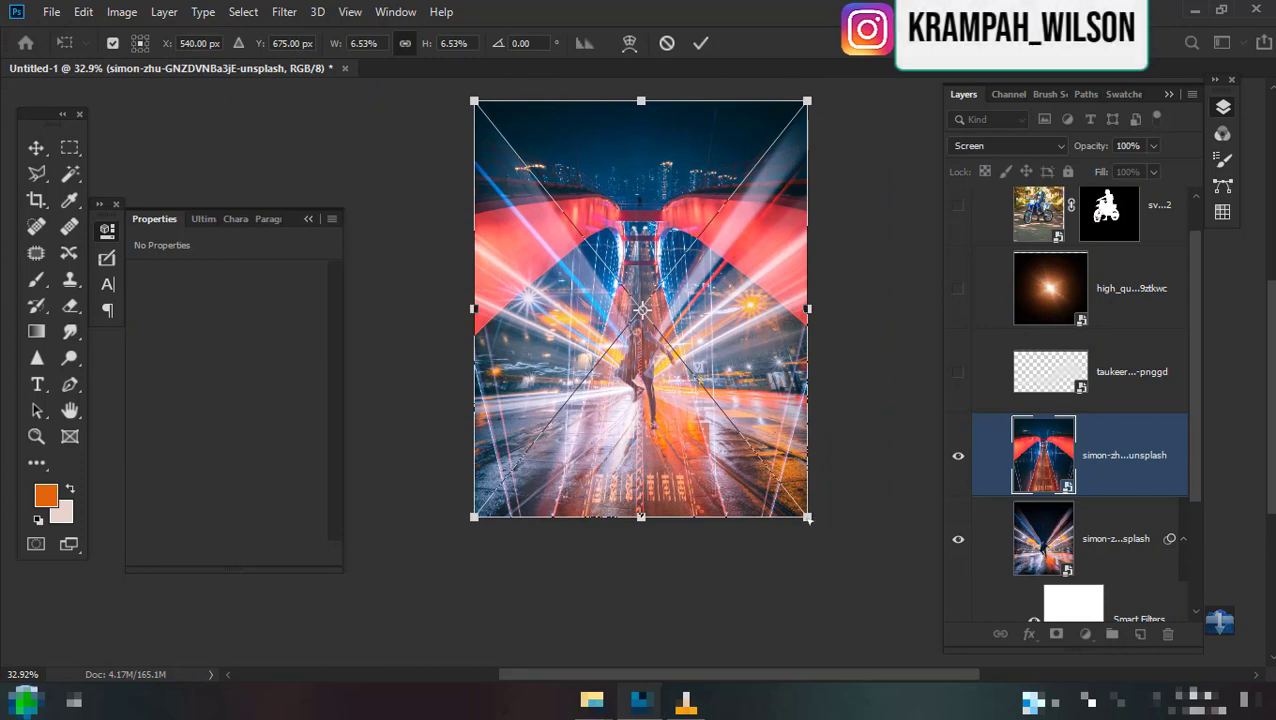
drag(807, 516, 684, 370)
drag(633, 292, 696, 332)
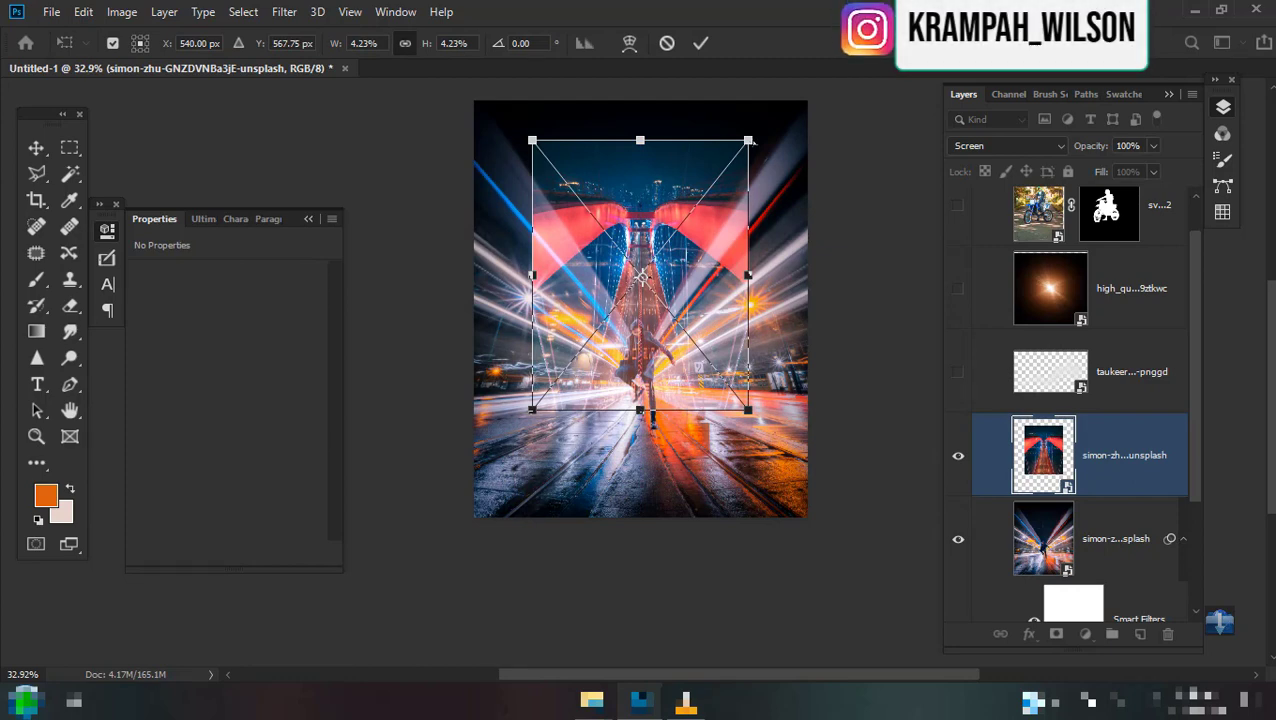
mouse_move(748, 141)
mouse_down()
mouse_move(801, 139)
mouse_move(748, 141)
mouse_move(789, 105)
mouse_move(806, 120)
mouse_move(810, 99)
mouse_up()
Warp the overlay so its top flares to the canvas corners and its sides bulge outward, then commit.
right_click(678, 204)
click(740, 334)
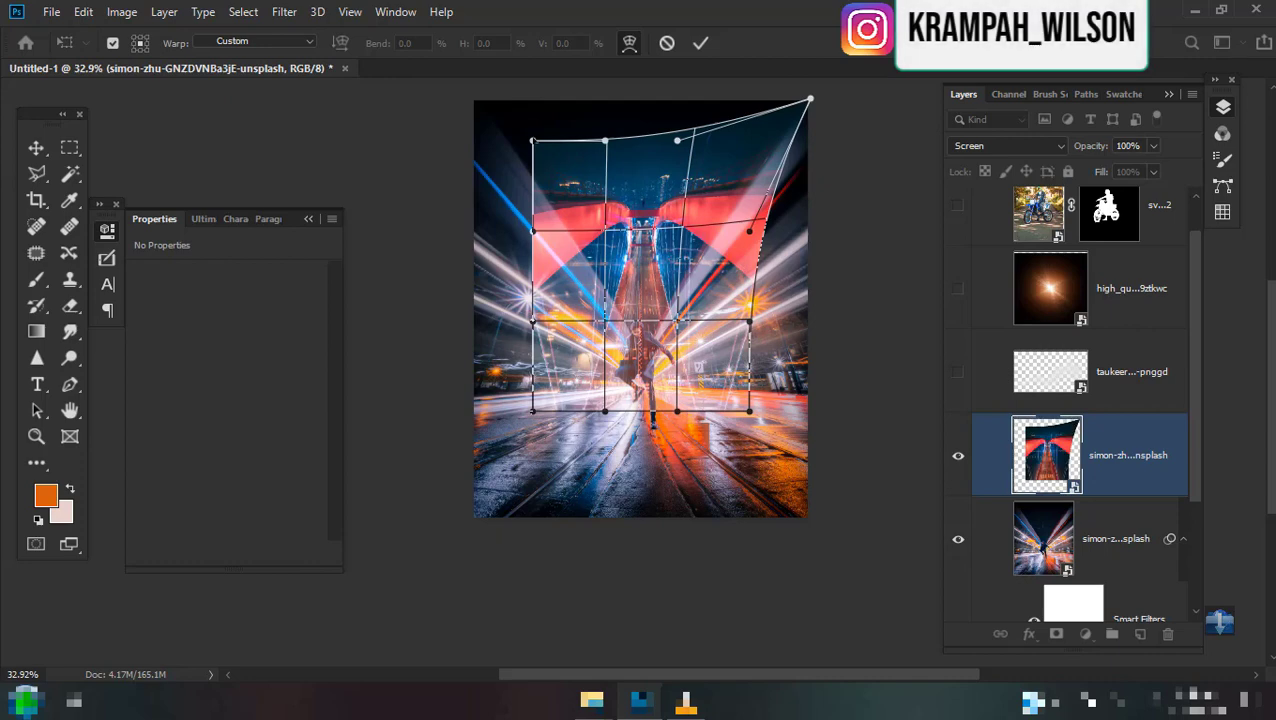
drag(533, 141, 473, 96)
drag(679, 140, 683, 108)
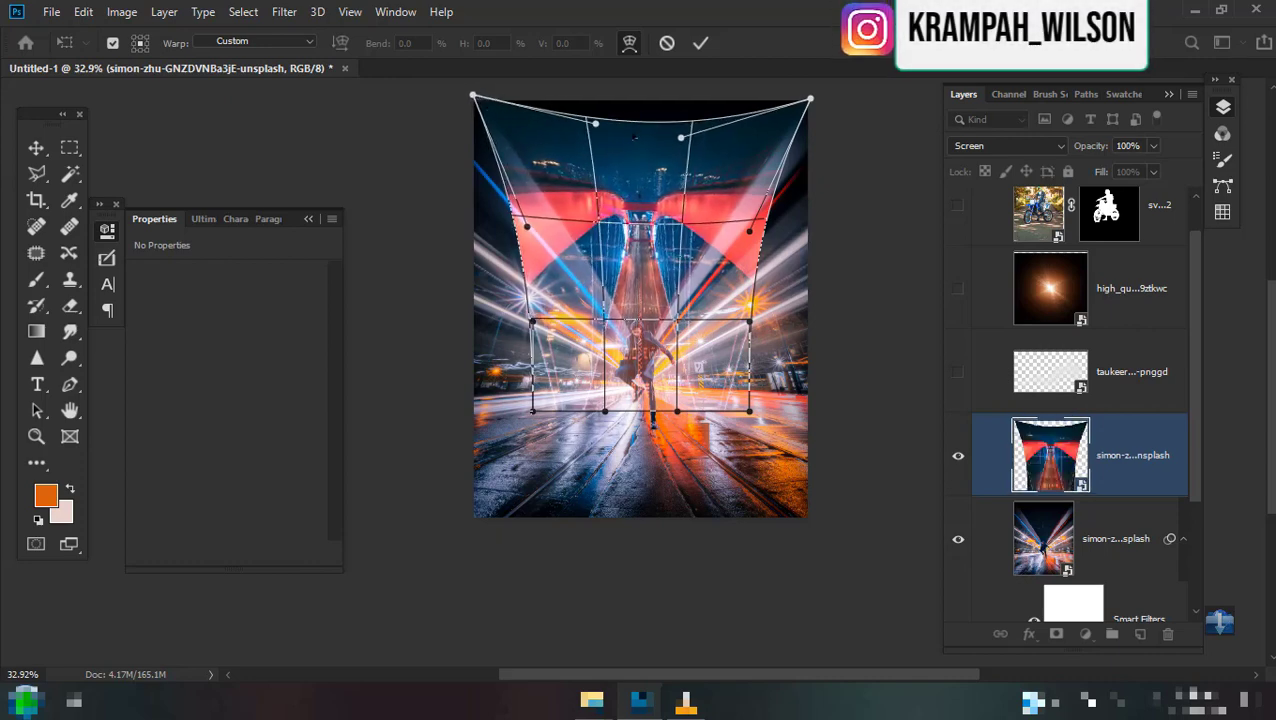
drag(589, 128, 590, 87)
mouse_move(683, 108)
mouse_down()
mouse_move(673, 104)
mouse_move(690, 100)
mouse_up()
drag(618, 258, 636, 300)
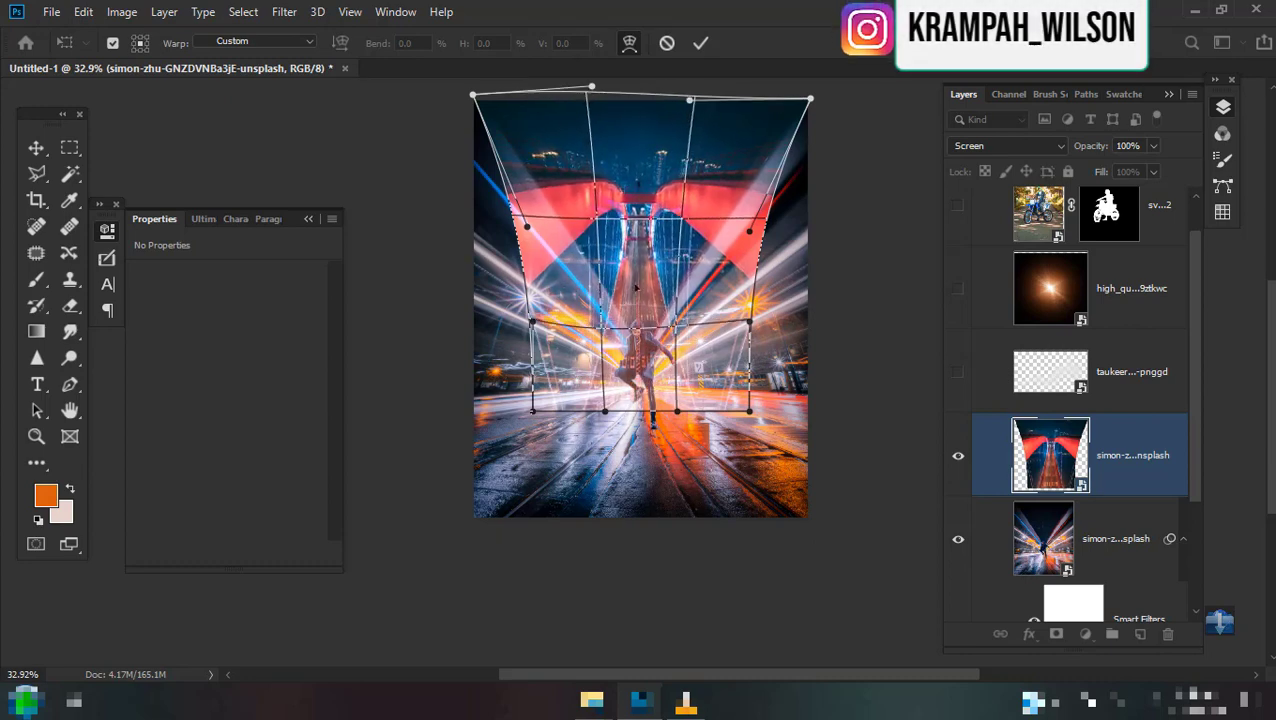
drag(464, 198, 477, 233)
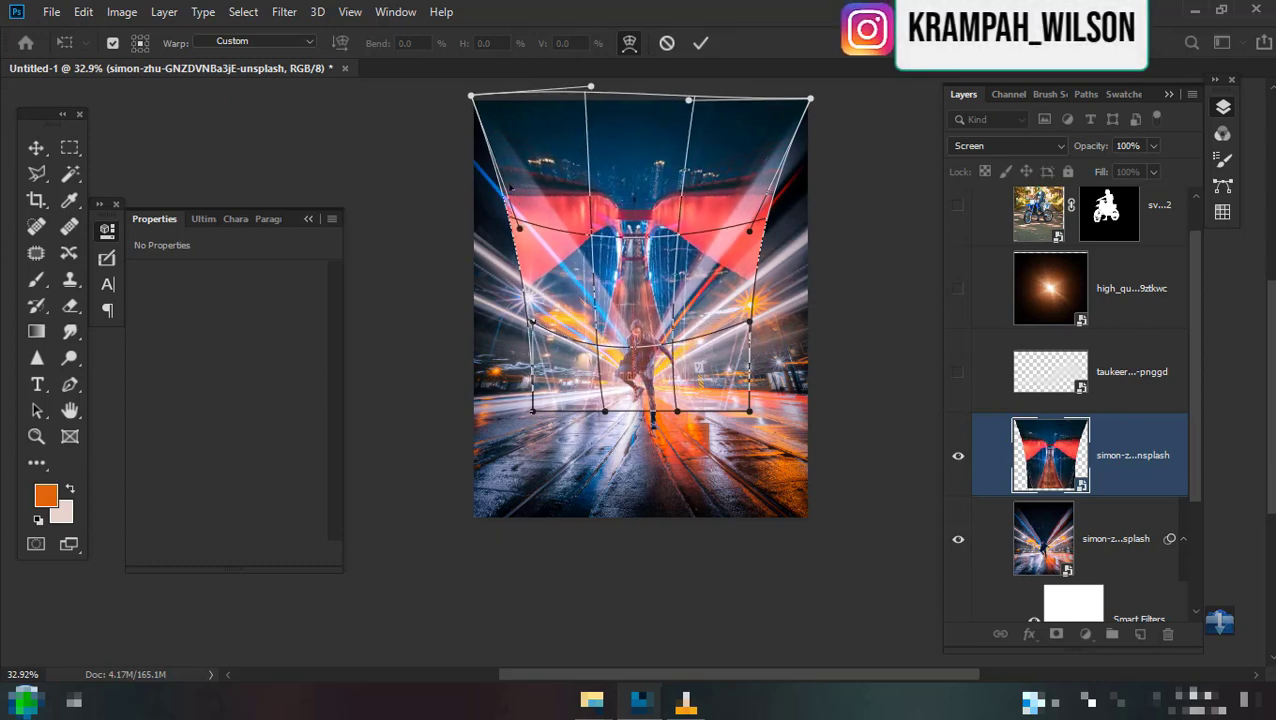
drag(762, 199, 790, 214)
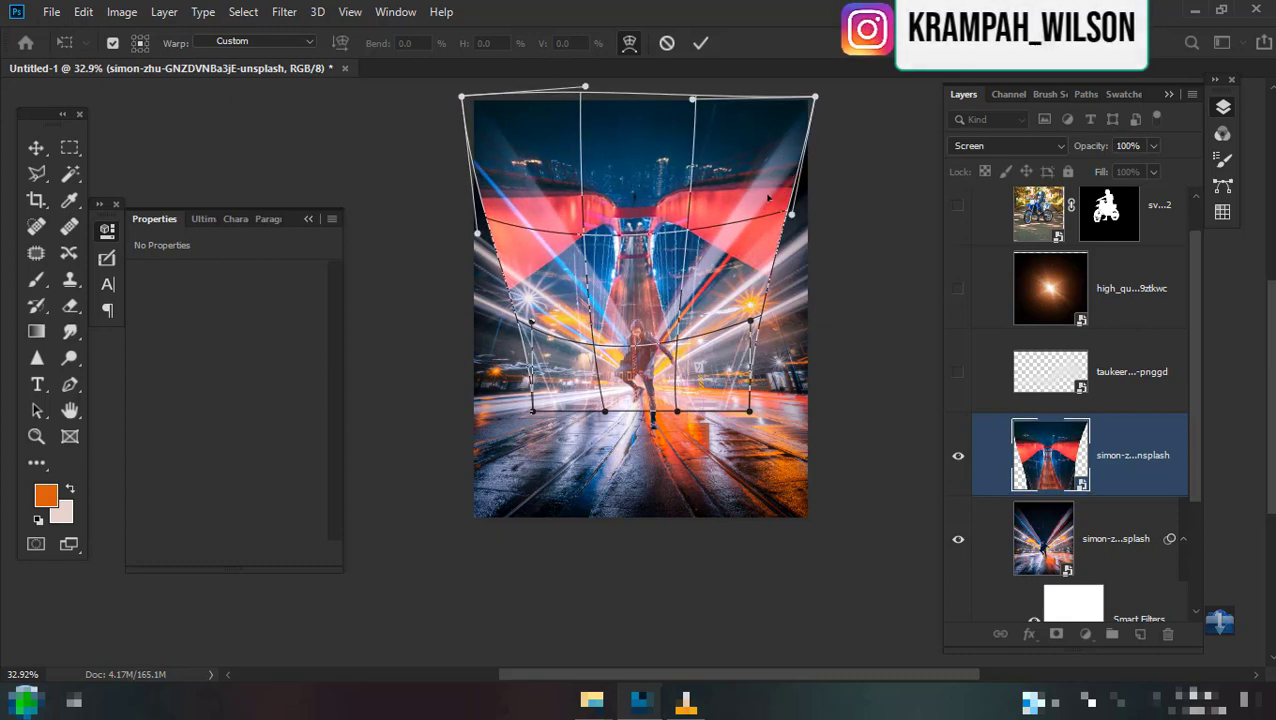
click(701, 43)
Add a white layer mask to the bridge overlay and set up a soft brush with black.
click(1056, 634)
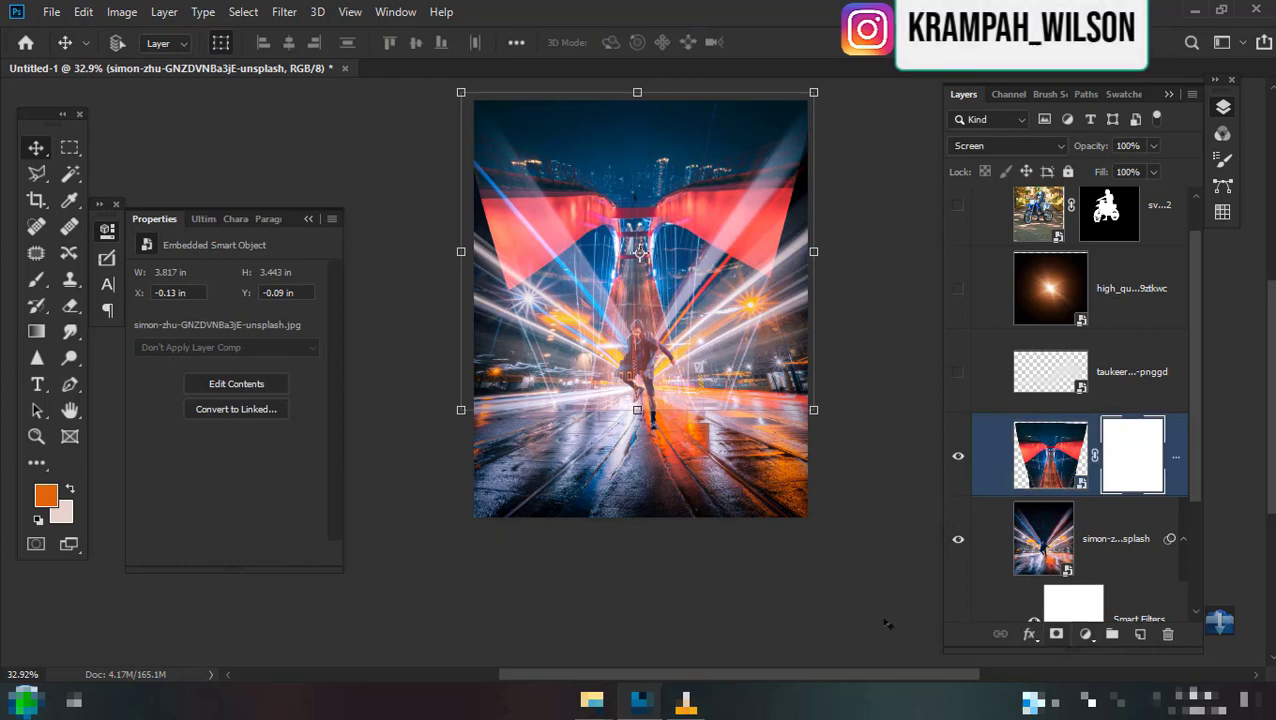
key(b)
key(d)
right_click(752, 339)
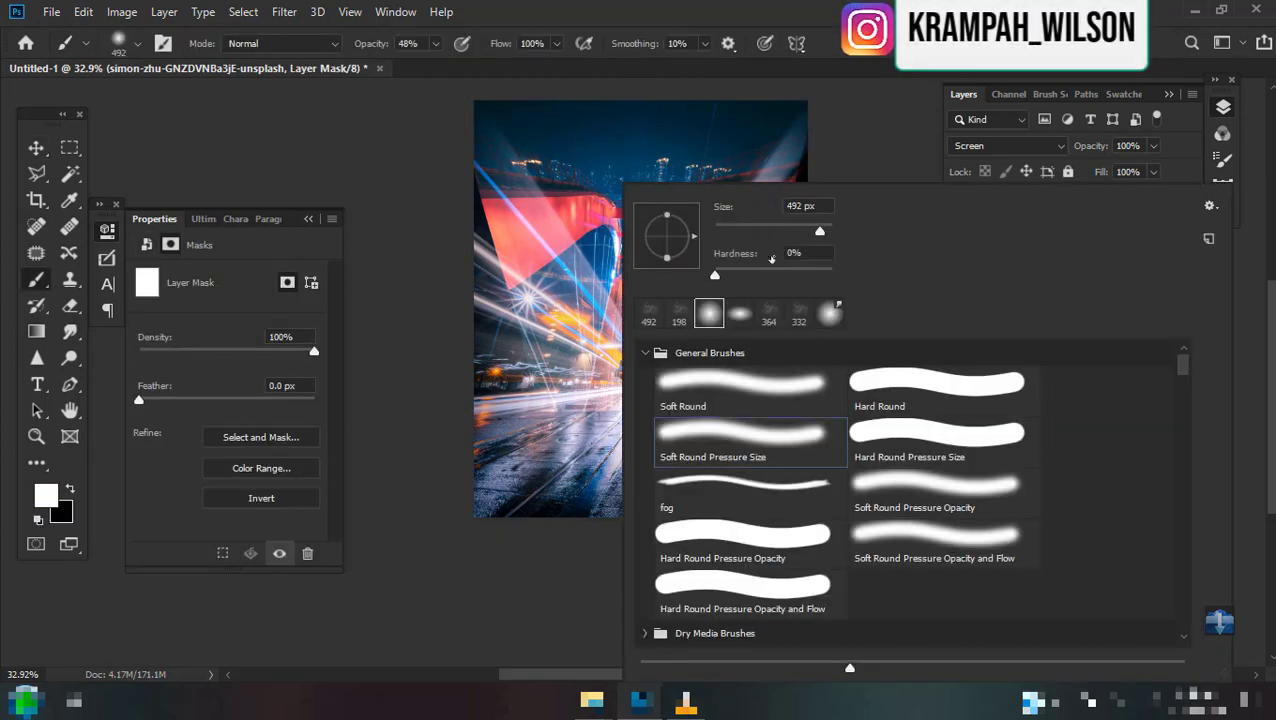
key(Return)
scroll(770, 175, up, 3)
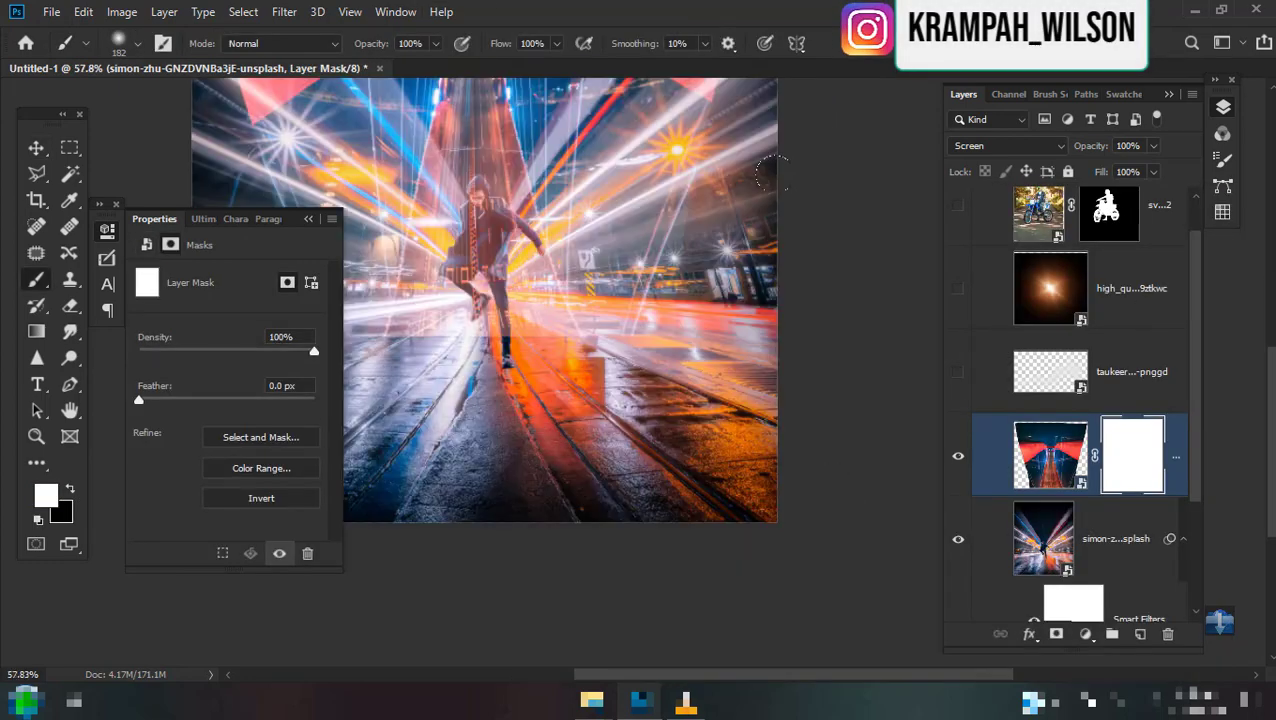
key(x)
Paint black on the mask around the dancer and lower street to reveal the original light streaks.
drag(672, 345, 718, 290)
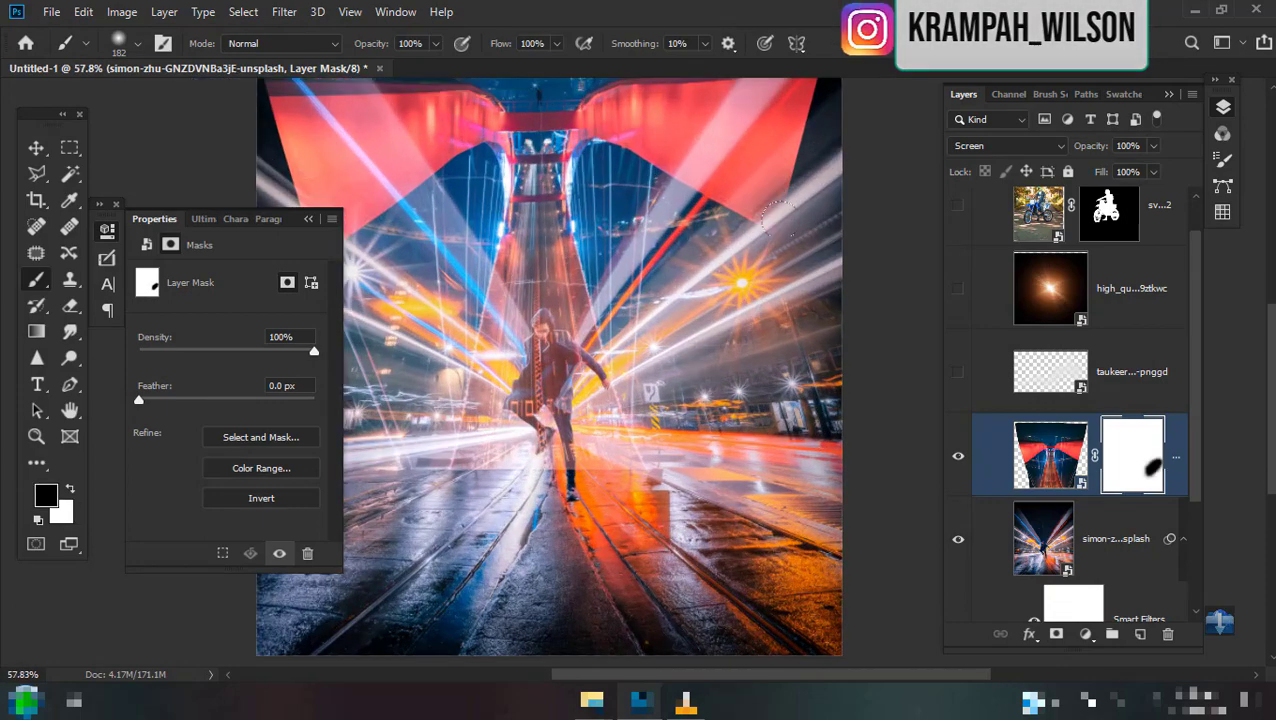
drag(775, 210, 790, 110)
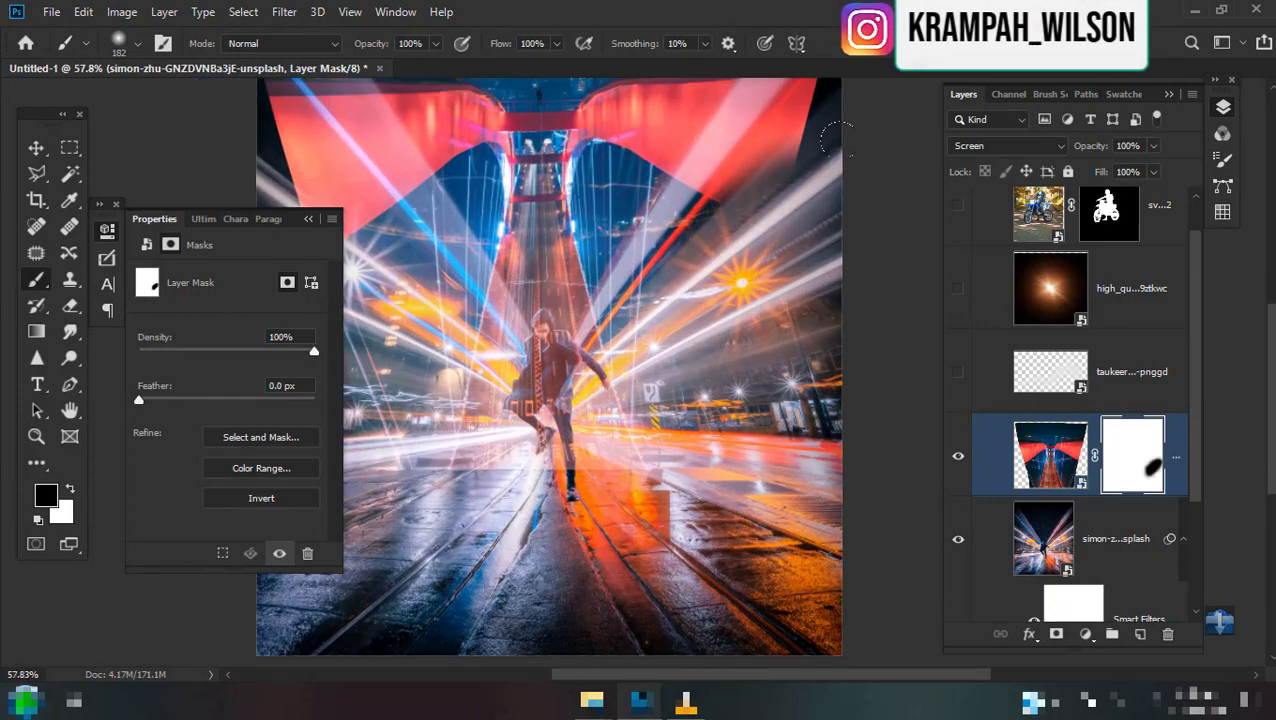
mouse_move(625, 393)
mouse_down()
mouse_move(370, 430)
mouse_move(432, 412)
mouse_up()
drag(490, 400, 380, 280)
drag(521, 366, 623, 444)
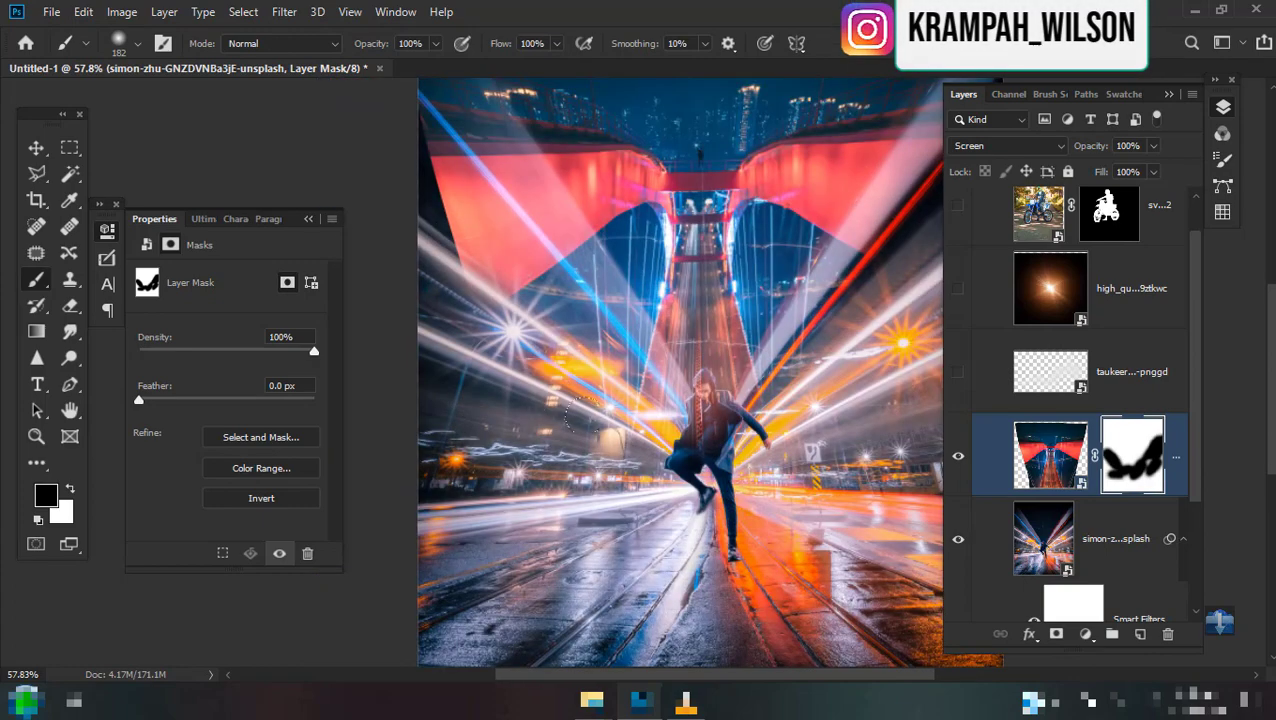
mouse_move(550, 318)
mouse_down()
mouse_move(432, 151)
mouse_move(415, 150)
mouse_up()
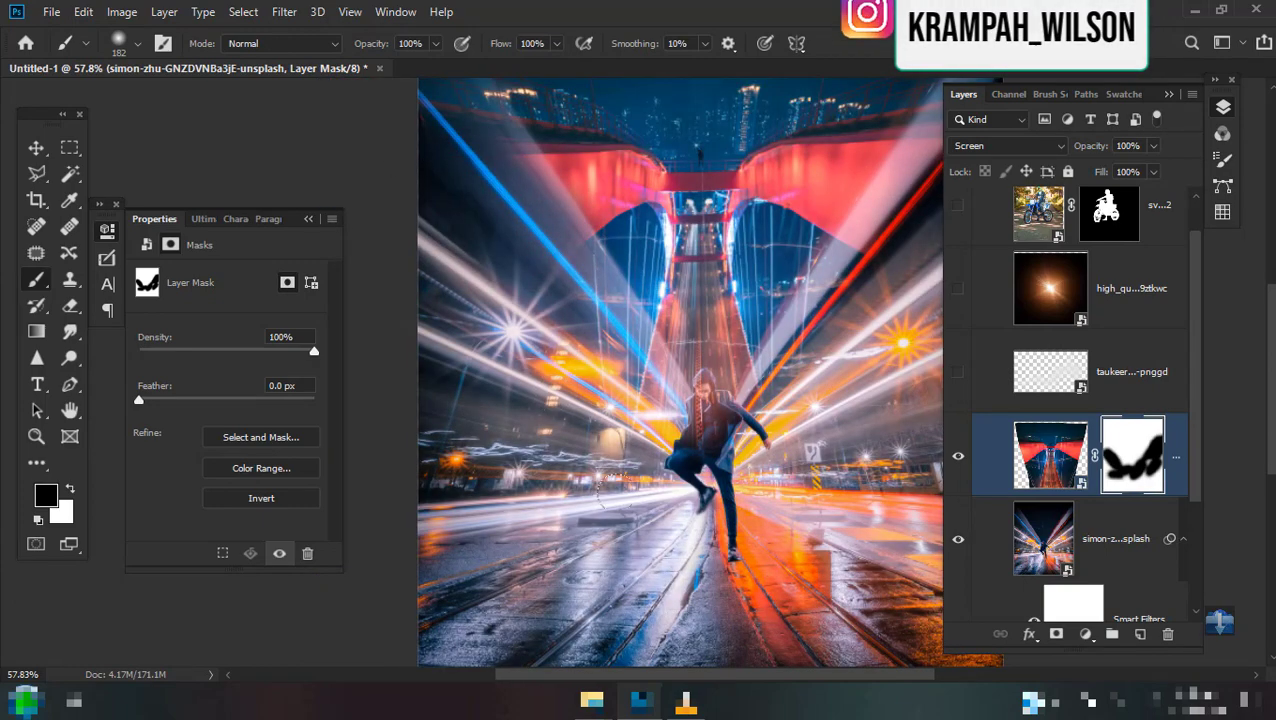
mouse_move(700, 440)
mouse_down()
mouse_move(630, 370)
mouse_move(730, 400)
mouse_up()
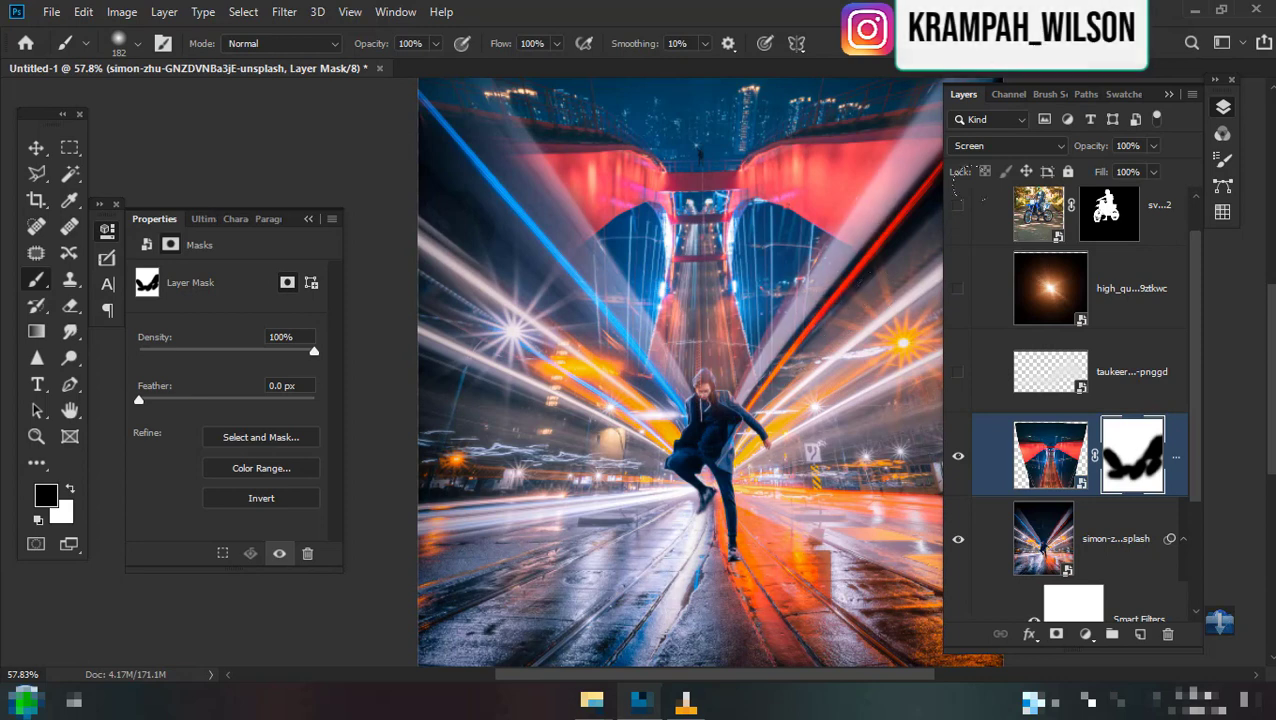
scroll(880, 170, down, 1)
scroll(860, 168, down, 1)
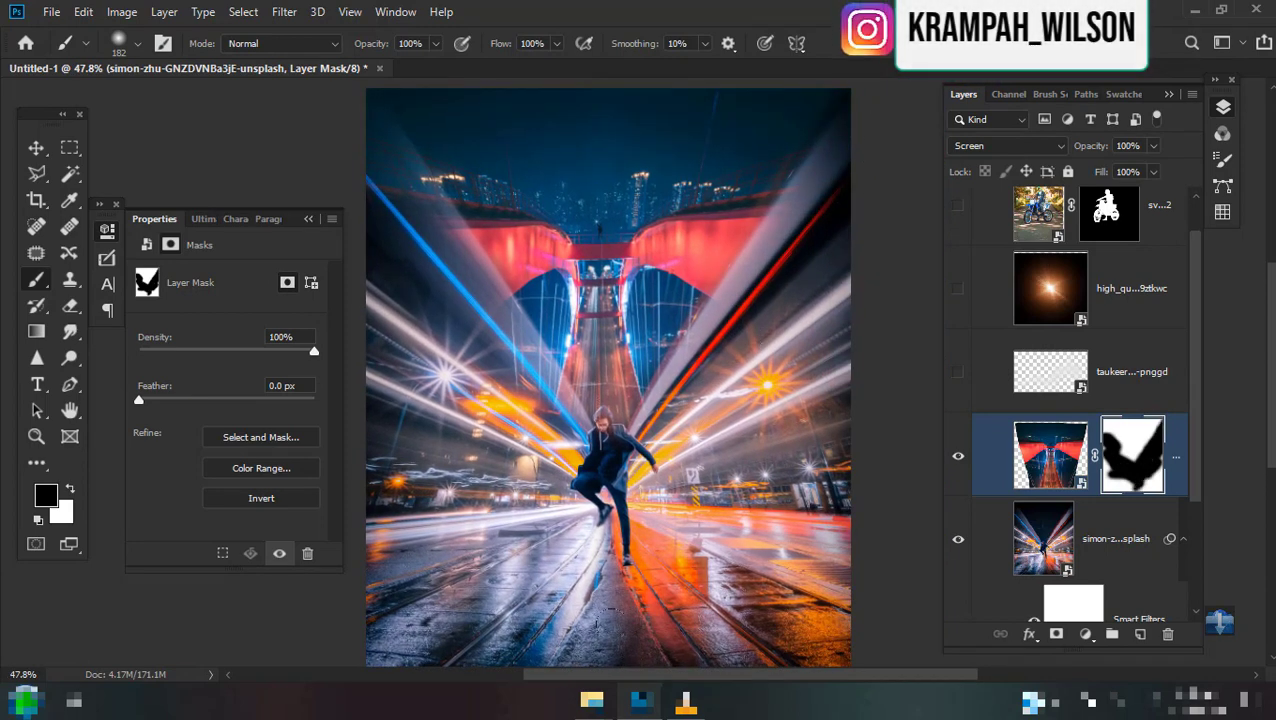
Rasterize the street background layer and lasso a selection around the dancer.
right_click(1122, 548)
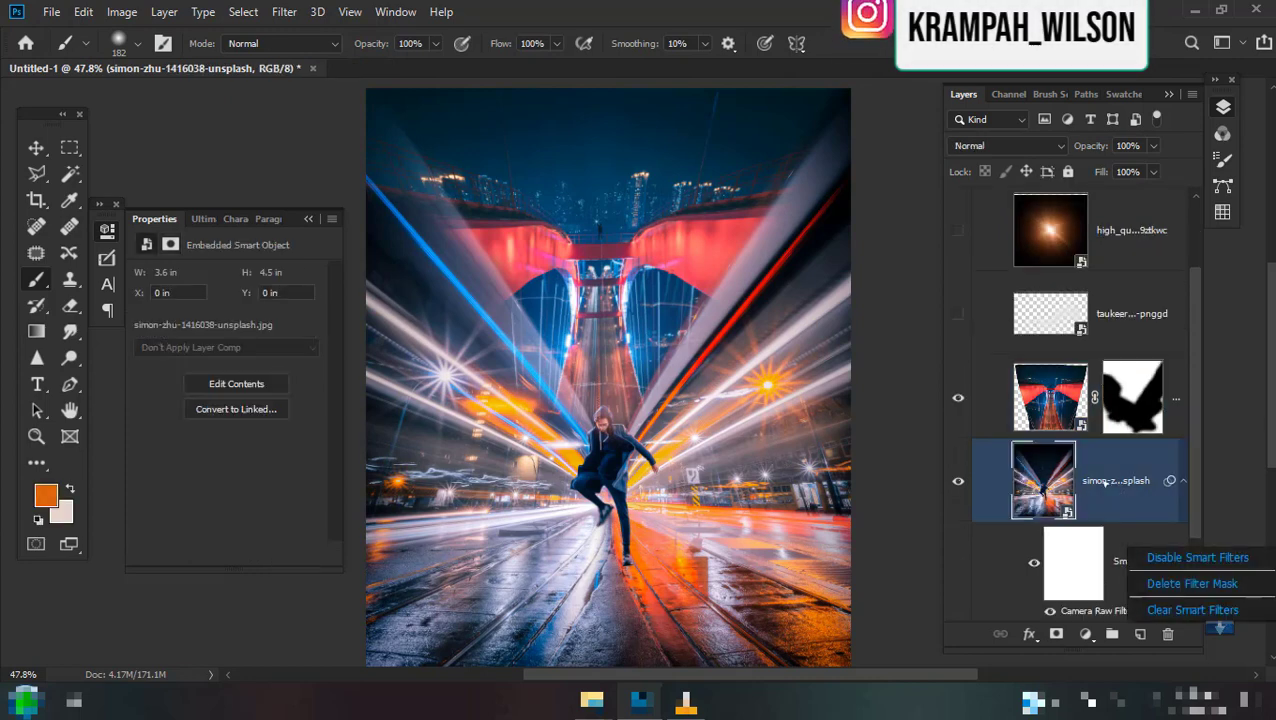
right_click(1105, 482)
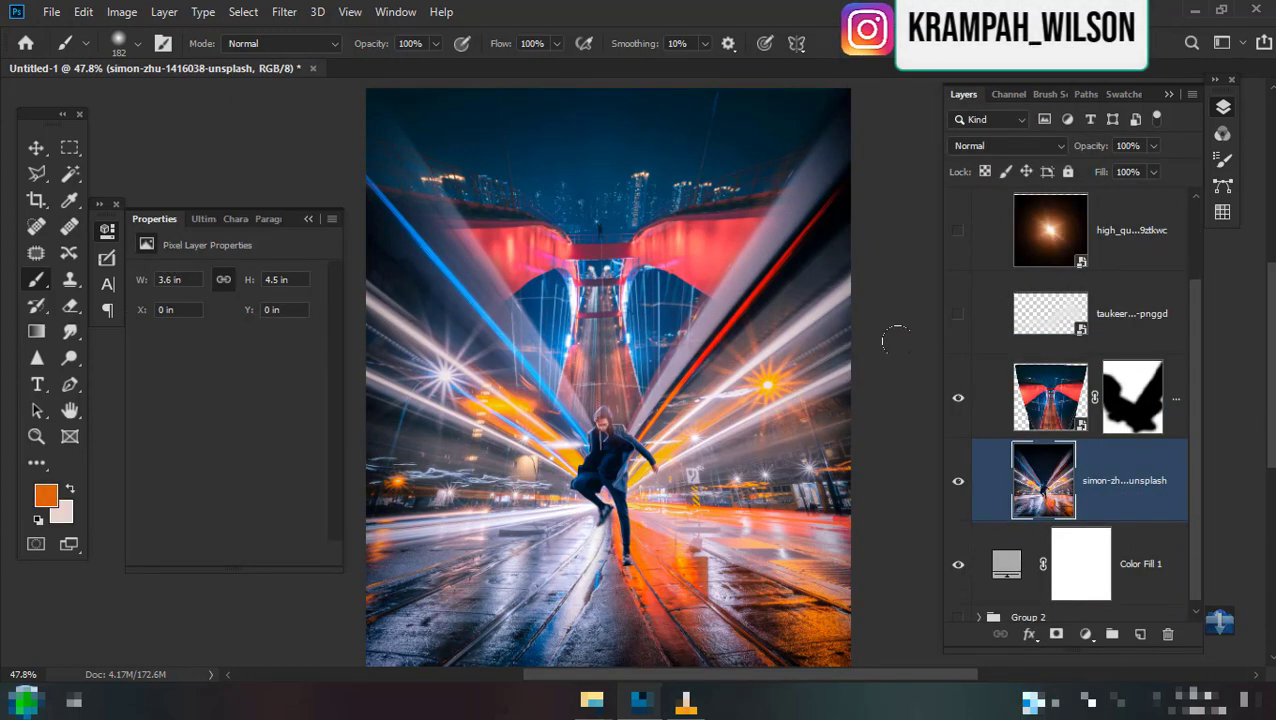
key(l)
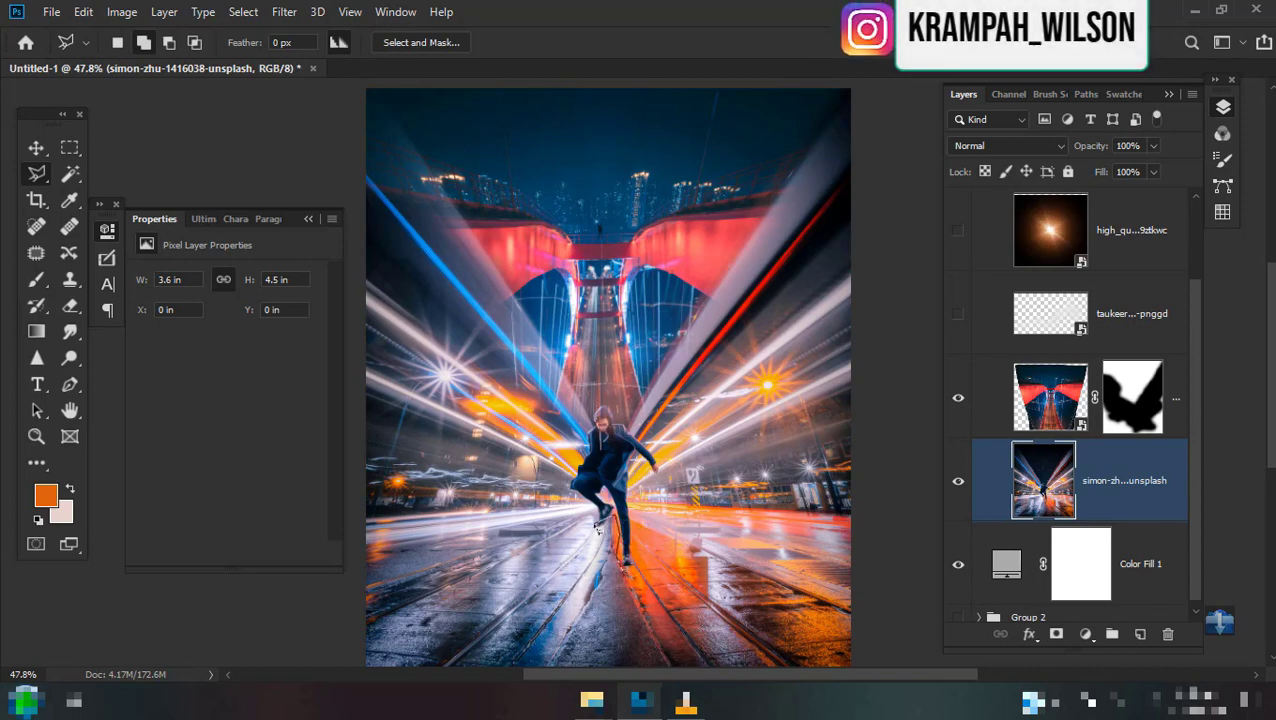
drag(577, 519, 570, 493)
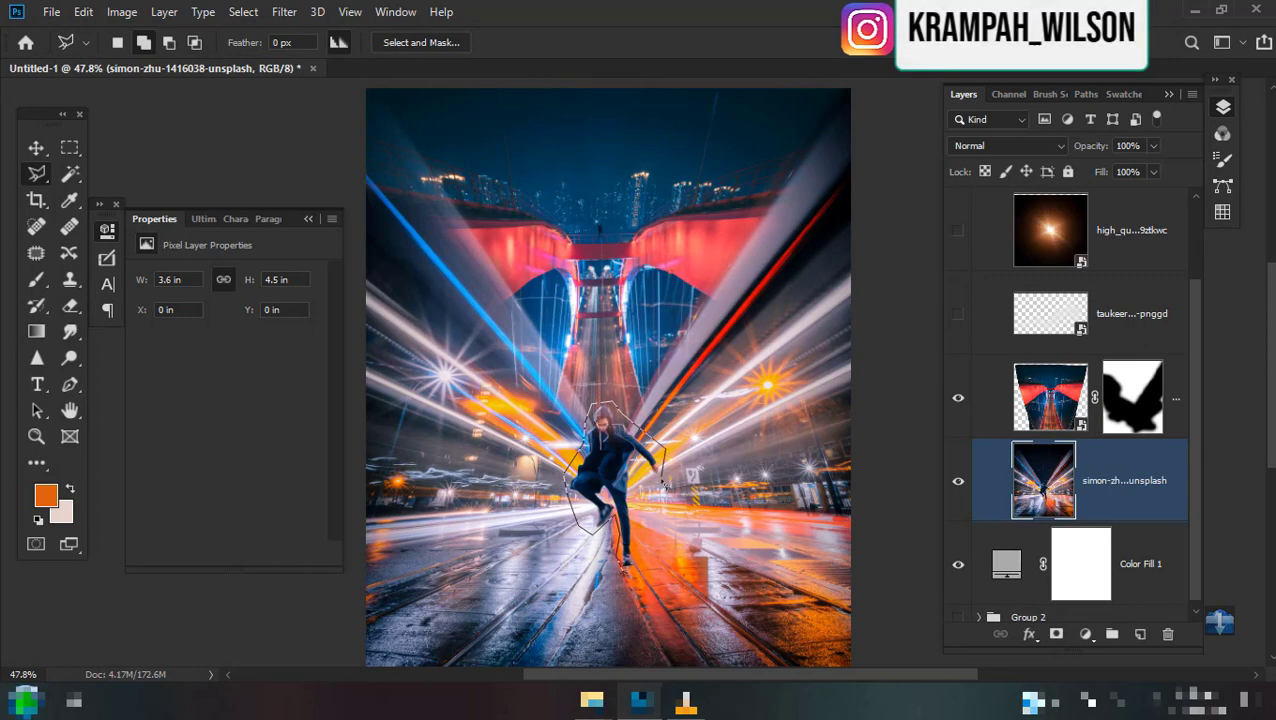
click(630, 572)
Fill the dancer selection with Content-Aware to replace her with surrounding street.
right_click(630, 548)
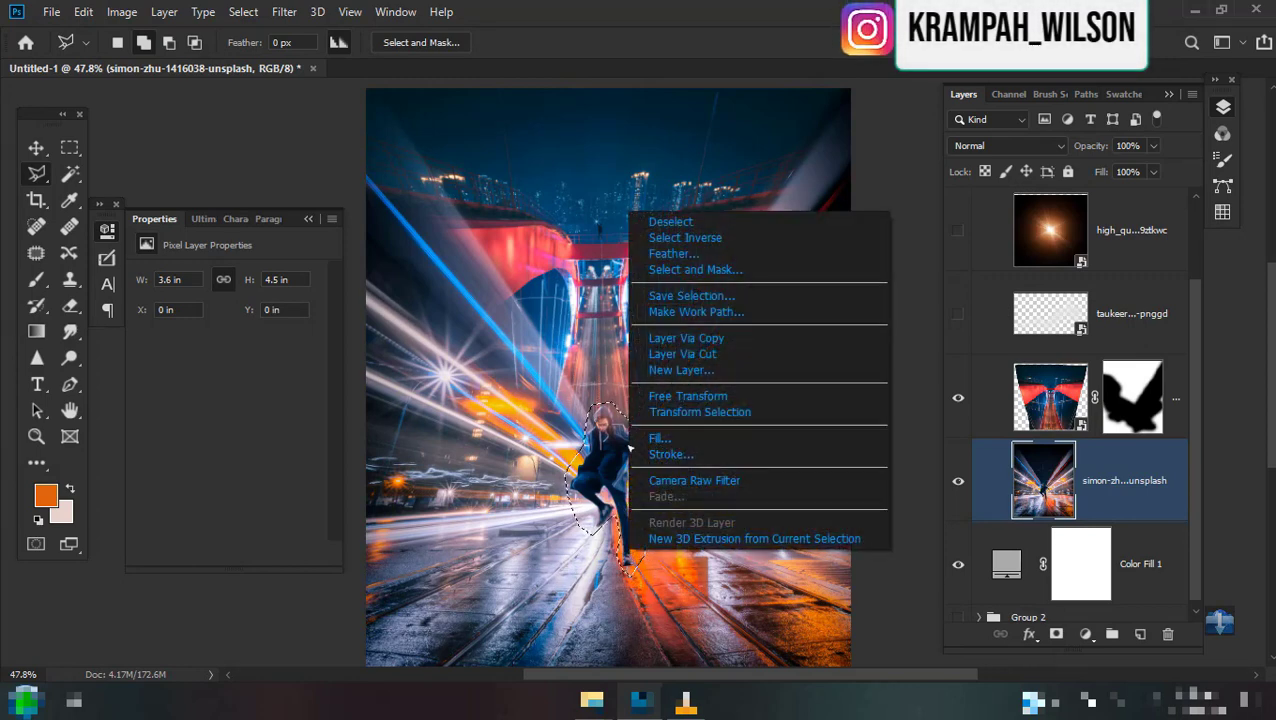
click(657, 439)
click(640, 165)
click(620, 246)
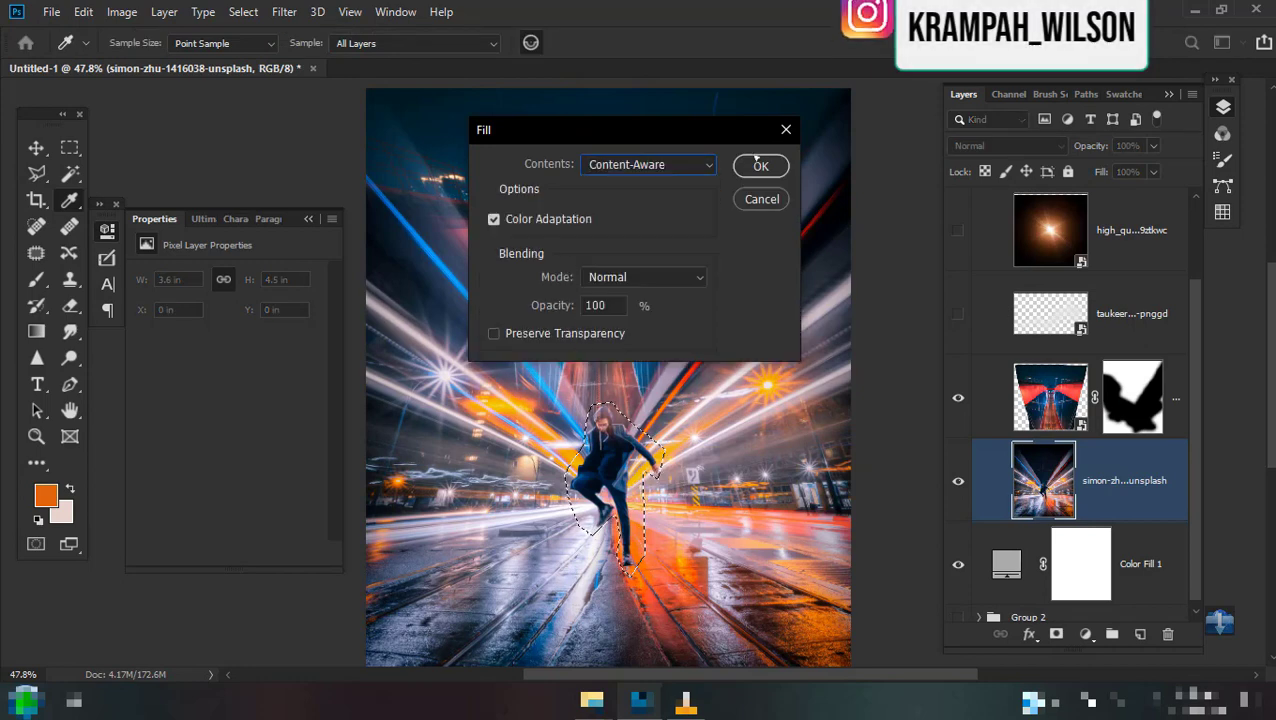
click(757, 166)
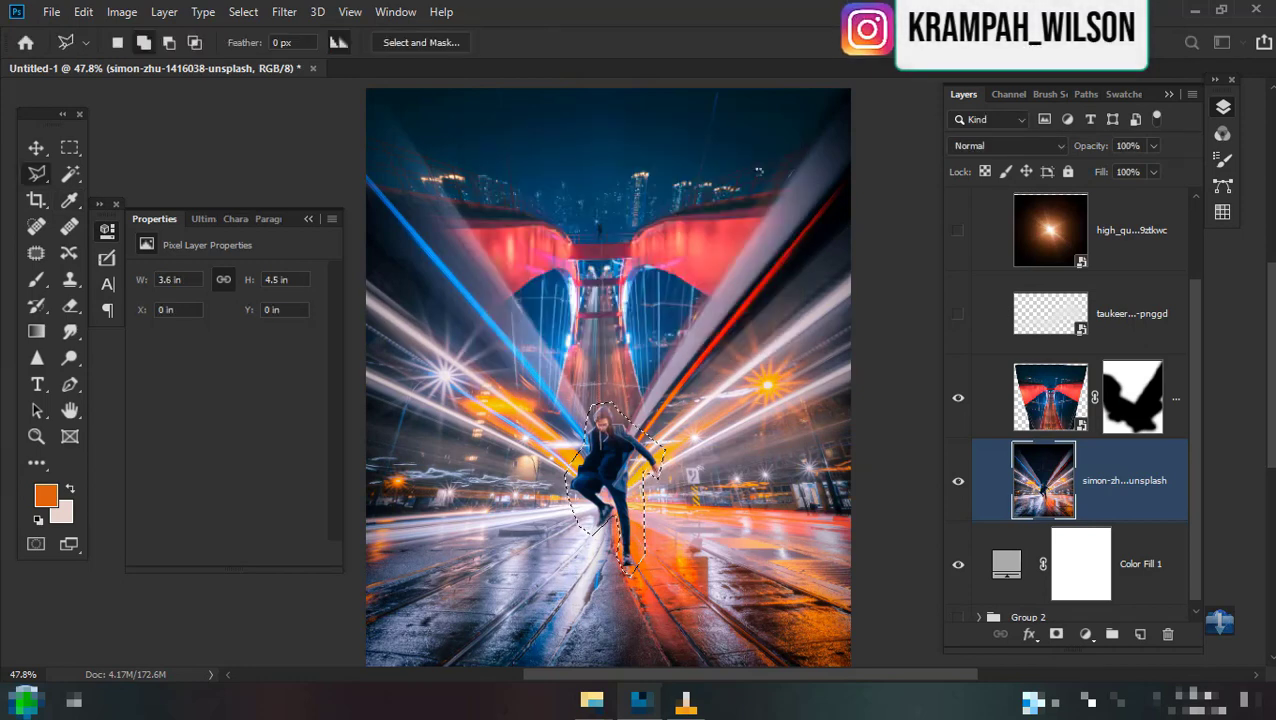
Turn on the motocross rider layer's visibility.
scroll(629, 510, up, 3)
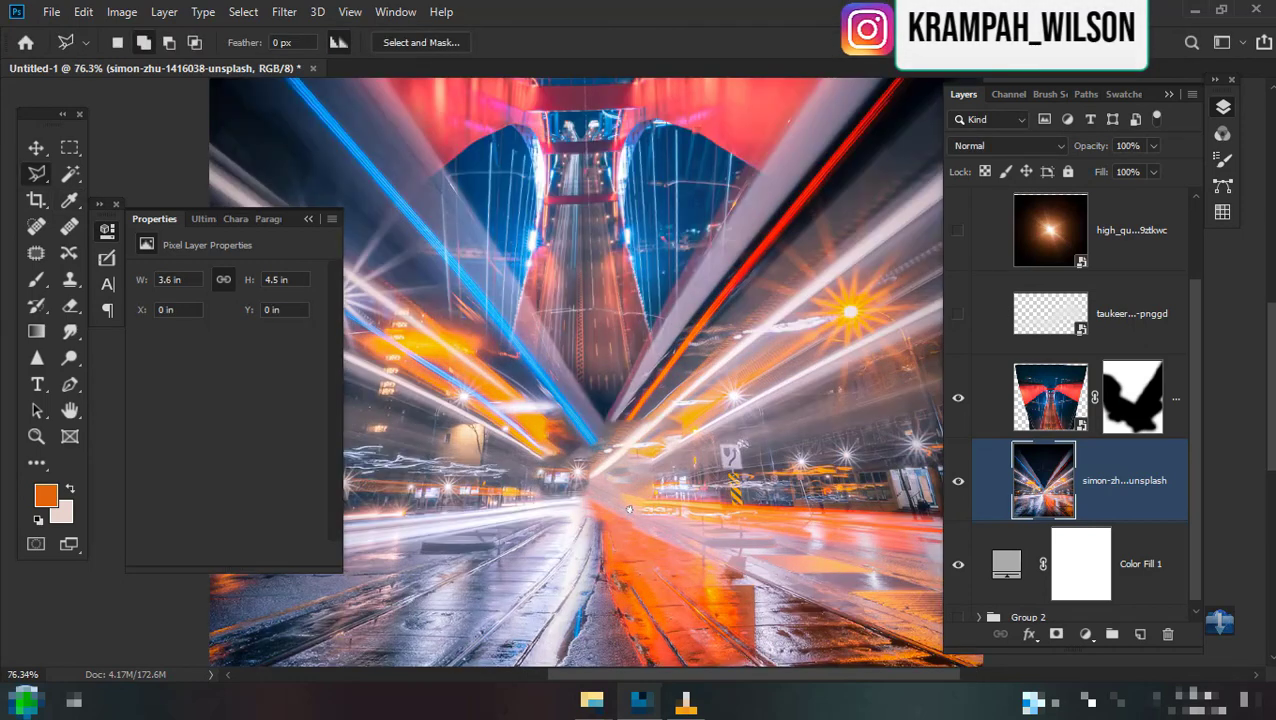
scroll(629, 510, down, 3)
scroll(966, 262, up, 2)
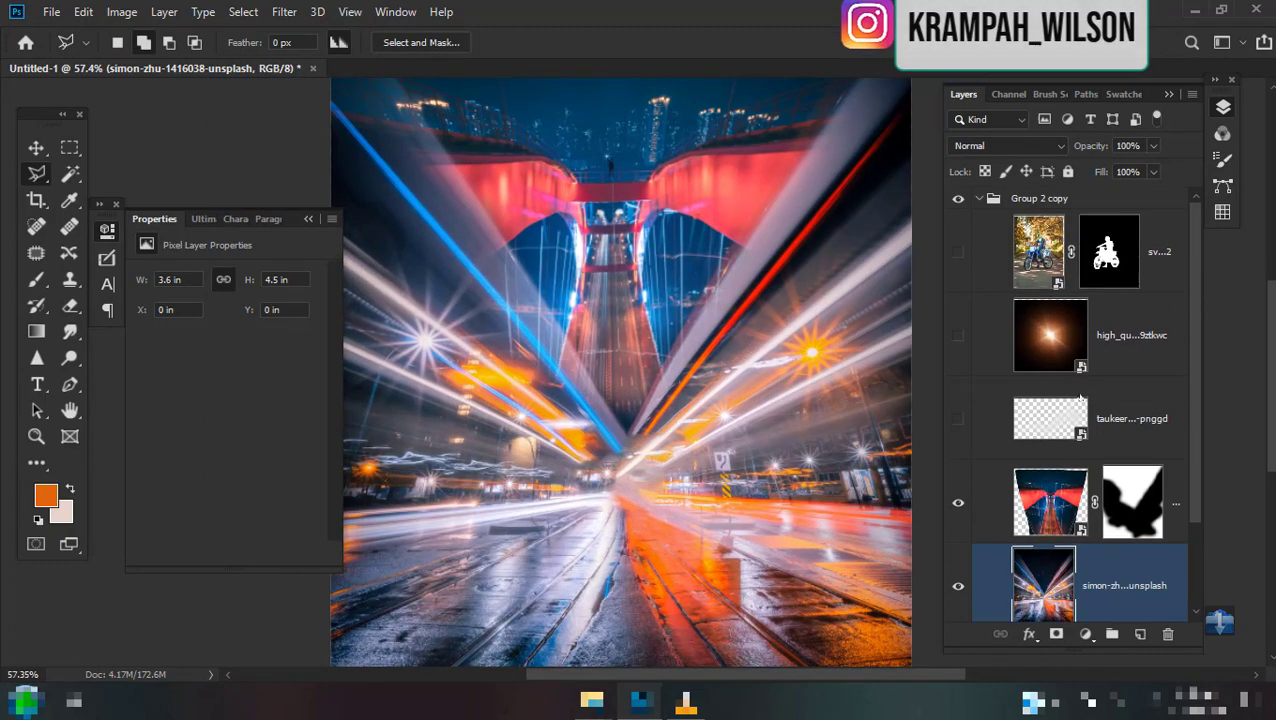
click(958, 253)
Free Transform the rider, trying sizes around 94% and shifting it slightly down and right.
key(ctrl+t)
scroll(612, 378, down, 2)
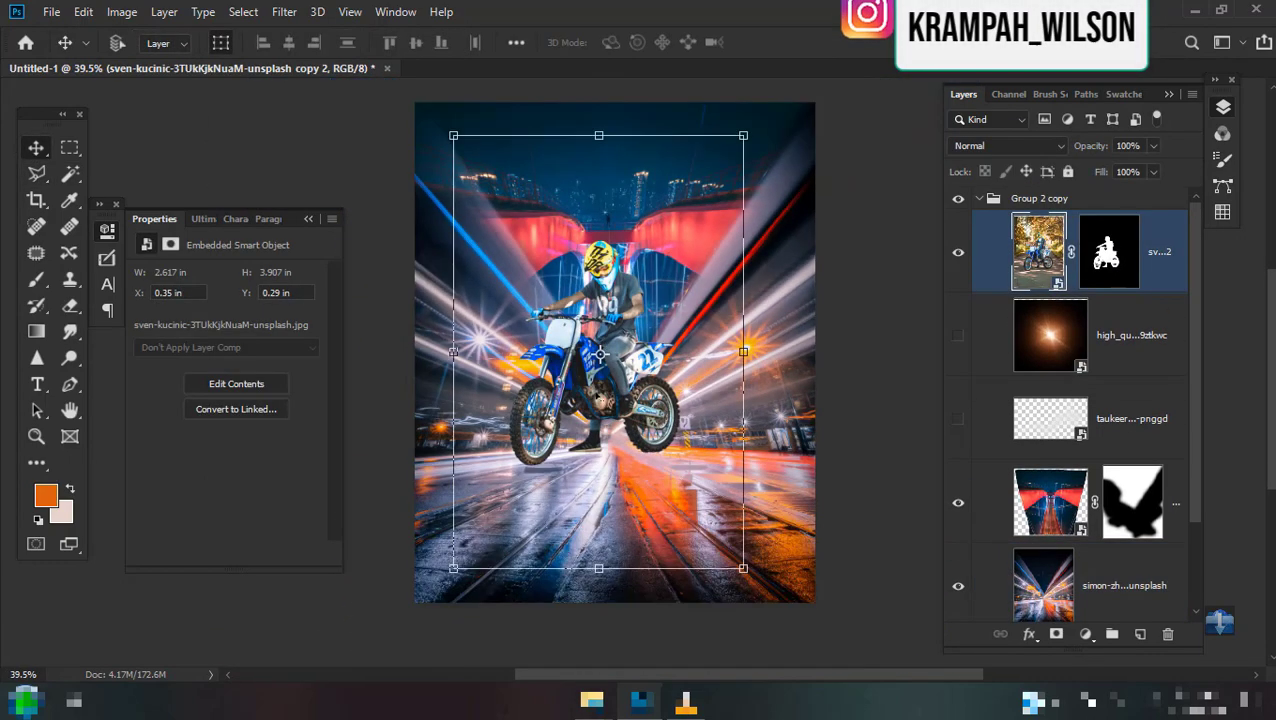
drag(612, 378, 612, 406)
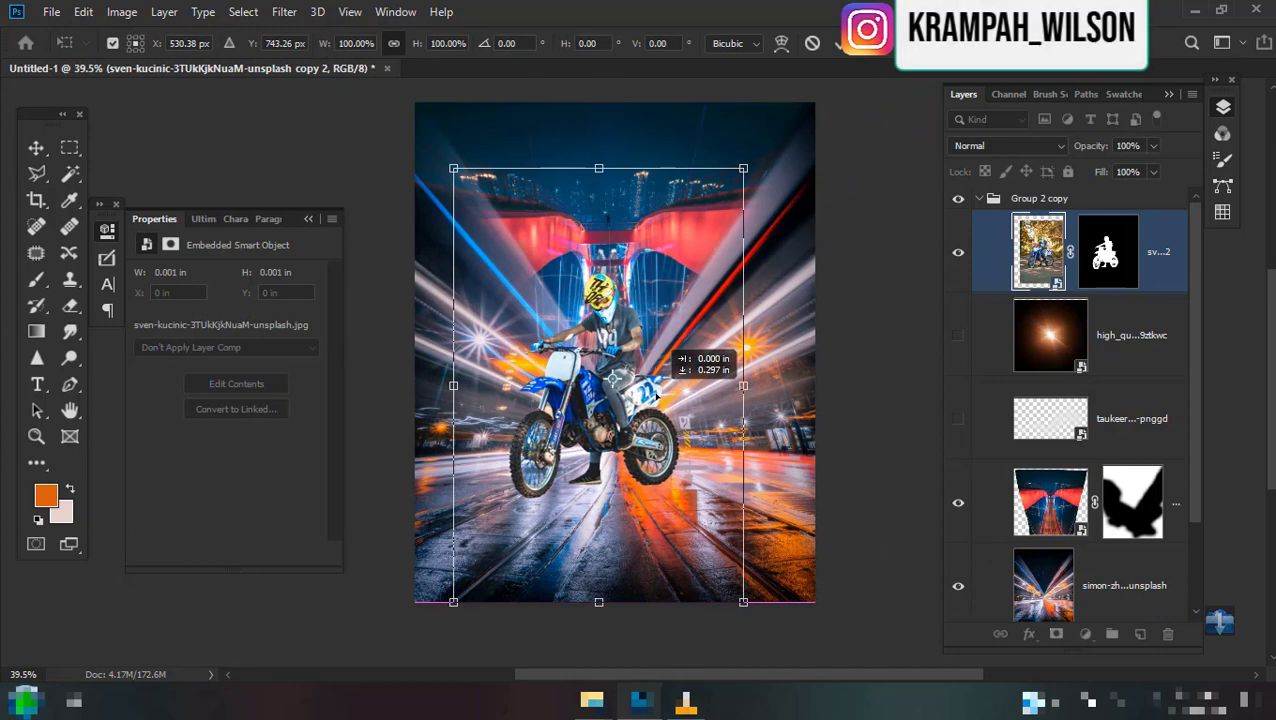
drag(743, 602, 726, 576)
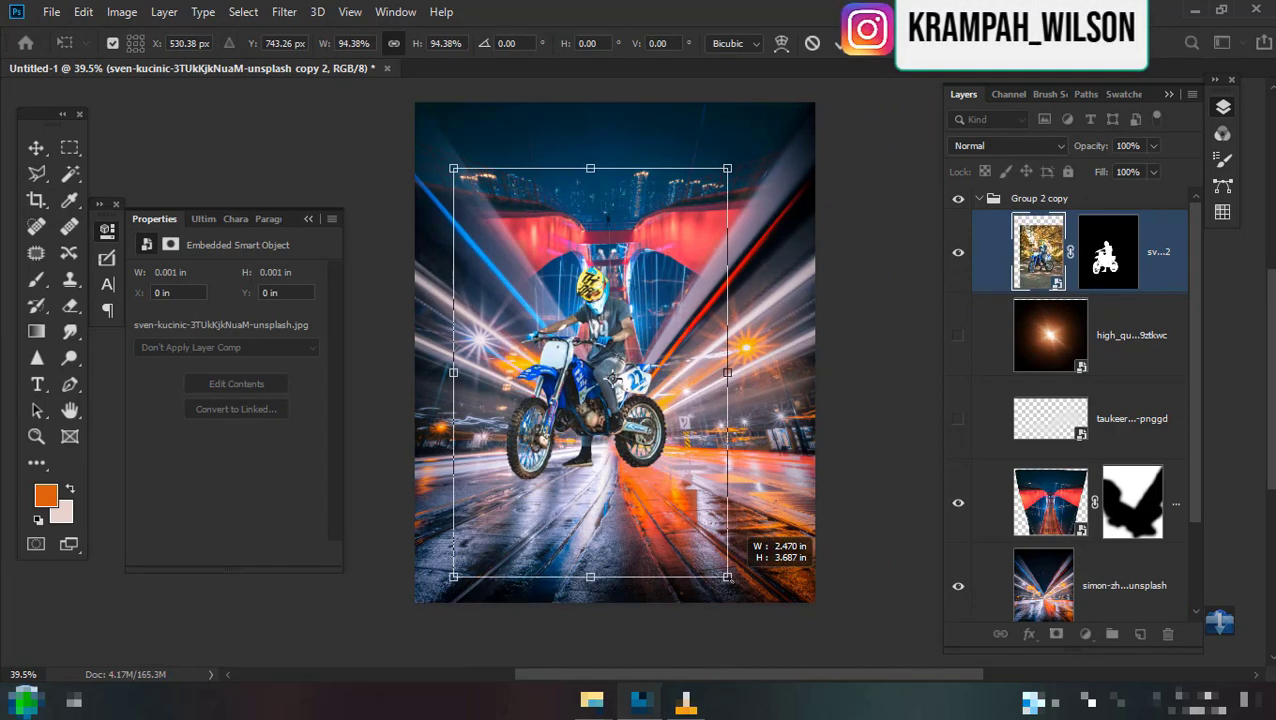
drag(664, 386, 676, 412)
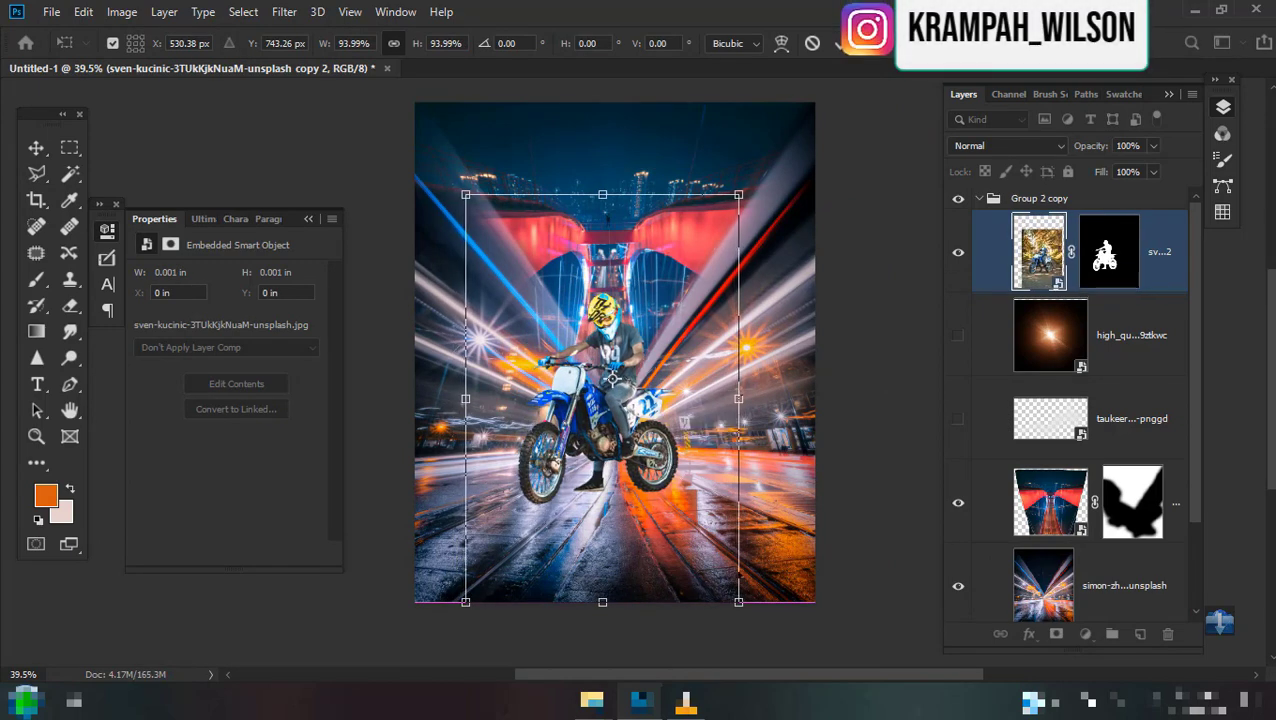
drag(738, 602, 754, 626)
drag(690, 505, 691, 496)
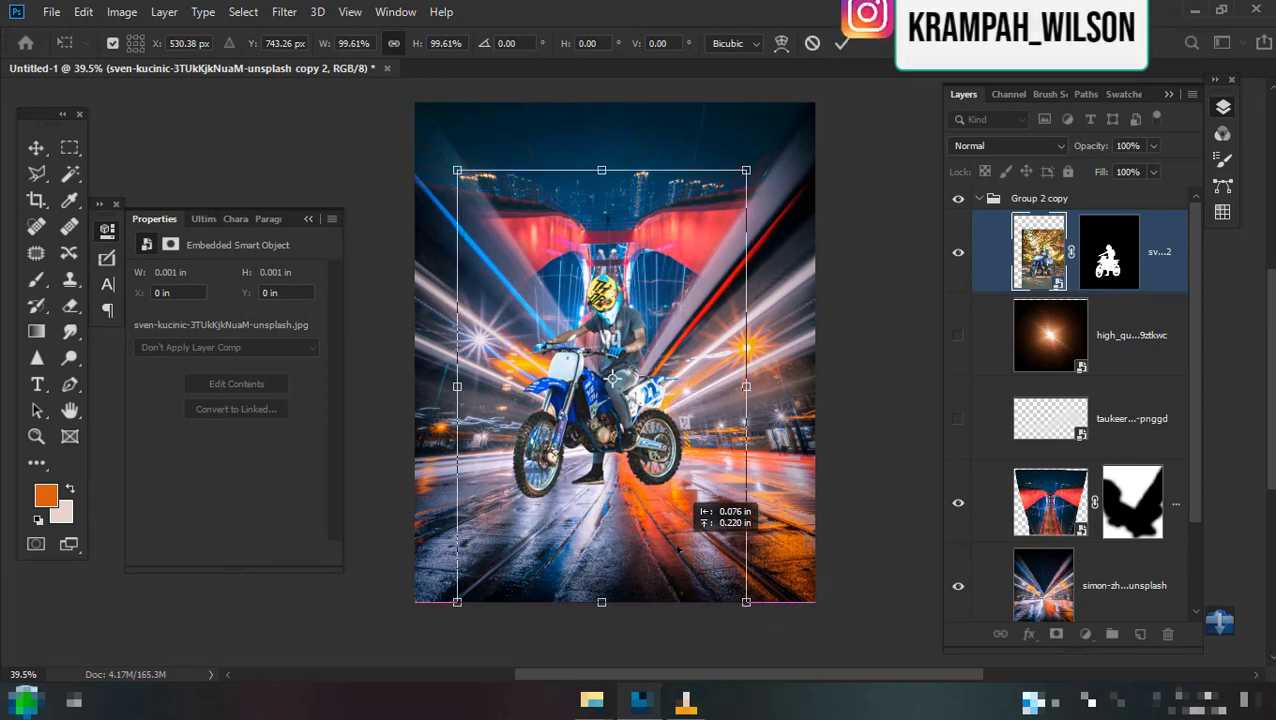
Settle the rider at about 94.5% nudged right, commit, and select the bridge overlay layer.
drag(754, 163, 746, 184)
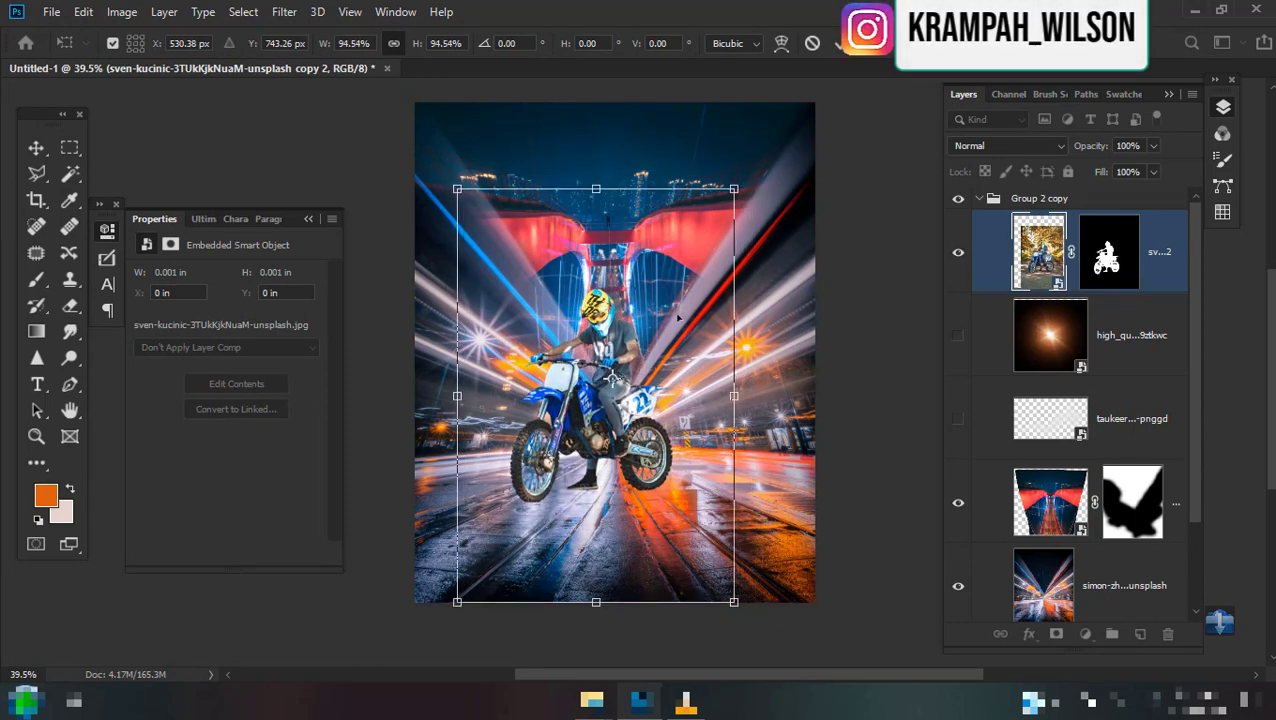
drag(700, 335, 710, 335)
scroll(534, 293, up, 1)
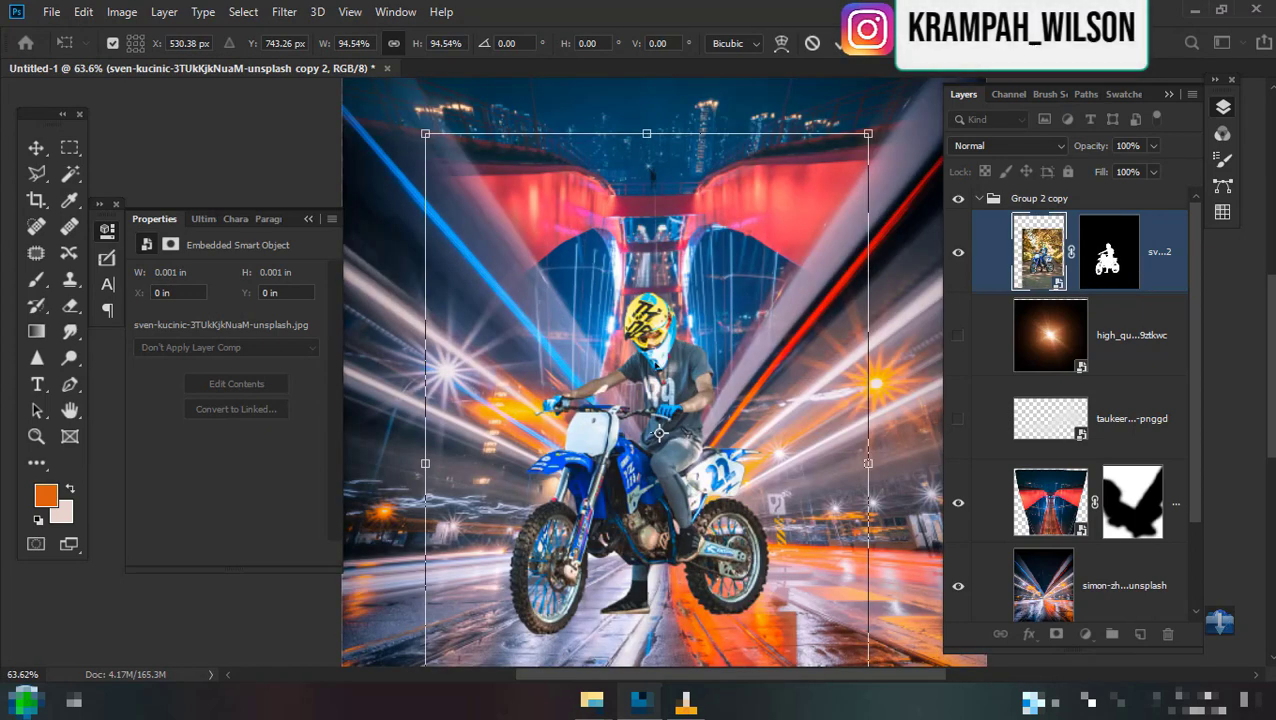
key(Return)
scroll(660, 365, down, 1)
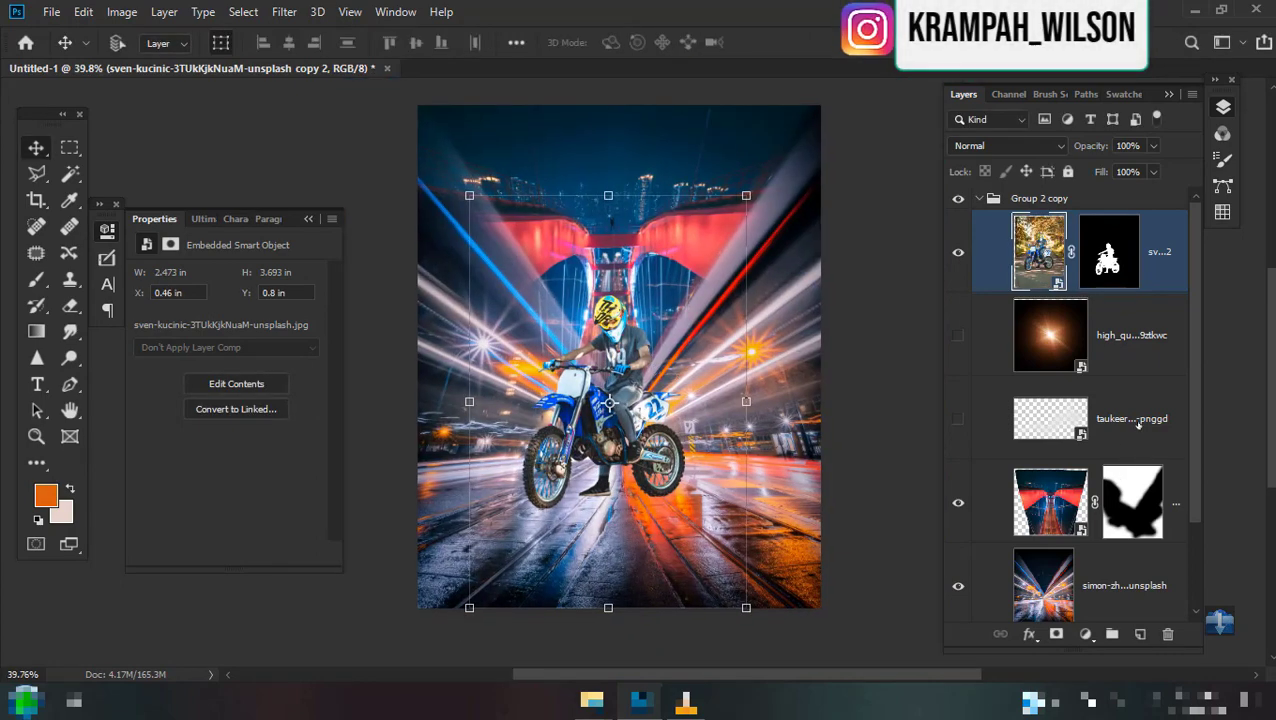
click(1173, 531)
scroll(1173, 531, down, 1)
Convert the street and bridge layers together into one smart object.
shift+click(1150, 491)
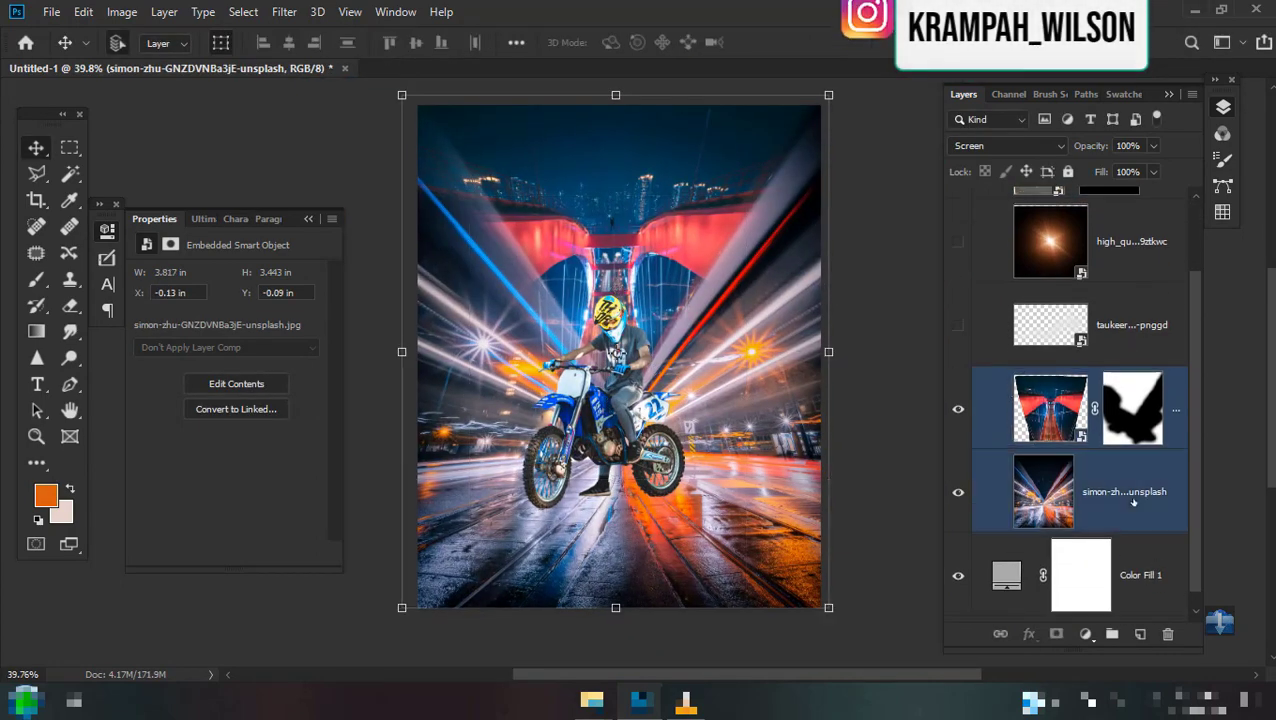
right_click(1150, 491)
click(934, 259)
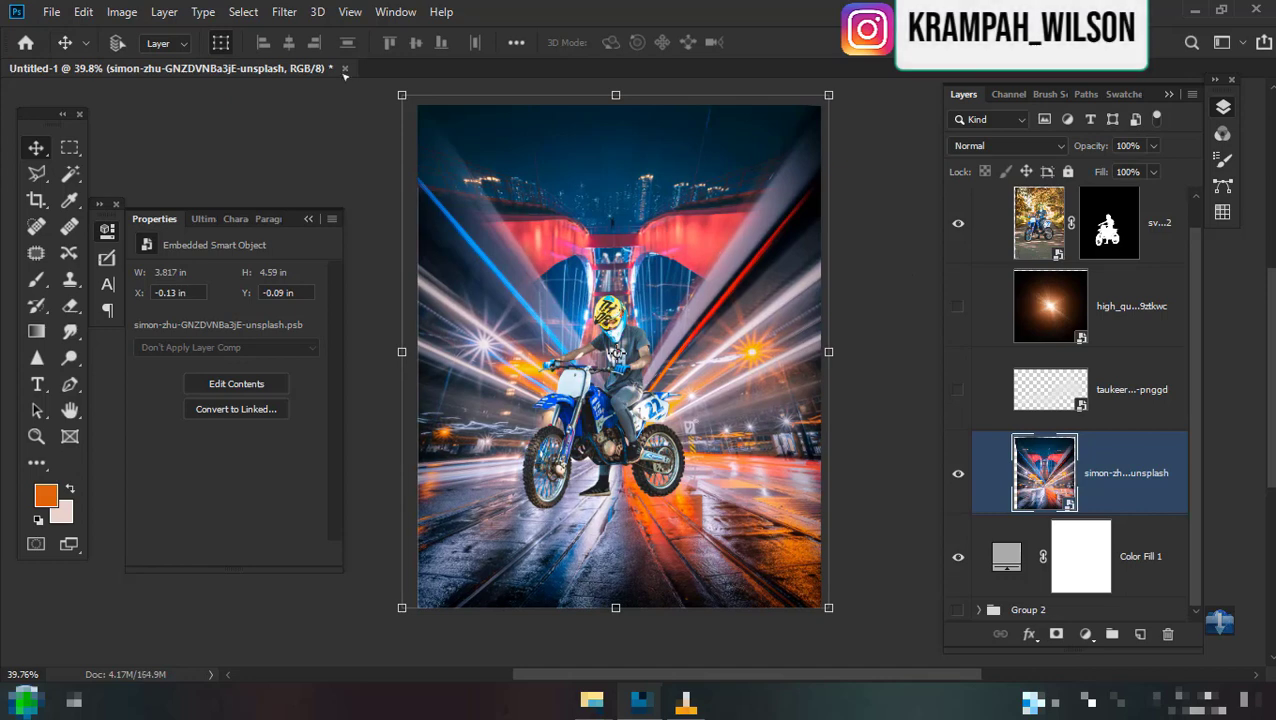
Apply an 8 px Field Blur with 25% light bokeh, 61% bokeh colour and a wider light range.
click(288, 12)
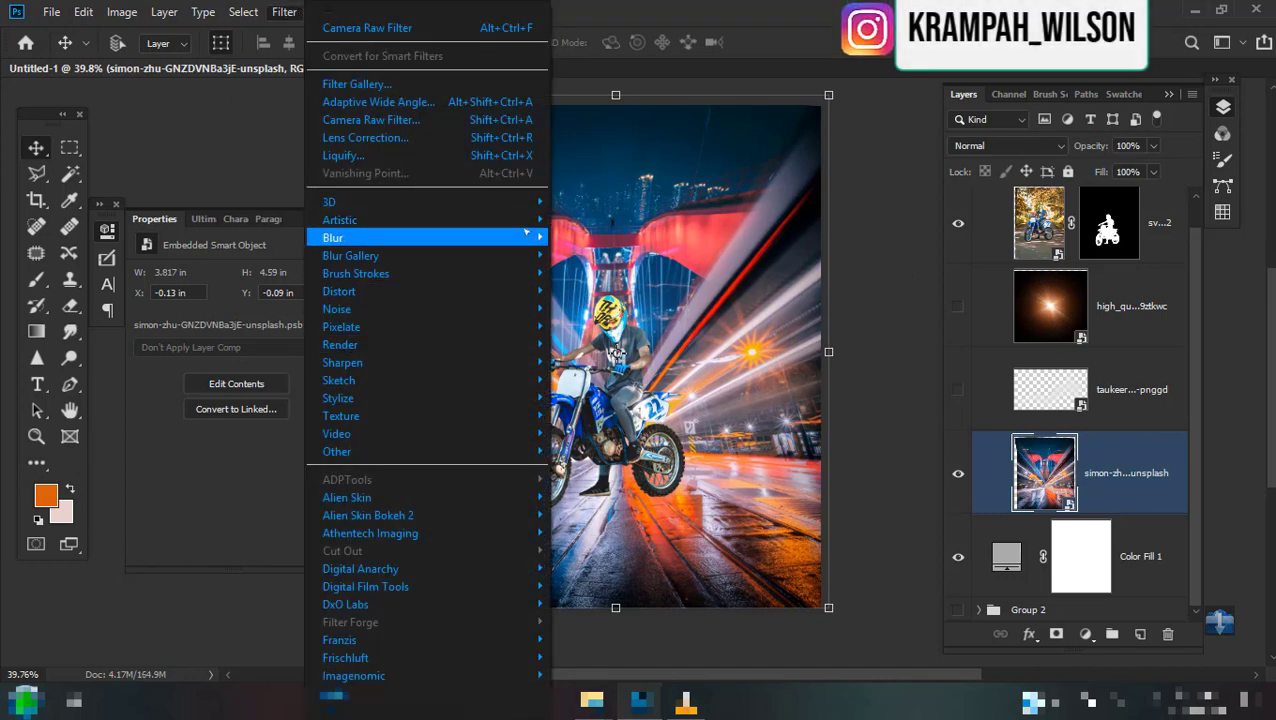
mouse_move(351, 255)
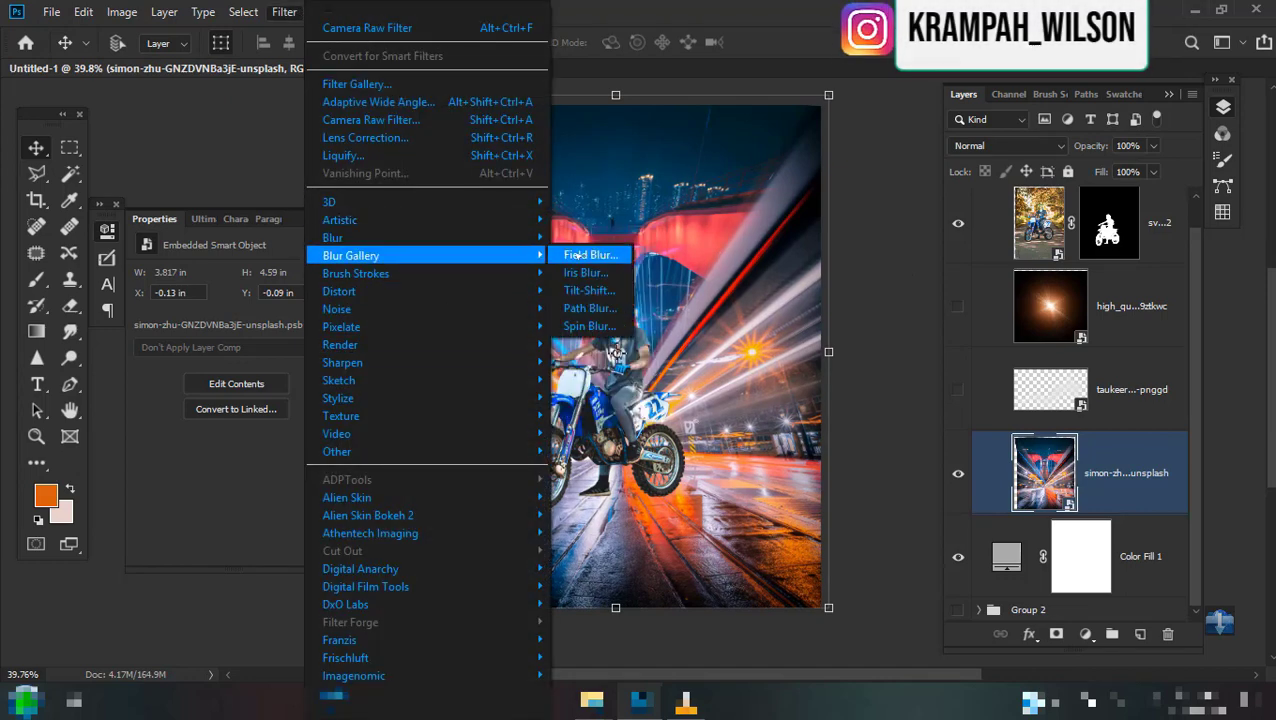
click(585, 255)
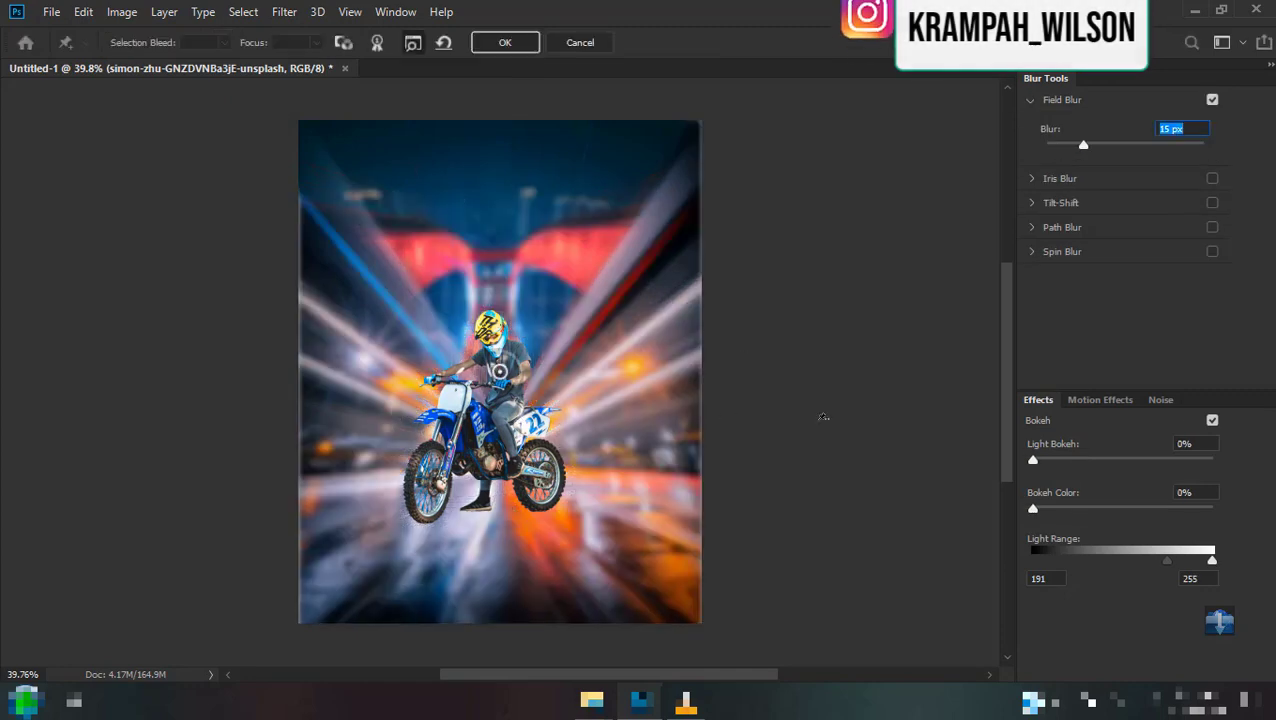
drag(1075, 148, 1068, 147)
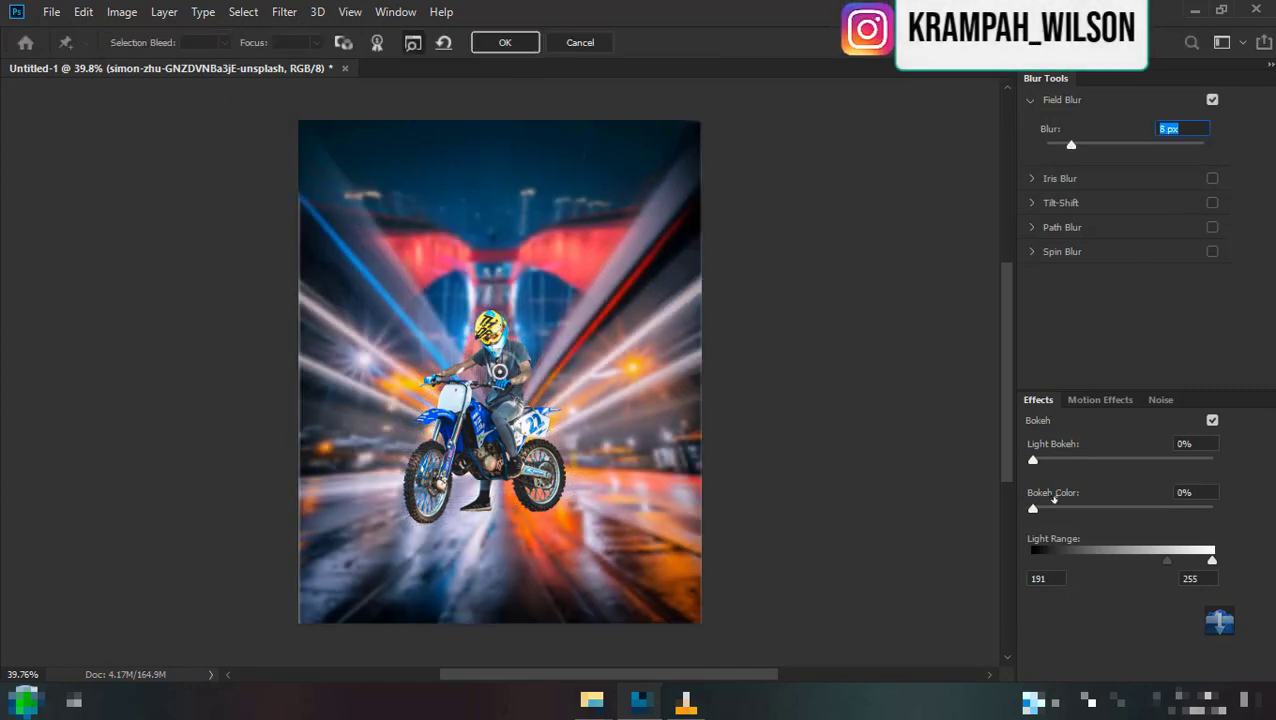
mouse_move(1033, 460)
mouse_down()
mouse_move(1093, 462)
mouse_move(1078, 462)
mouse_up()
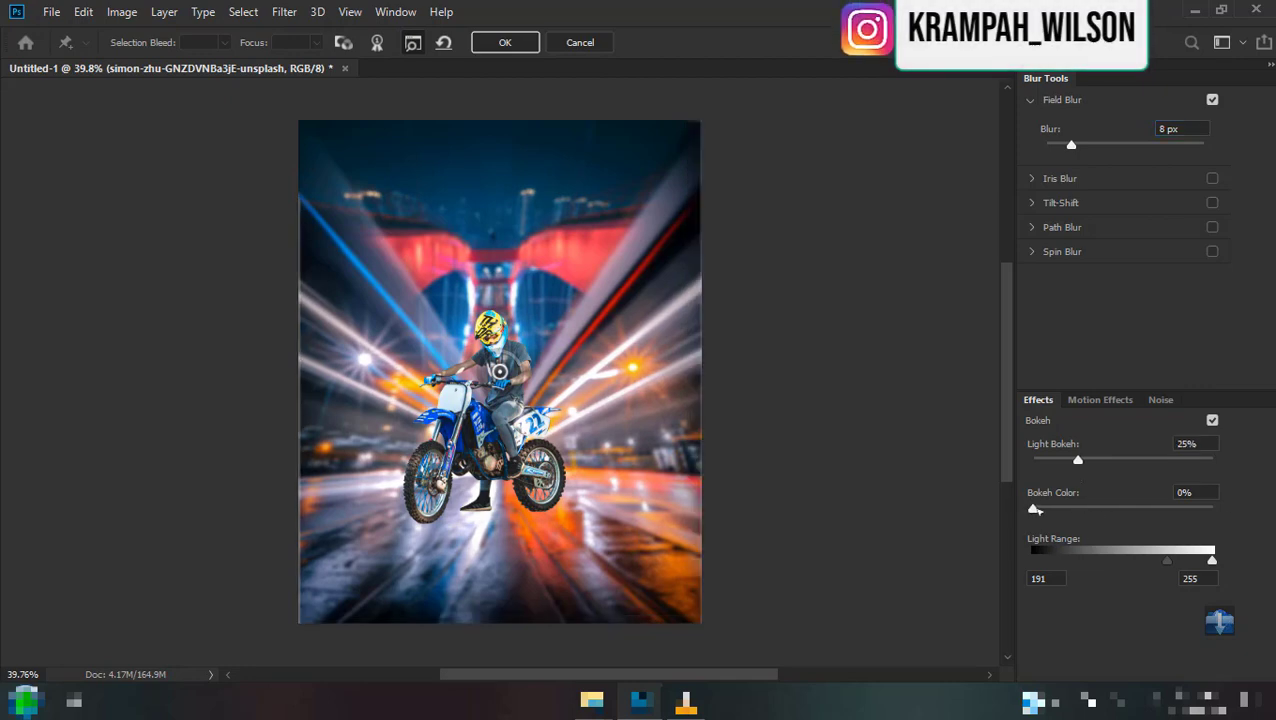
drag(1035, 510, 1212, 508)
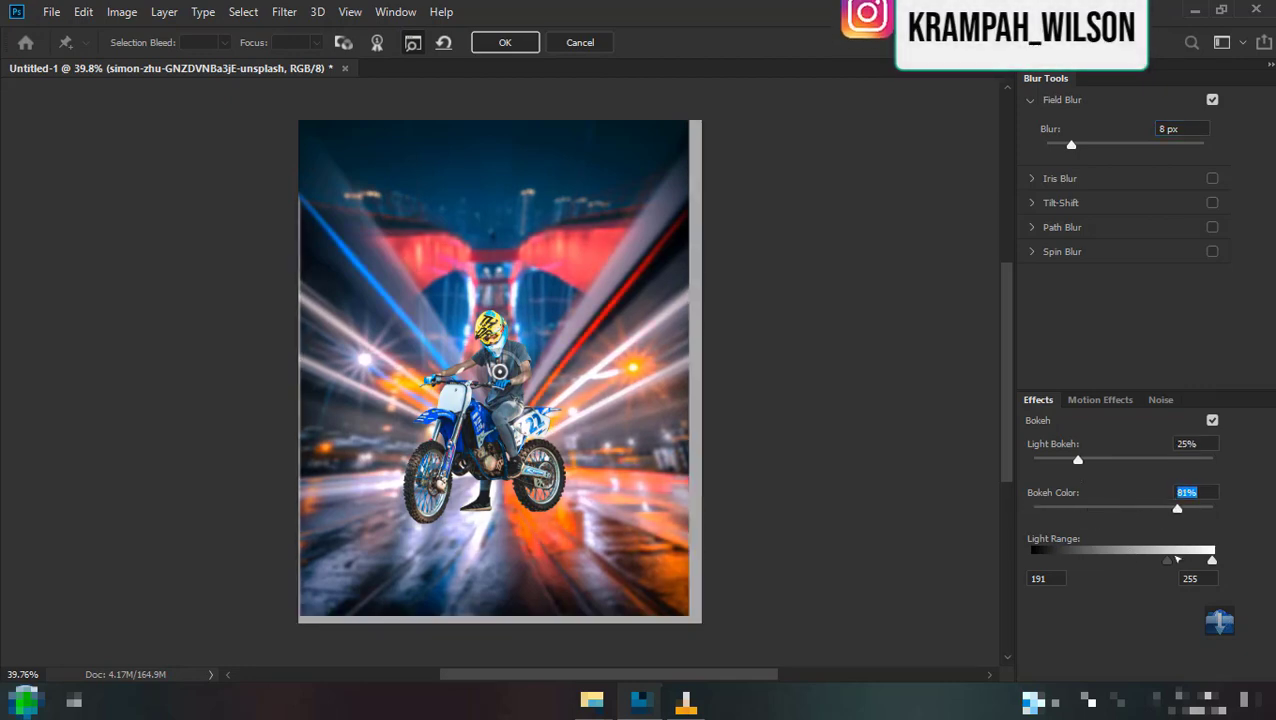
drag(1145, 564, 1209, 560)
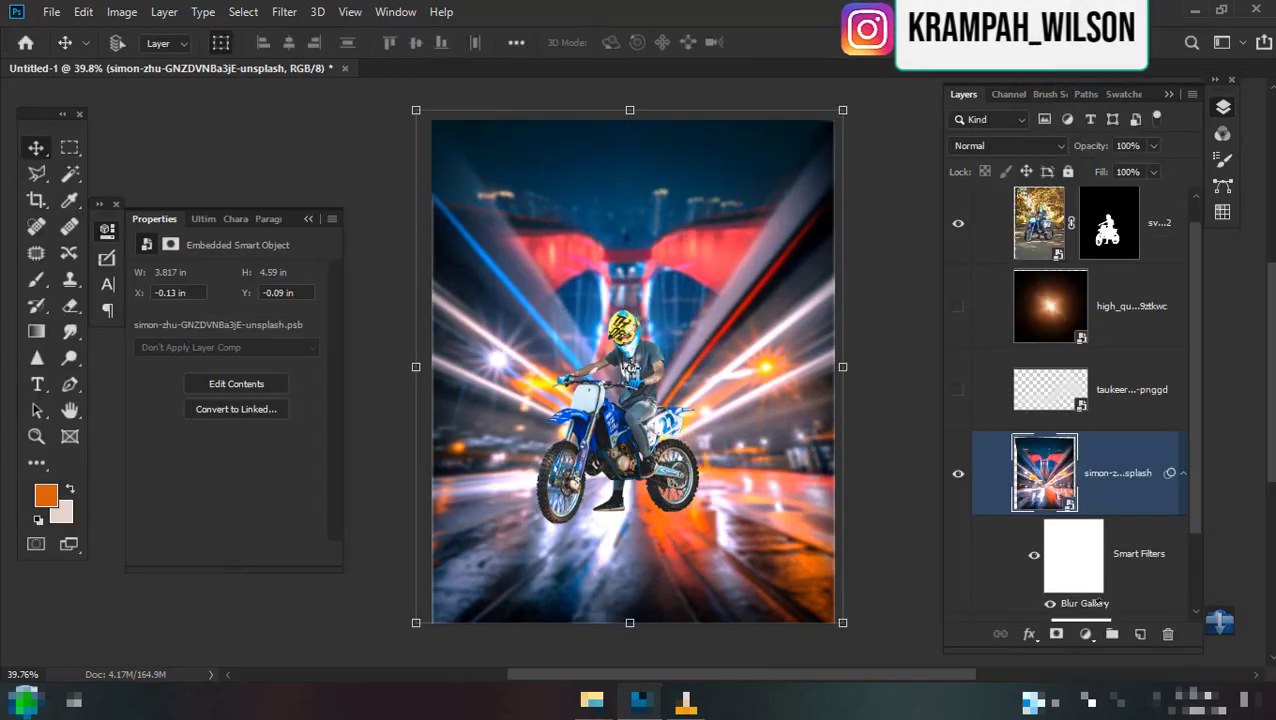
Add Field Blur pins at the lower-left and right road, reducing blur there to about 3 px.
double_click(1097, 603)
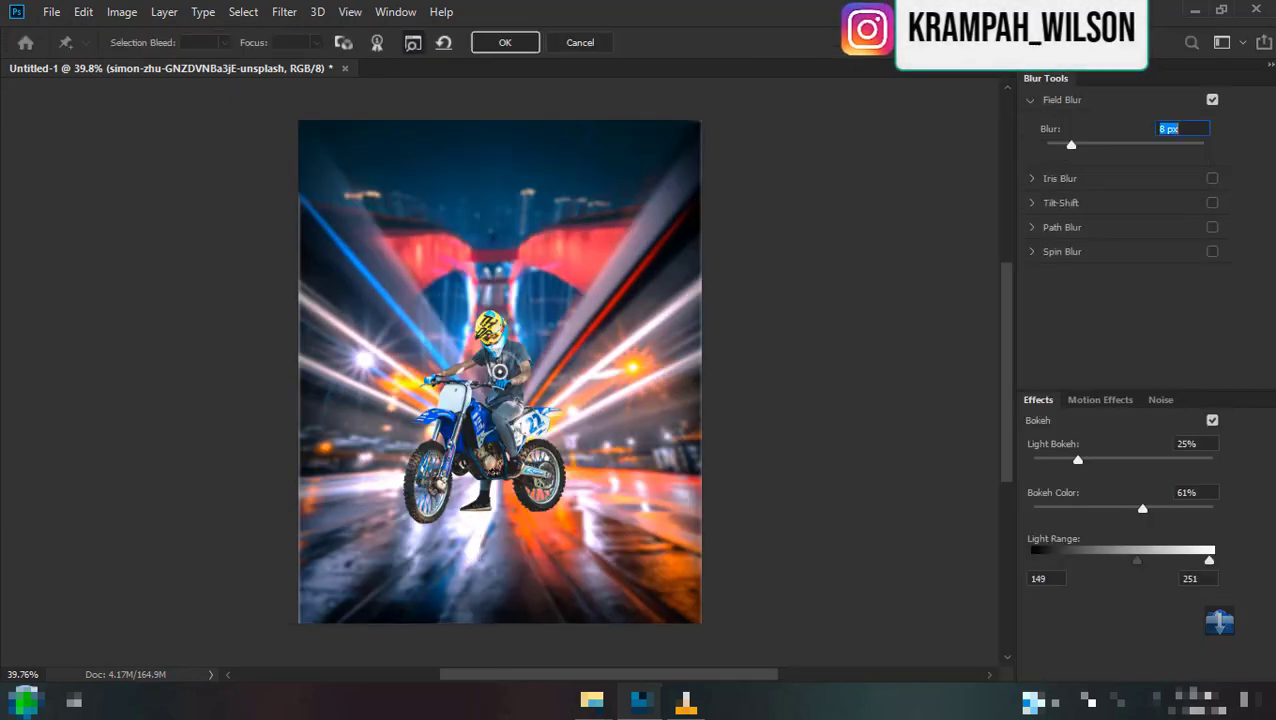
click(327, 543)
click(667, 514)
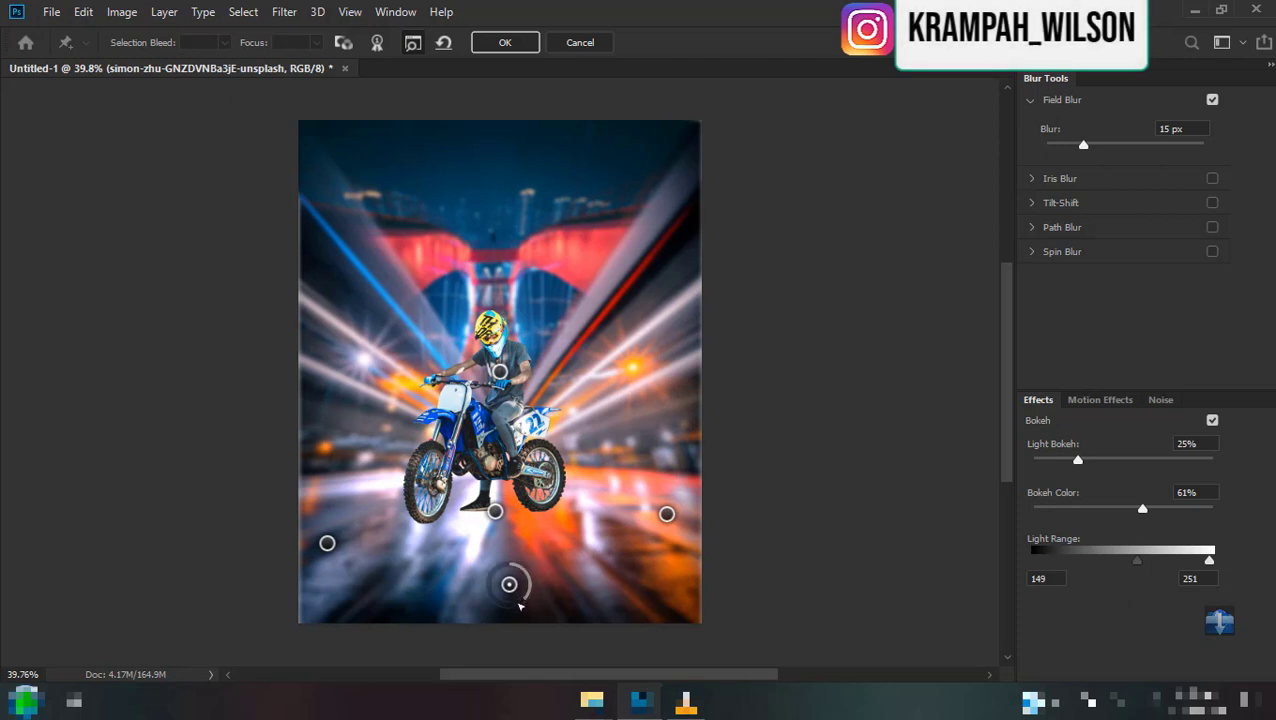
mouse_move(520, 605)
mouse_down()
mouse_move(525, 565)
mouse_move(520, 574)
mouse_up()
click(327, 543)
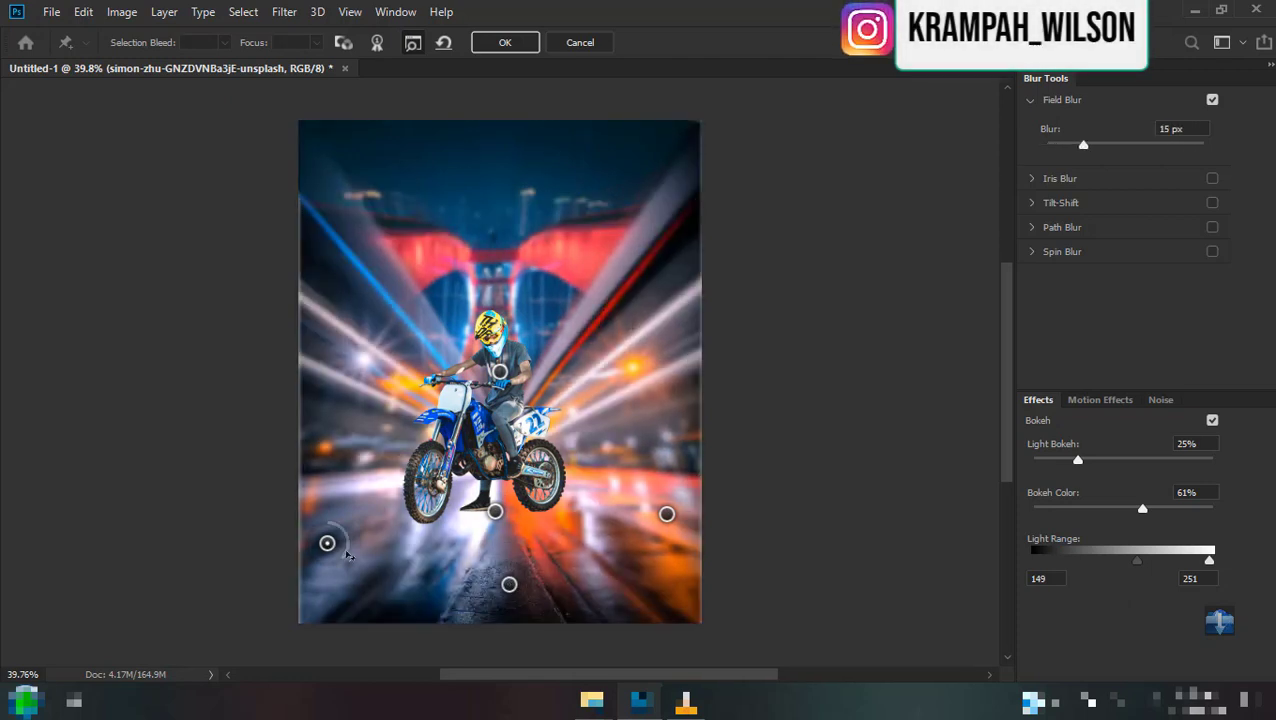
drag(355, 535, 341, 526)
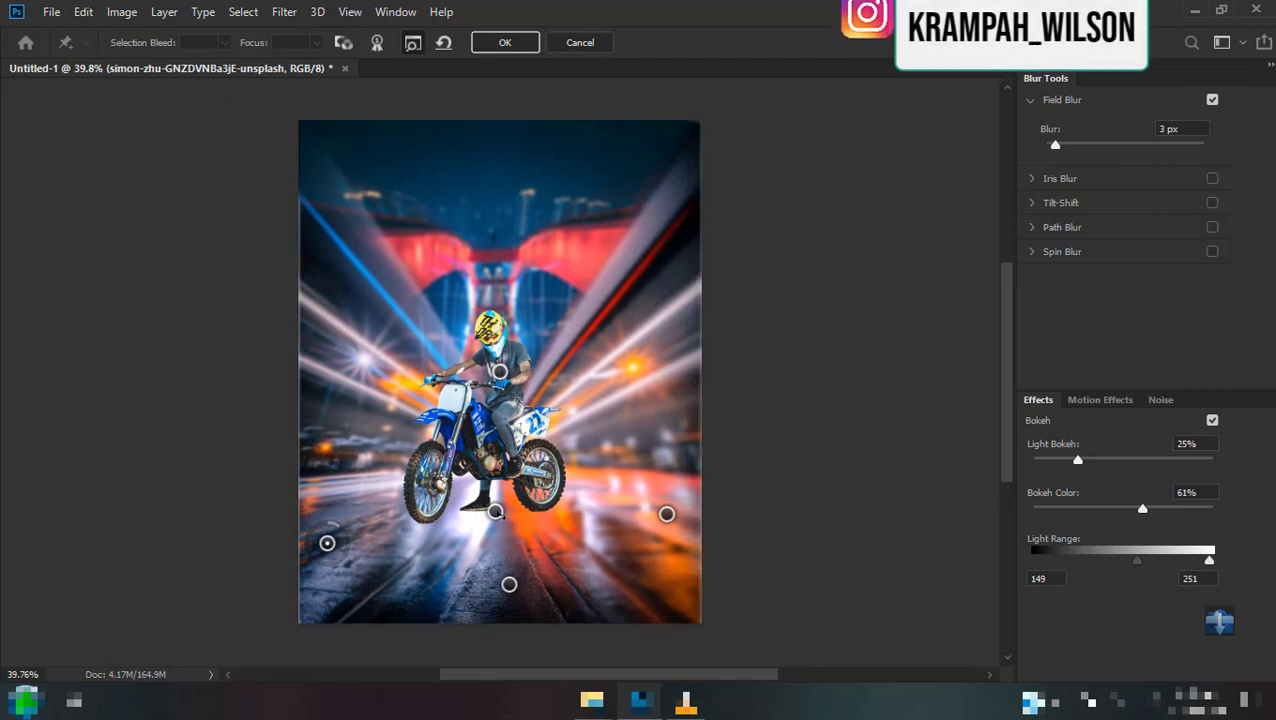
Set the pin below the bike to 7 px and the right pin to 8 px, reposition them, and apply.
click(495, 511)
drag(513, 518, 514, 507)
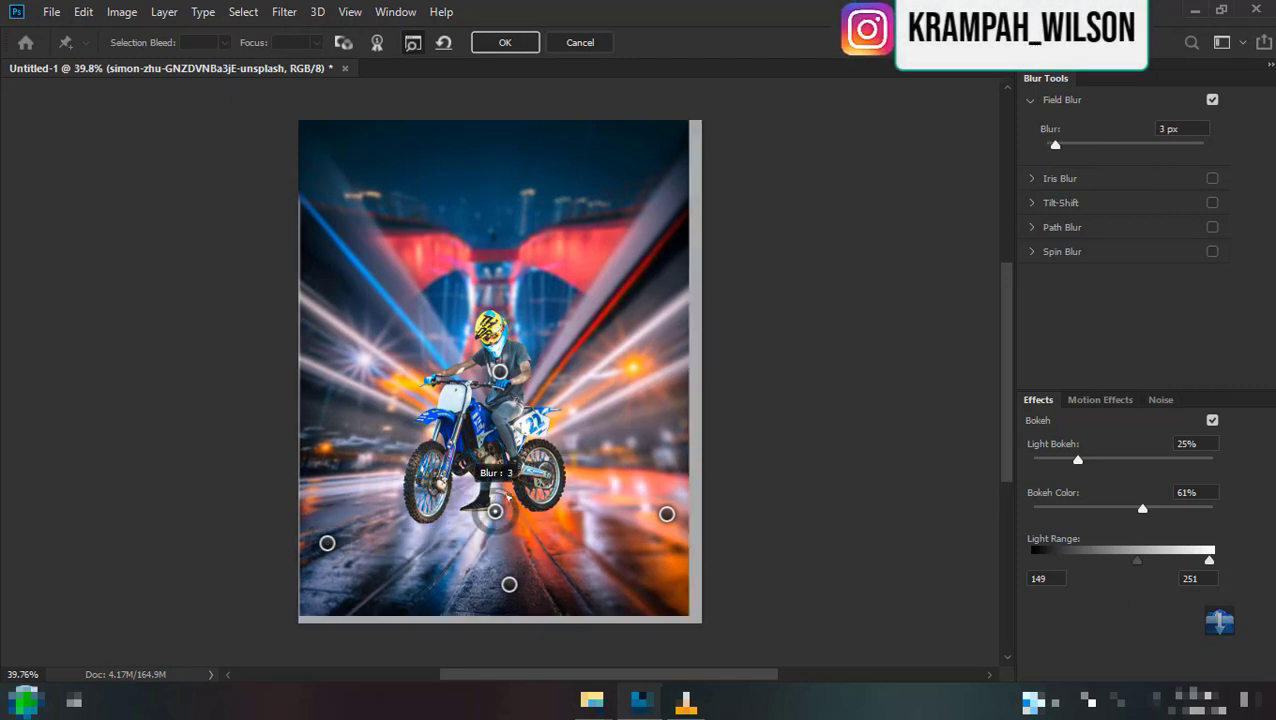
click(667, 514)
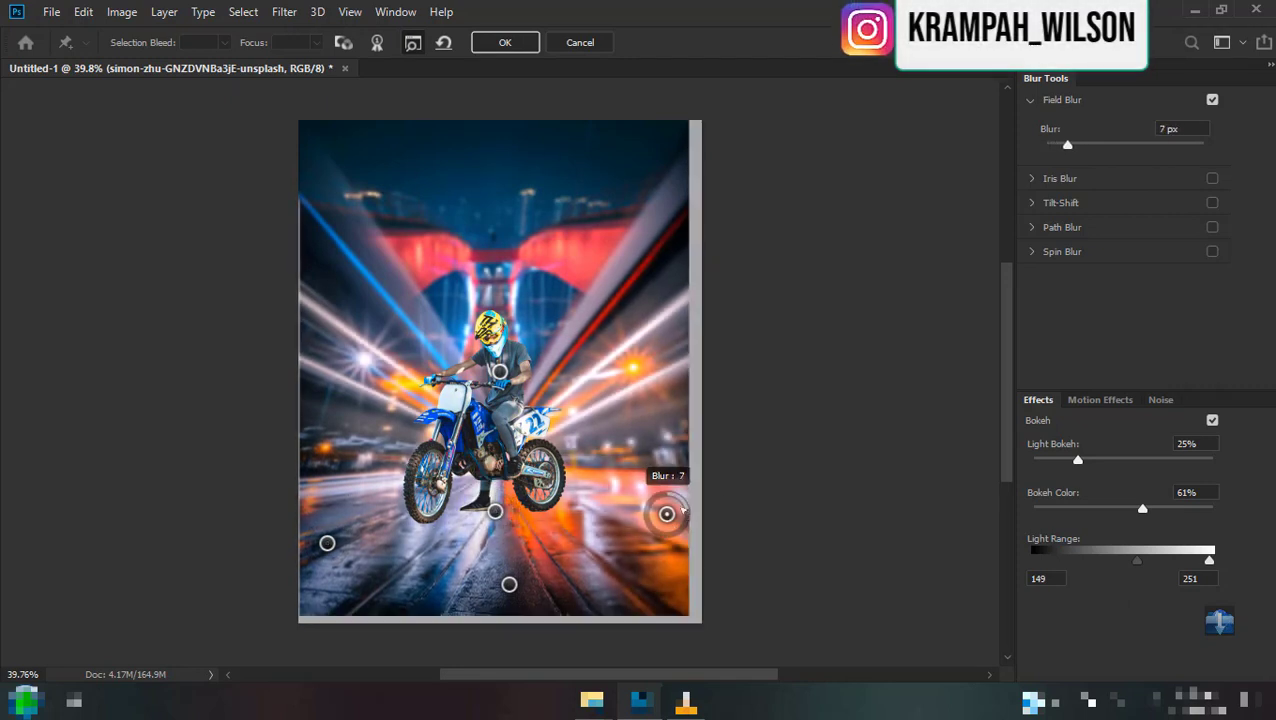
mouse_move(688, 521)
mouse_down()
mouse_move(679, 510)
mouse_move(655, 568)
mouse_up()
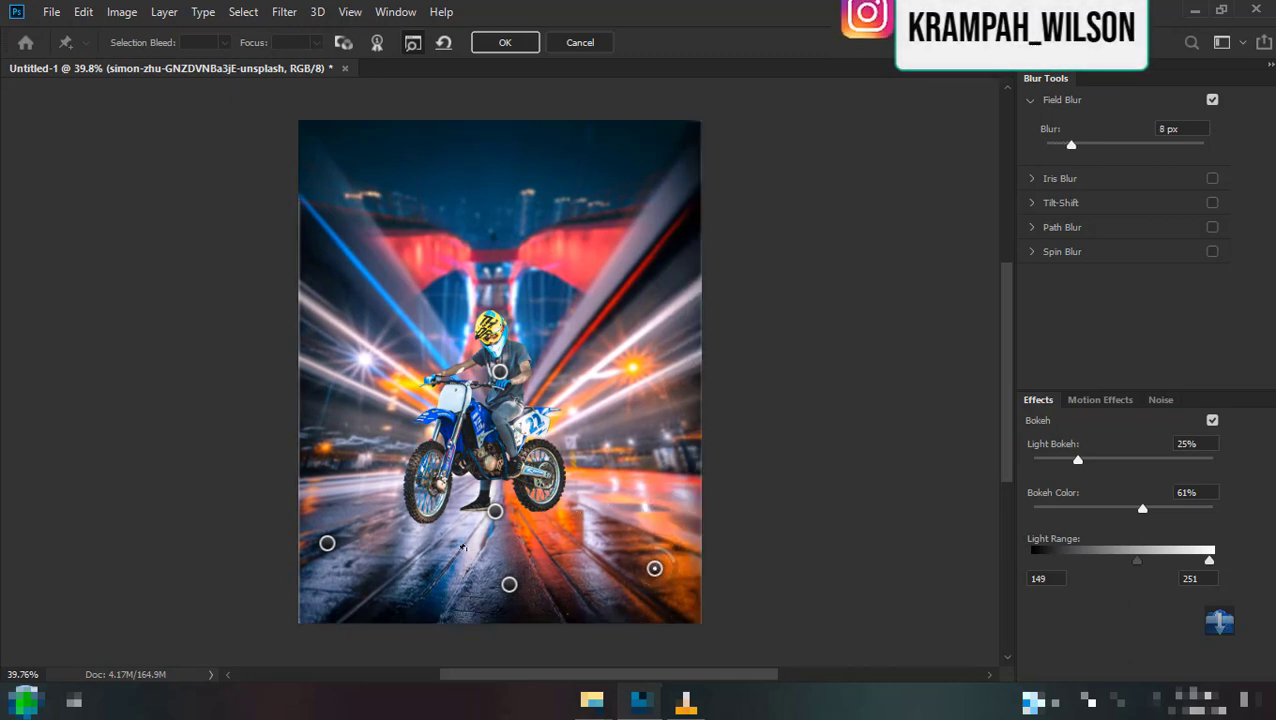
drag(495, 511, 493, 487)
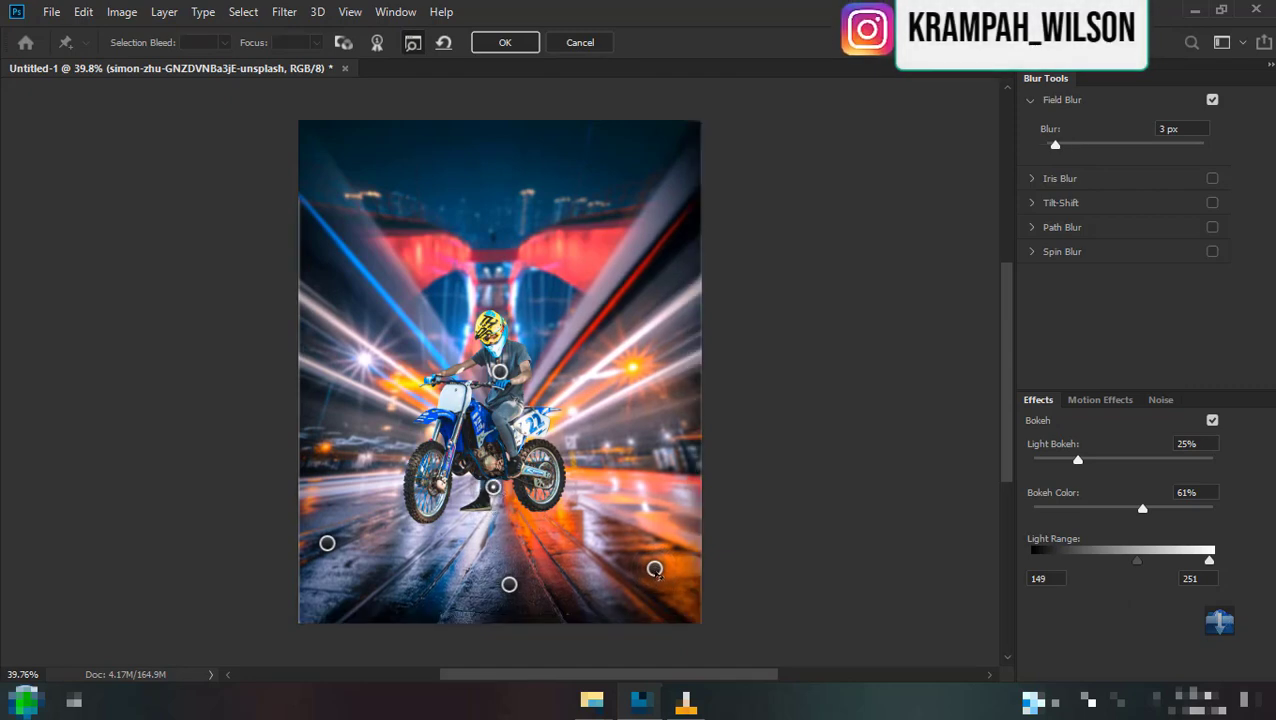
drag(655, 568, 698, 528)
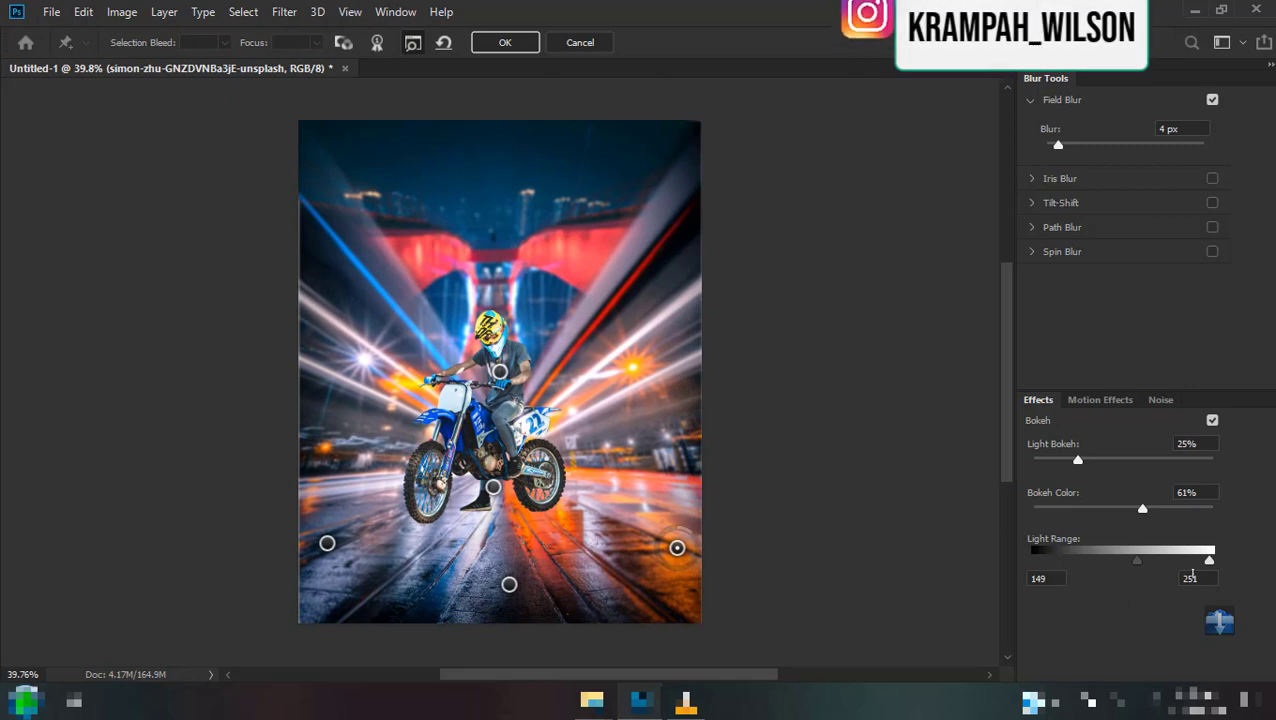
click(505, 42)
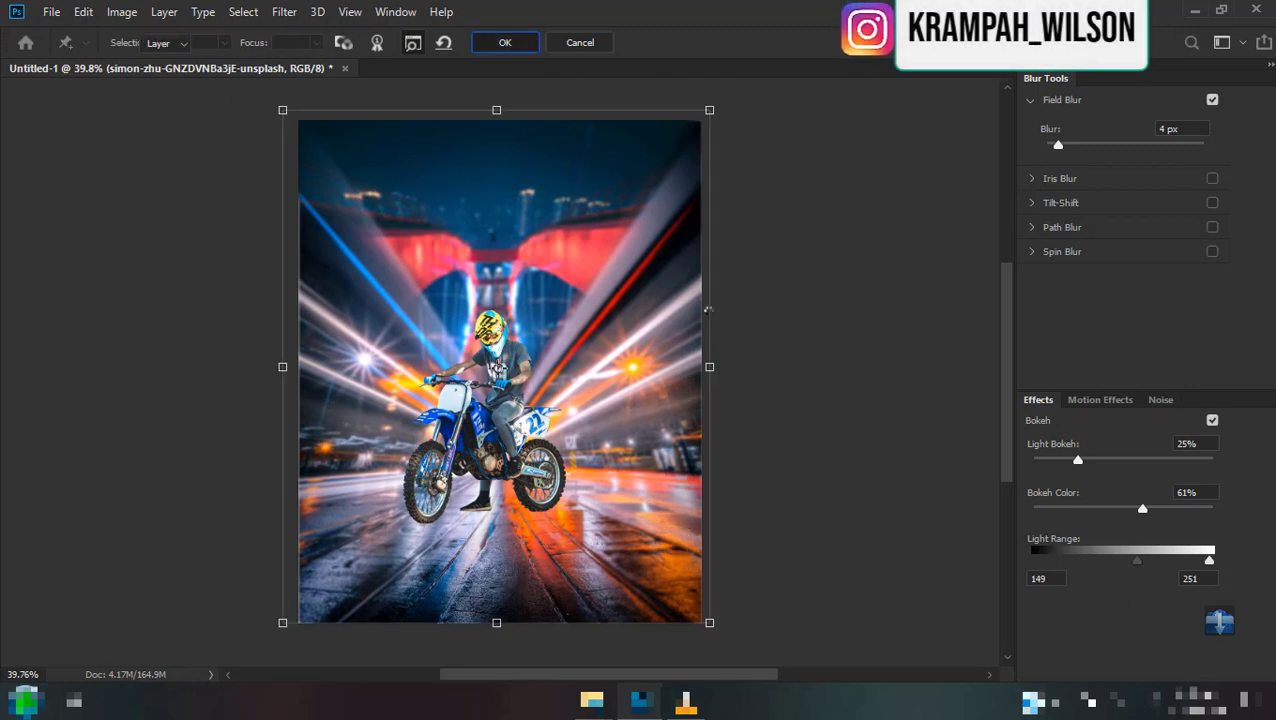
Duplicate the rider layer and select the top rider copy.
scroll(617, 340, up, 3)
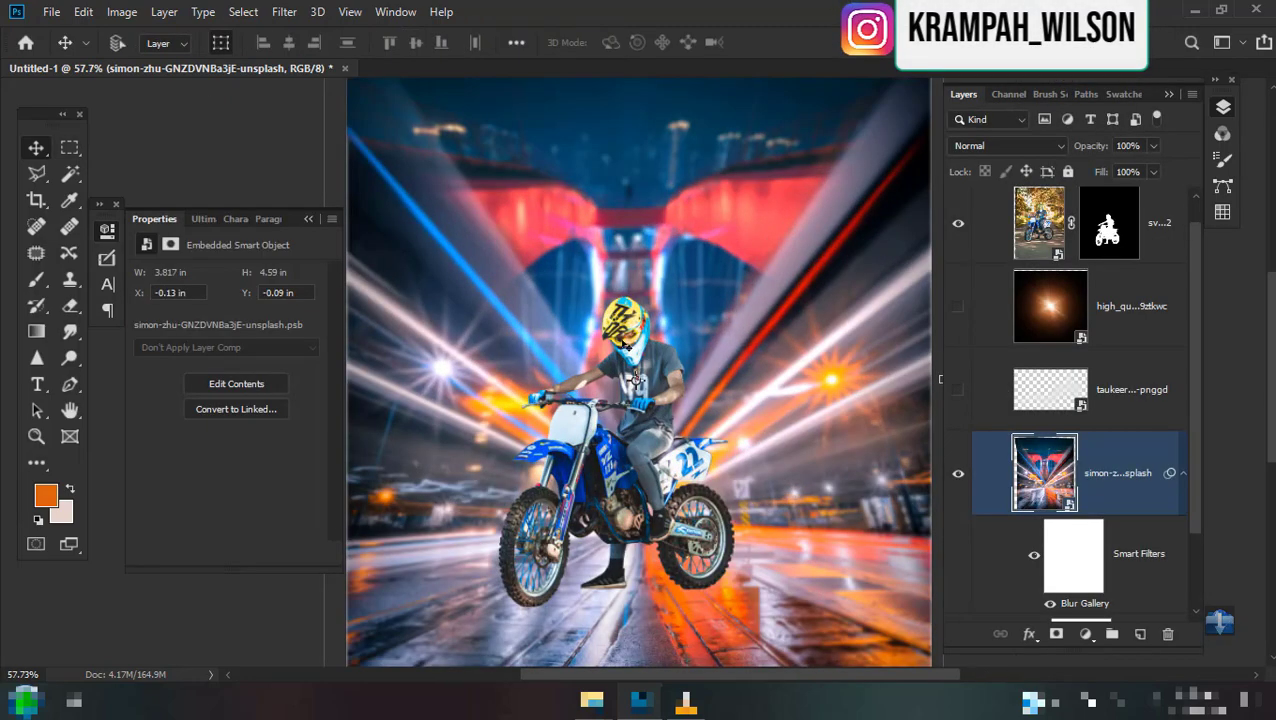
scroll(617, 340, up, 2)
scroll(617, 340, down, 3)
scroll(685, 373, up, 1)
scroll(676, 360, up, 2)
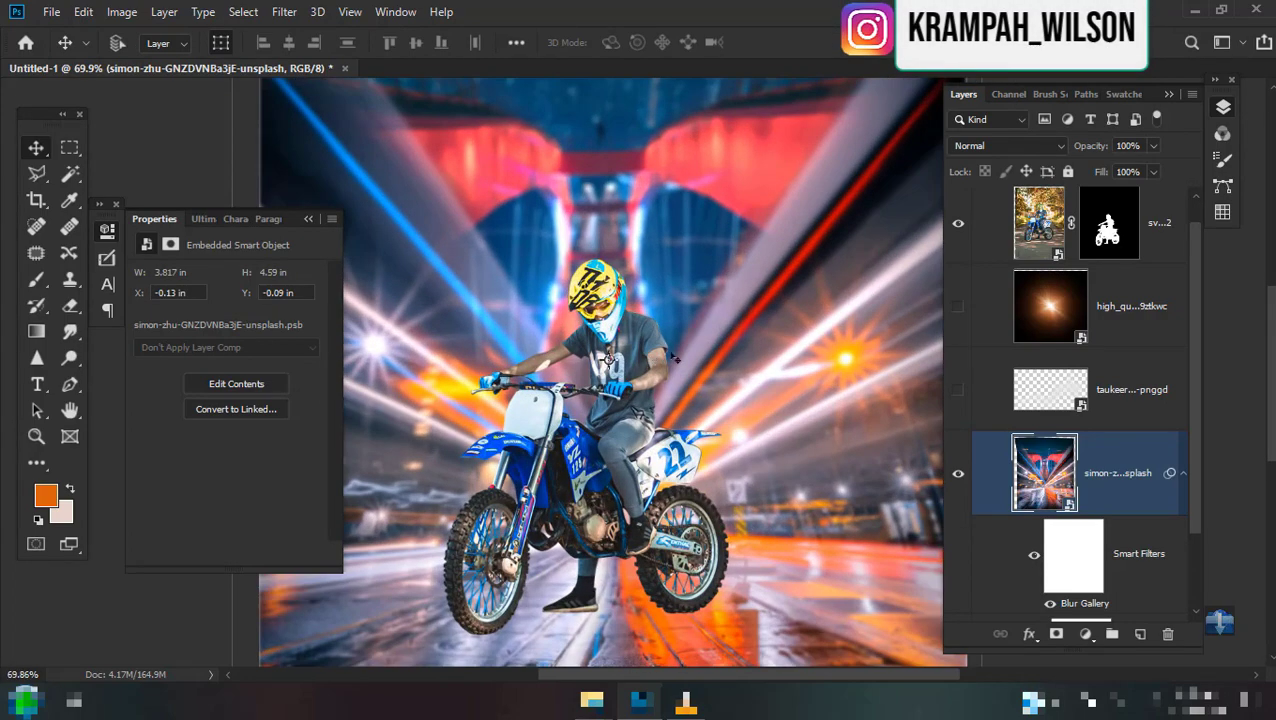
scroll(1105, 245, up, 1)
mouse_move(1100, 255)
mouse_down()
mouse_move(1158, 634)
mouse_move(1141, 634)
mouse_up()
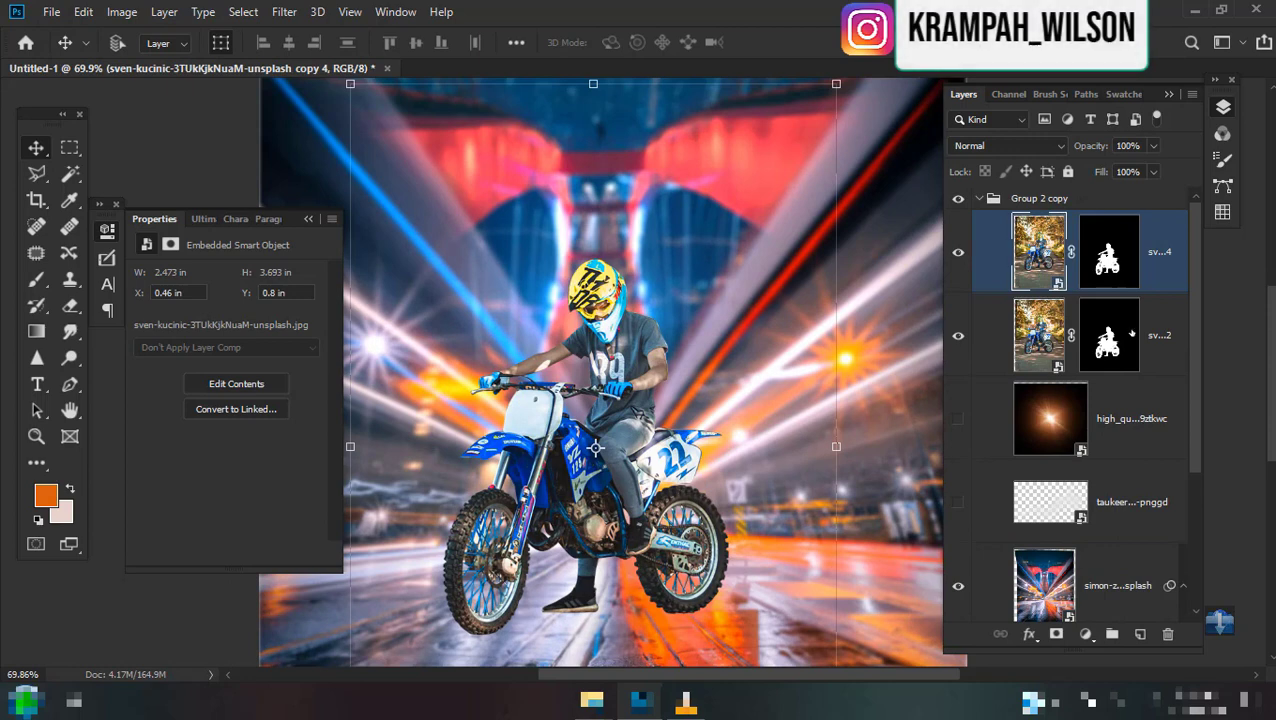
click(1108, 333)
click(1148, 251)
Convert the rider copy to a smart object, hide the masked original, and rasterize the copy.
right_click(1148, 251)
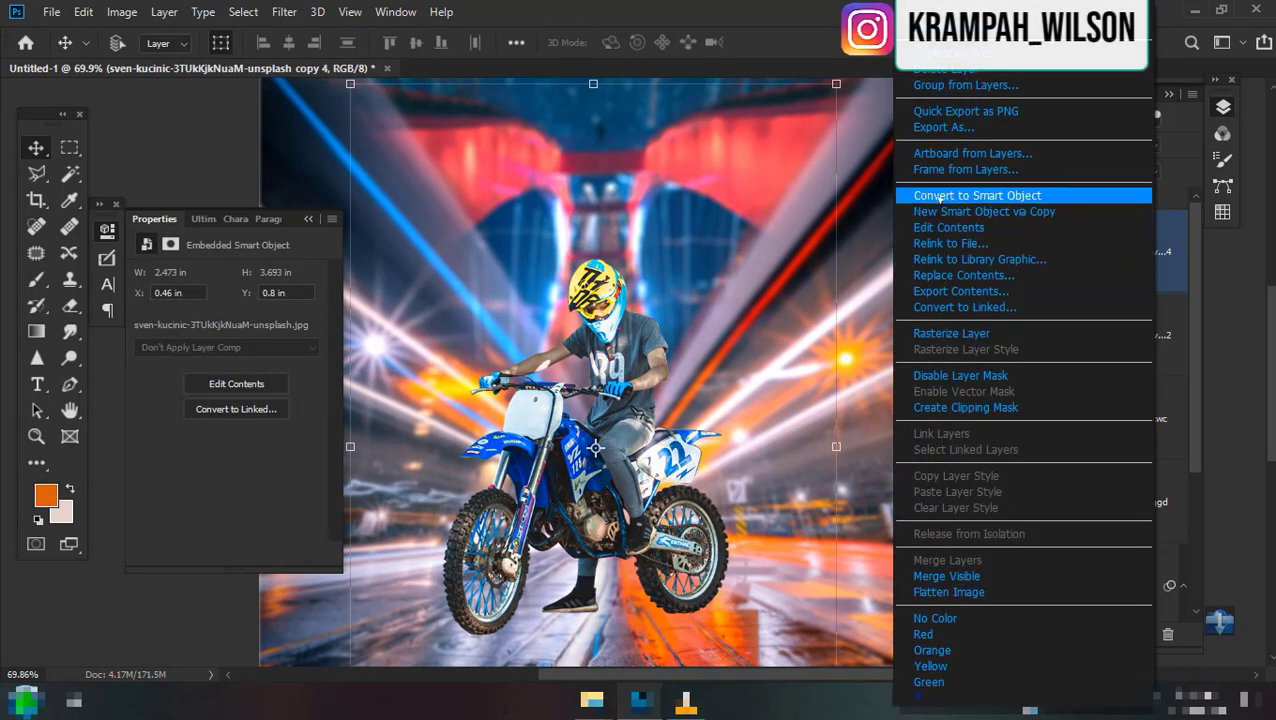
click(1120, 194)
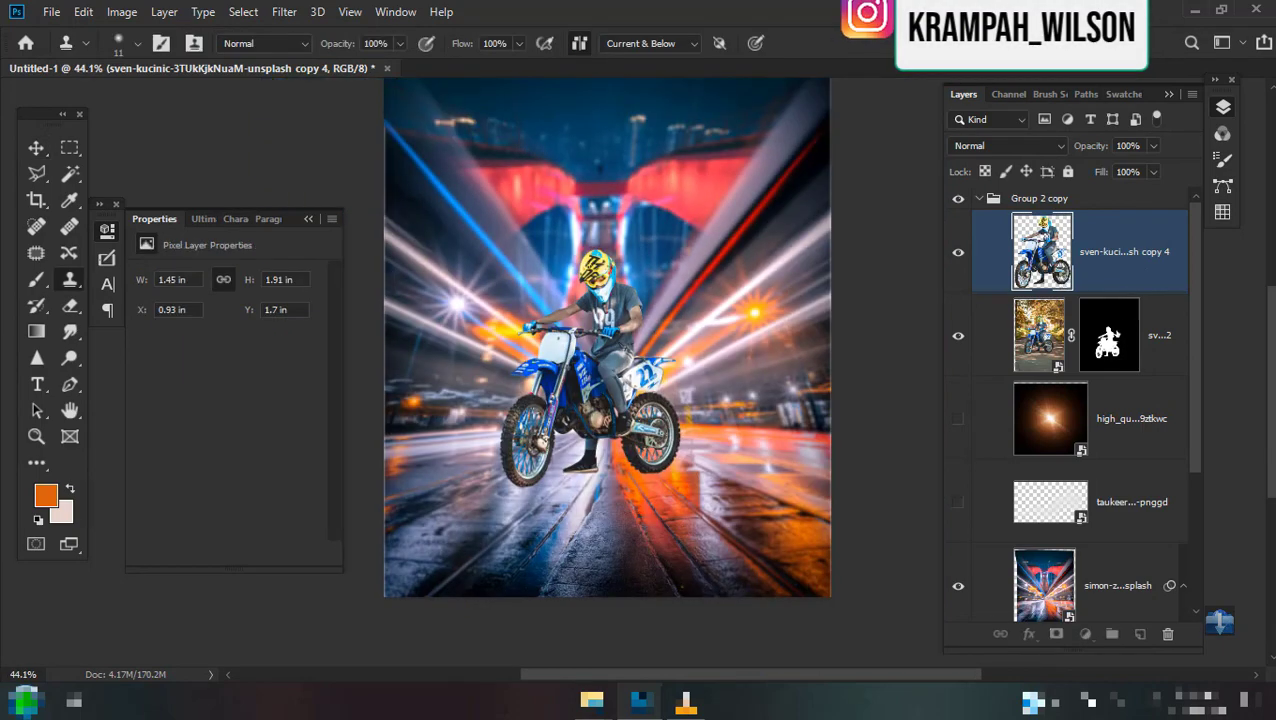
click(1108, 333)
click(1107, 262)
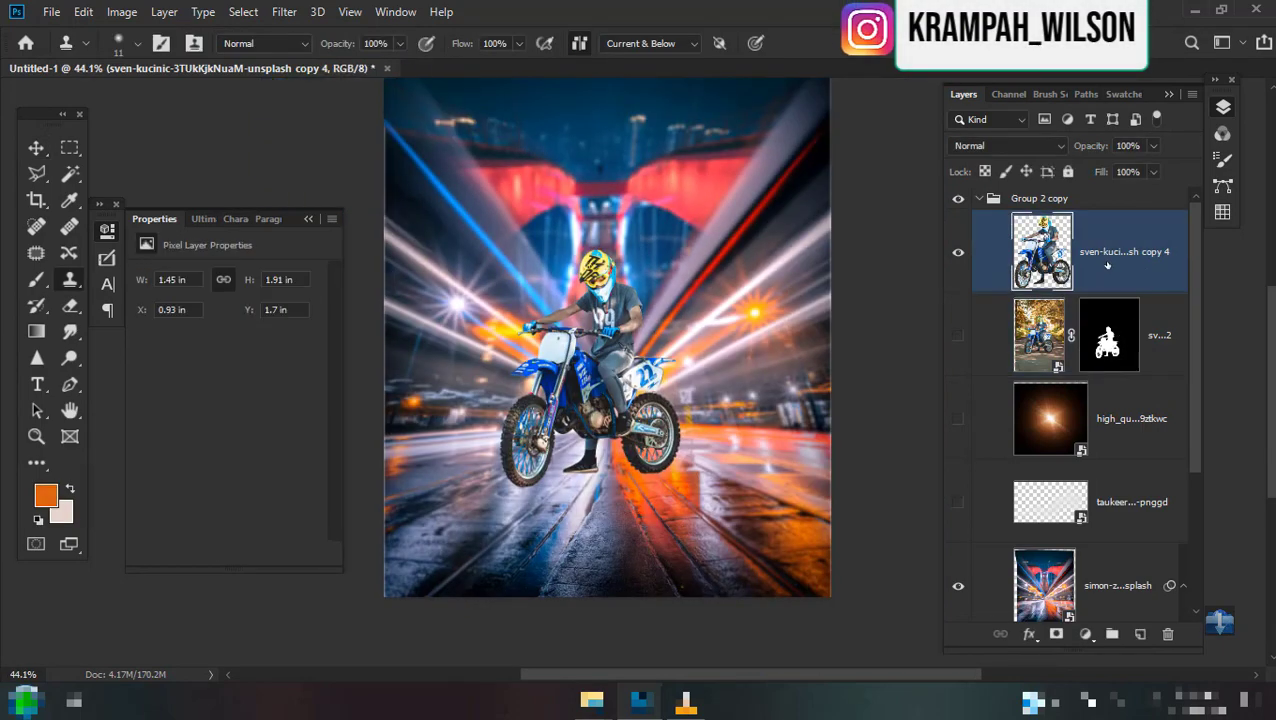
right_click(1107, 262)
click(930, 253)
right_click(1107, 258)
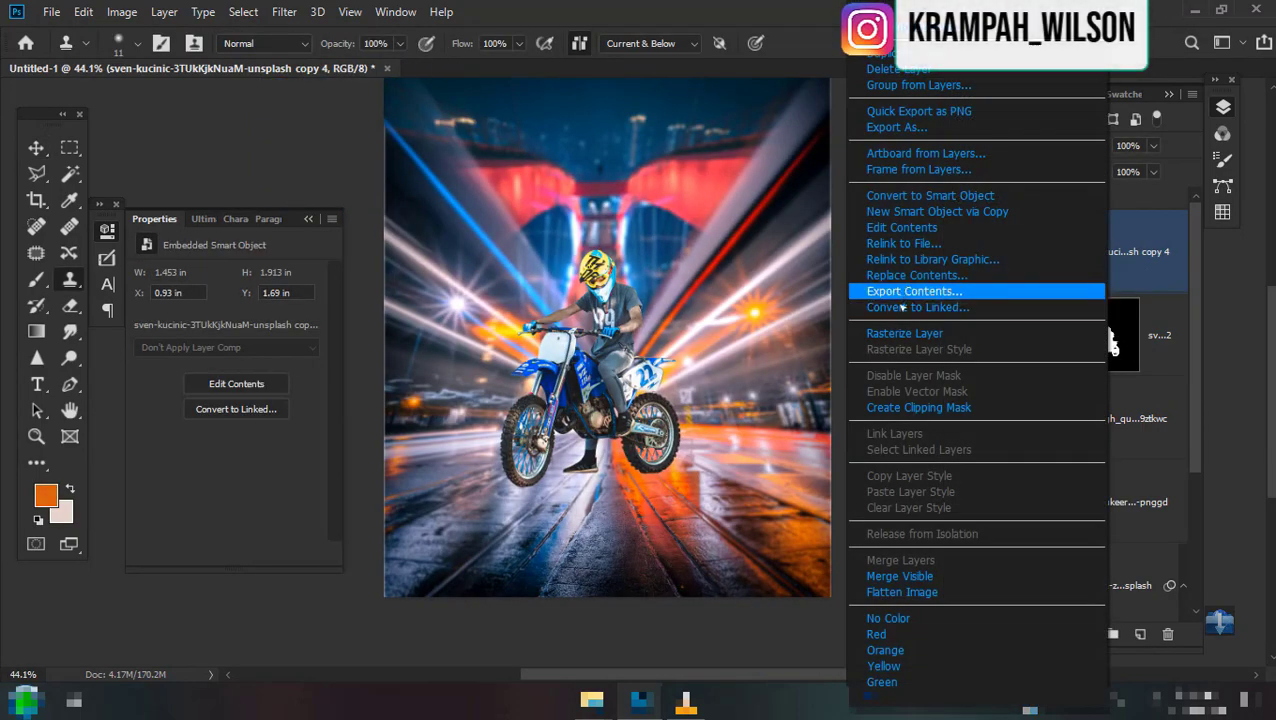
click(912, 333)
scroll(700, 290, up, 3)
scroll(620, 340, down, 3)
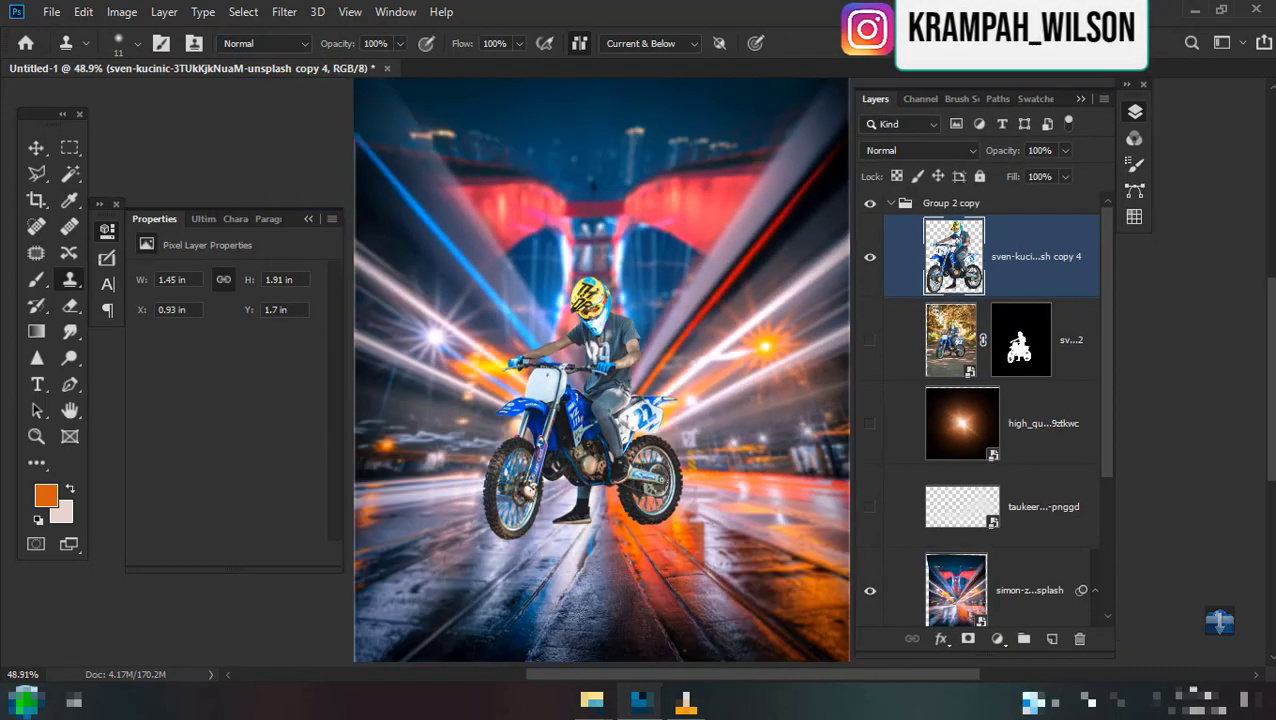
click(297, 10)
mouse_move(347, 497)
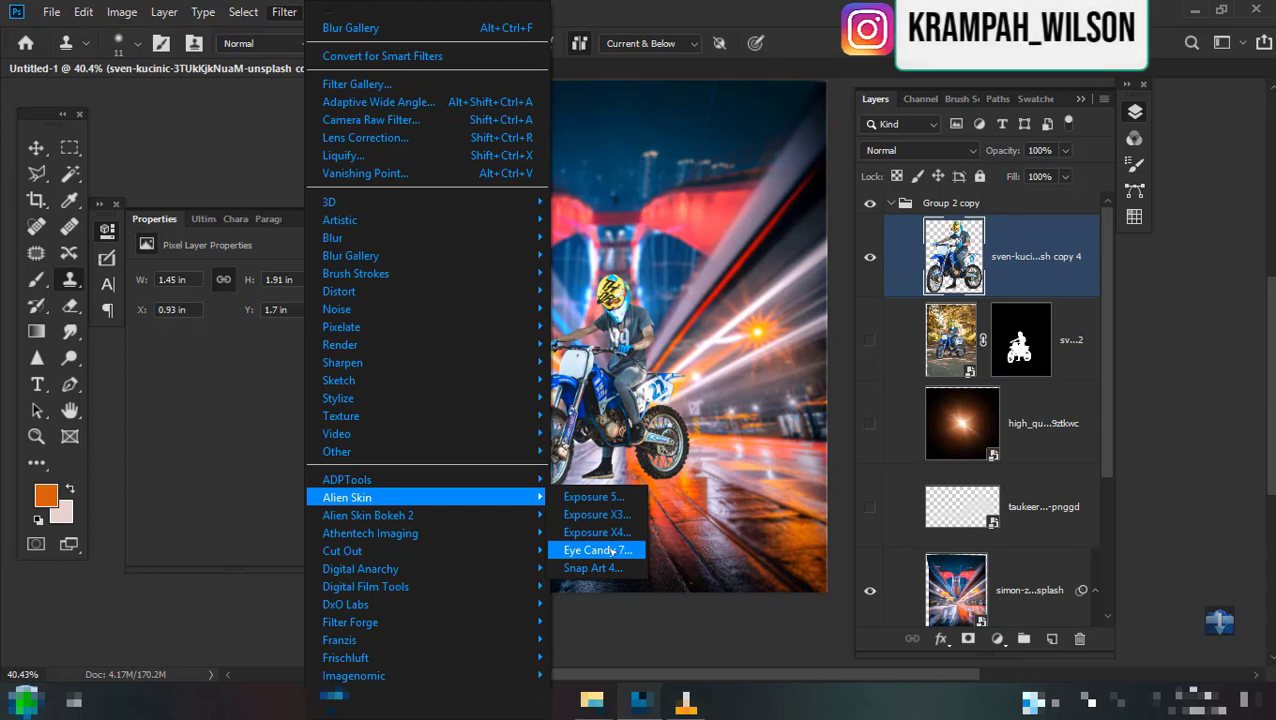
Add an Eye Candy 7 reflection shifted up toward the bike, hide it, and reselect the rider.
click(613, 552)
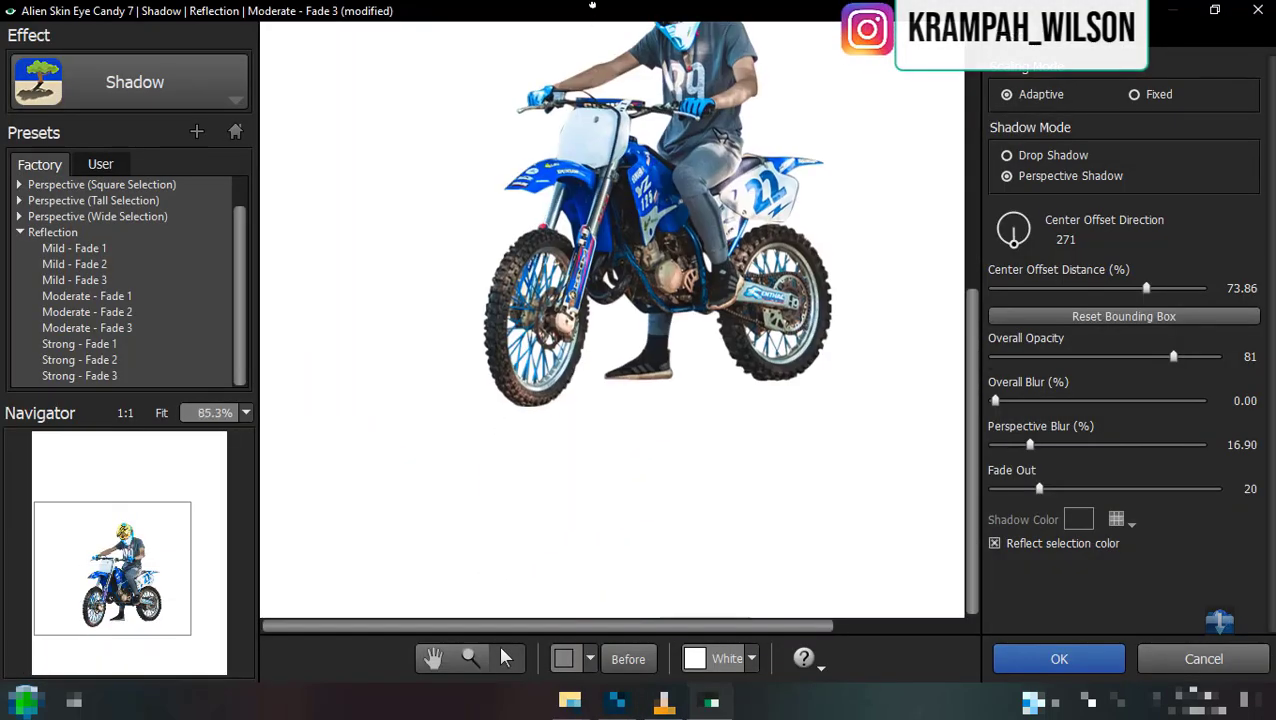
drag(735, 440, 739, 409)
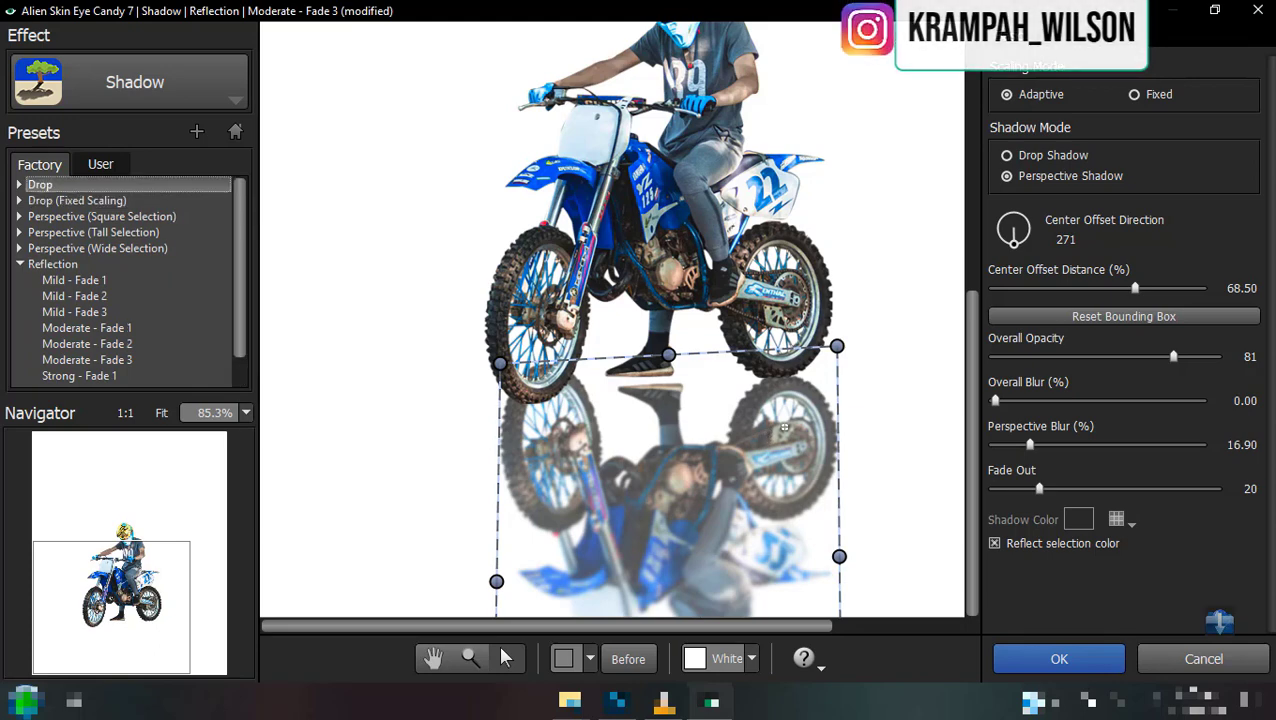
click(1045, 658)
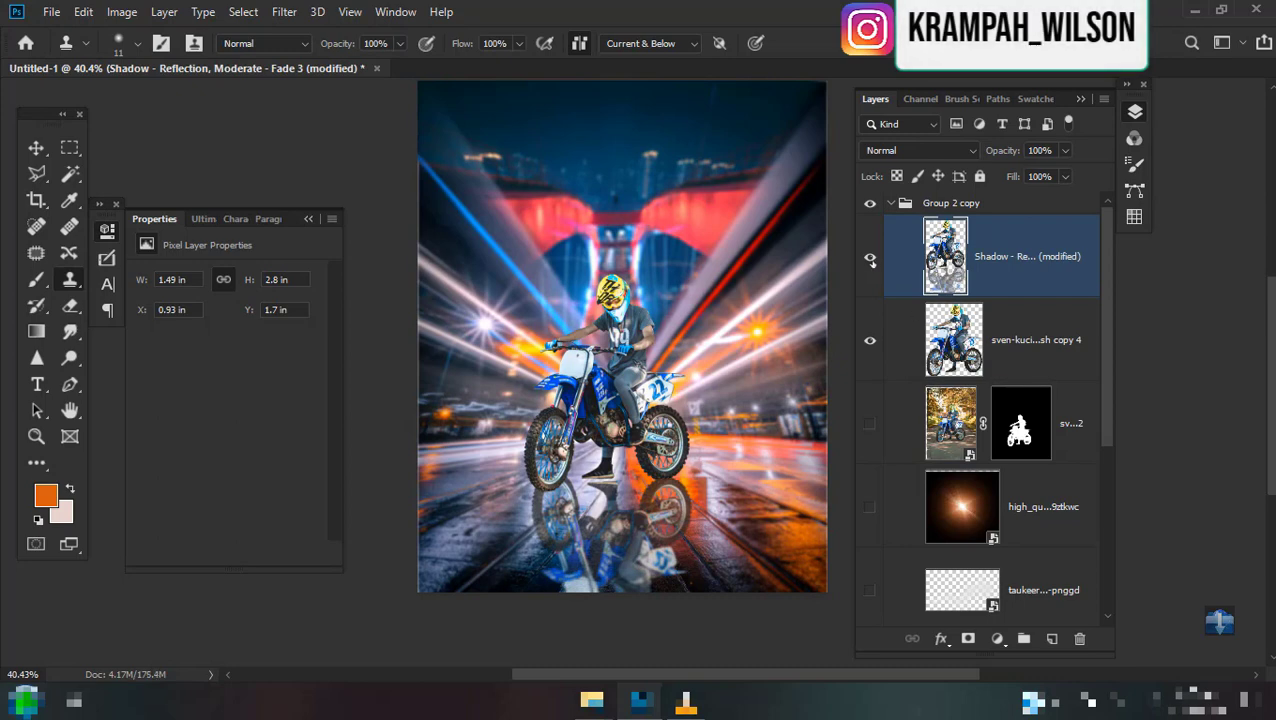
click(870, 259)
click(1030, 340)
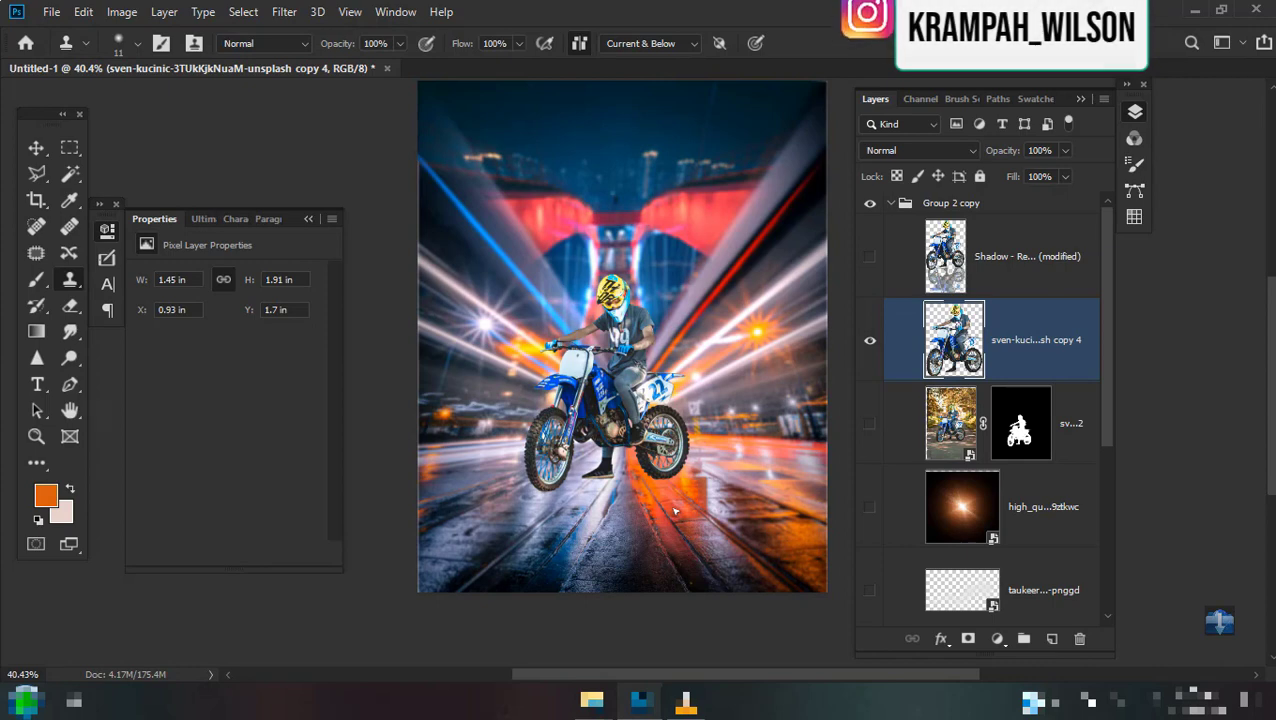
Reapply the Eye Candy reflection nudged slightly up and left as a new layer.
key(ctrl+alt+f)
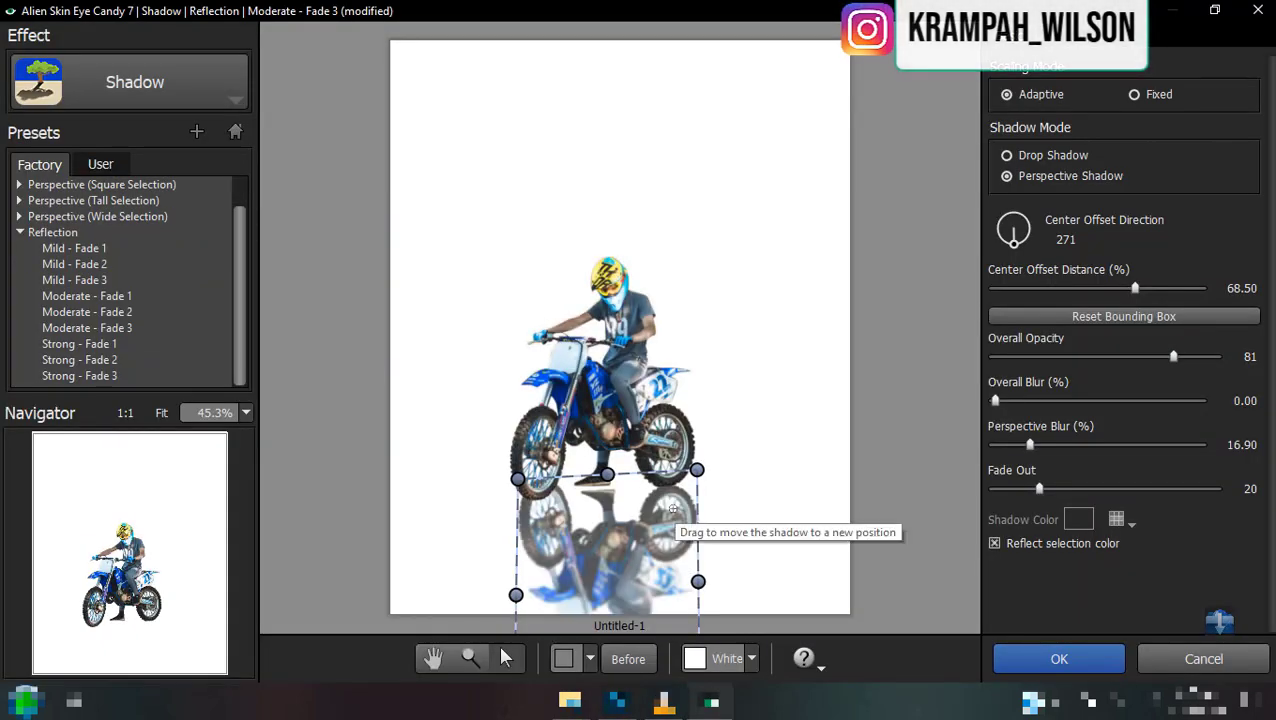
scroll(673, 508, up, 3)
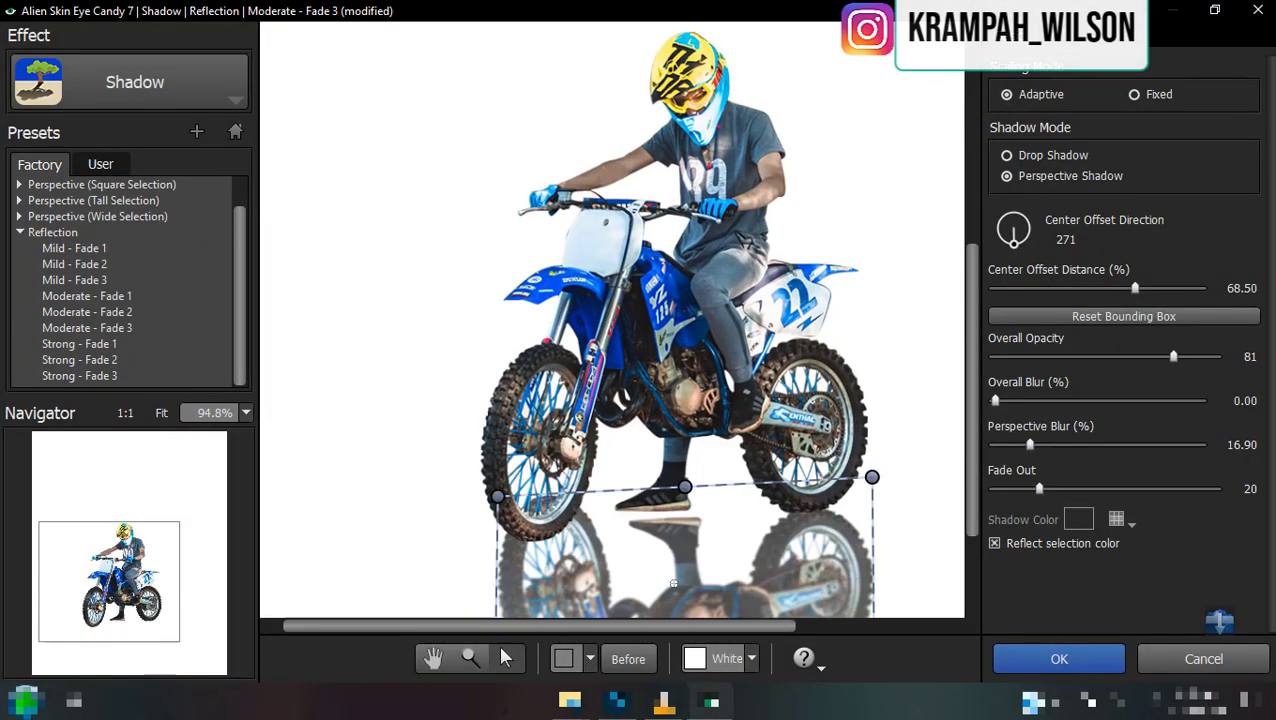
drag(673, 584, 657, 546)
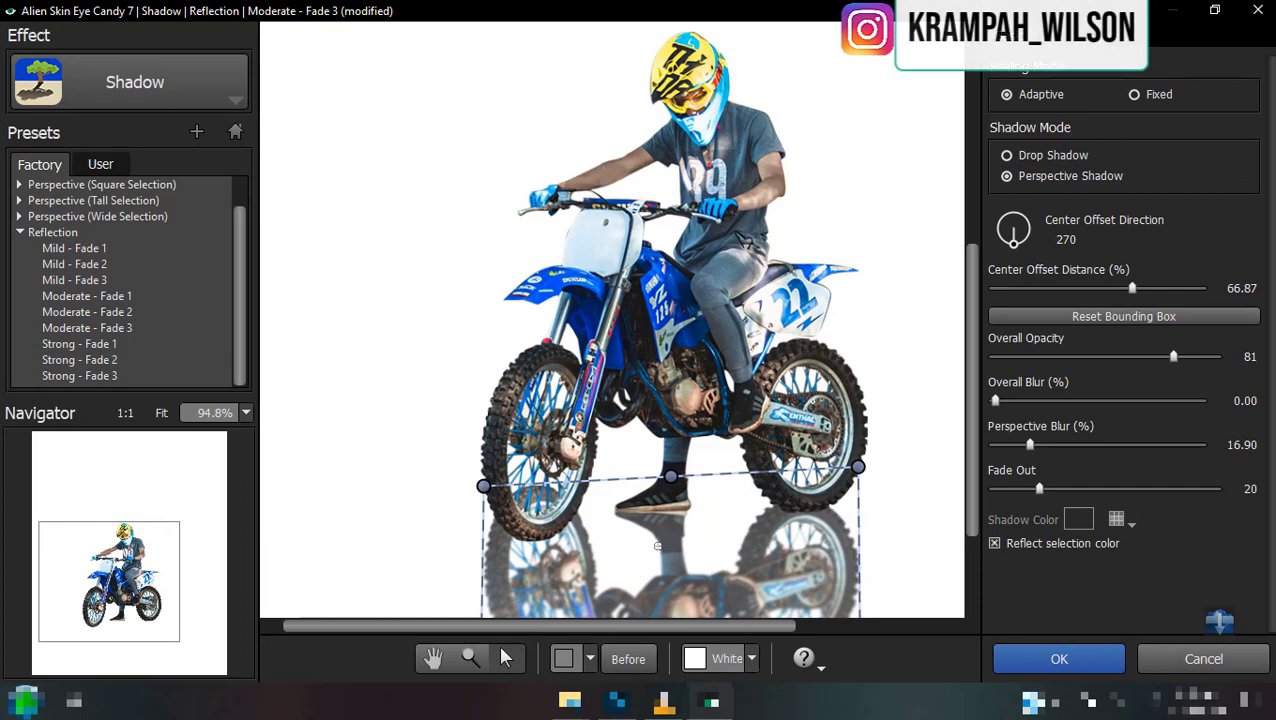
click(1059, 658)
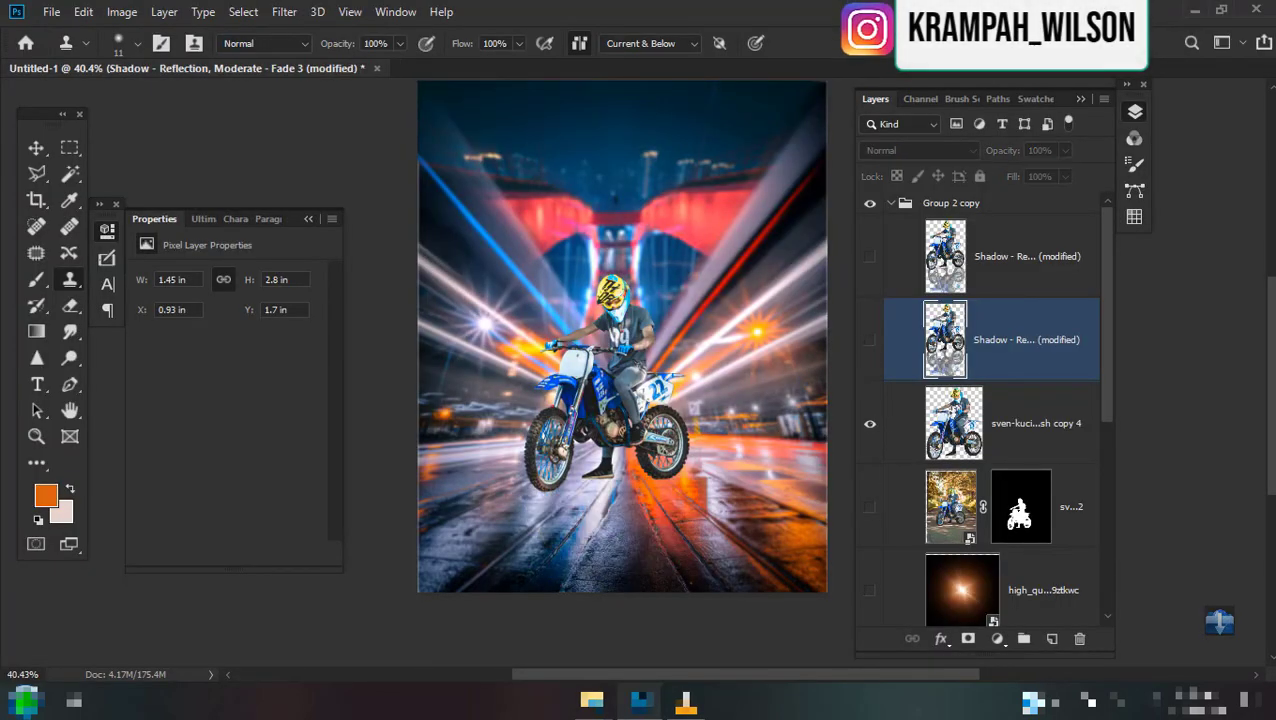
Run Eye Candy 7 again with the reflection pushed lower beneath the bike.
click(285, 12)
mouse_move(347, 497)
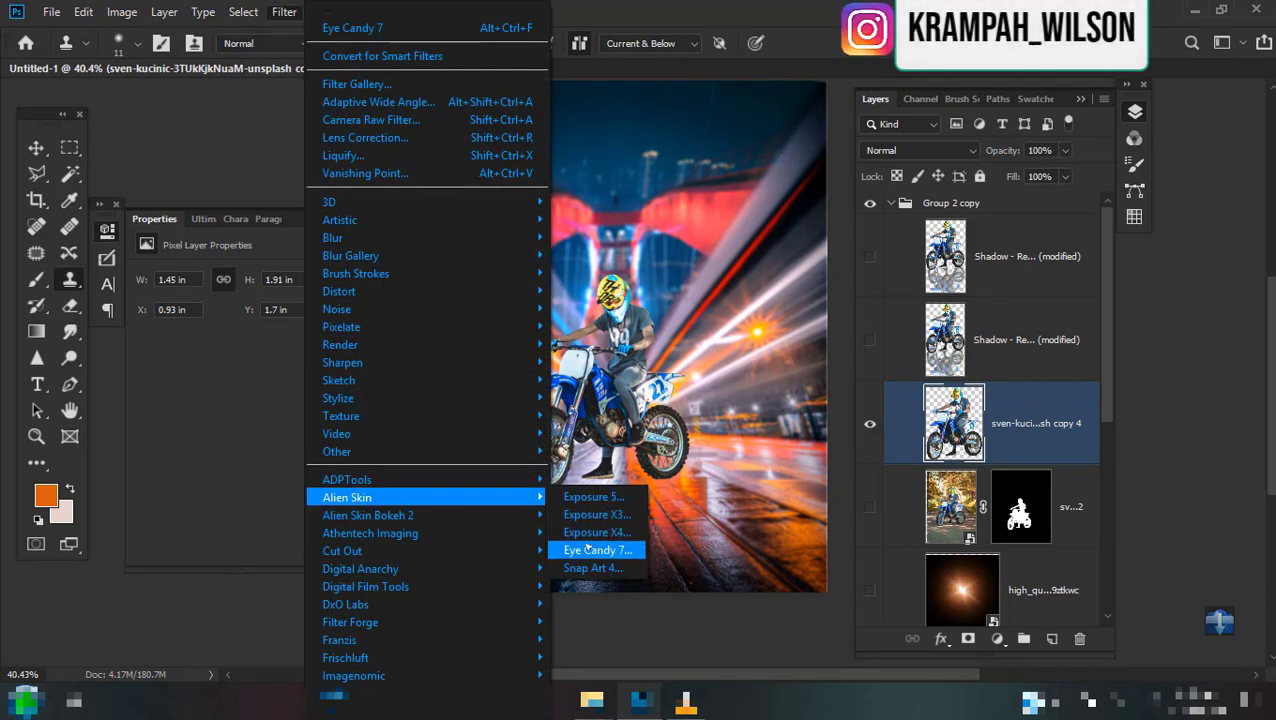
click(597, 550)
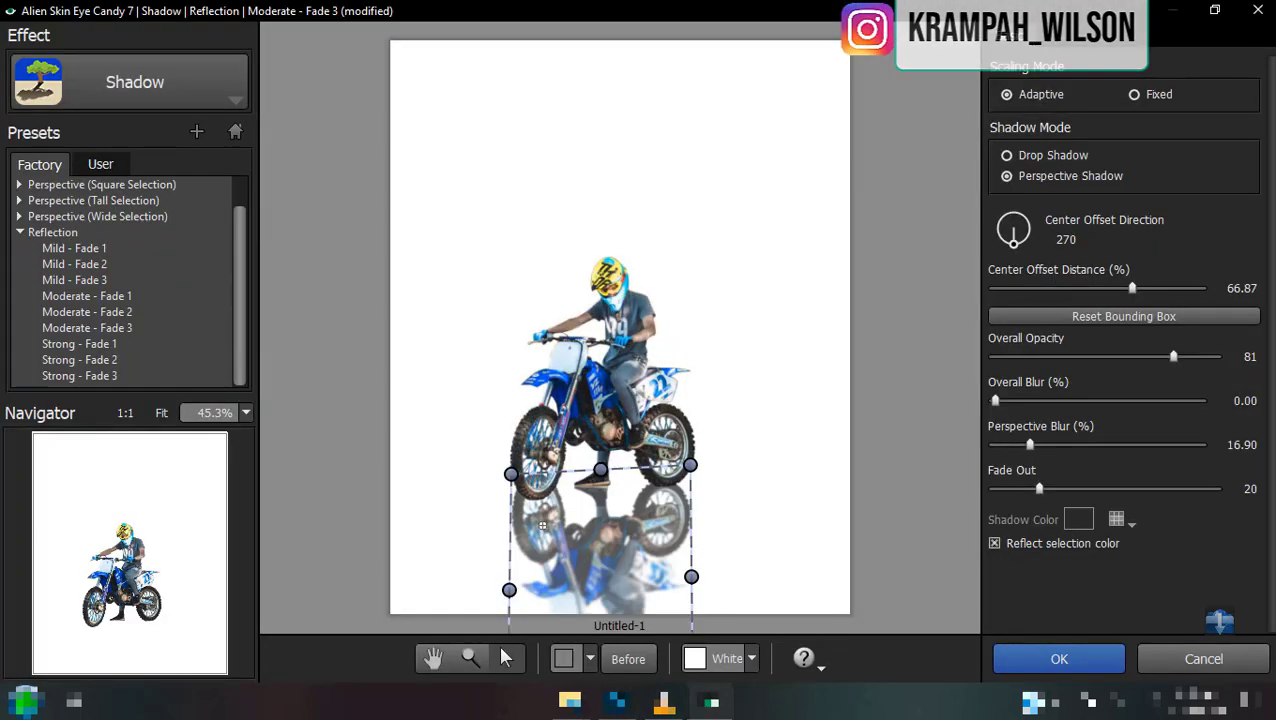
drag(566, 525, 569, 554)
scroll(570, 545, up, 1)
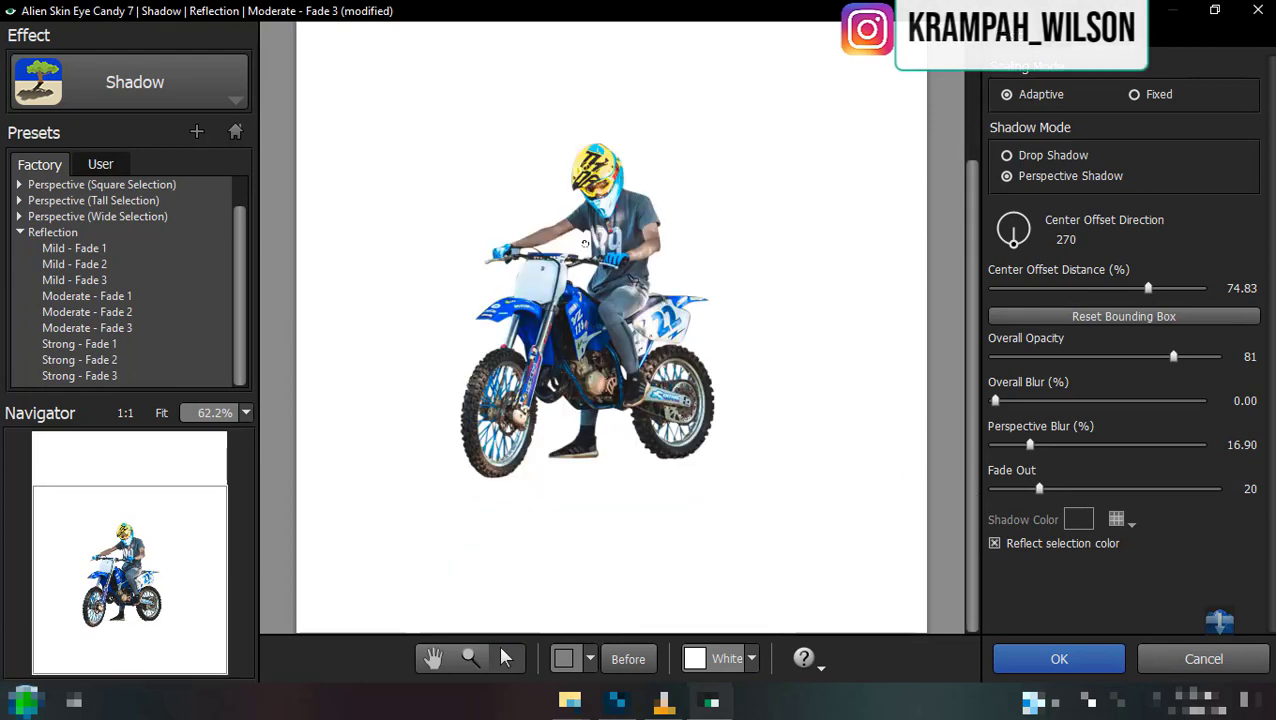
click(1059, 658)
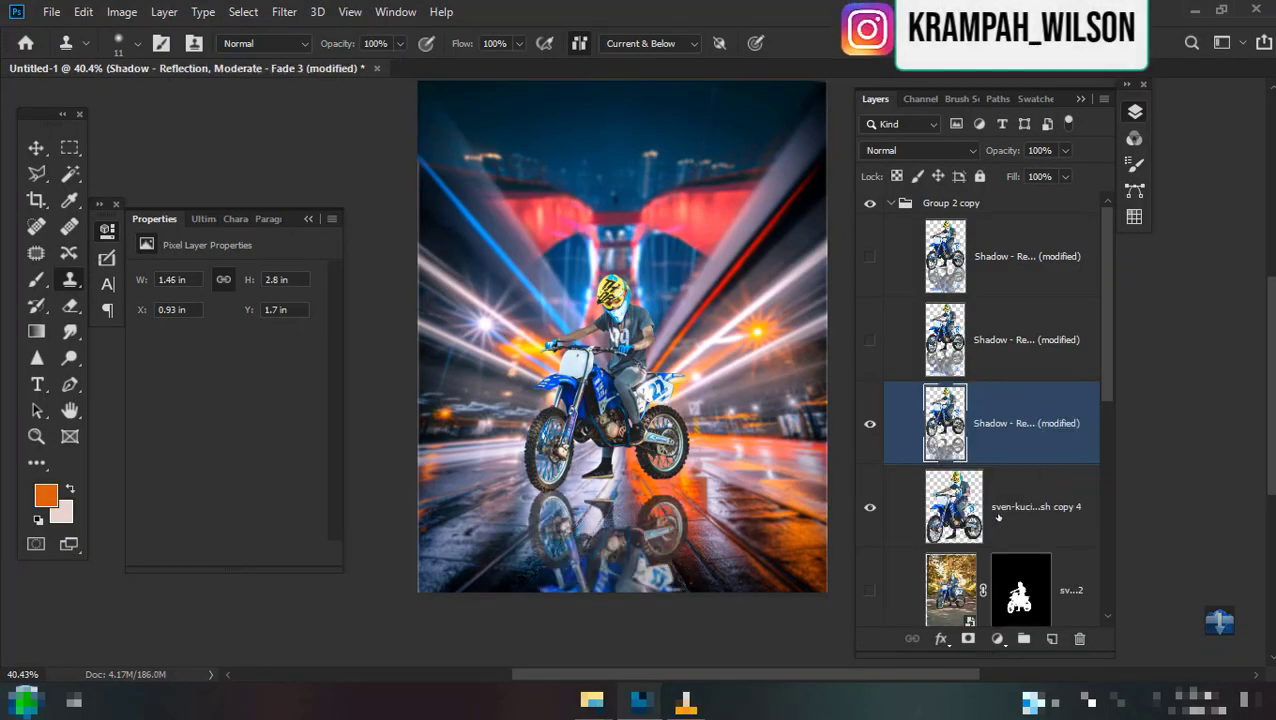
Move the rider above the reflections, show the hidden reflection, and mask all three reflection layers.
drag(998, 517, 970, 232)
click(1008, 340)
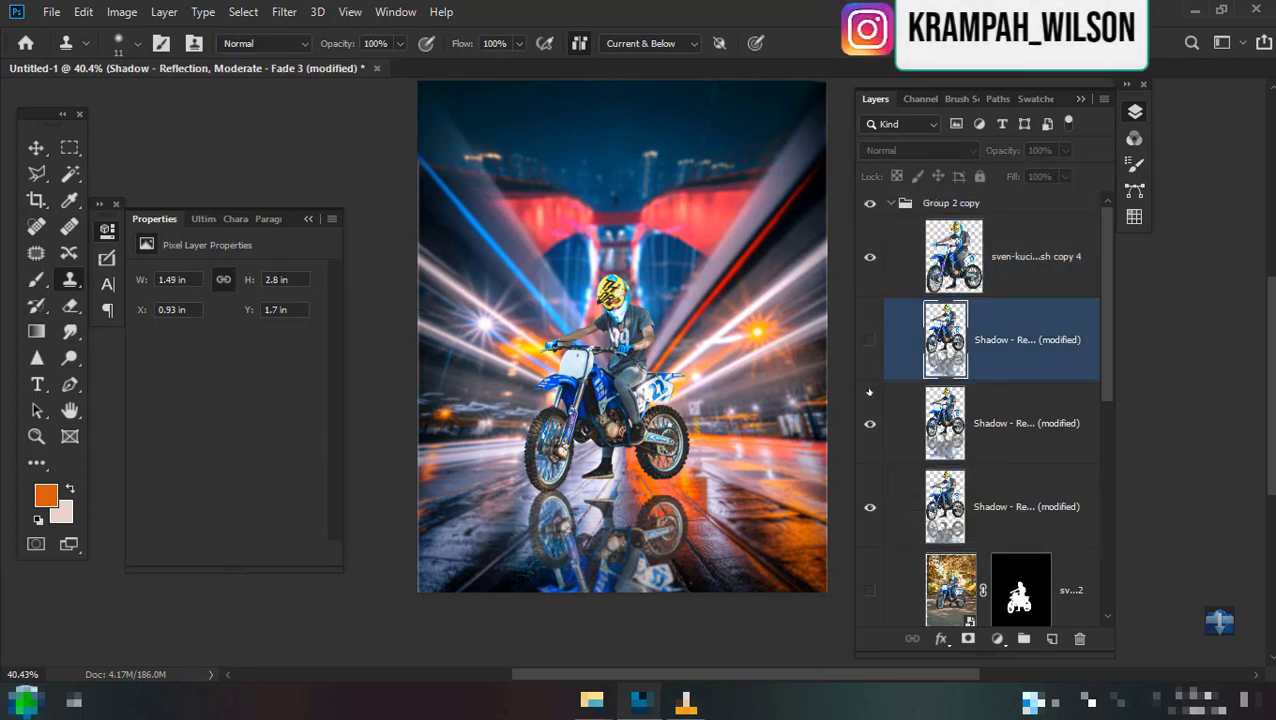
click(869, 340)
click(968, 636)
key(alt+bracketleft)
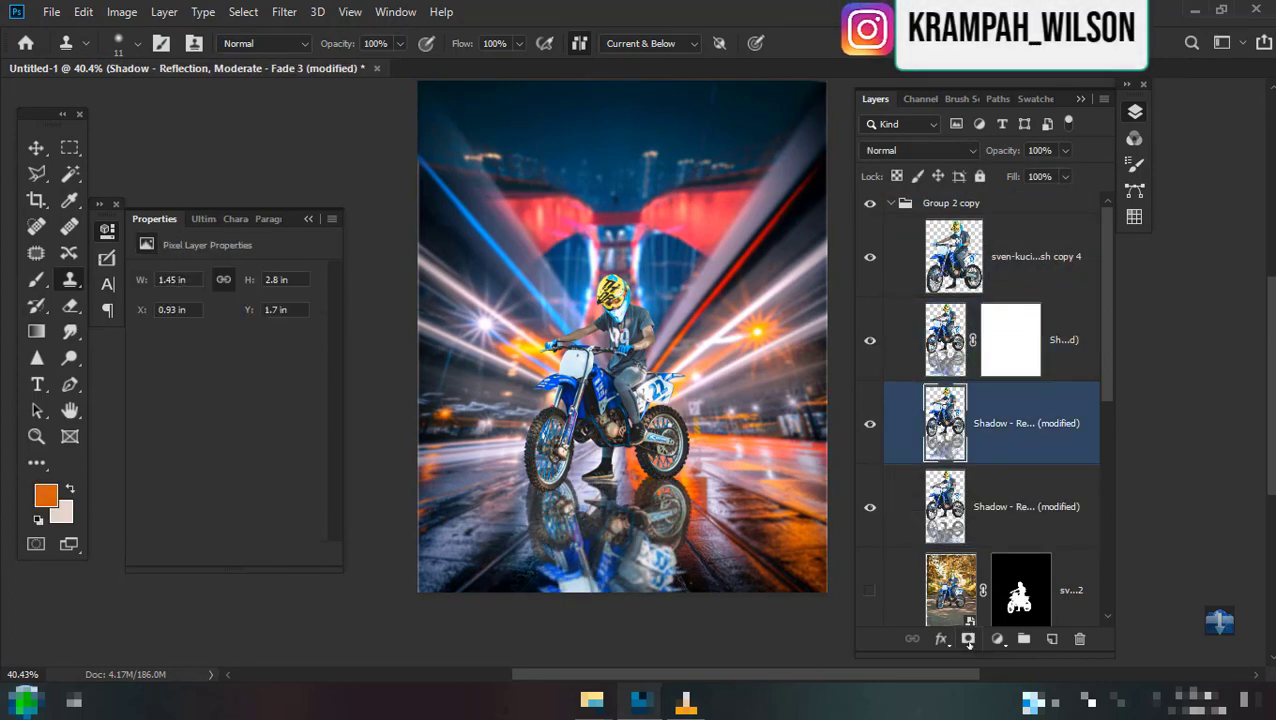
click(968, 636)
key(alt+bracketleft)
click(968, 638)
Paint black on the three reflection masks where the tyres meet the street.
click(1012, 345)
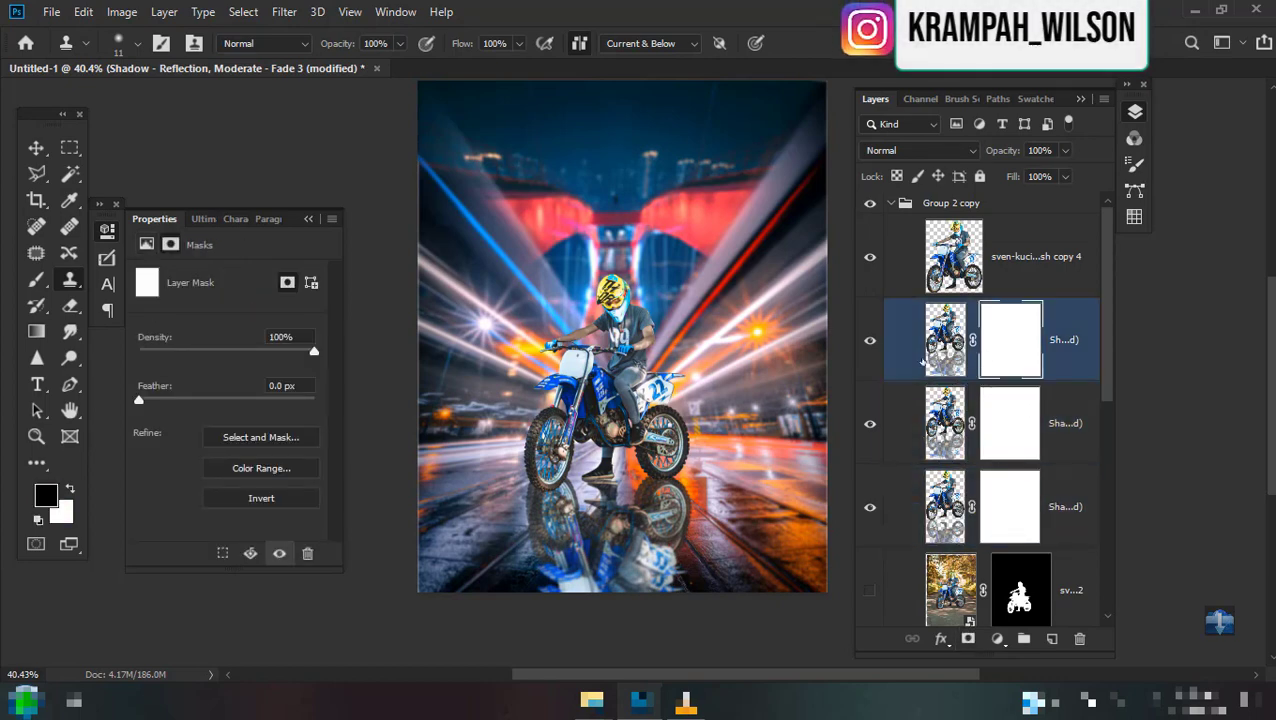
scroll(554, 469, up, 5)
scroll(620, 380, down, 2)
key(b)
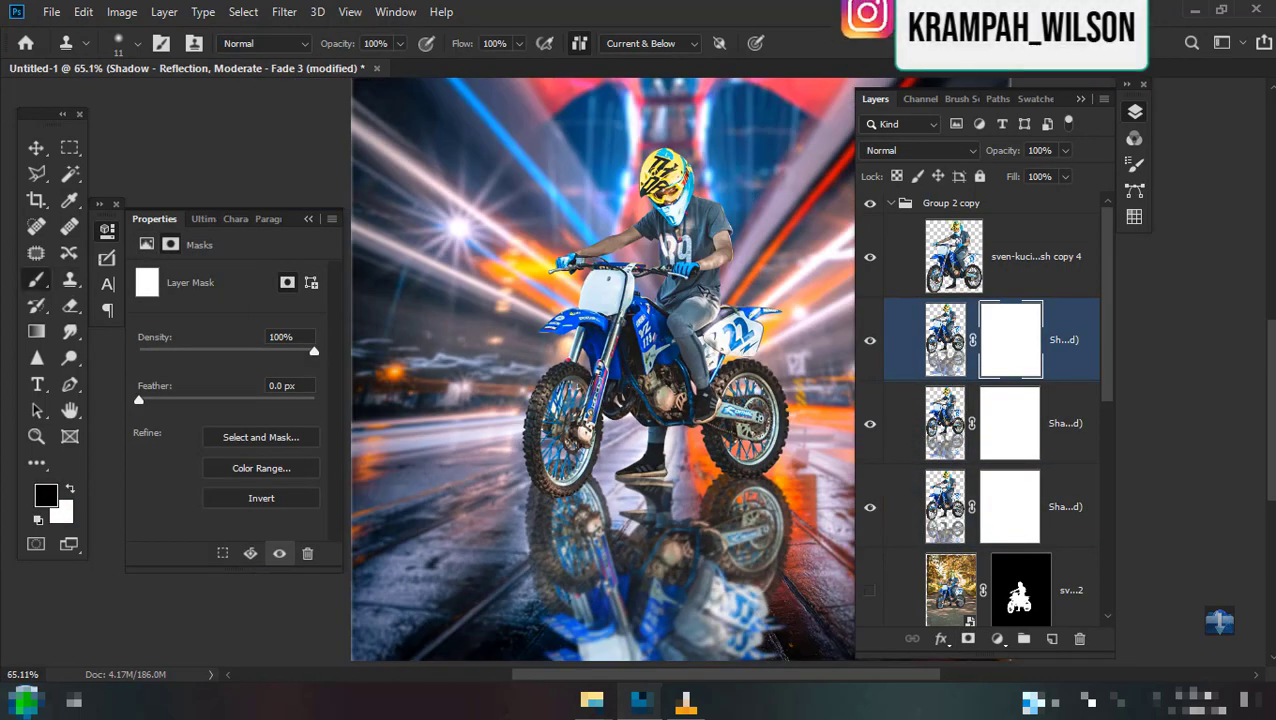
right_click(641, 183)
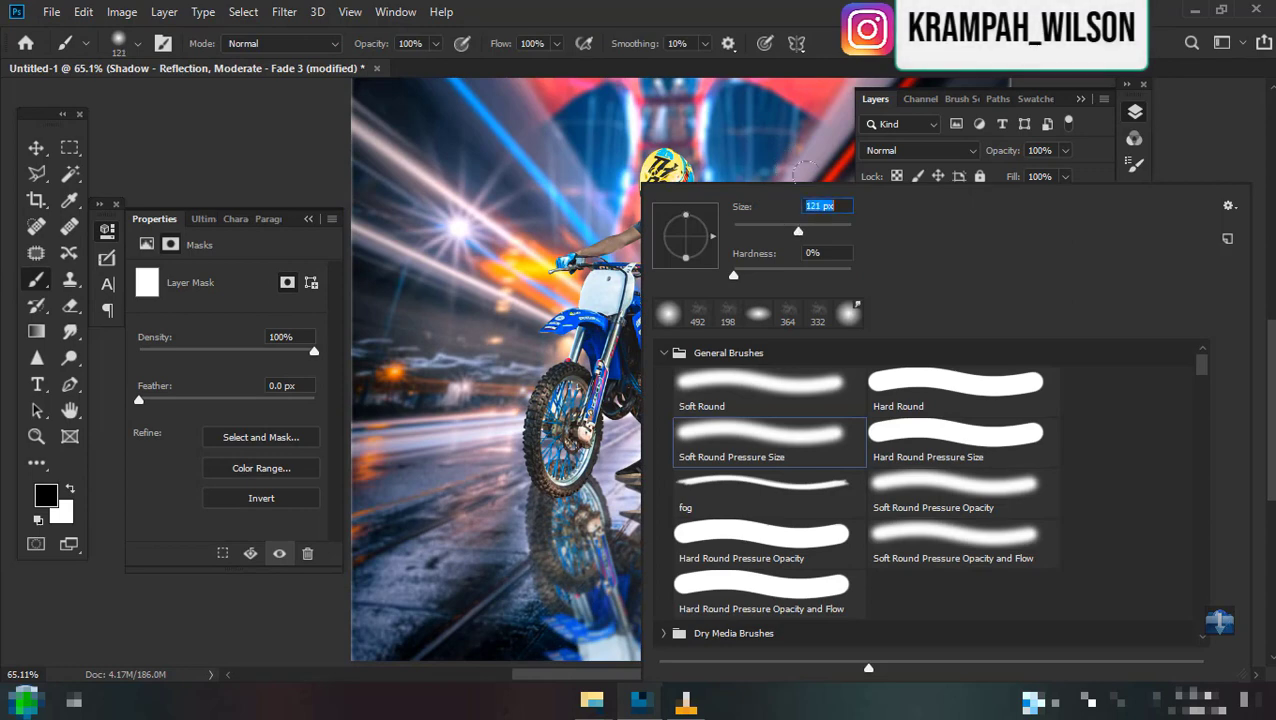
key(Escape)
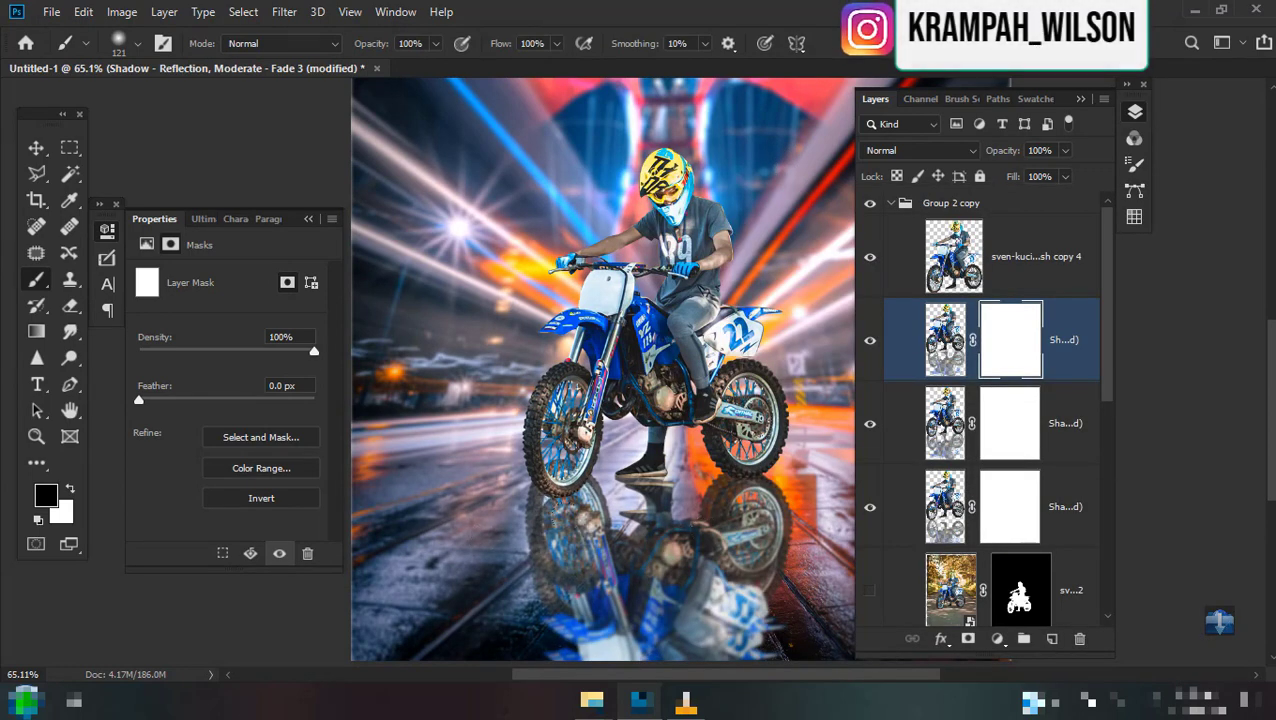
drag(610, 640, 670, 556)
click(1012, 430)
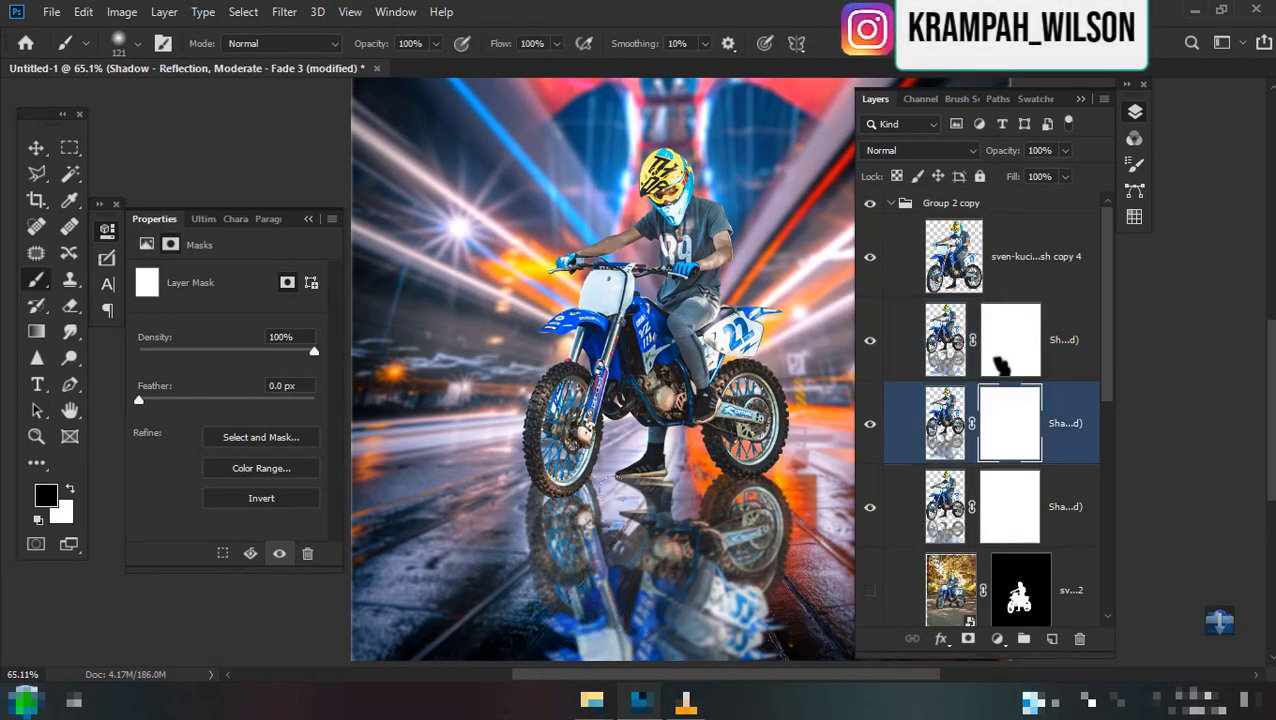
mouse_move(548, 468)
mouse_down()
mouse_move(600, 530)
mouse_move(575, 600)
mouse_move(610, 570)
mouse_move(582, 643)
mouse_up()
scroll(600, 400, down, 1)
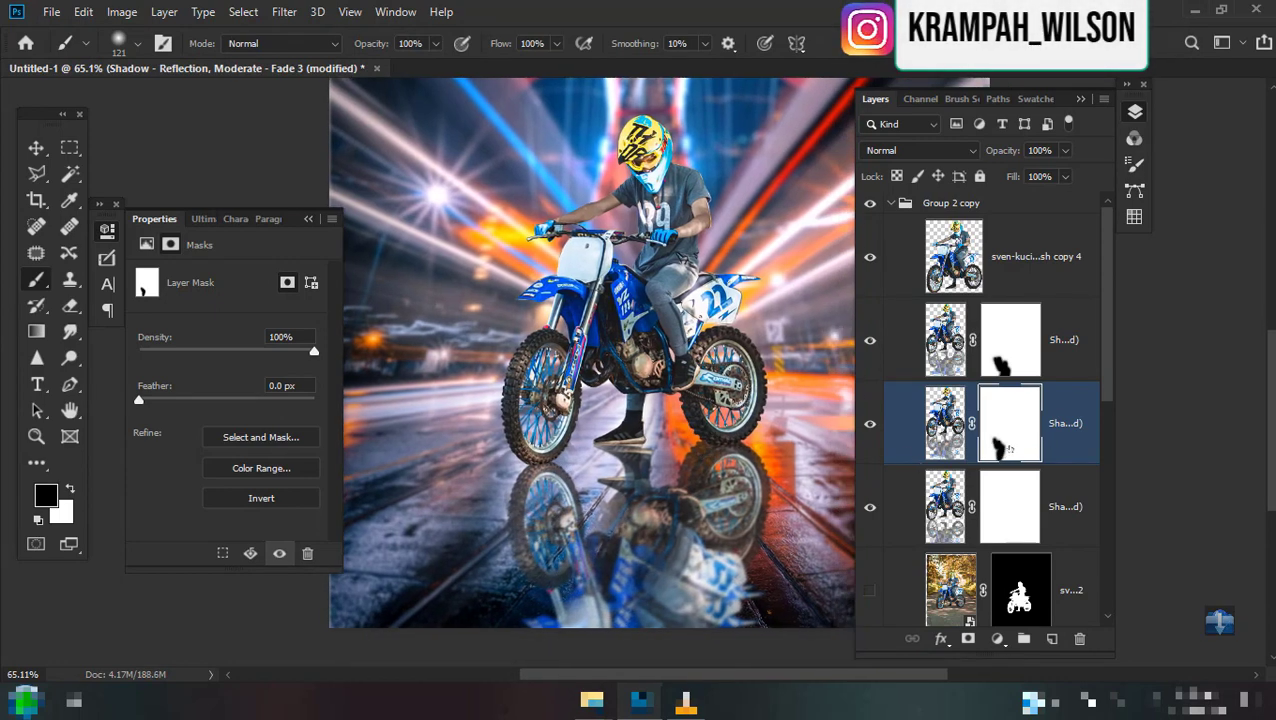
click(879, 537)
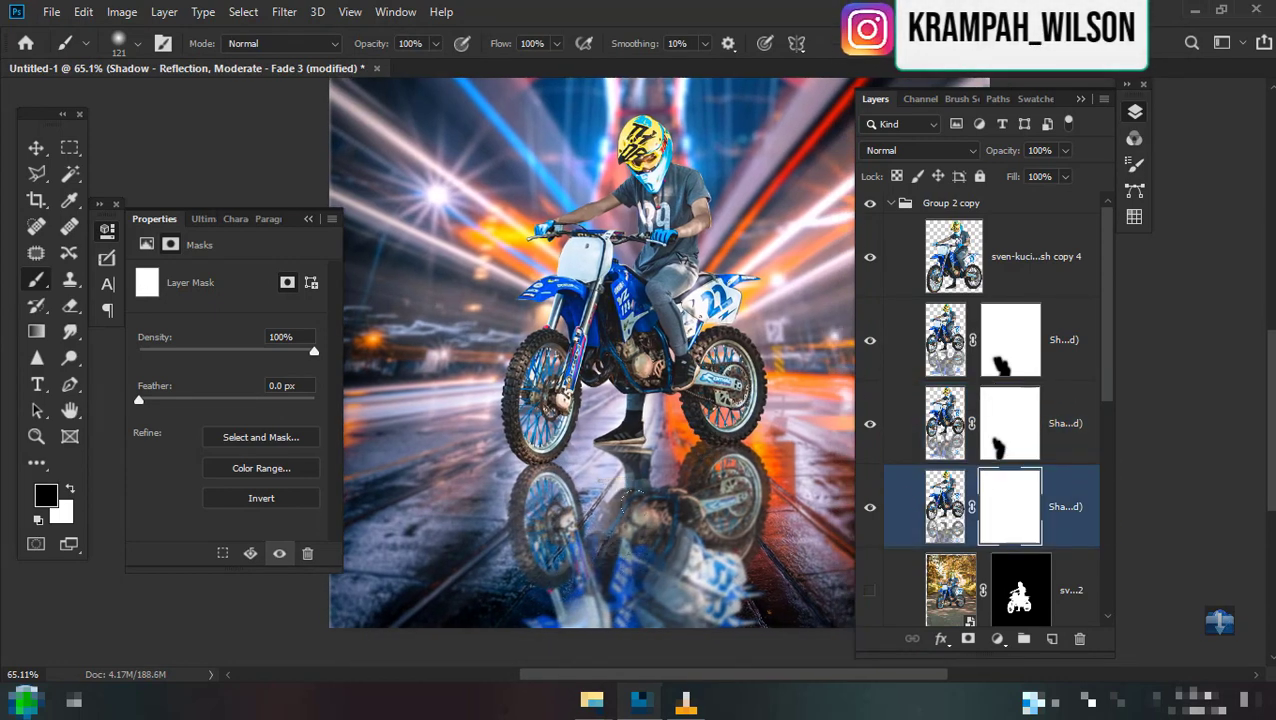
drag(650, 578, 545, 620)
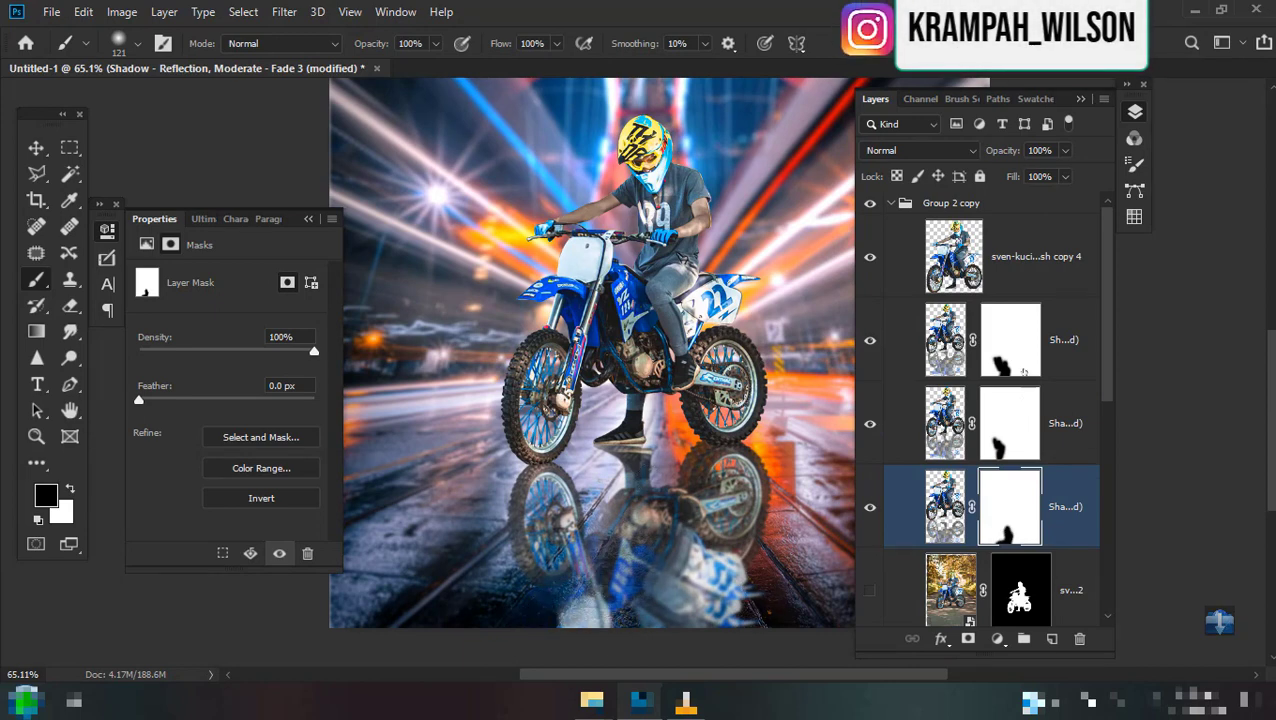
Refine the reflection masks, painting white to restore part of the bottom reflection.
click(1010, 340)
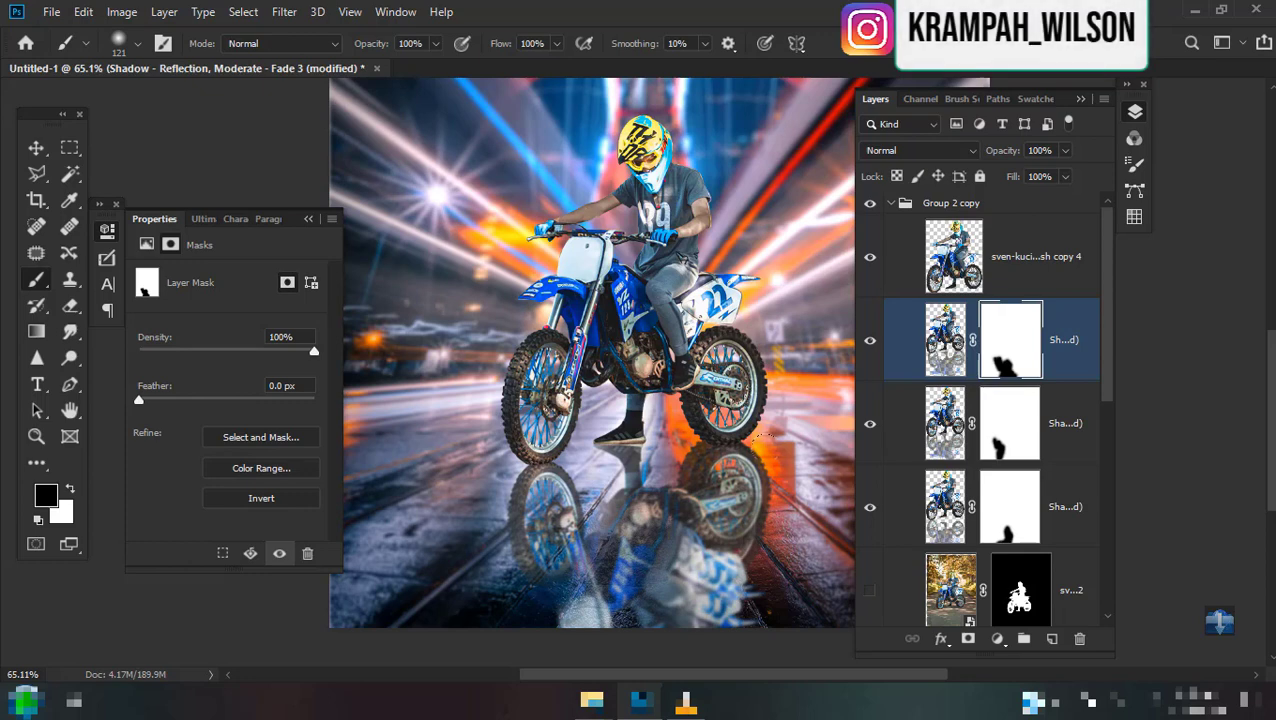
click(908, 432)
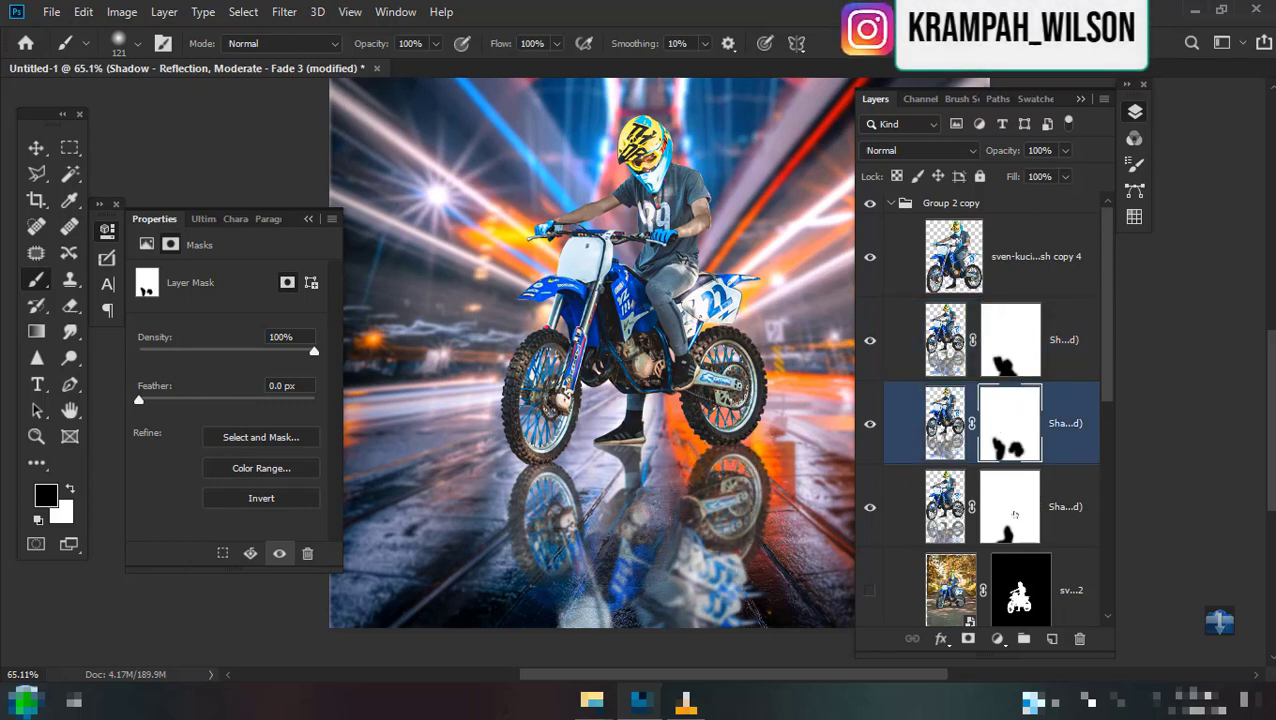
click(1014, 514)
drag(712, 598, 743, 620)
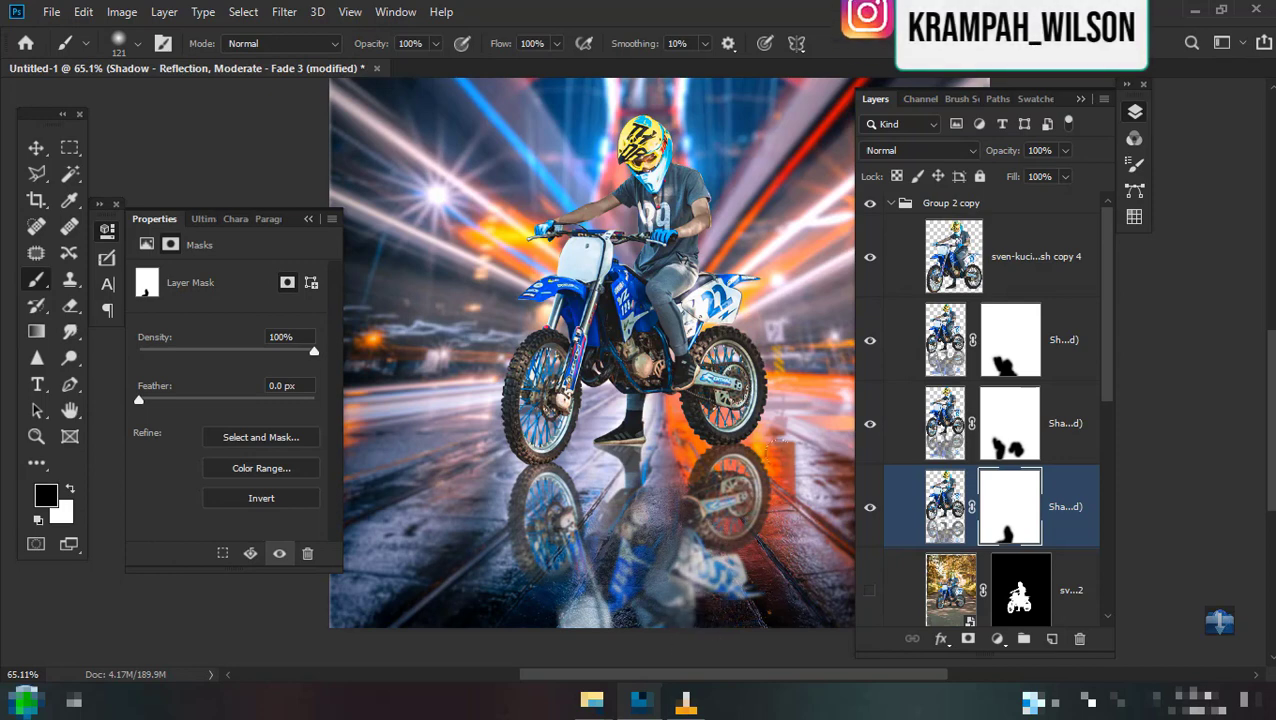
click(1011, 350)
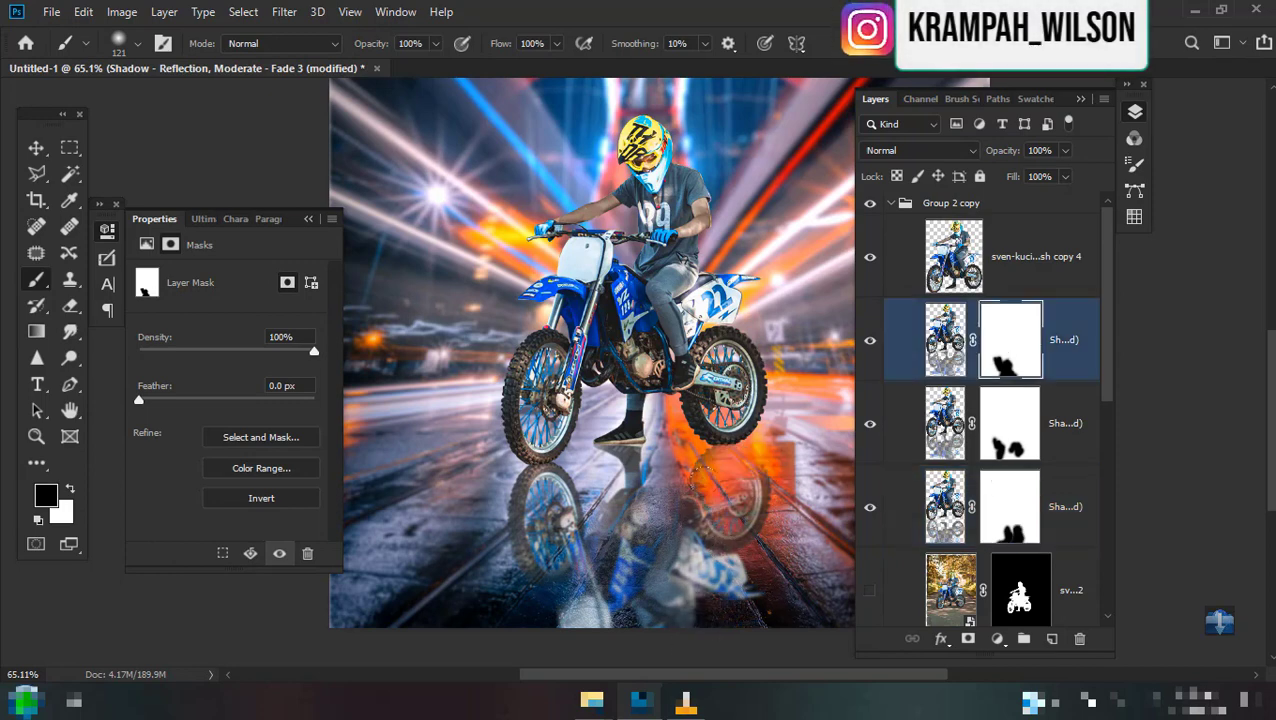
drag(723, 482, 712, 478)
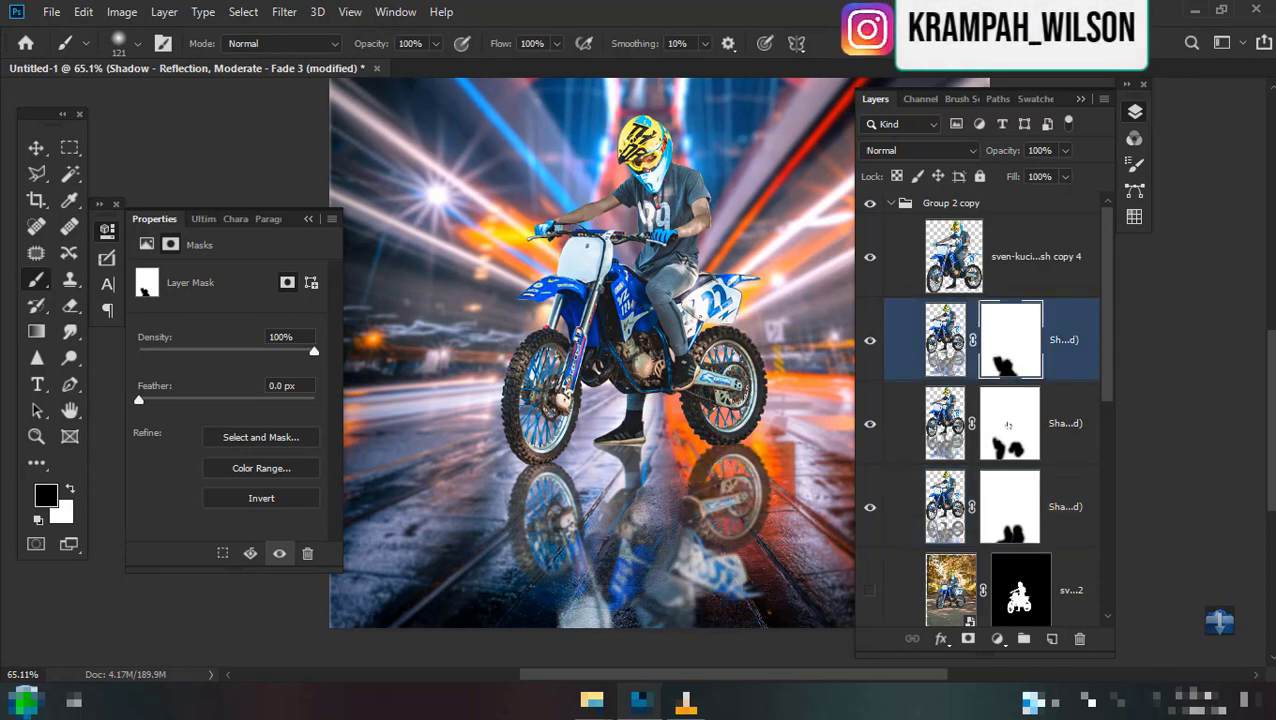
click(1008, 426)
key(x)
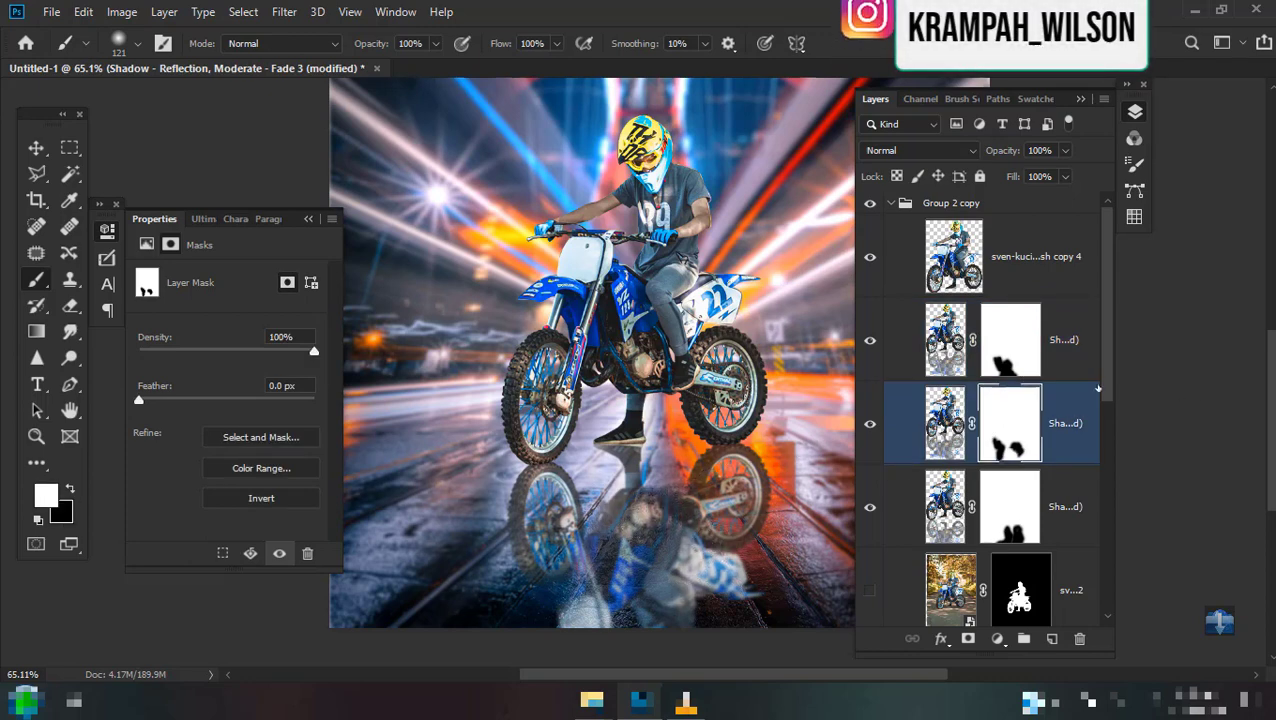
key(alt+bracketright)
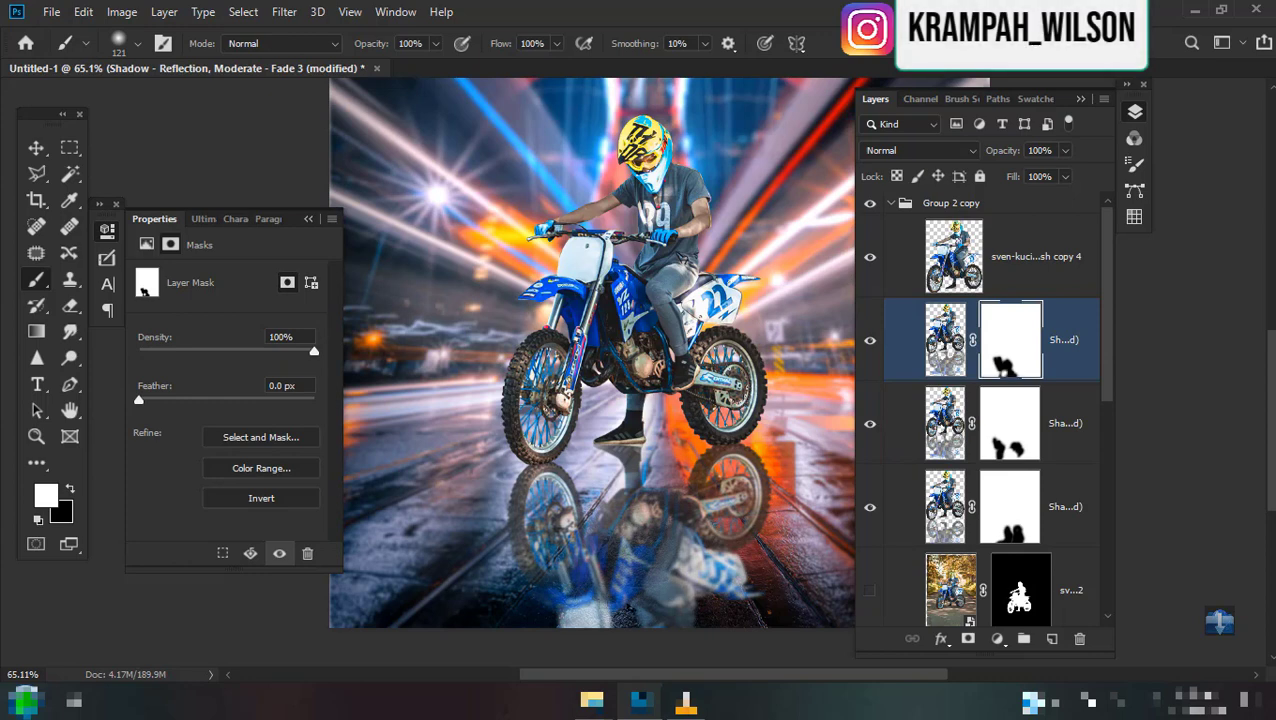
key(alt+bracketleft)
key(alt+bracketleft)
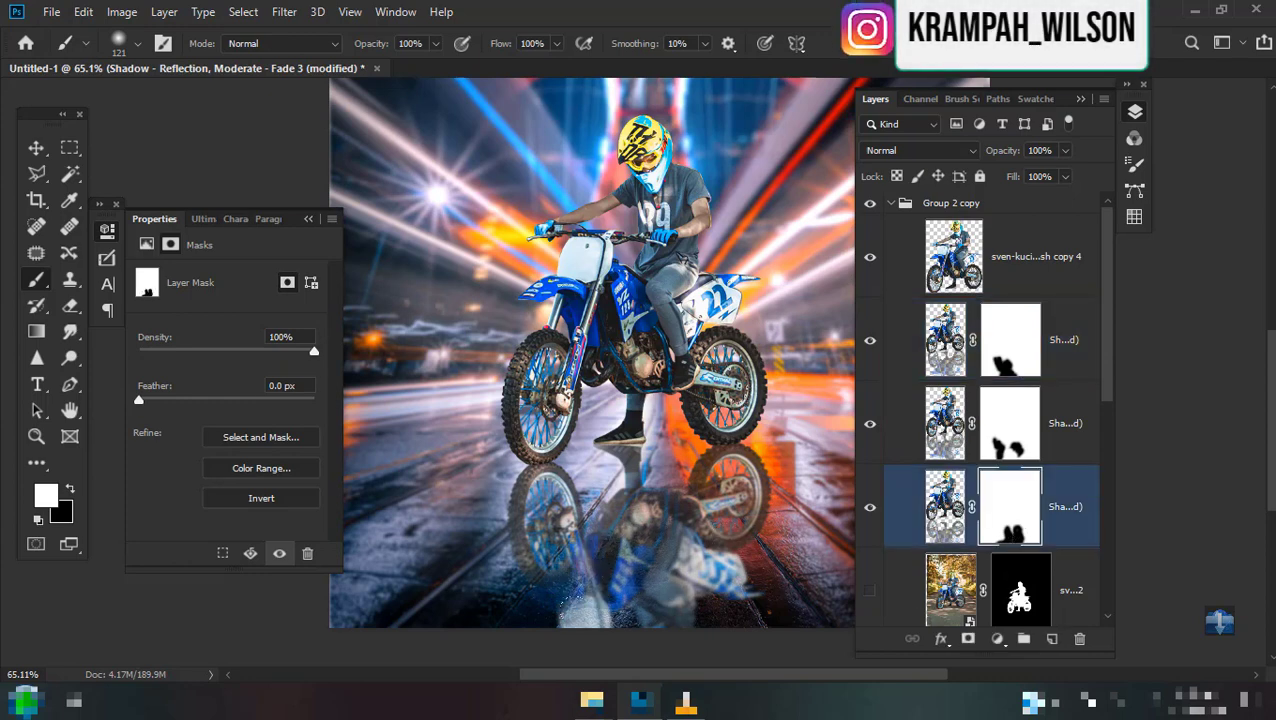
drag(733, 572, 750, 588)
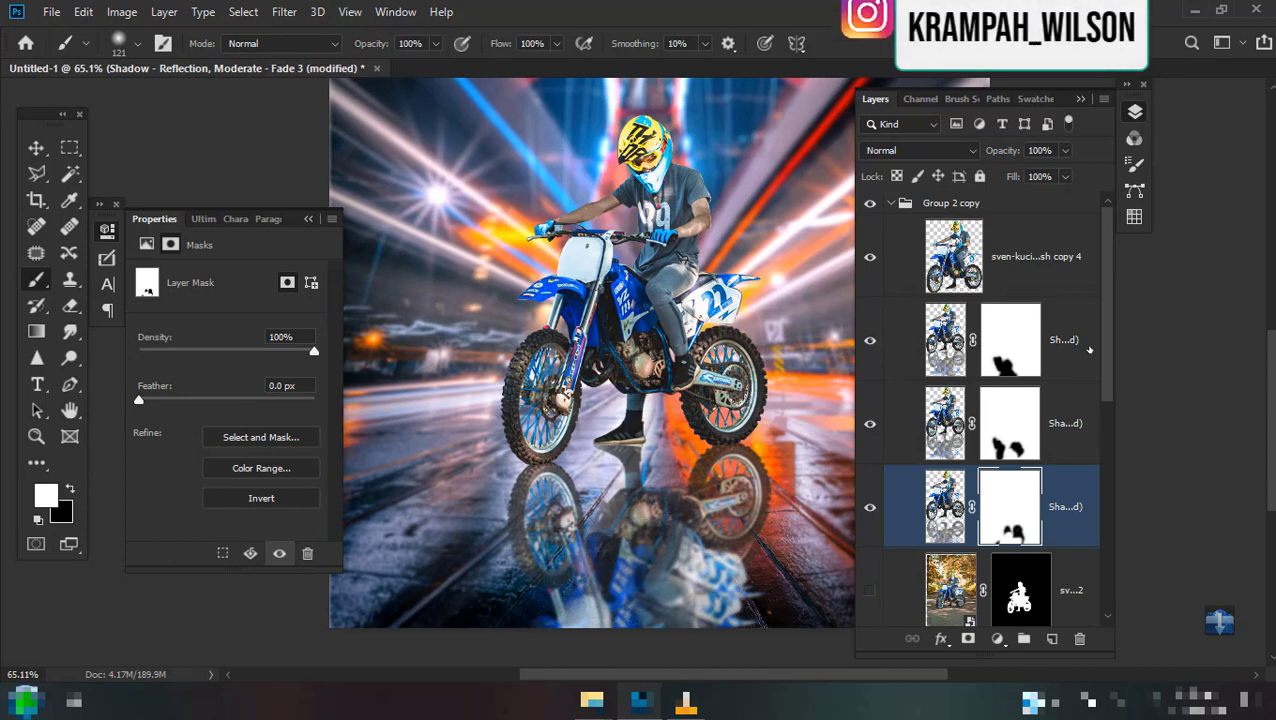
Undo the accidental clear of the middle Shadow layer, then select the top and bottom Shadow layers.
key(alt+bracketright)
key(Delete)
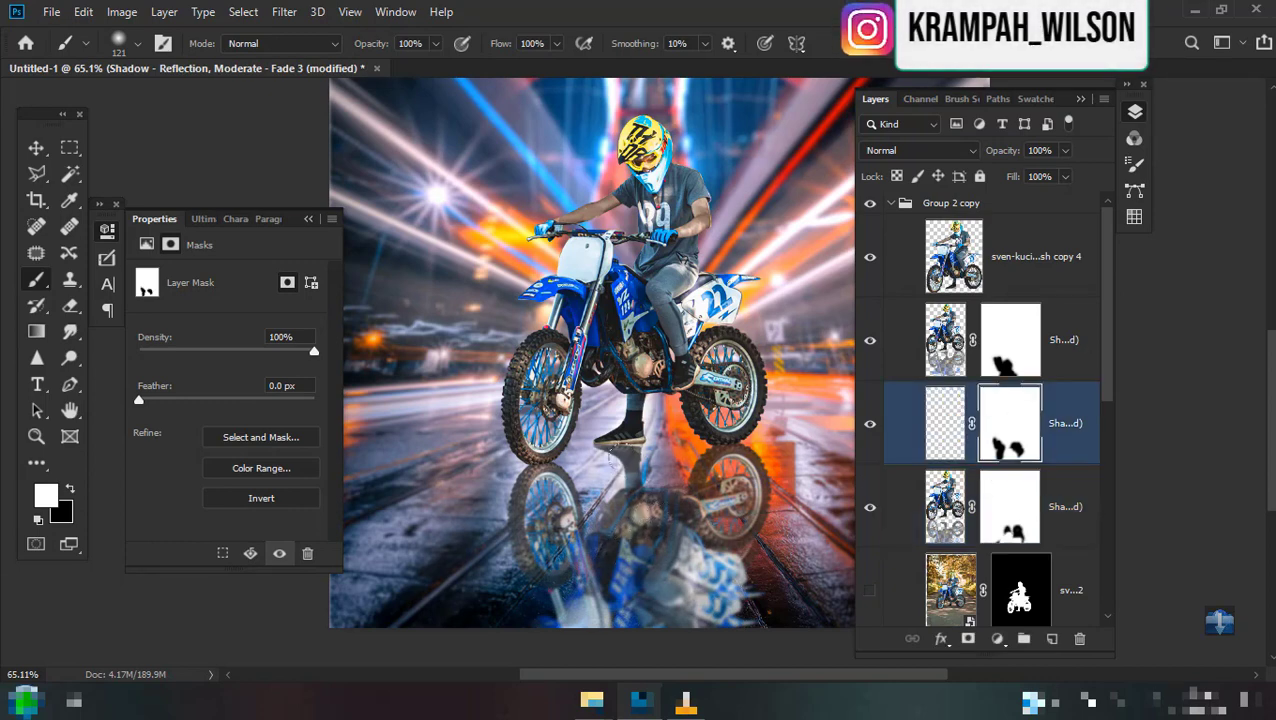
key(ctrl+z)
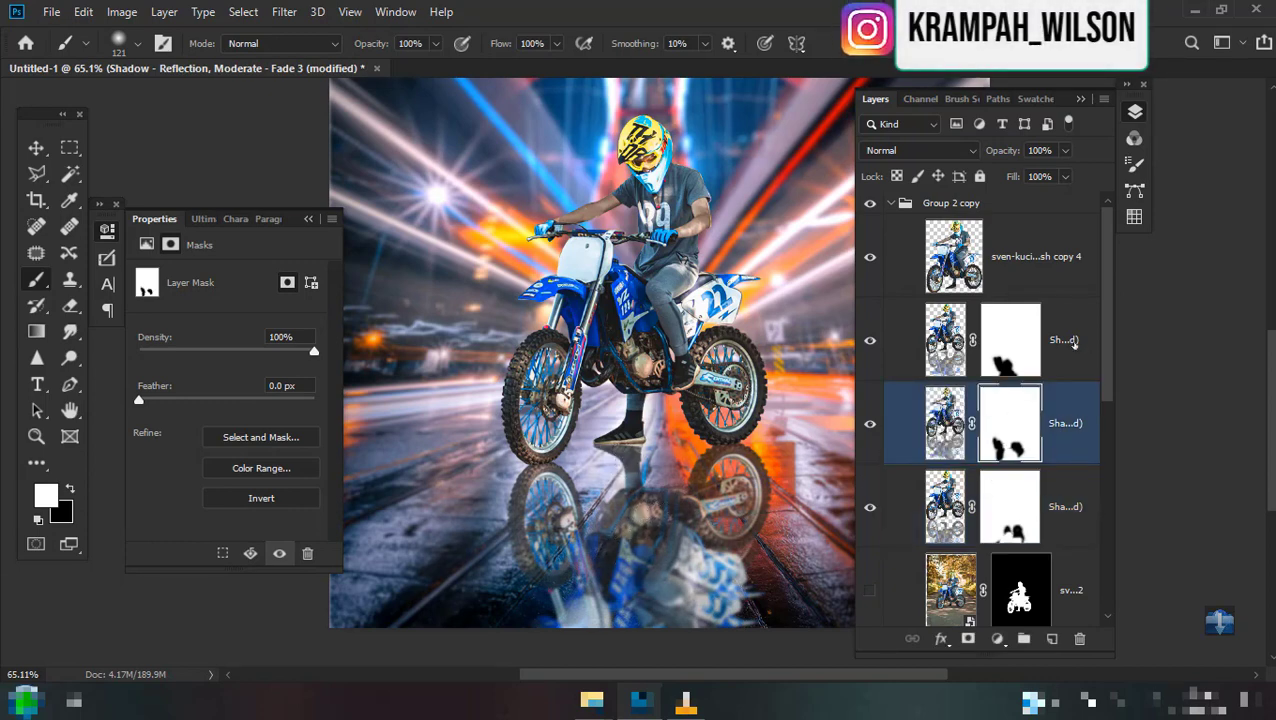
click(1068, 340)
ctrl+click(1076, 506)
Add the middle Shadow layer and group all three into a group named 'shadow'.
ctrl+click(1074, 448)
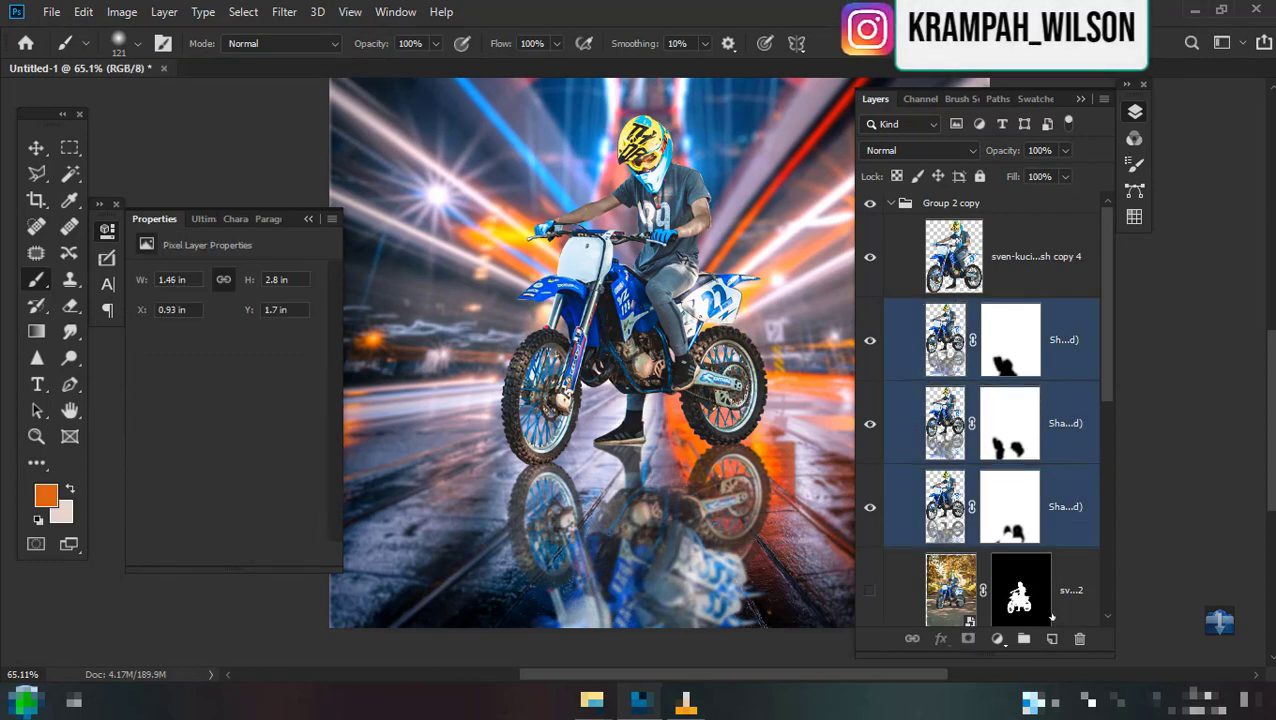
key(ctrl+g)
text(shadow)
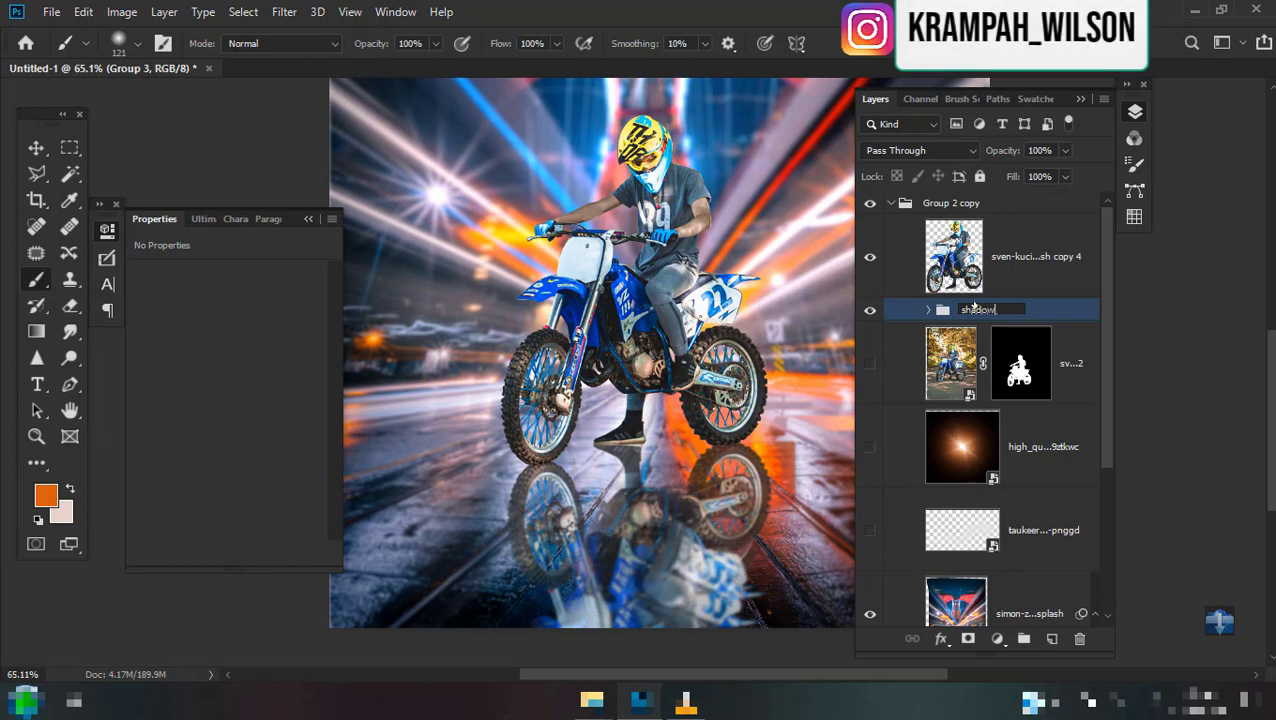
click(1045, 285)
click(988, 310)
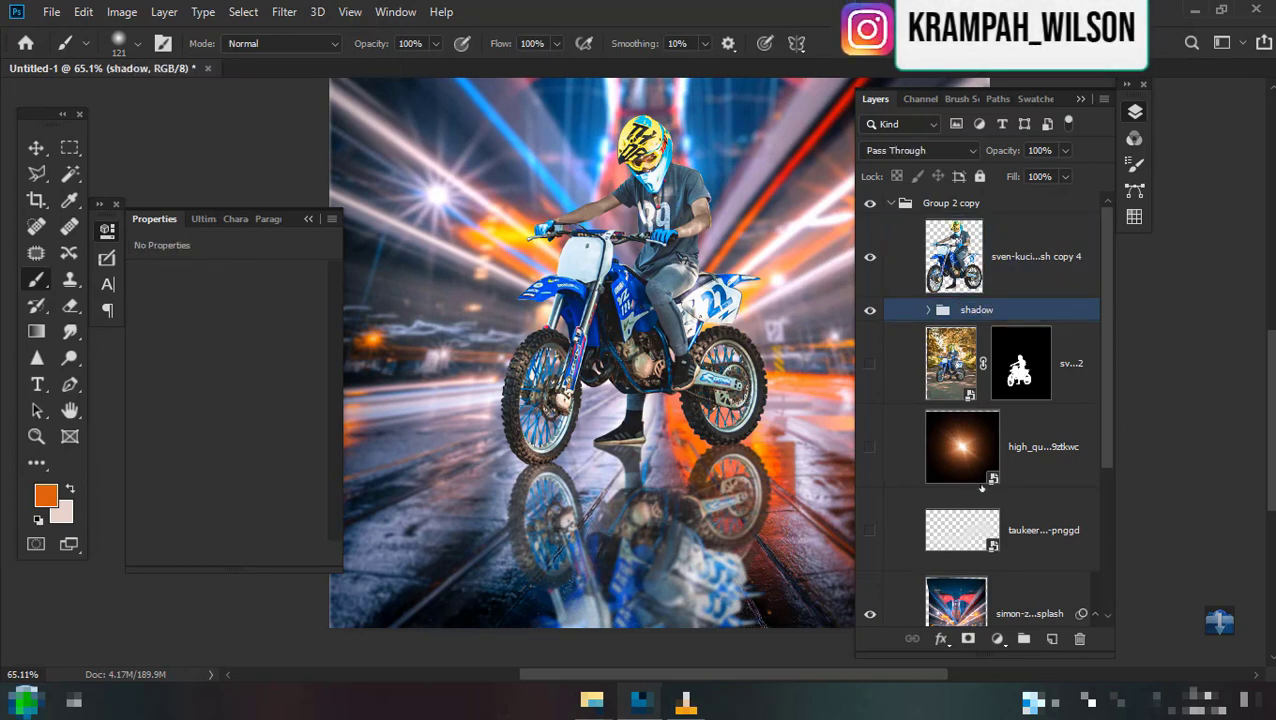
Mask the shadow group with a gradient fading the reflection out toward the bottom.
click(967, 640)
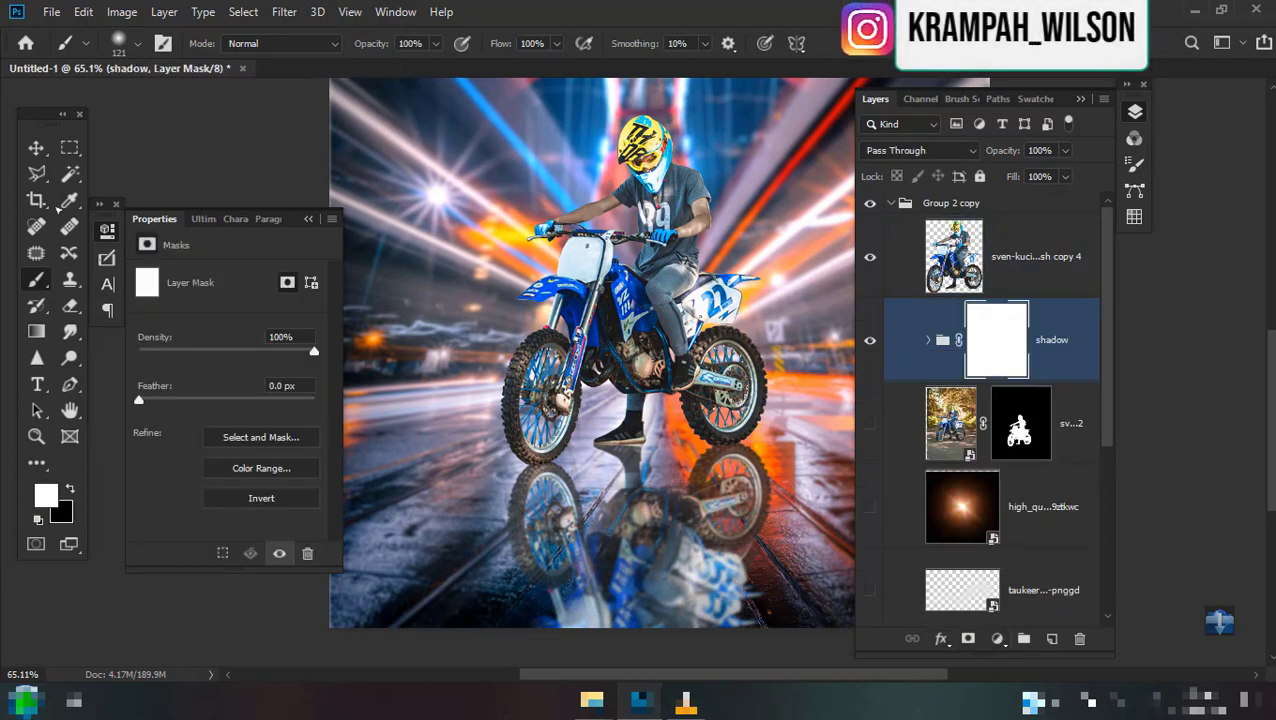
key(g)
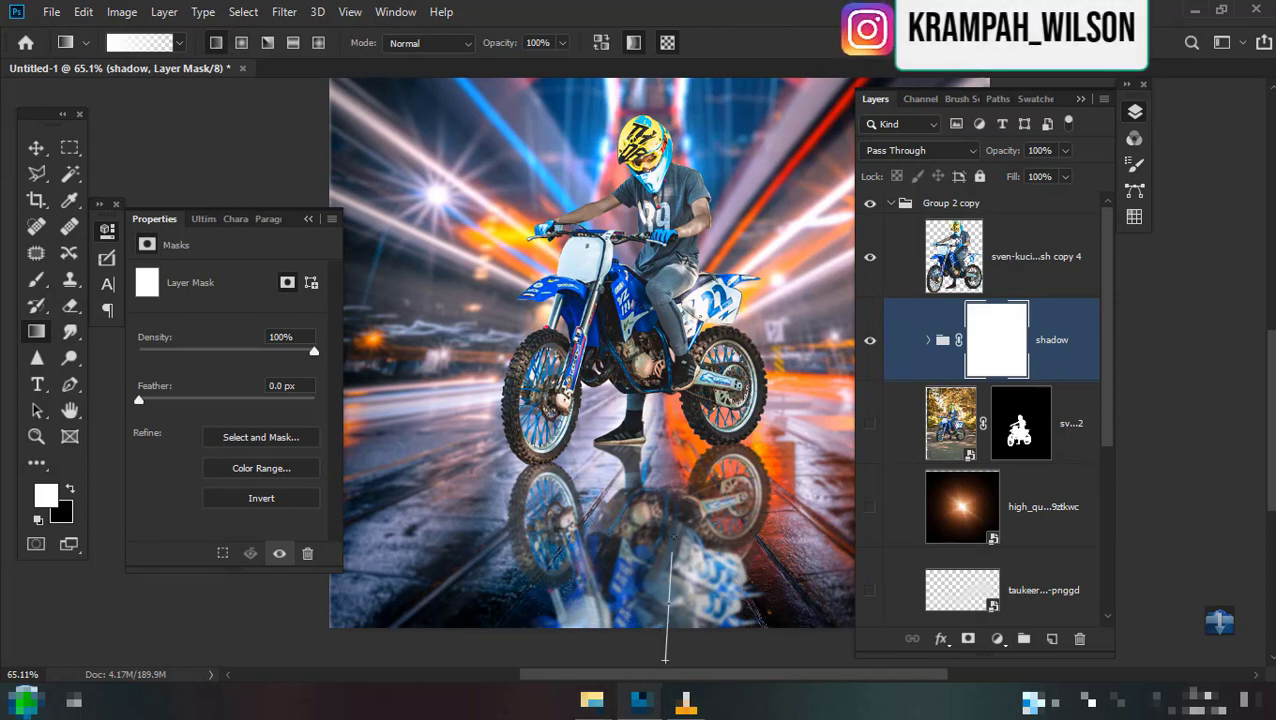
drag(671, 532, 665, 498)
drag(647, 640, 629, 641)
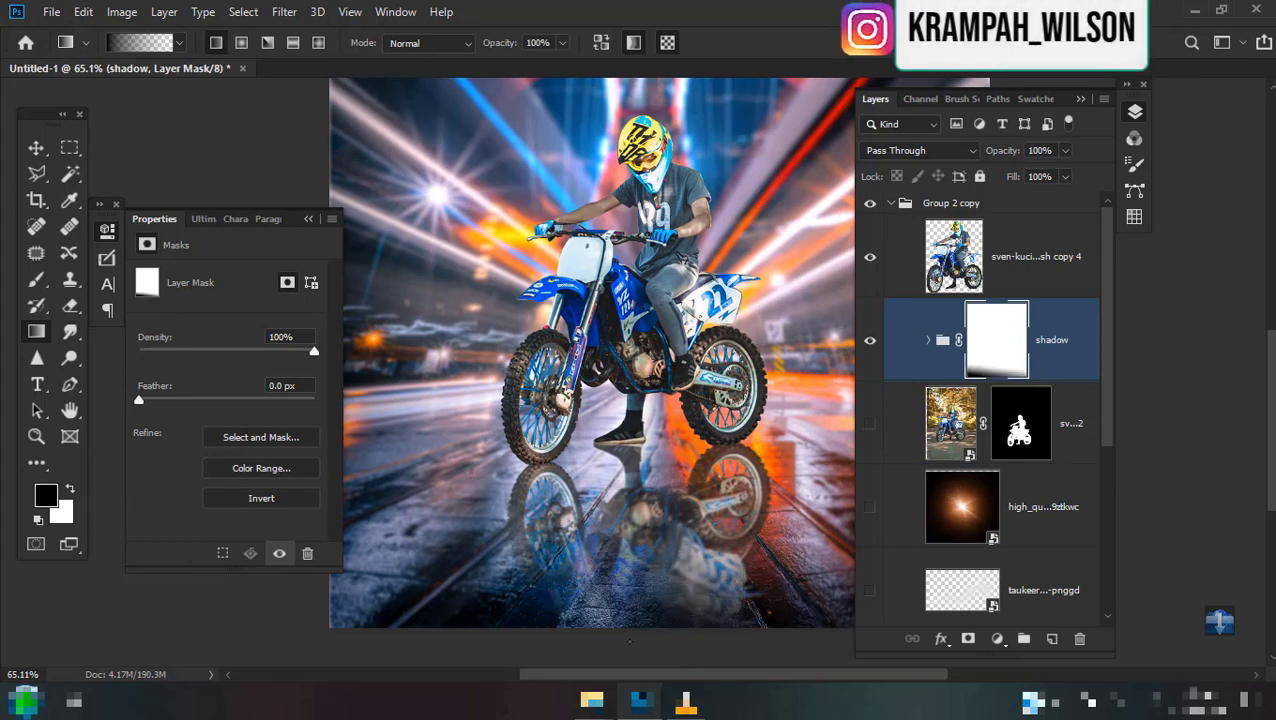
key(ctrl+z)
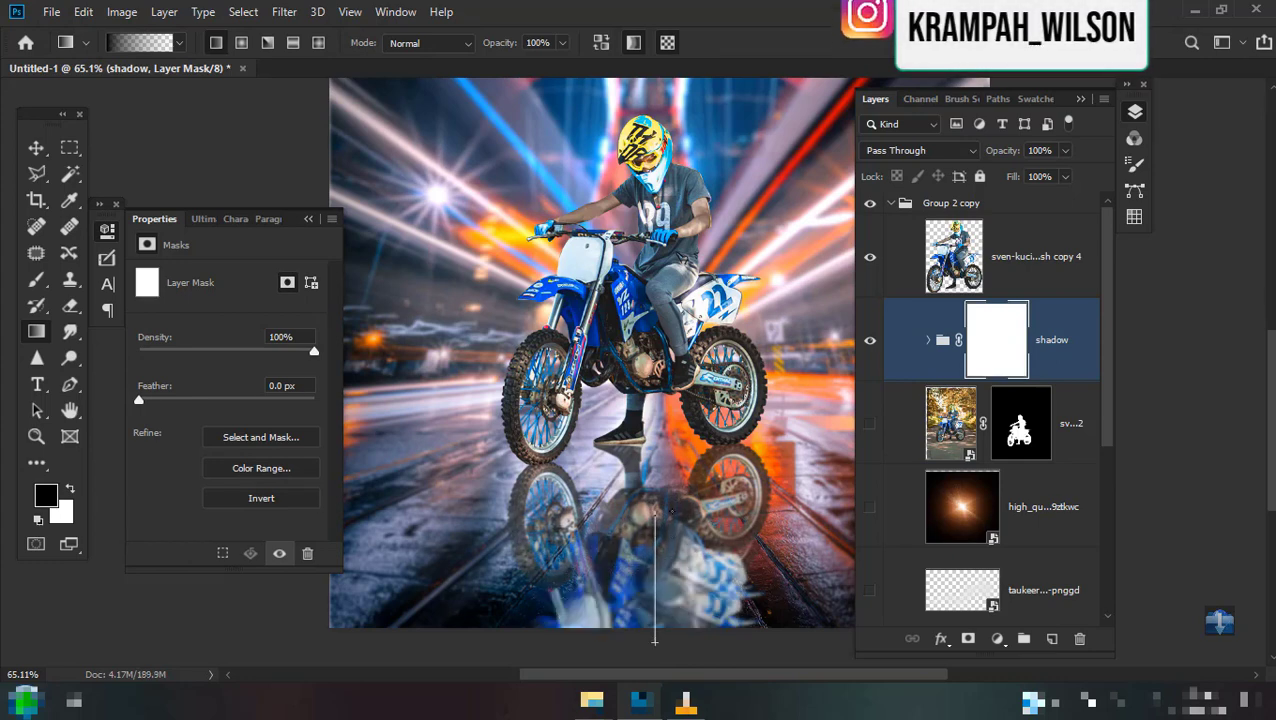
drag(655, 640, 631, 648)
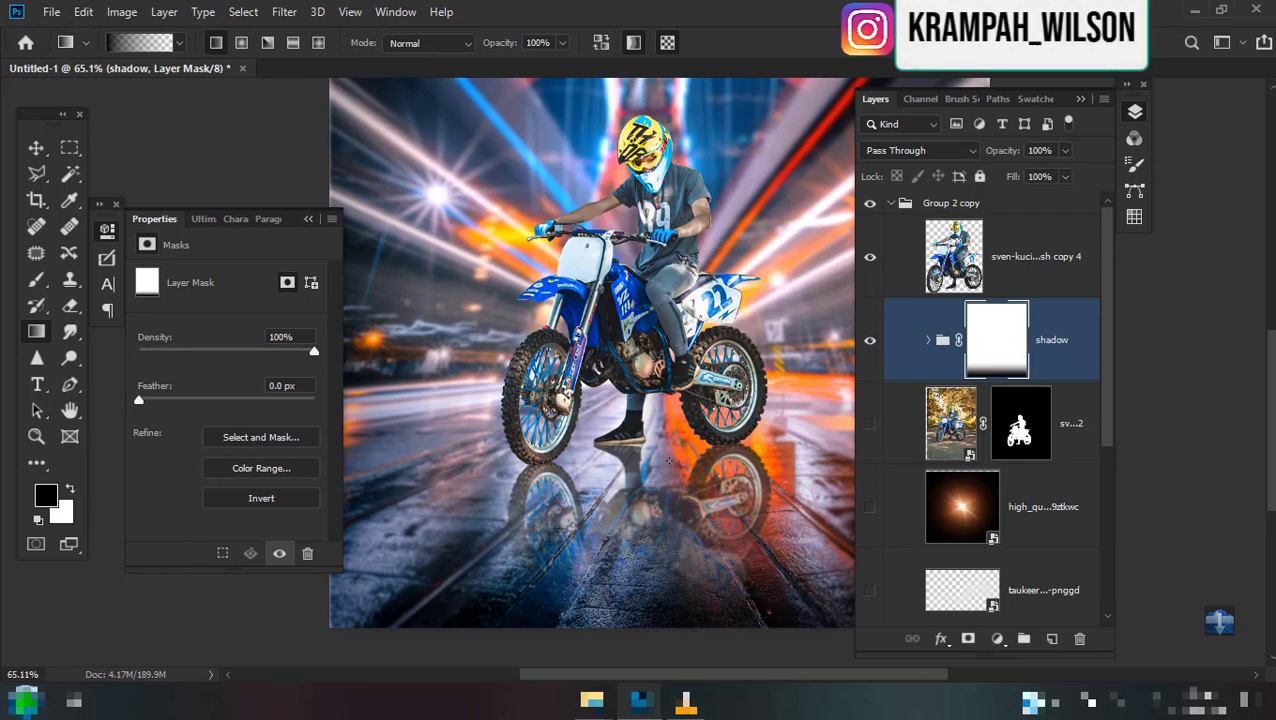
scroll(669, 460, down, 3)
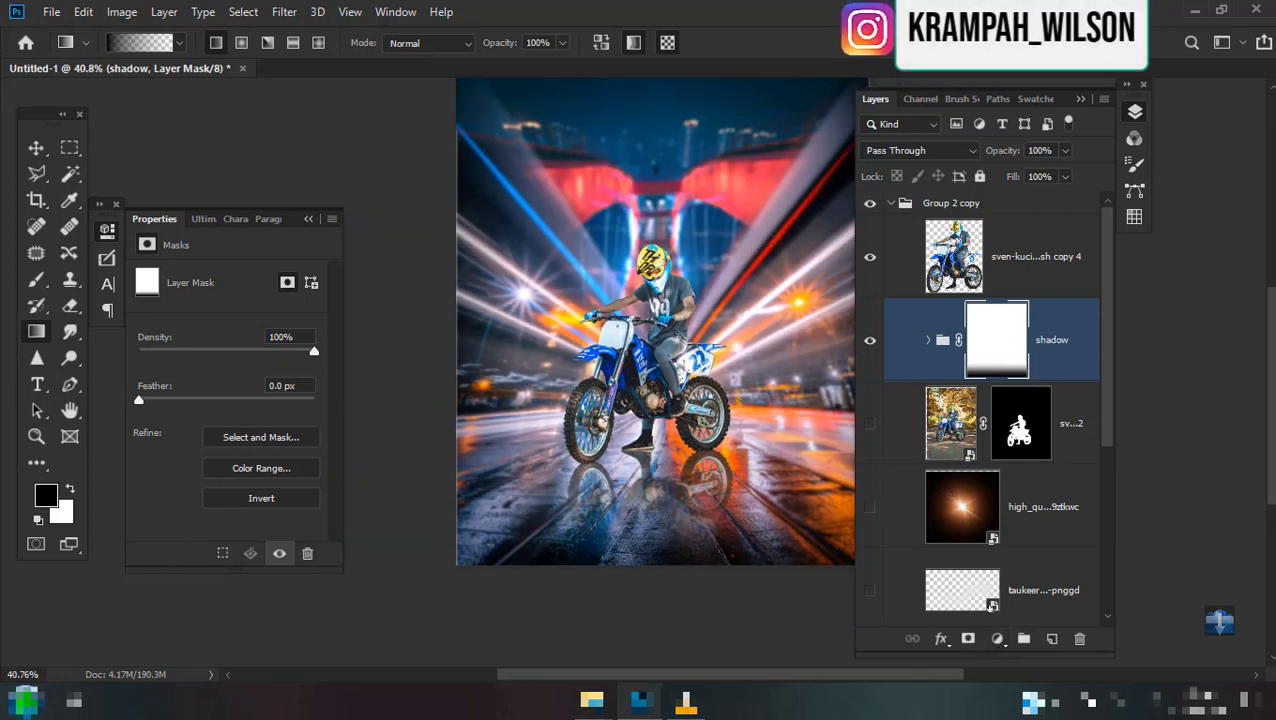
Add a Curves adjustment clipped to the shadow group, pulling the curve down to darken it.
click(994, 638)
click(1076, 398)
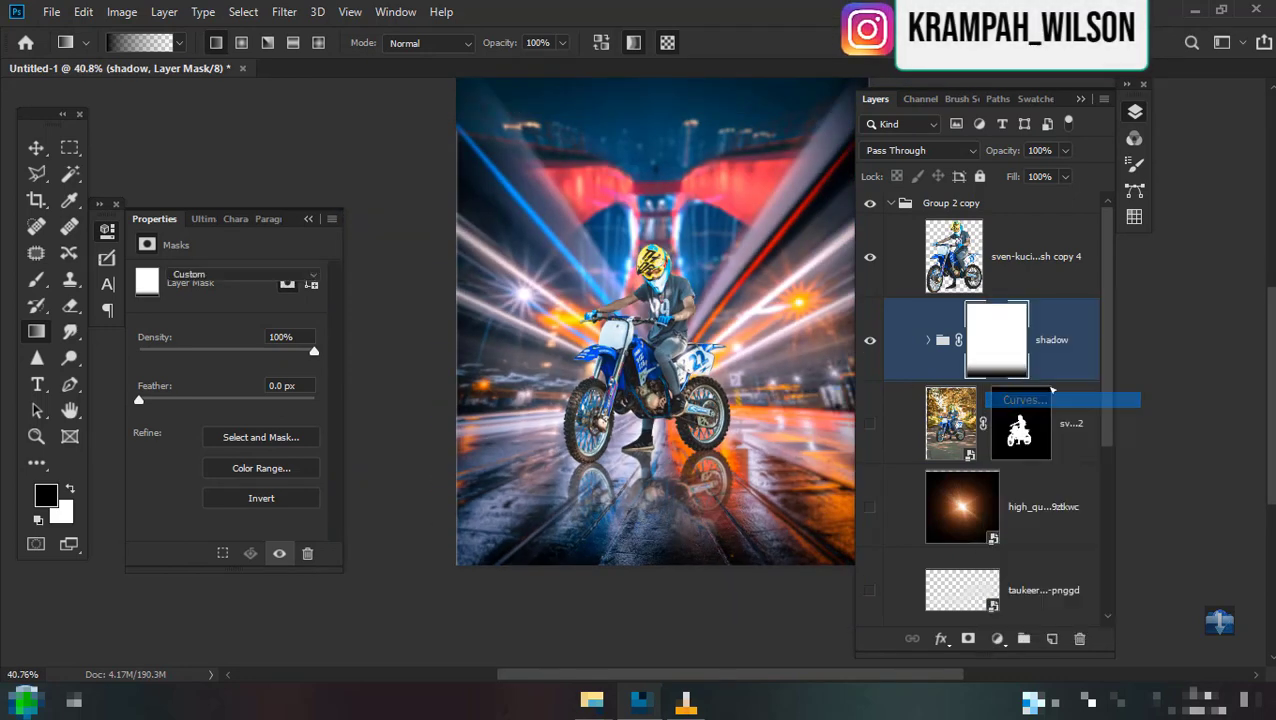
alt+click(1076, 385)
drag(251, 384, 251, 409)
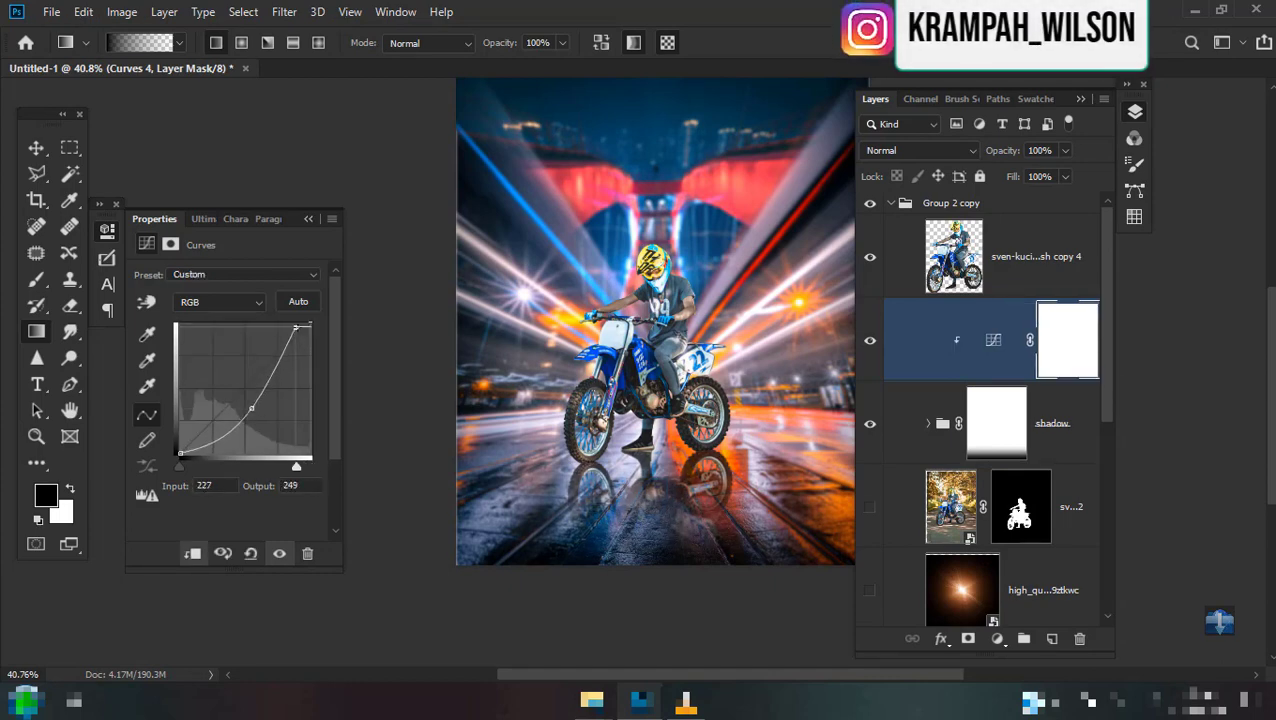
drag(296, 328, 310, 325)
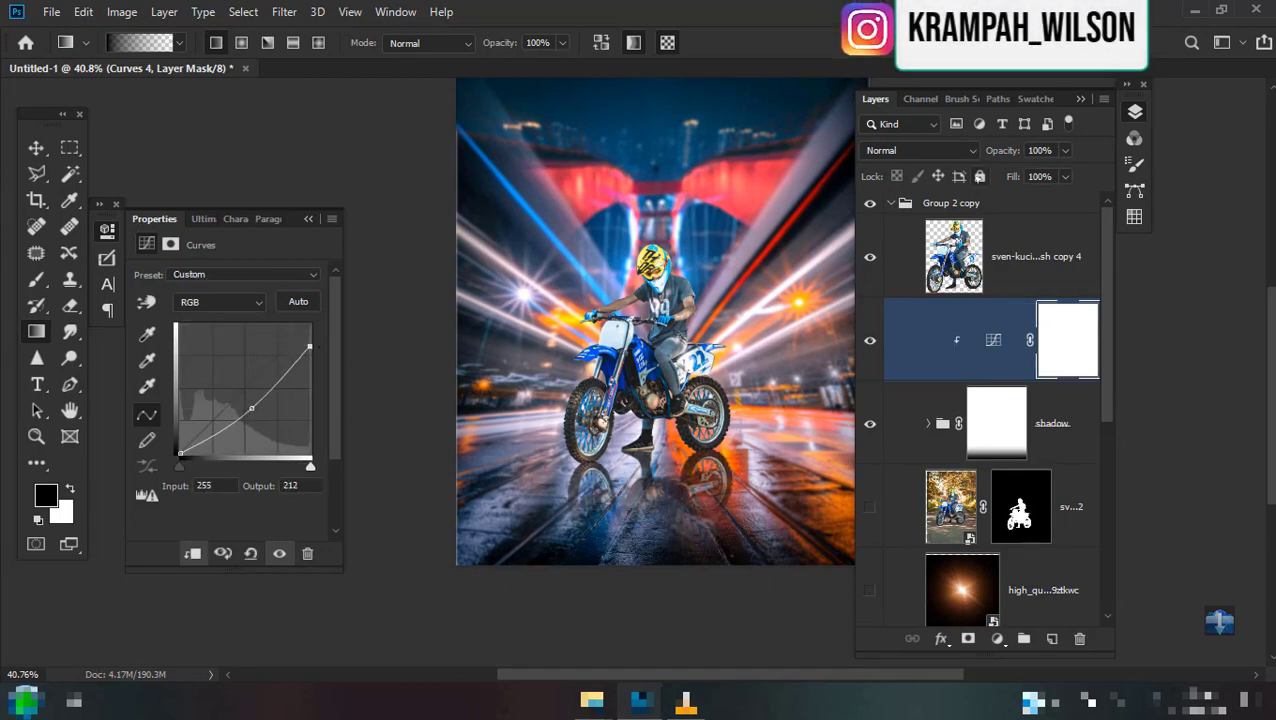
Lower the shadow group's opacity to soften the reflection.
click(977, 402)
drag(1003, 150, 999, 163)
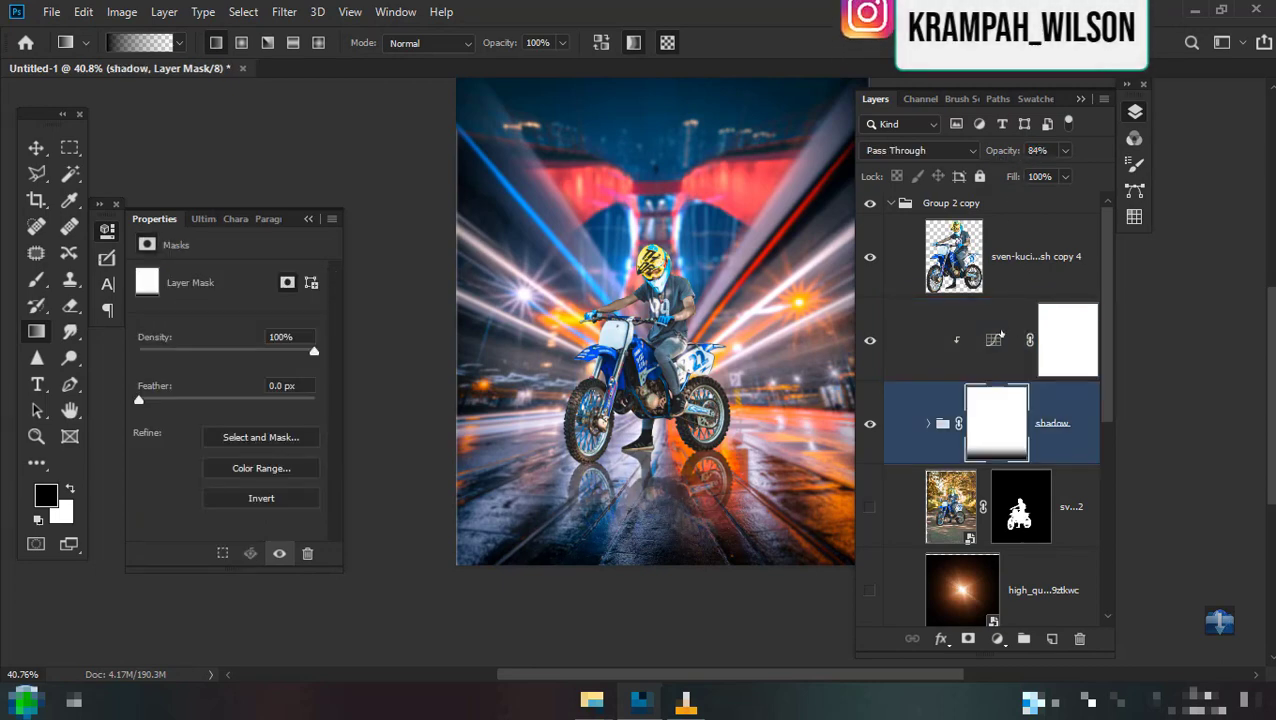
click(1001, 335)
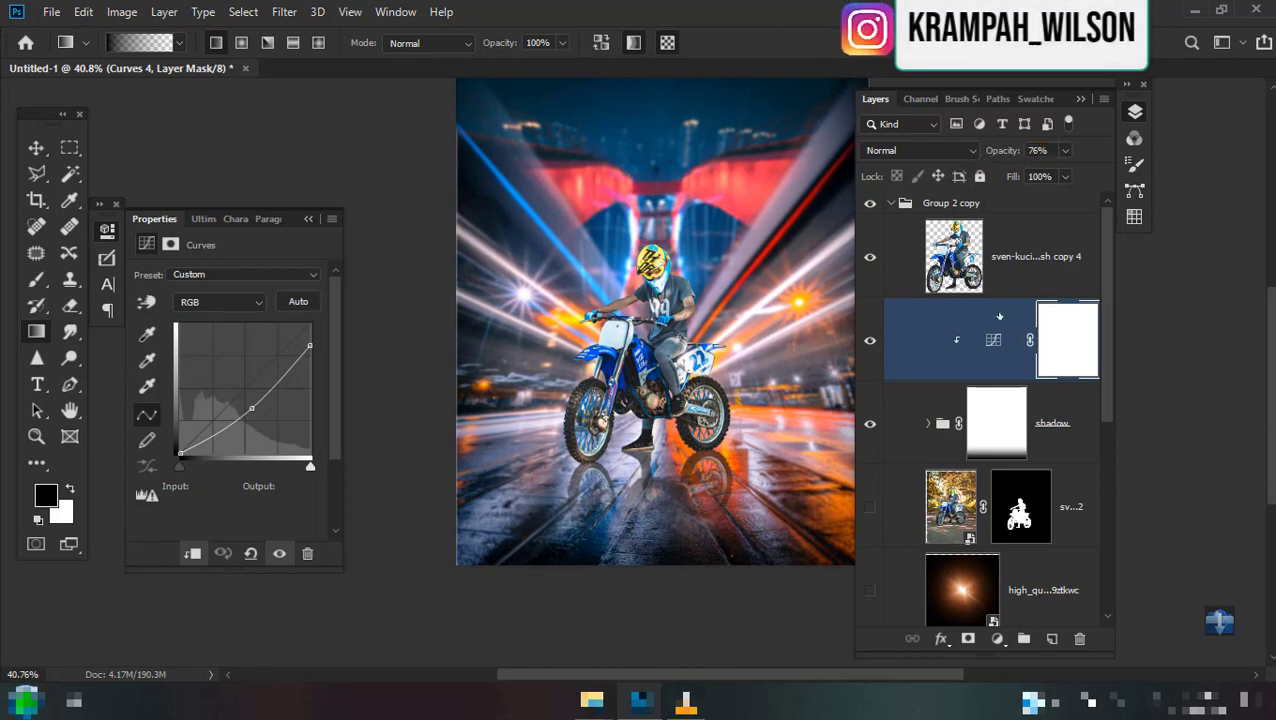
click(1016, 482)
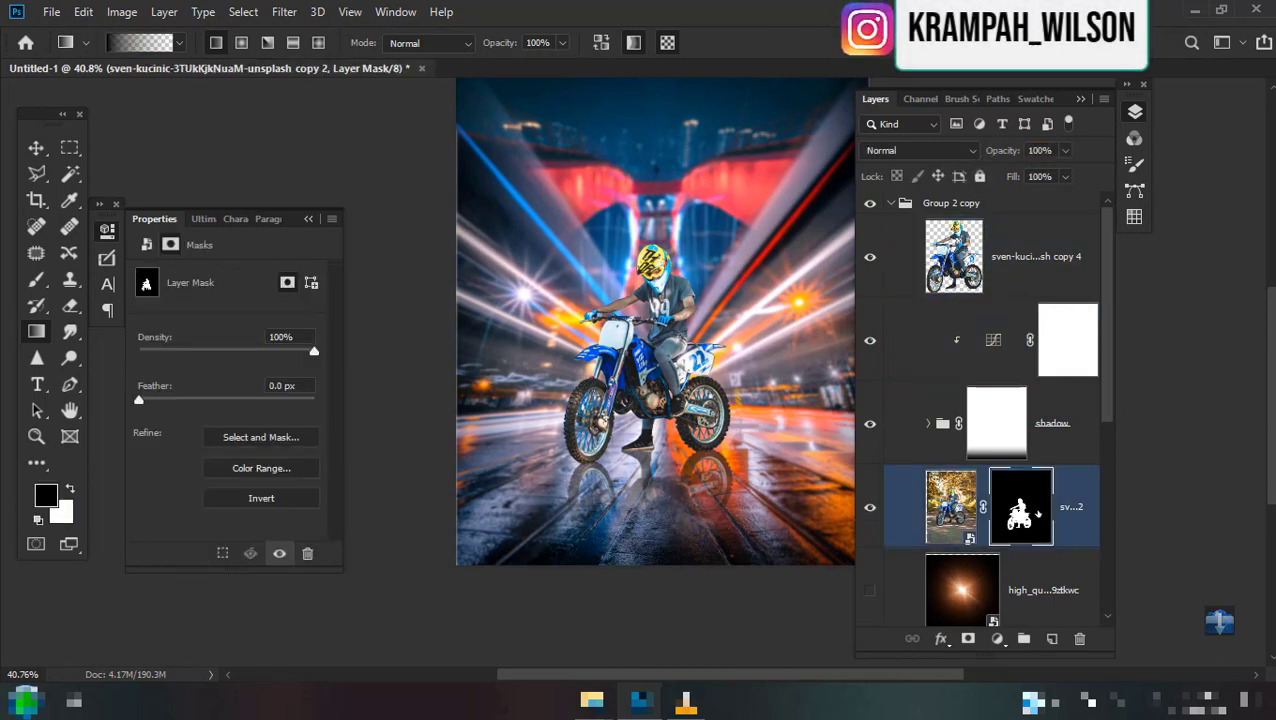
Delete the photo layer's mask, set it to Overlay, and give it a black mask.
right_click(1015, 505)
click(1060, 371)
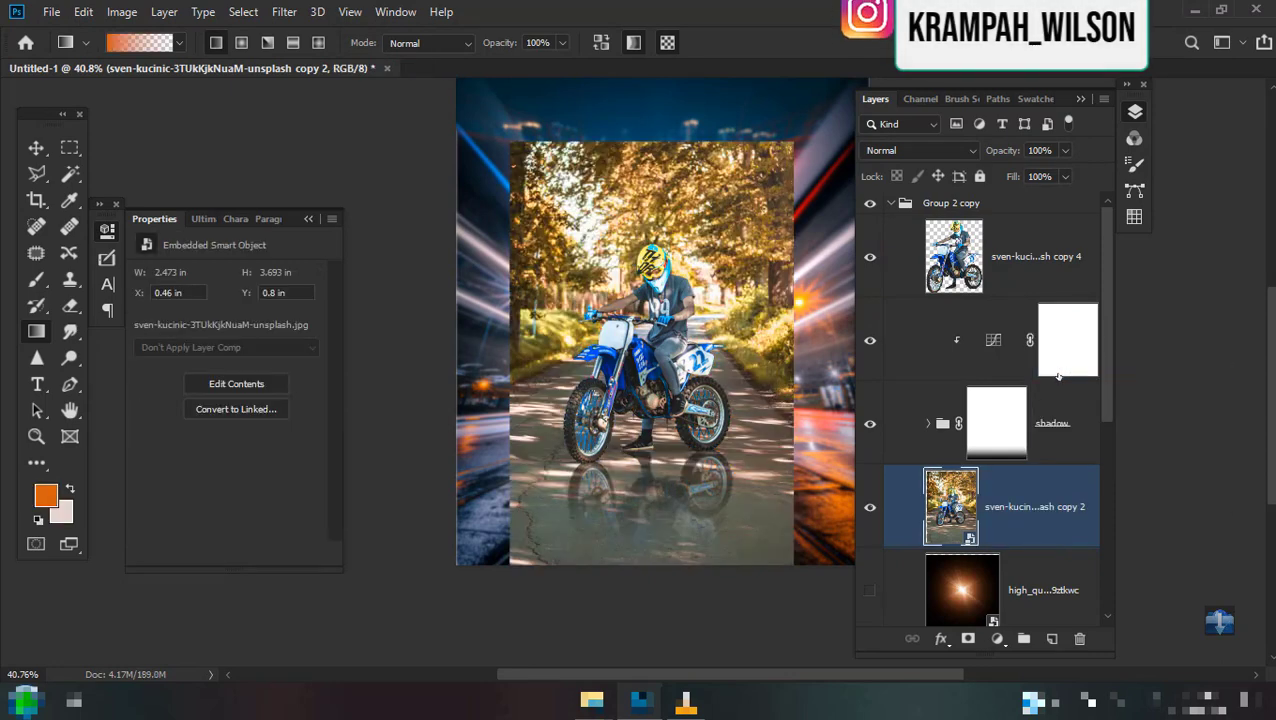
click(933, 153)
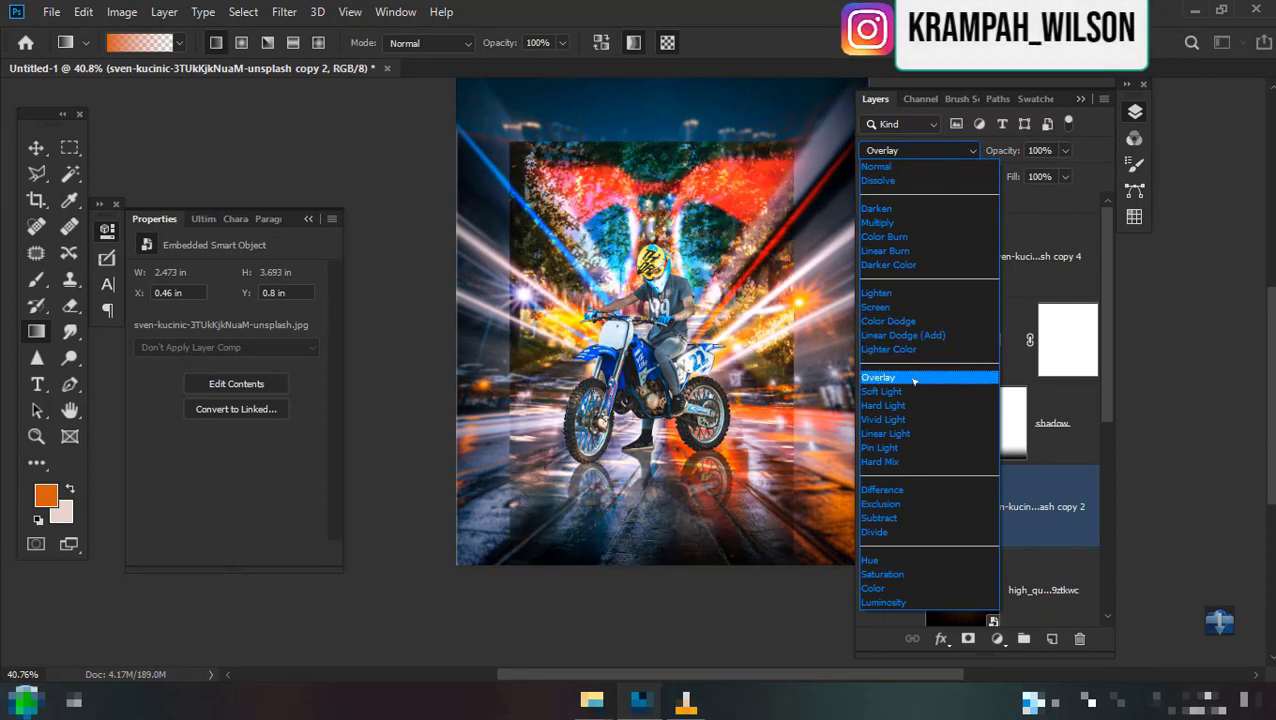
click(913, 379)
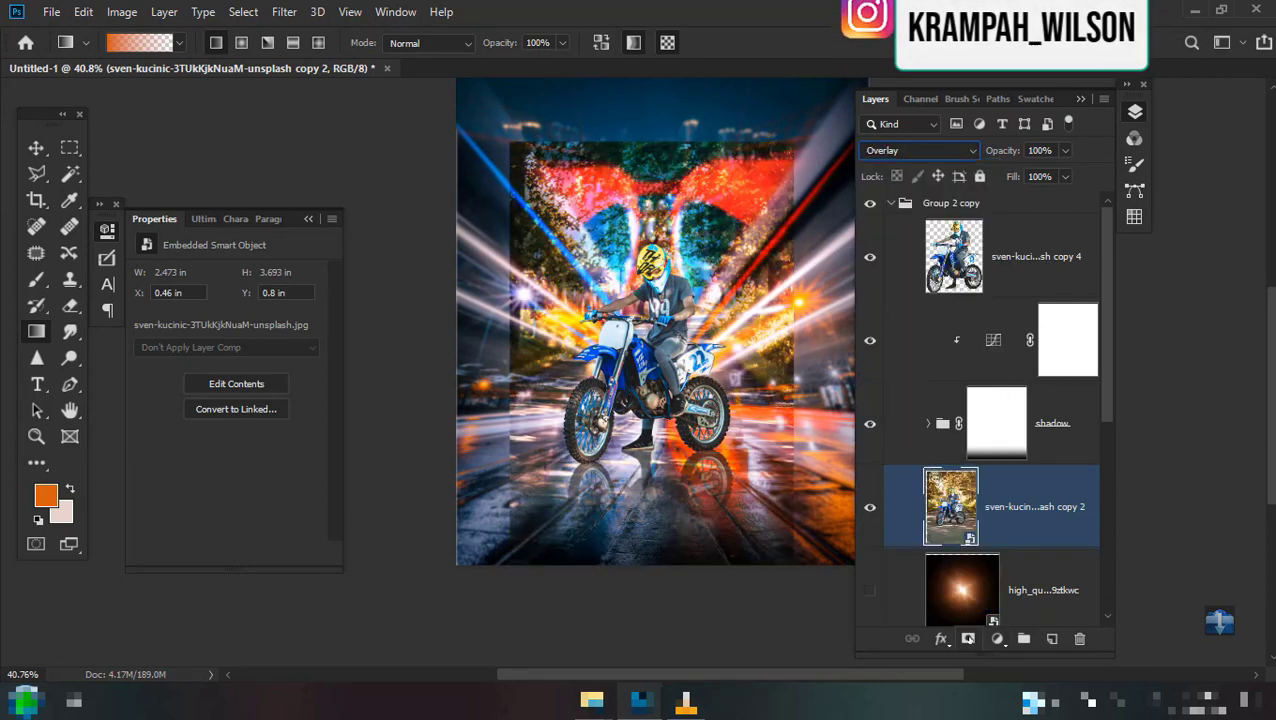
alt+click(968, 638)
Paint white at 53% with a soft brush to reveal the glow beneath the bike.
scroll(636, 399, up, 2)
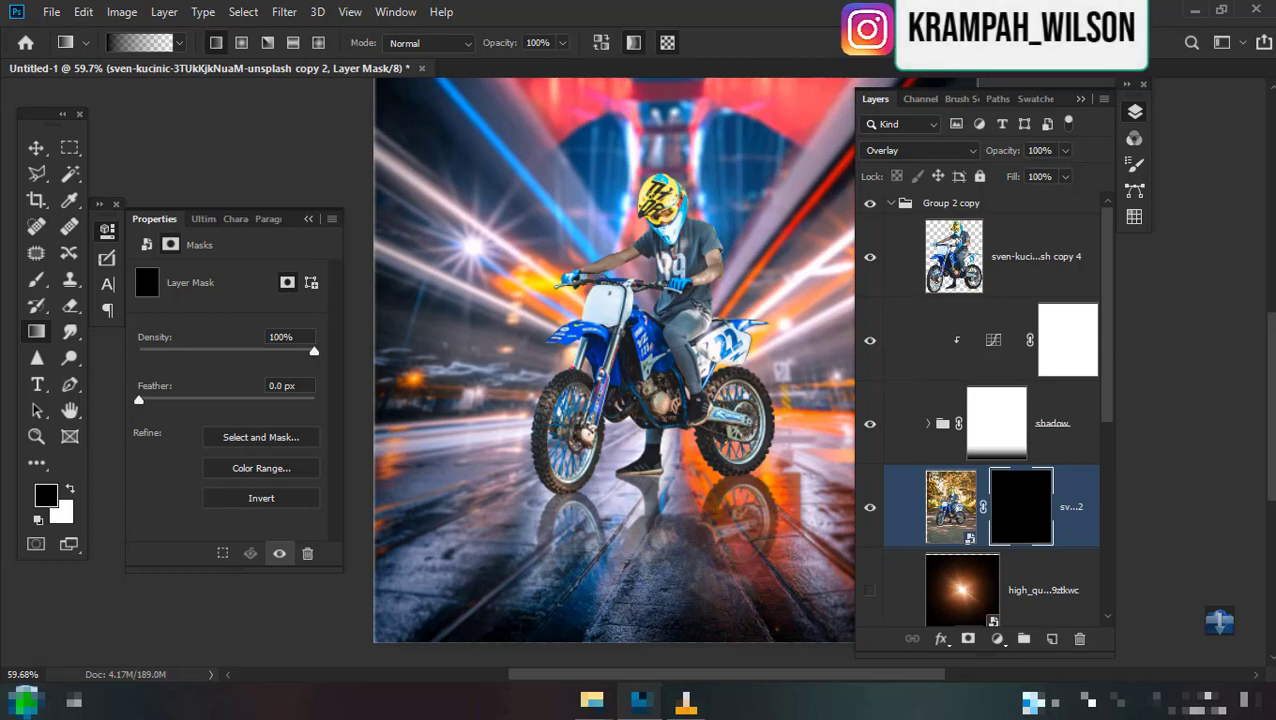
key(b)
right_click(771, 351)
click(722, 314)
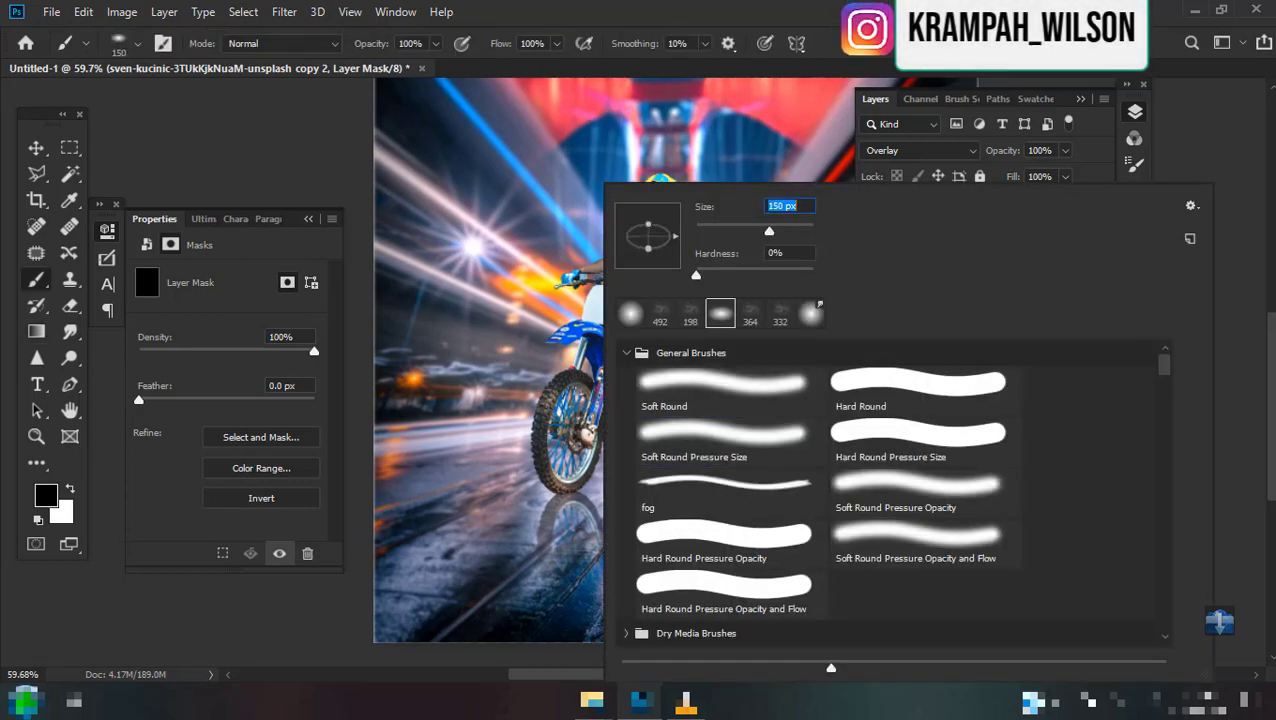
key(Return)
key(5)
key(3)
key(x)
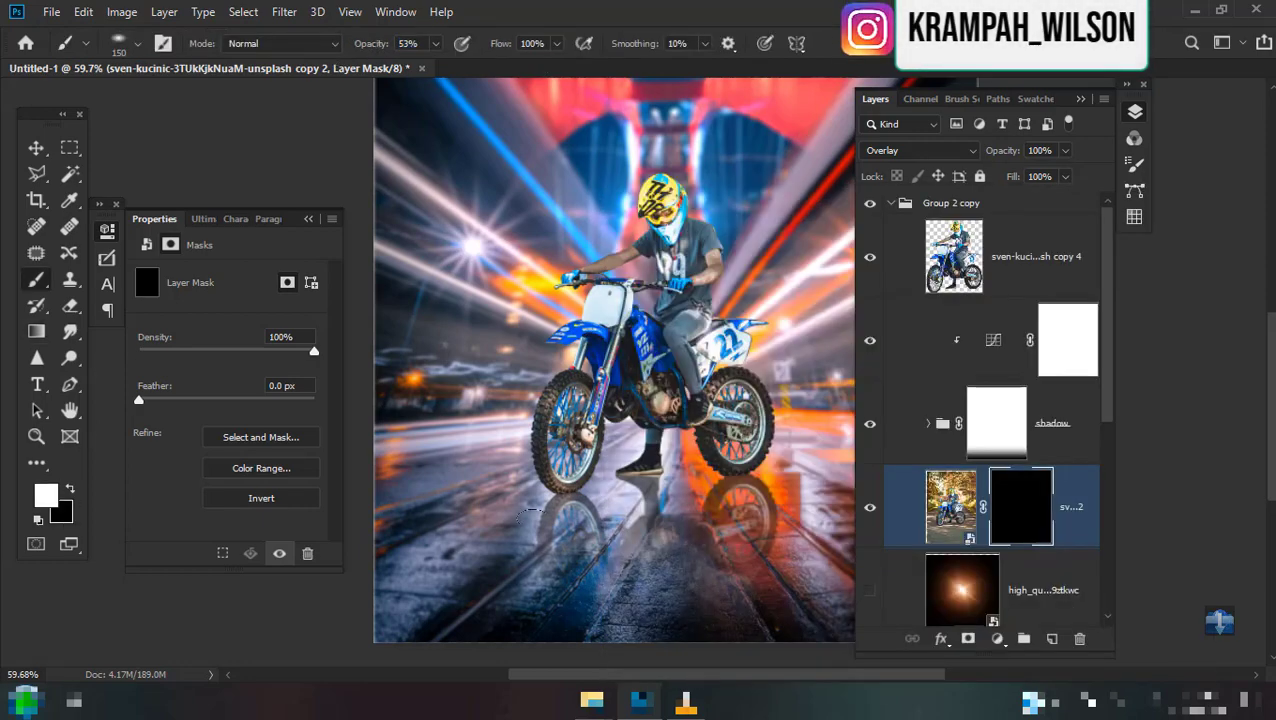
scroll(548, 485, up, 3)
drag(785, 470, 720, 490)
scroll(720, 490, right, 5)
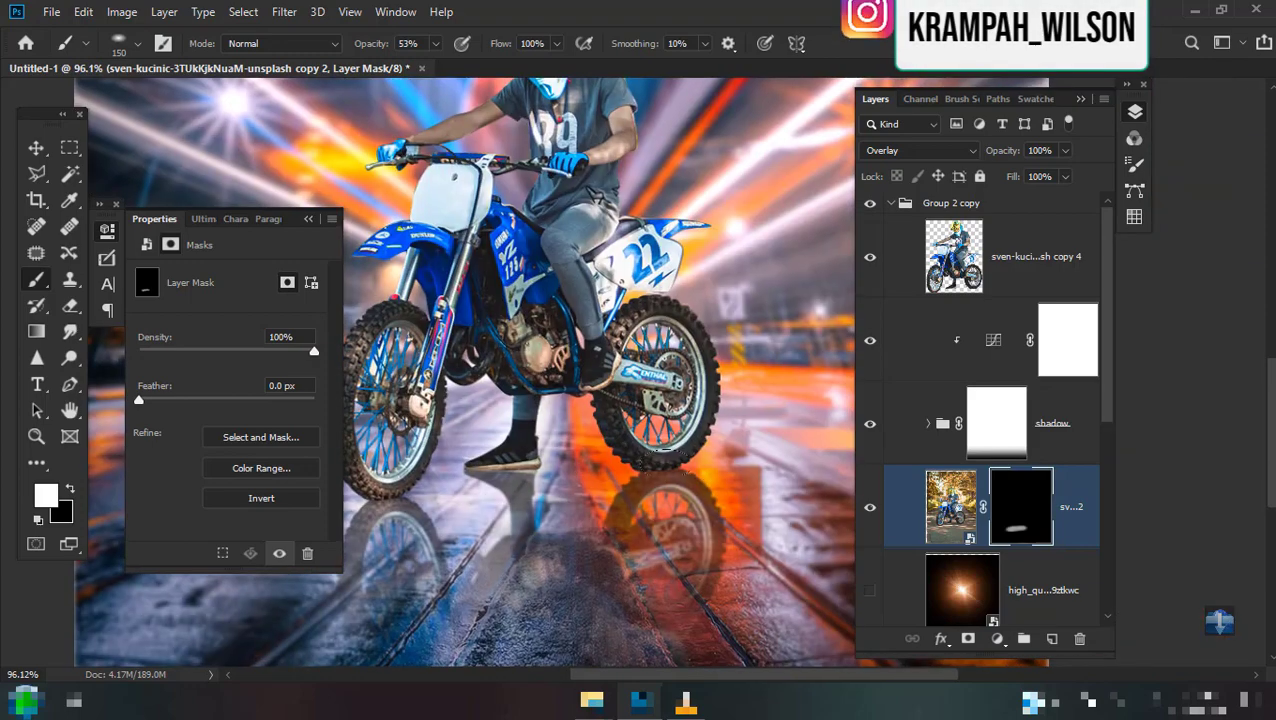
scroll(455, 487, left, 5)
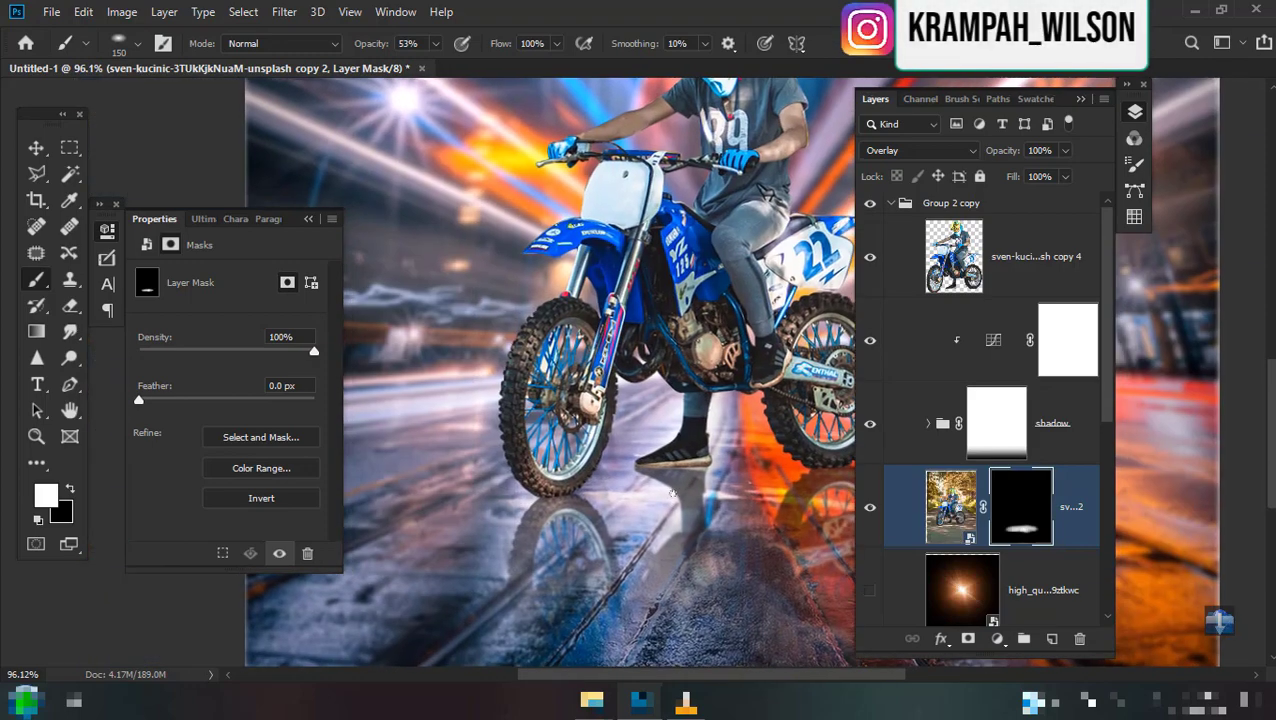
scroll(790, 497, right, 3)
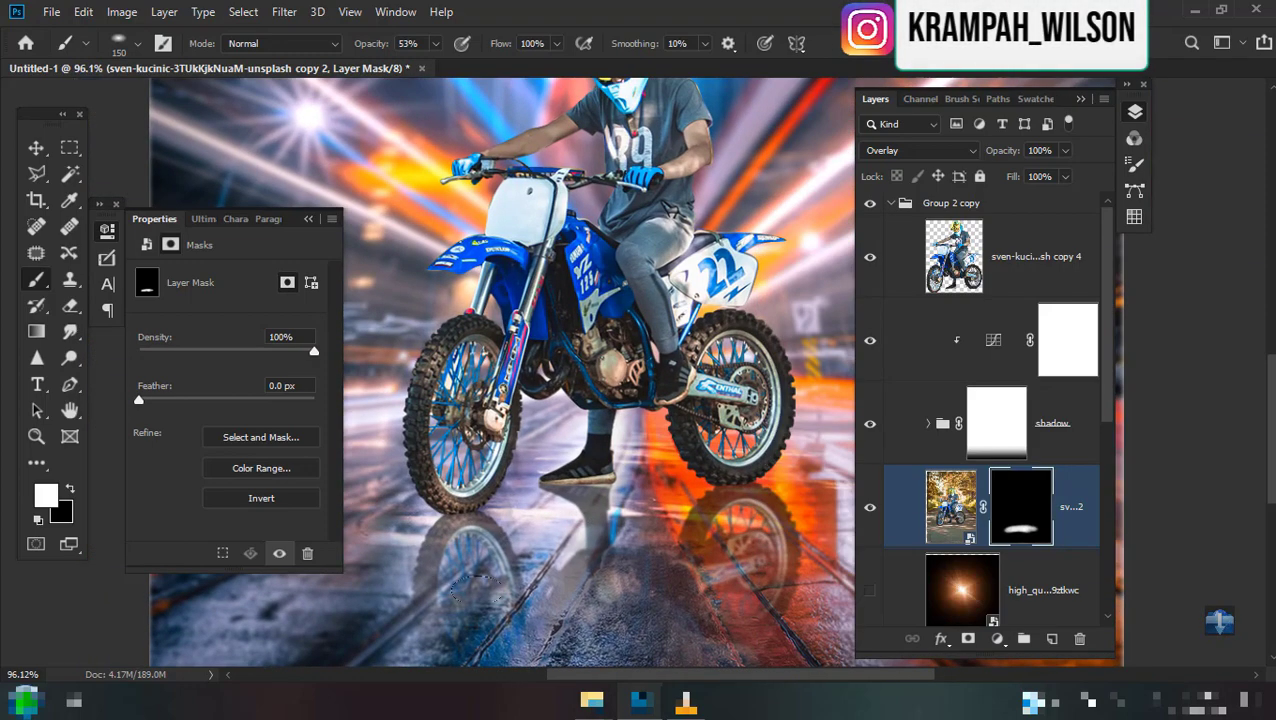
key(ctrl+0)
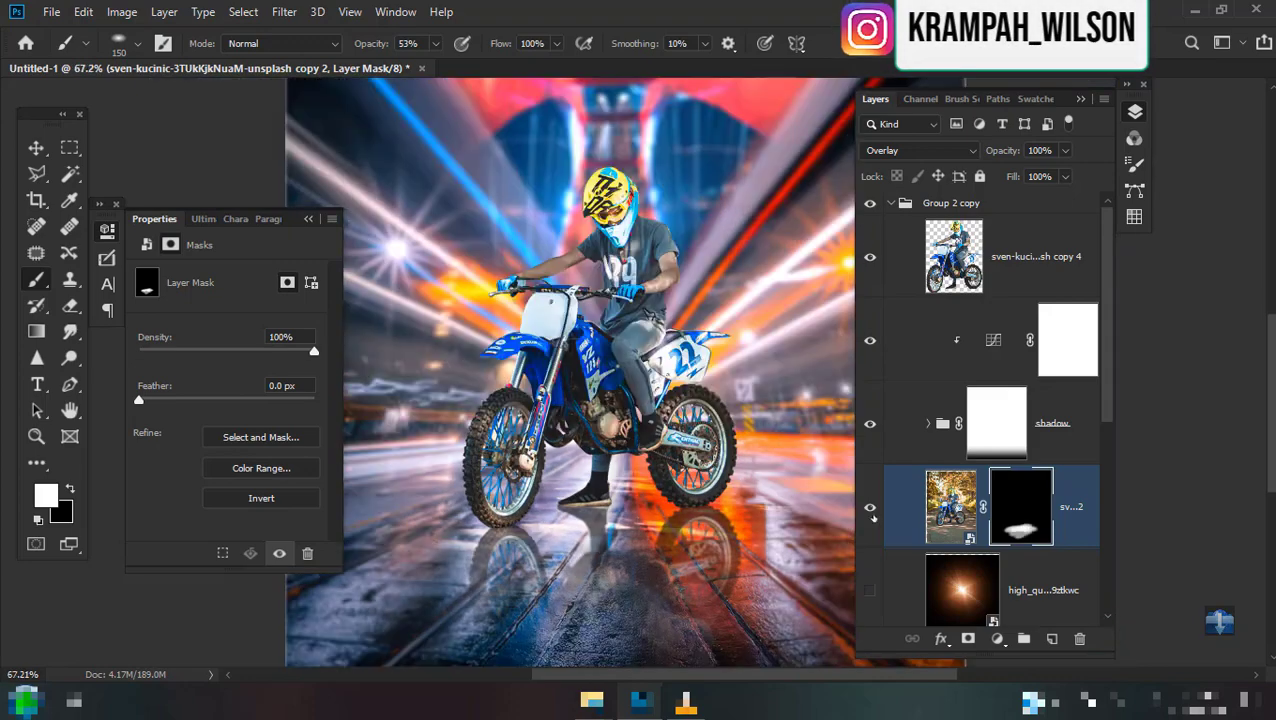
Add a Levels adjustment clipped to the rider with midtones 0.65 and output black 13.
click(1040, 256)
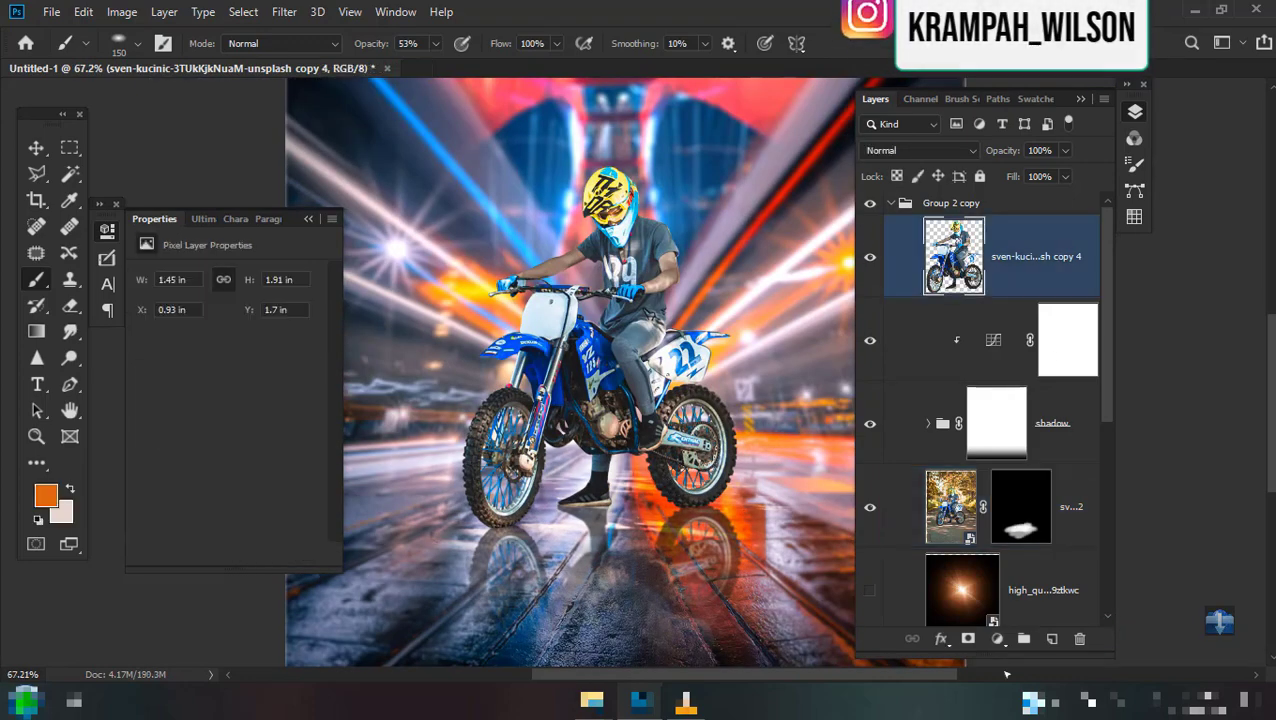
click(997, 638)
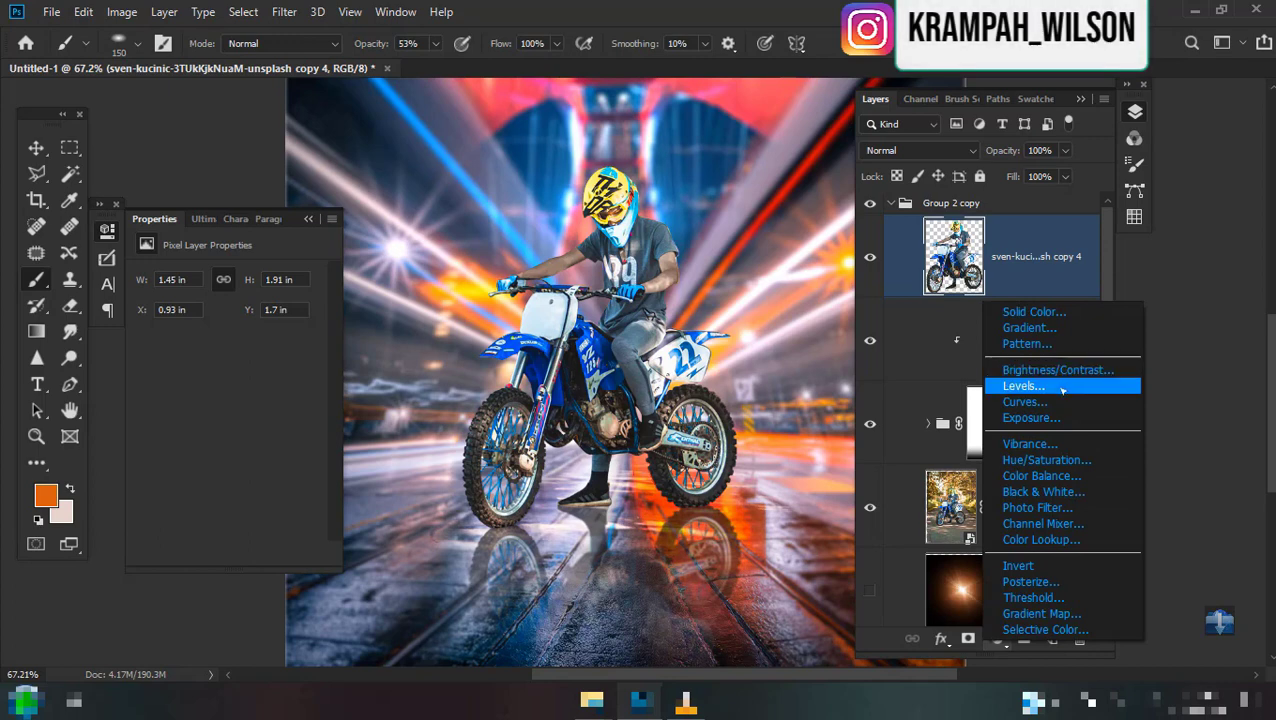
click(1040, 385)
alt+click(1045, 292)
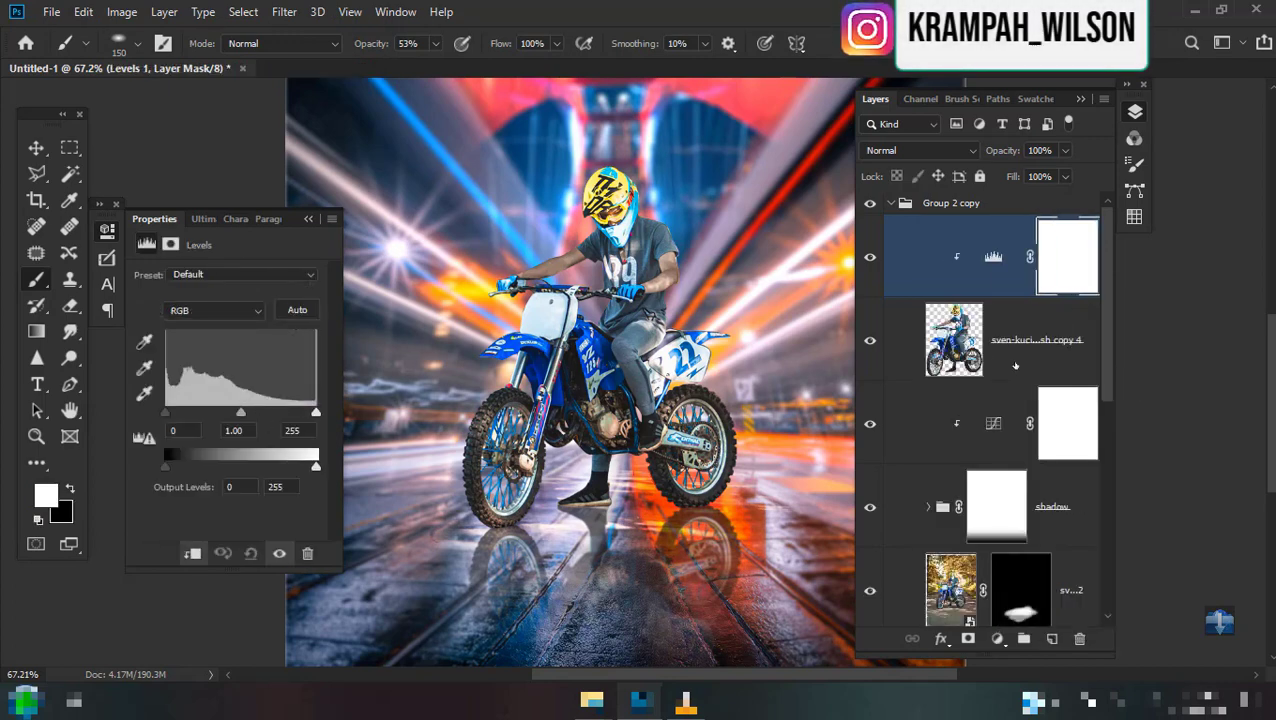
mouse_move(240, 412)
mouse_down()
mouse_move(266, 423)
mouse_move(260, 412)
mouse_up()
drag(166, 466, 173, 480)
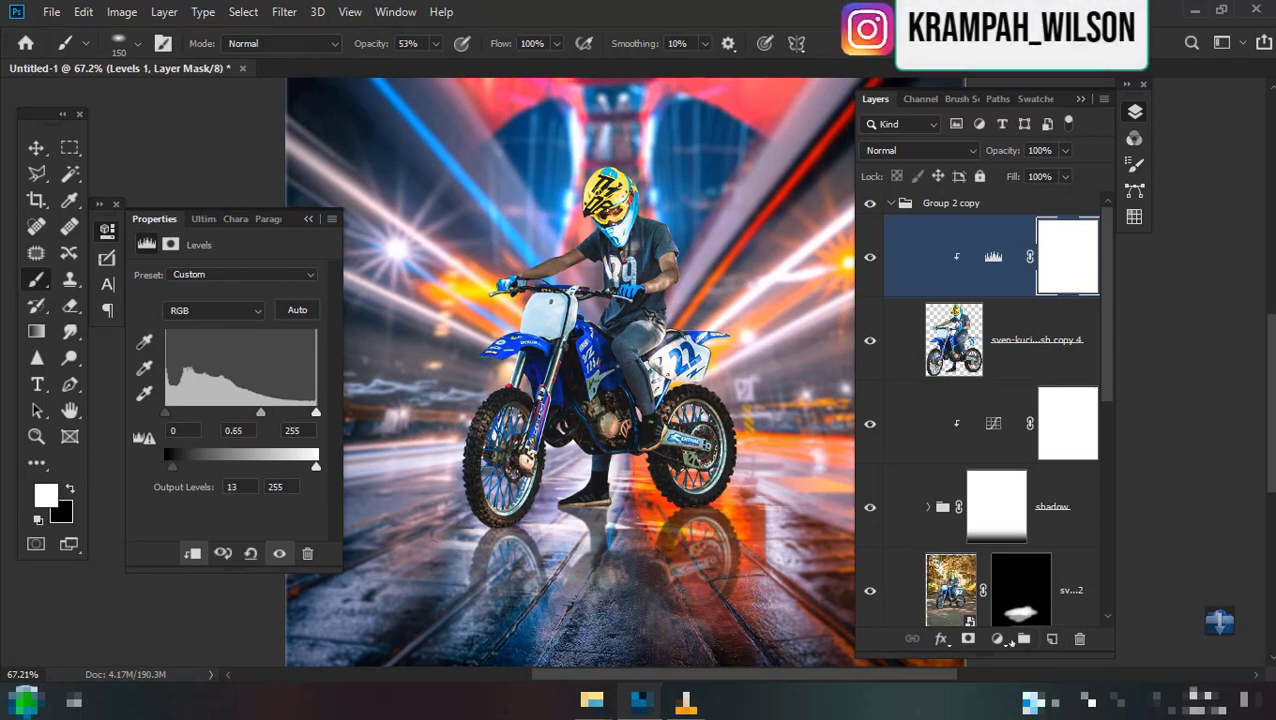
Open the adjustment layer list, undoing an accidentally added extra Levels layer.
click(1008, 642)
click(1070, 390)
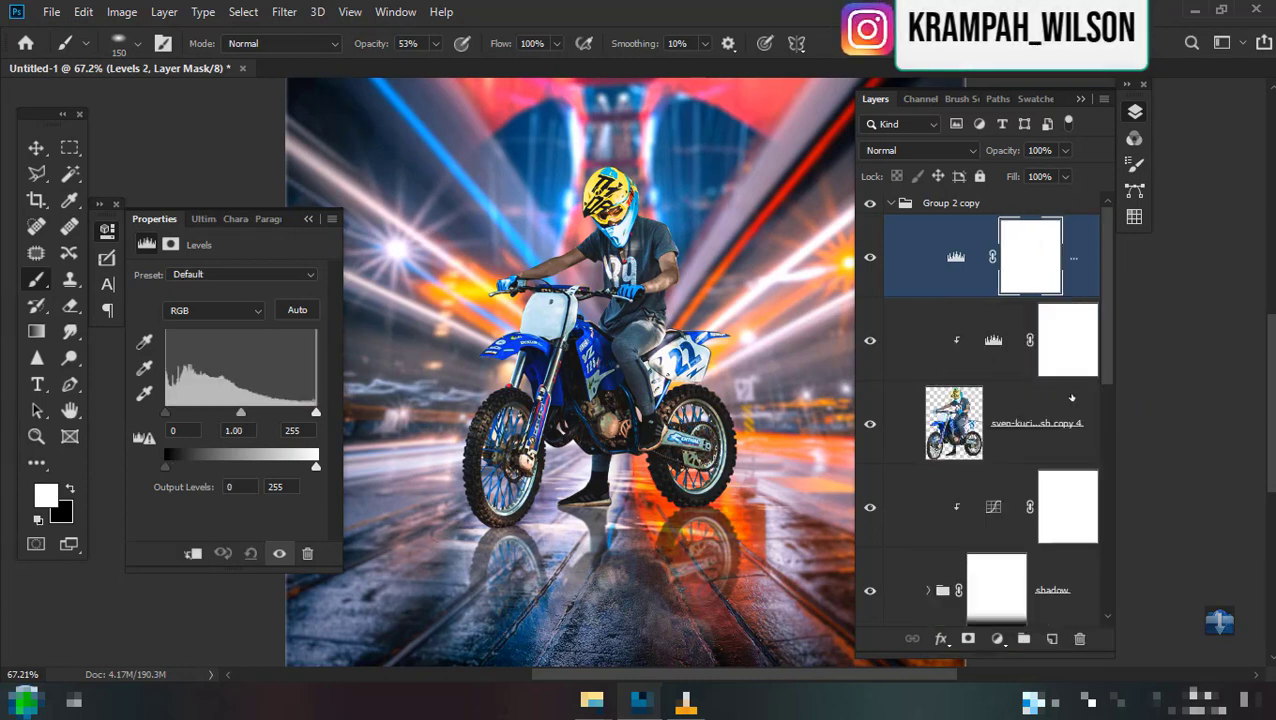
key(ctrl+z)
Add a Curves adjustment with the top-right point pulled down to output 100.
click(997, 638)
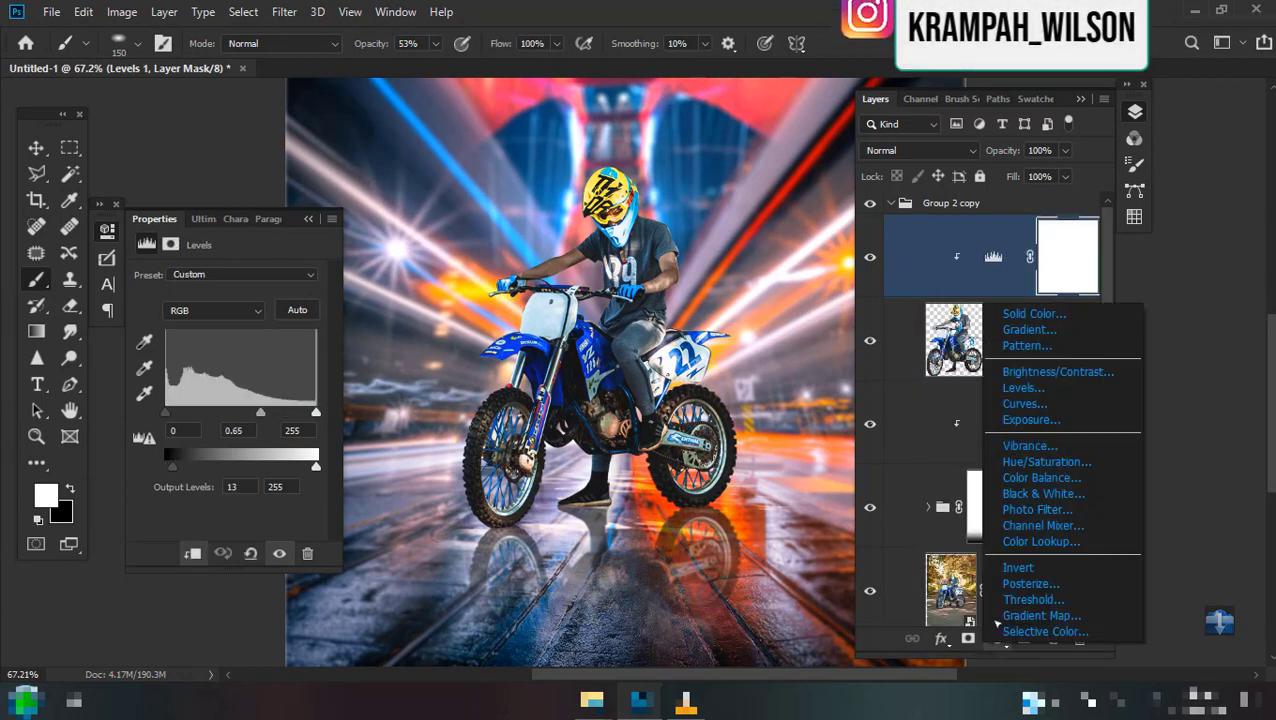
click(1045, 404)
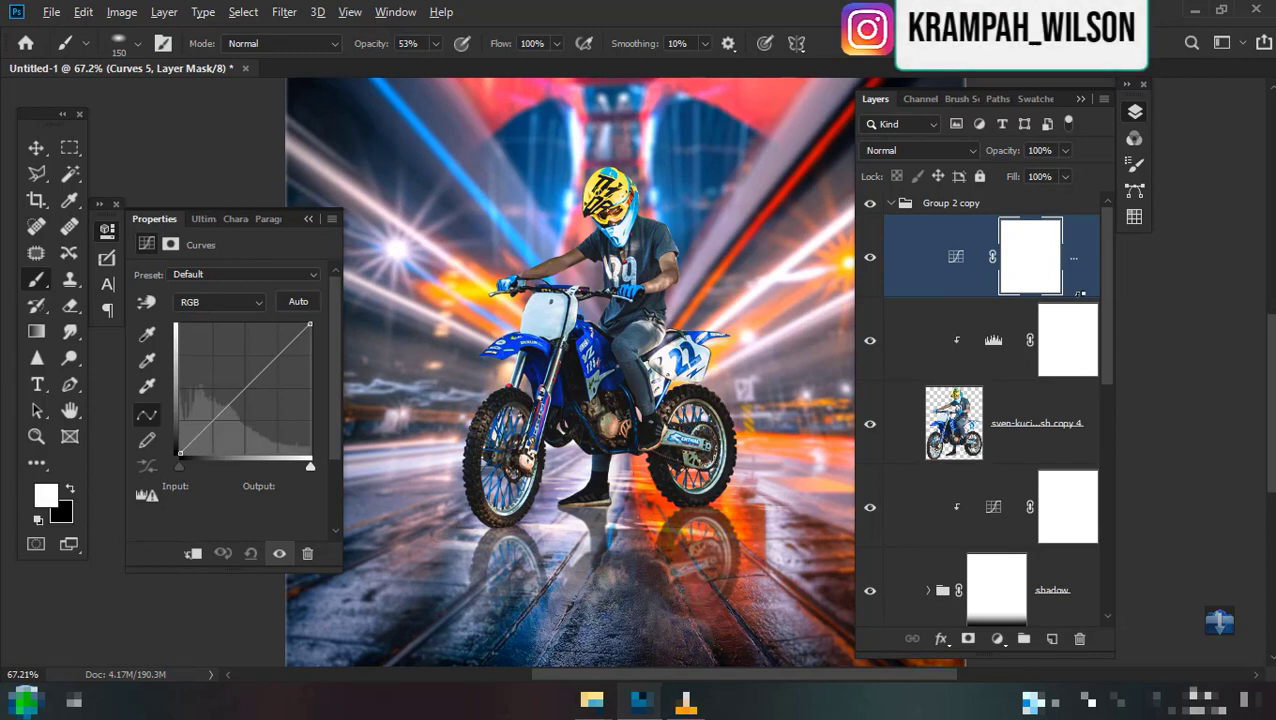
drag(310, 326, 331, 403)
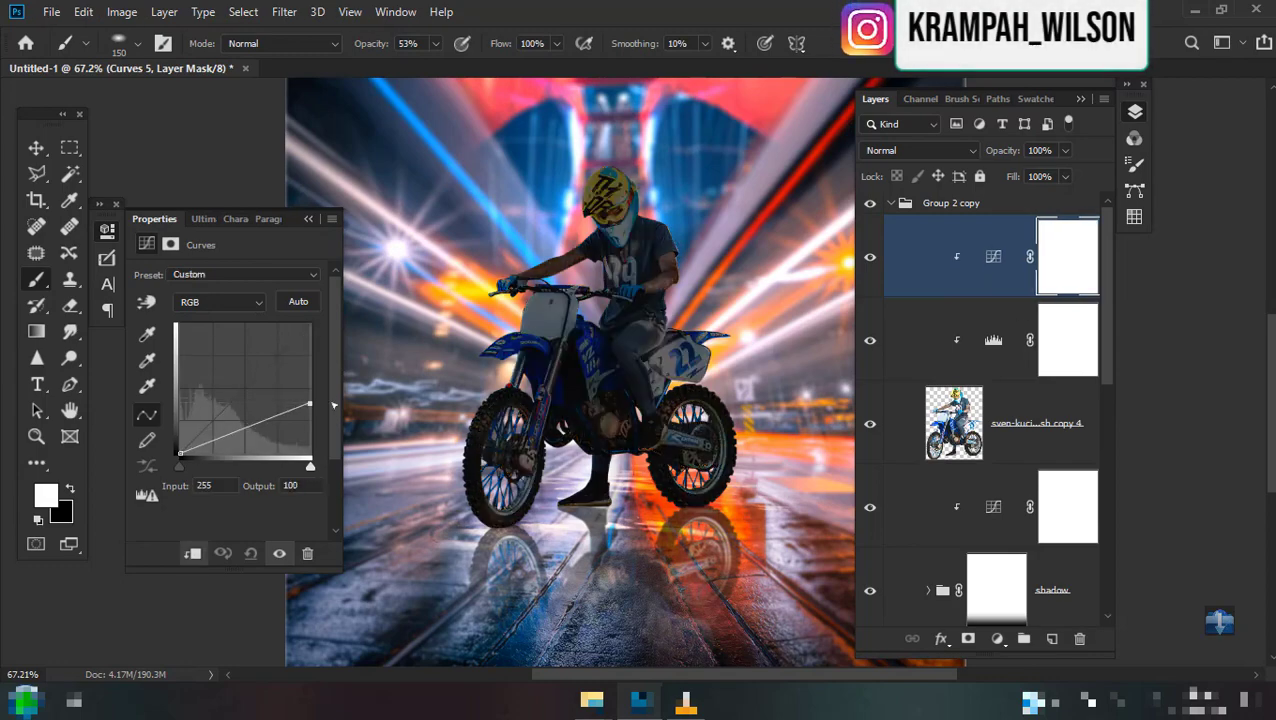
With a size 87 black soft brush, mask the darkening off the helmet, arms, torso and leg.
scroll(630, 310, up, 3)
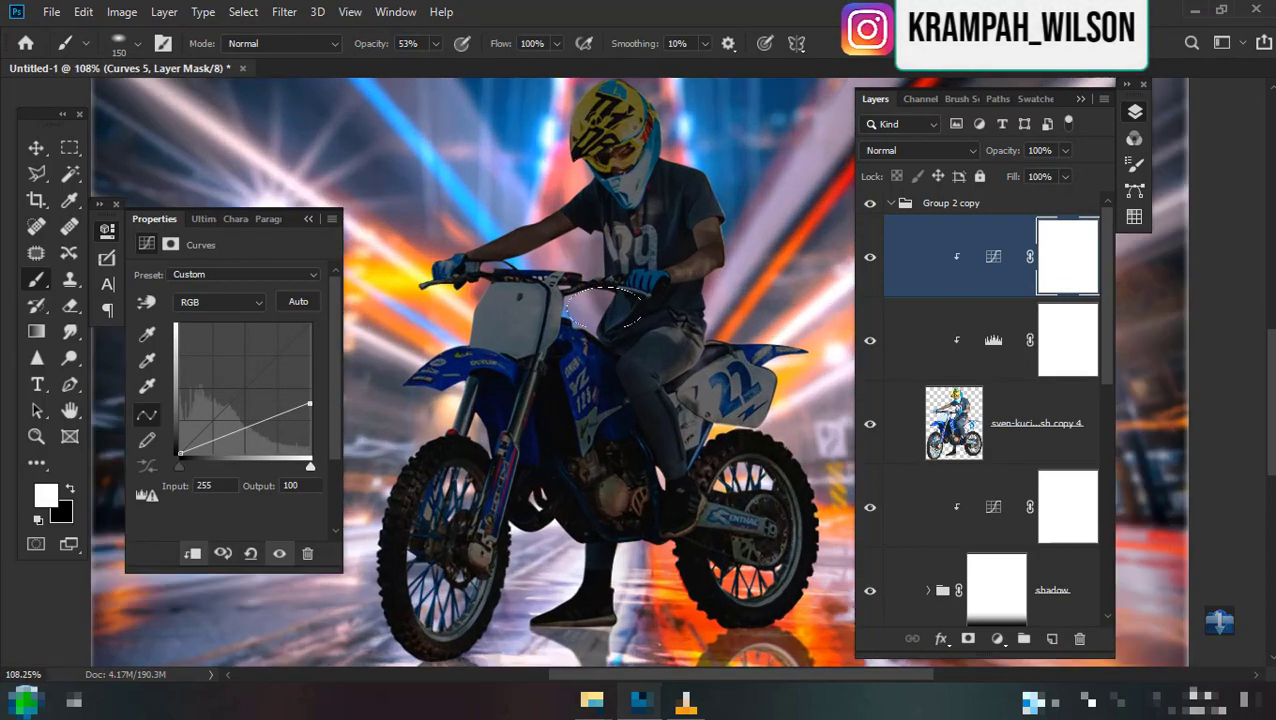
scroll(630, 310, up, 2)
right_click(628, 188)
click(802, 205)
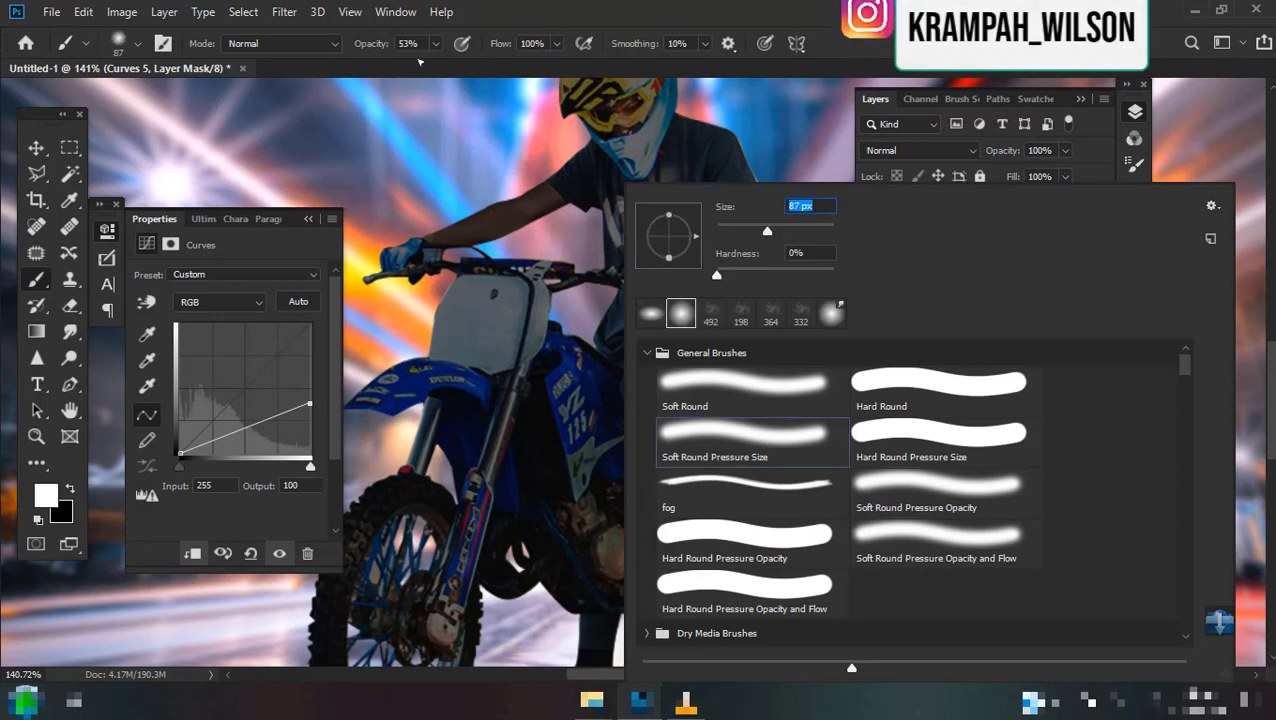
text(87)
click(366, 46)
scroll(592, 137, down, 2)
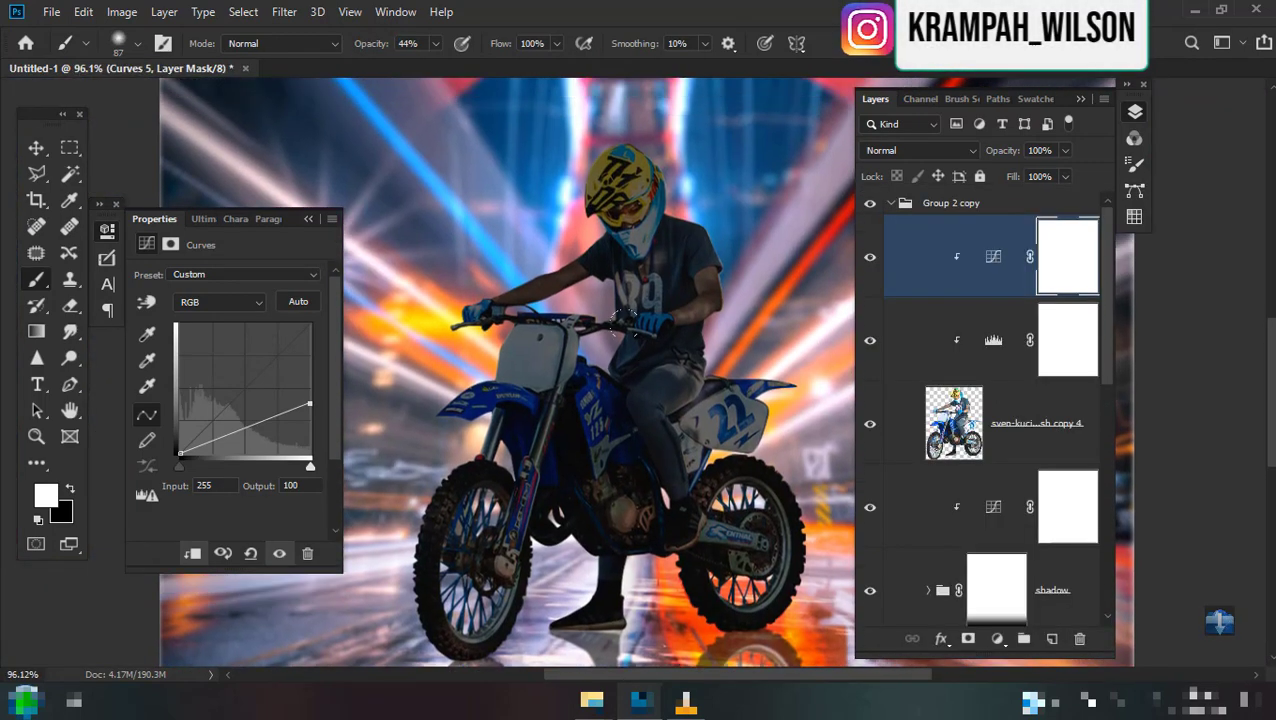
key(x)
drag(620, 185, 632, 295)
drag(545, 315, 550, 340)
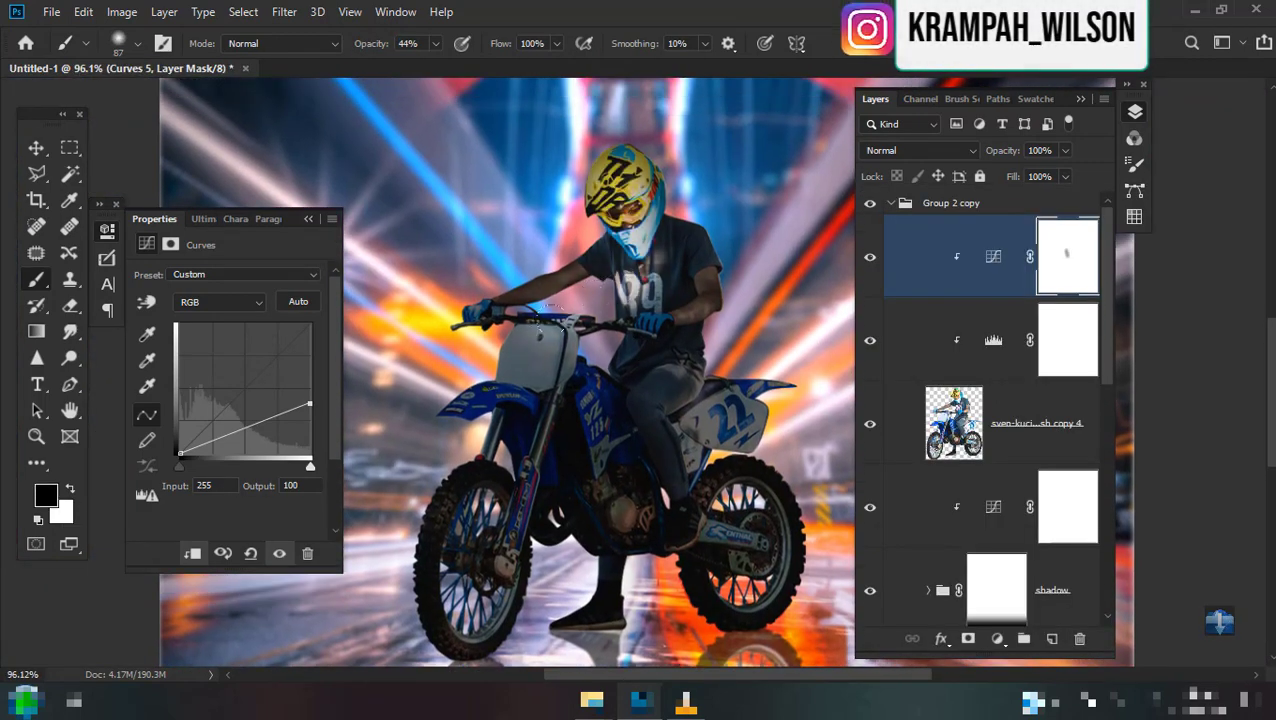
drag(640, 250, 670, 320)
mouse_move(700, 250)
mouse_down()
mouse_move(648, 430)
mouse_move(530, 470)
mouse_move(720, 470)
mouse_move(710, 550)
mouse_up()
Continue masking over the legs, engine, tank, front wheel, fork and helmet.
drag(660, 420, 615, 345)
drag(540, 360, 510, 290)
drag(640, 290, 645, 230)
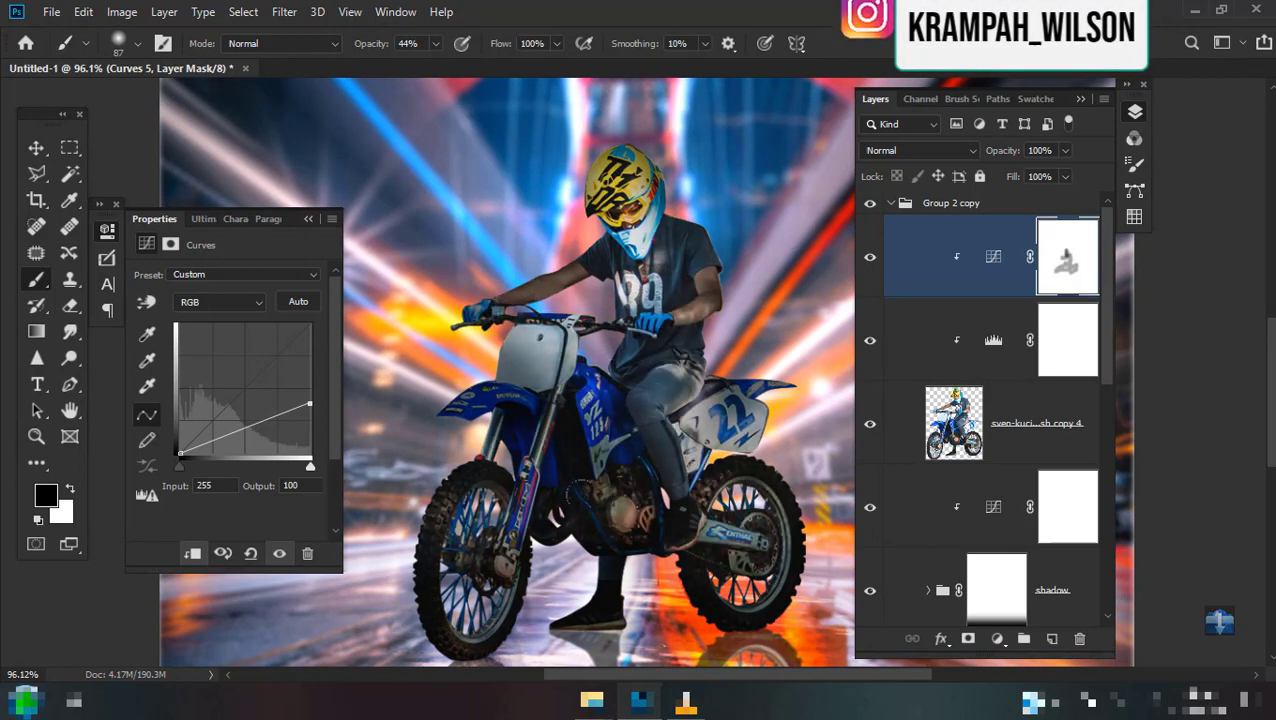
drag(630, 510, 708, 515)
drag(600, 618, 510, 500)
drag(540, 380, 450, 560)
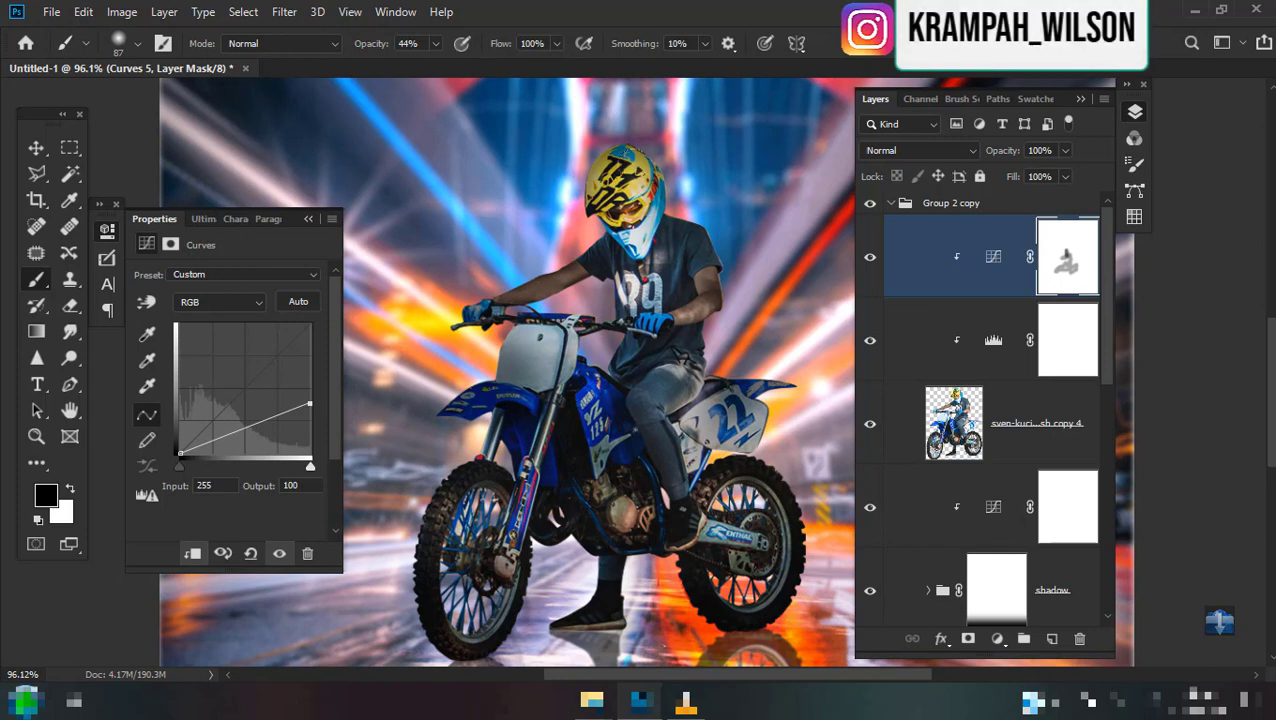
drag(640, 160, 645, 215)
drag(600, 160, 600, 220)
drag(600, 400, 625, 515)
drag(700, 388, 690, 475)
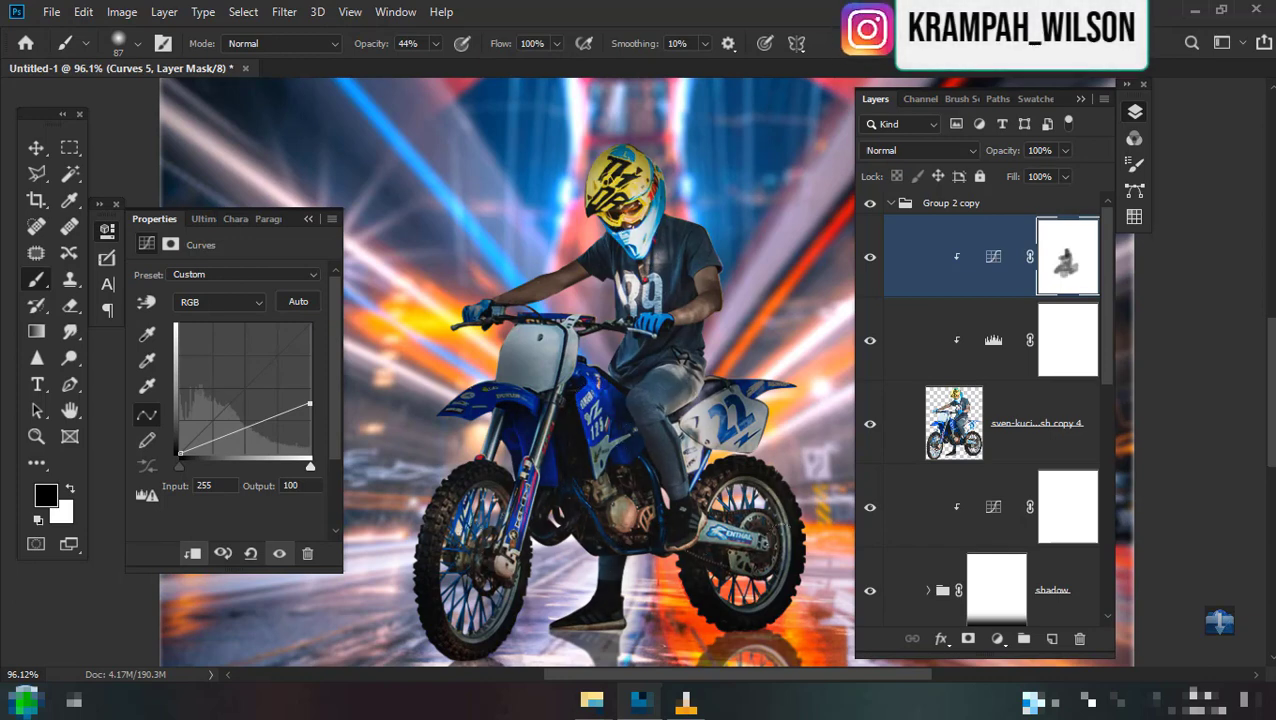
drag(540, 335, 460, 430)
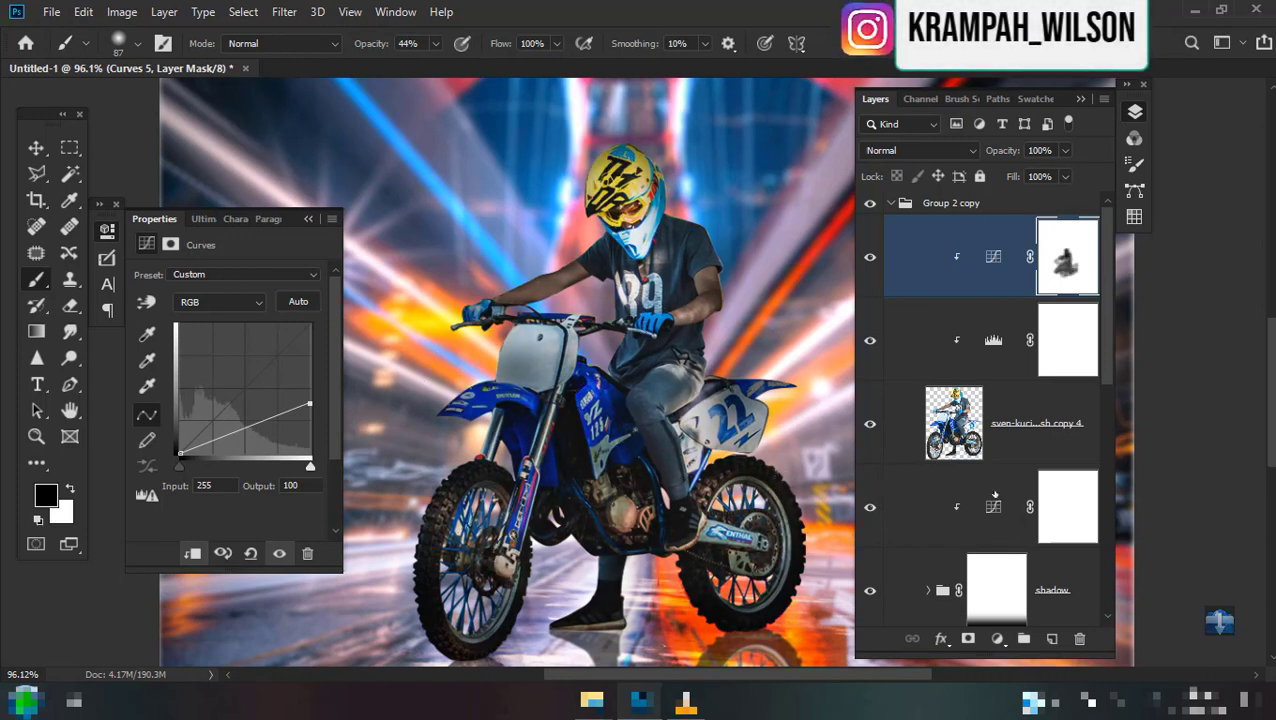
Load the rider's outline, contract it by 2 px, invert it, and add an empty Layer 11.
ctrl+click(953, 423)
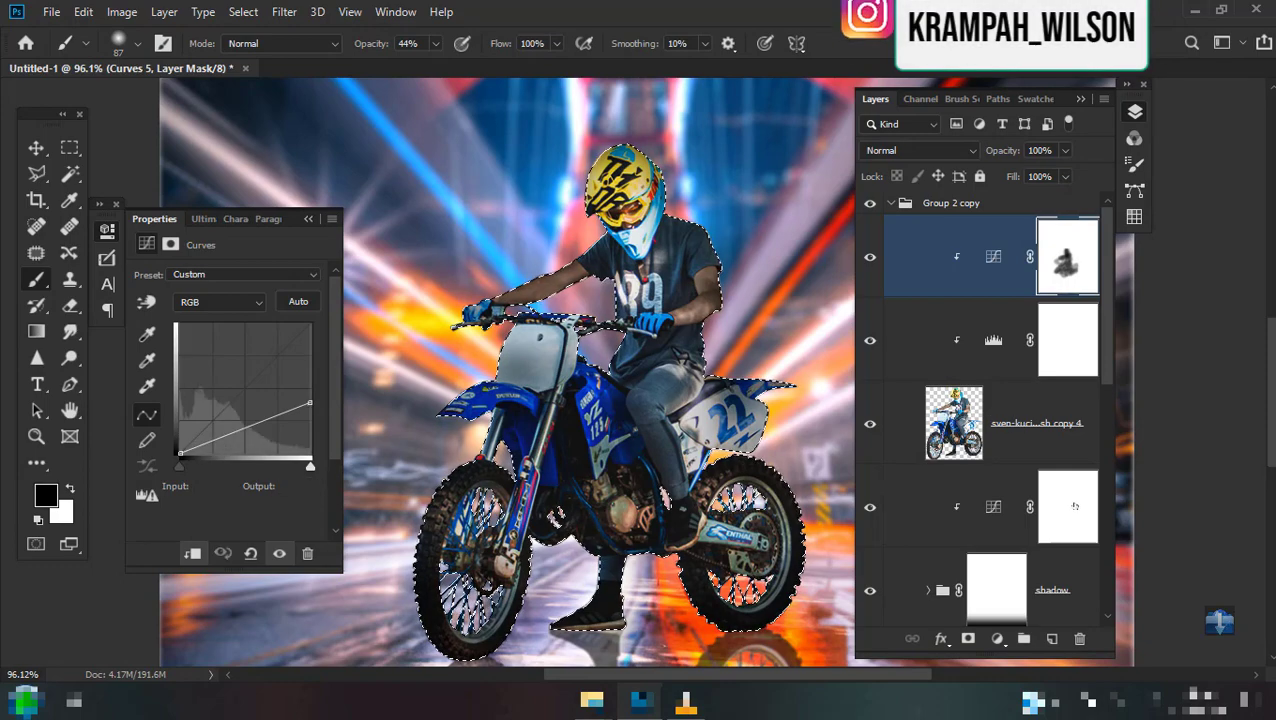
click(243, 11)
mouse_move(259, 278)
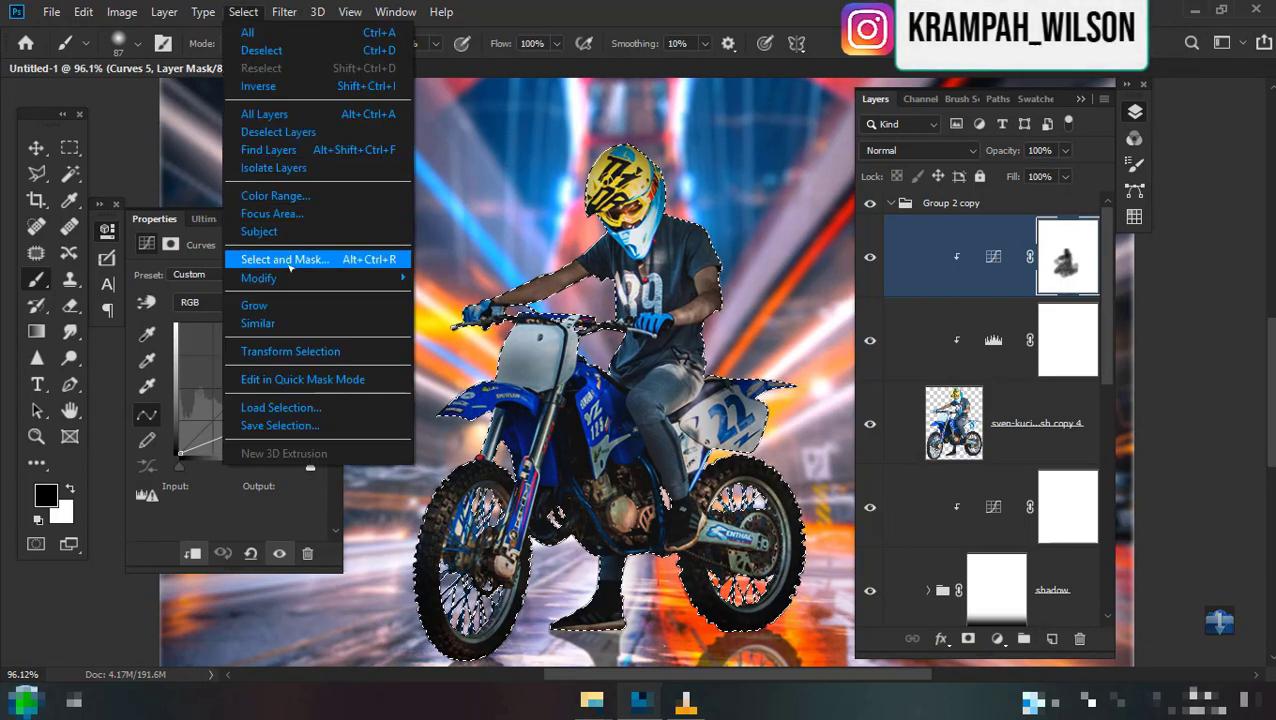
click(448, 330)
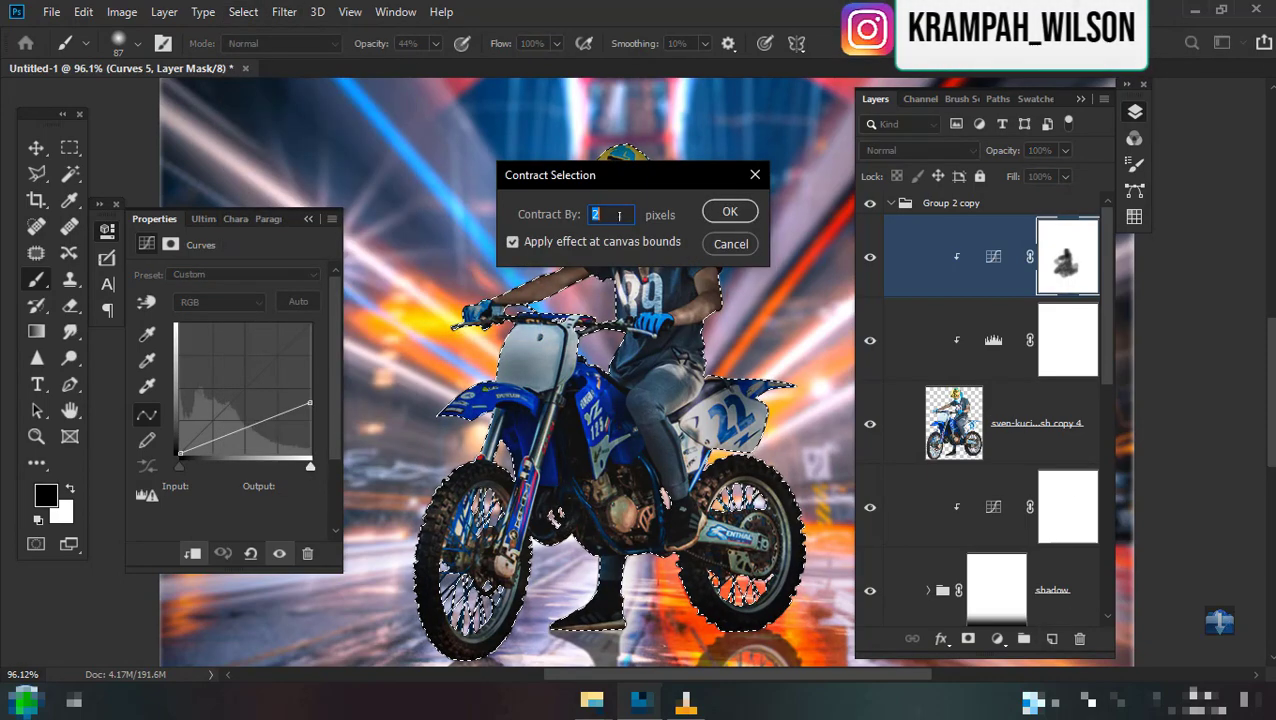
click(733, 211)
click(243, 11)
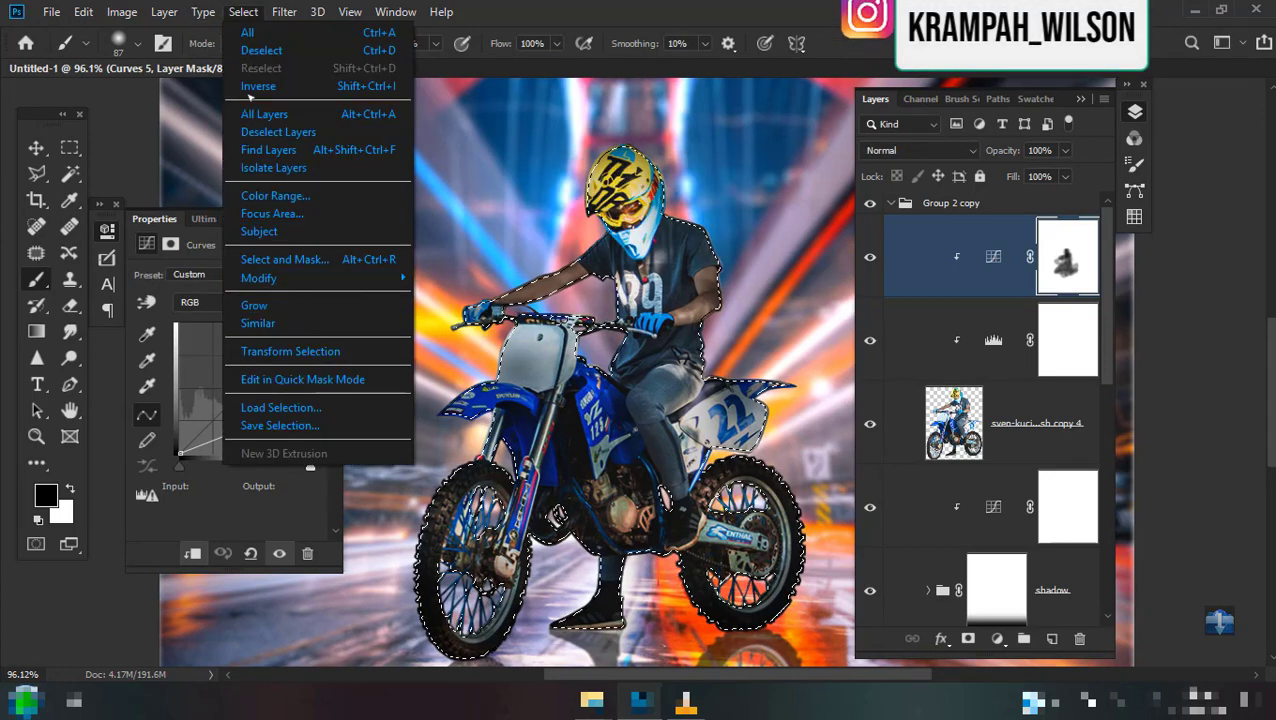
click(258, 86)
click(1049, 640)
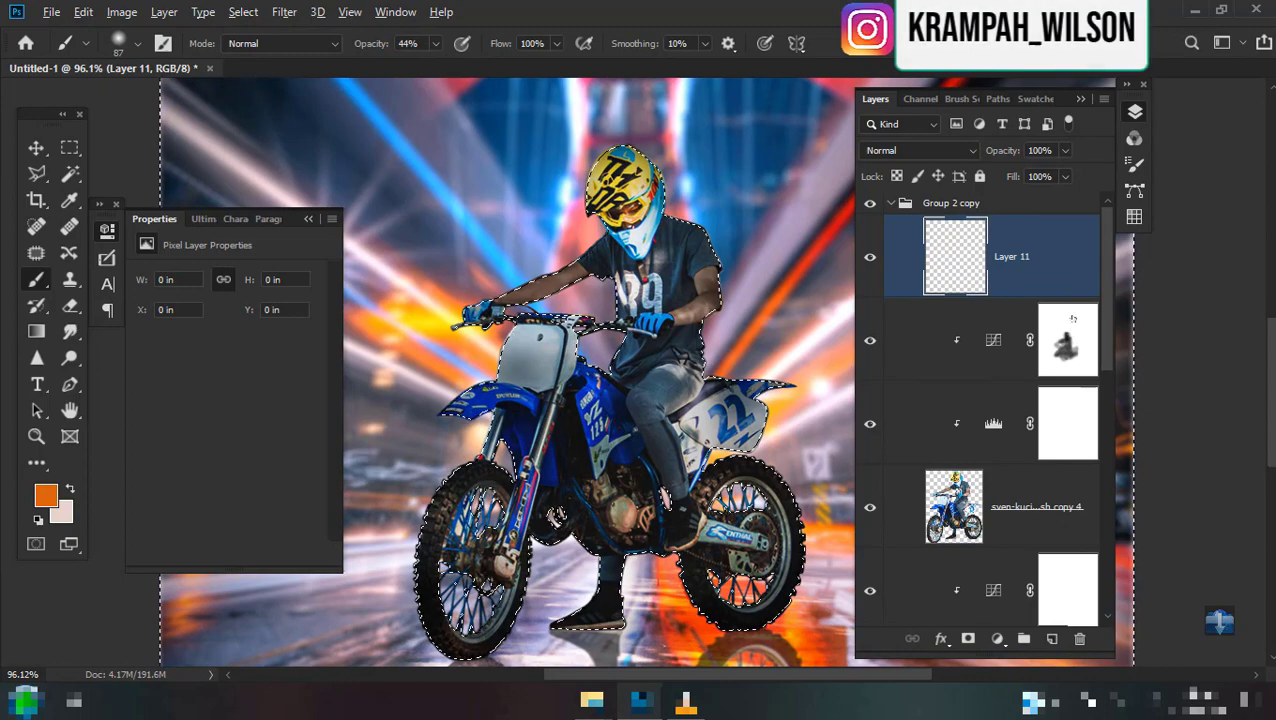
Paint light pink glow at 100% along the helmet, shoulder, arm and front of the bike.
scroll(760, 340, up, 3)
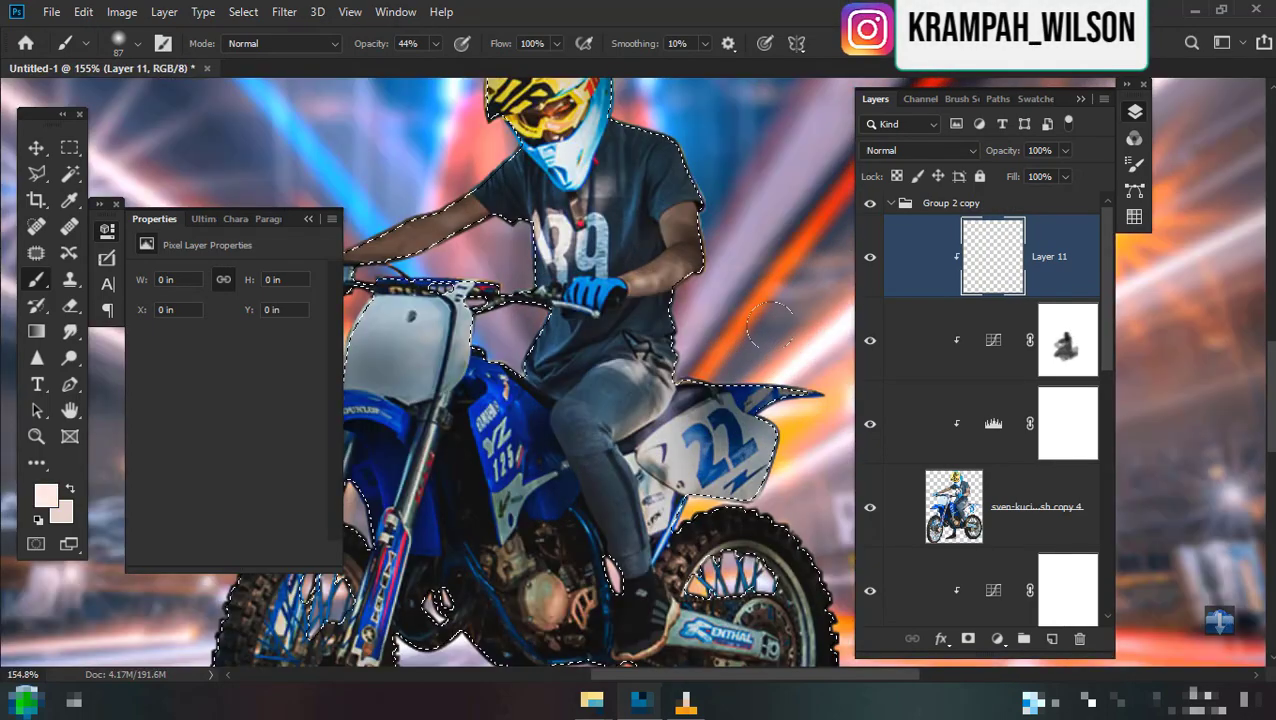
drag(730, 280, 700, 380)
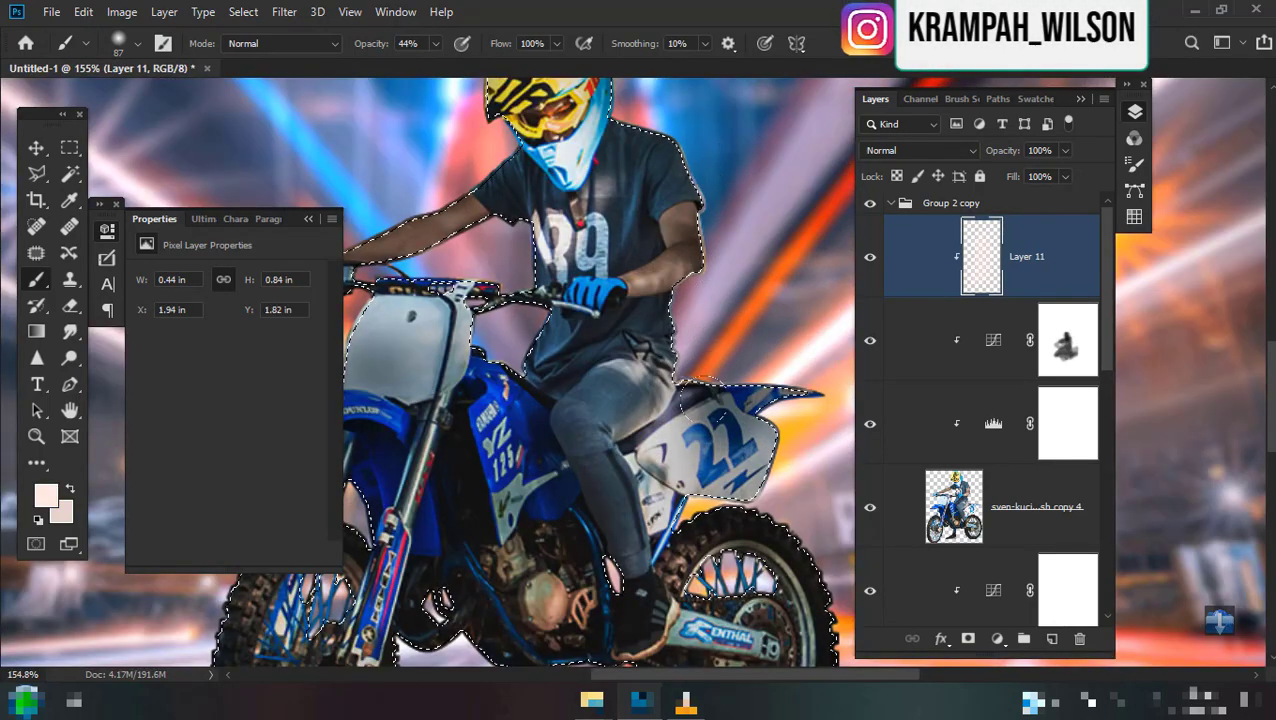
key(0)
scroll(658, 393, up, 2)
scroll(658, 393, up, 3)
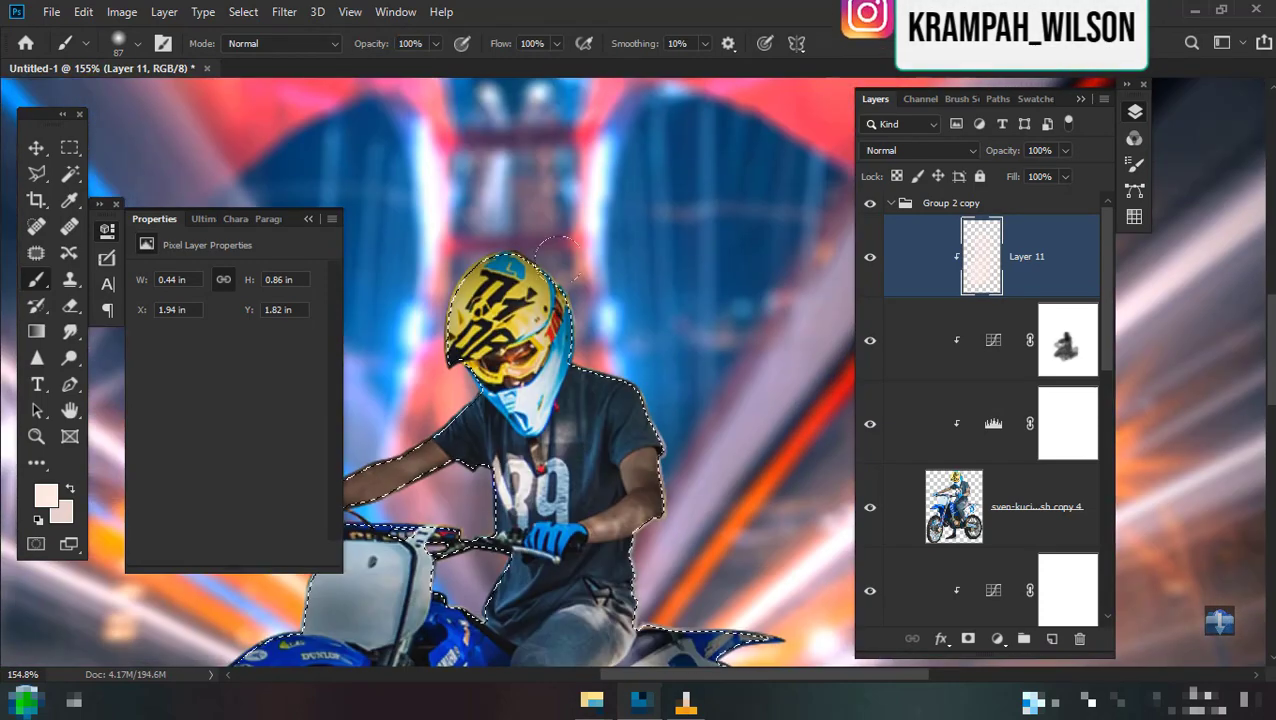
drag(598, 370, 440, 312)
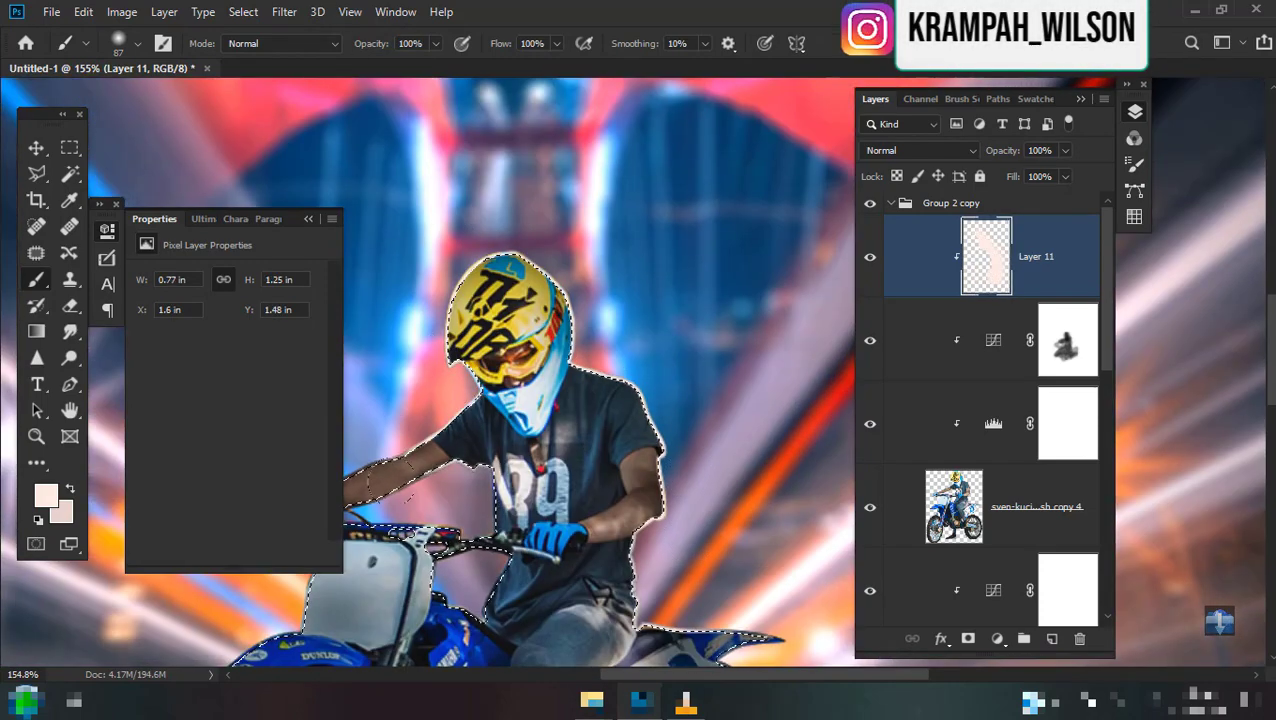
scroll(600, 400, down, 2)
drag(580, 450, 400, 450)
scroll(577, 367, down, 2)
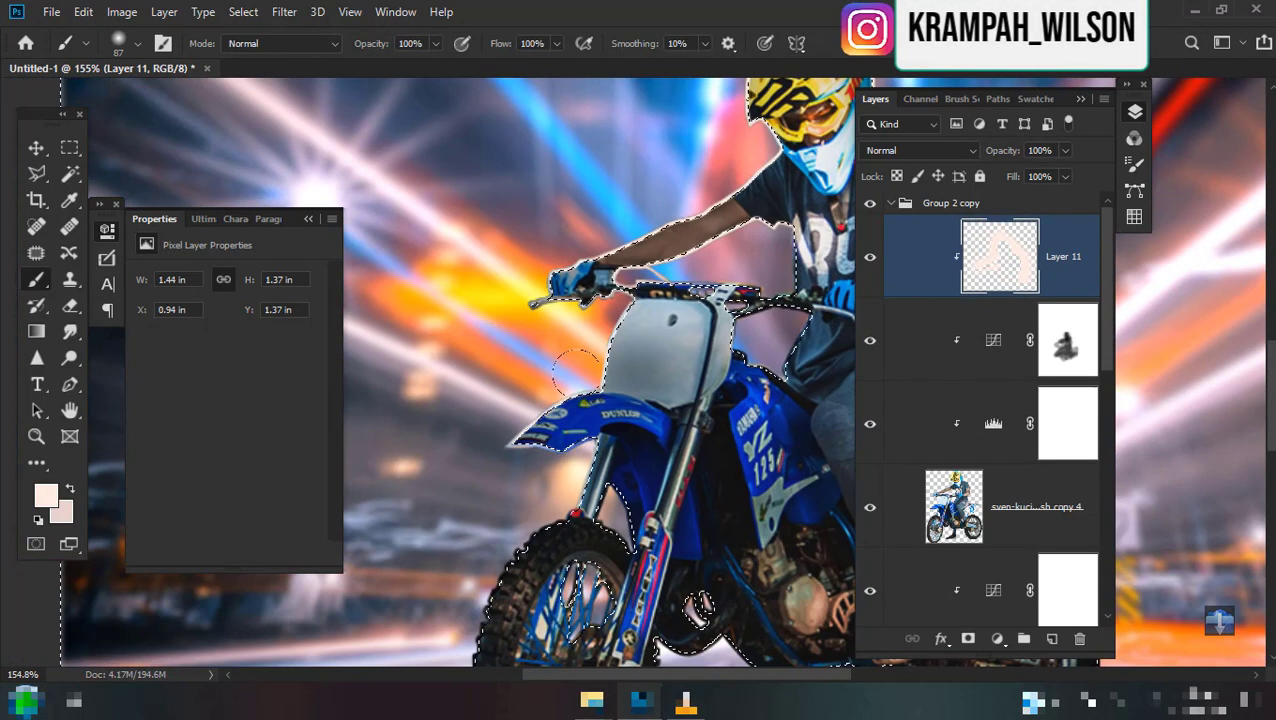
drag(577, 367, 510, 590)
Extend the rim glow along the lower bike, leg and rear fender, then deselect.
scroll(510, 590, down, 2)
scroll(560, 500, down, 1)
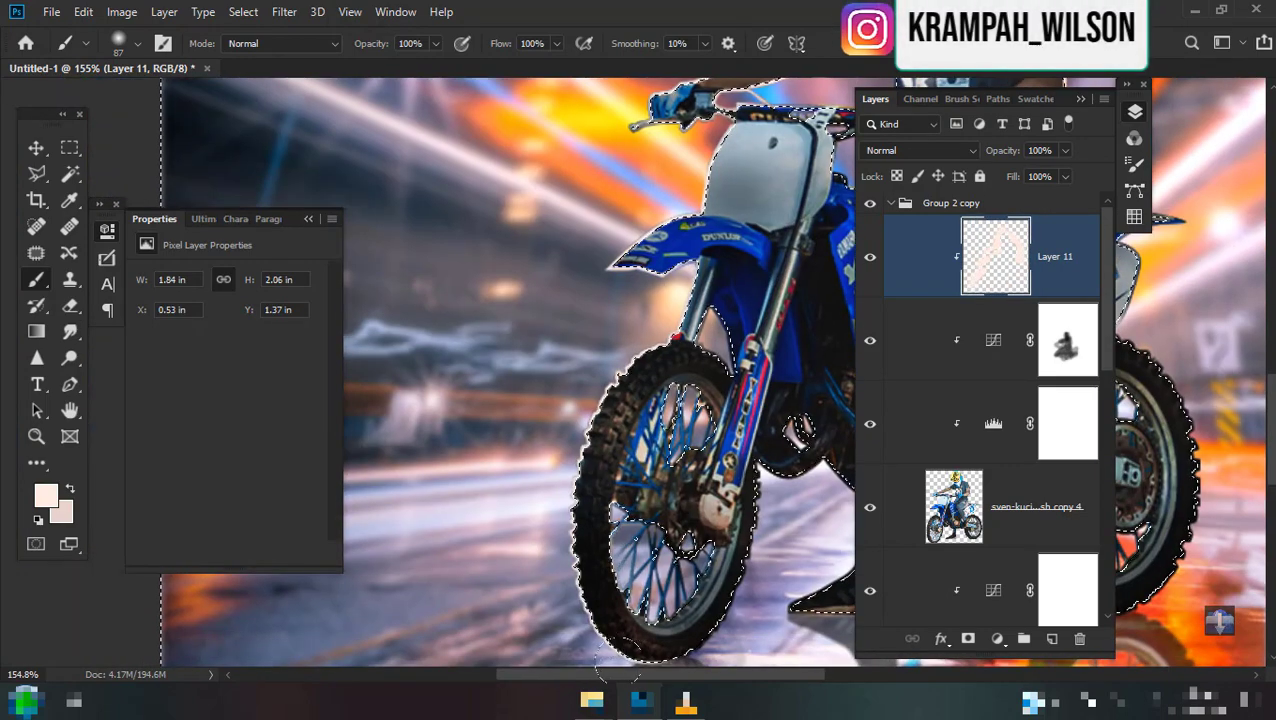
scroll(600, 450, right, 3)
drag(600, 430, 700, 500)
scroll(527, 632, up, 2)
scroll(527, 632, right, 2)
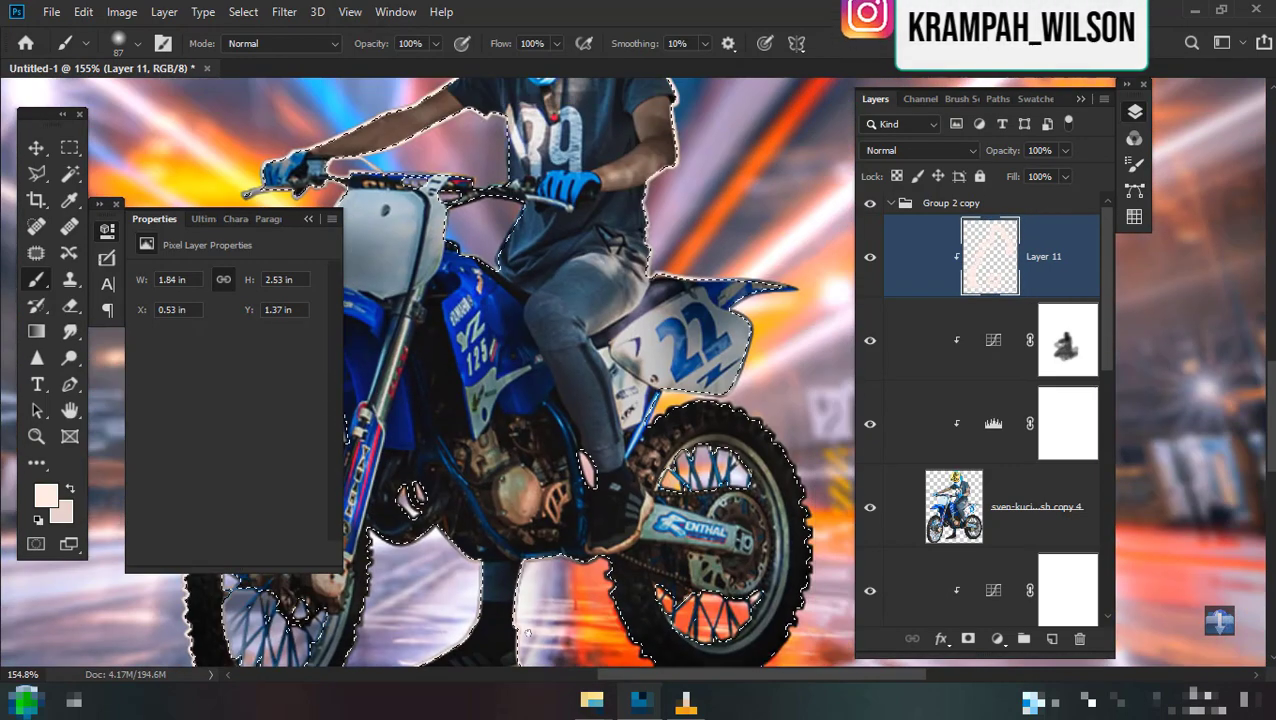
scroll(527, 632, left, 1)
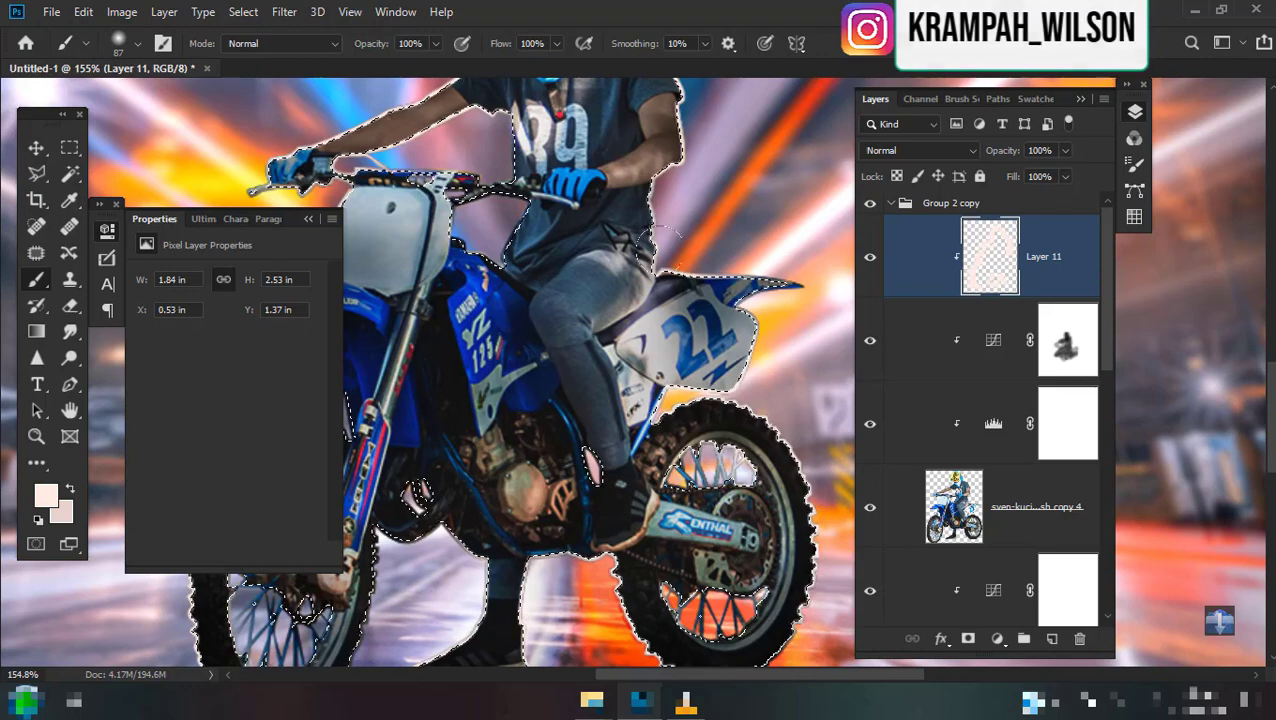
drag(660, 238, 780, 385)
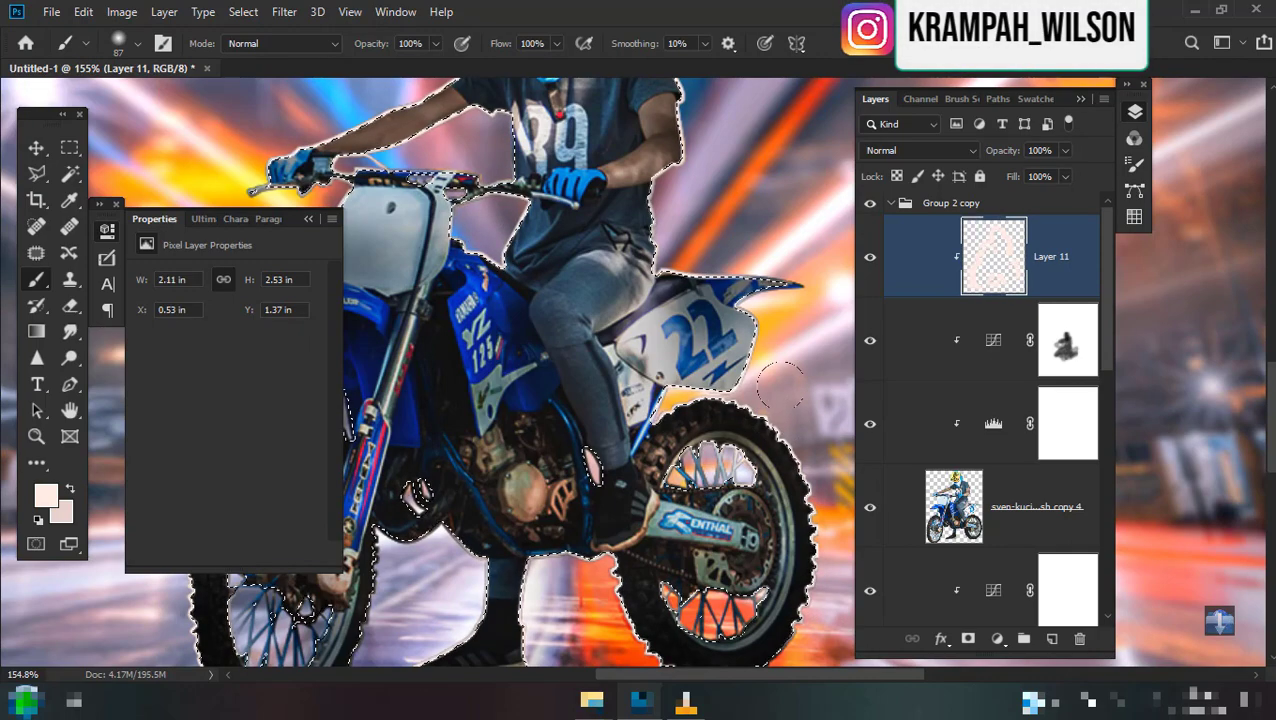
key(ctrl+d)
scroll(640, 400, down, 3)
scroll(640, 400, down, 1)
scroll(640, 400, up, 2)
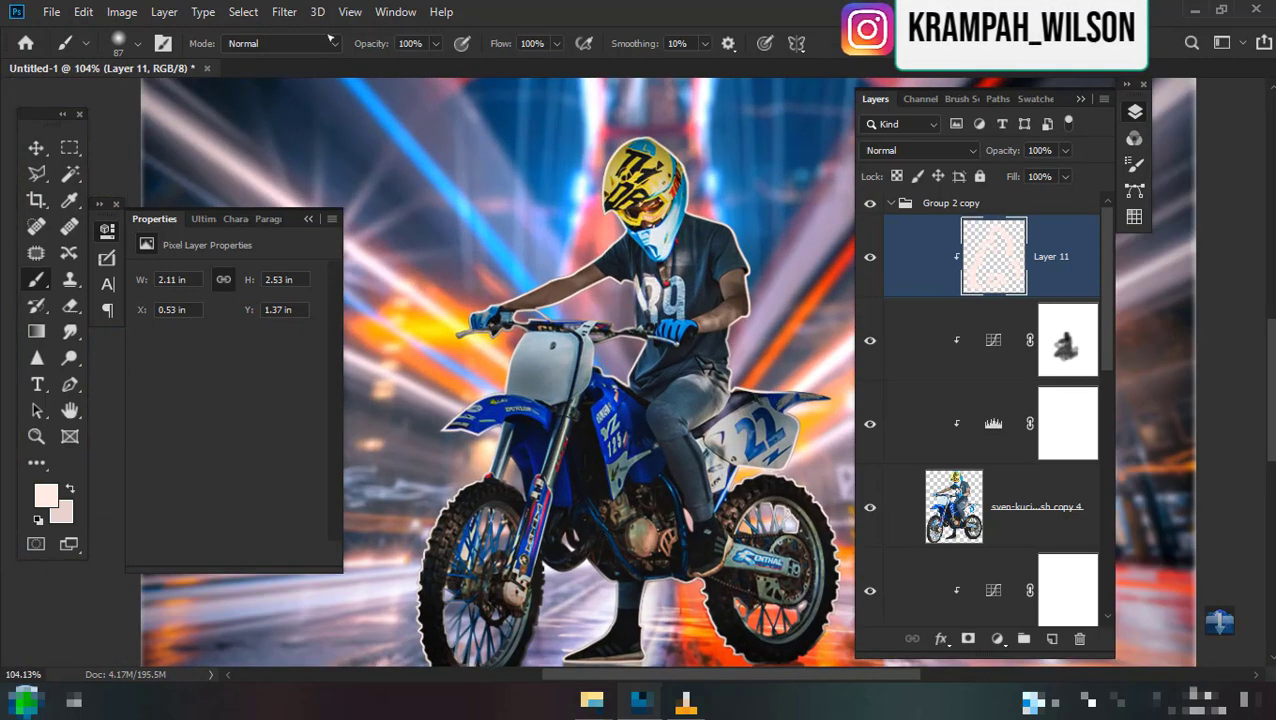
click(284, 11)
mouse_move(333, 237)
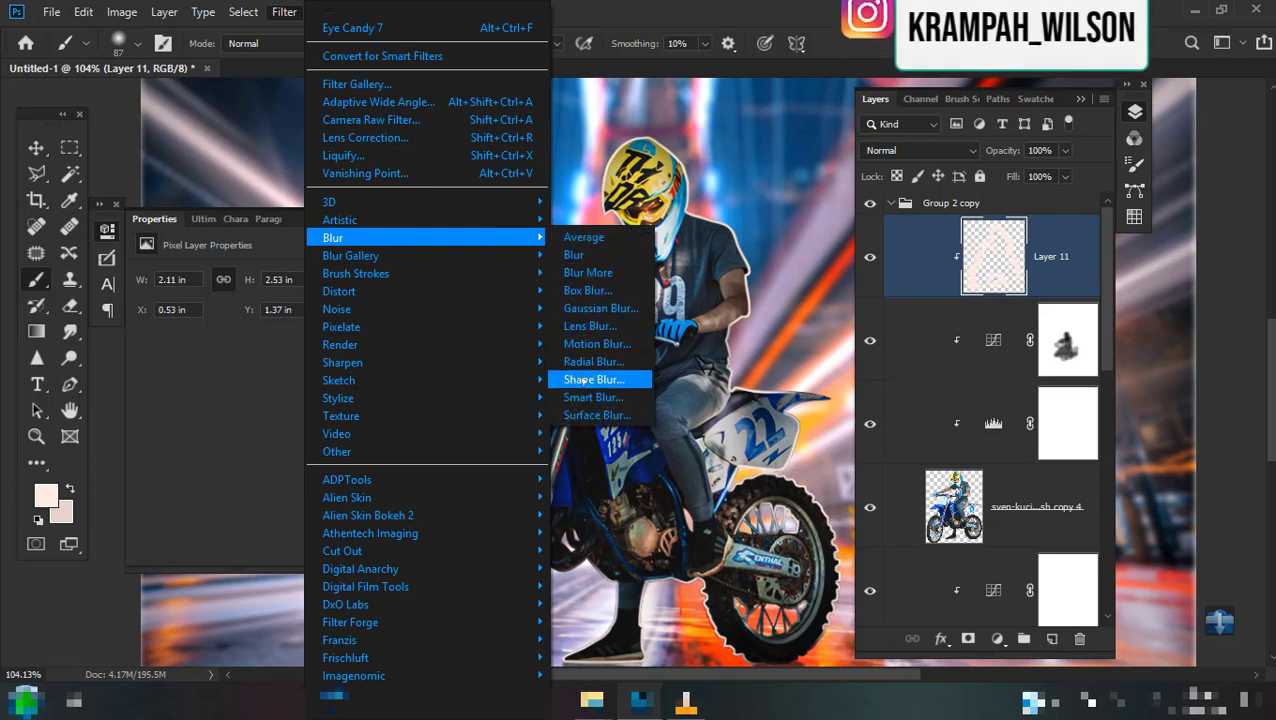
Apply a Motion Blur to Layer 11 with angle 45° and distance 8 pixels.
click(596, 343)
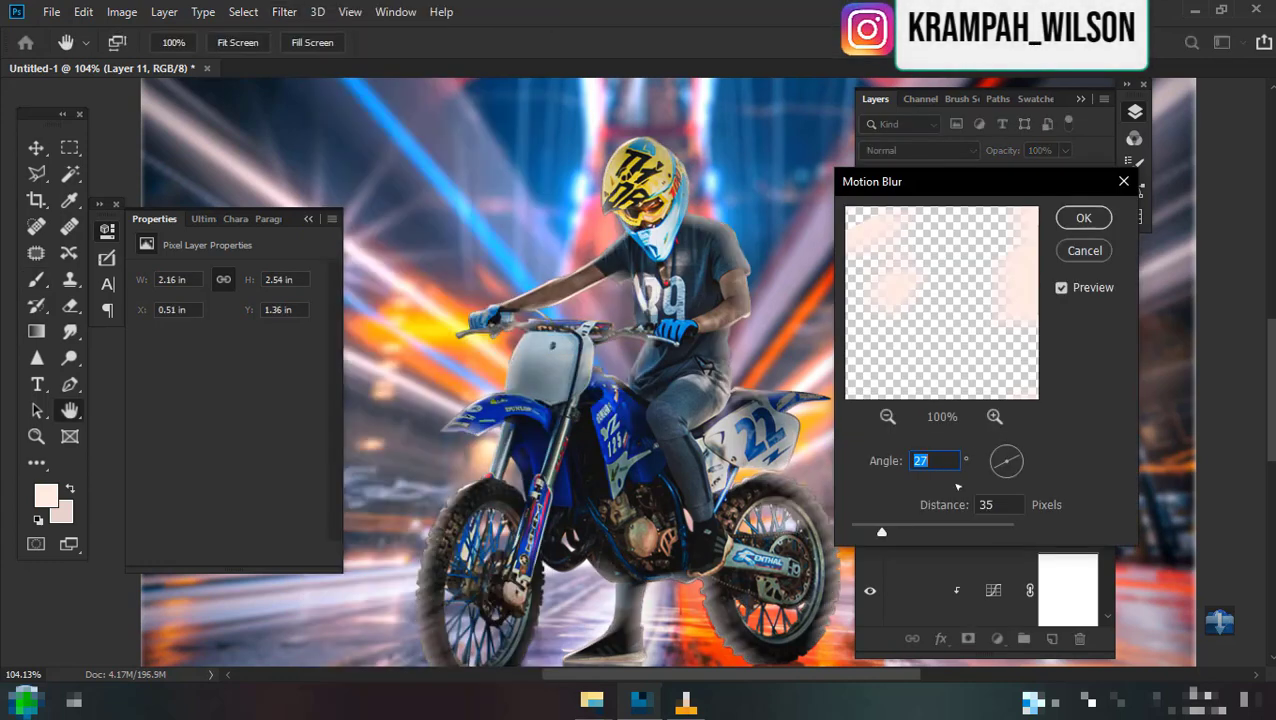
drag(958, 486, 993, 483)
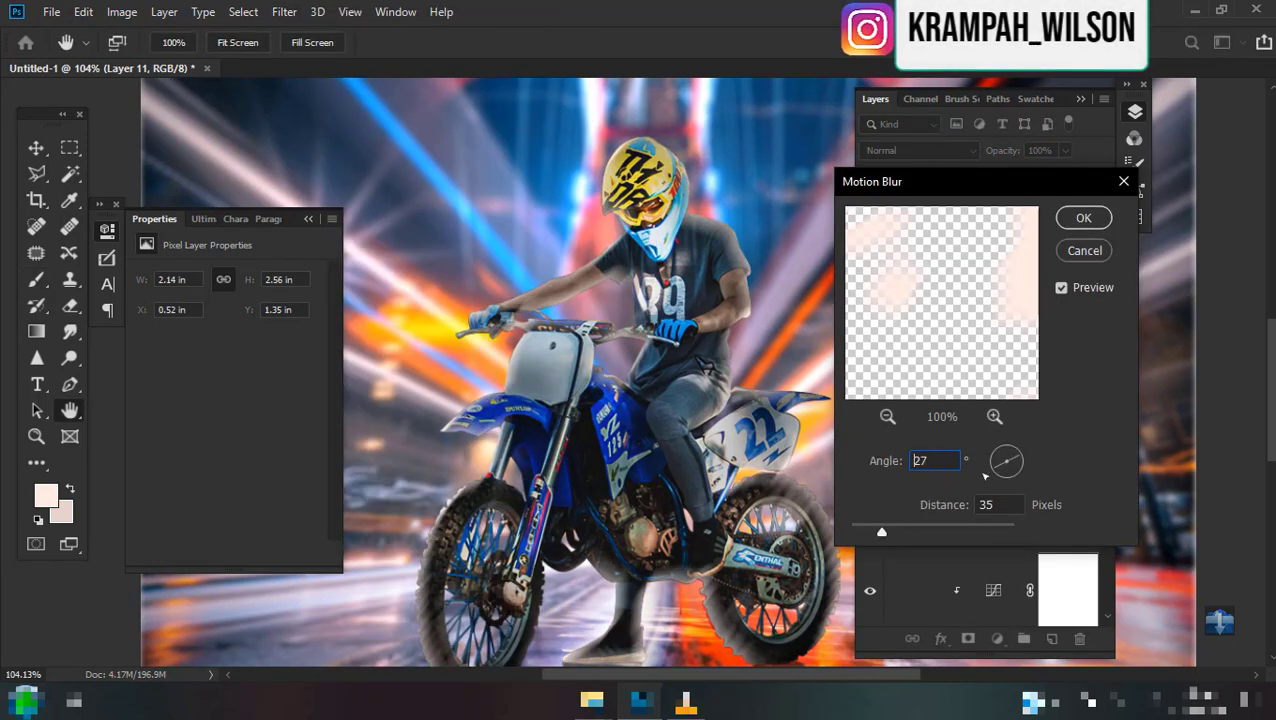
drag(881, 531, 857, 534)
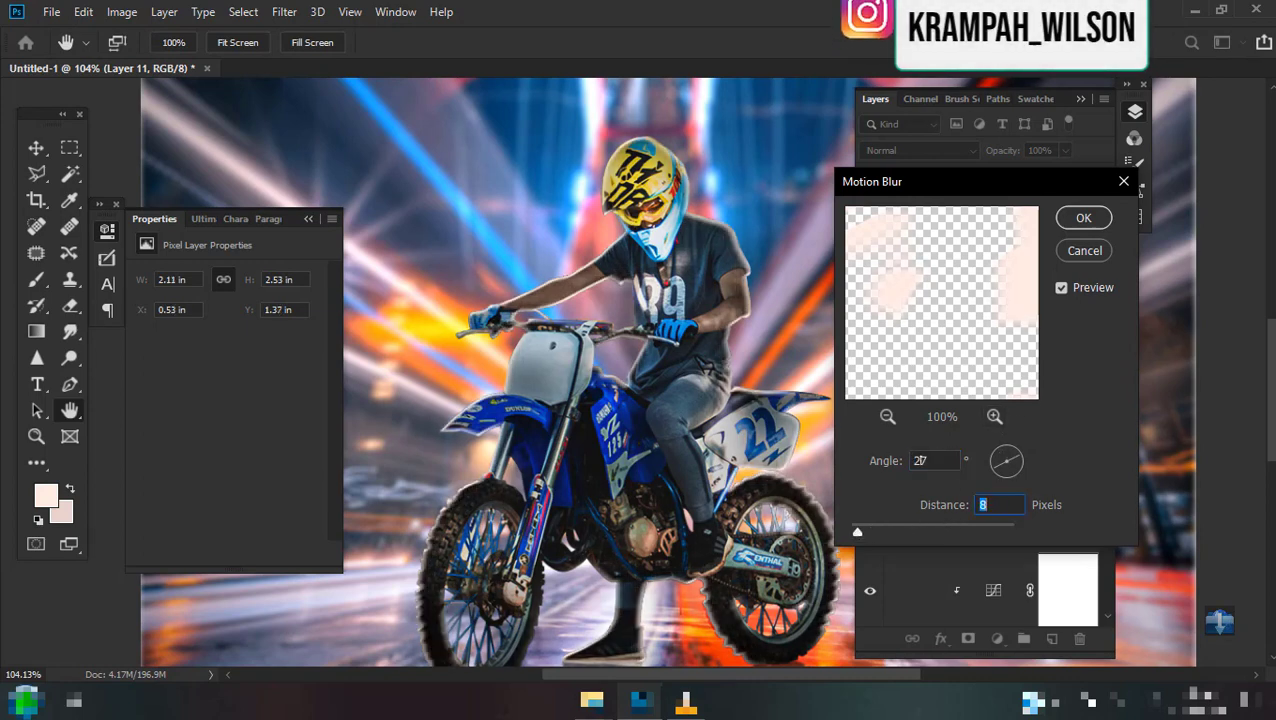
click(1000, 474)
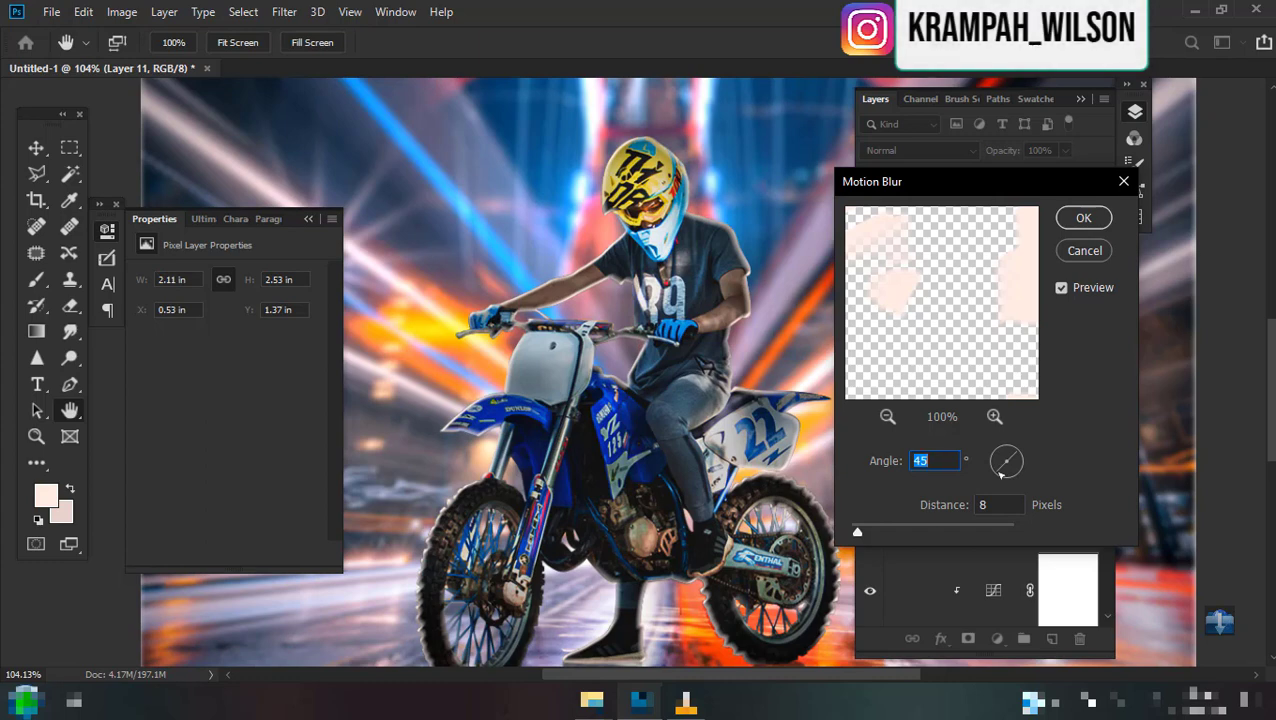
click(1083, 217)
Blend Layer 11 in Luminosity mode at about 42% opacity.
click(920, 150)
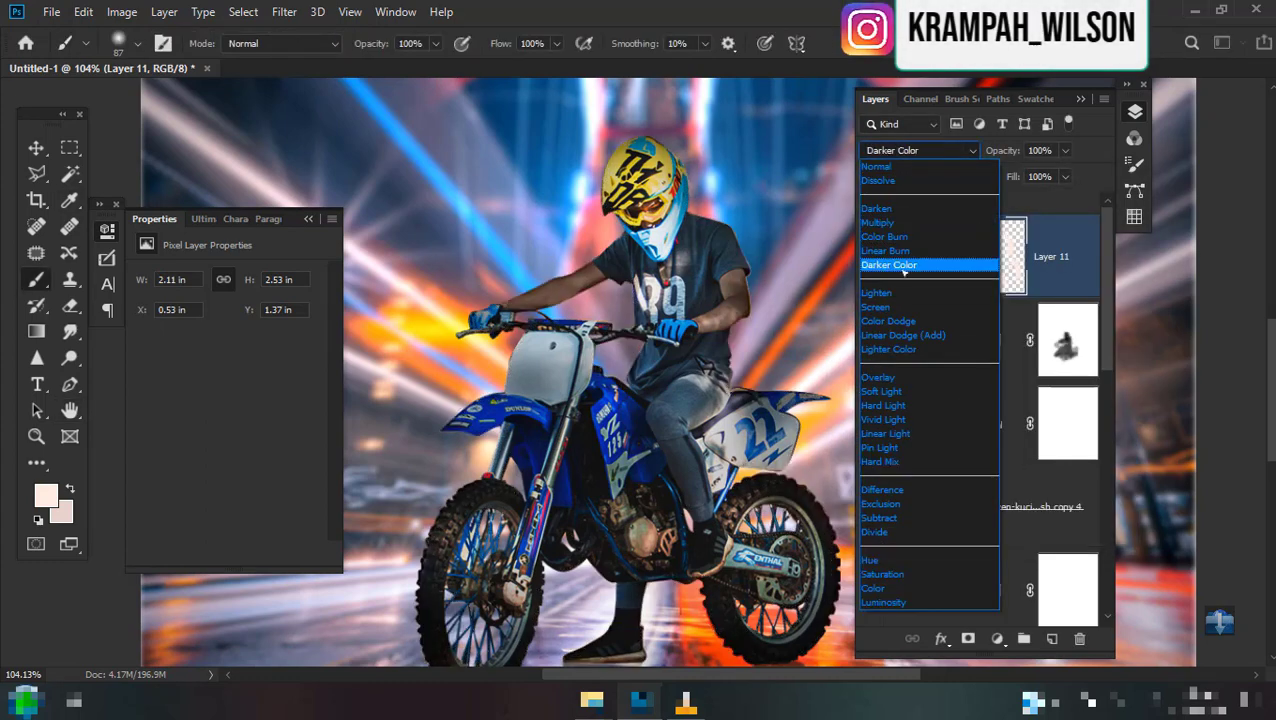
click(920, 350)
mouse_move(1003, 150)
mouse_down()
mouse_move(948, 178)
mouse_move(987, 178)
mouse_up()
click(920, 150)
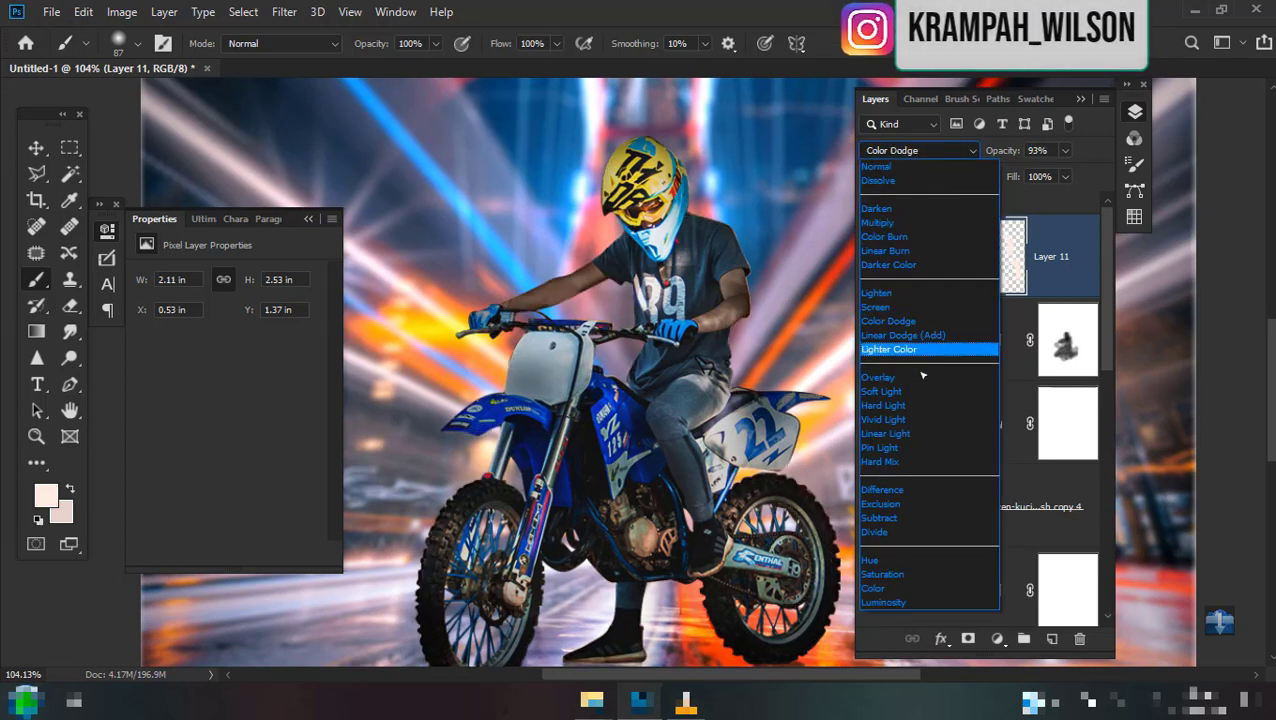
click(902, 603)
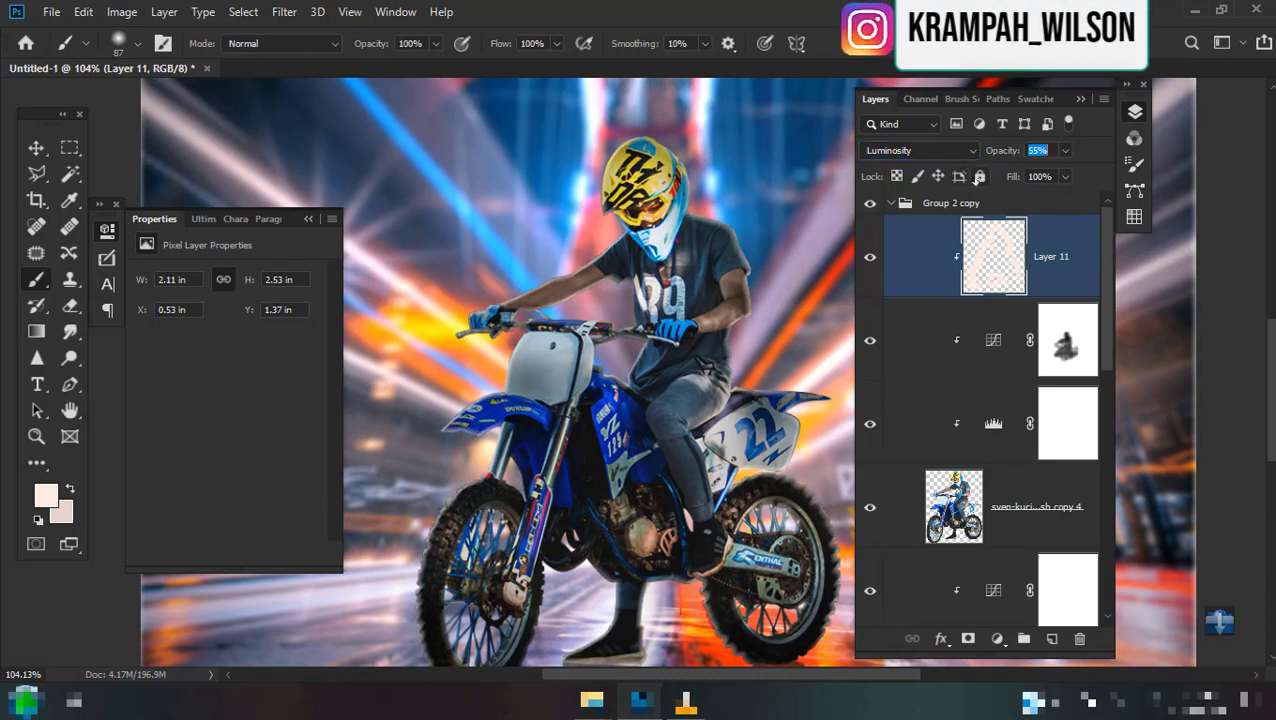
drag(977, 178, 963, 188)
scroll(703, 254, down, 3)
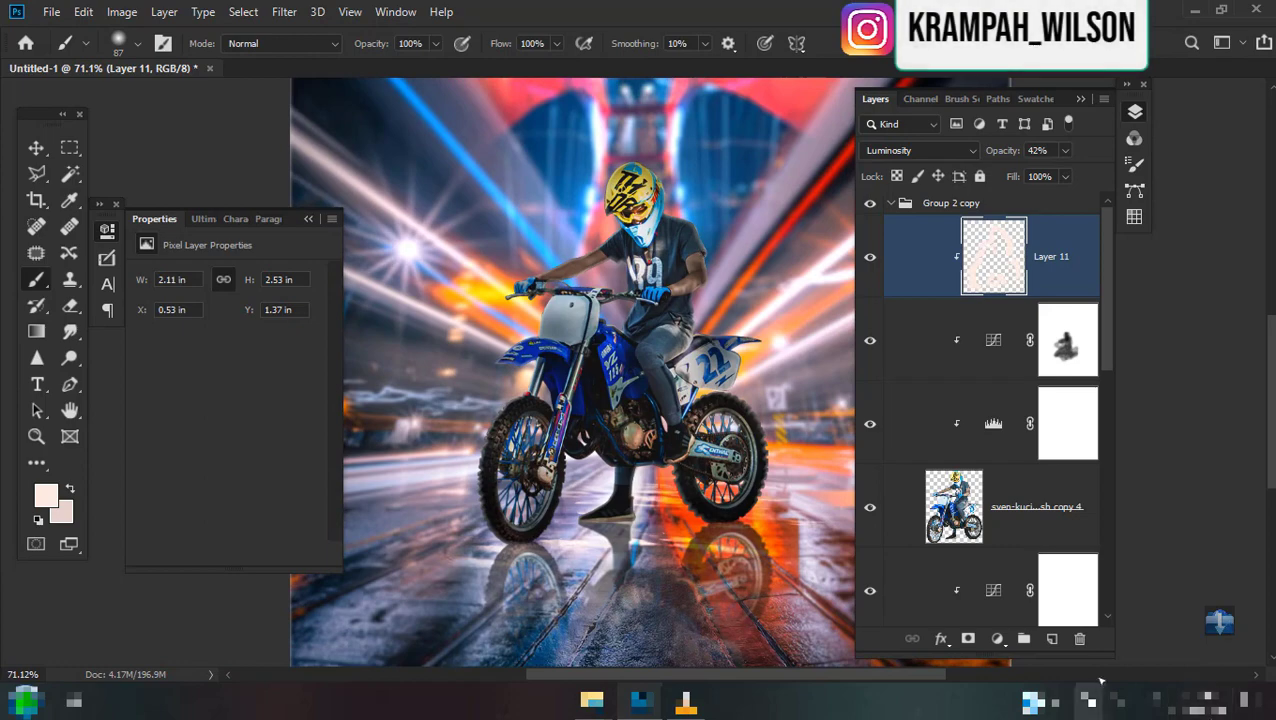
Fill Layer 11's outline selection with white foreground colour, then deselect.
ctrl+click(993, 257)
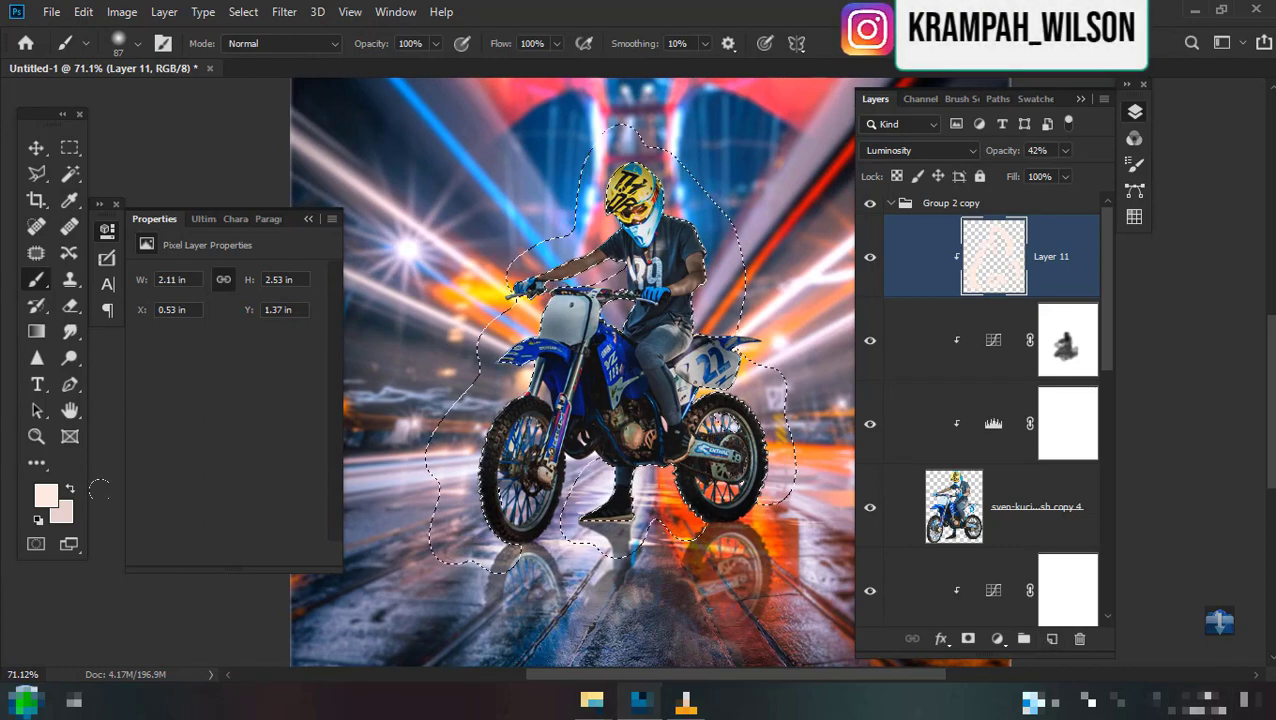
click(45, 495)
click(1209, 318)
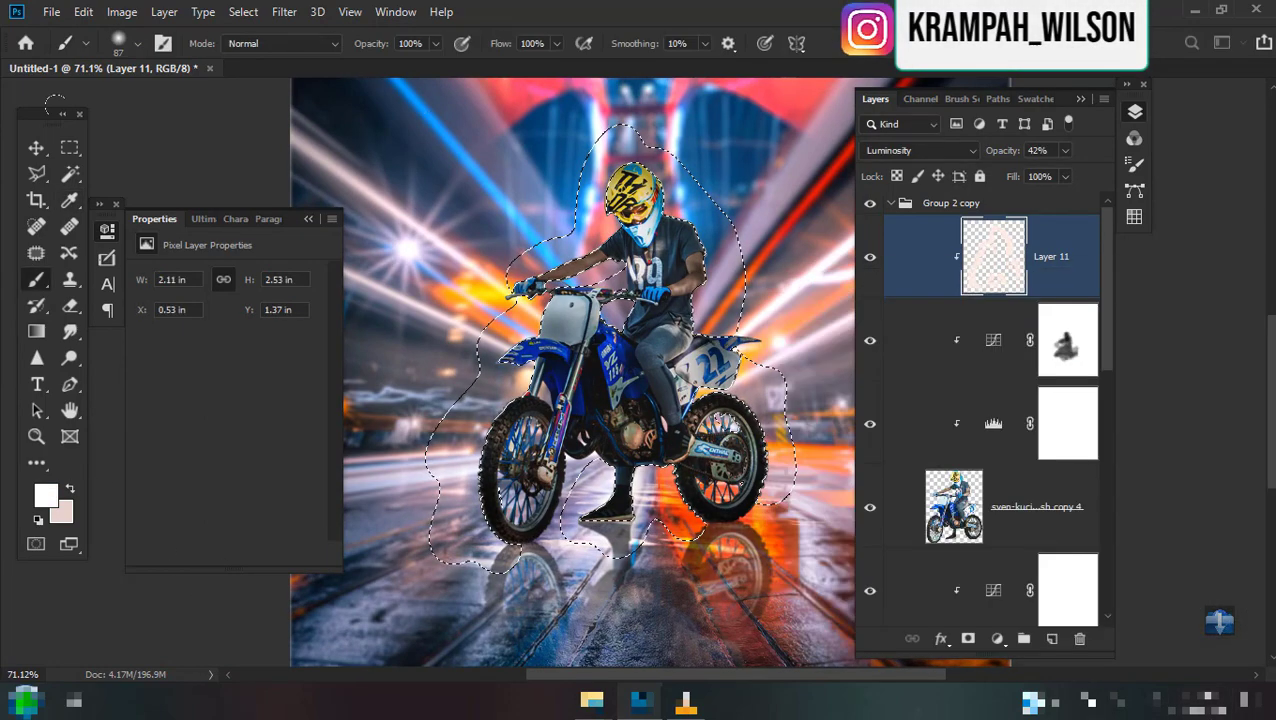
click(83, 11)
click(128, 293)
click(650, 164)
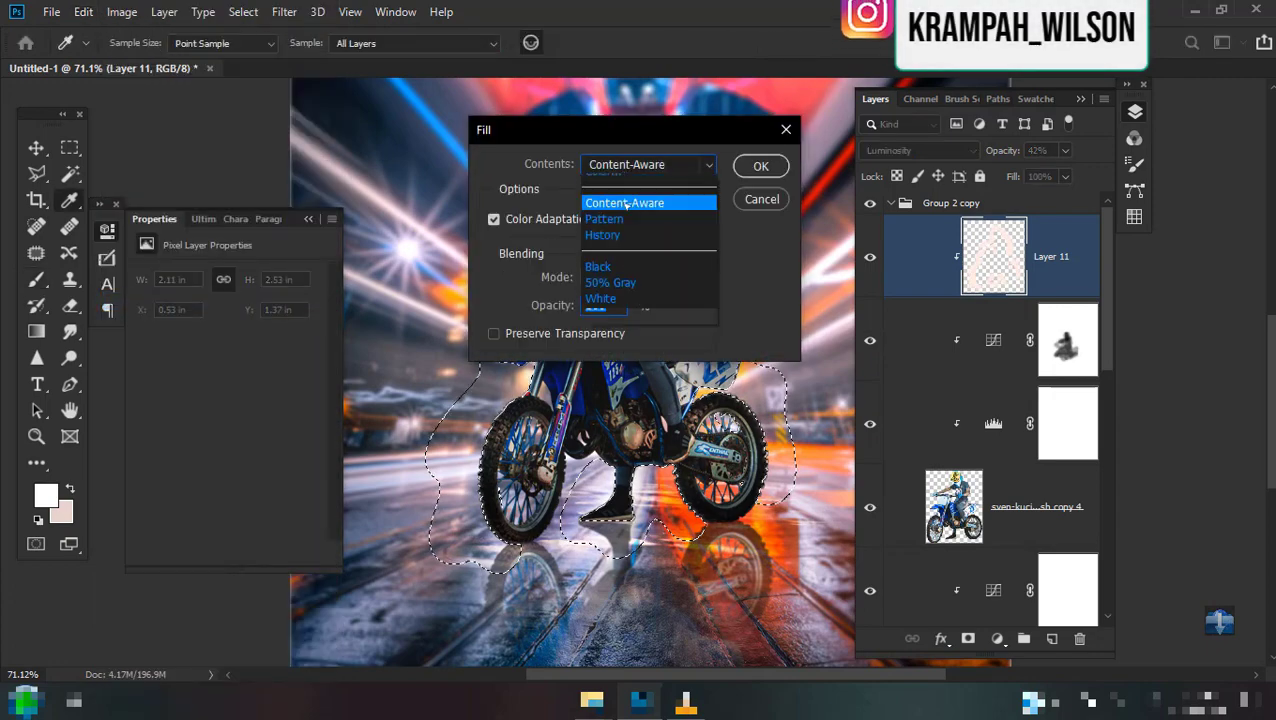
click(761, 166)
key(ctrl+d)
key(b)
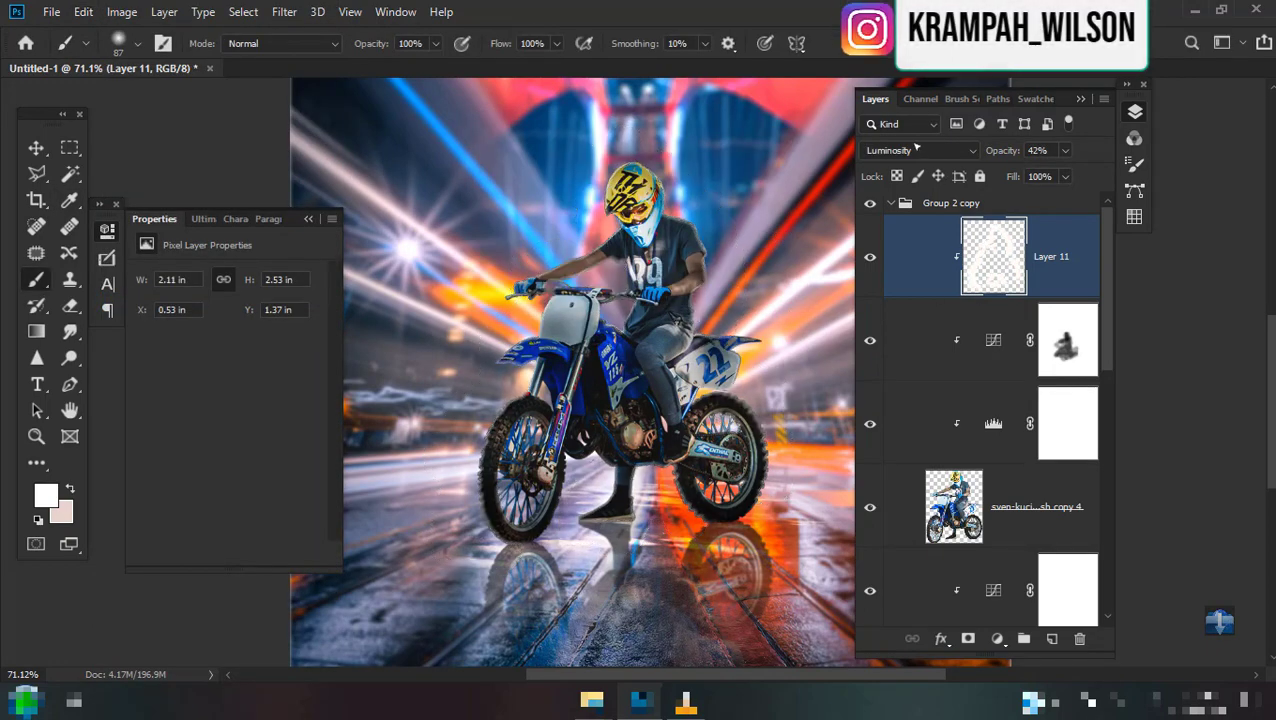
Blend Layer 11 as Vivid Light at 29% opacity.
drag(990, 150, 1040, 150)
click(920, 150)
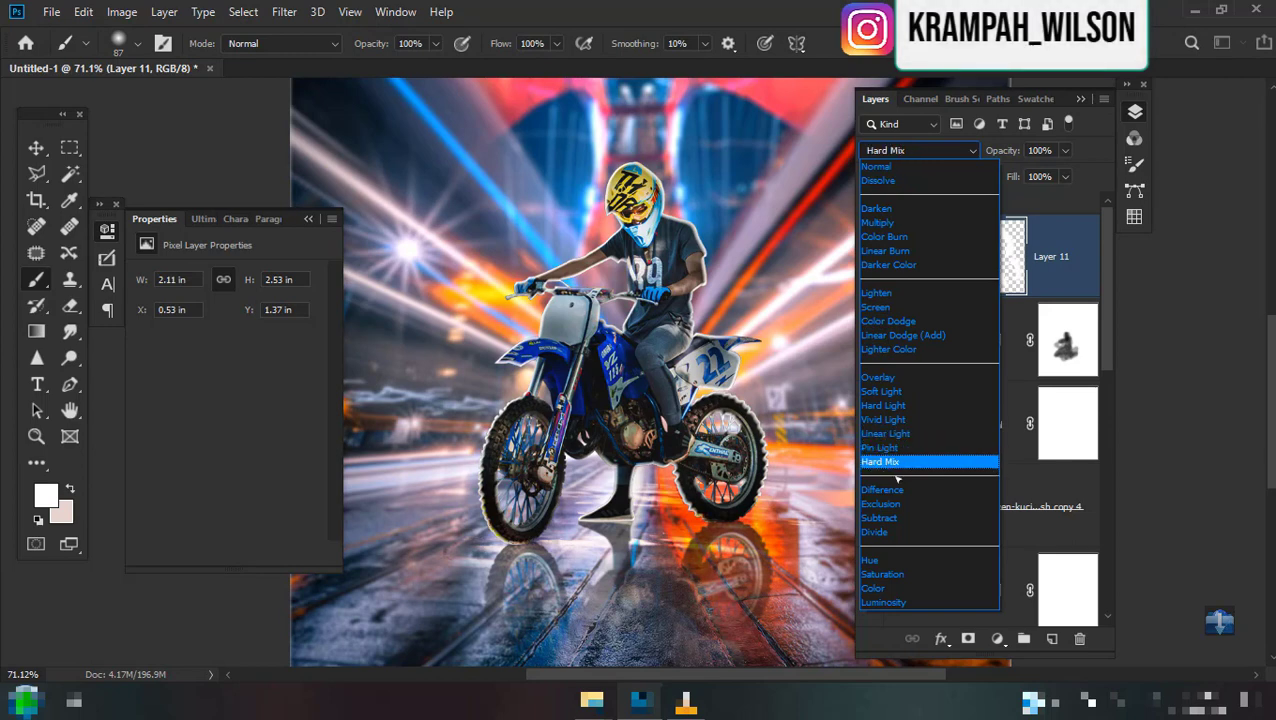
click(888, 419)
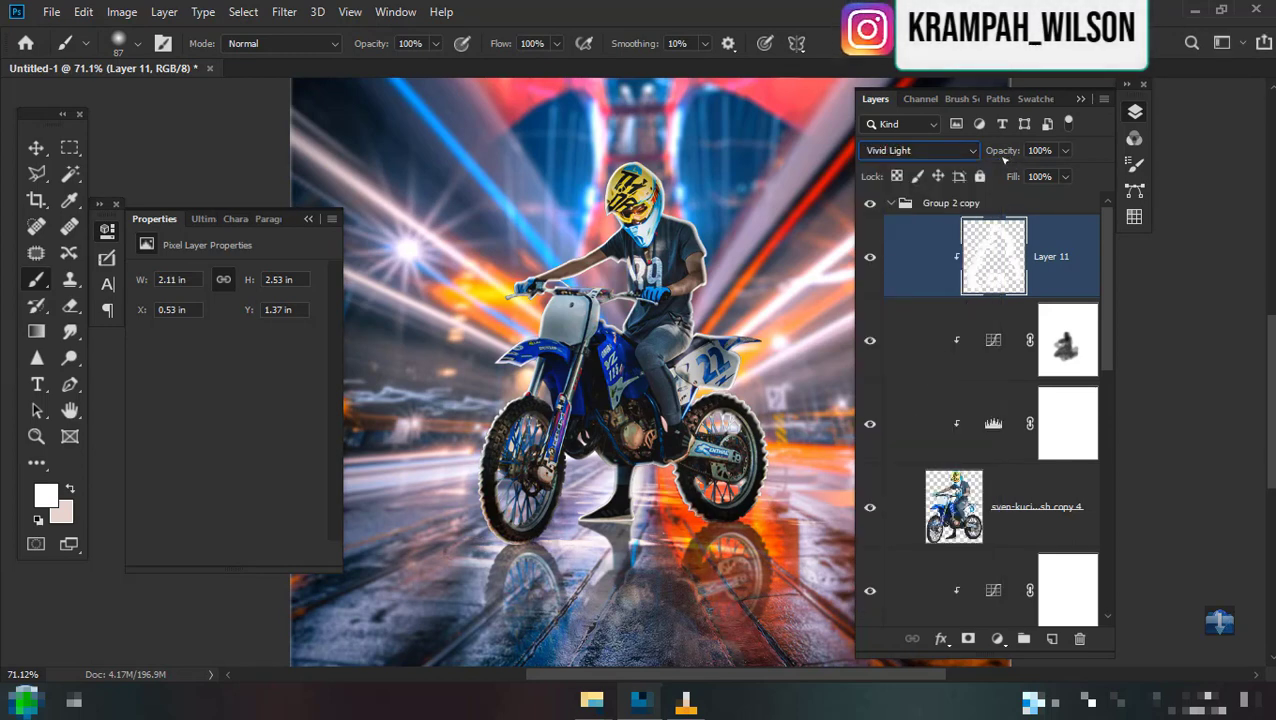
drag(1014, 150, 942, 190)
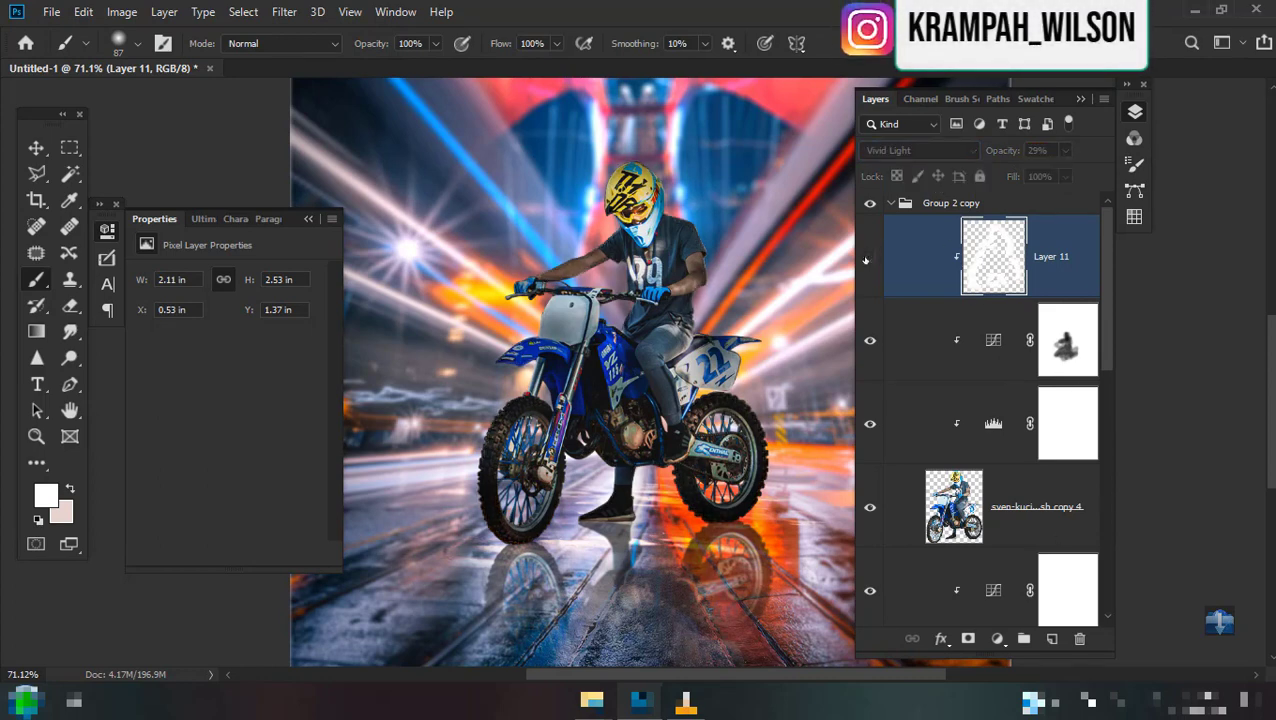
click(1067, 345)
click(996, 638)
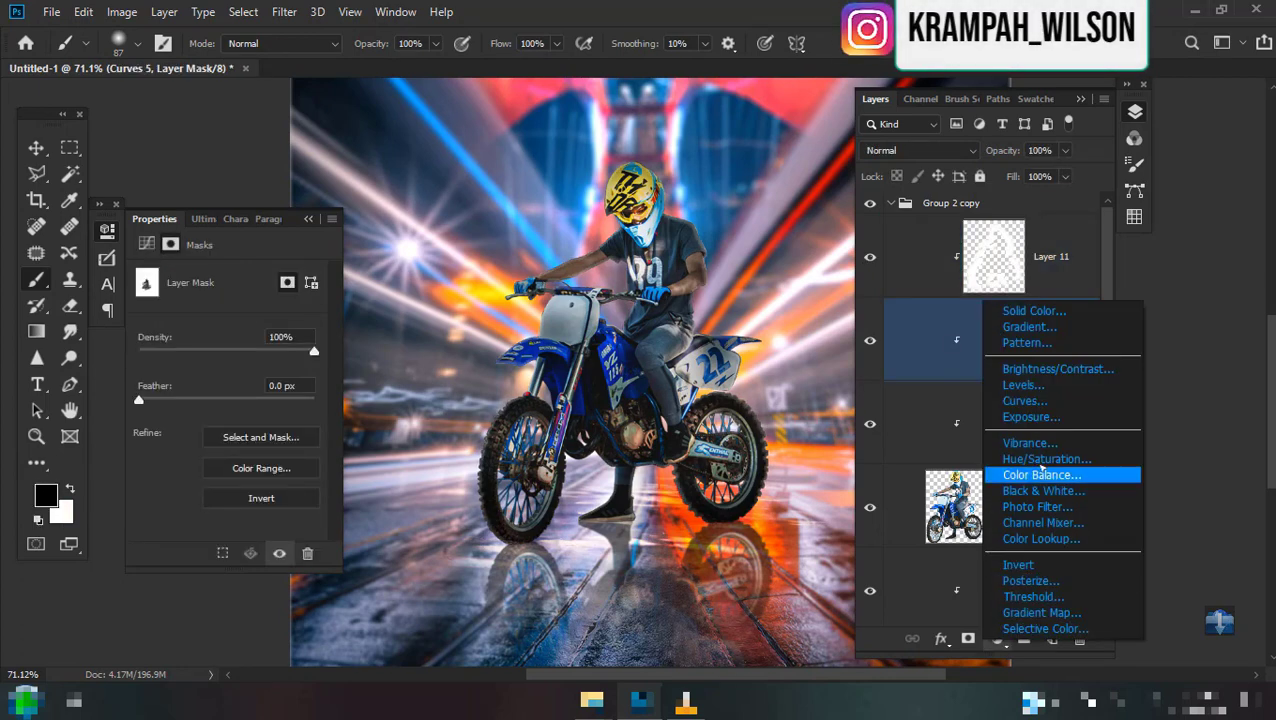
Add Curves 6 above Layer 11, lifting input 93 to output 176, and invert its mask to black.
click(1025, 401)
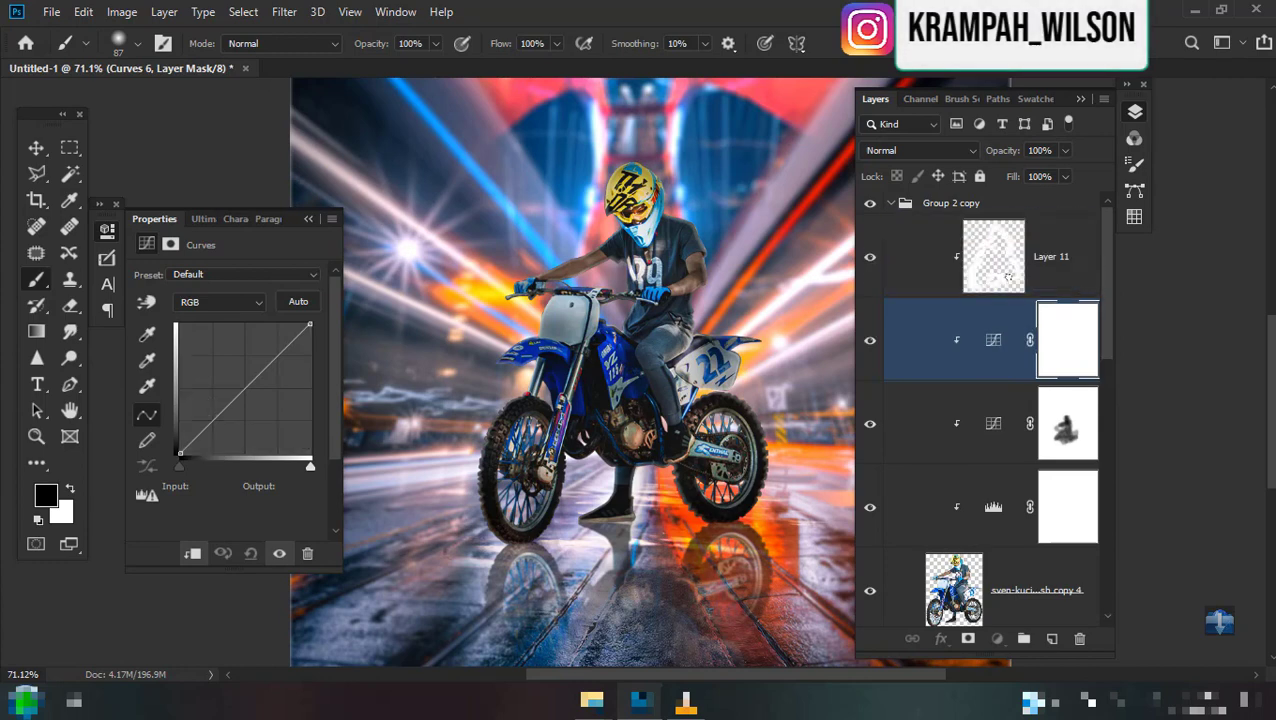
drag(998, 338, 941, 294)
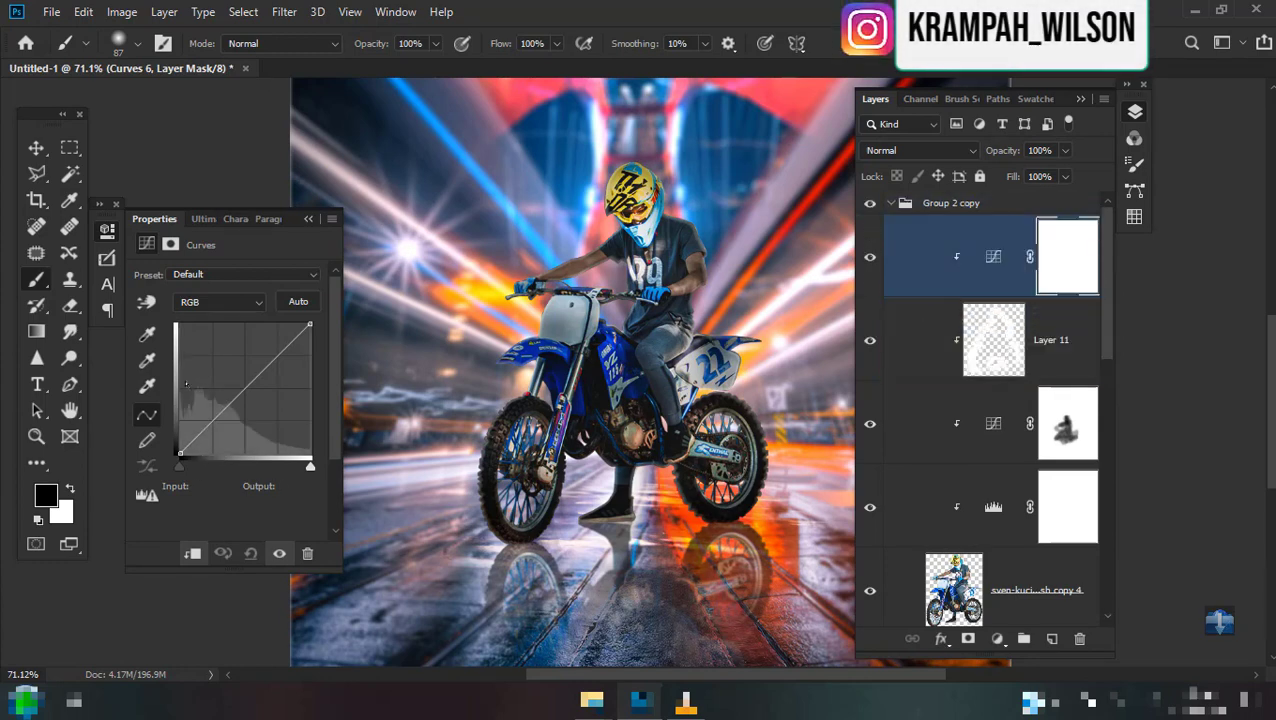
drag(229, 395, 227, 364)
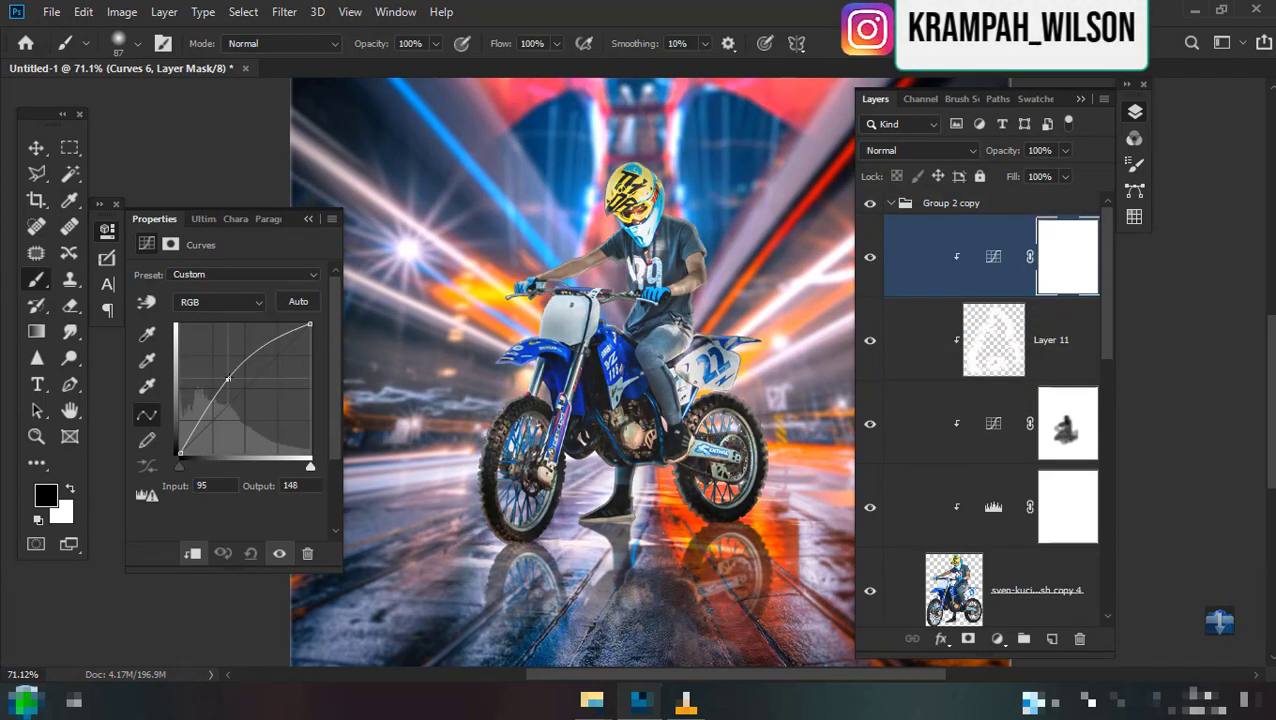
key(ctrl+i)
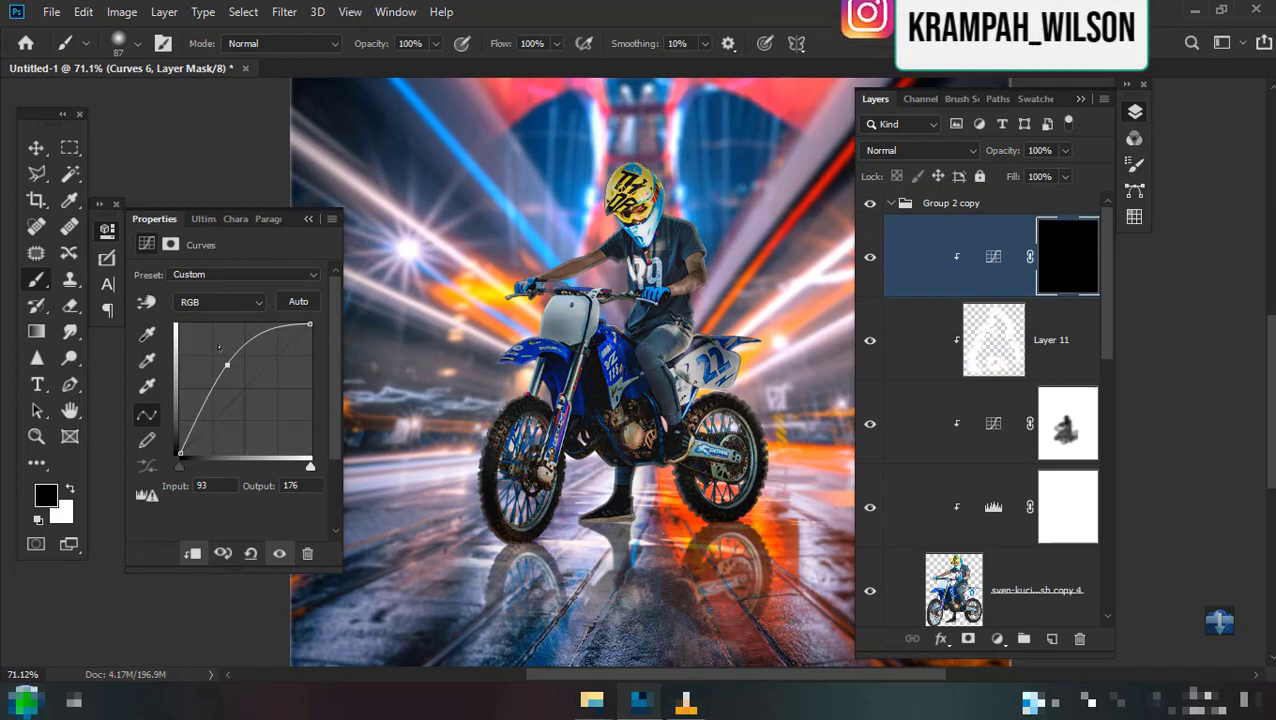
scroll(735, 320, up, 3)
right_click(784, 236)
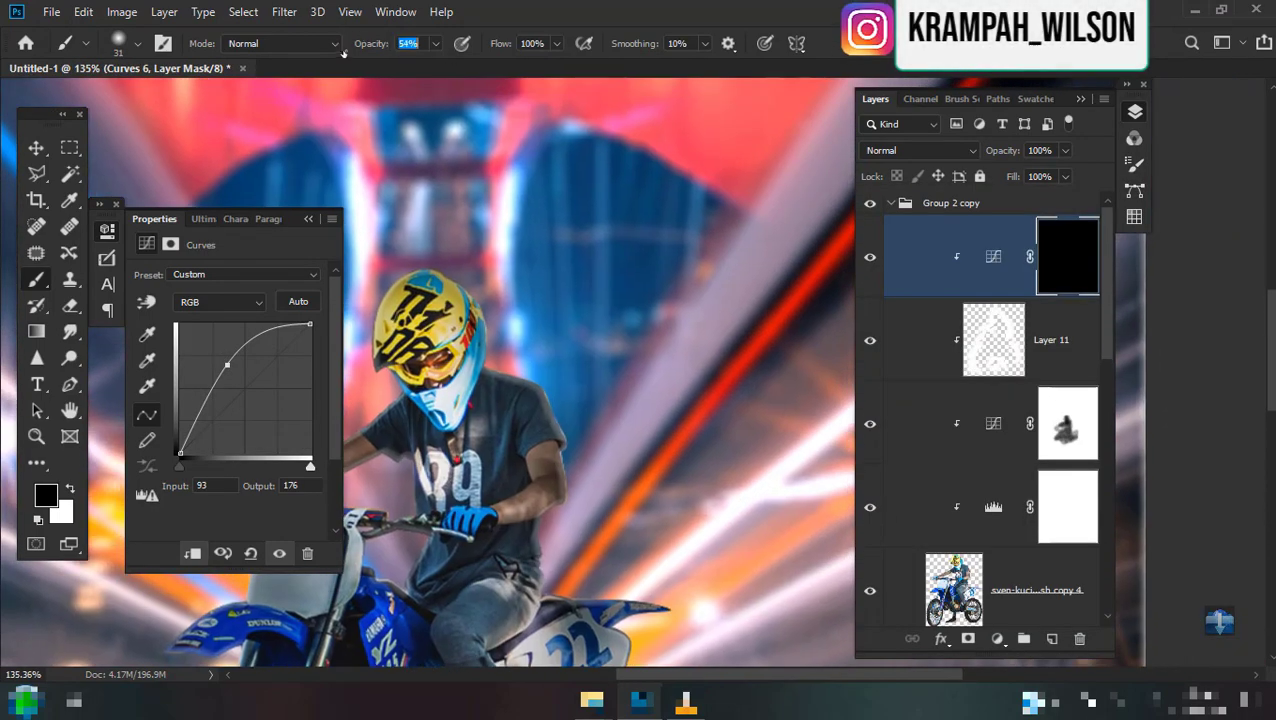
Paint the Curves 6 mask at 17% brush opacity along the rider's arm, body and bike edge.
text(17)
key(Return)
scroll(473, 381, up, 2)
drag(474, 330, 474, 299)
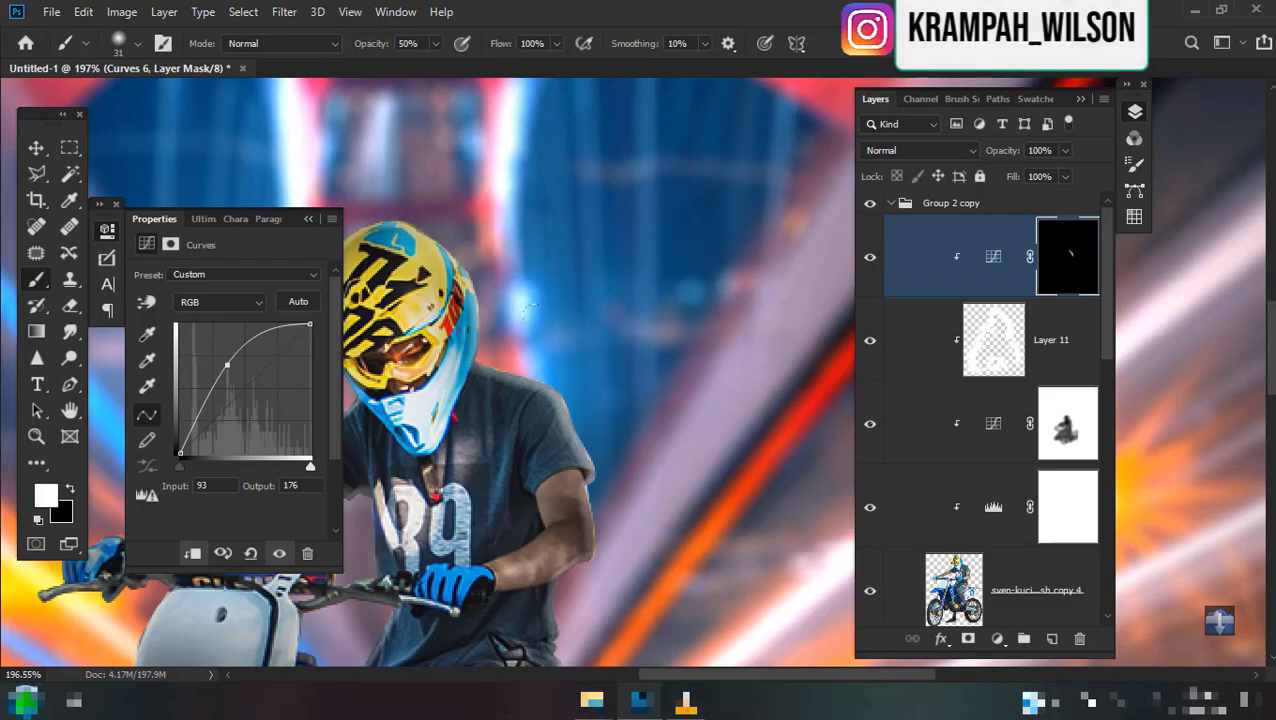
mouse_move(528, 307)
mouse_down()
mouse_move(578, 476)
mouse_move(575, 276)
mouse_up()
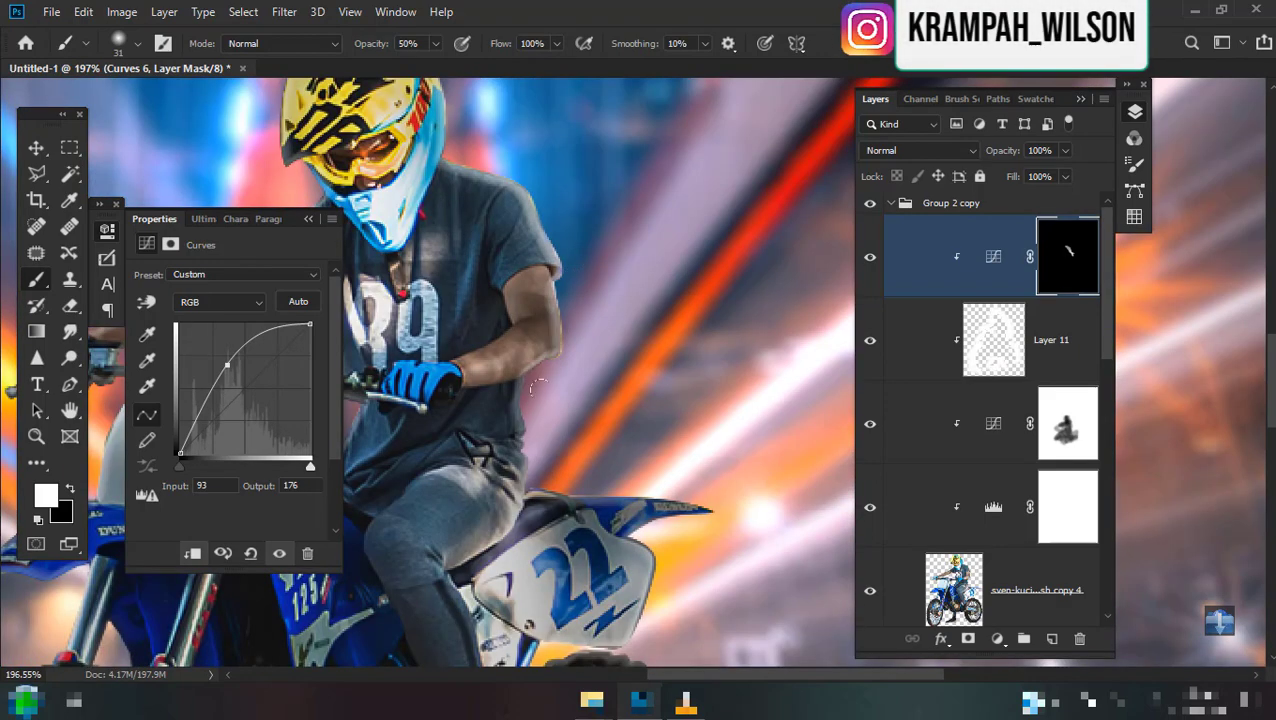
mouse_move(538, 386)
mouse_down()
mouse_move(510, 475)
mouse_move(560, 520)
mouse_move(700, 505)
mouse_up()
drag(637, 598, 622, 458)
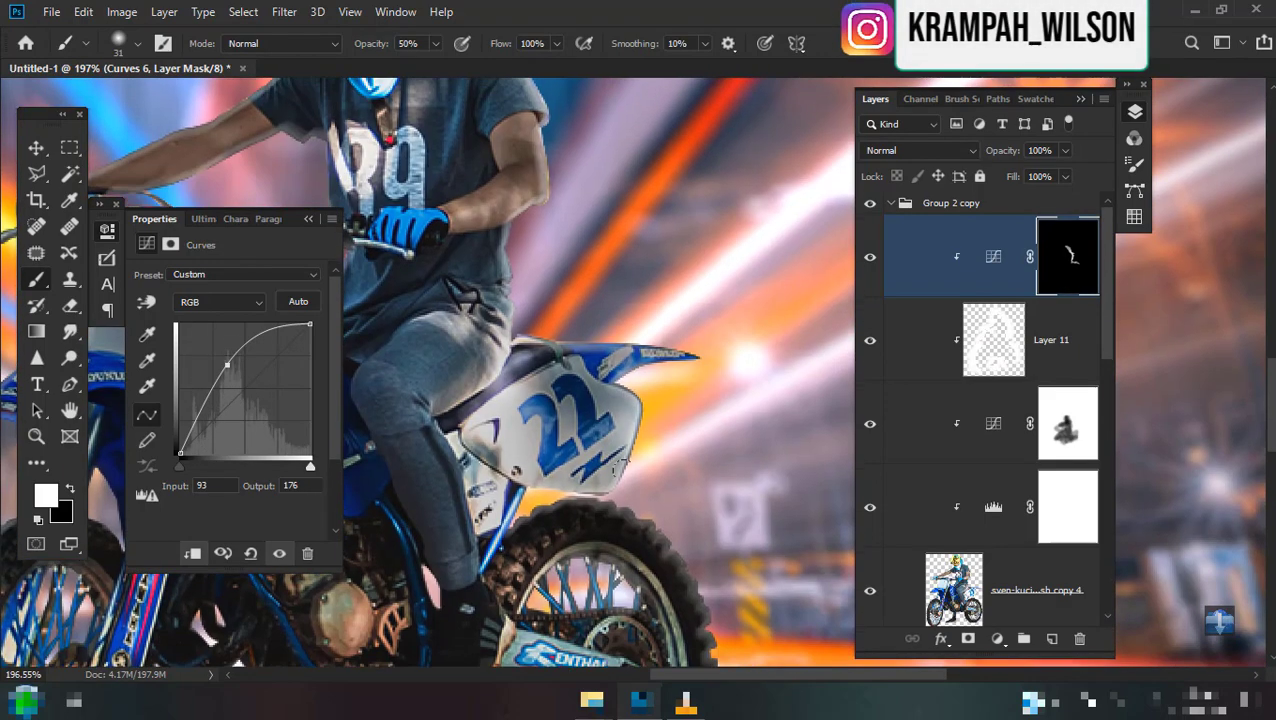
Brighten the rear tyre's right edge and the underside of the rear fender on the mask.
drag(712, 581, 700, 568)
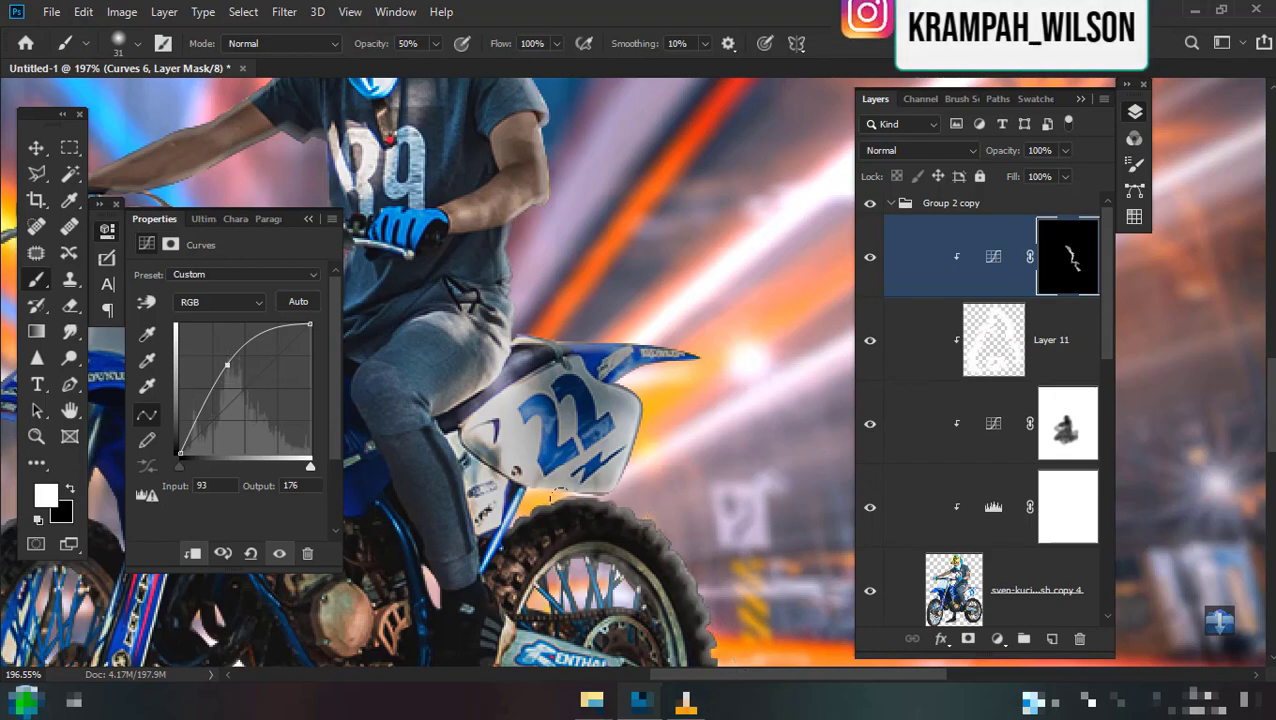
mouse_move(552, 493)
mouse_down()
mouse_move(665, 525)
mouse_move(685, 355)
mouse_up()
drag(738, 445, 697, 664)
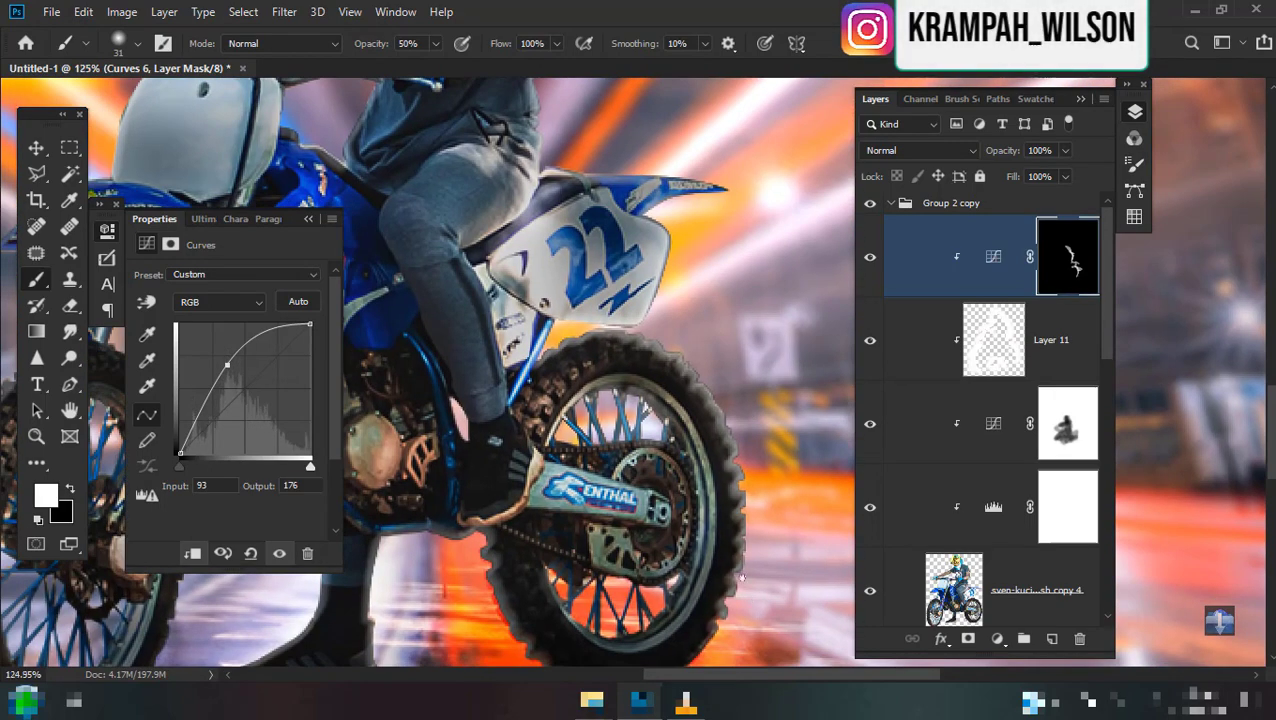
scroll(742, 578, down, 3)
scroll(720, 530, up, 3)
scroll(705, 487, up, 3)
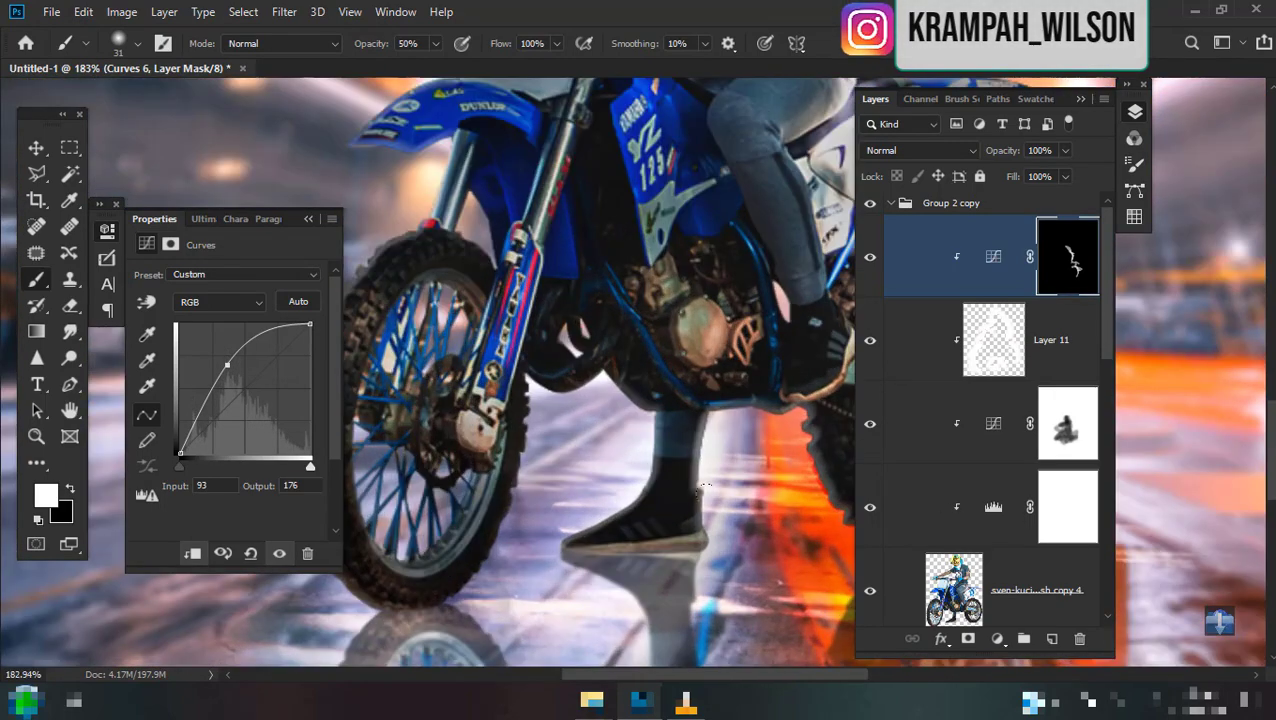
Lower Layer 11's opacity to 8%.
click(1022, 327)
drag(1003, 150, 986, 156)
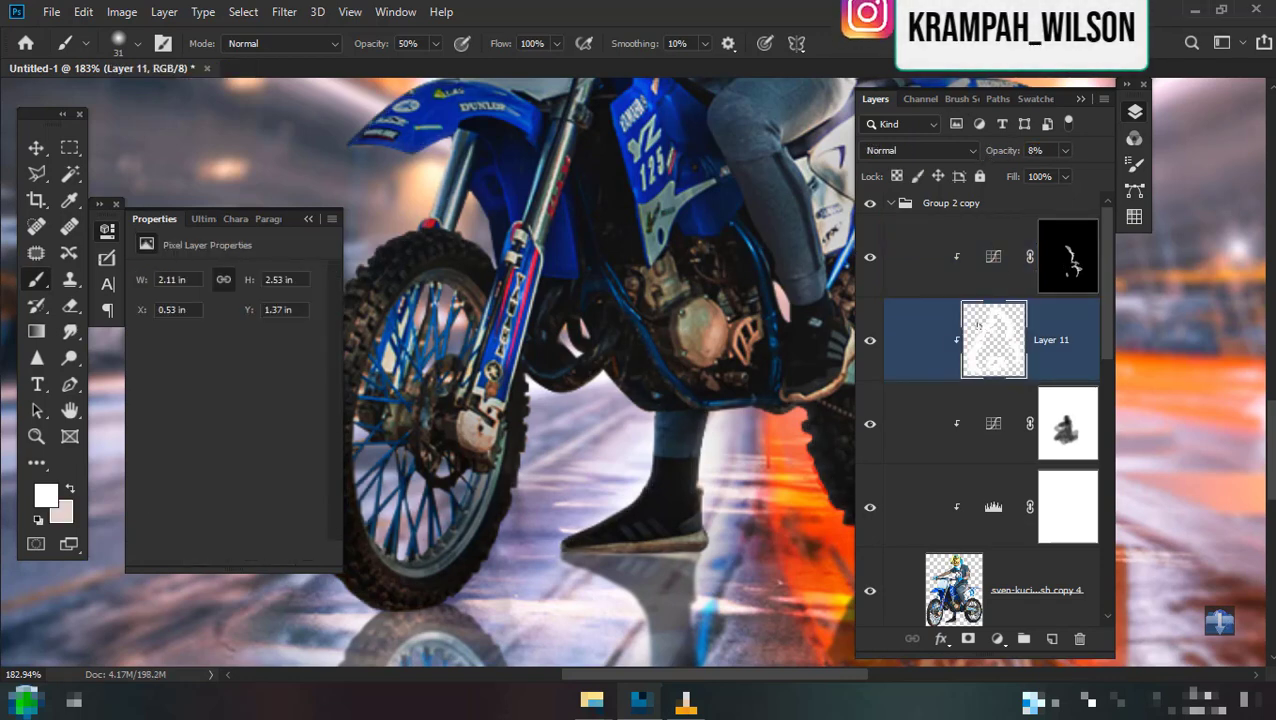
click(975, 258)
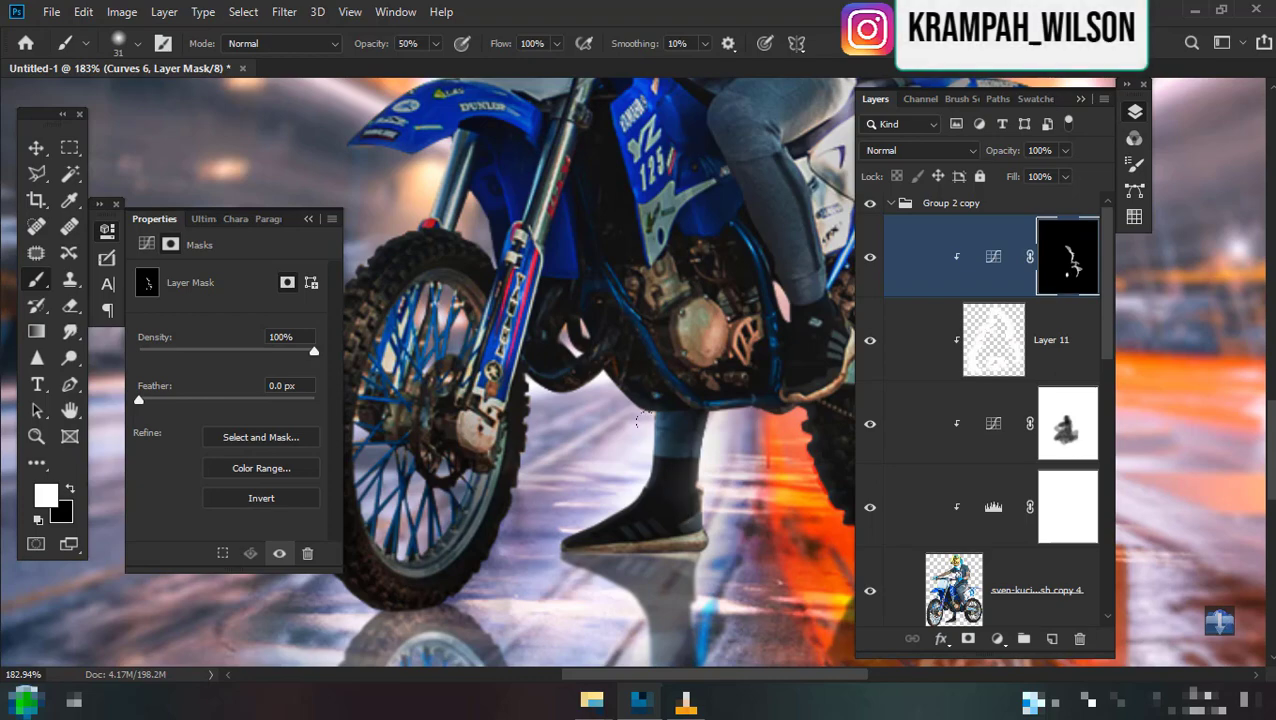
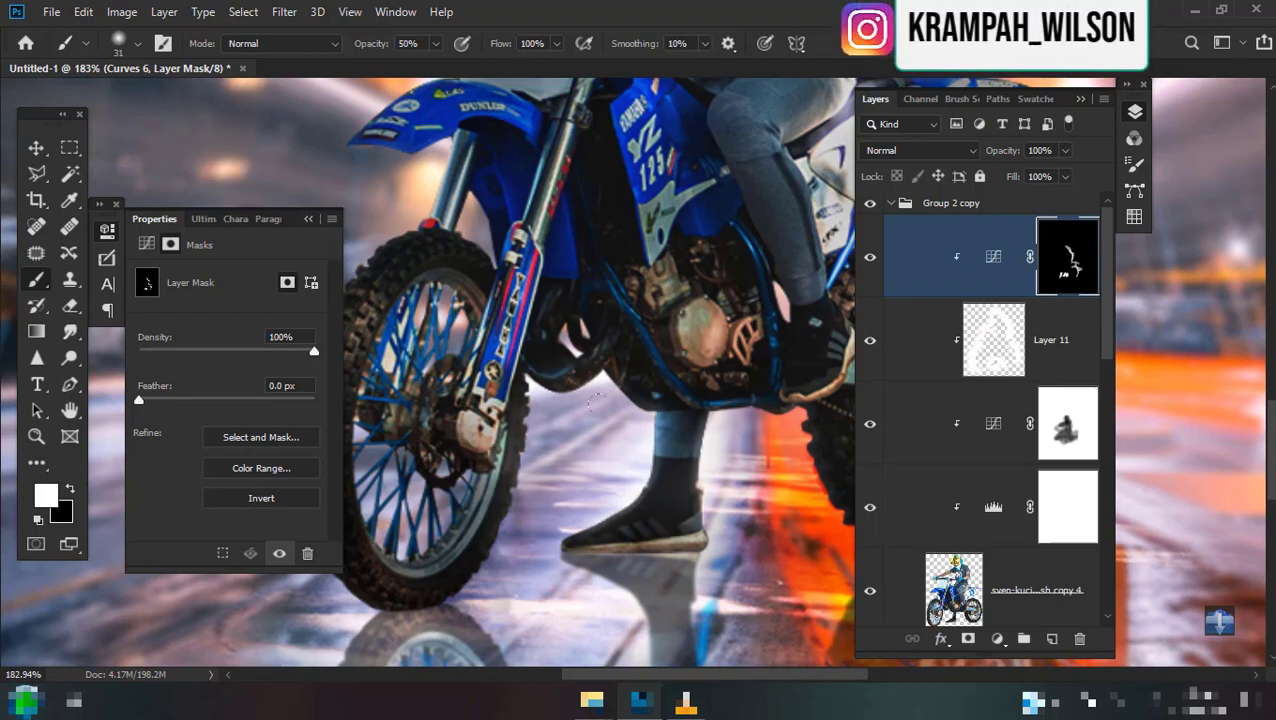
Paint the Curves 6 mask to apply the curves effect to the rear of the bike.
scroll(706, 453, right, 3)
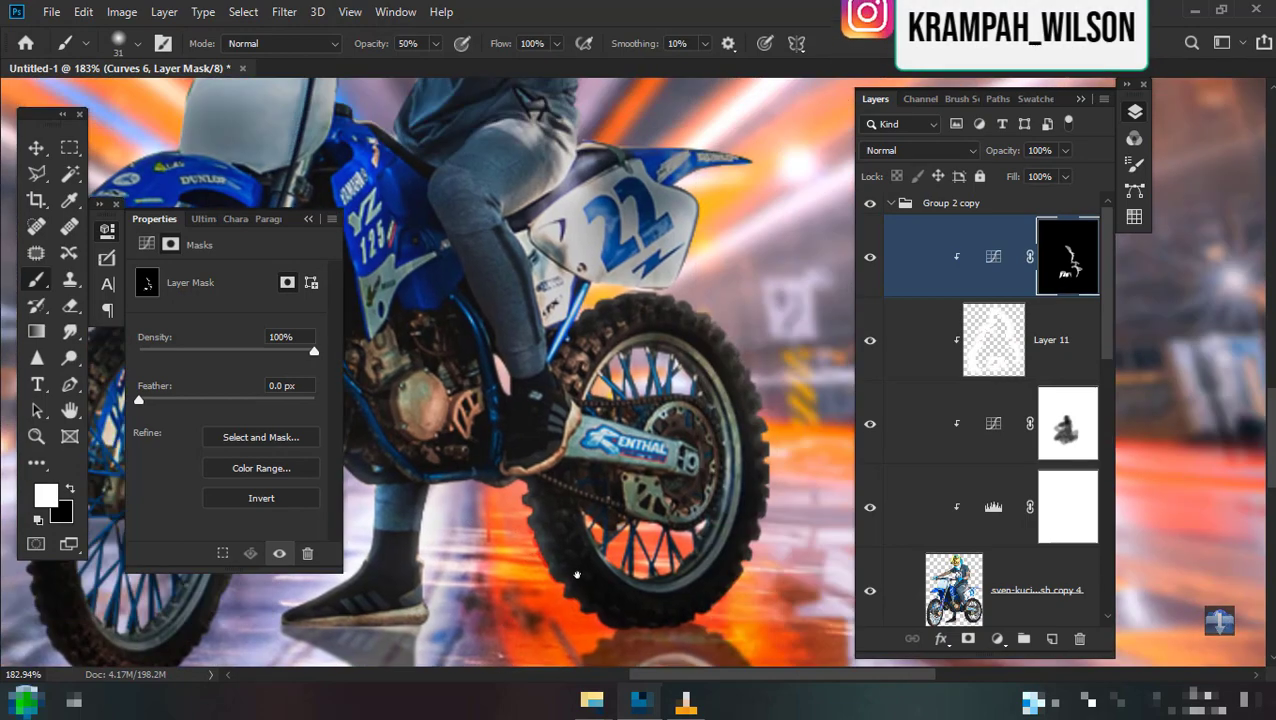
scroll(708, 486, right, 4)
drag(785, 475, 640, 272)
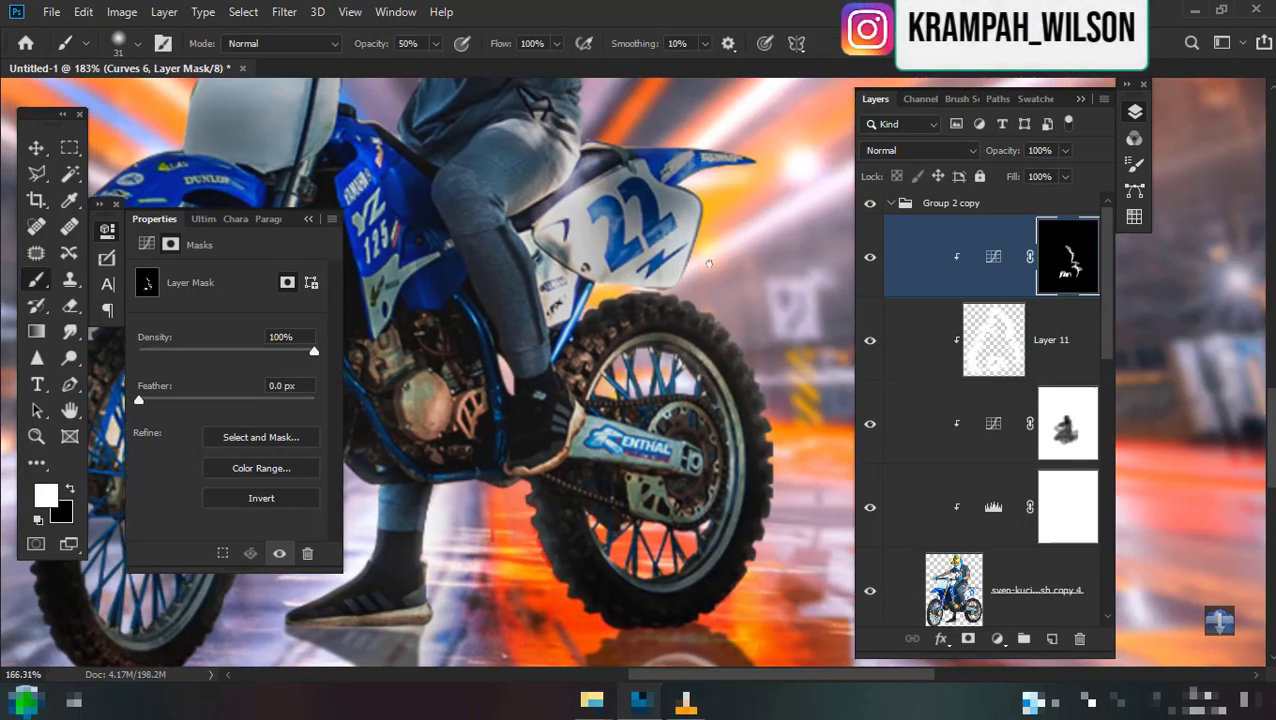
scroll(708, 263, down, 4)
scroll(716, 148, up, 3)
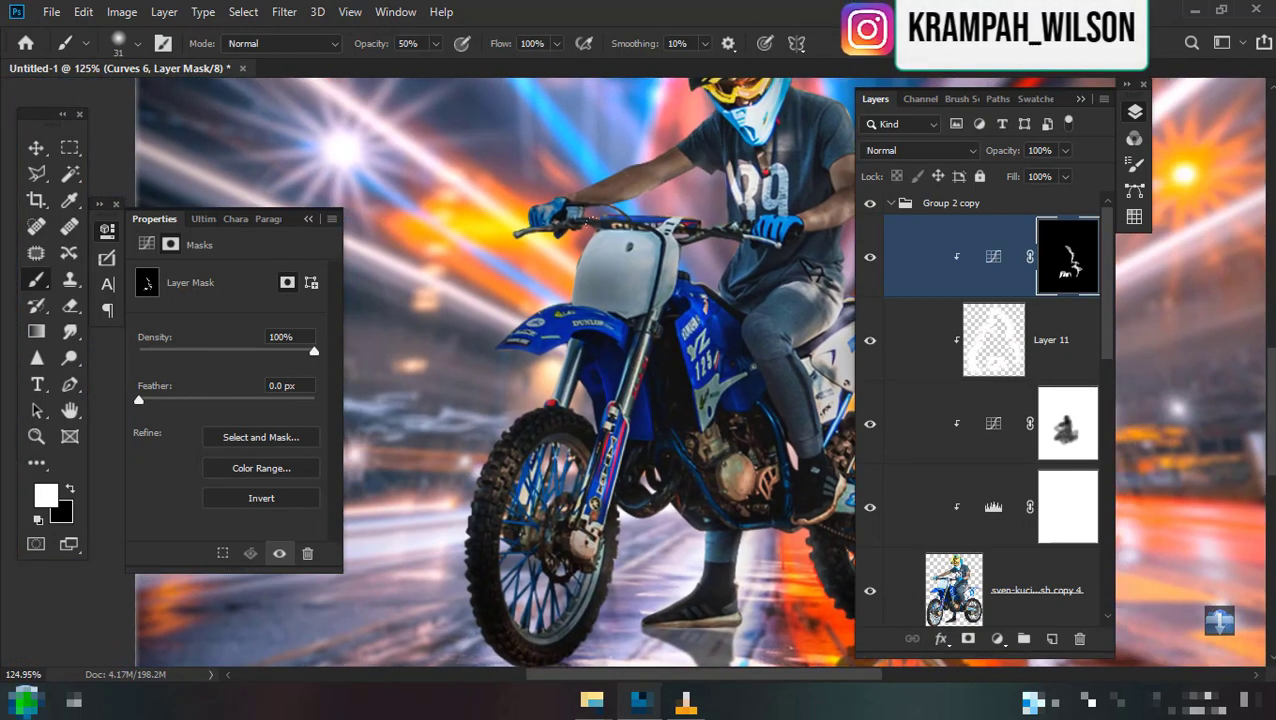
scroll(545, 300, up, 3)
scroll(537, 326, right, 3)
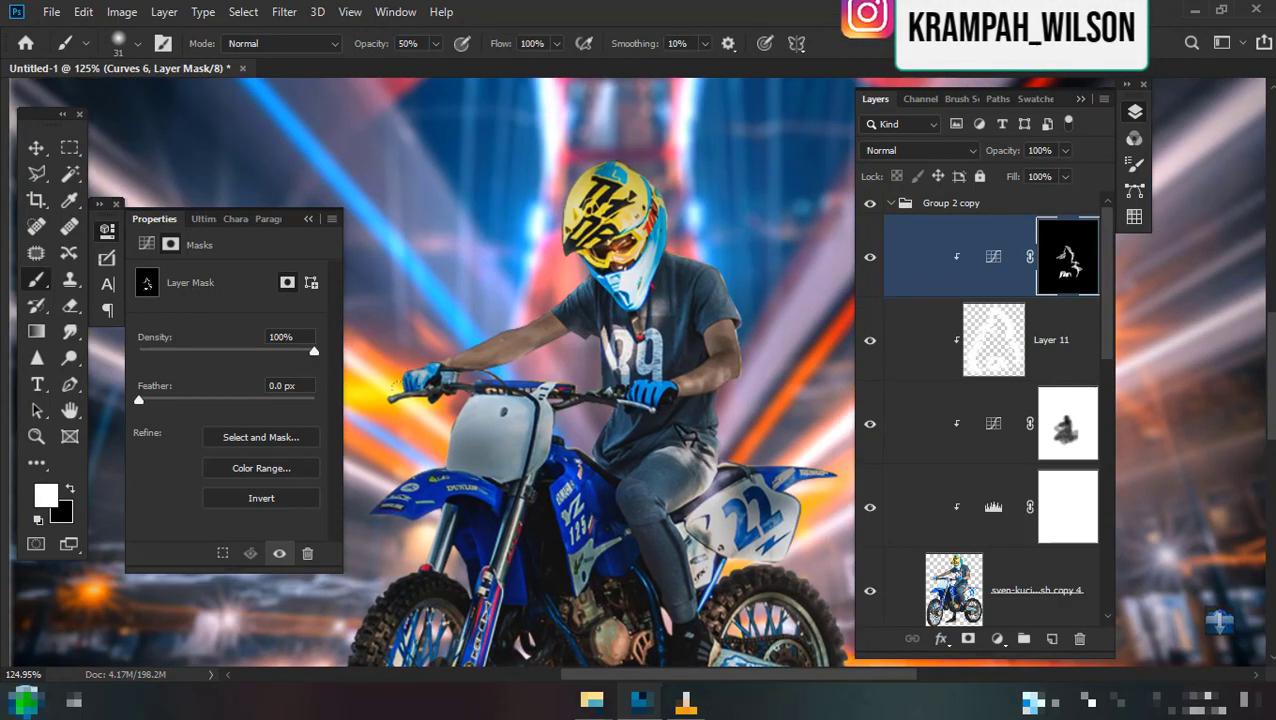
scroll(405, 385, left, 3)
scroll(535, 338, down, 2)
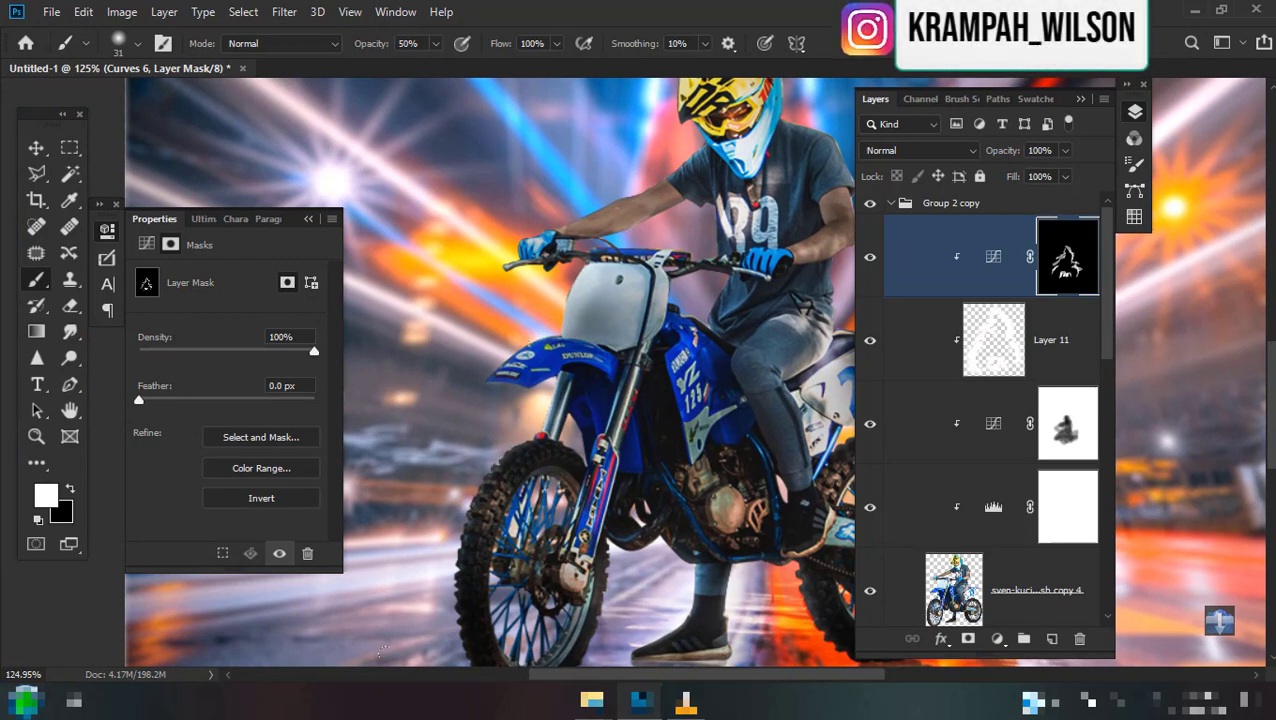
scroll(477, 482, down, 2)
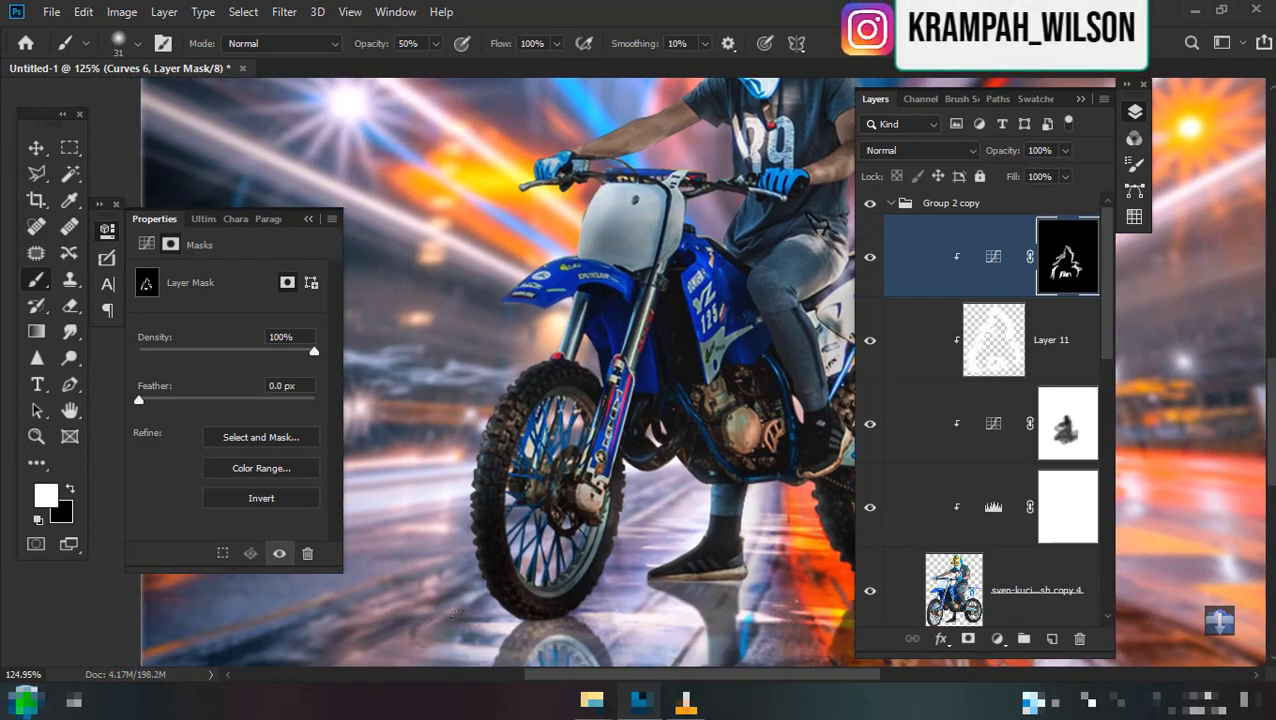
Fit the image on screen, turn Curves 6 back on, and add empty Layer 12.
key(ctrl+0)
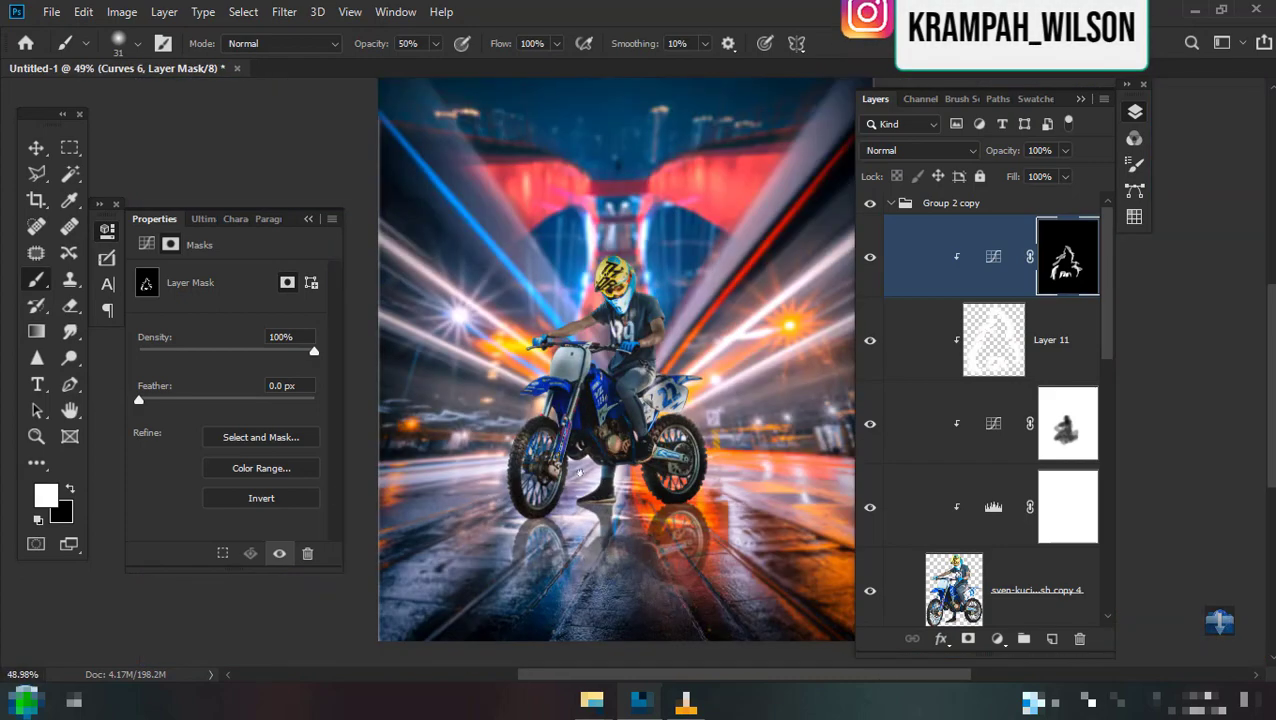
scroll(700, 350, up, 2)
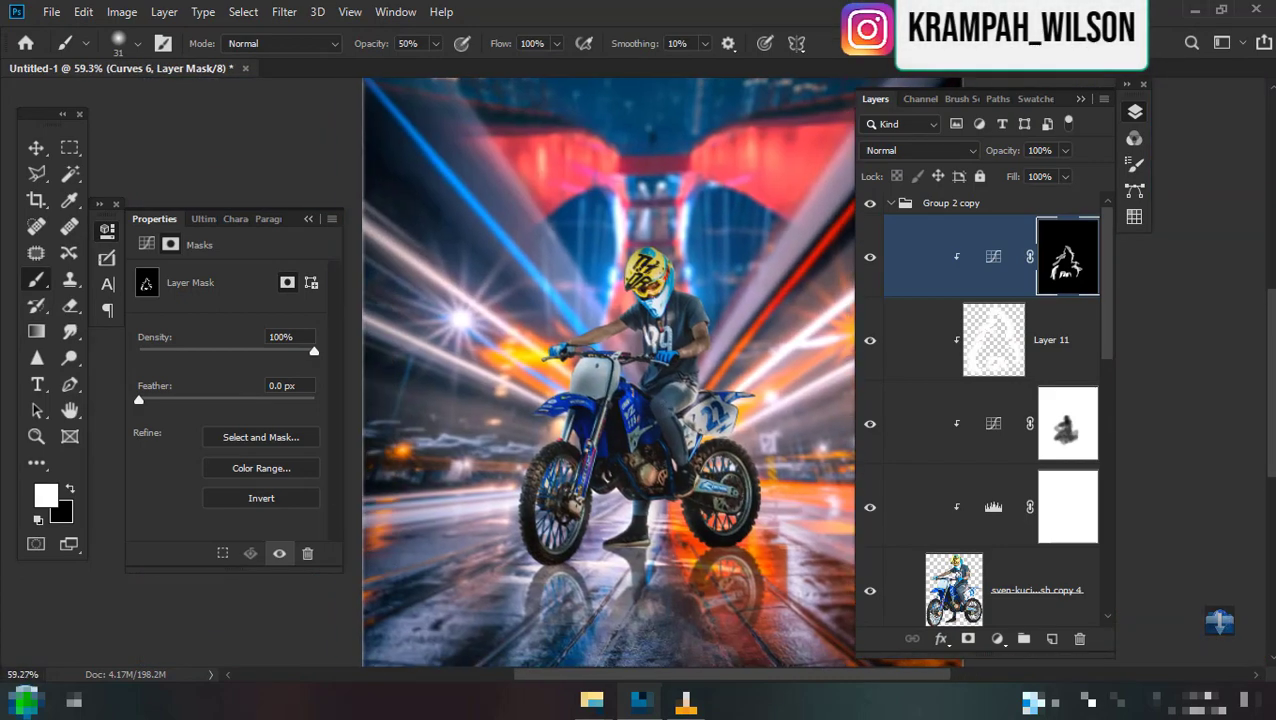
click(869, 261)
click(1051, 639)
Set the soft brush to 150 px size and 75% opacity.
right_click(566, 186)
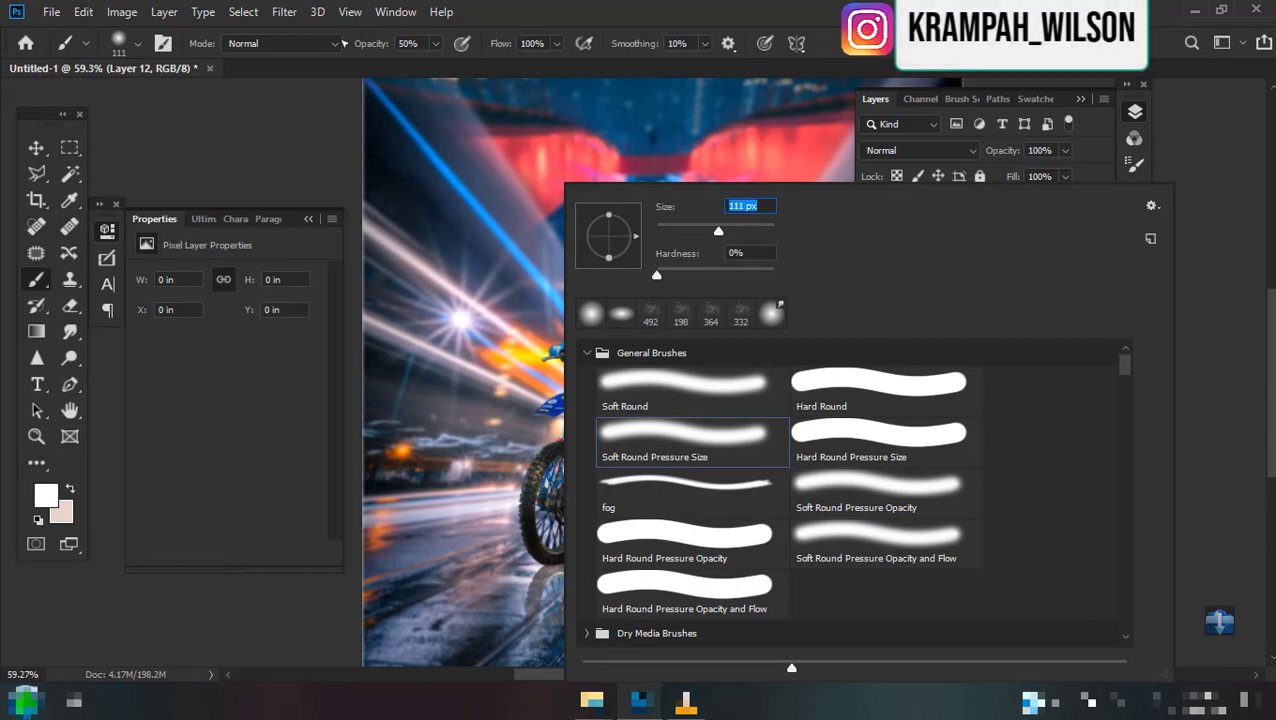
key(Return)
key(7)
key(5)
right_click(674, 186)
key(Return)
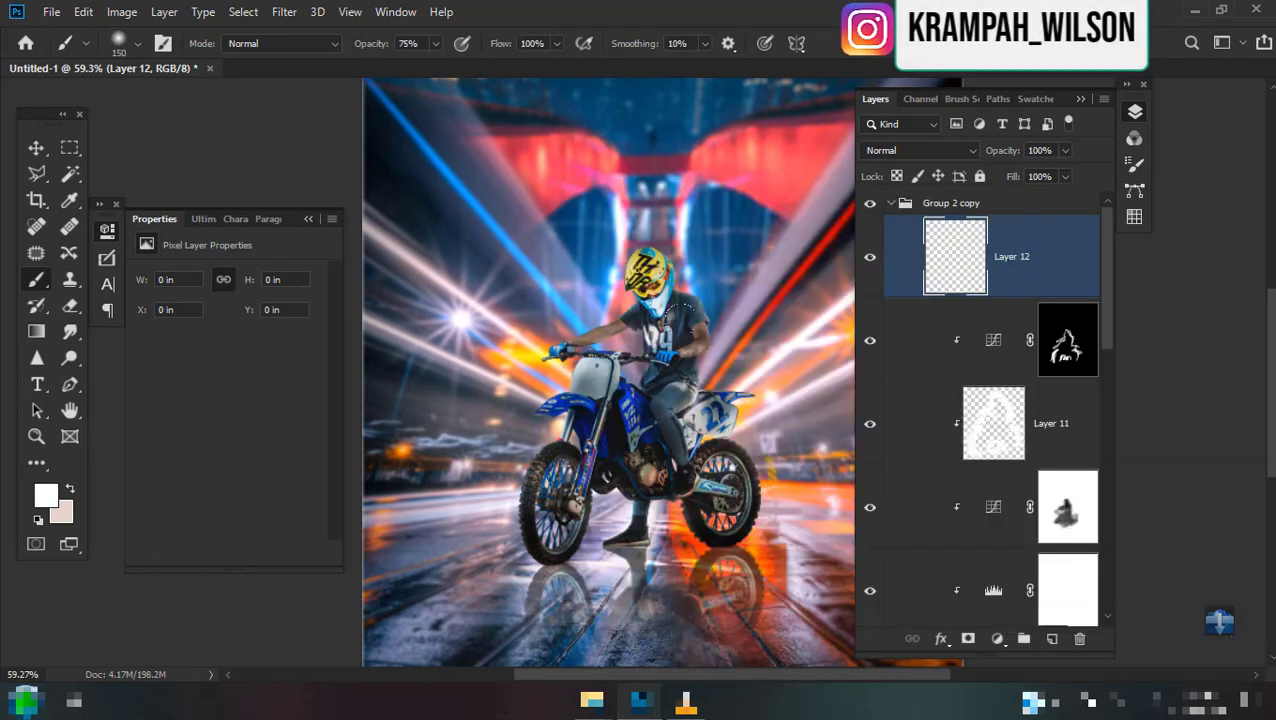
scroll(628, 327, up, 2)
scroll(628, 327, up, 2)
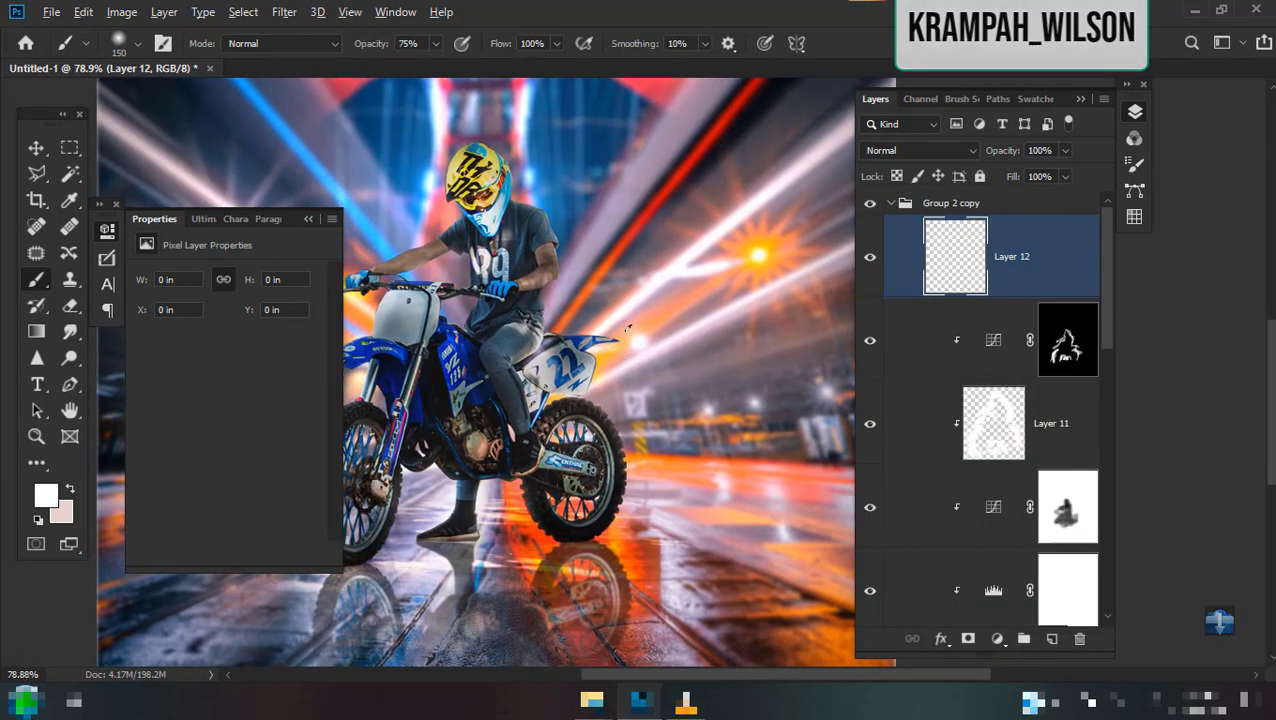
Paint orange, blue and peach glow around the rider on Layer 12.
click(558, 333)
drag(556, 281, 565, 259)
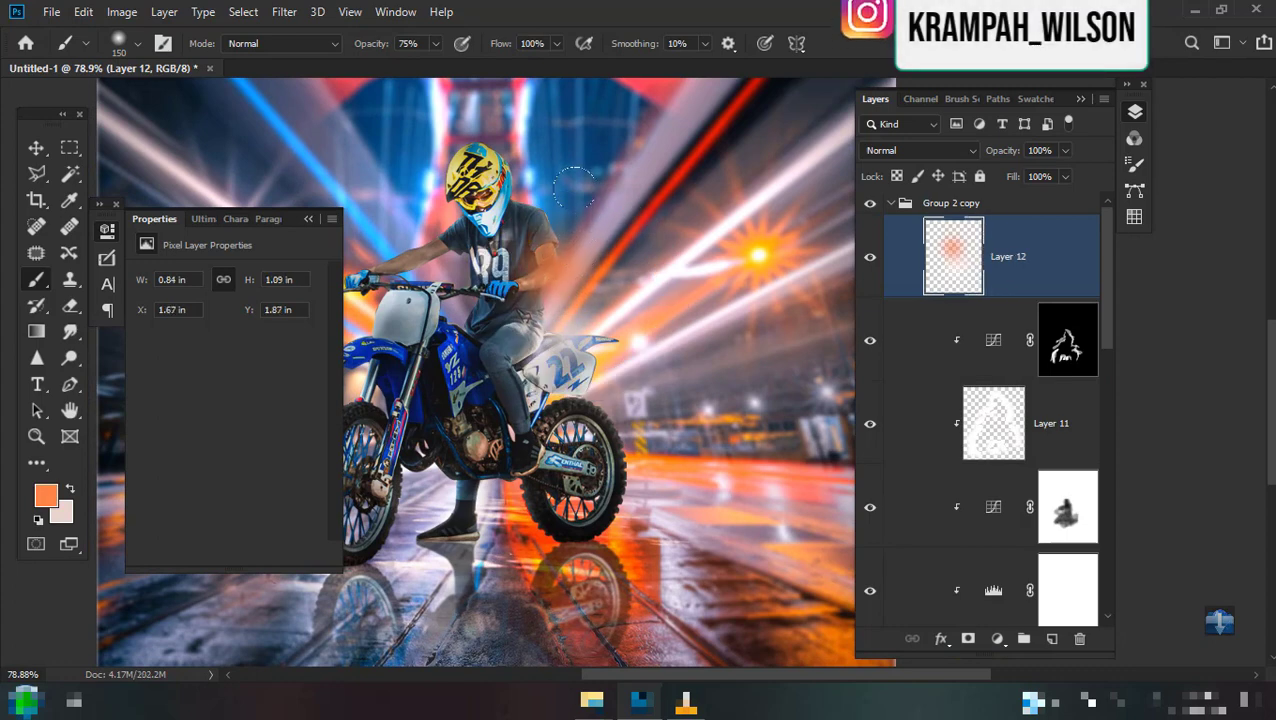
alt+click(527, 217)
mouse_move(527, 217)
mouse_down()
mouse_move(538, 185)
mouse_move(472, 135)
mouse_move(420, 225)
mouse_move(564, 216)
mouse_move(484, 268)
mouse_move(477, 346)
mouse_up()
alt+click(535, 215)
alt+click(495, 245)
alt+click(481, 321)
Blend Layer 12 as Linear Dodge (Add) at 58% opacity and add Layer 13.
click(920, 150)
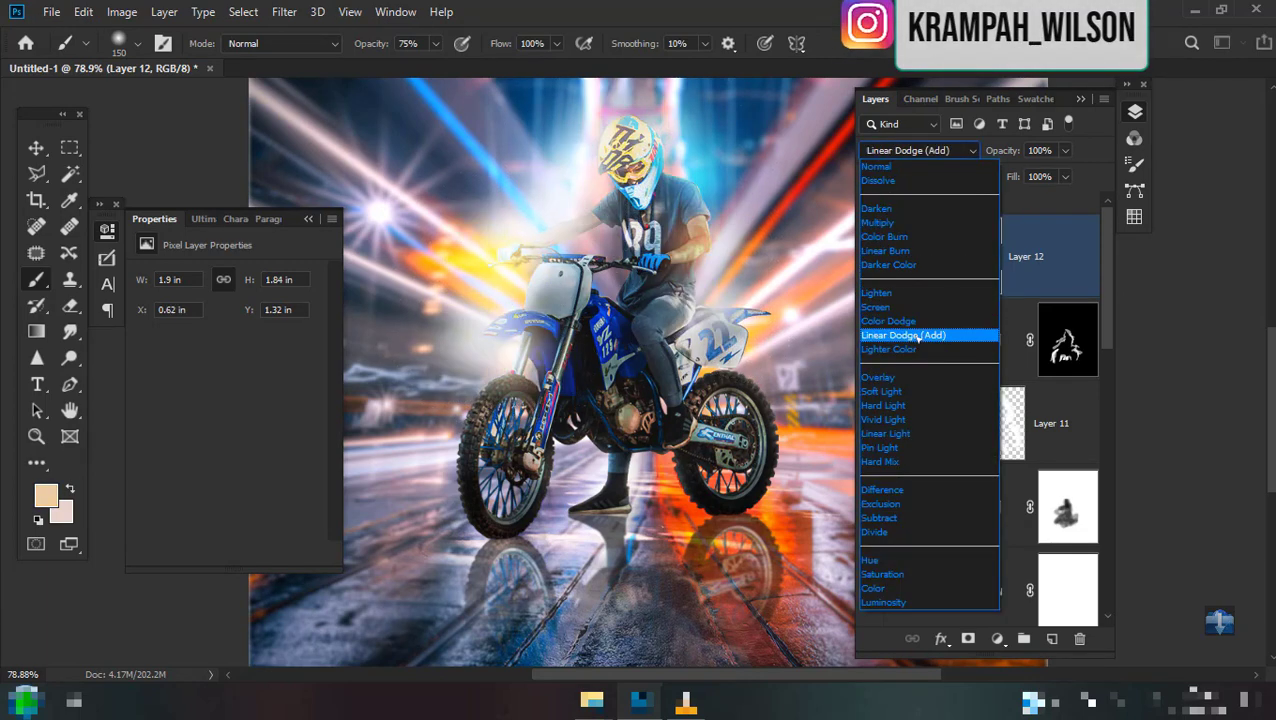
click(917, 336)
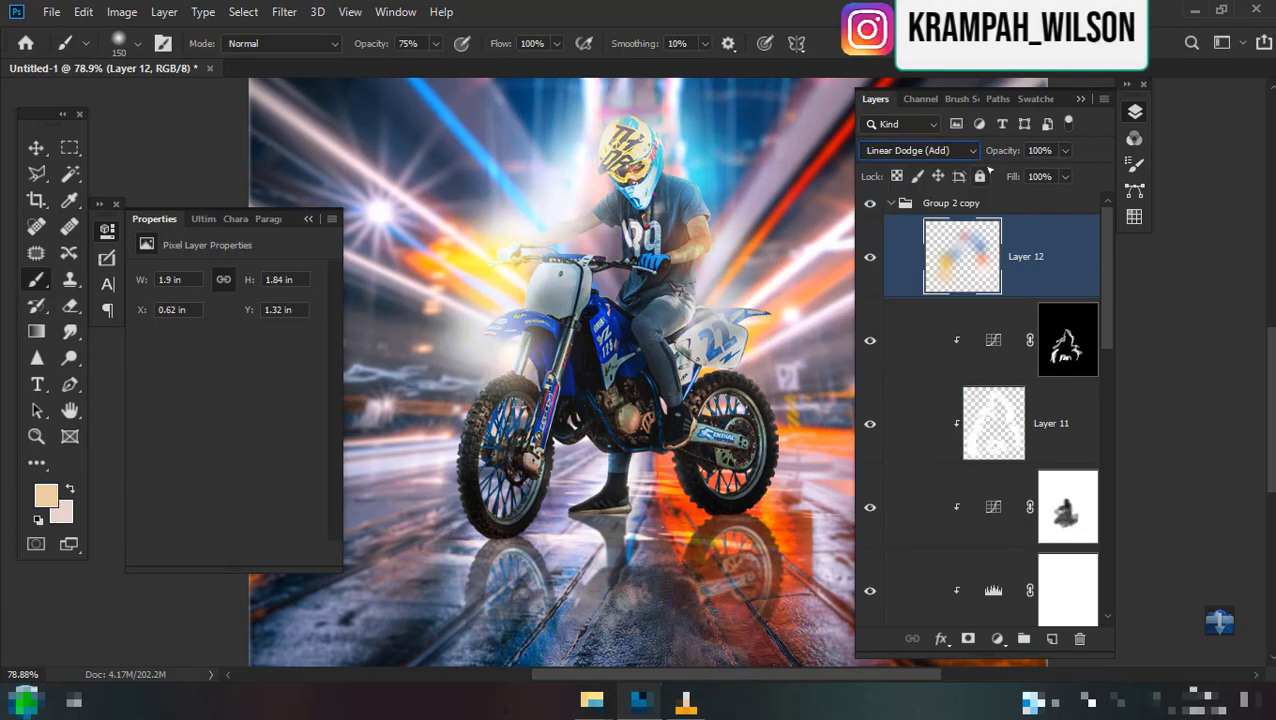
drag(990, 150, 960, 168)
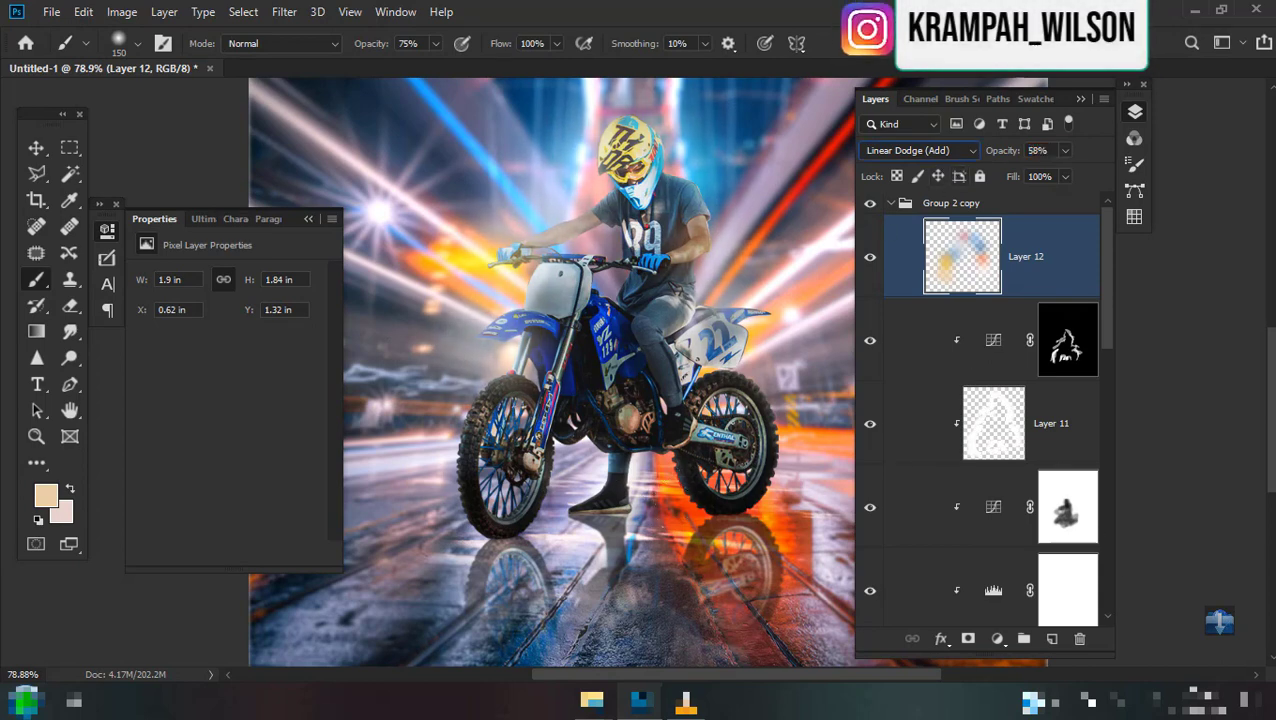
click(1052, 638)
Paint sampled orange and pink glow around the rear wheel, front wheel and legs.
alt+click(680, 457)
click(672, 468)
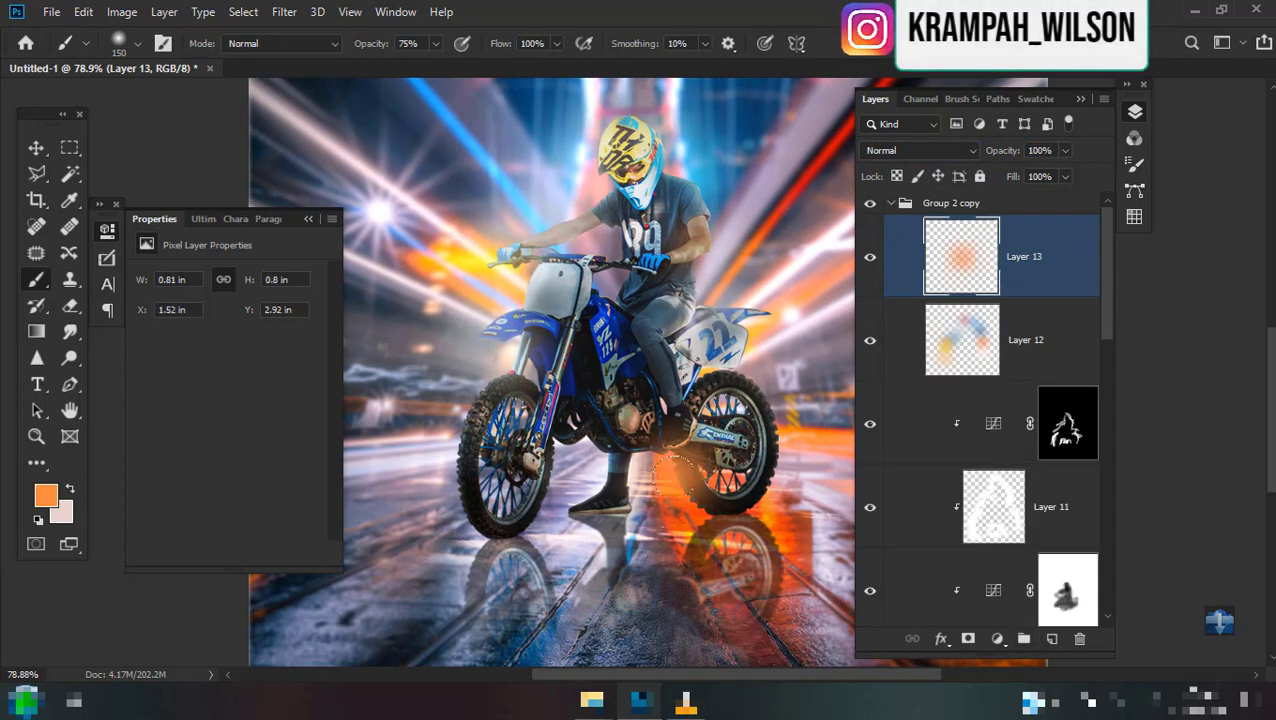
drag(773, 492, 727, 498)
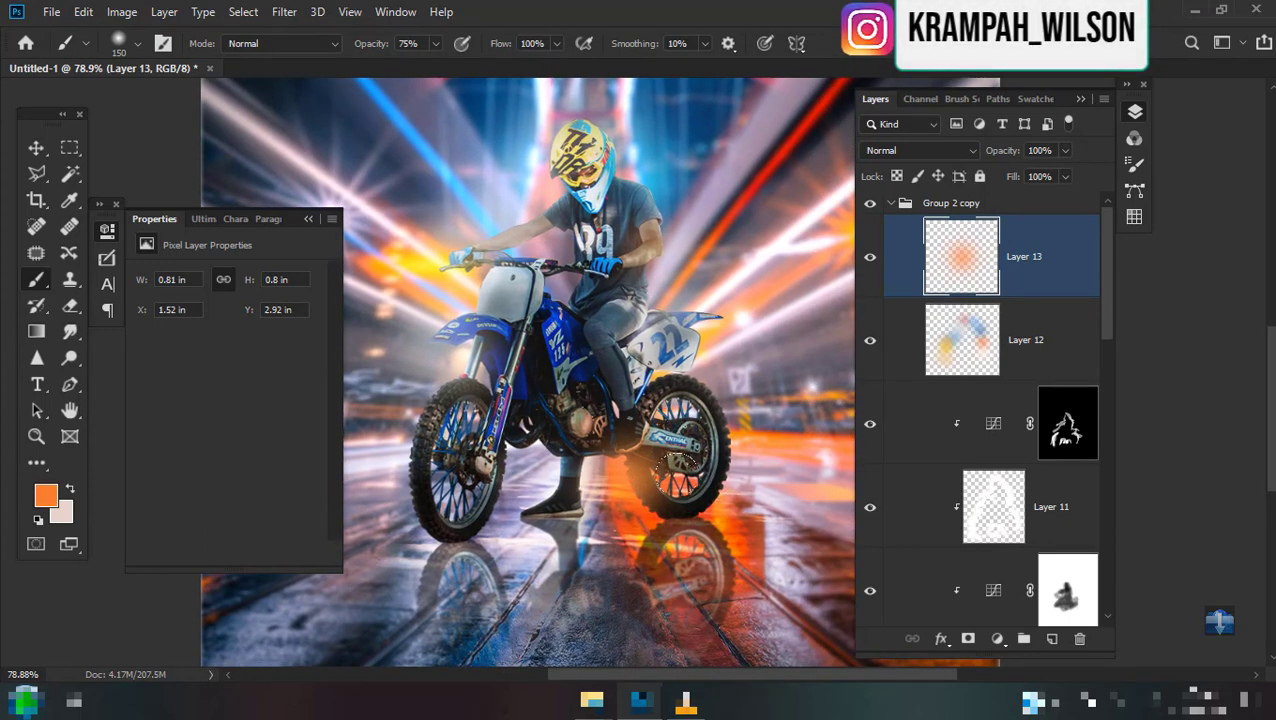
drag(700, 490, 660, 470)
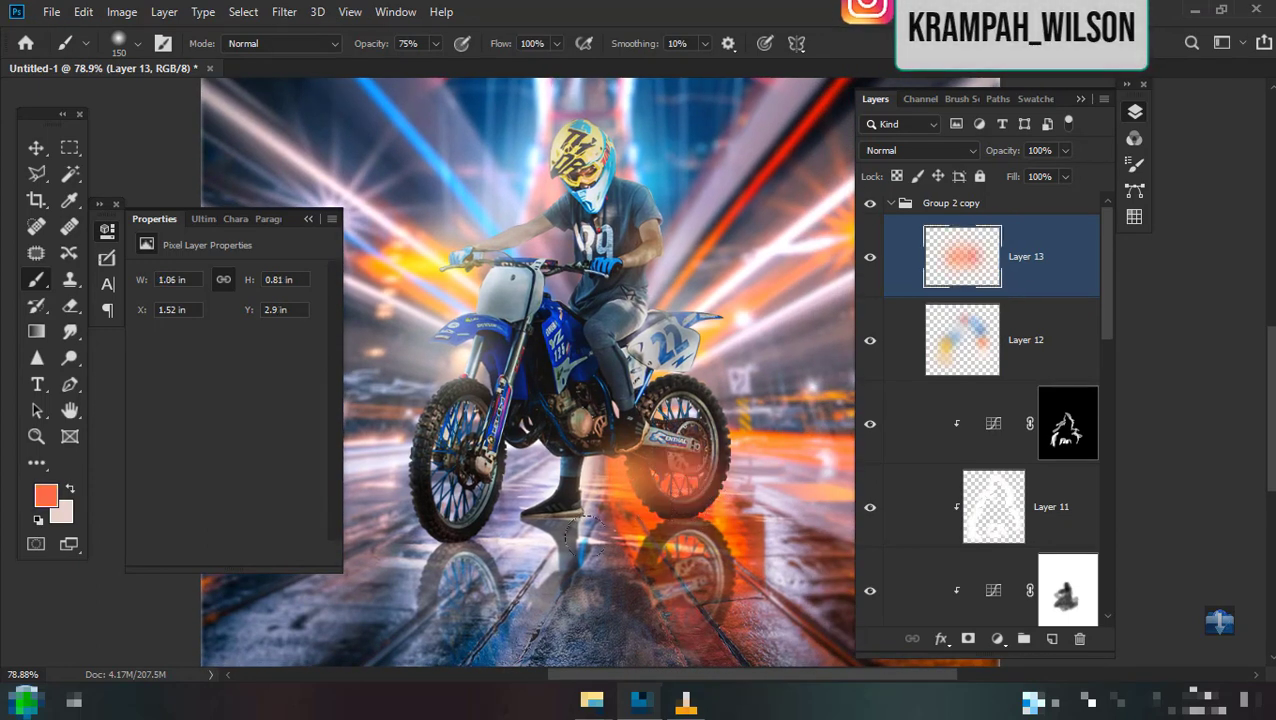
alt+click(586, 478)
click(589, 478)
alt+click(557, 477)
mouse_move(557, 477)
mouse_down()
mouse_move(508, 515)
mouse_move(455, 500)
mouse_up()
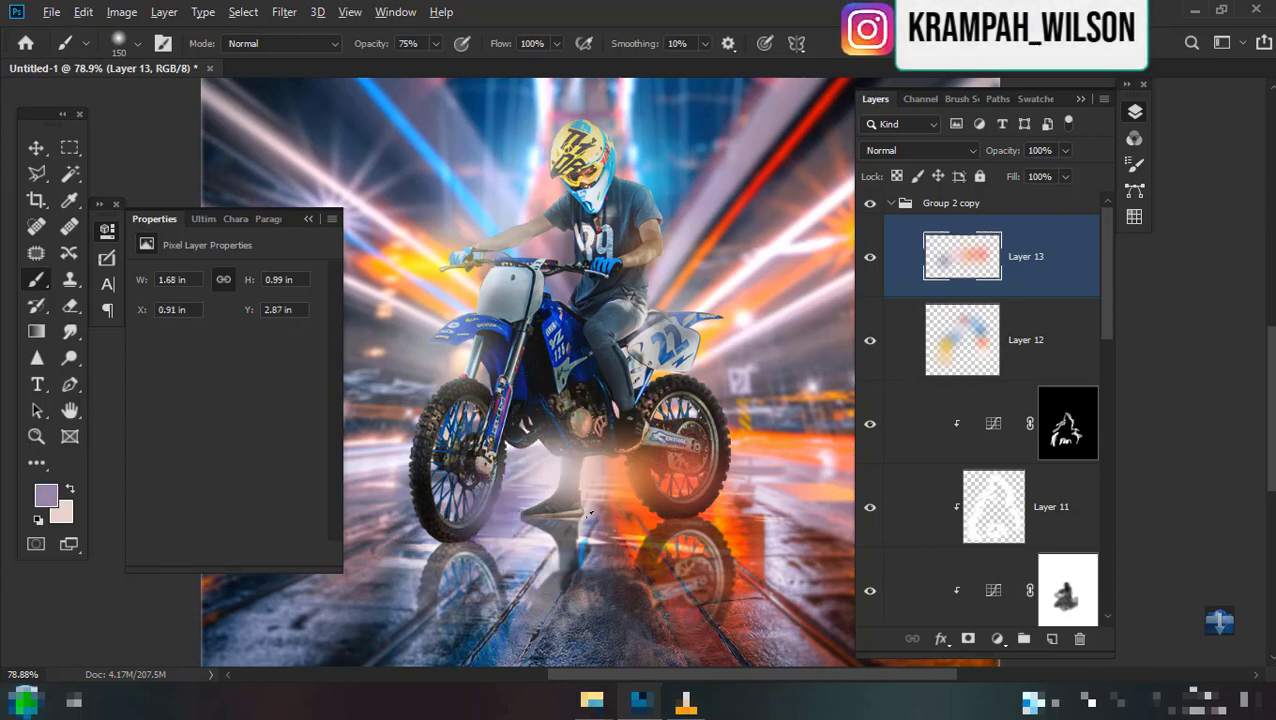
alt+click(602, 505)
Blend Layer 13 as Linear Dodge (Add) at 70% opacity.
click(920, 150)
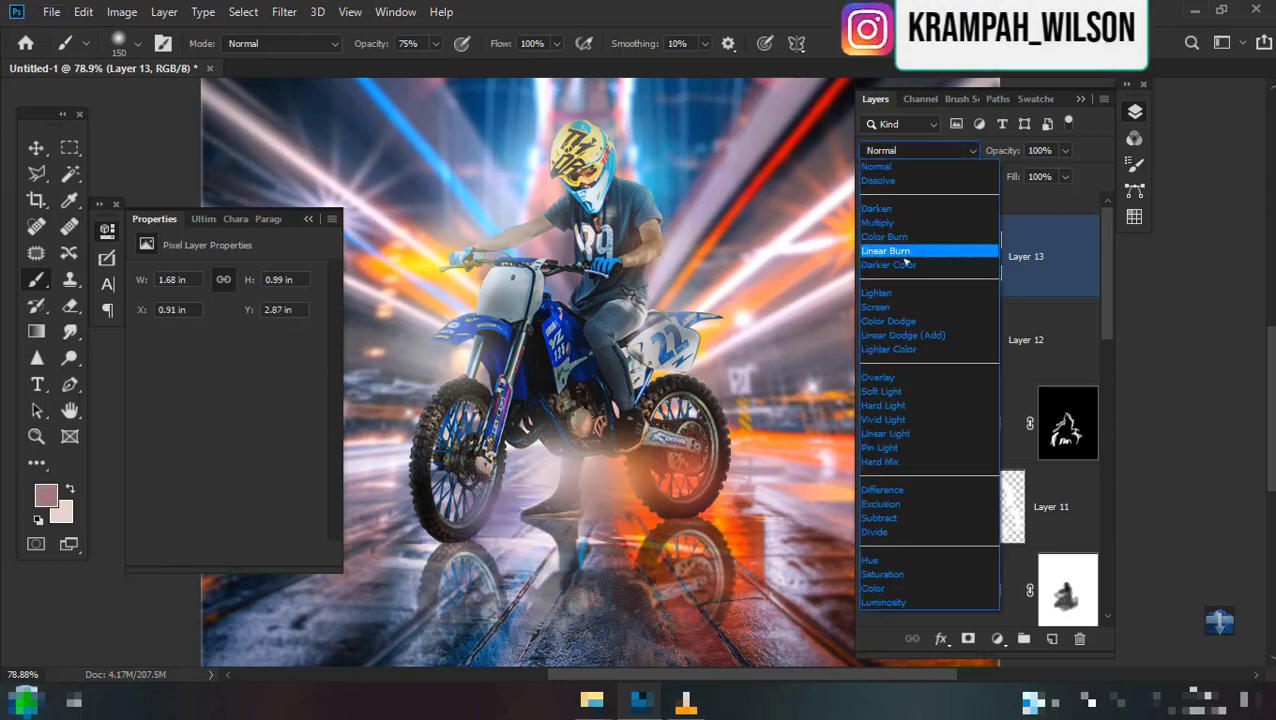
click(905, 335)
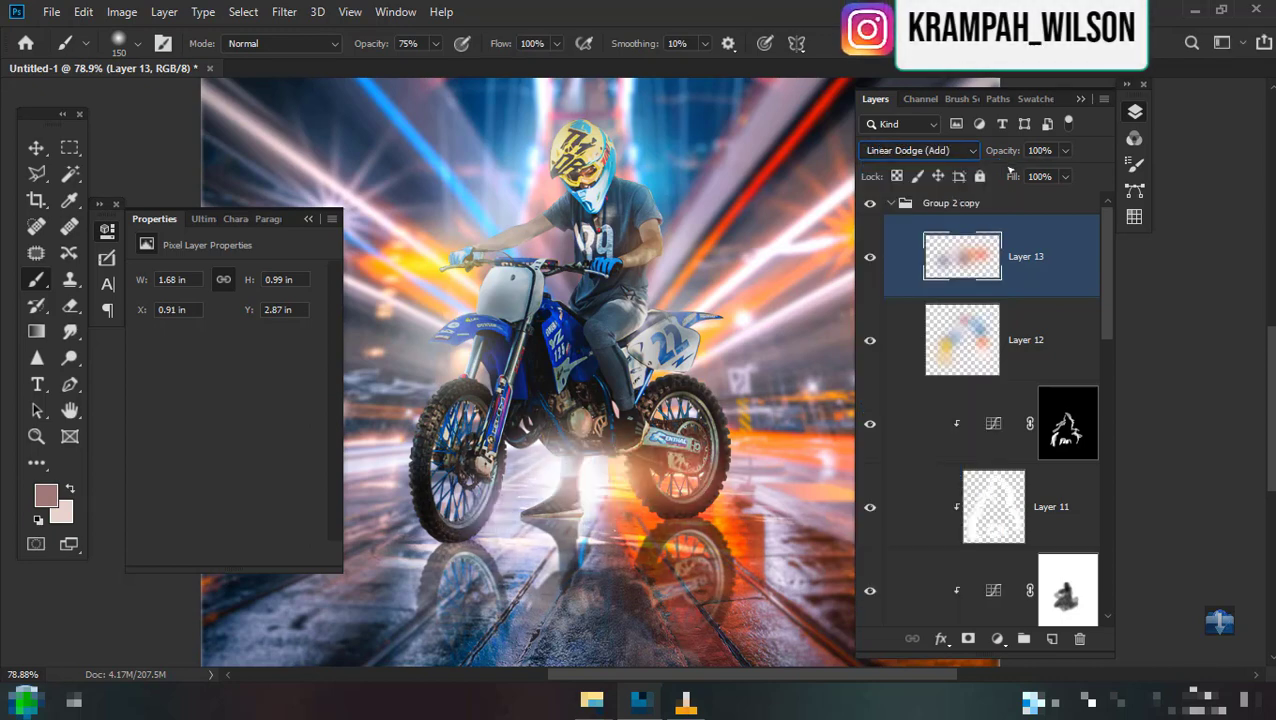
drag(996, 152, 962, 174)
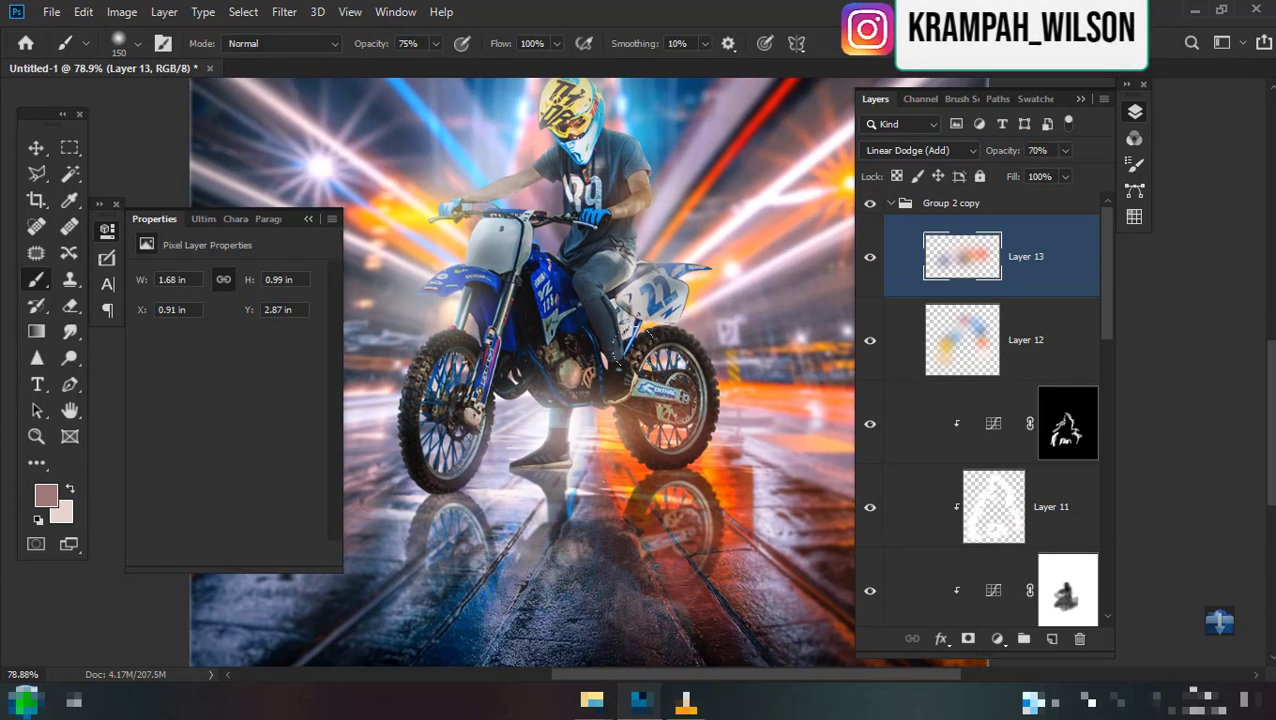
scroll(650, 320, up, 2)
Add a peach glow stroke and lavender glow near the front wheel on Layer 13.
alt+click(655, 316)
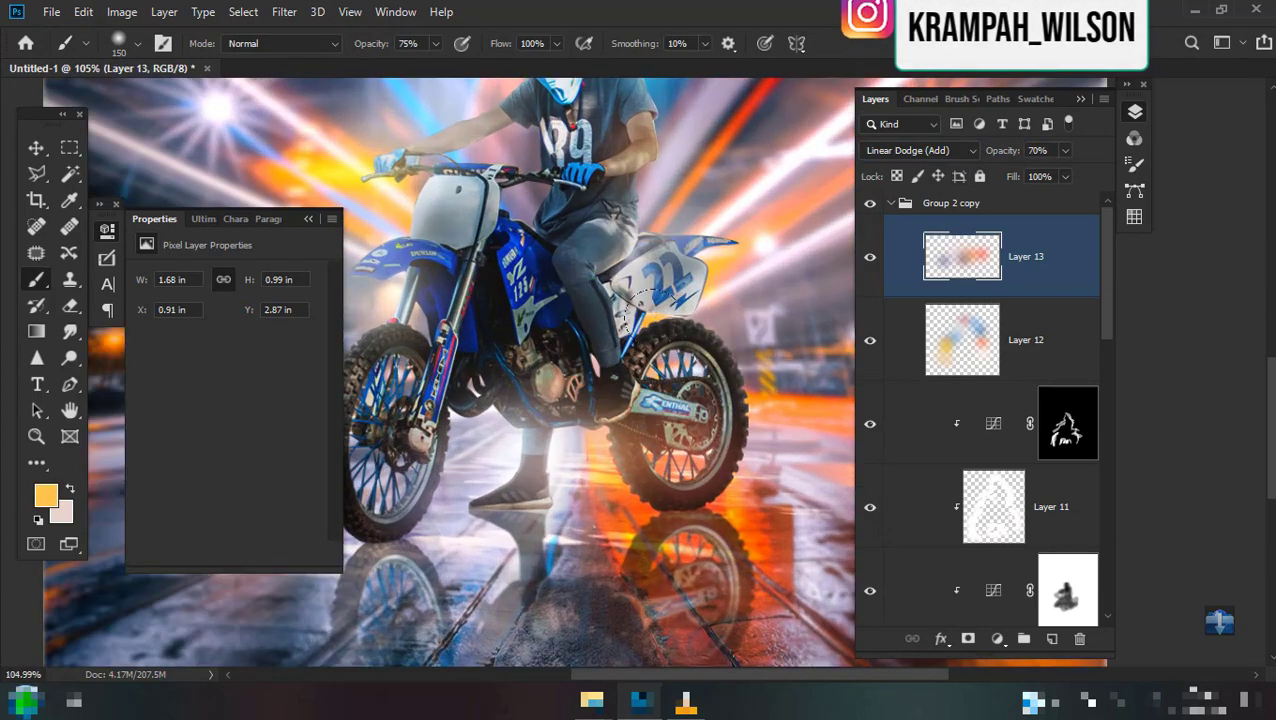
click(650, 310)
scroll(645, 400, down, 3)
scroll(645, 420, up, 1)
scroll(645, 434, down, 1)
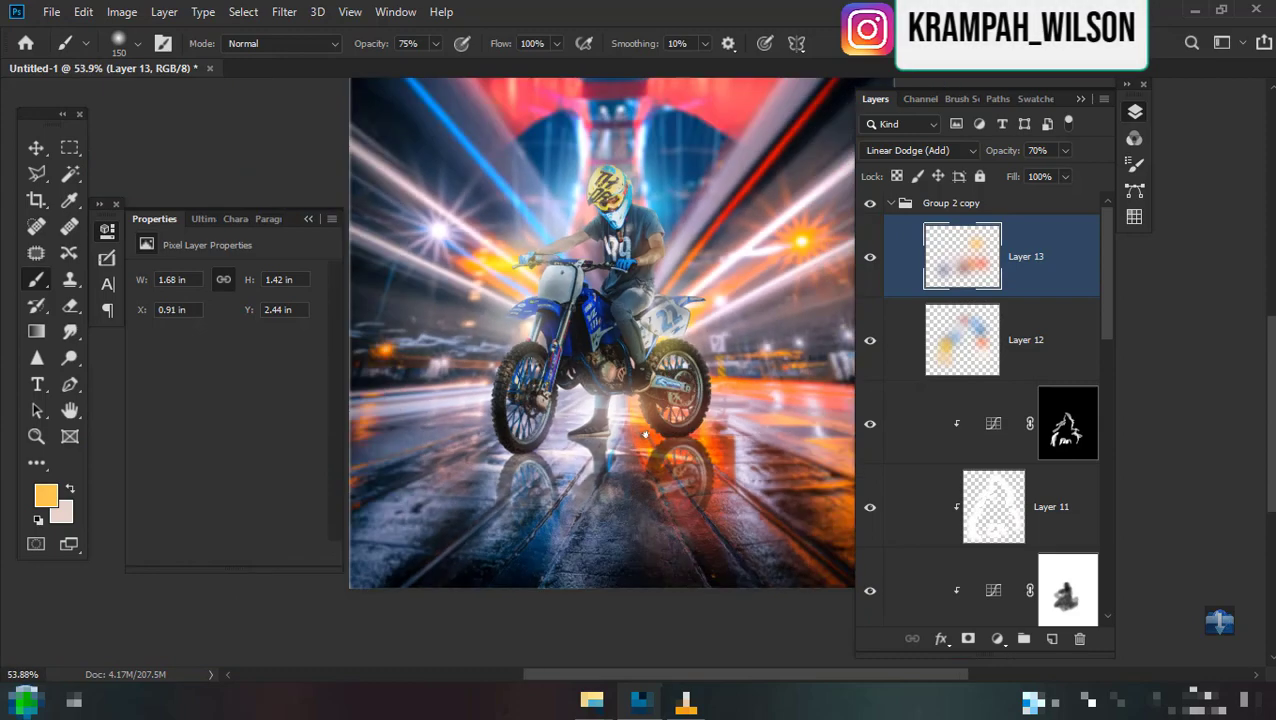
scroll(645, 434, up, 1)
scroll(630, 432, up, 1)
scroll(570, 430, up, 1)
scroll(500, 430, up, 1)
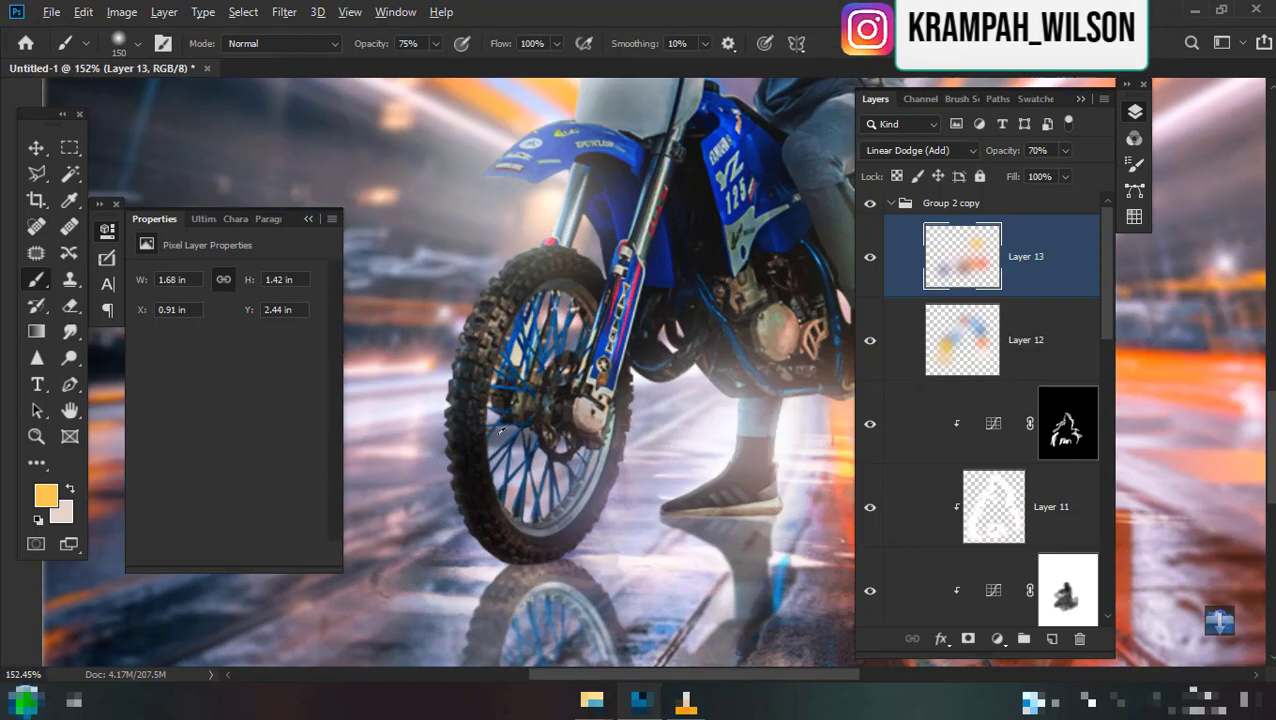
alt+click(505, 377)
click(498, 405)
scroll(560, 405, down, 1)
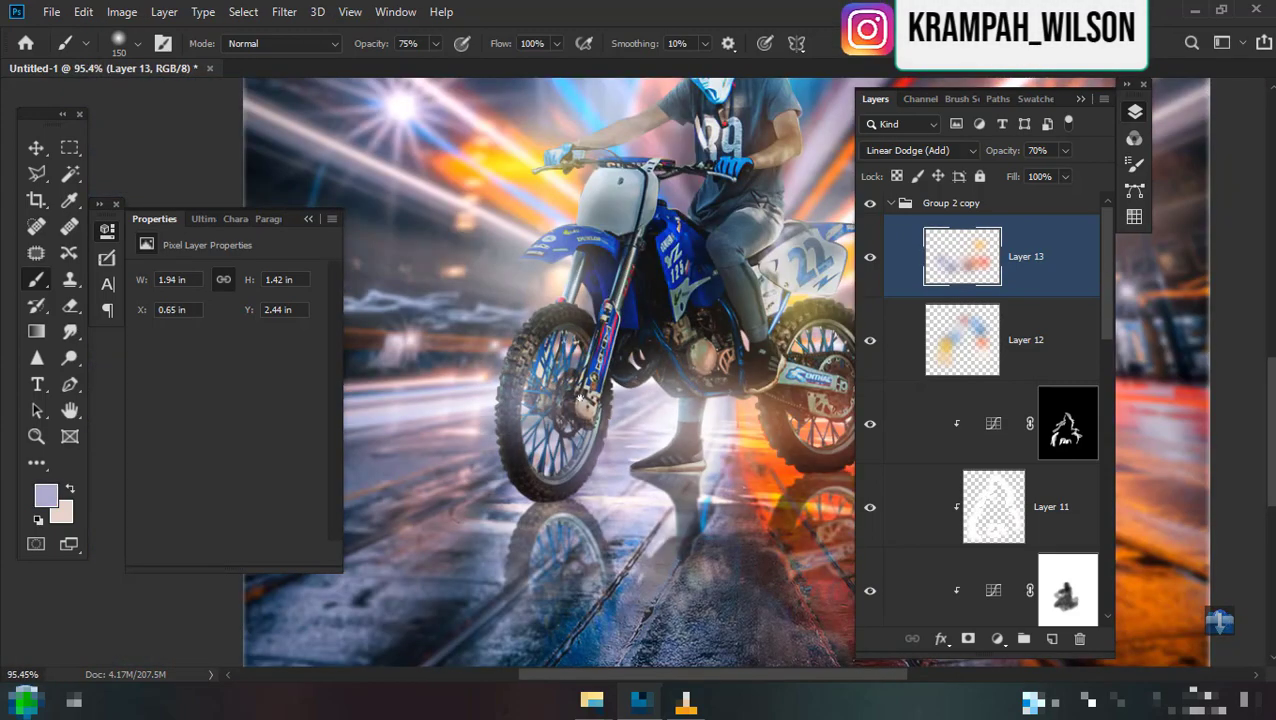
scroll(634, 400, down, 2)
scroll(634, 400, down, 1)
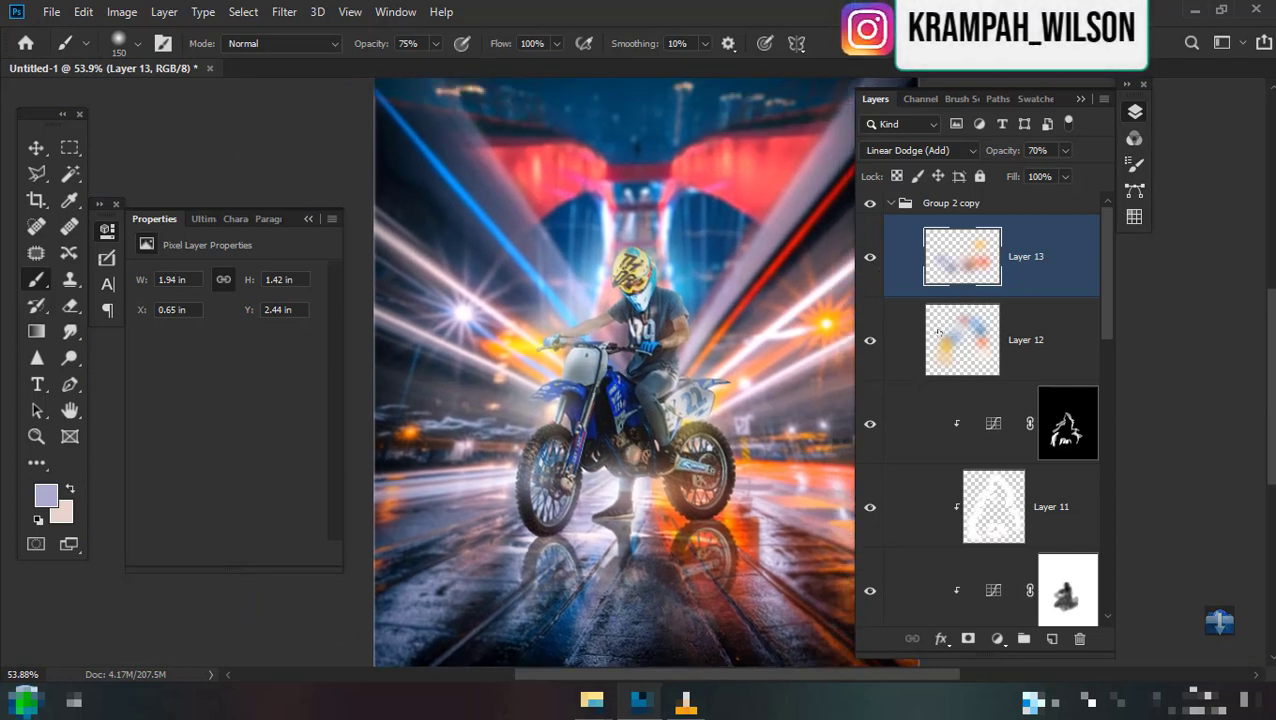
scroll(634, 425, down, 1)
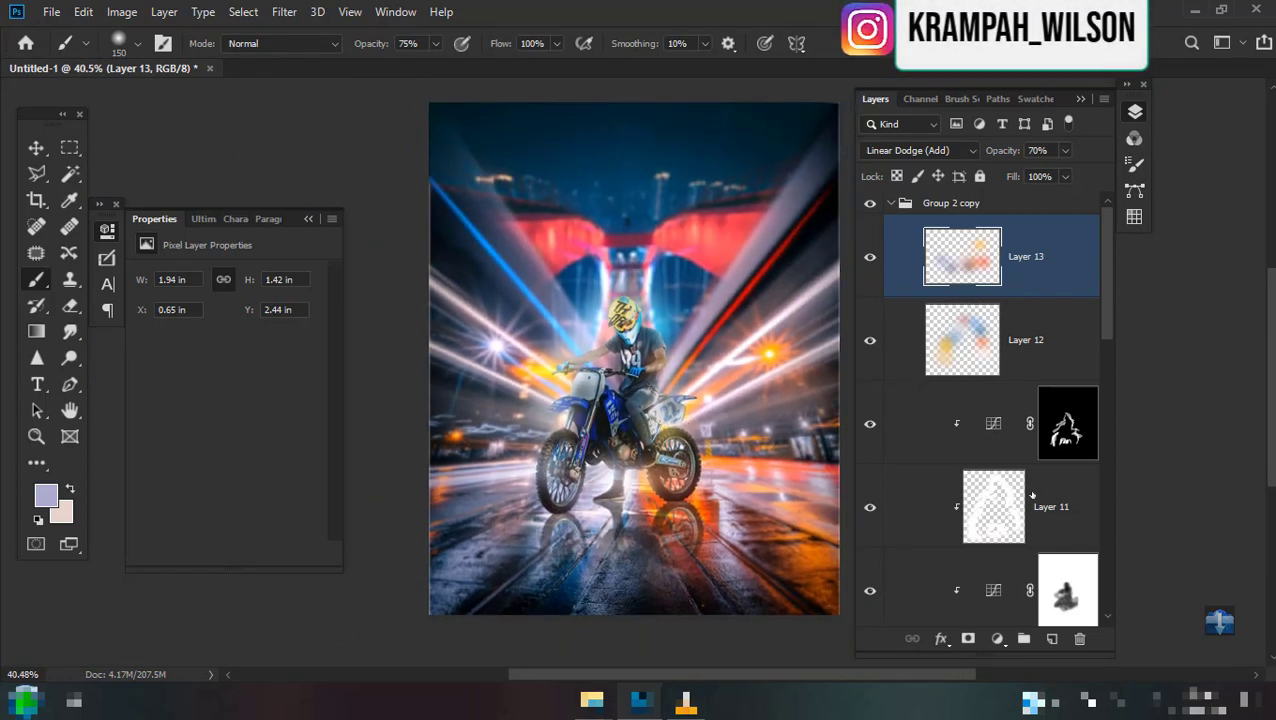
scroll(1032, 494, down, 5)
scroll(1032, 494, down, 5)
scroll(1032, 494, down, 5)
Show the lens-flare layer and set its blend mode to Screen.
click(1040, 411)
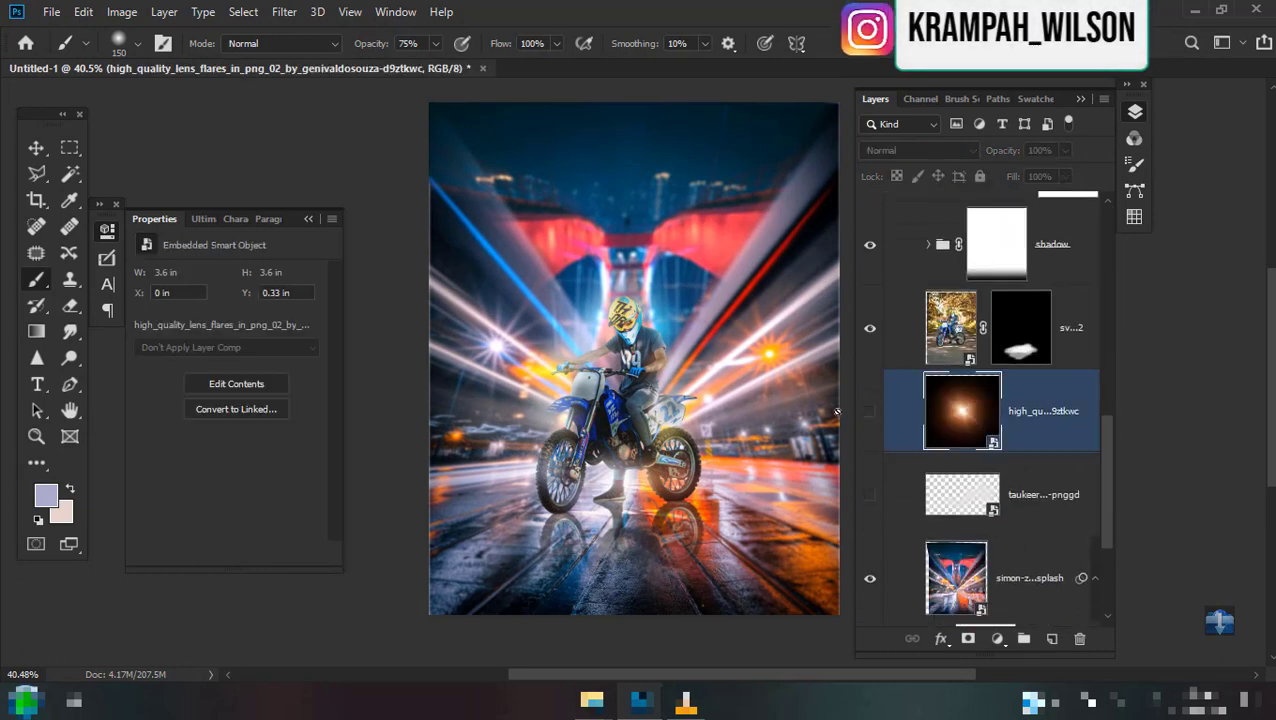
click(869, 411)
click(918, 150)
click(886, 305)
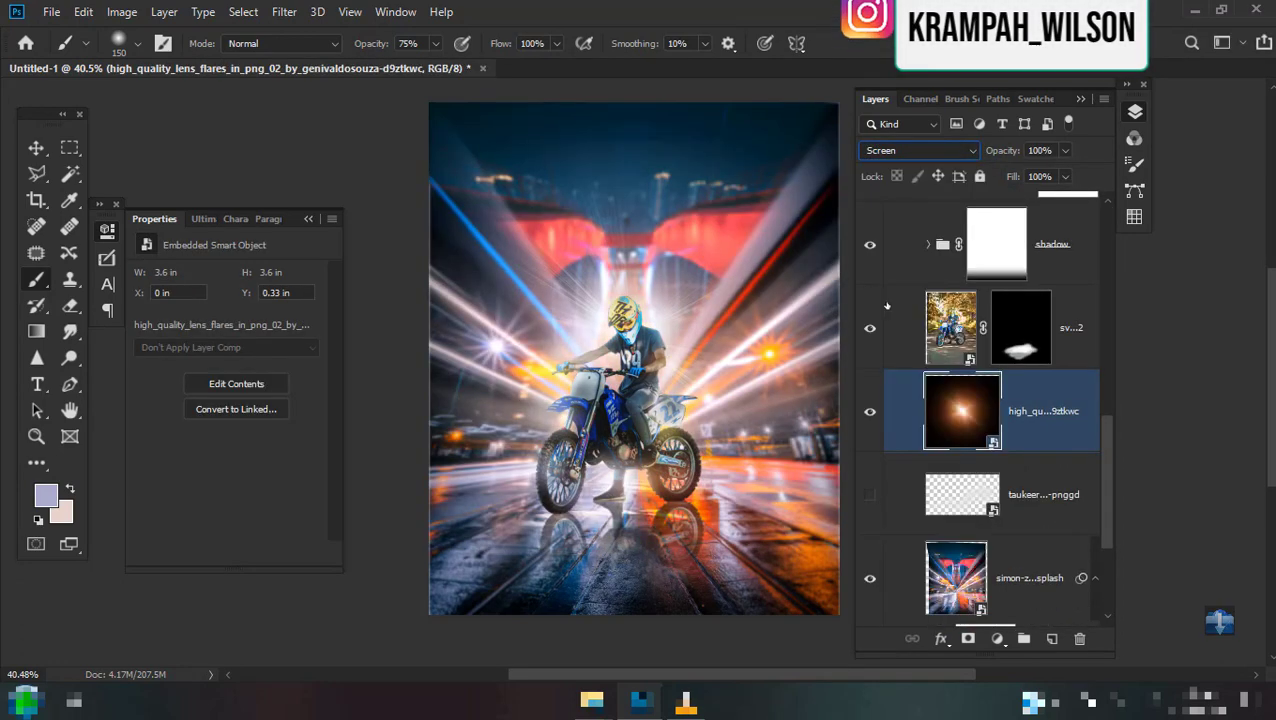
Scale the lens flare down and centre it over the rider.
key(v)
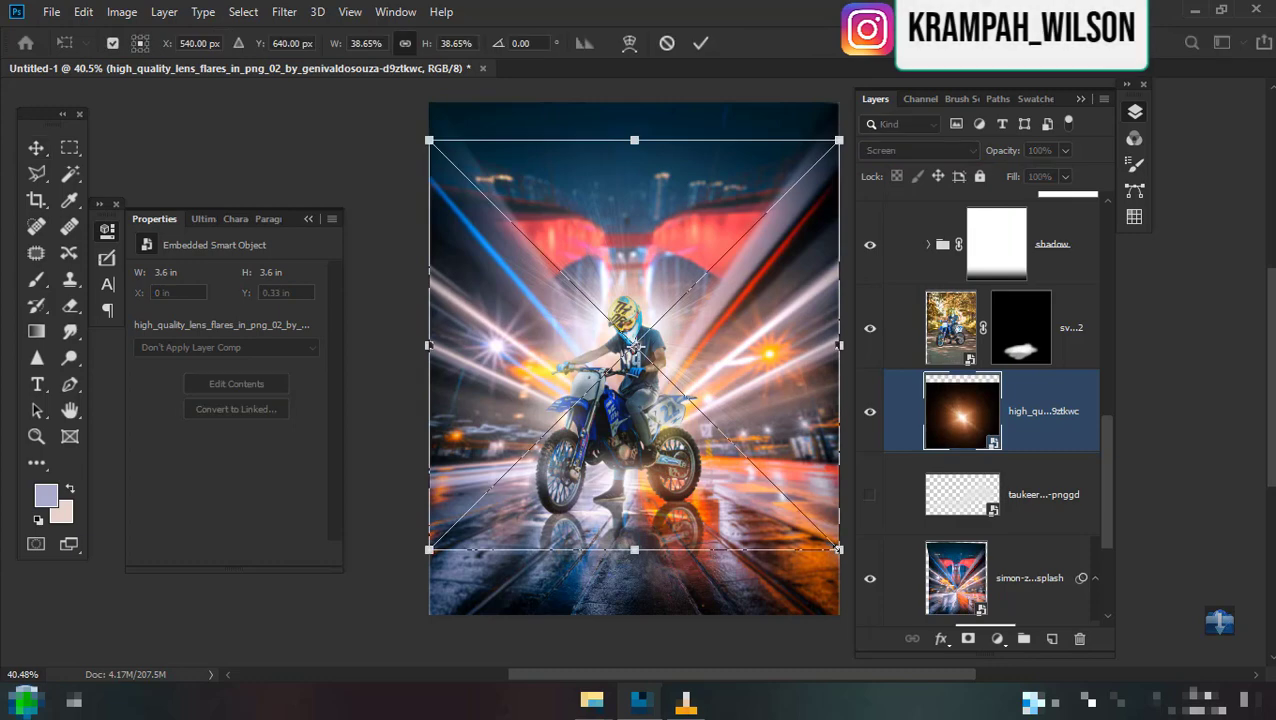
drag(836, 549, 669, 379)
drag(542, 256, 620, 348)
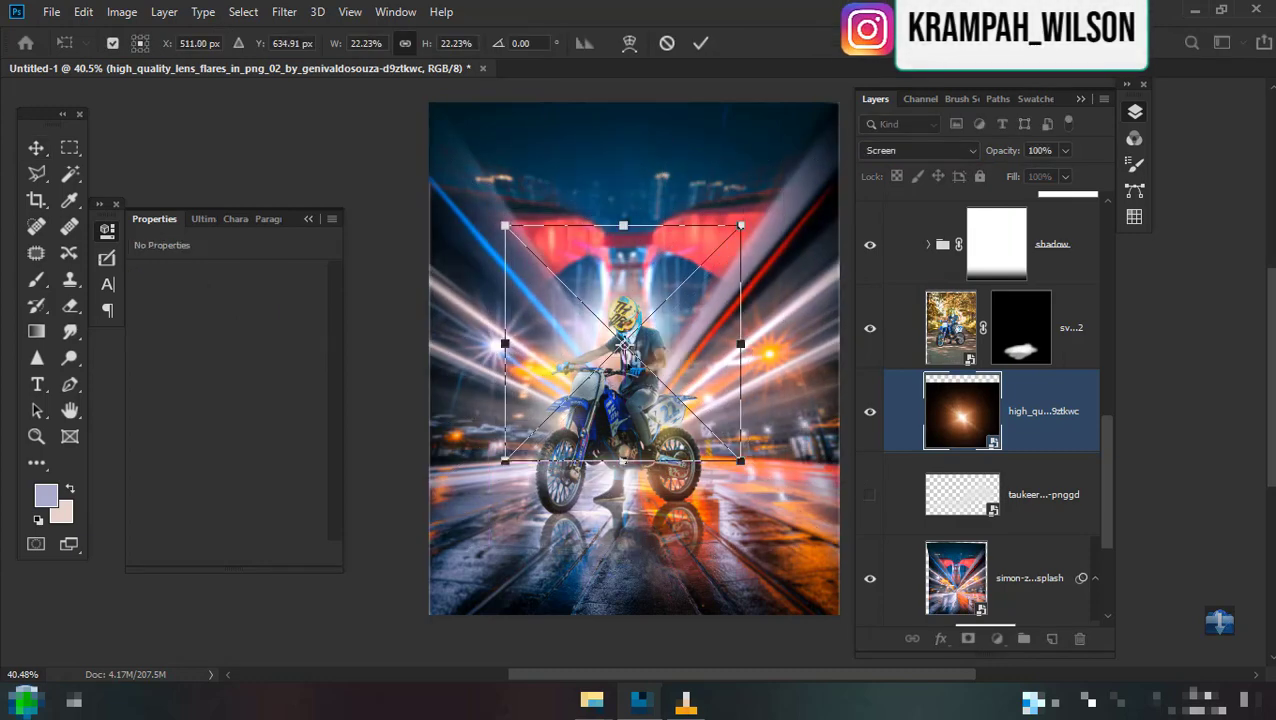
key(Return)
scroll(603, 305, up, 3)
Soften the lens flare with a 6.2-pixel Gaussian Blur.
click(284, 11)
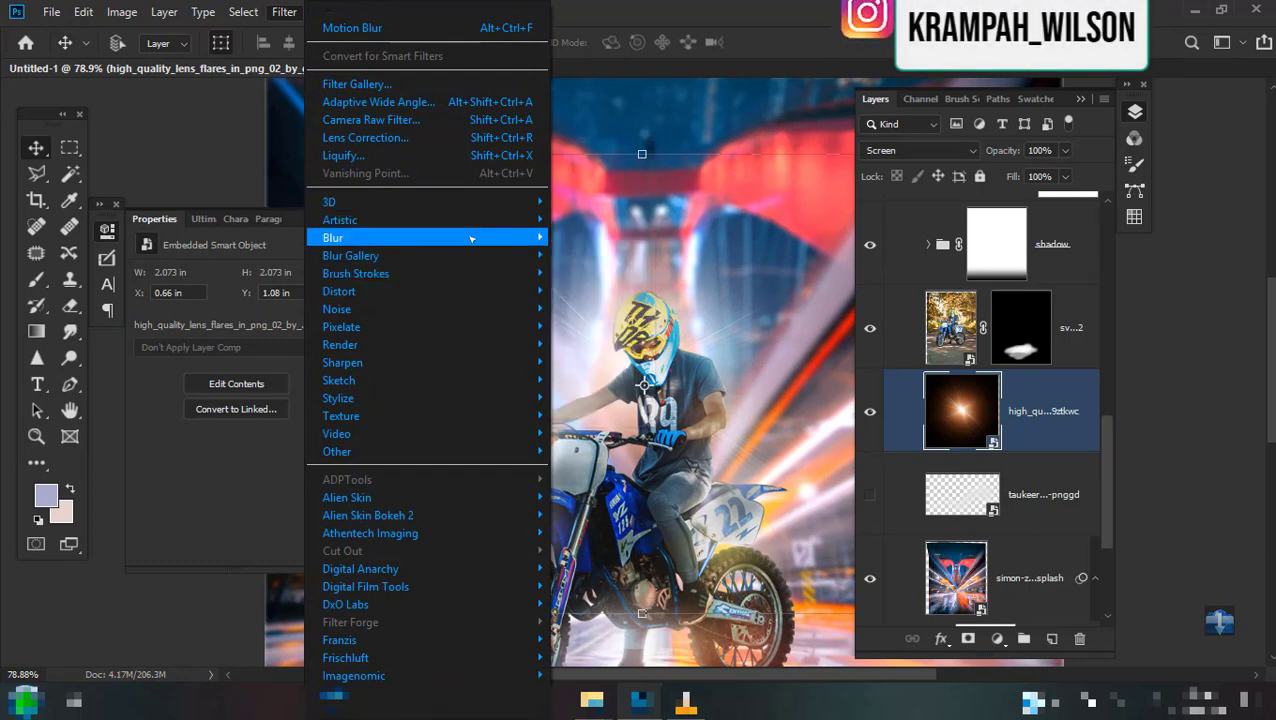
click(595, 306)
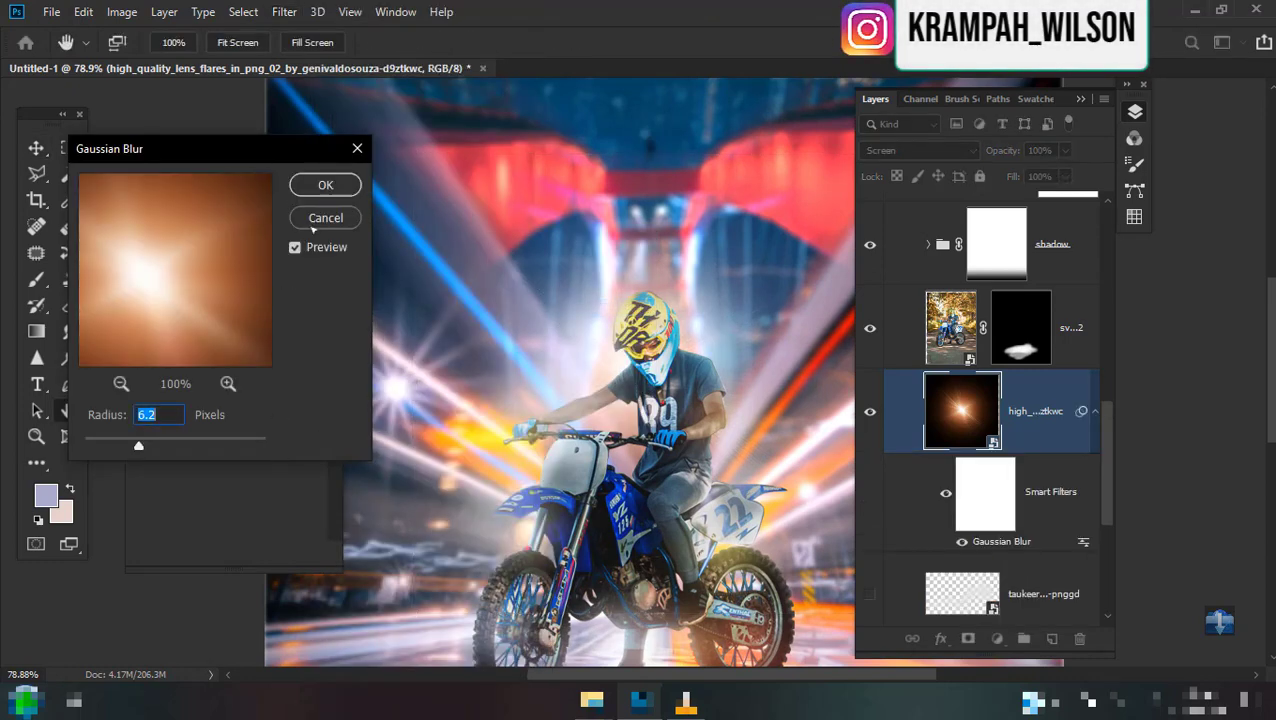
click(325, 185)
key(v)
scroll(580, 340, down, 5)
Move a flare copy into Group 2 copy and shrink it to about 14%.
drag(962, 410, 1003, 236)
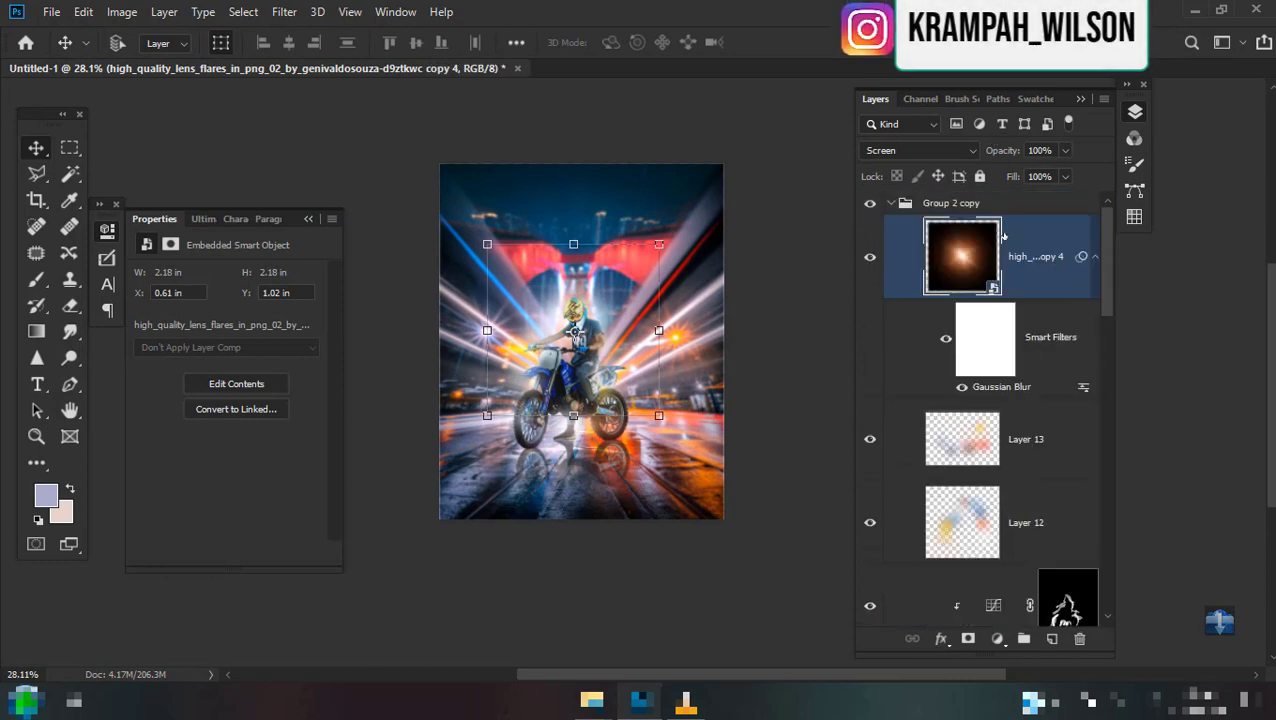
drag(575, 335, 593, 326)
scroll(716, 438, up, 1)
scroll(716, 438, up, 3)
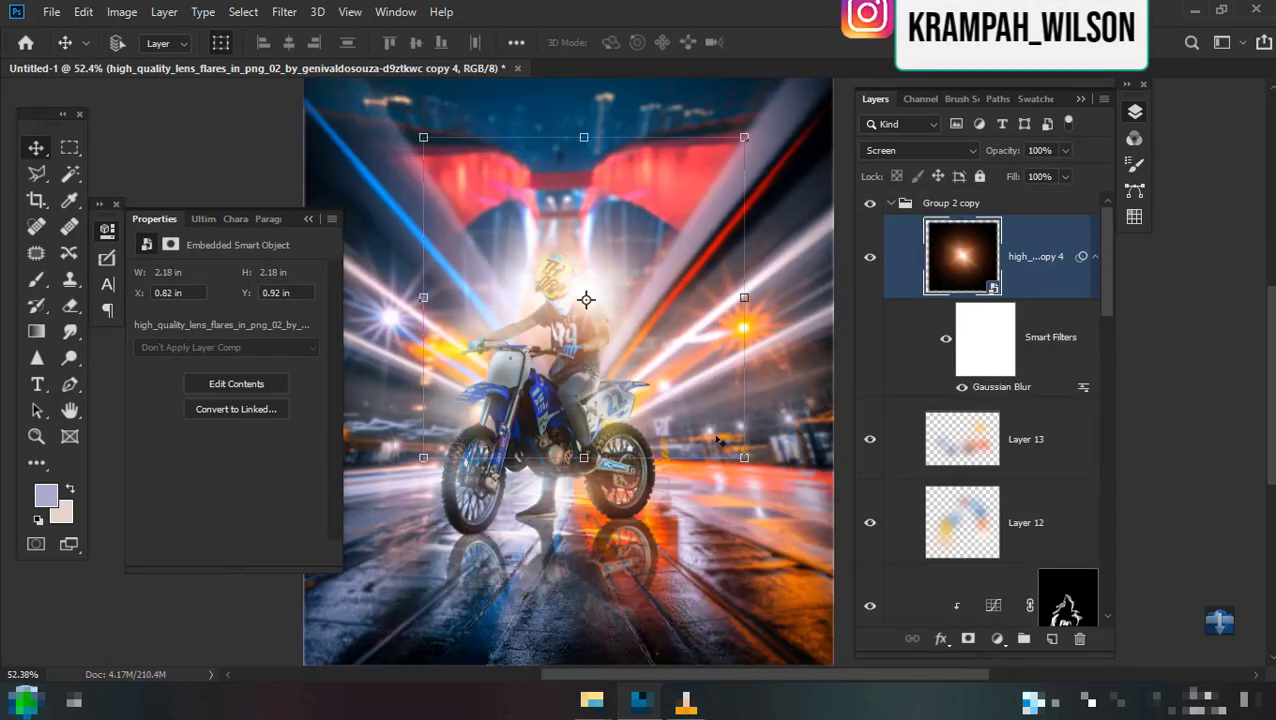
drag(741, 457, 627, 376)
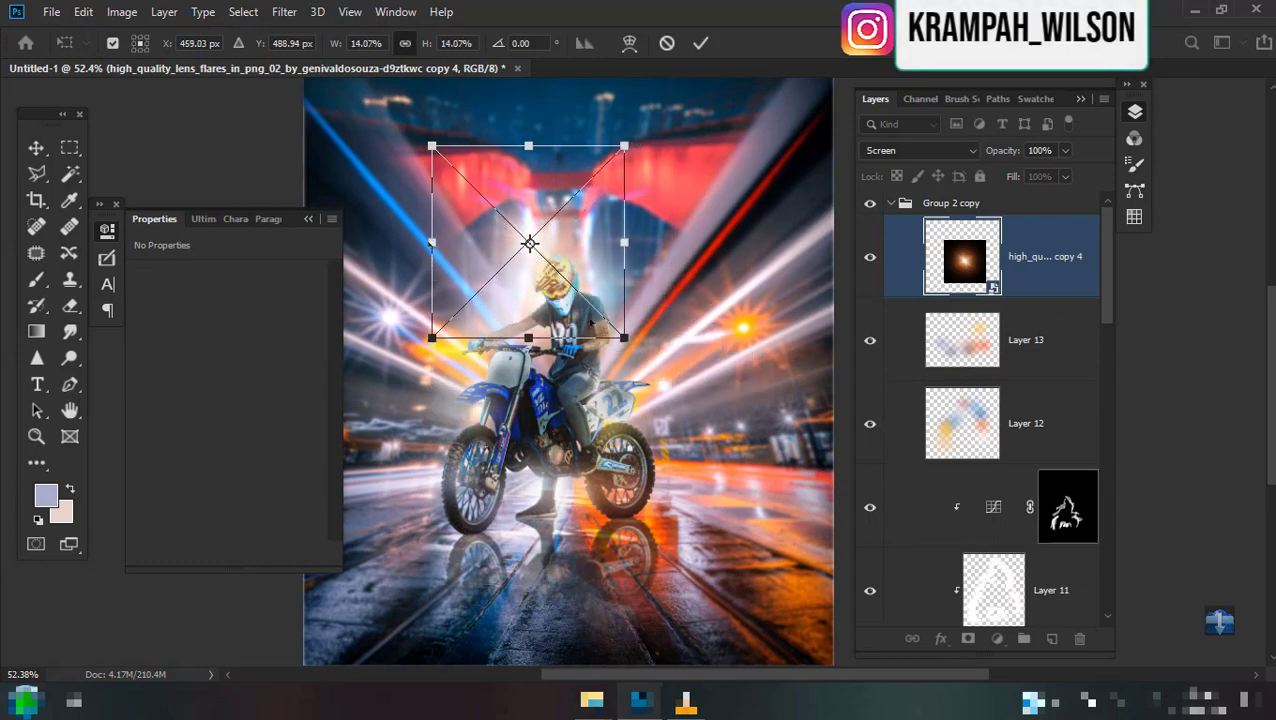
drag(554, 310, 598, 350)
key(Return)
key(ctrl+f)
scroll(598, 350, up, 3)
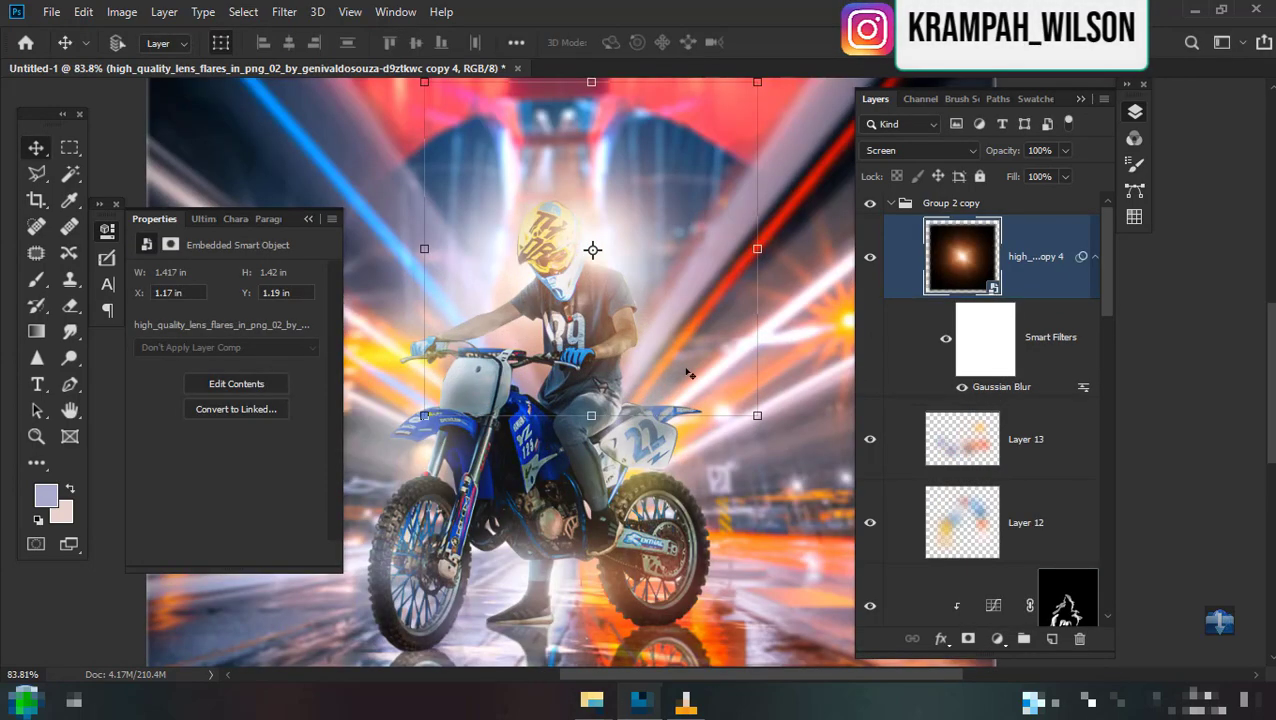
Turn the flare copy purple with Hue/Saturation at hue -107.
click(90, 12)
click(90, 12)
click(85, 12)
click(85, 12)
click(122, 12)
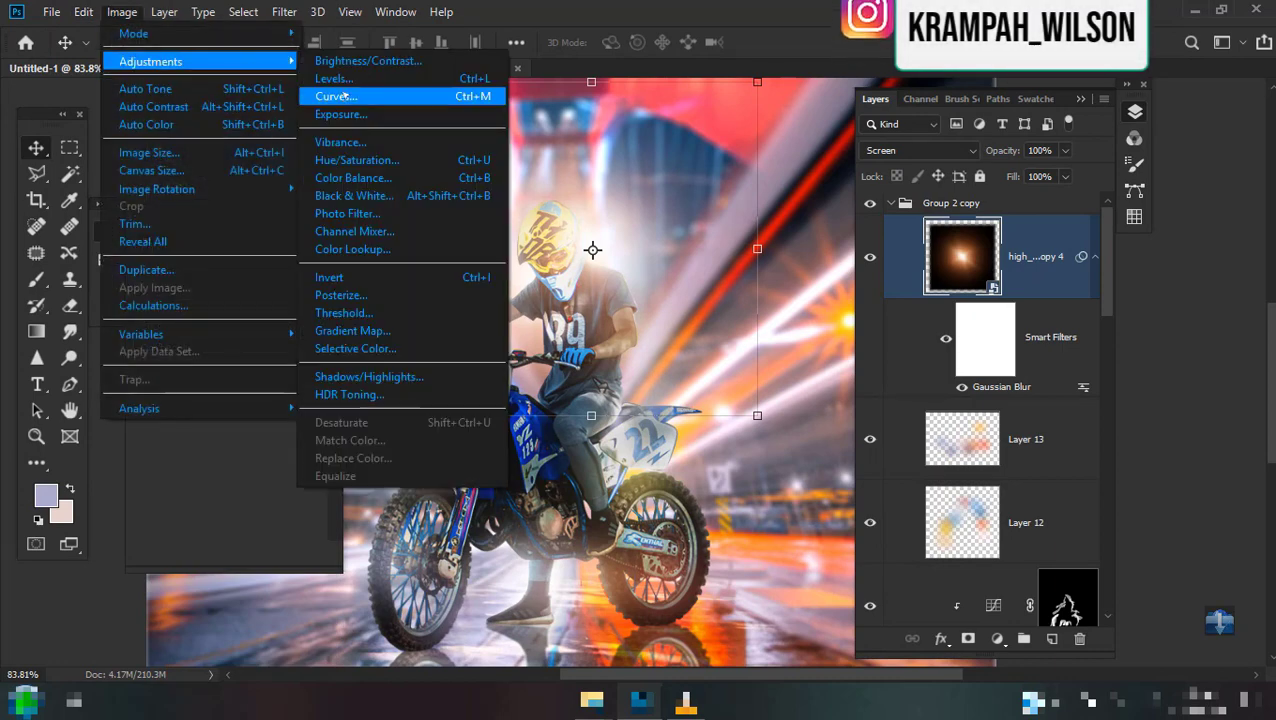
click(355, 160)
drag(130, 115, 800, 201)
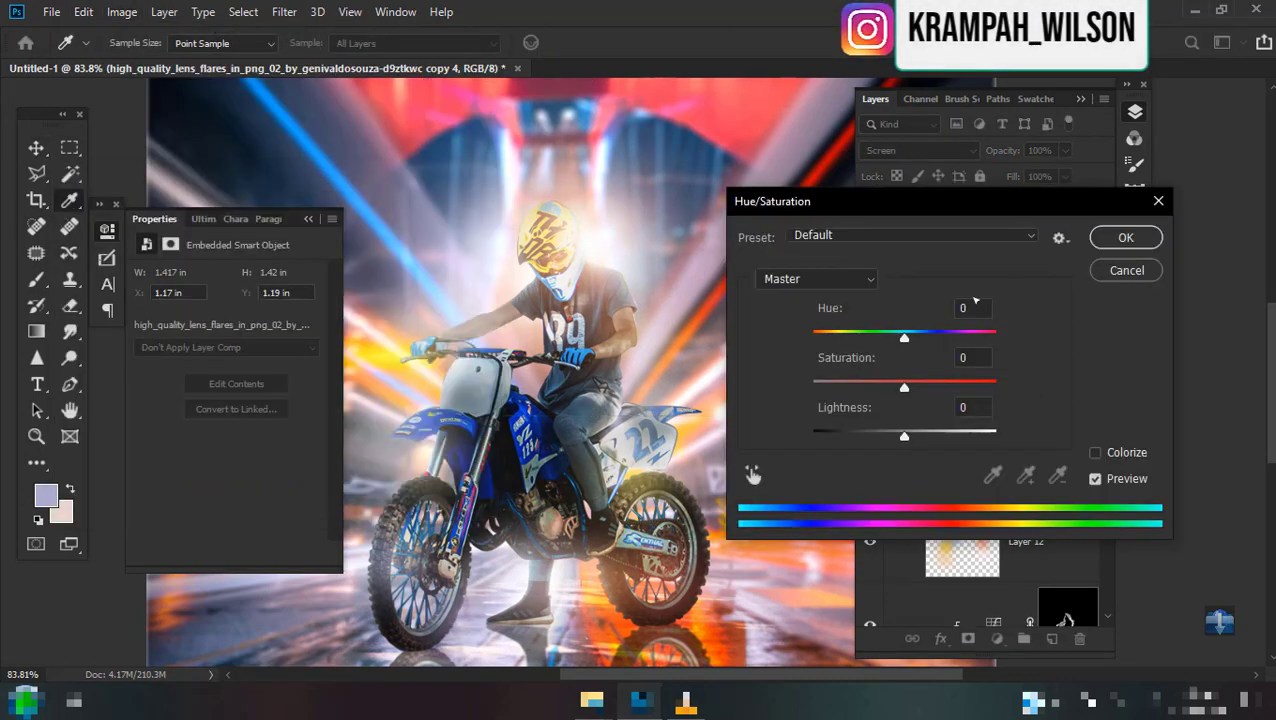
drag(904, 338, 842, 350)
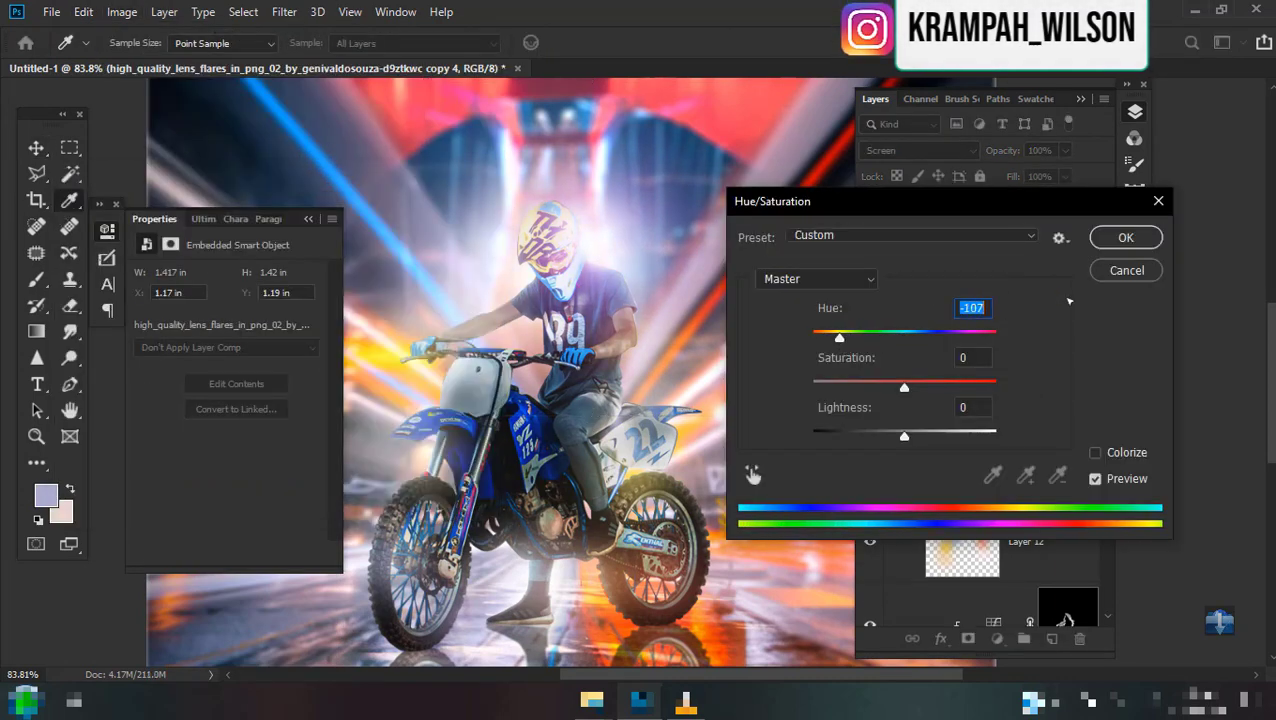
click(1125, 237)
Shrink the purple flare and place it over the rider's helmet.
key(v)
scroll(603, 285, down, 5)
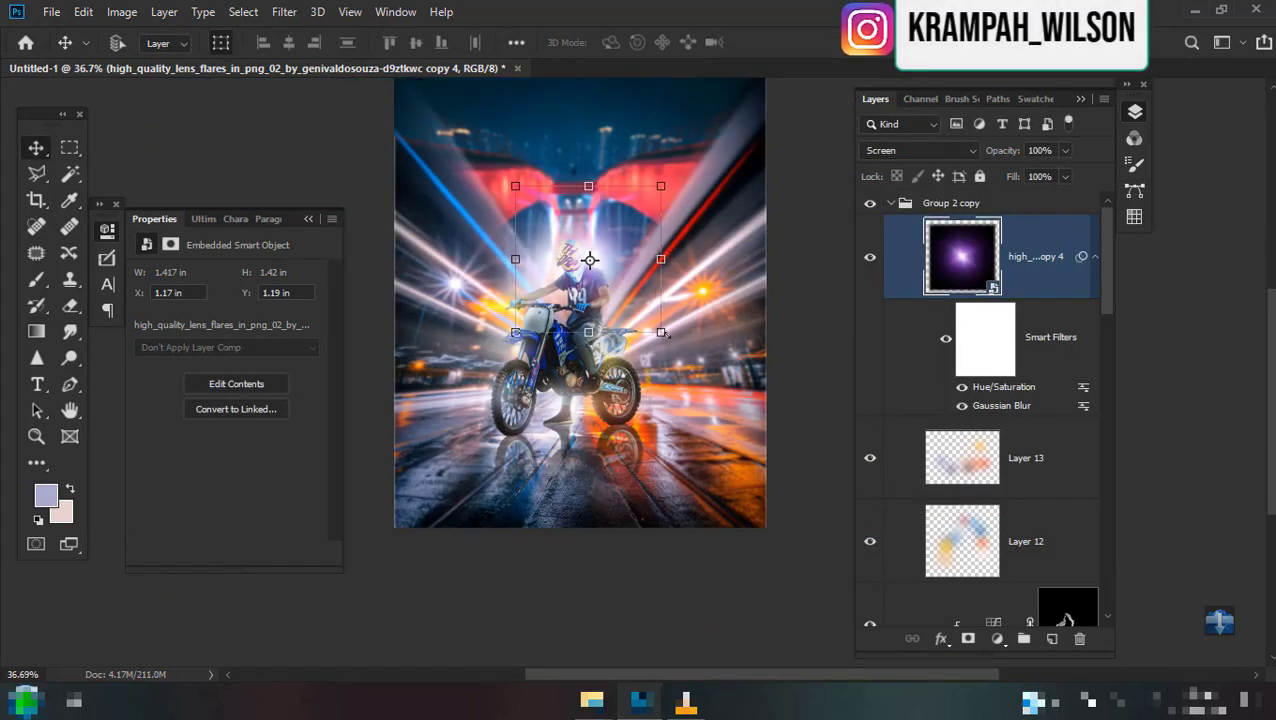
scroll(664, 333, up, 2)
key(ctrl+t)
drag(527, 201, 556, 227)
key(Return)
scroll(556, 227, down, 3)
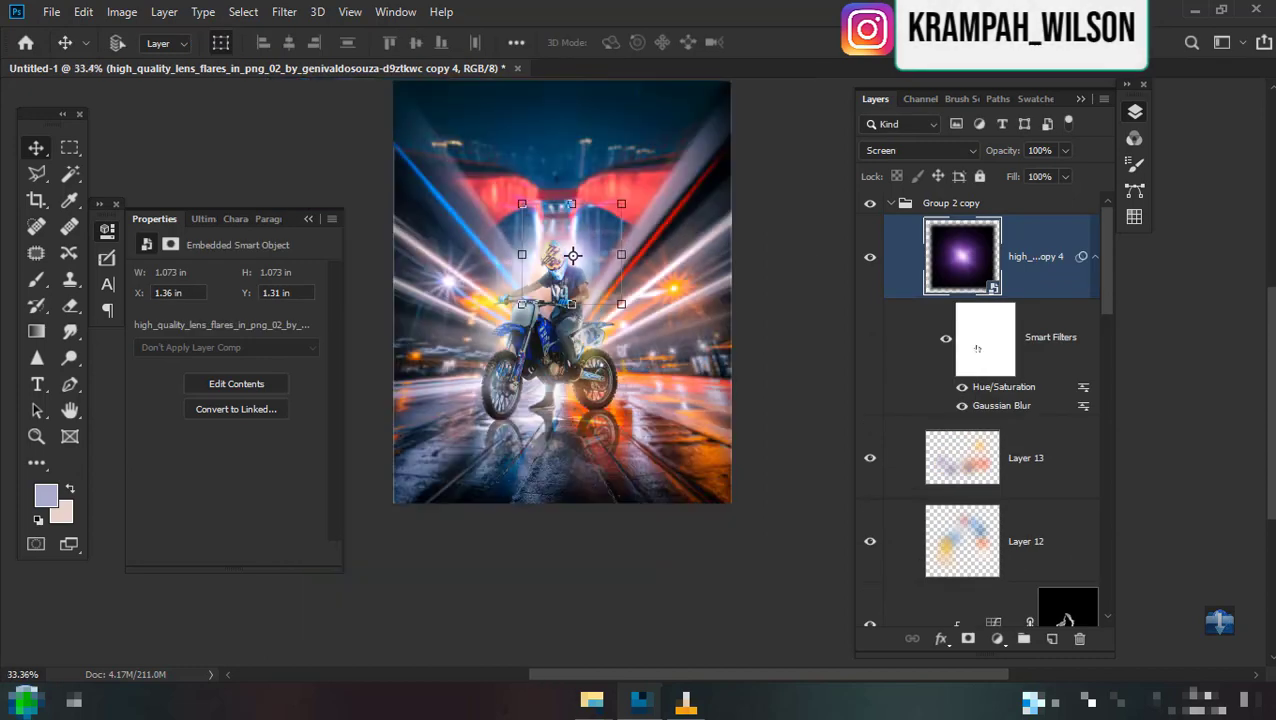
Duplicate the purple flare and enlarge the copy to about 56%.
key(ctrl+j)
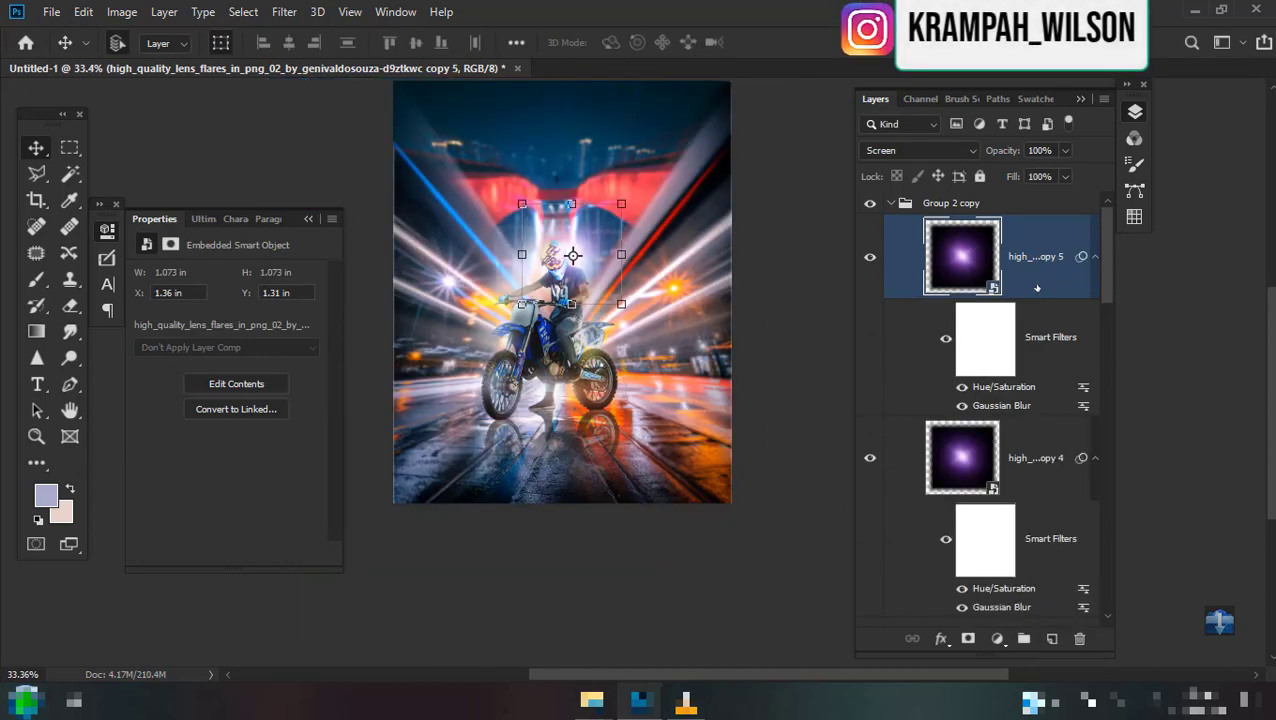
scroll(516, 307, down, 2)
key(ctrl+t)
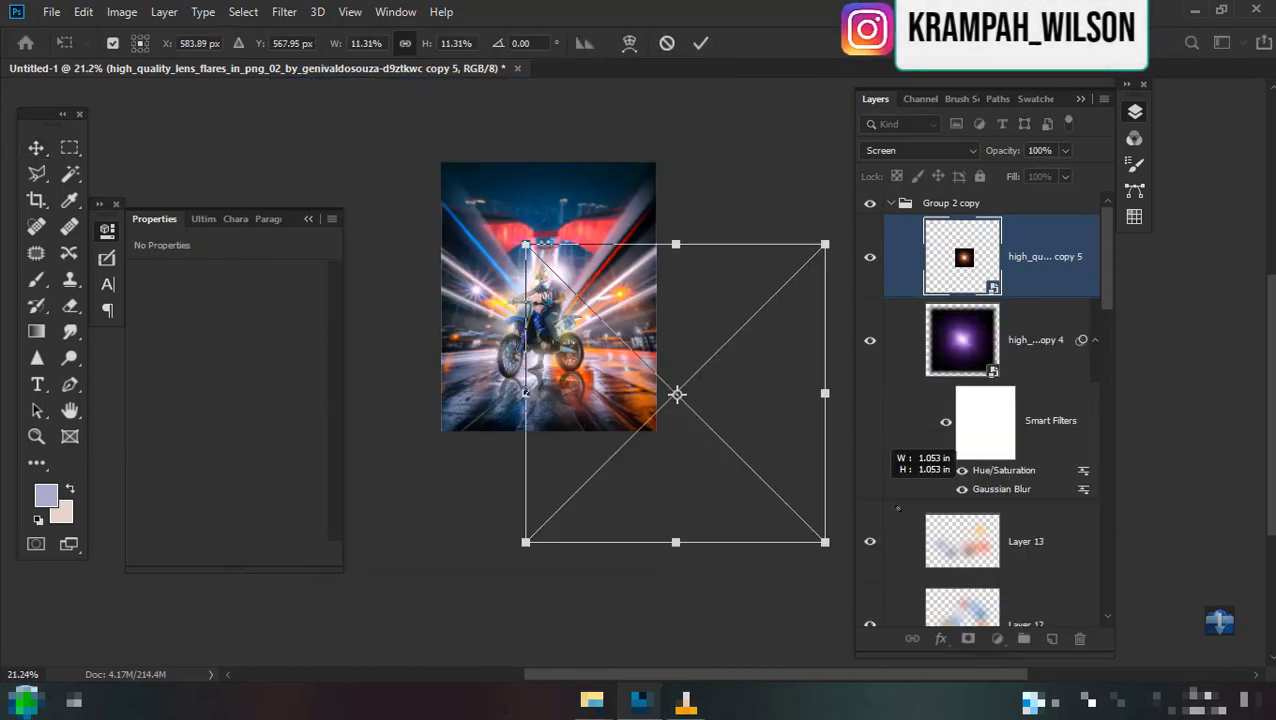
mouse_move(842, 600)
mouse_down()
mouse_move(890, 511)
mouse_move(790, 470)
mouse_up()
key(Return)
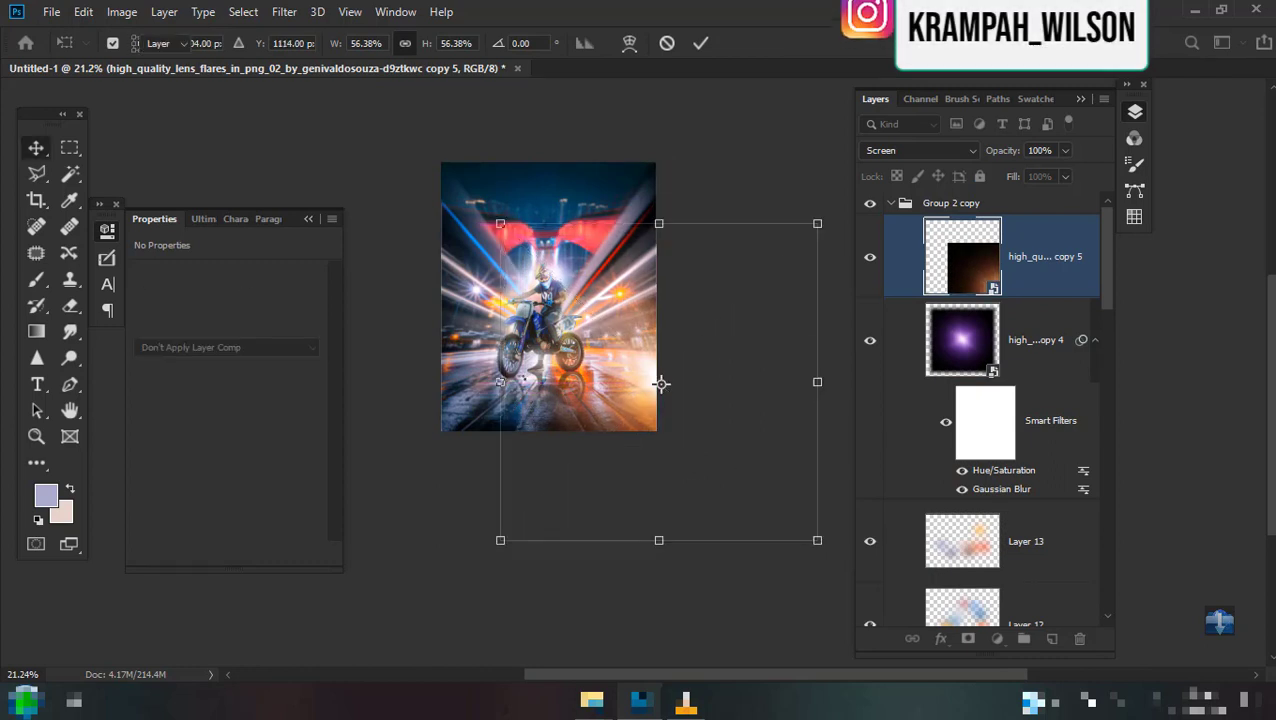
scroll(558, 375, up, 2)
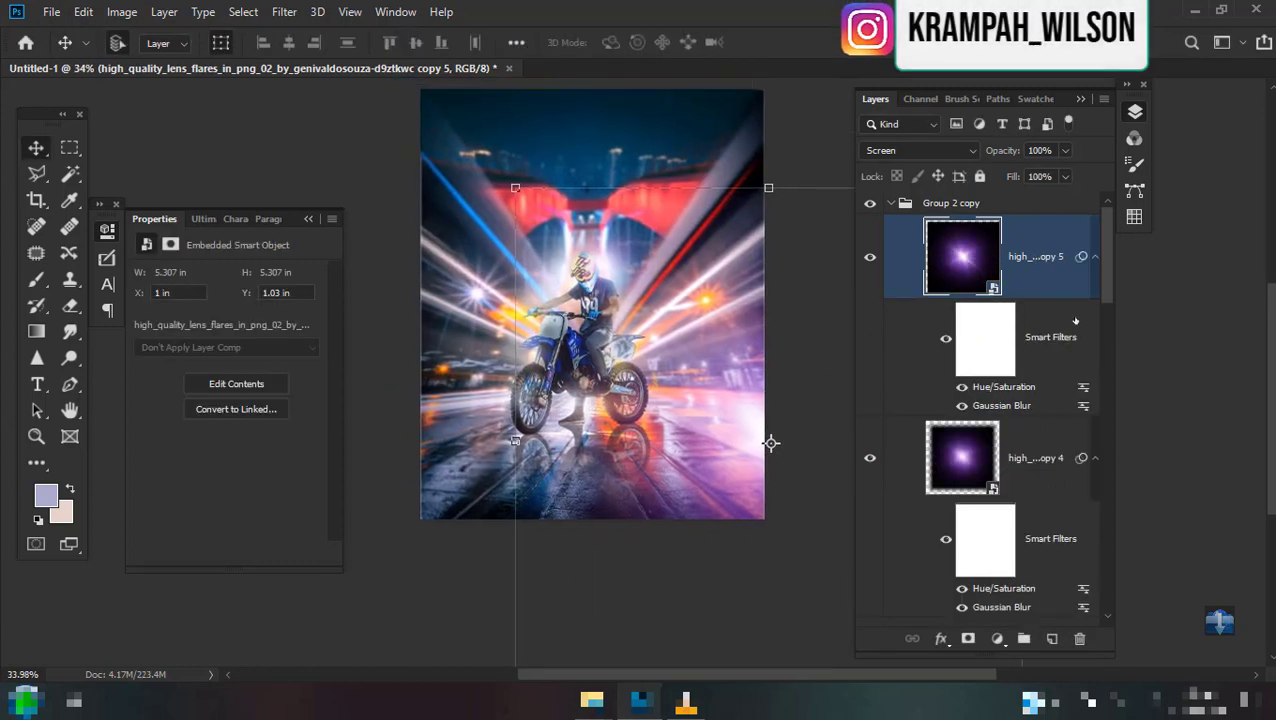
Duplicate the enlarged flare twice, spreading the copies toward the left.
key(ctrl+j)
mouse_move(770, 443)
mouse_down()
mouse_move(598, 464)
mouse_move(306, 436)
mouse_move(769, 441)
mouse_move(600, 440)
mouse_move(646, 442)
mouse_up()
scroll(735, 437, down, 2)
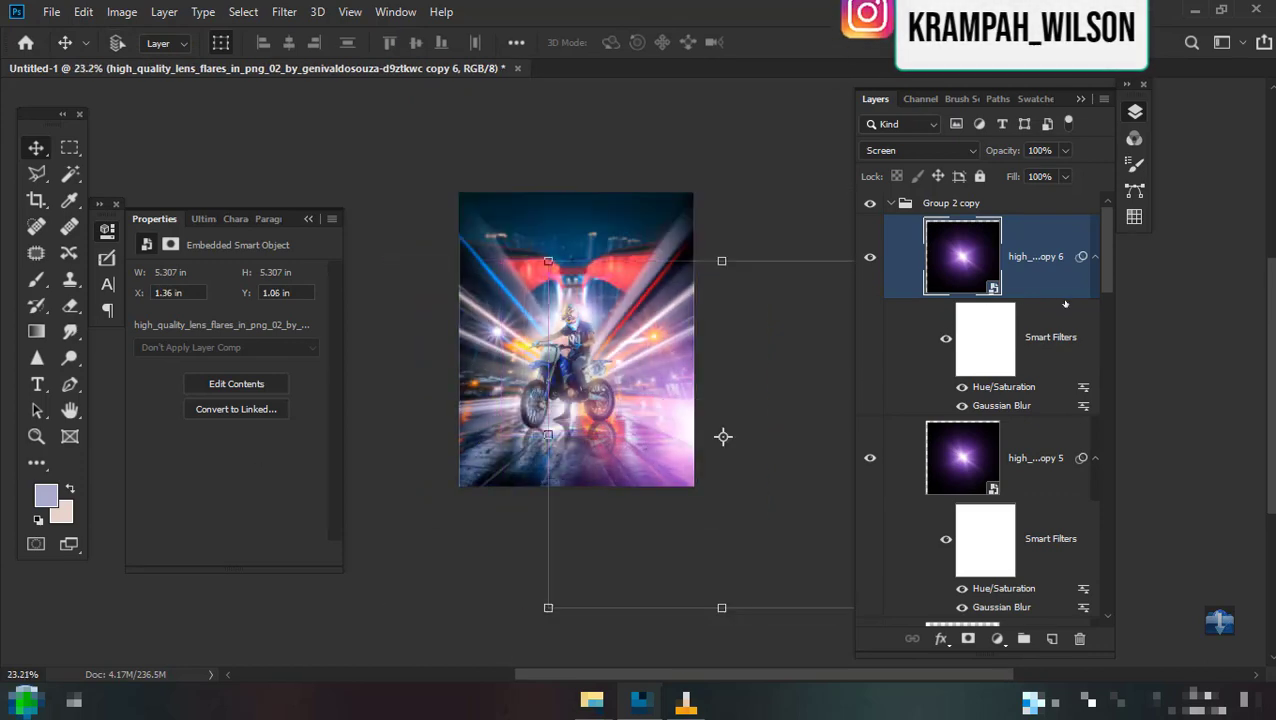
key(ctrl+j)
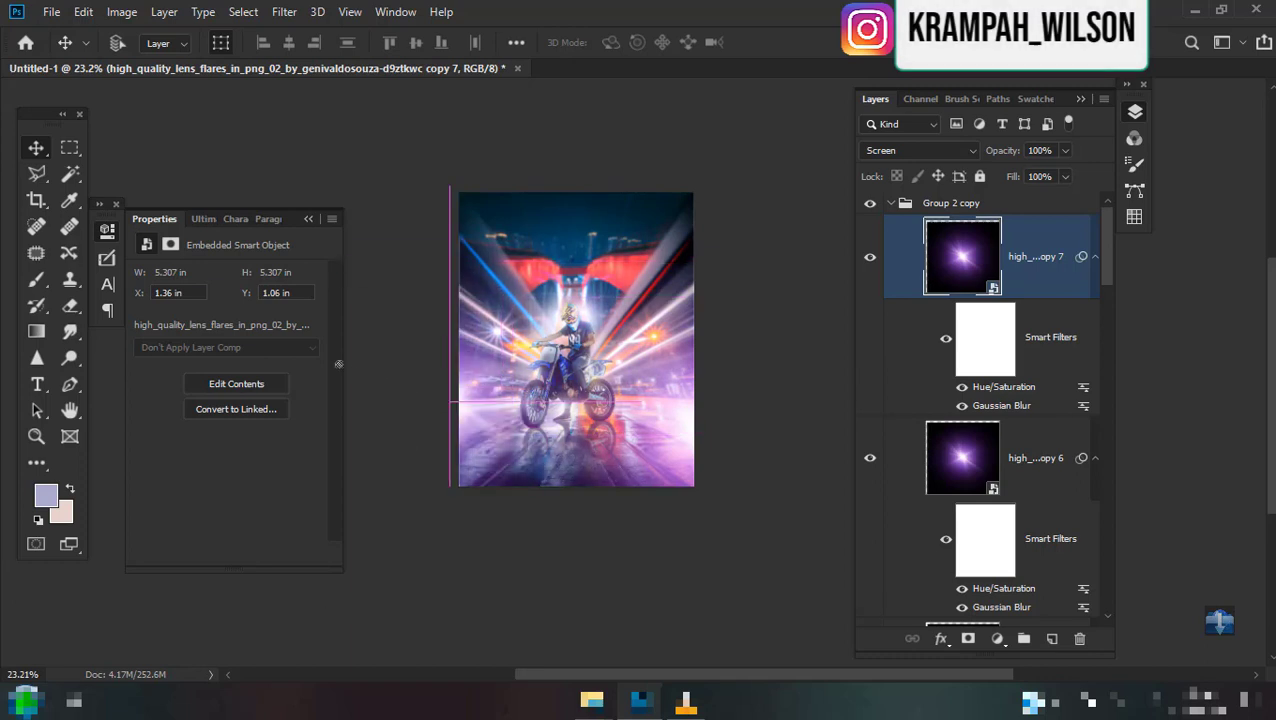
drag(408, 433, 688, 497)
drag(723, 436, 452, 452)
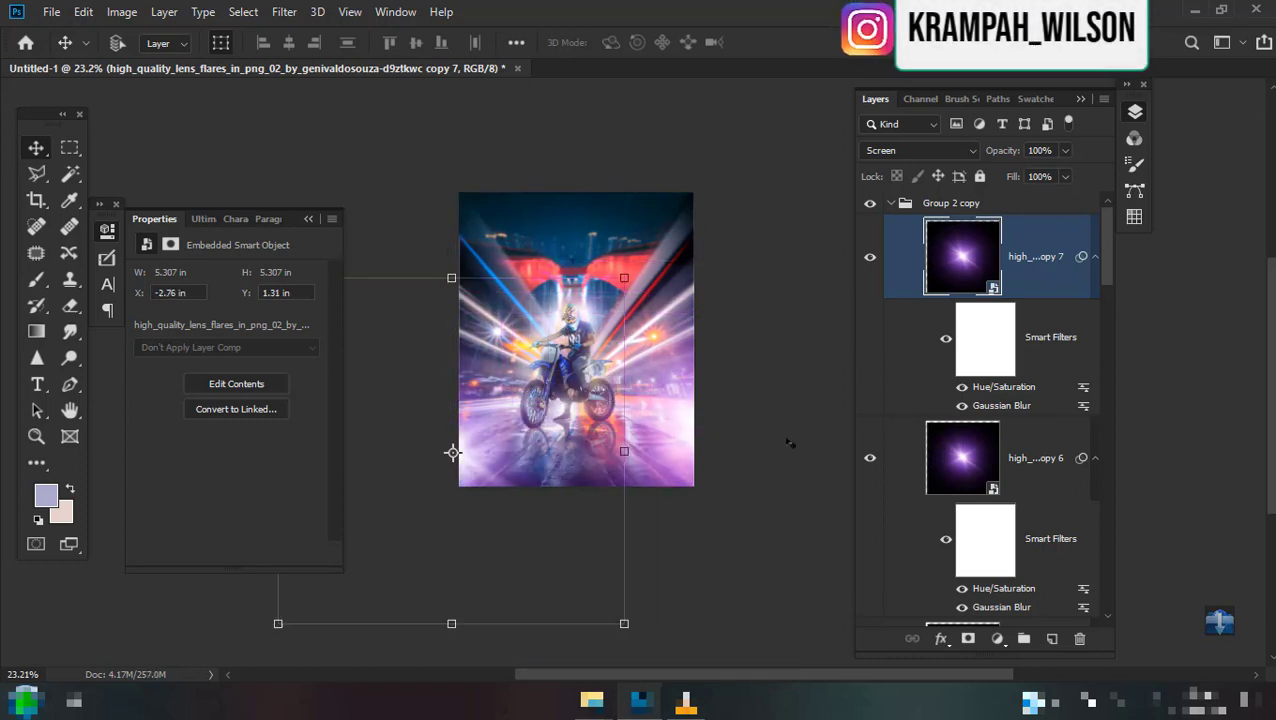
Fade flare copy 6 to 40% opacity and select copy 7.
click(1018, 478)
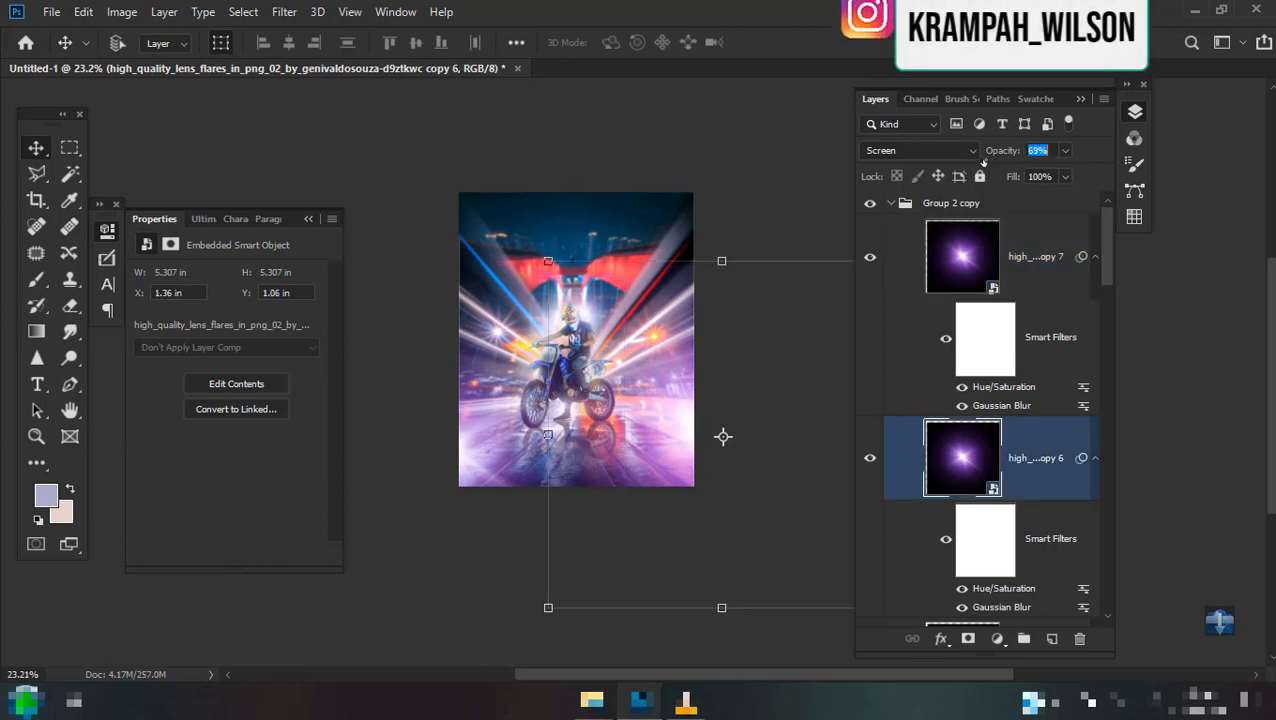
drag(984, 161, 958, 160)
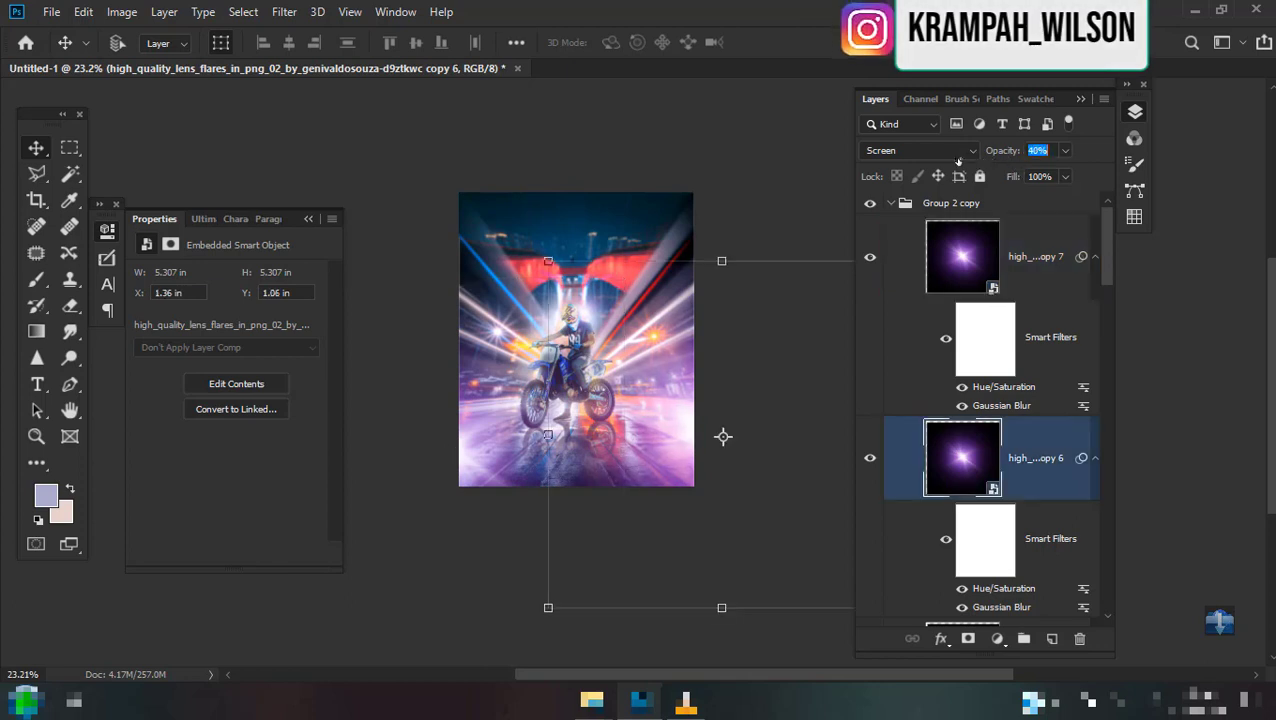
click(992, 245)
Shift flare copy 7's hue to +180 for blue, then move it left and up.
double_click(1047, 397)
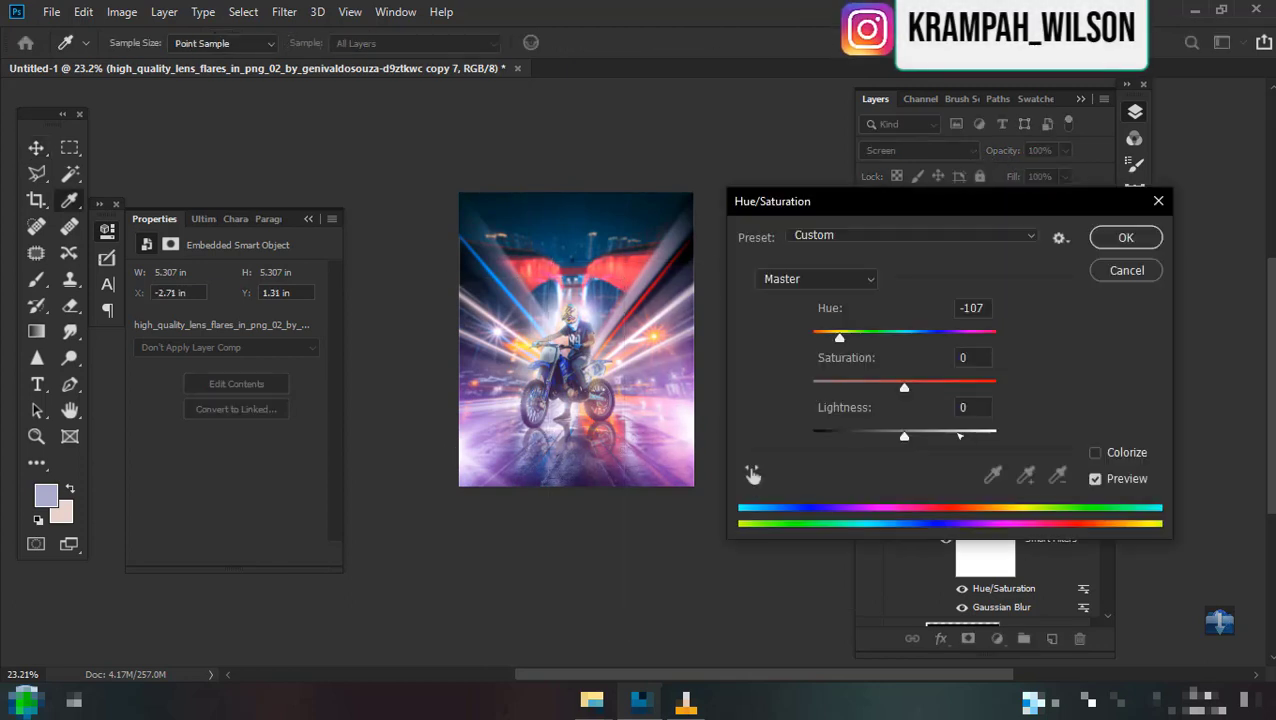
mouse_move(840, 338)
mouse_down()
mouse_move(812, 341)
mouse_move(1005, 330)
mouse_up()
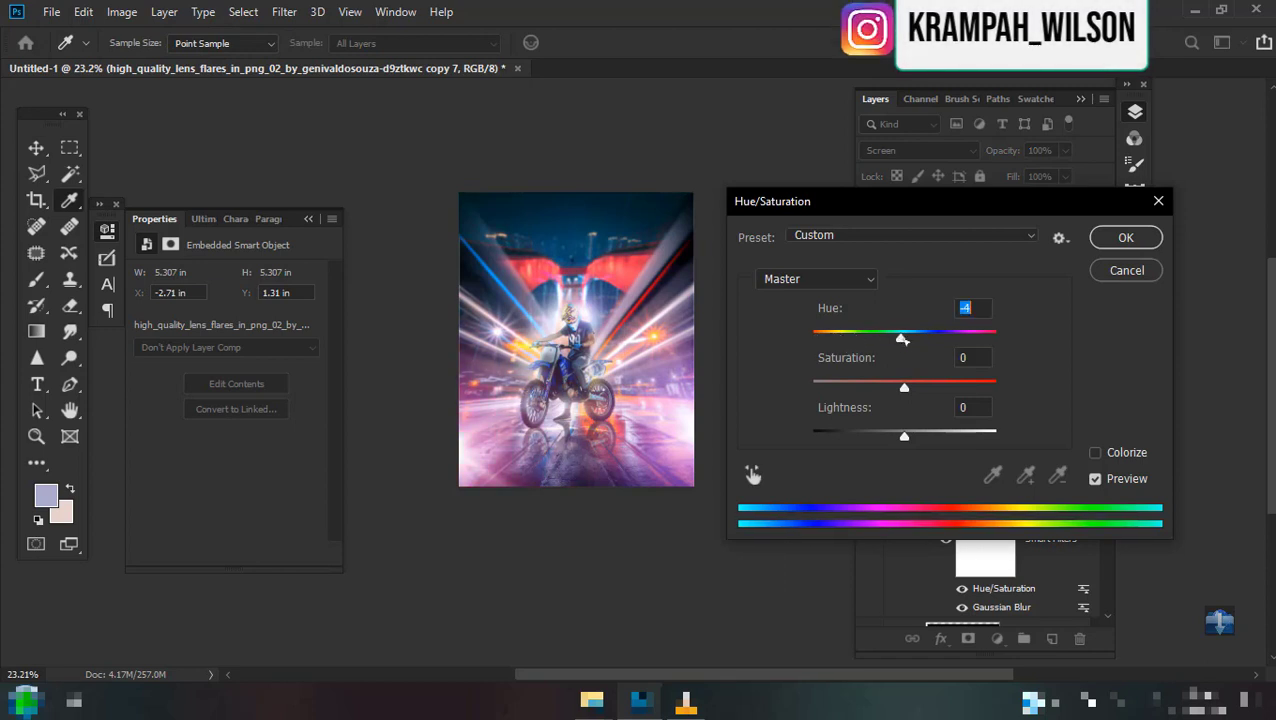
click(1126, 237)
drag(520, 457, 490, 432)
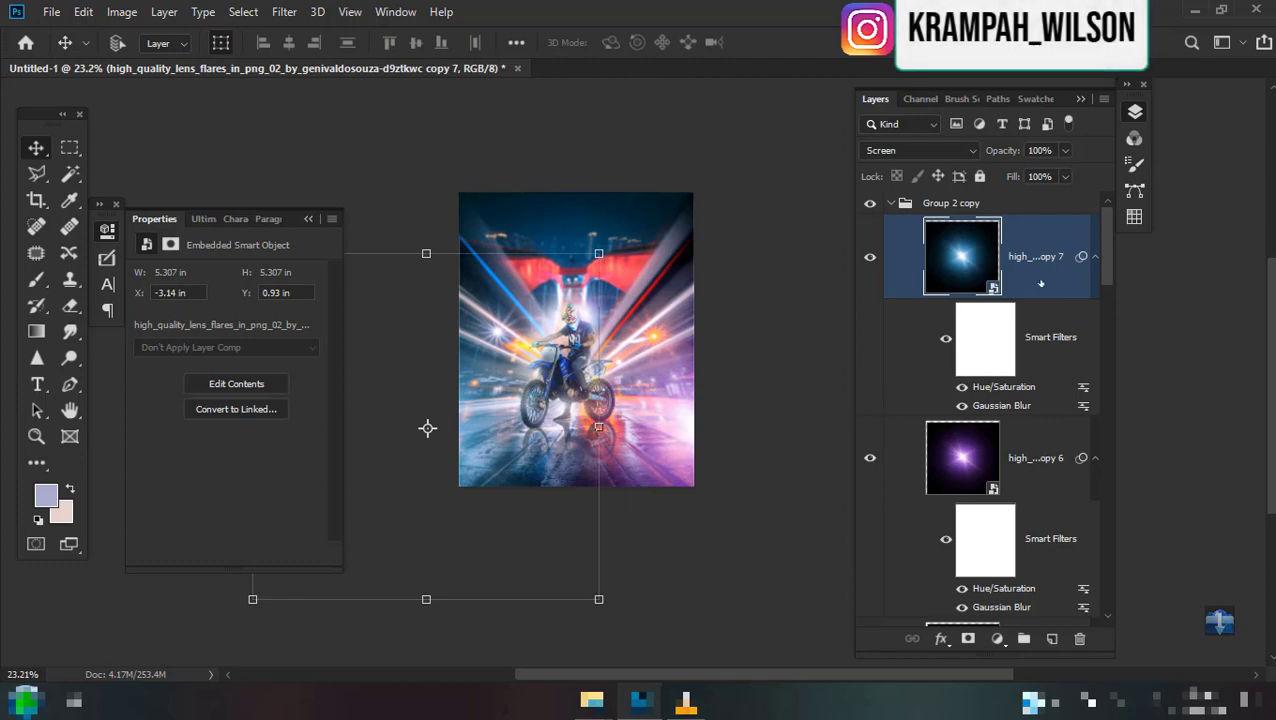
Add blue flare copy 8, scaled to about 19%, beside the rider near the handlebars.
drag(1044, 287, 1038, 389)
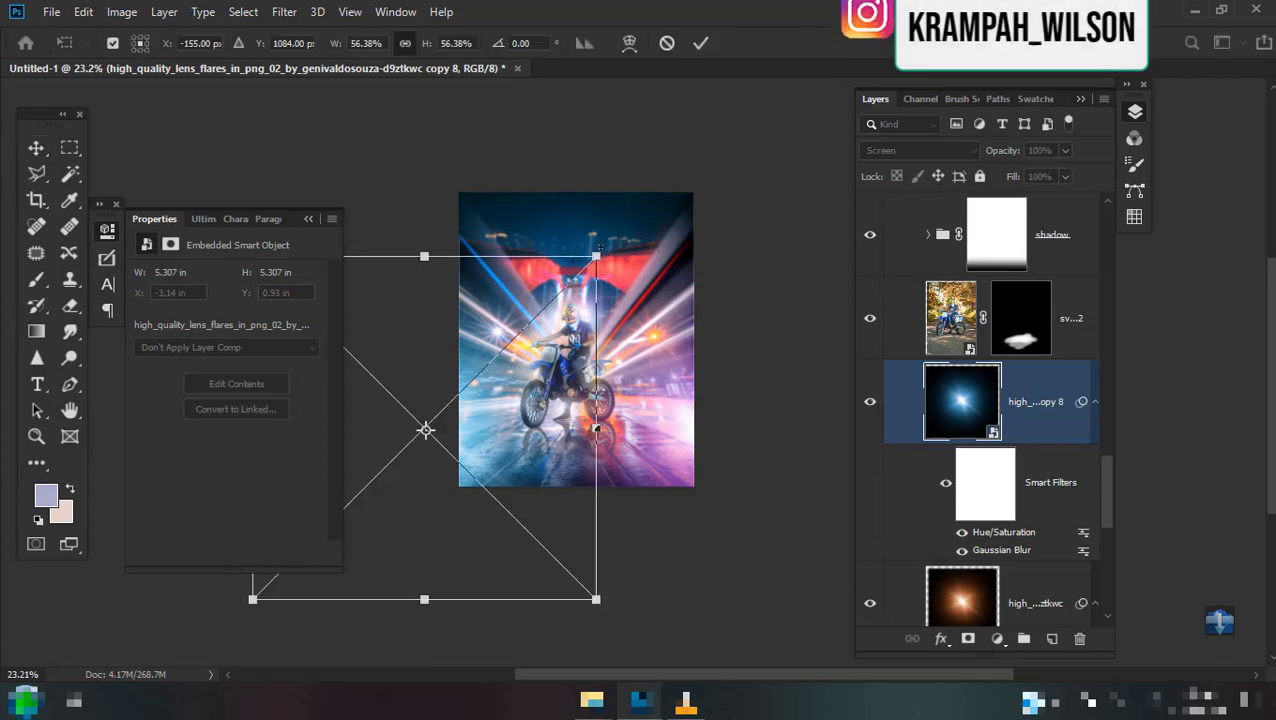
drag(598, 253, 369, 484)
drag(302, 585, 527, 356)
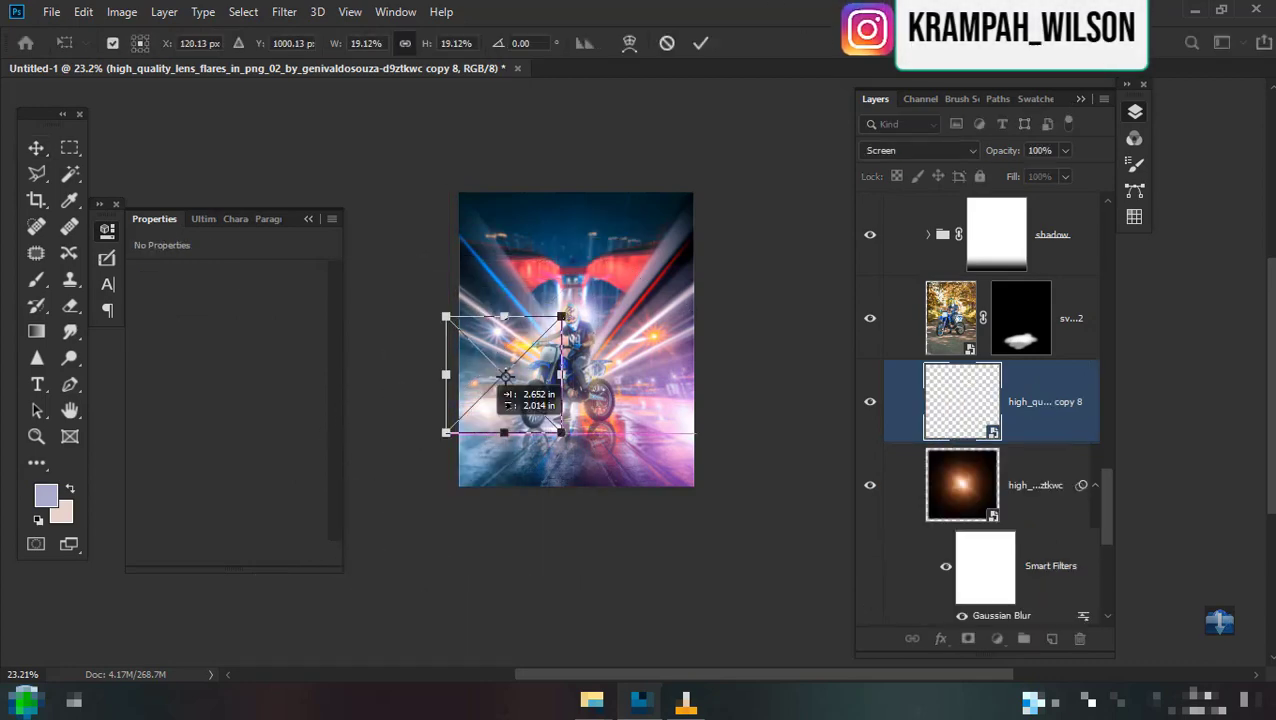
key(Return)
scroll(517, 401, up, 5)
drag(517, 401, 548, 310)
scroll(501, 333, down, 3)
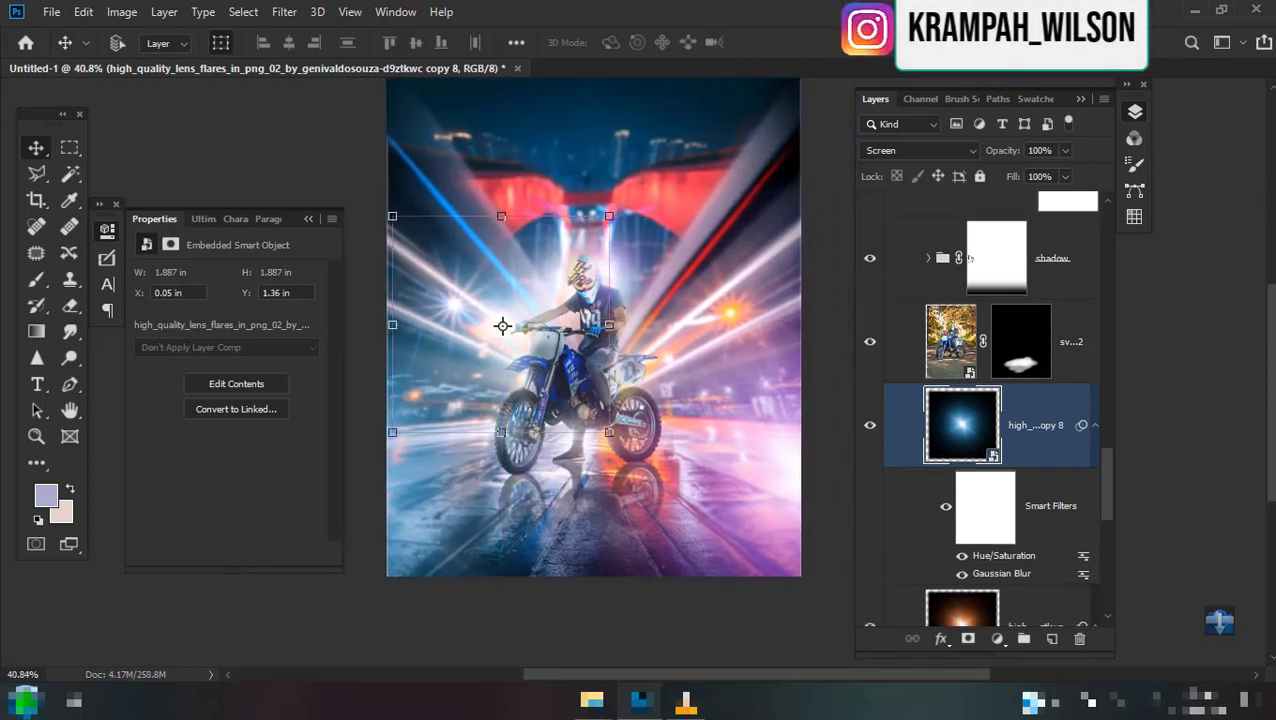
scroll(1015, 288, down, 10)
scroll(1015, 288, up, 4)
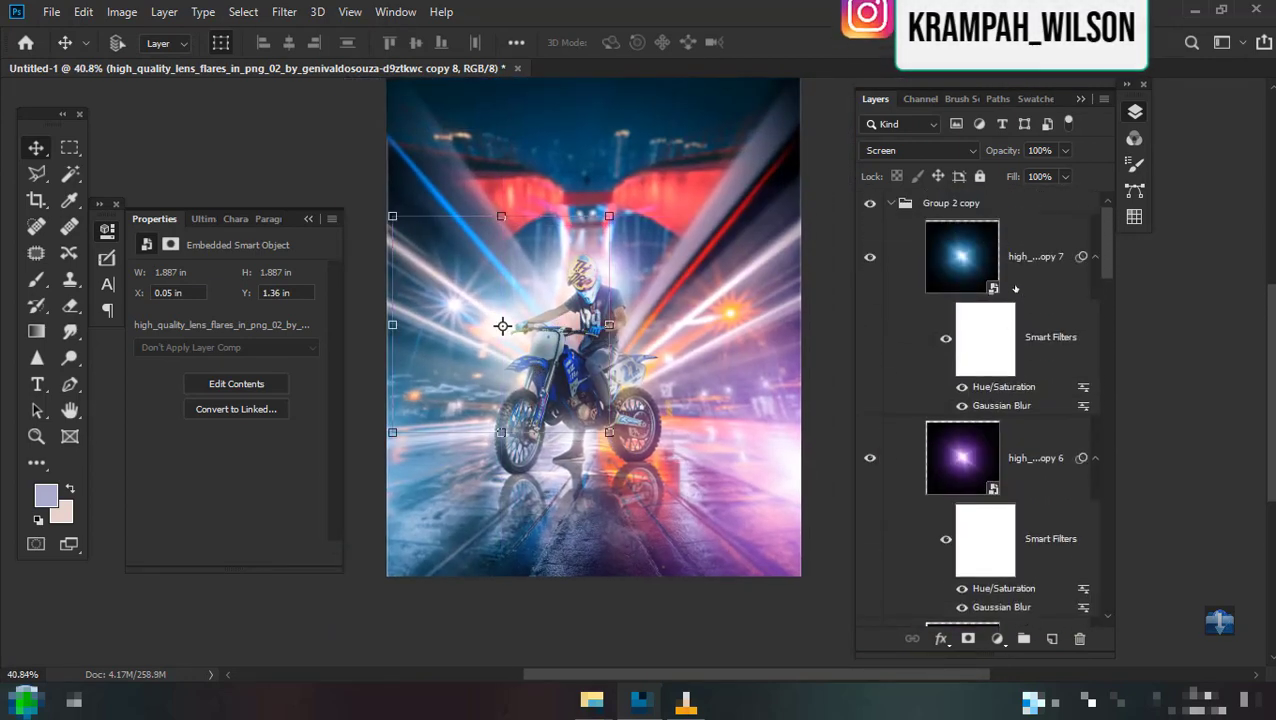
key(alt+])
Add a Curves adjustment that darkens the midtones and raises the black point.
click(997, 638)
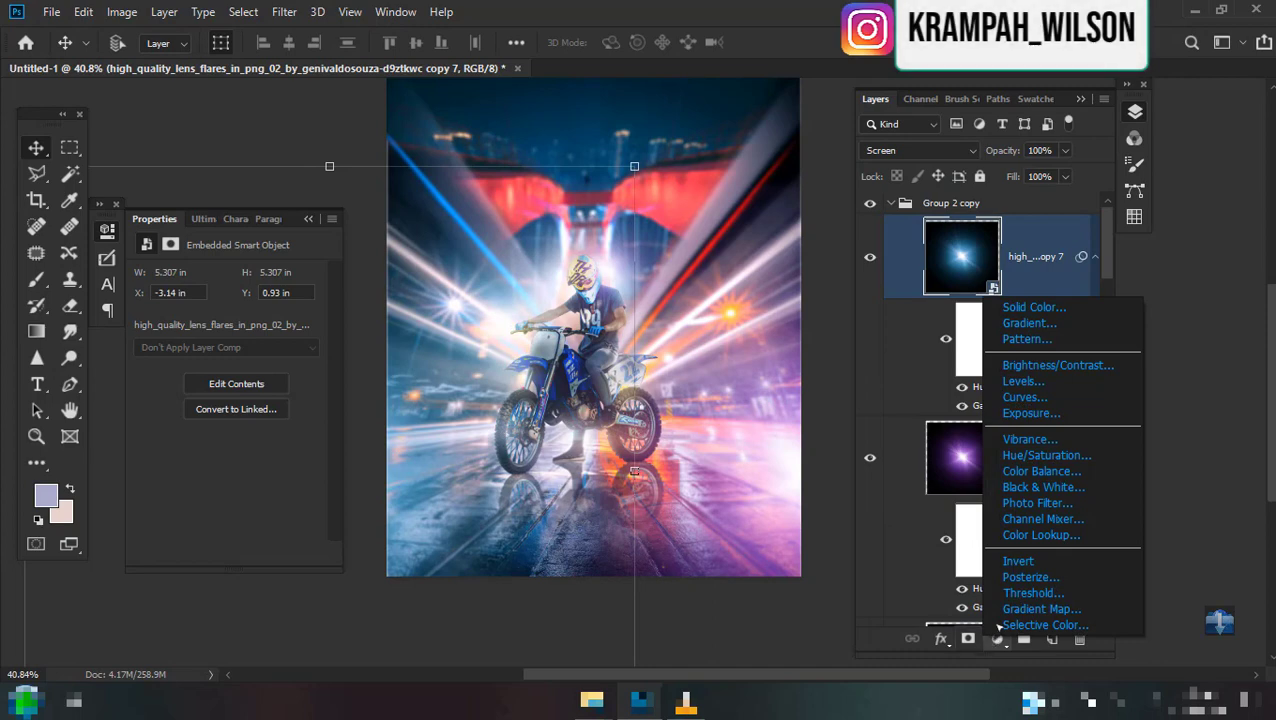
click(1025, 397)
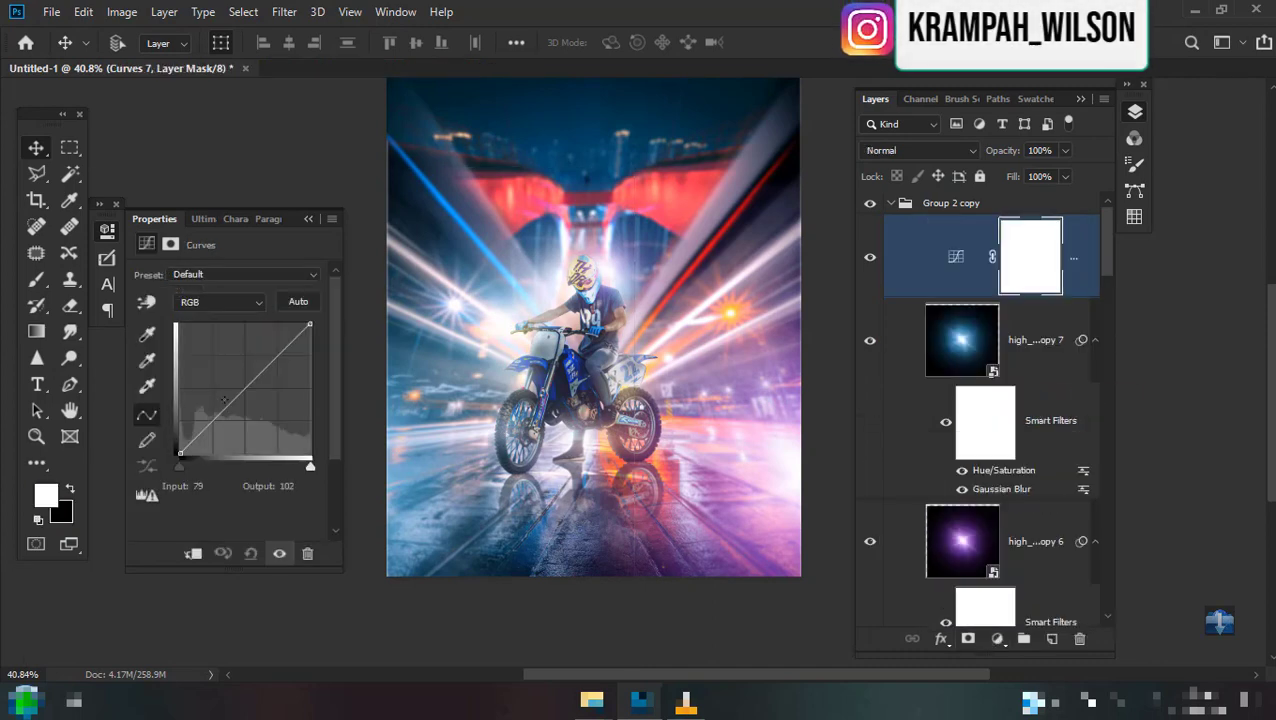
drag(224, 399, 243, 406)
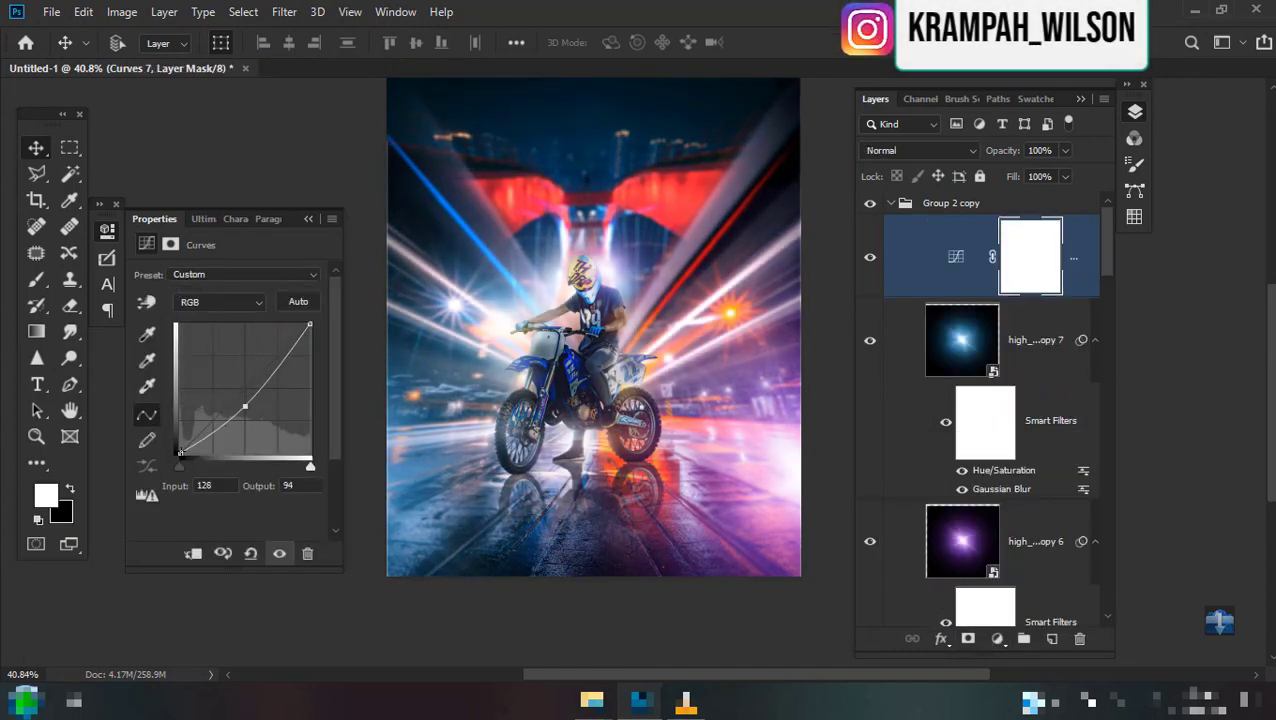
drag(178, 452, 180, 447)
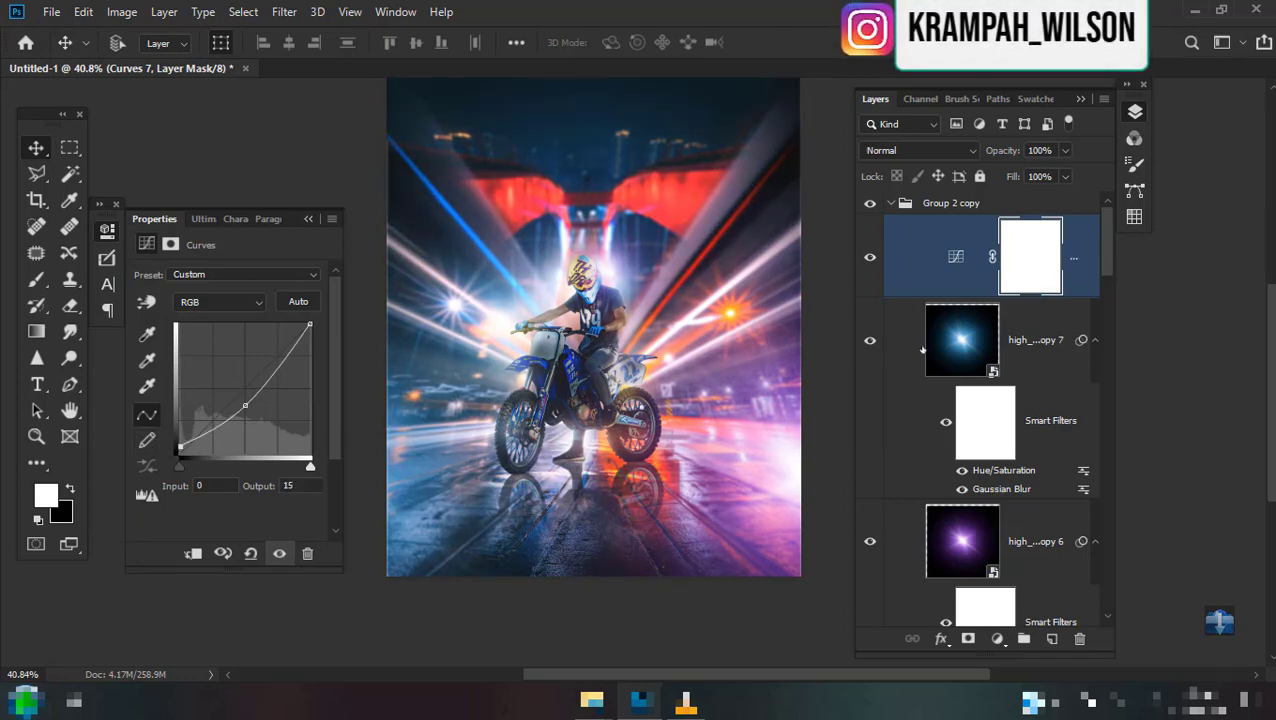
Raise two blue flare copies' opacities to about 92% and 86%.
click(955, 342)
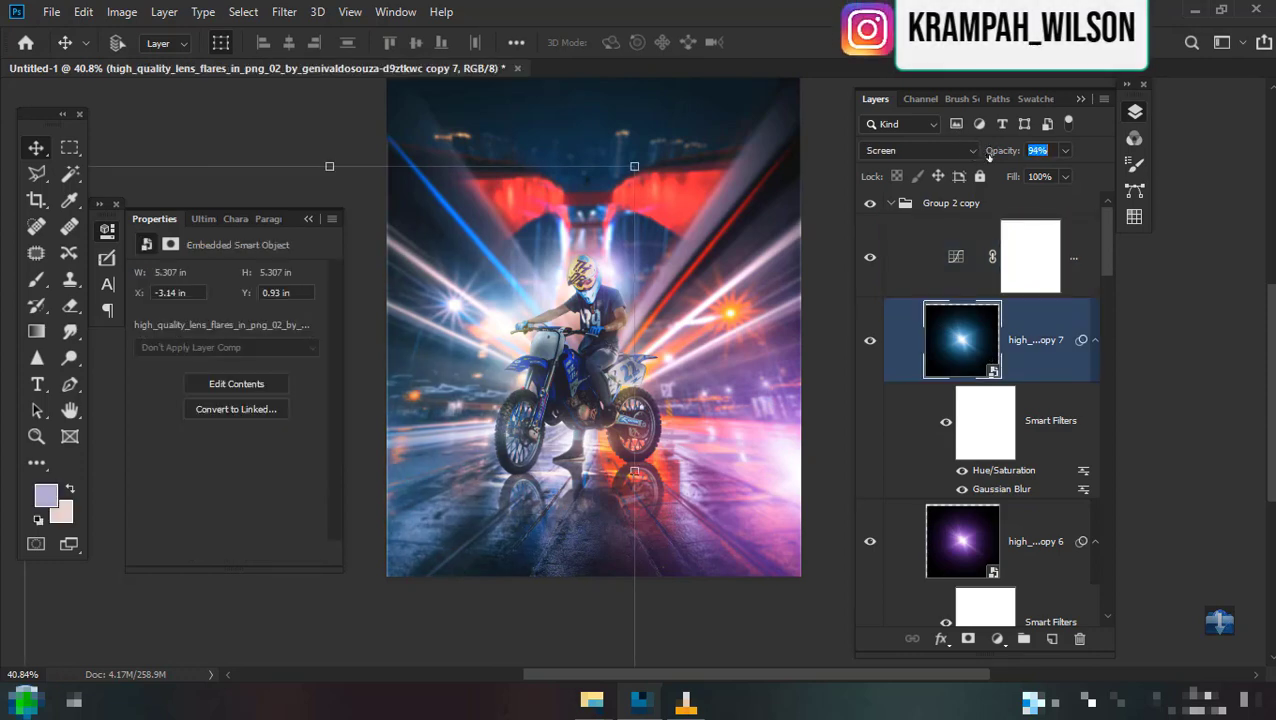
key(alt+bracketleft)
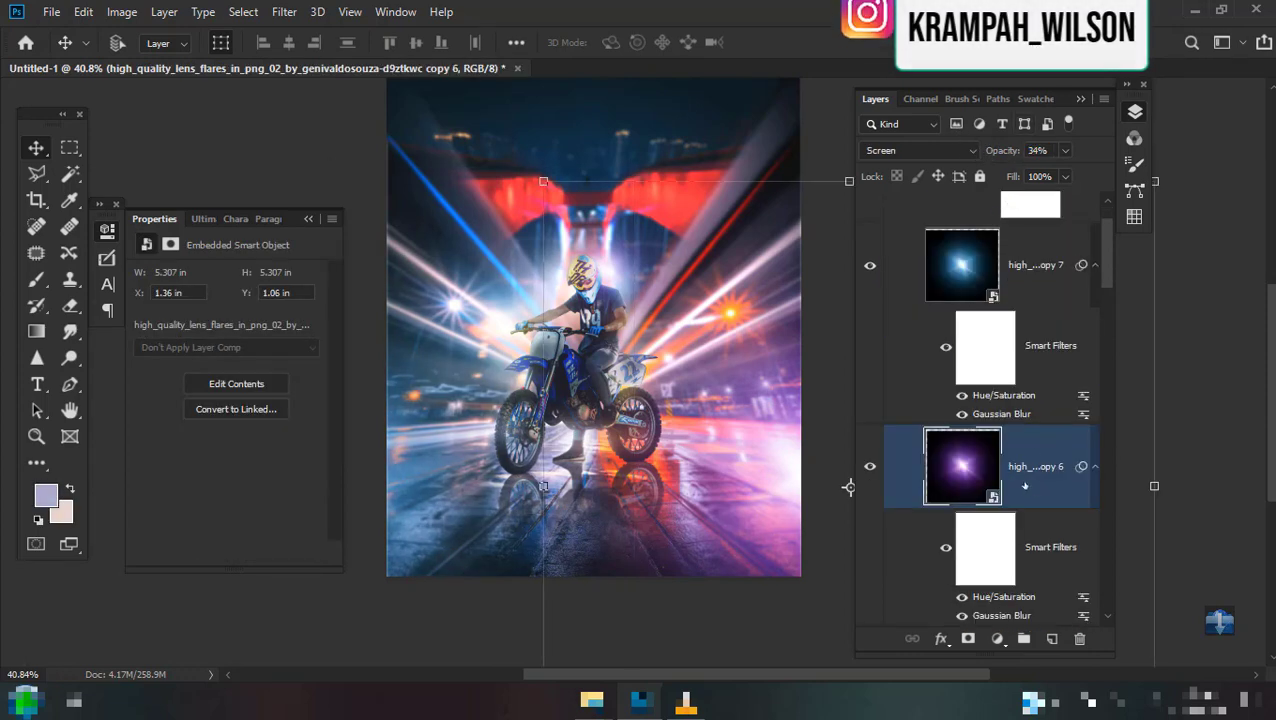
key(alt+bracketleft)
drag(998, 158, 1007, 155)
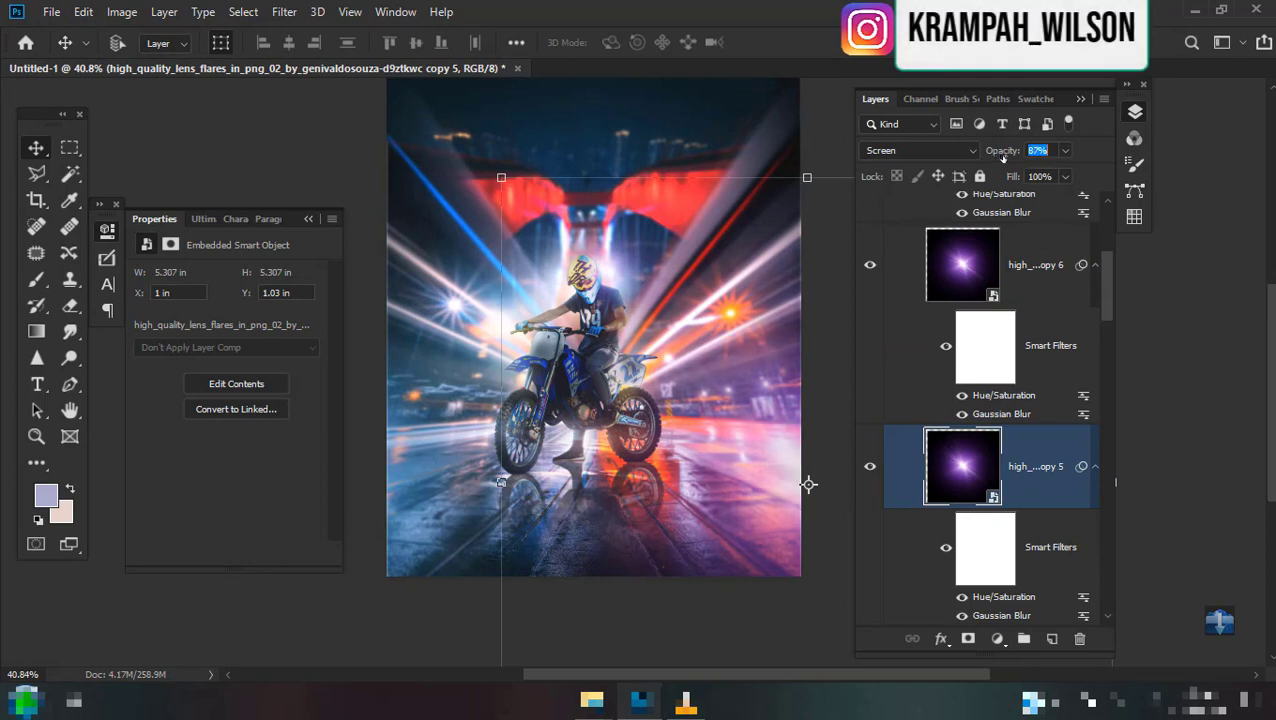
key(alt+bracketleft)
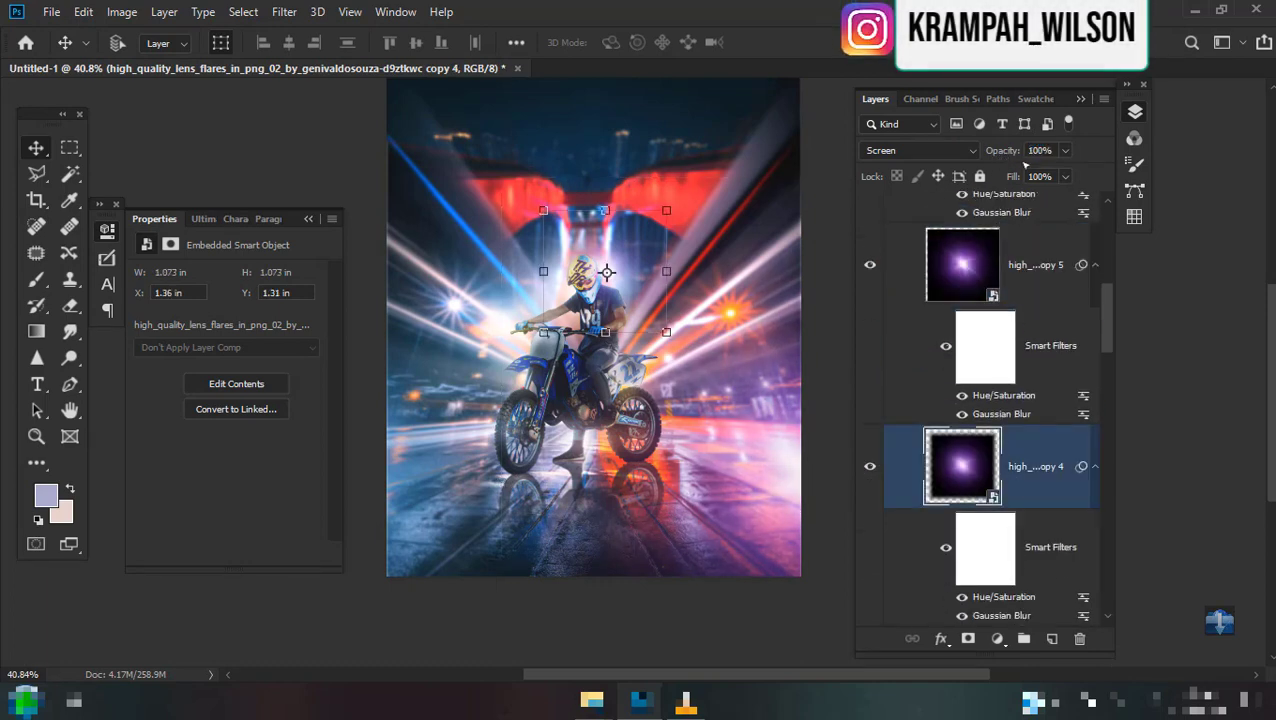
drag(980, 162, 998, 155)
Toggle the Curves adjustment off and on to compare before and after.
scroll(958, 395, up, 2)
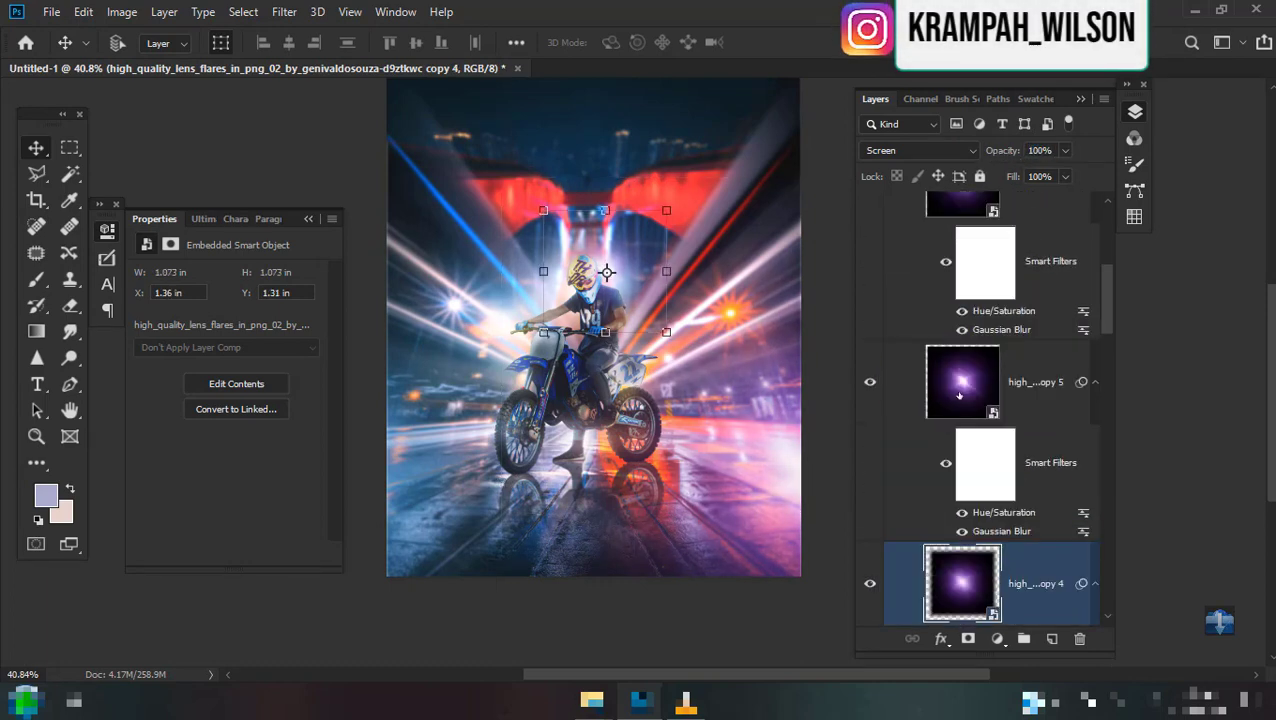
scroll(969, 457, up, 5)
scroll(1010, 425, up, 1)
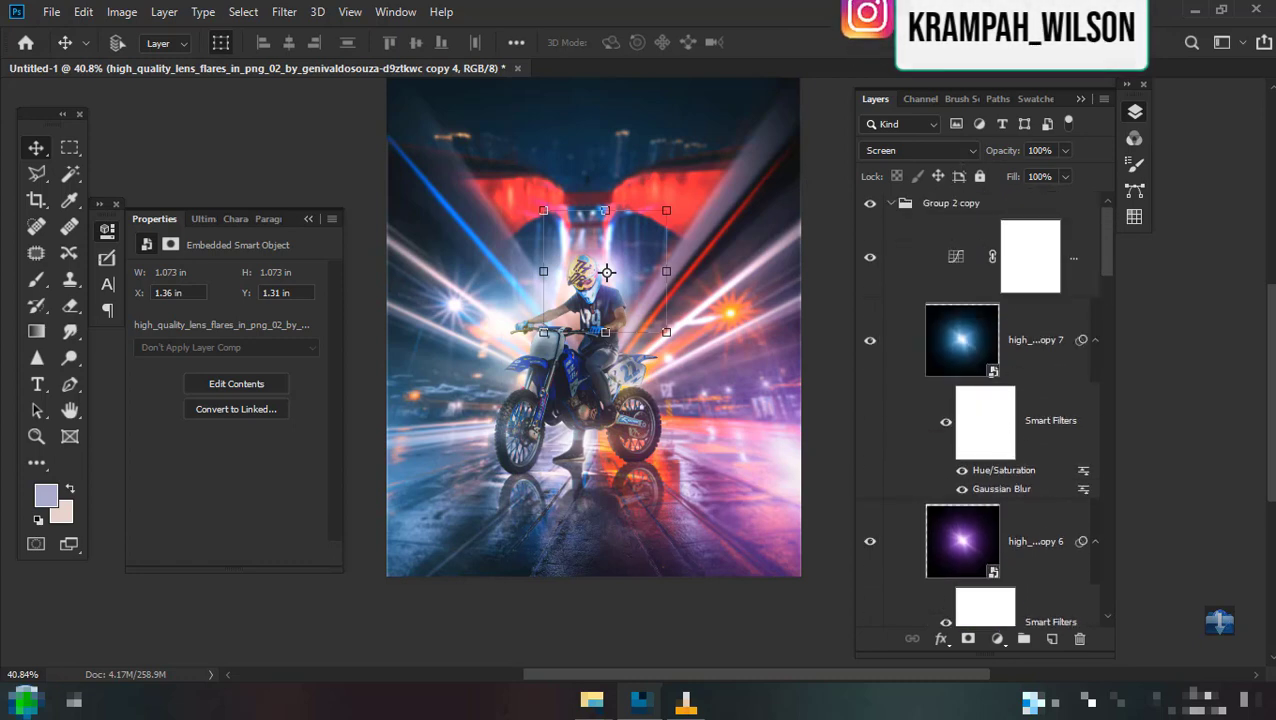
scroll(524, 387, up, 2)
scroll(600, 400, down, 1)
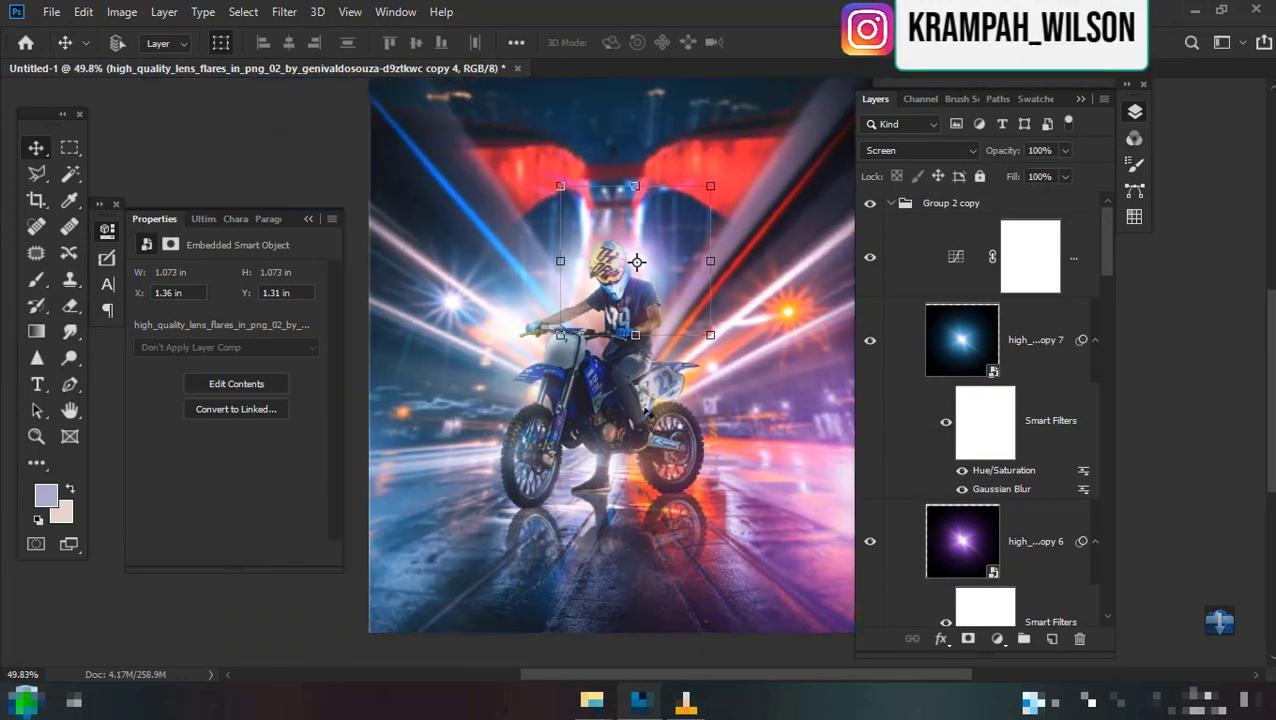
click(1031, 285)
click(956, 256)
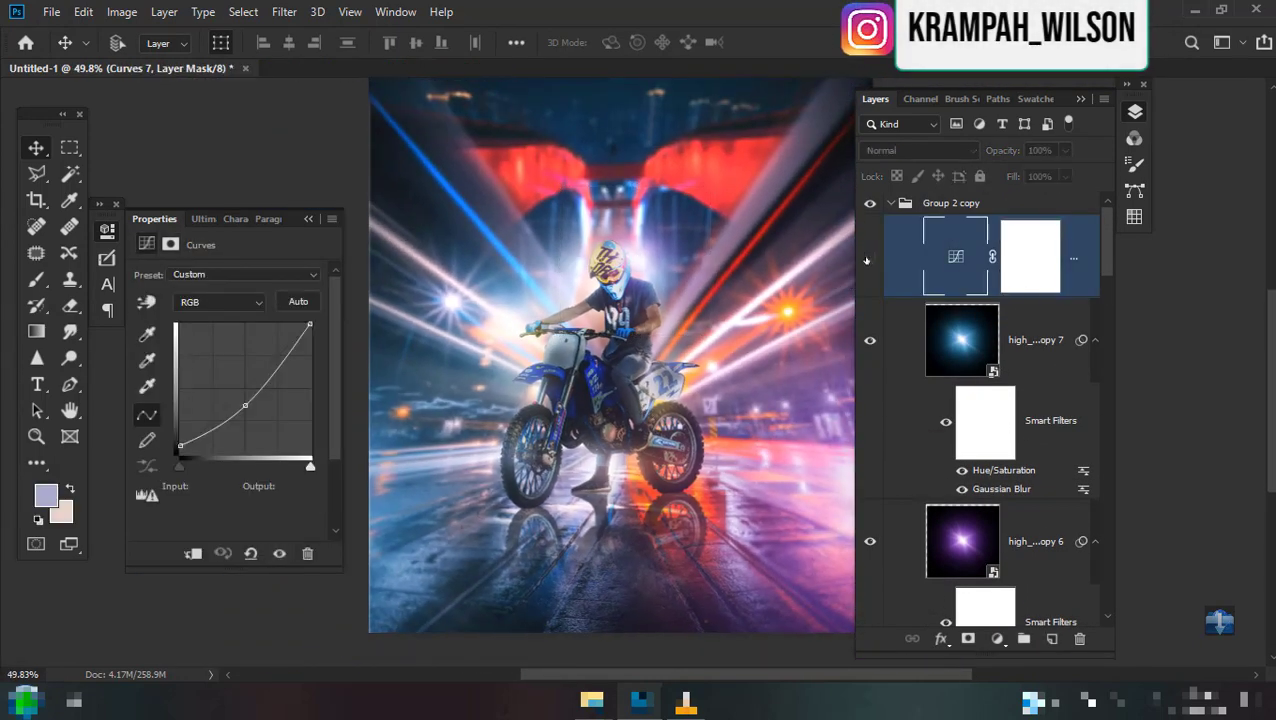
click(279, 553)
click(279, 553)
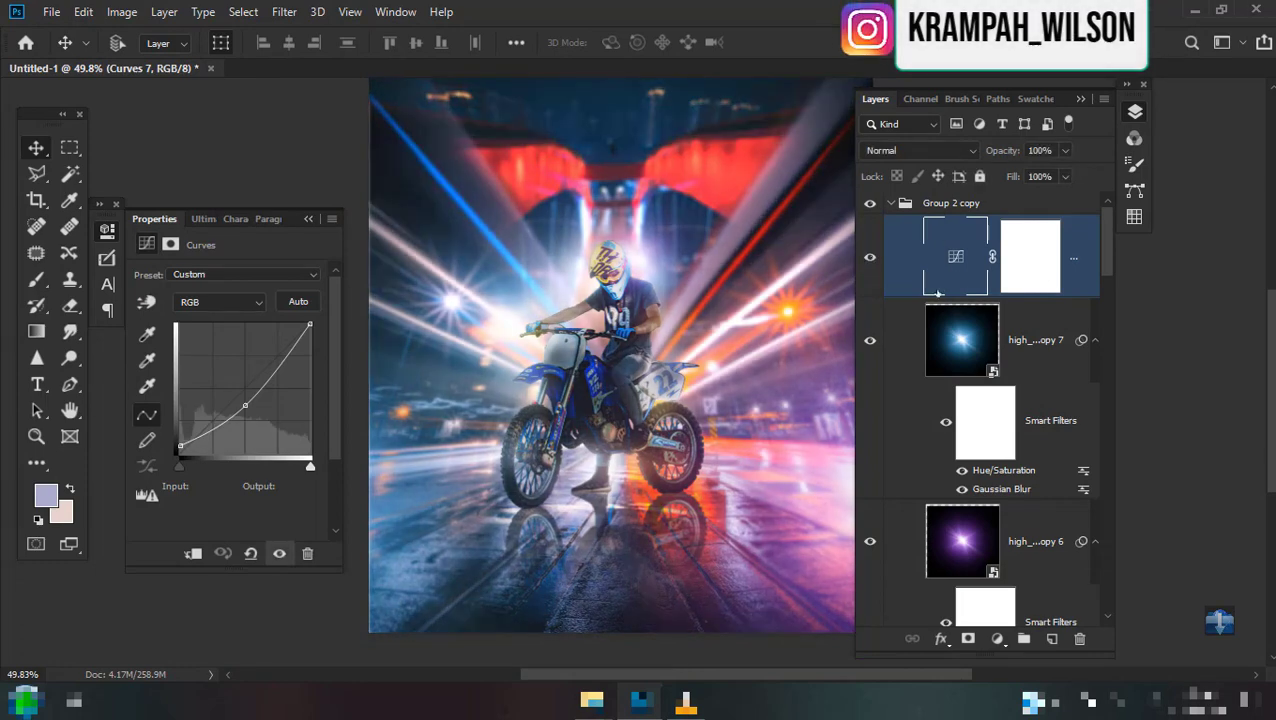
Add a Levels adjustment layer above Curves 7.
scroll(806, 300, down, 2)
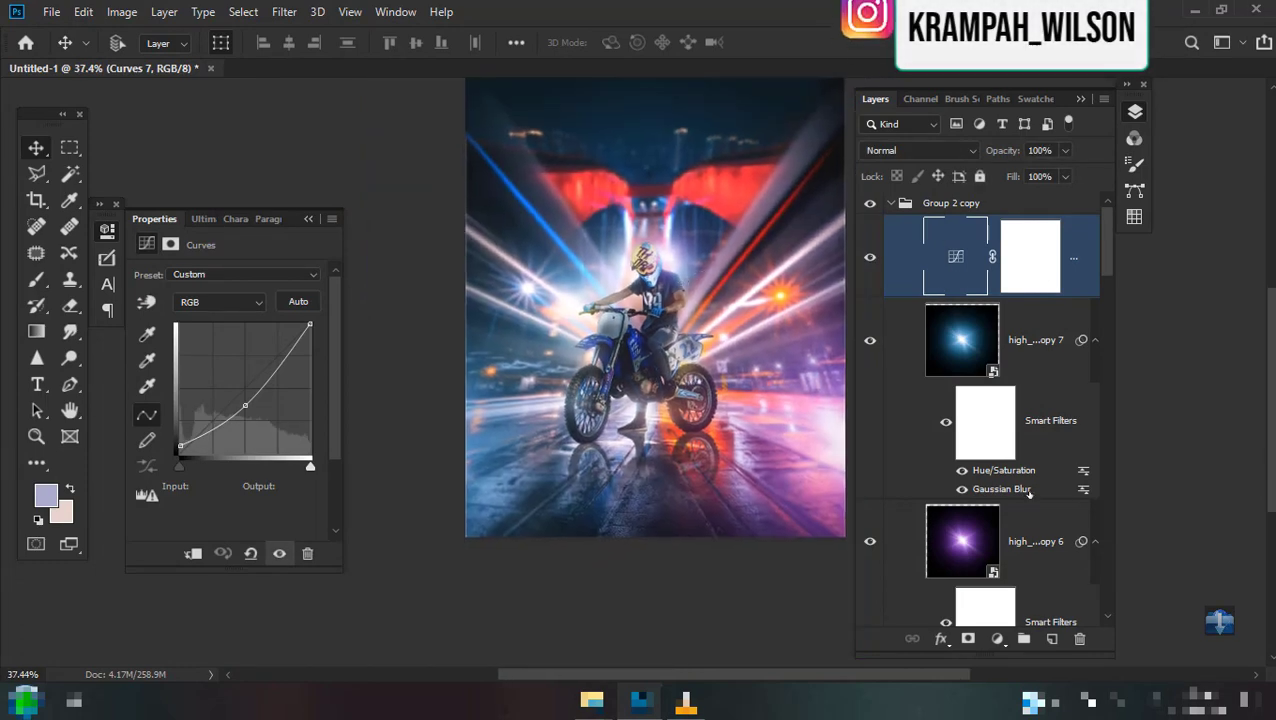
click(997, 638)
click(1010, 384)
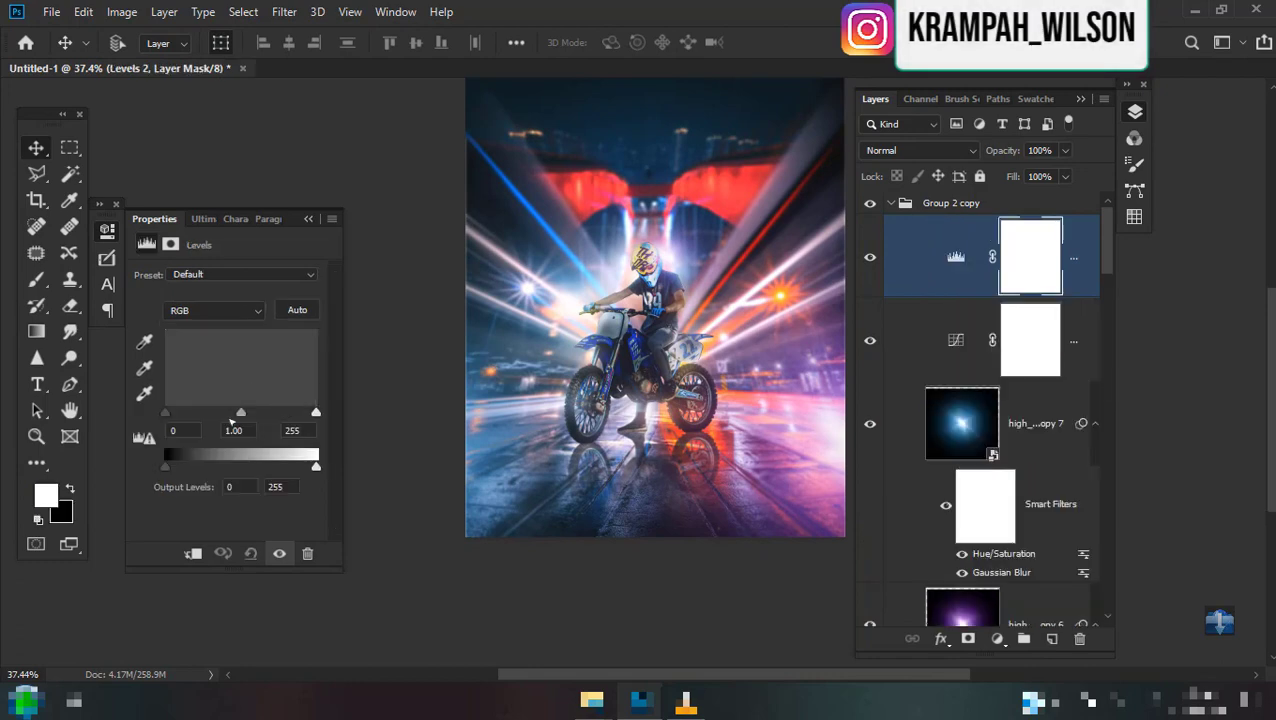
Set Levels midtones to 1.36, confined to a soft radial spot at the centre via an inverted mask.
drag(240, 413, 226, 424)
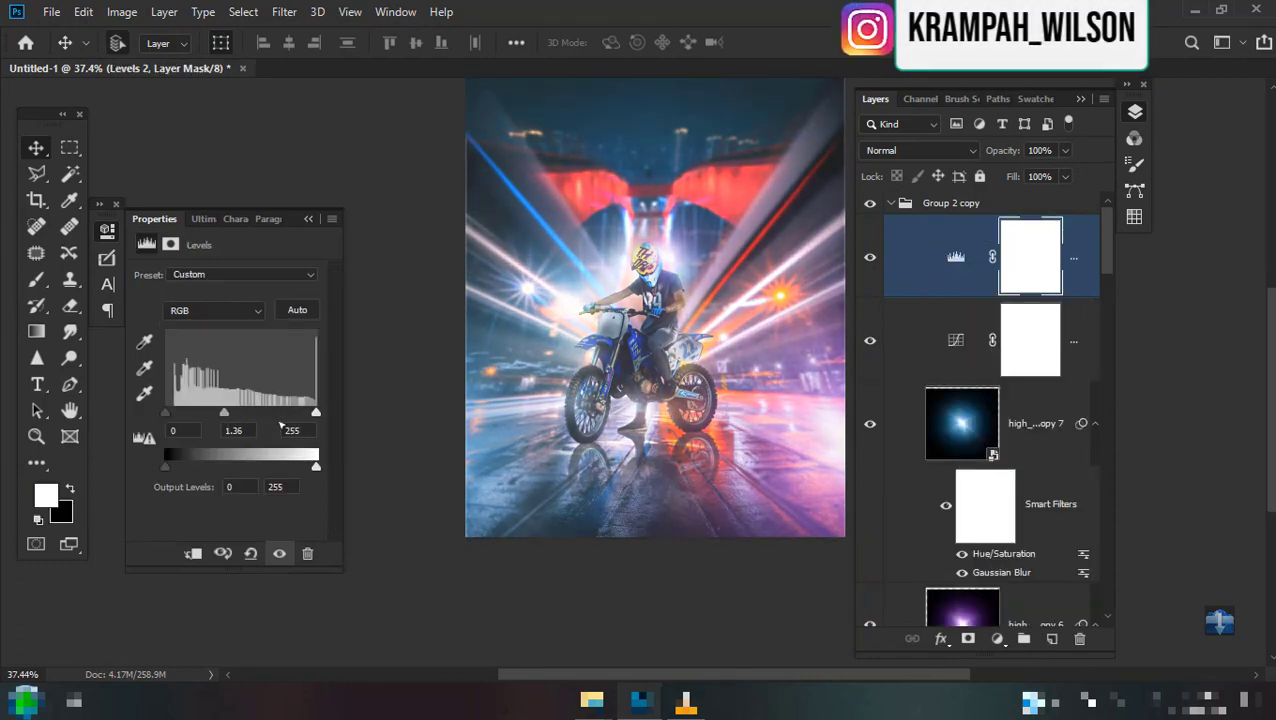
key(ctrl+i)
key(g)
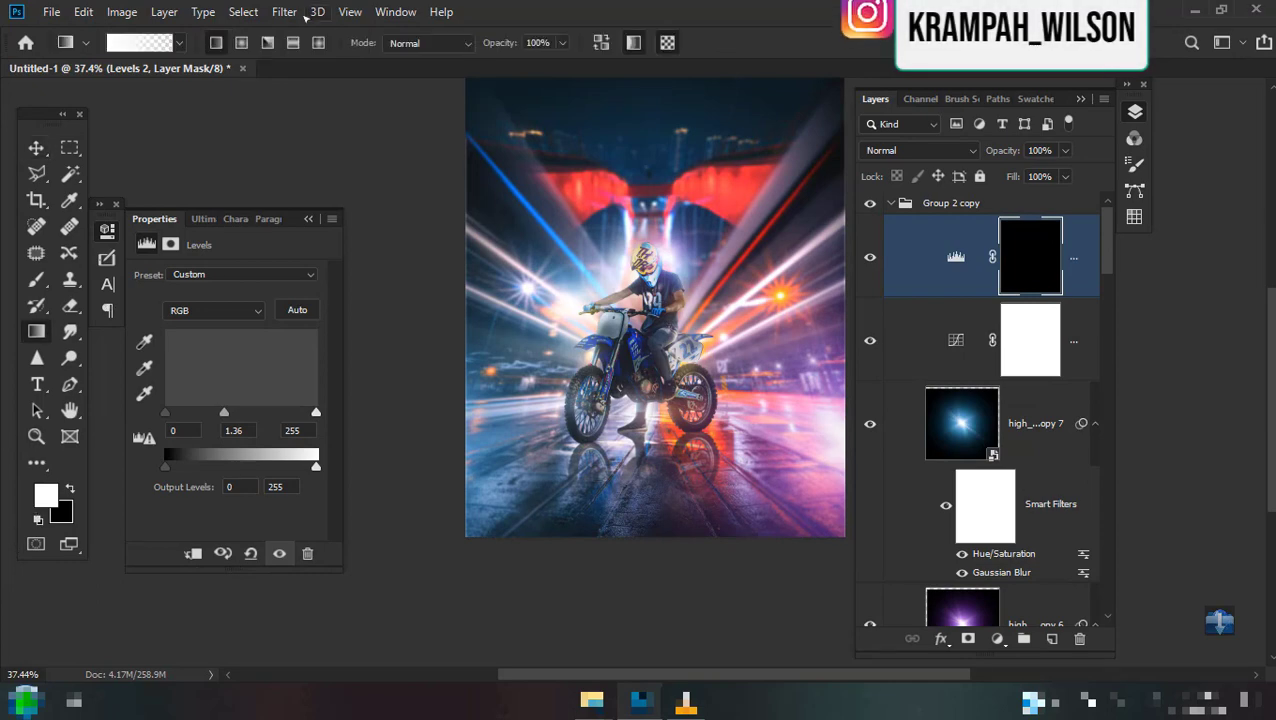
drag(662, 325, 662, 462)
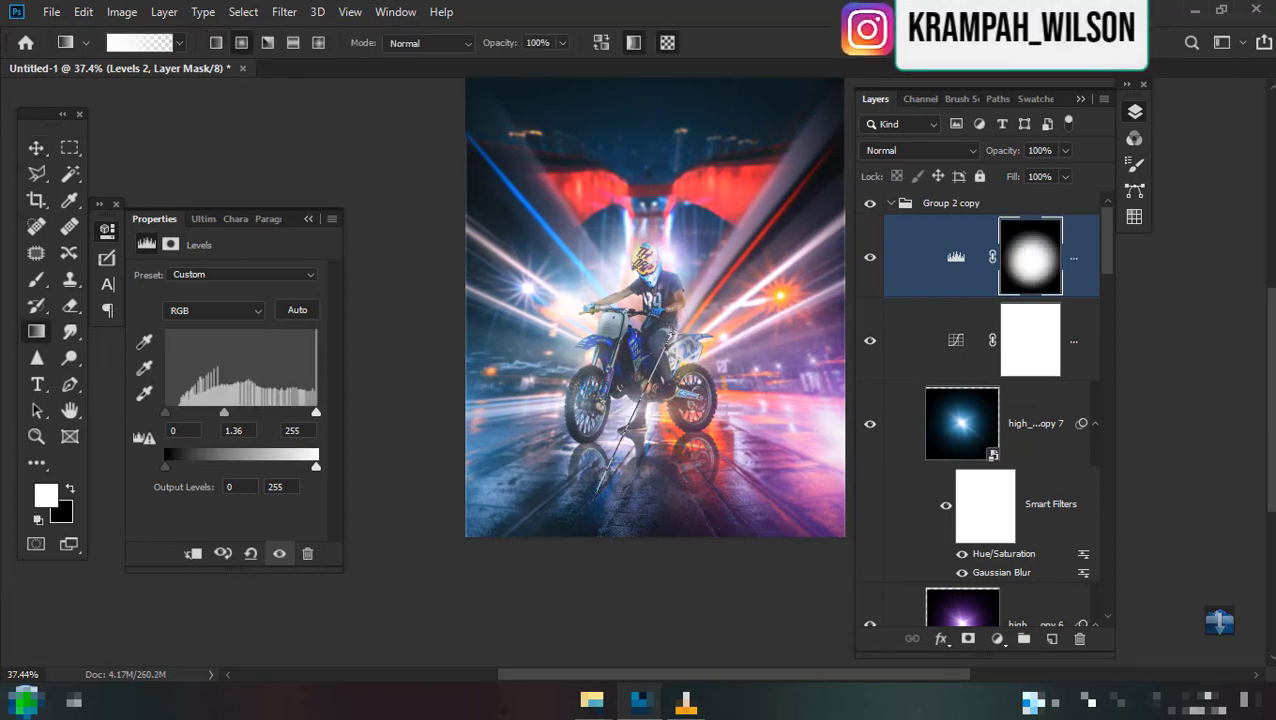
drag(598, 492, 598, 492)
scroll(598, 400, down, 2)
scroll(598, 400, up, 3)
scroll(598, 400, down, 1)
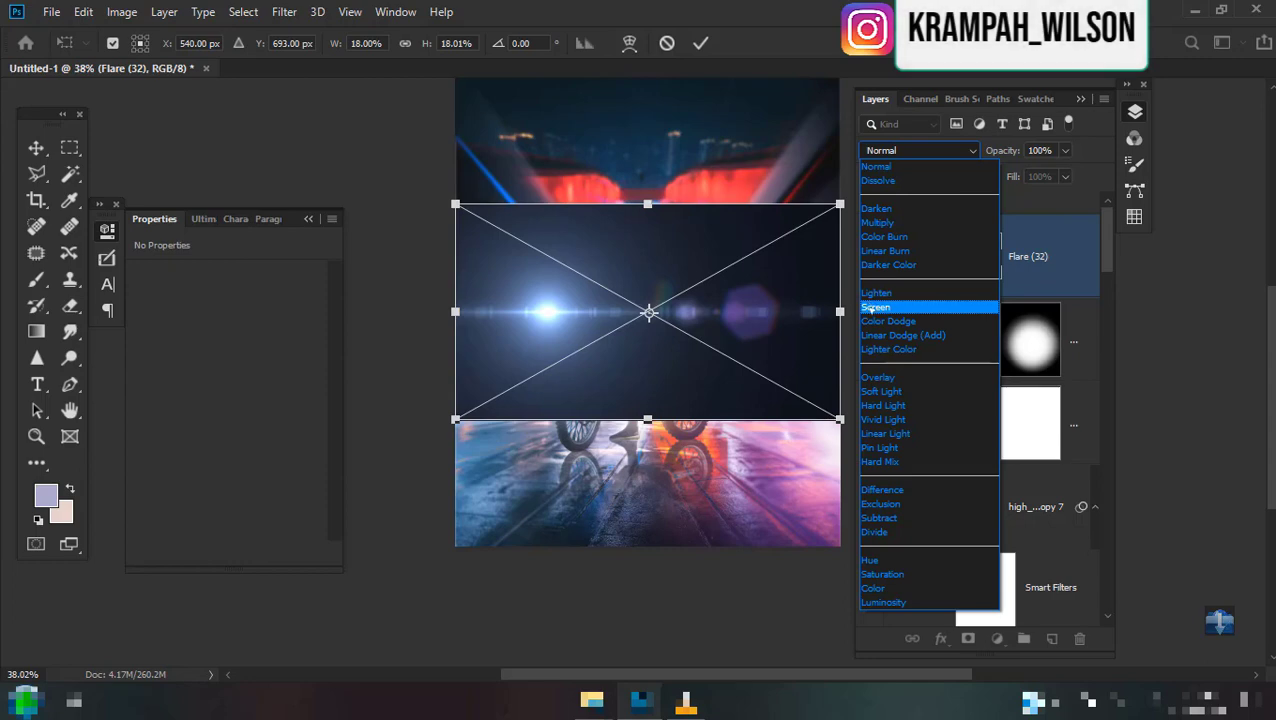
Set Flare (32) to Screen mode and place it over the bike's headlight.
click(874, 307)
mouse_move(787, 389)
mouse_down()
mouse_move(803, 471)
mouse_move(755, 456)
mouse_move(684, 384)
mouse_up()
scroll(679, 383, down, 2)
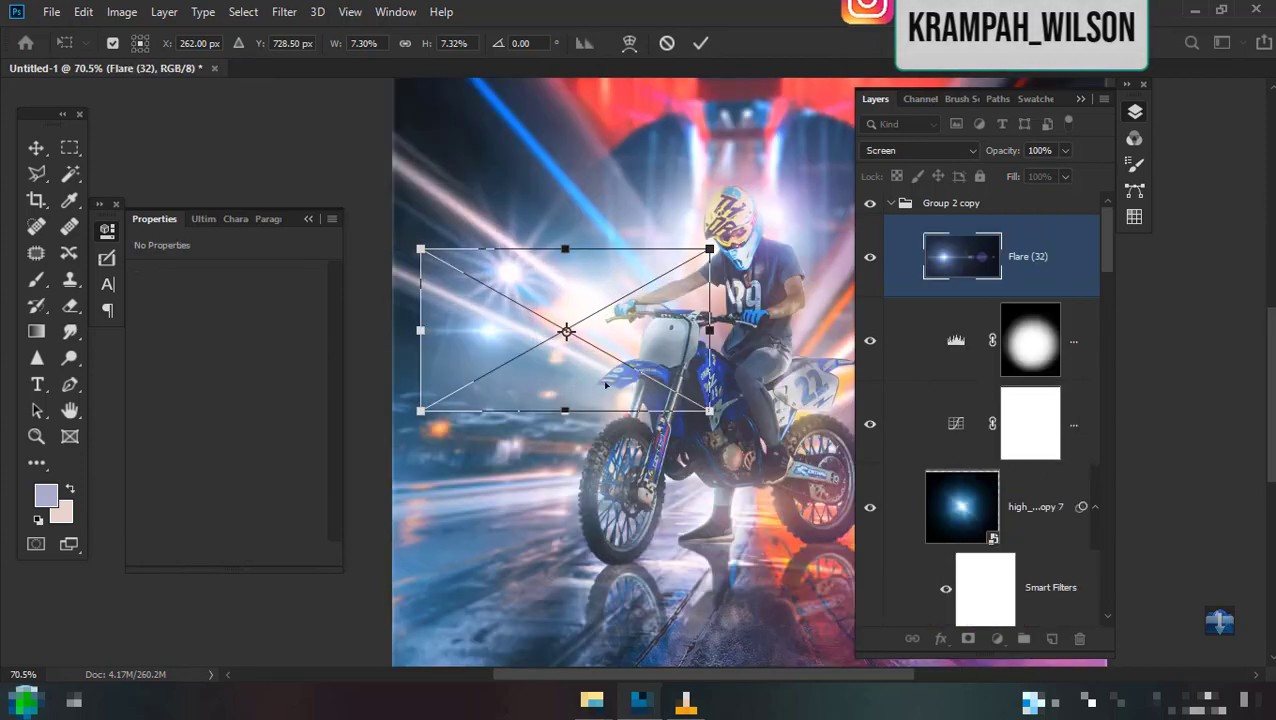
drag(605, 384, 739, 406)
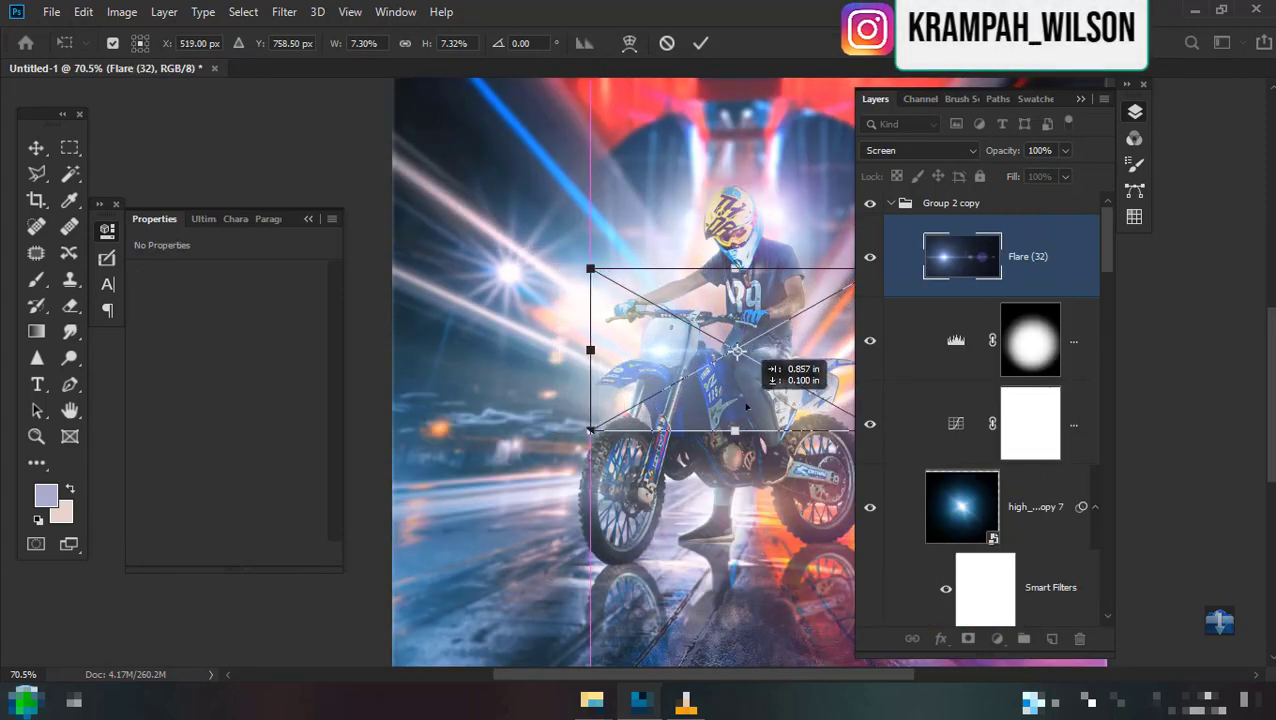
key(Return)
key(g)
Apply Levels to the flare, dragging its midtones down toward 0.60.
scroll(740, 400, up, 3)
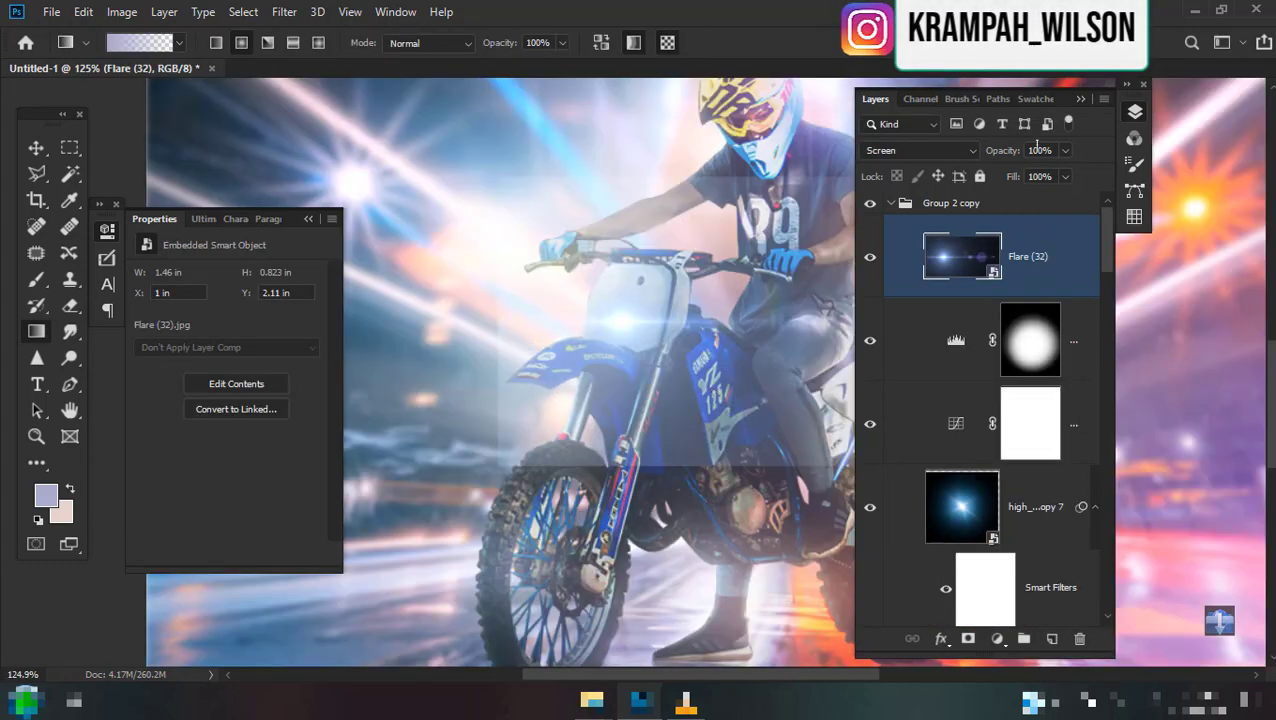
click(121, 11)
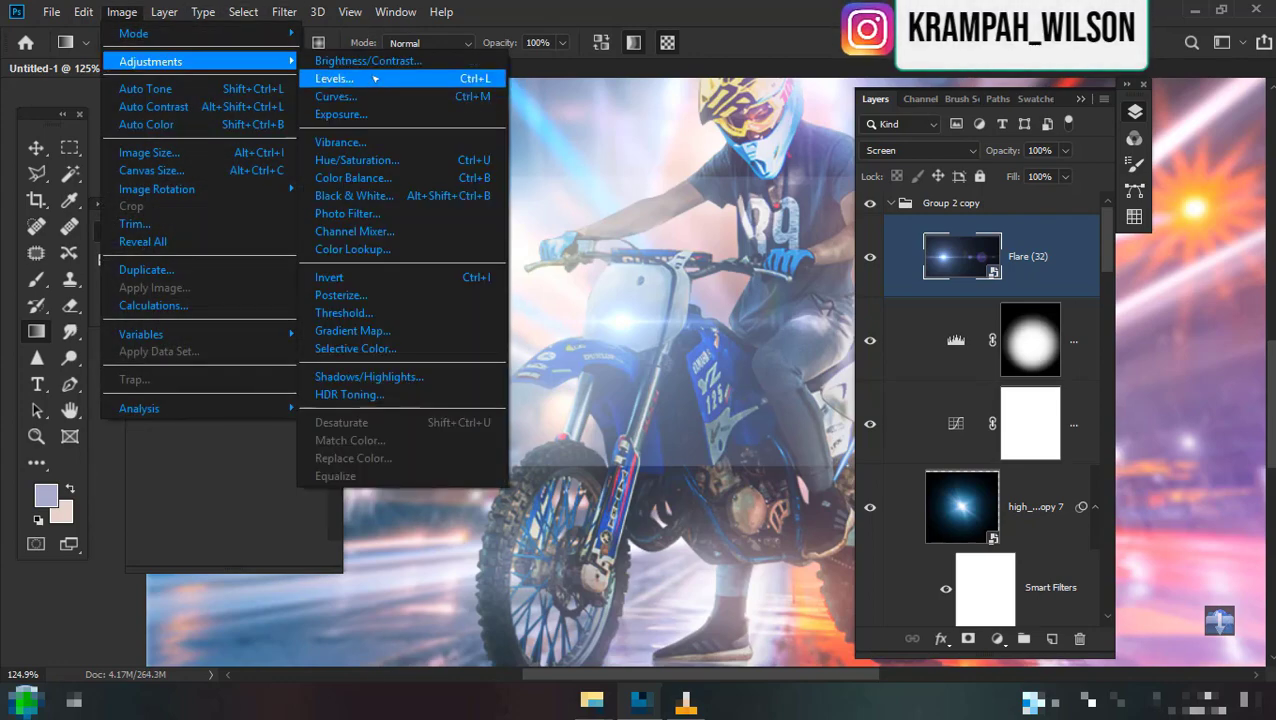
click(330, 80)
drag(234, 316, 271, 316)
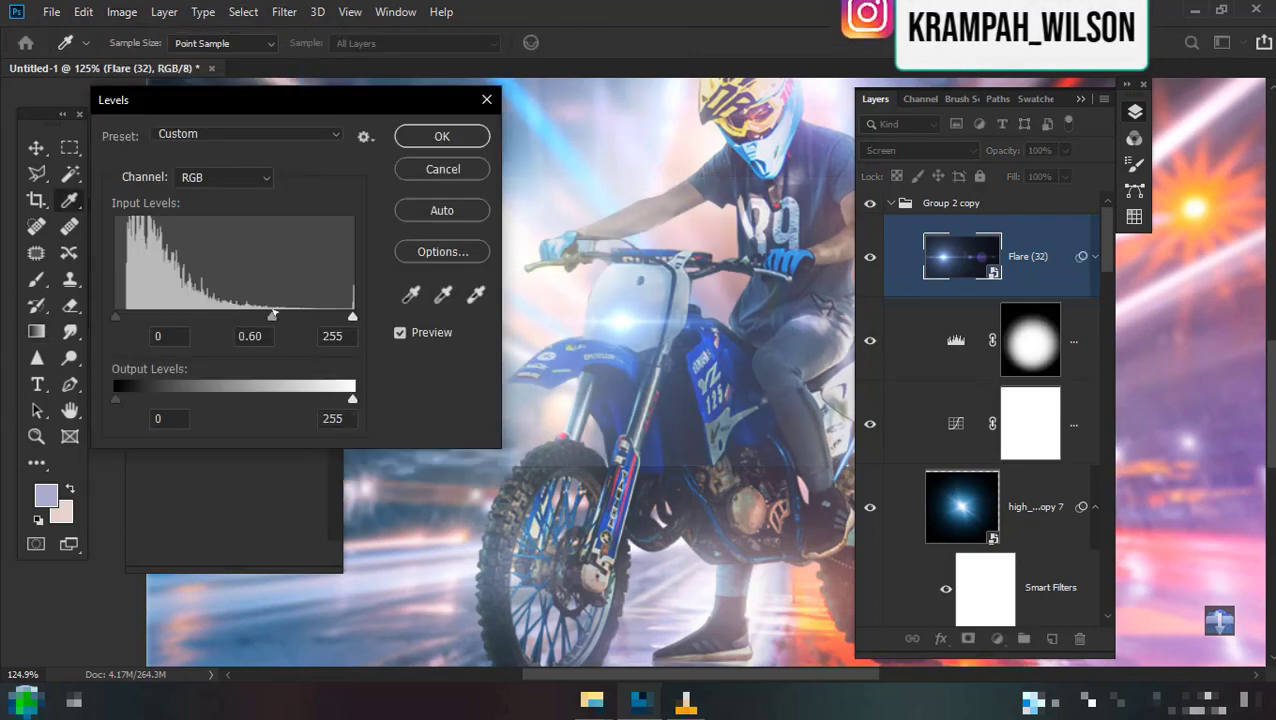
Refine the flare's Levels smart filter to black input 19 and midtones 0.56.
click(441, 136)
scroll(630, 365, down, 2)
scroll(627, 400, up, 3)
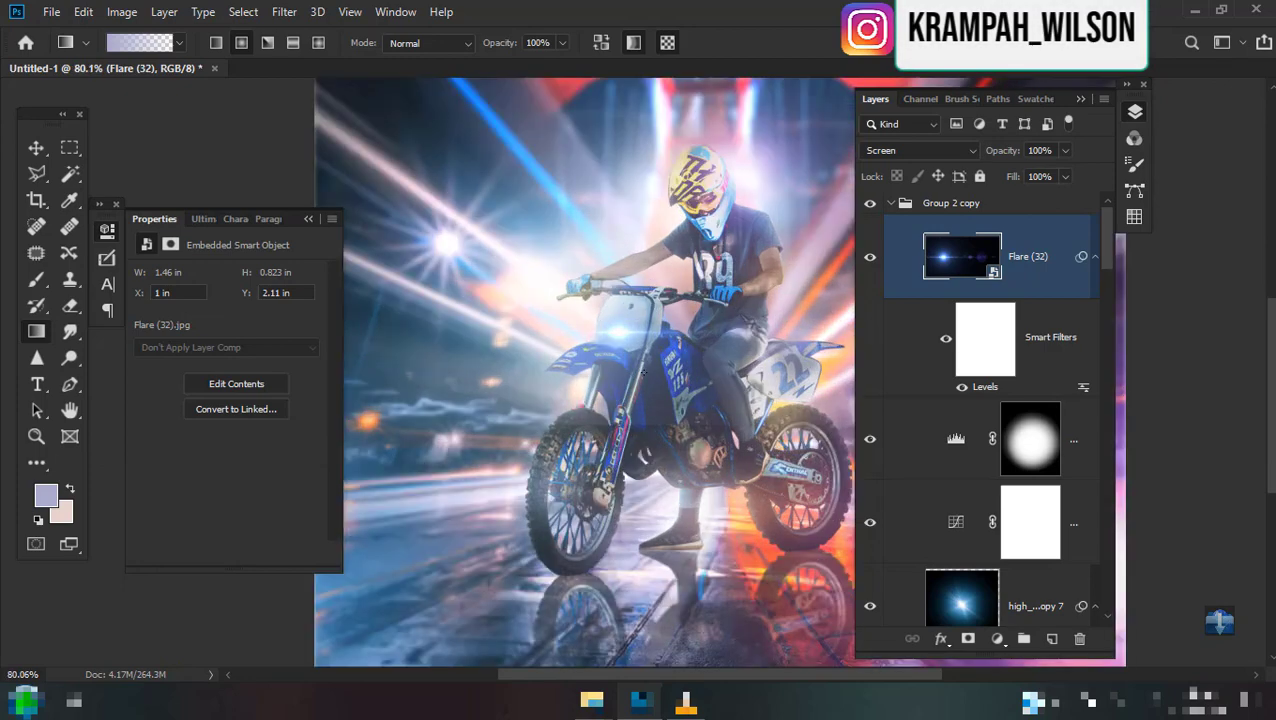
click(869, 257)
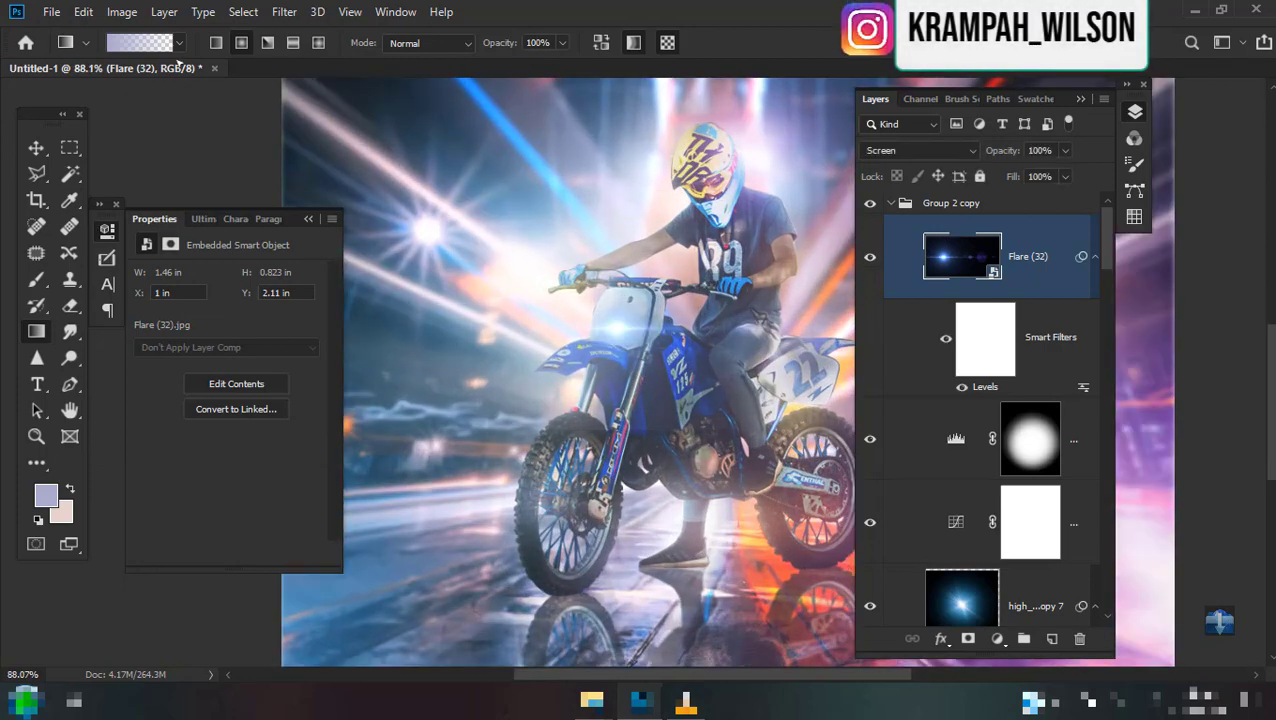
click(122, 11)
mouse_move(151, 61)
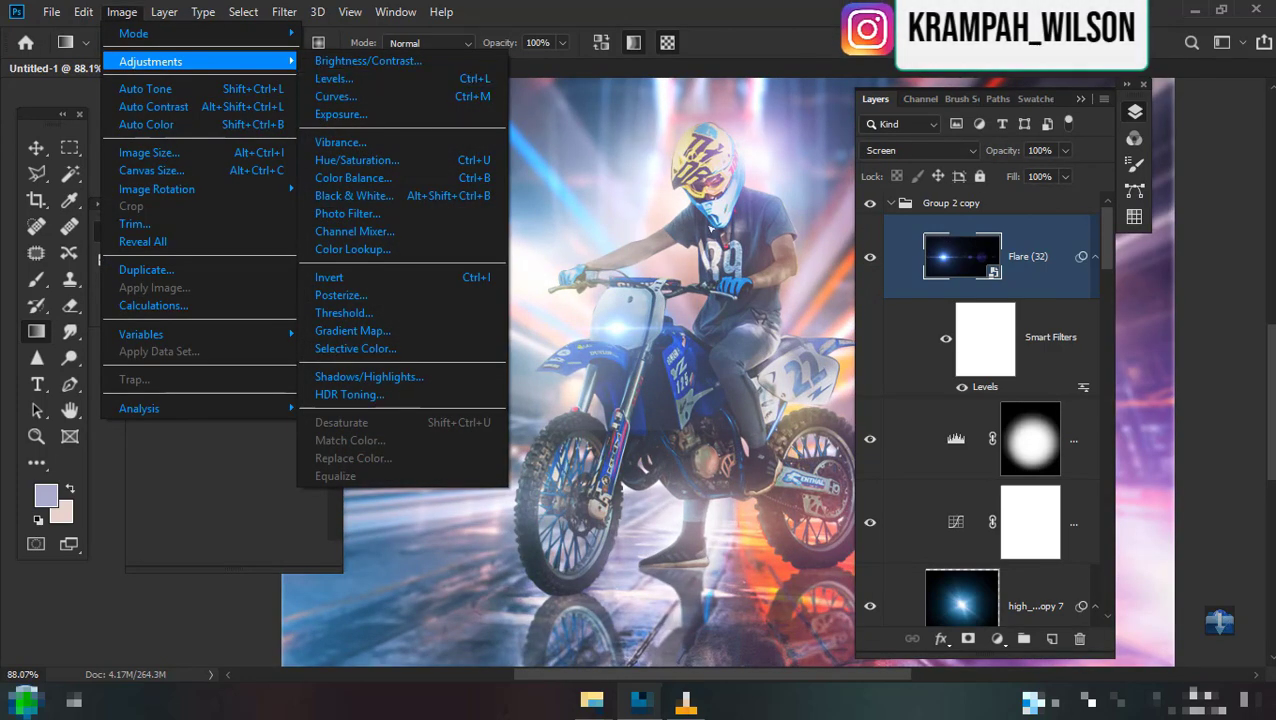
double_click(1000, 389)
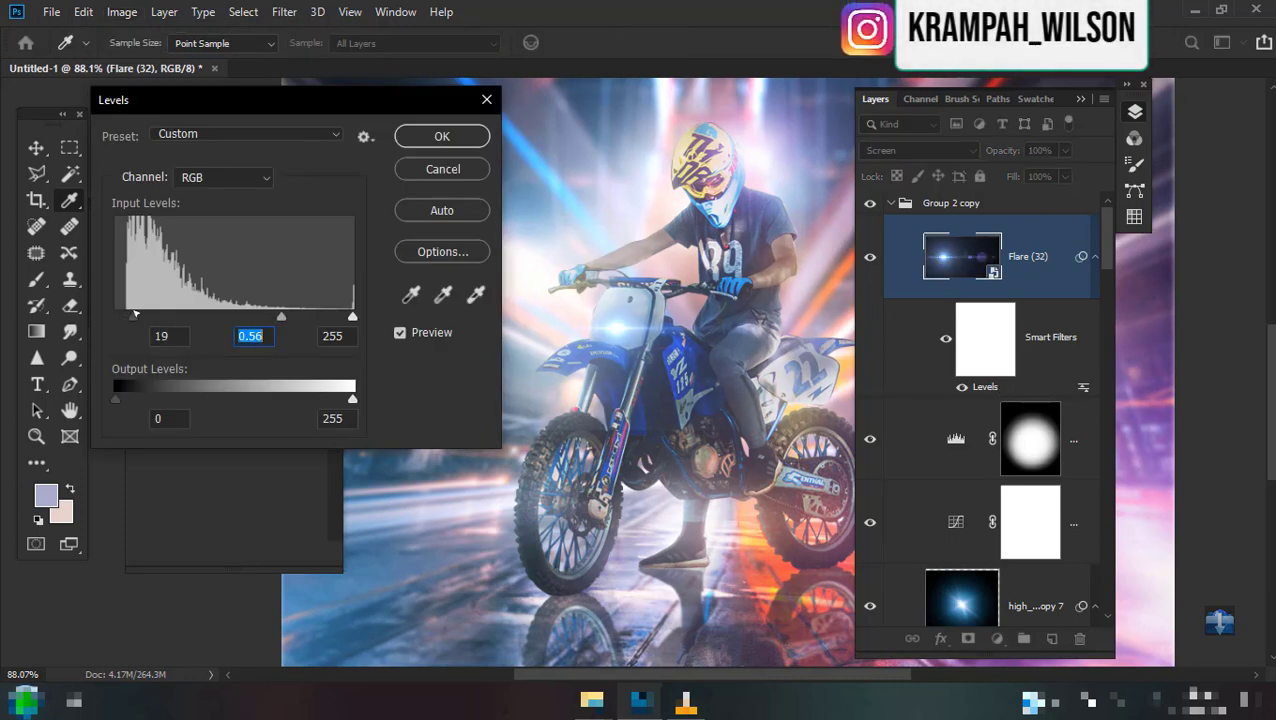
click(441, 136)
Move the flare up onto the bike's headlight with the Move tool.
key(v)
scroll(600, 381, up, 2)
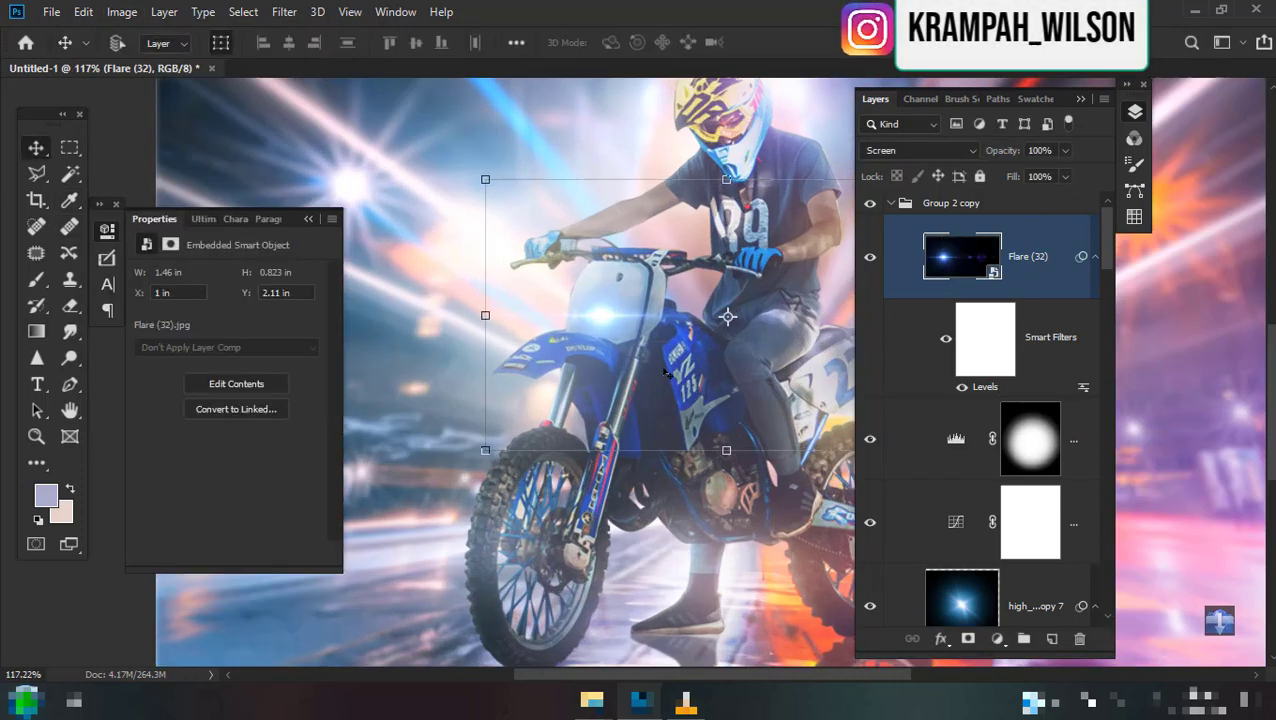
scroll(600, 381, up, 1)
scroll(600, 381, down, 1)
scroll(600, 381, down, 1)
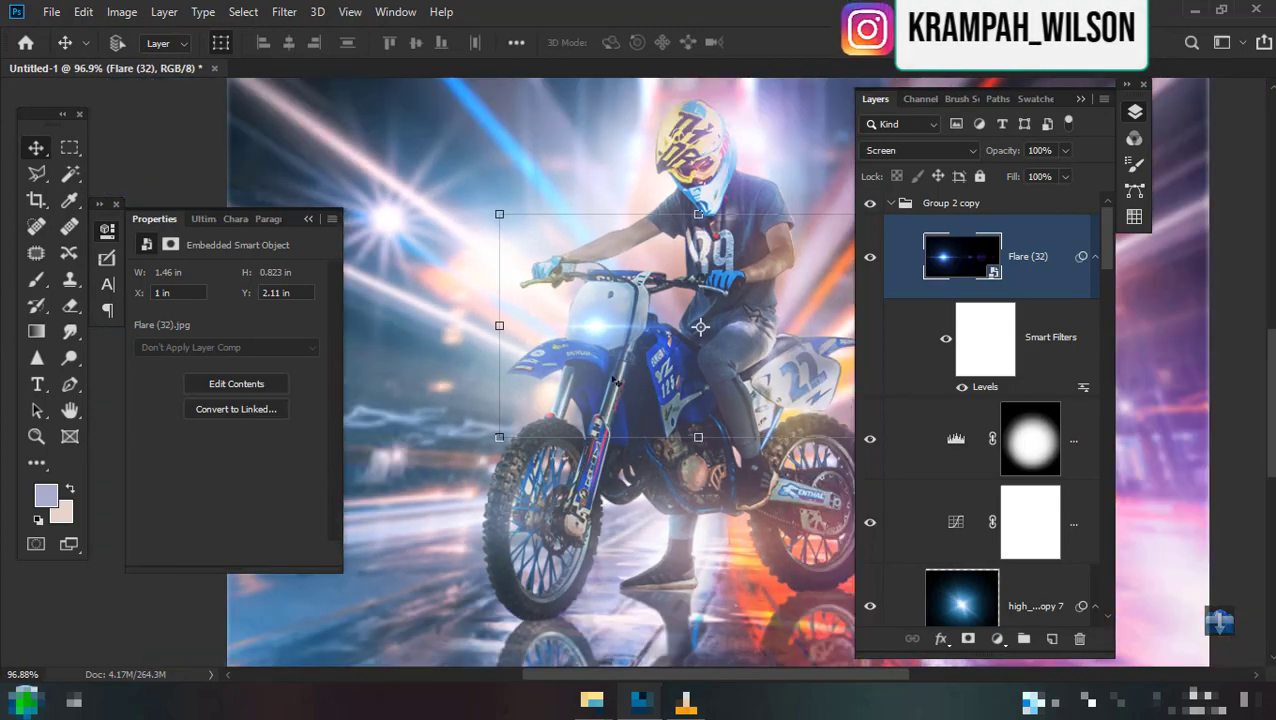
drag(592, 372, 605, 321)
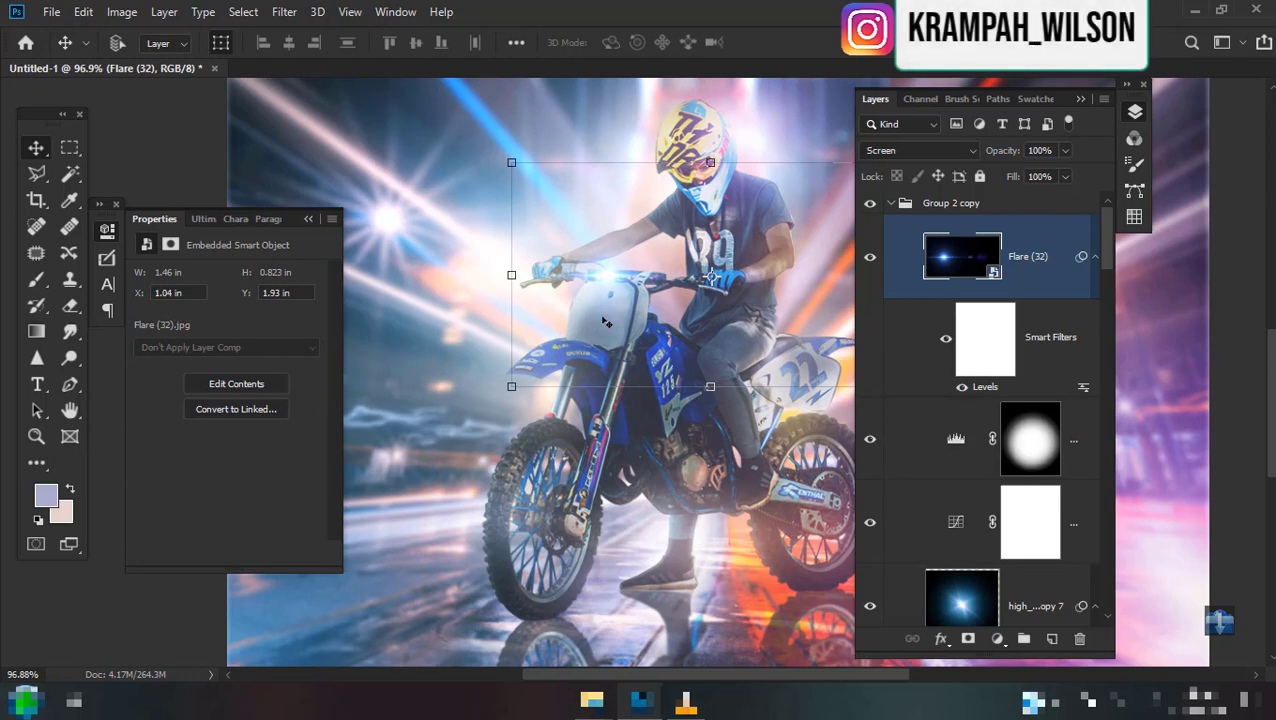
drag(605, 321, 582, 361)
Scale the flare into a thin 0.88 × 0.223 in streak across the handlebars.
key(ctrl+t)
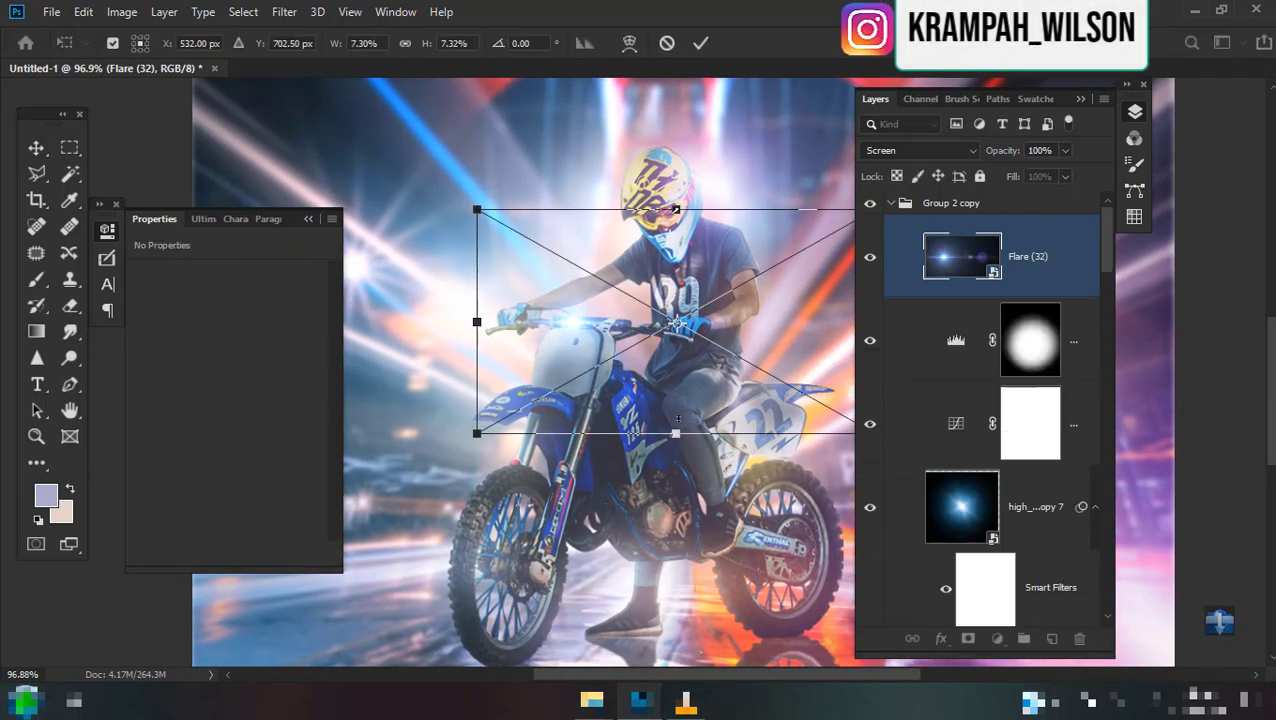
drag(476, 433, 550, 362)
drag(855, 362, 795, 344)
drag(676, 209, 676, 285)
scroll(620, 285, up, 3)
drag(620, 318, 640, 318)
key(Return)
Re-enter Free Transform on the flare, recentre the pivot, and commit.
scroll(637, 350, down, 2)
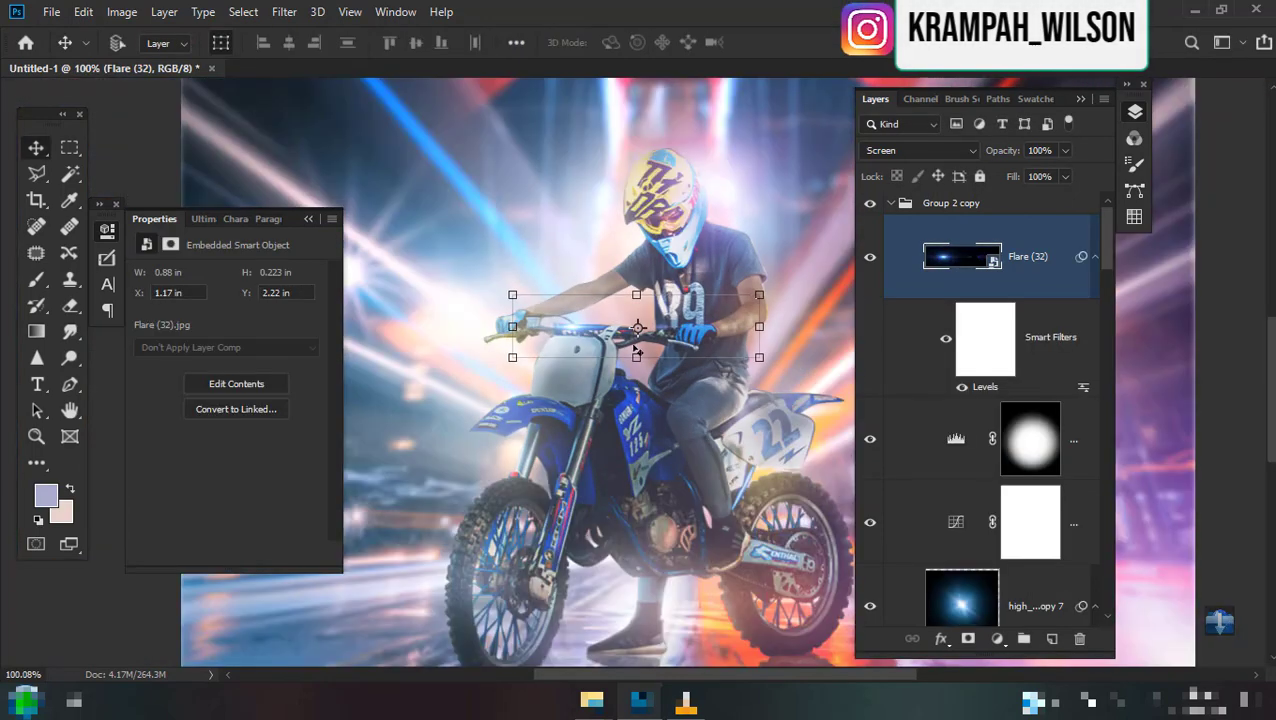
key(ctrl+t)
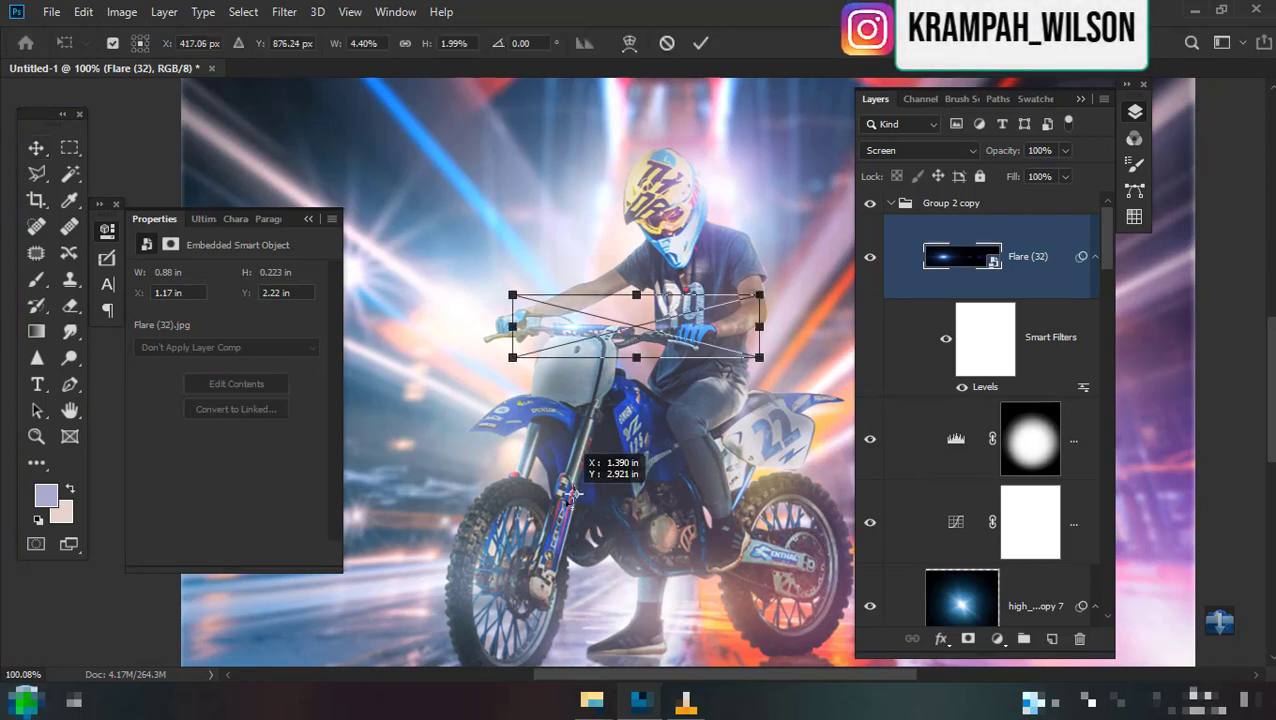
drag(592, 376, 636, 341)
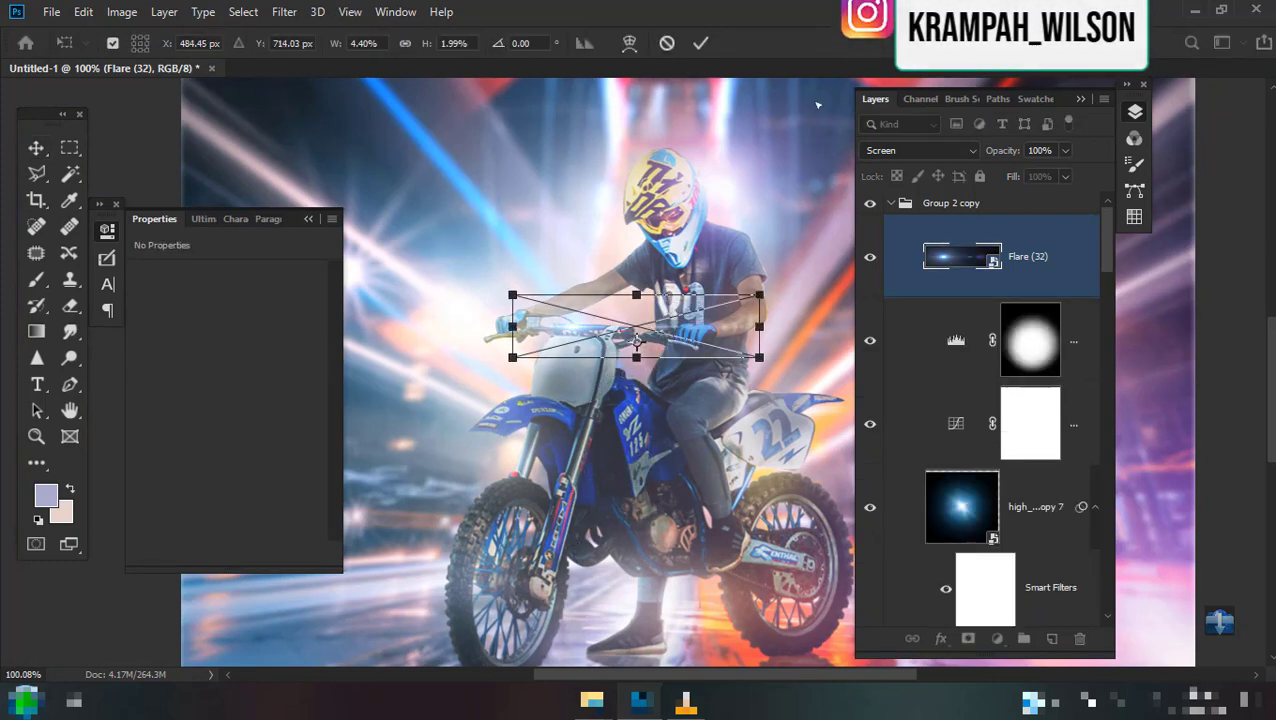
click(699, 44)
Duplicate the thin flare and drag the copy down onto the rear wheel.
key(ctrl+j)
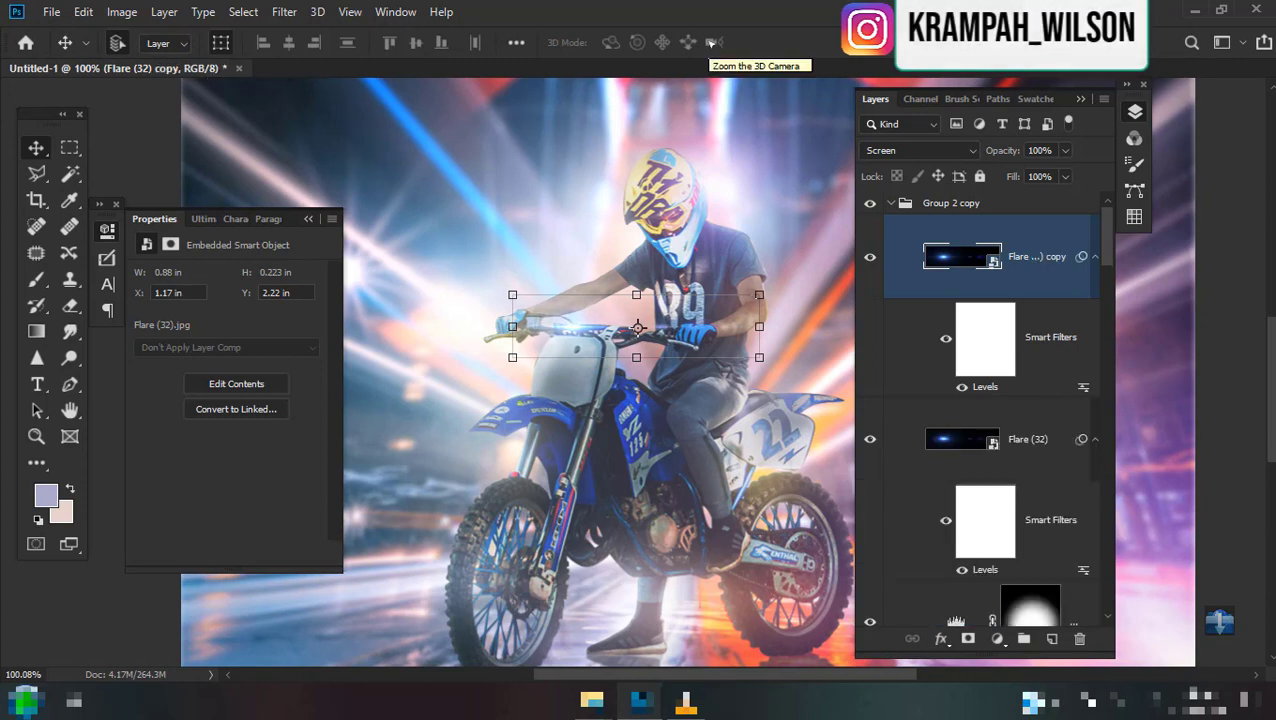
mouse_move(585, 335)
mouse_down()
mouse_move(588, 508)
mouse_move(560, 497)
mouse_move(838, 575)
mouse_up()
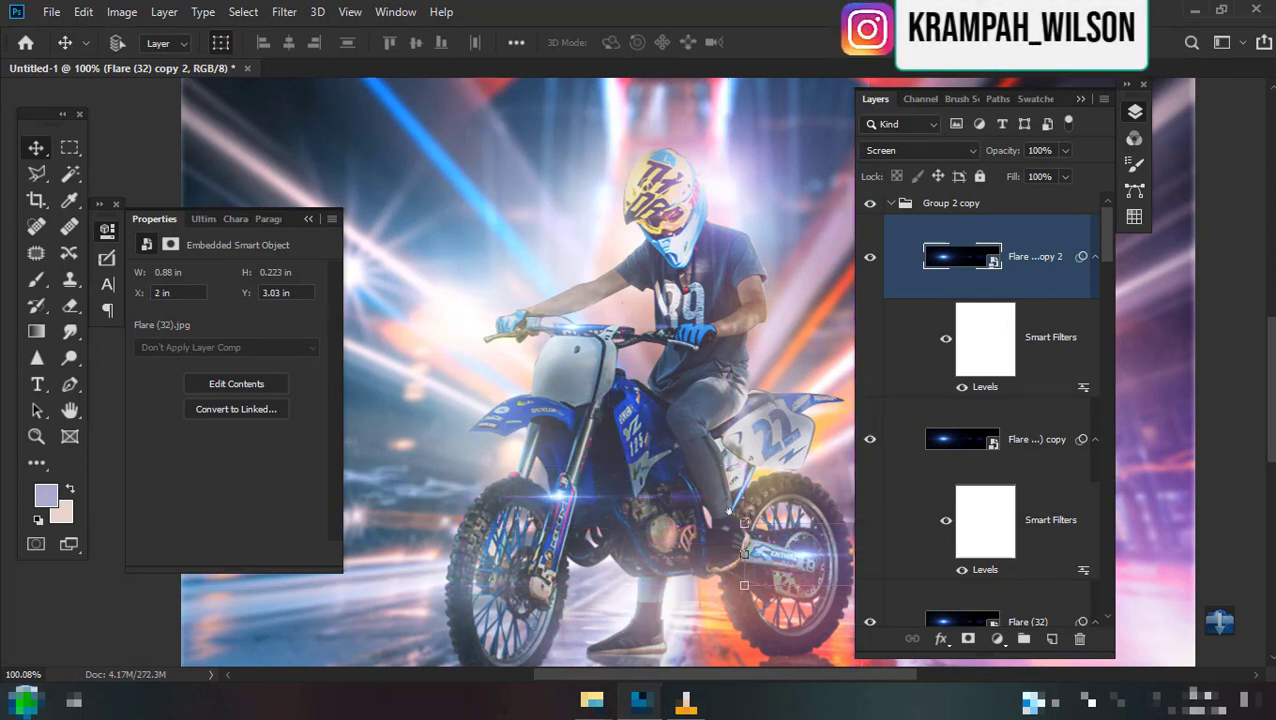
drag(840, 575, 845, 578)
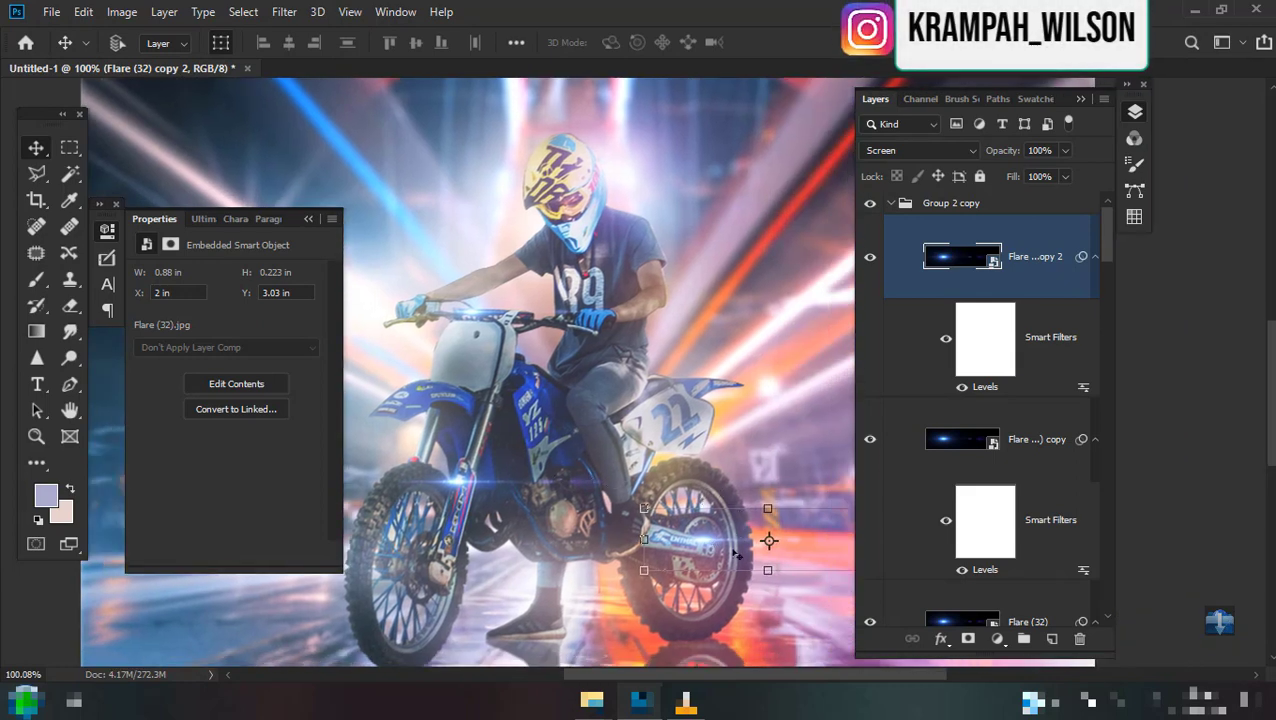
Duplicate it again, move the new copy to the handlebars, and set 91% opacity.
key(ctrl+j)
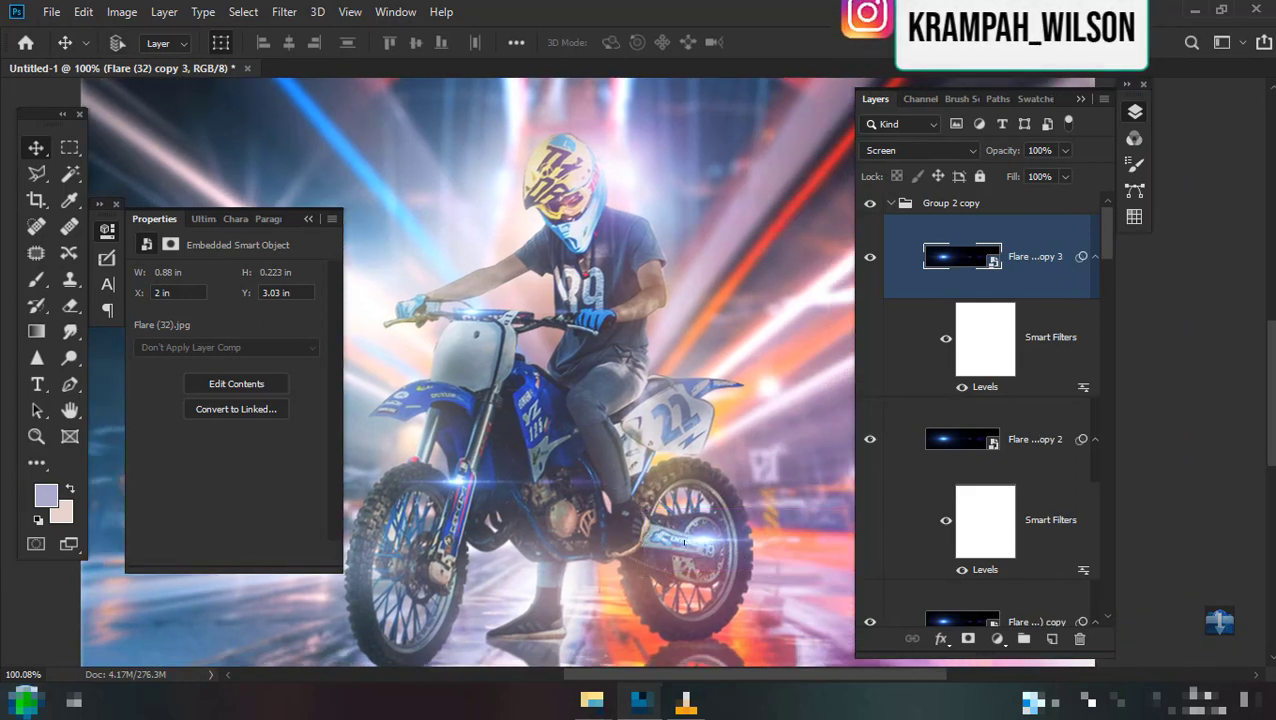
mouse_move(684, 541)
mouse_down()
mouse_move(560, 320)
mouse_move(548, 320)
mouse_up()
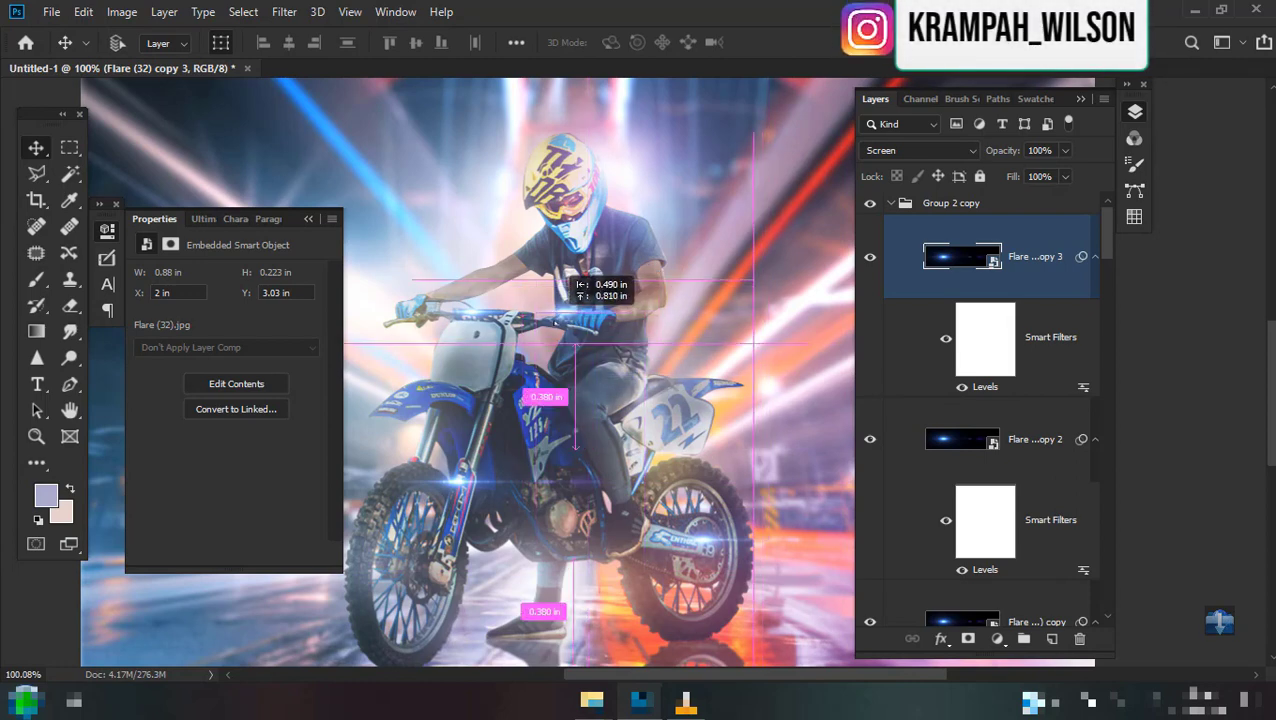
drag(560, 318, 562, 320)
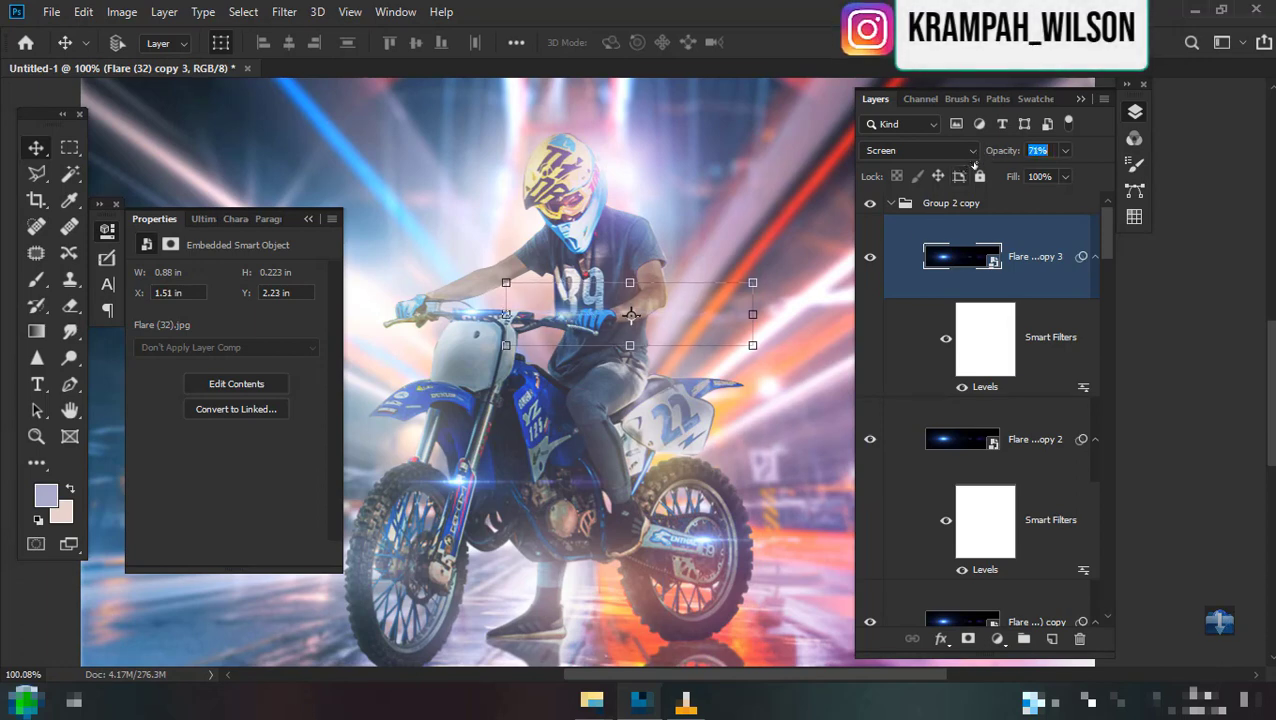
drag(975, 165, 997, 153)
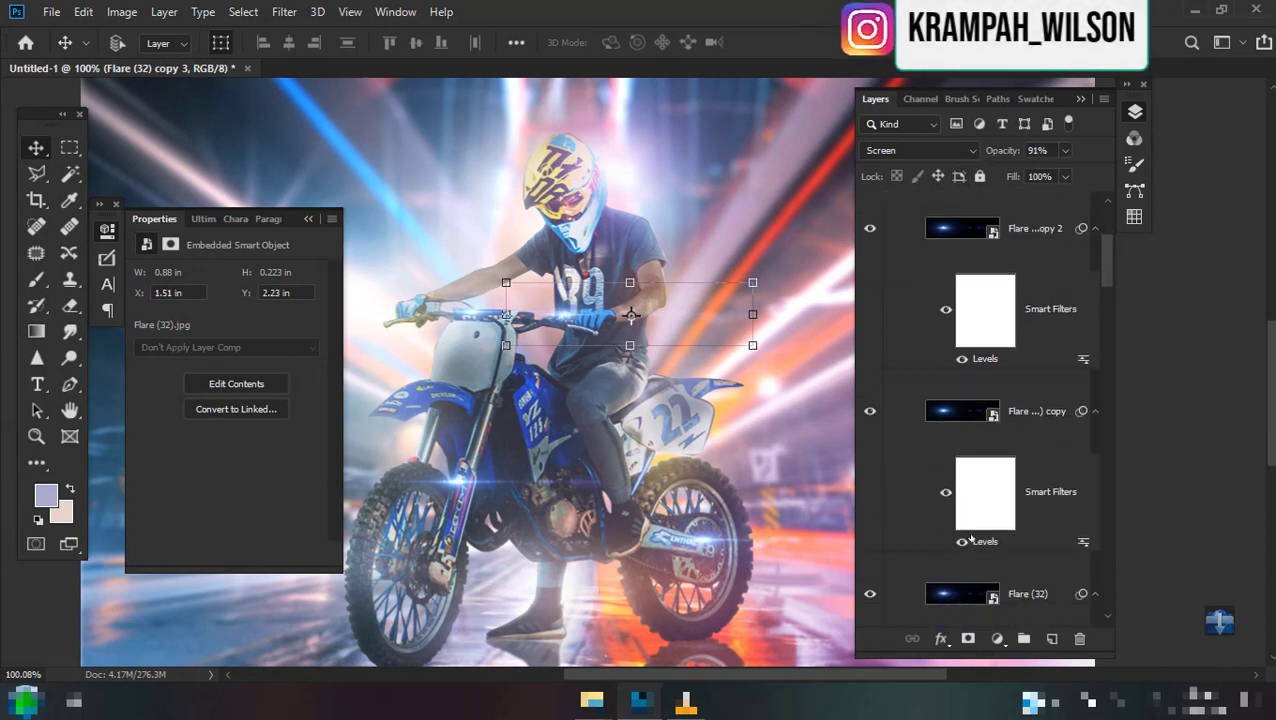
Reveal the hidden smoke PNG layer and move it to the top of Group 2 copy.
key(ctrl+0)
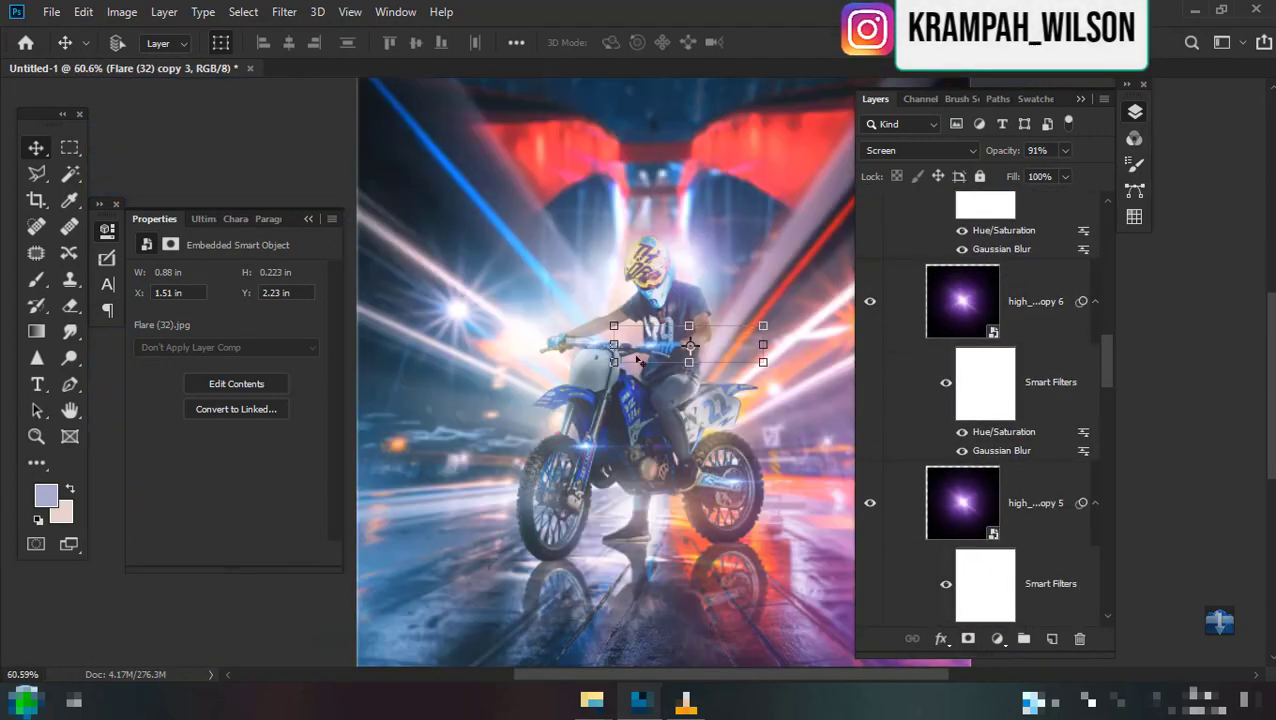
scroll(1020, 521, down, 2)
scroll(1020, 521, down, 3)
scroll(1020, 521, down, 3)
scroll(1020, 521, down, 3)
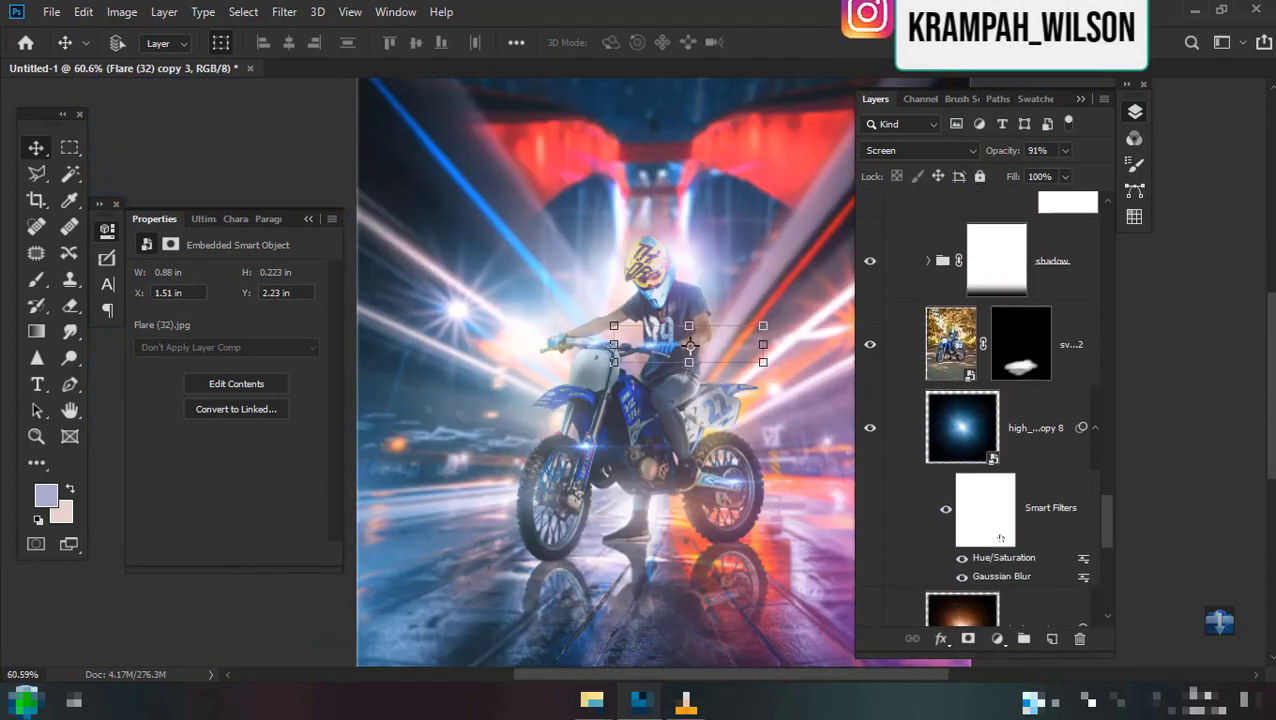
scroll(1020, 521, down, 3)
scroll(1025, 540, down, 3)
scroll(1030, 558, down, 3)
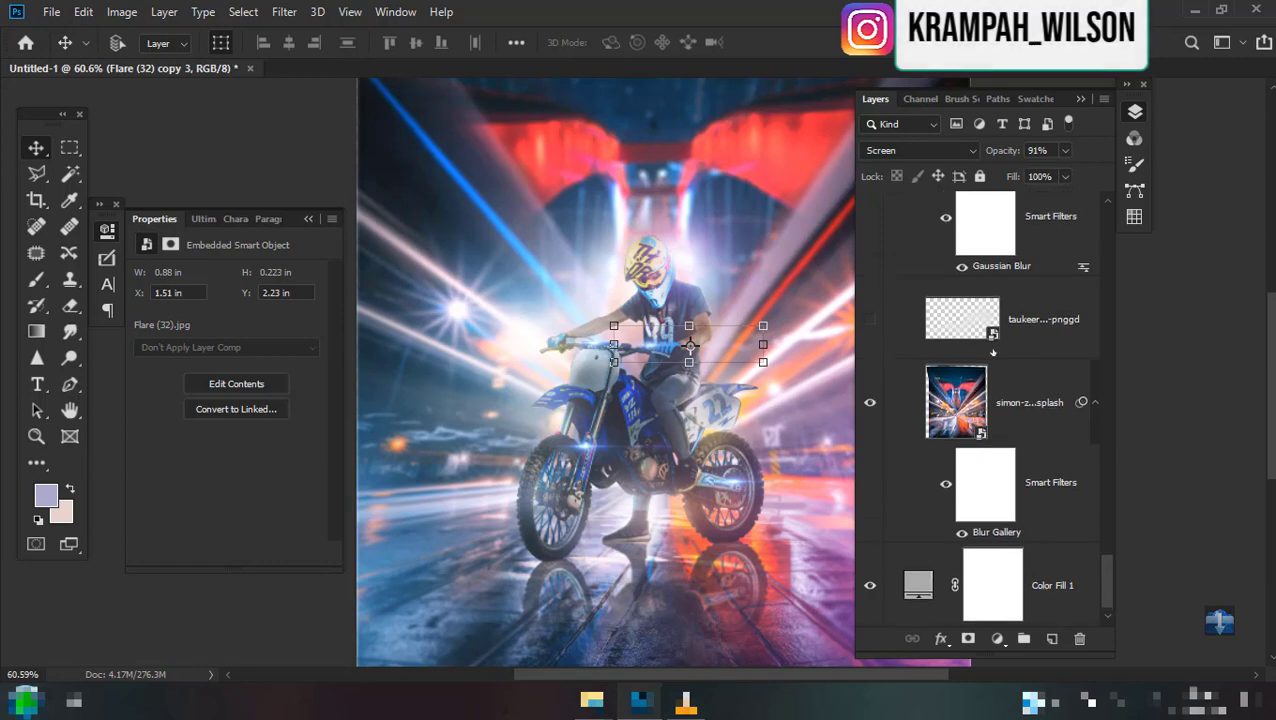
click(870, 319)
click(1040, 319)
mouse_move(806, 440)
mouse_down()
mouse_move(690, 385)
mouse_move(556, 411)
mouse_up()
mouse_move(1047, 321)
mouse_down()
mouse_move(1005, 68)
mouse_move(1000, 230)
mouse_up()
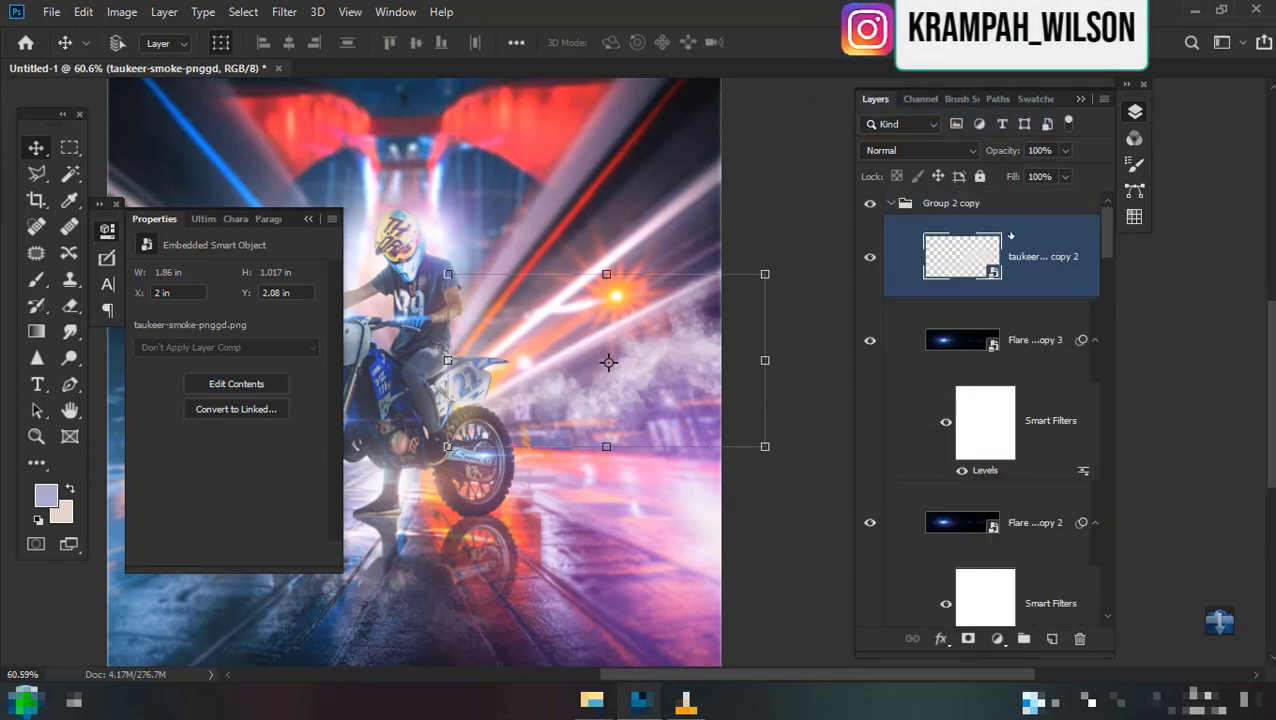
Try rotating the smoke, cancel the transform, and duplicate the smoke layer.
drag(808, 443, 830, 383)
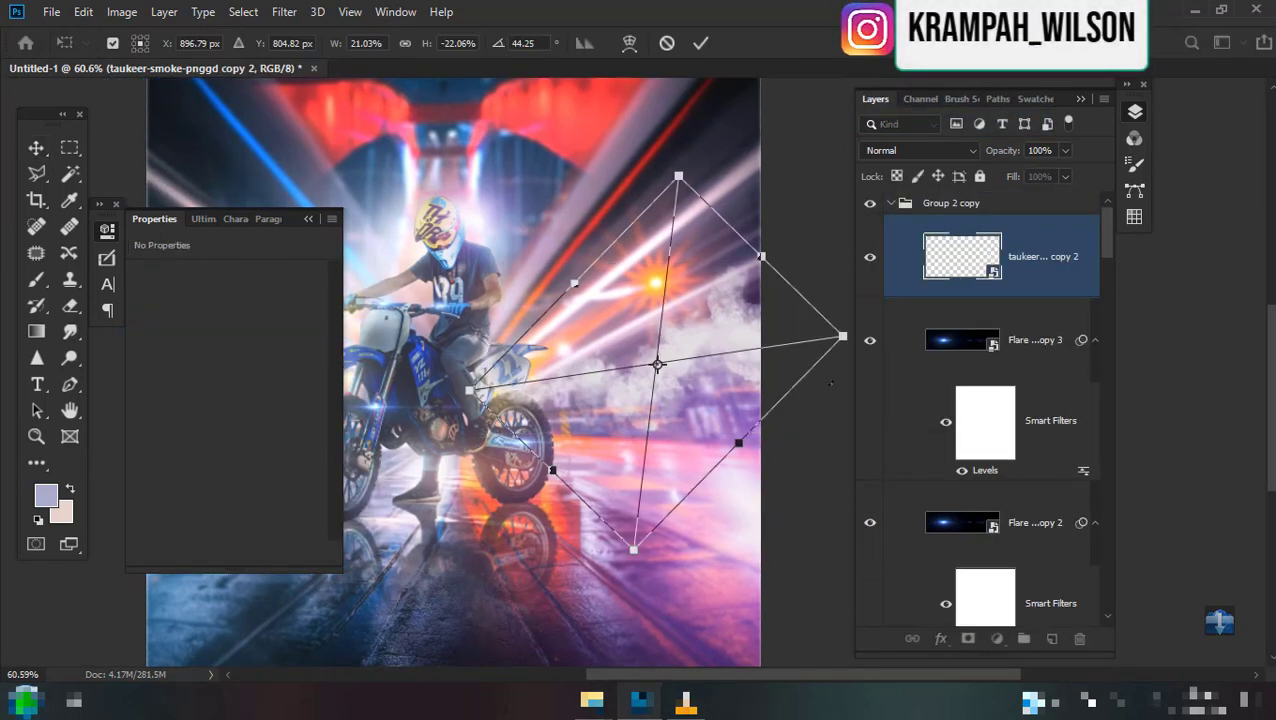
drag(843, 336, 770, 342)
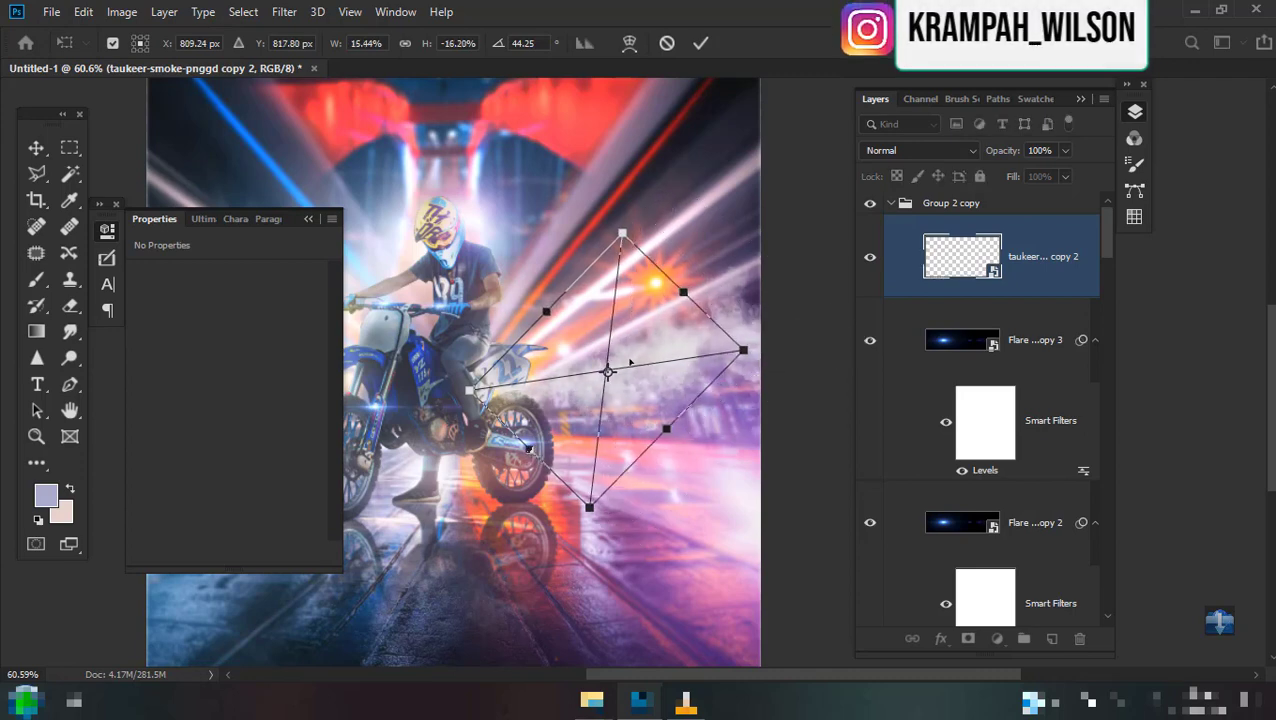
key(Escape)
scroll(590, 407, up, 3)
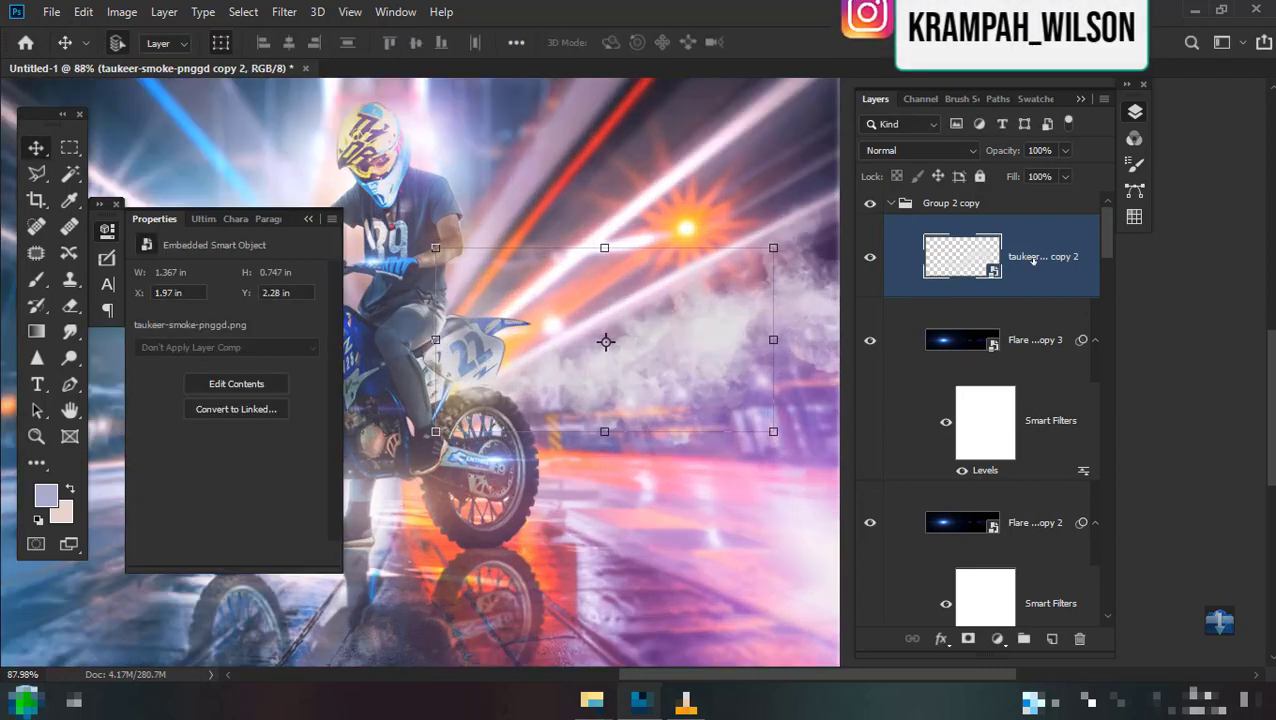
key(ctrl+j)
scroll(510, 335, down, 5)
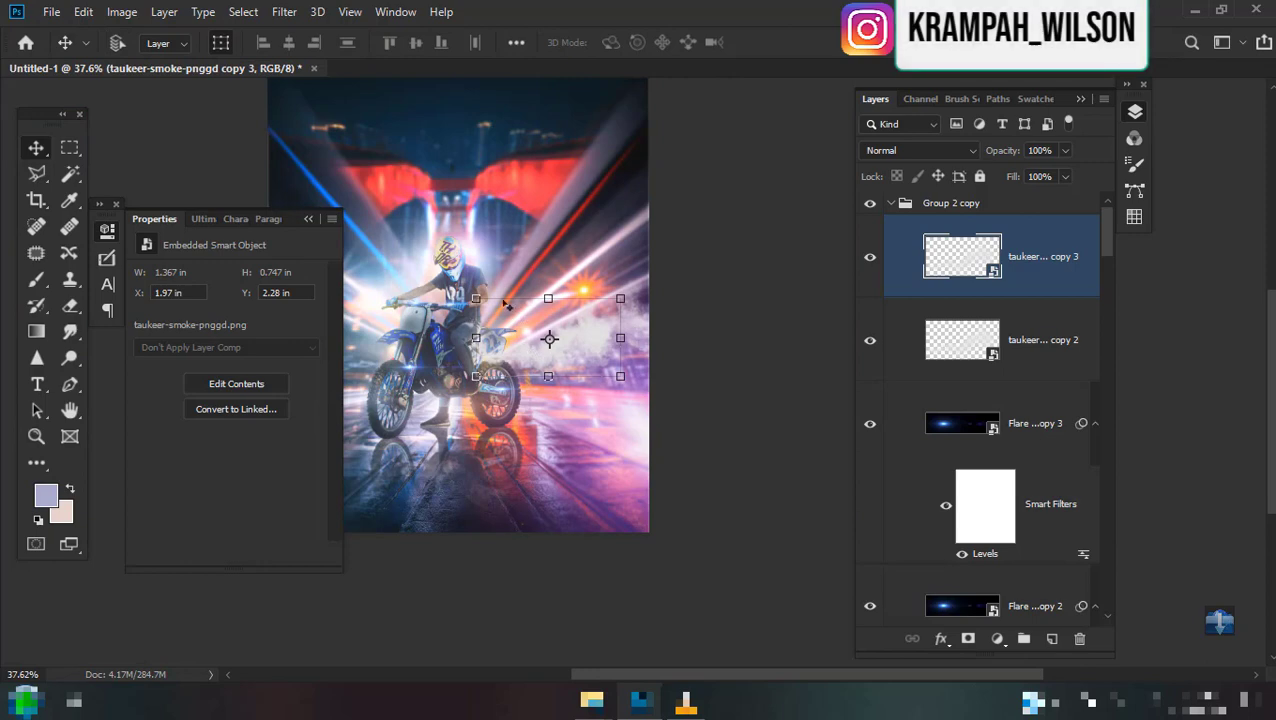
Rotate, flip and enlarge the smoke copy with Free Transform.
key(ctrl+t)
mouse_move(507, 305)
mouse_down()
mouse_move(593, 453)
mouse_move(641, 447)
mouse_up()
key(Return)
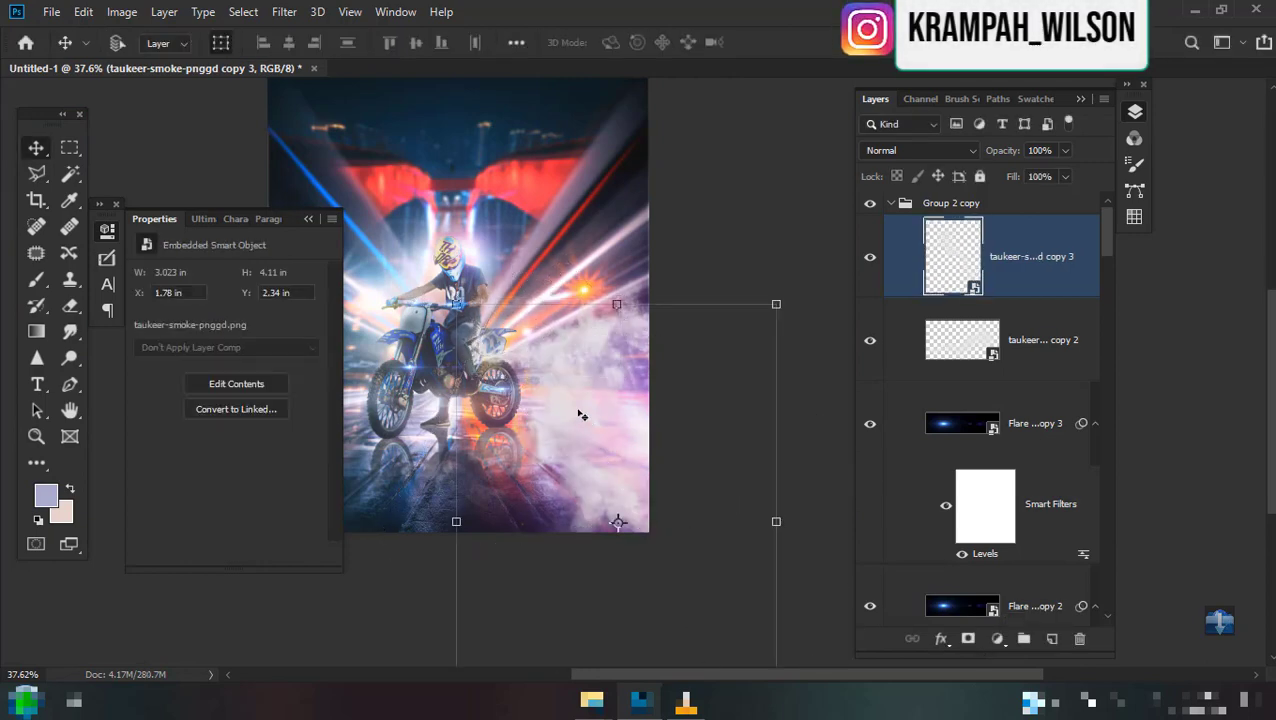
scroll(575, 380, up, 1)
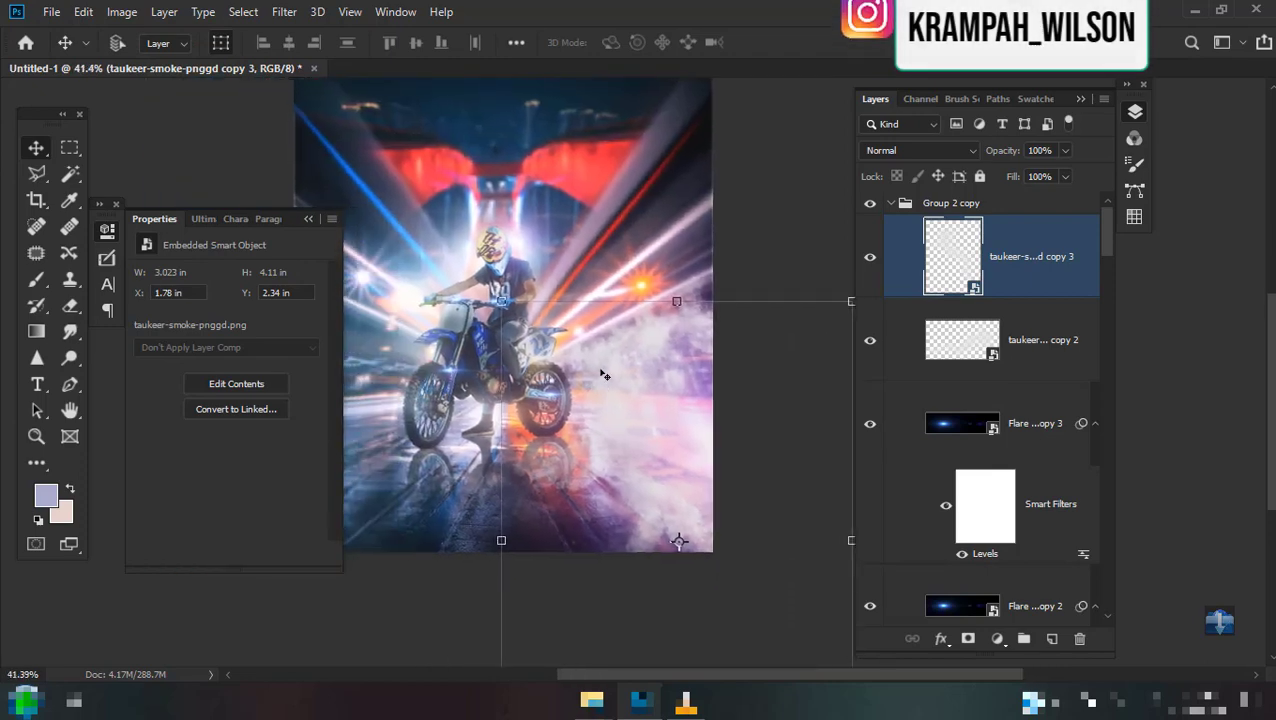
Duplicate the smoke, rotate and resize the new copy, and lower its opacity to 58%.
key(ctrl+j)
key(ctrl+t)
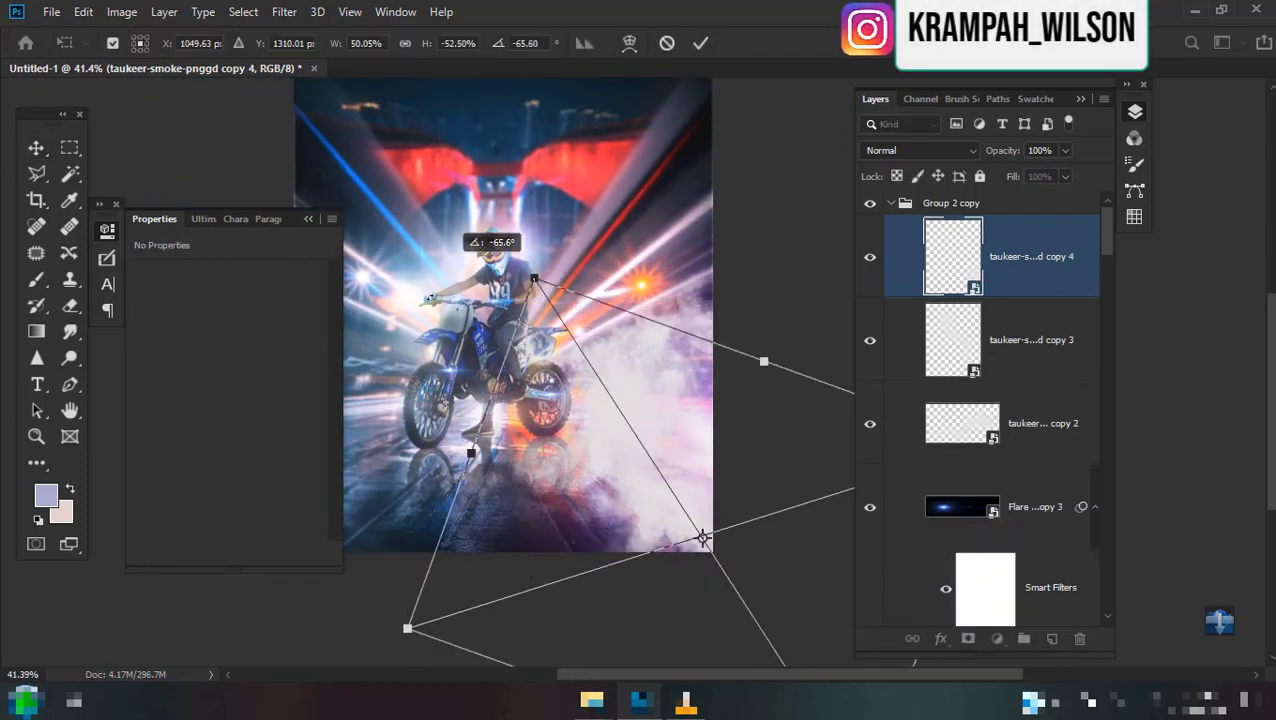
mouse_move(655, 266)
mouse_down()
mouse_move(753, 136)
mouse_move(1026, 203)
mouse_up()
key(Return)
drag(1007, 155, 983, 164)
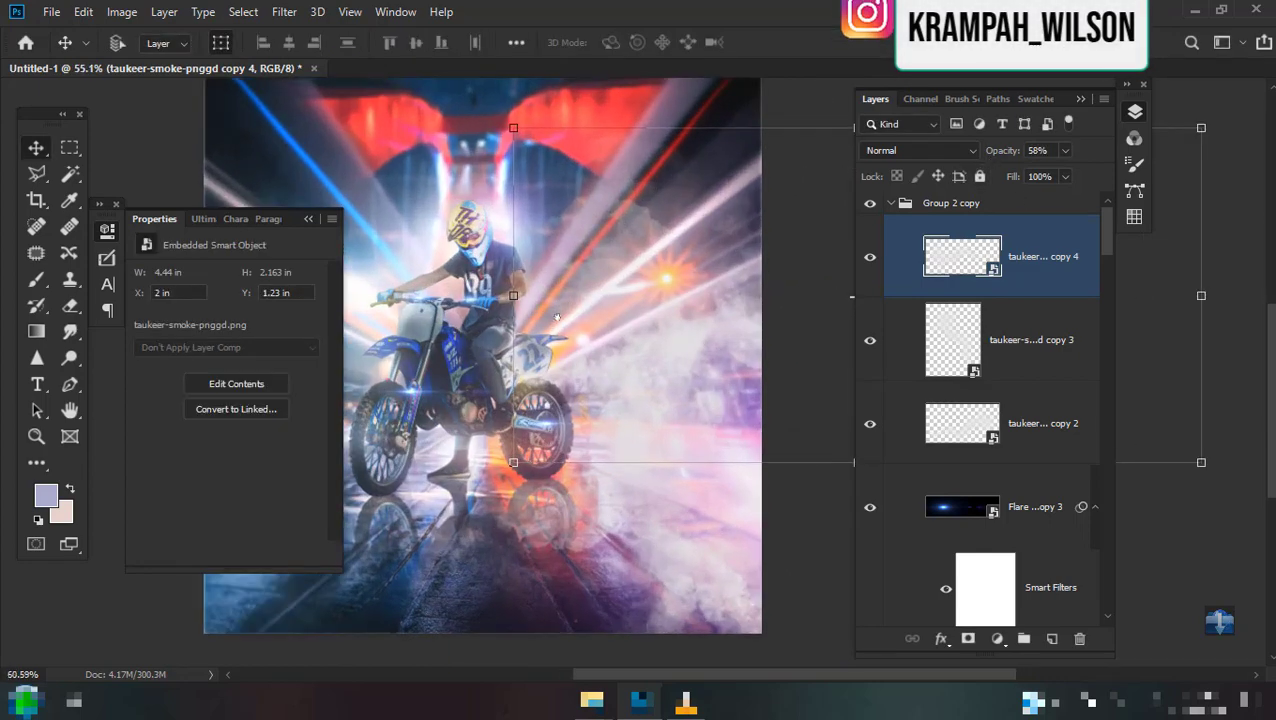
scroll(618, 288, up, 1)
Add another rotated smoke copy toward the lower left, plus an empty Layer 14.
key(ctrl+j)
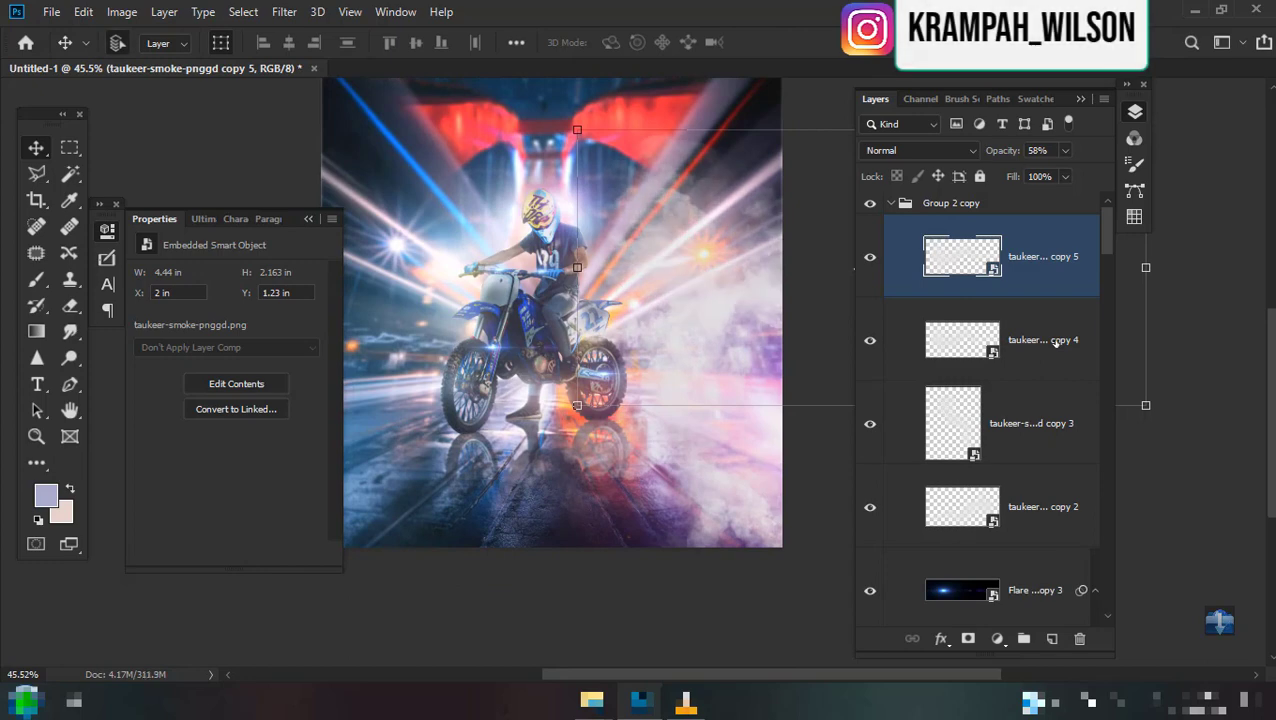
scroll(540, 220, down, 5)
mouse_move(757, 252)
mouse_down()
mouse_move(500, 568)
mouse_move(420, 375)
mouse_up()
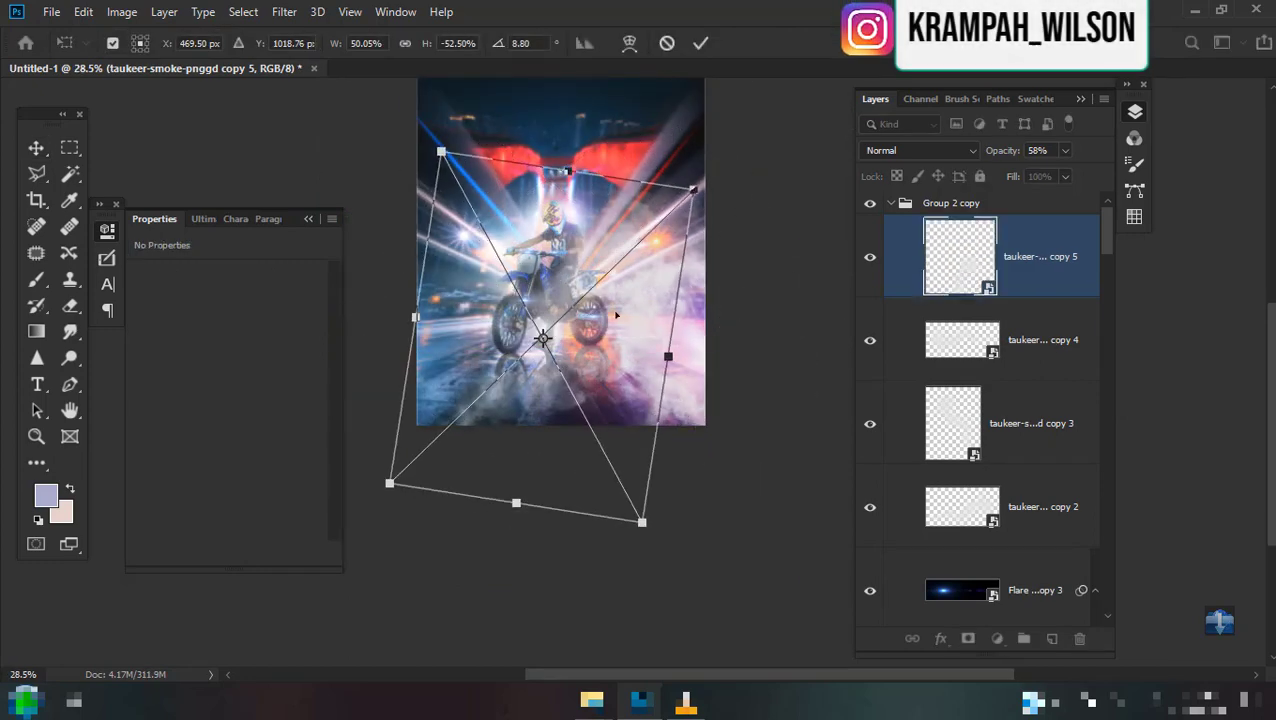
key(Return)
scroll(610, 292, up, 4)
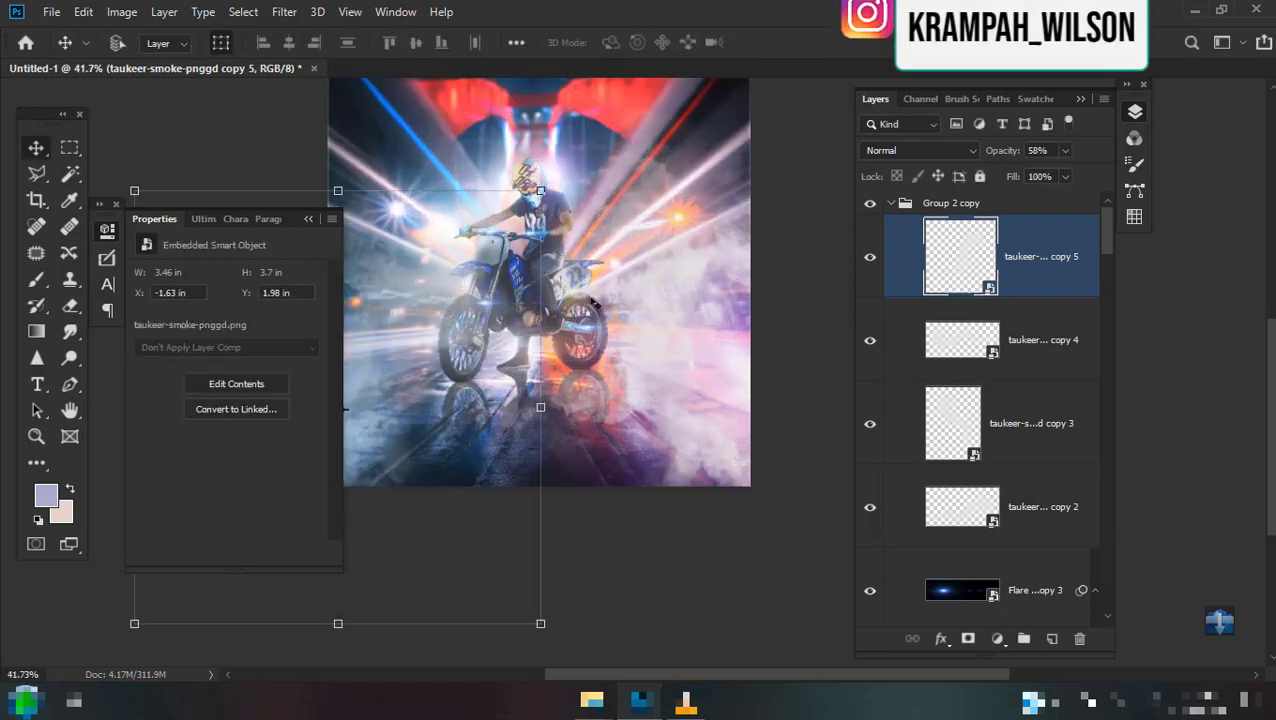
drag(610, 292, 612, 291)
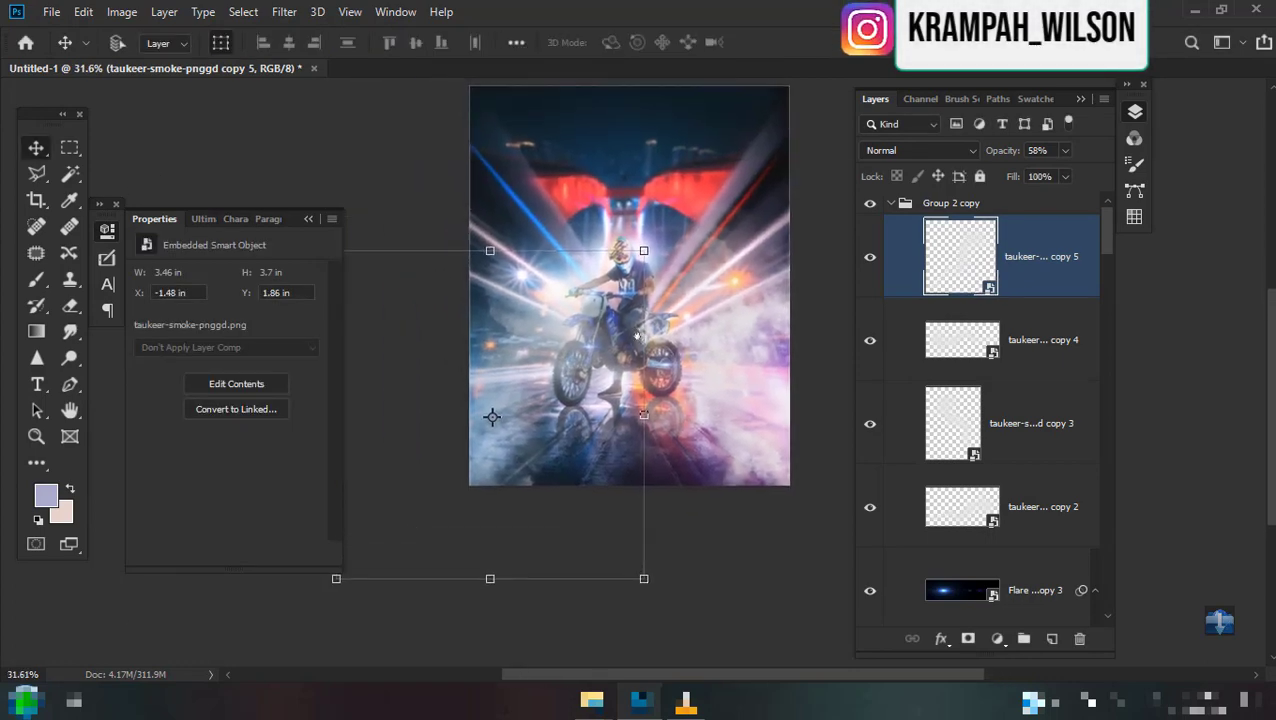
scroll(592, 290, up, 3)
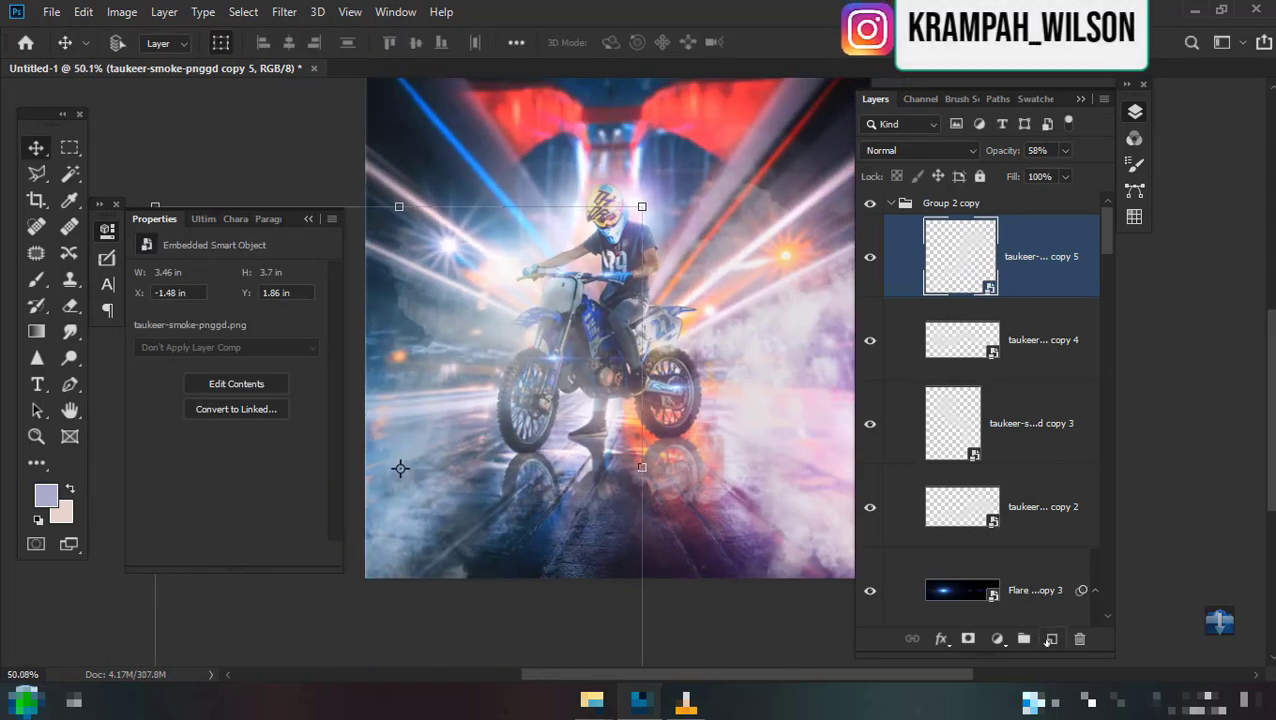
click(1050, 639)
Paint soft white glow over the rider's shirt, shoulder and bike, faded to 62% opacity.
scroll(597, 258, up, 3)
key(b)
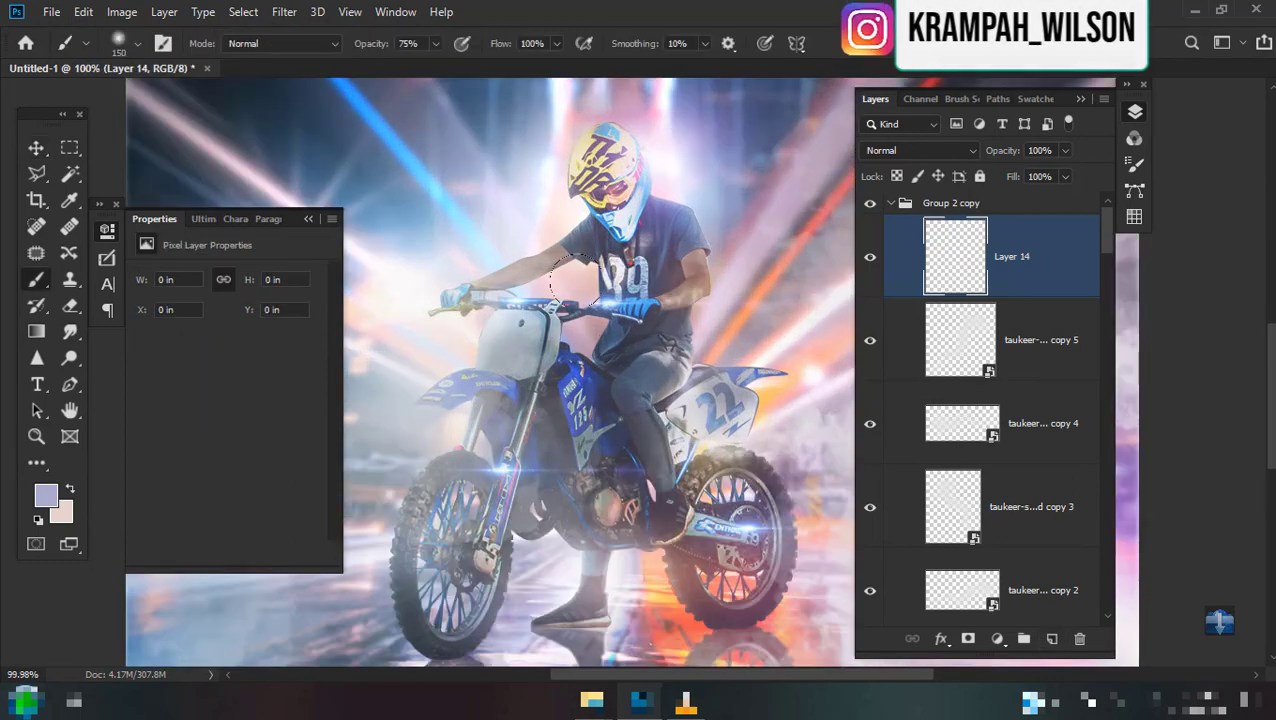
alt+click(659, 110)
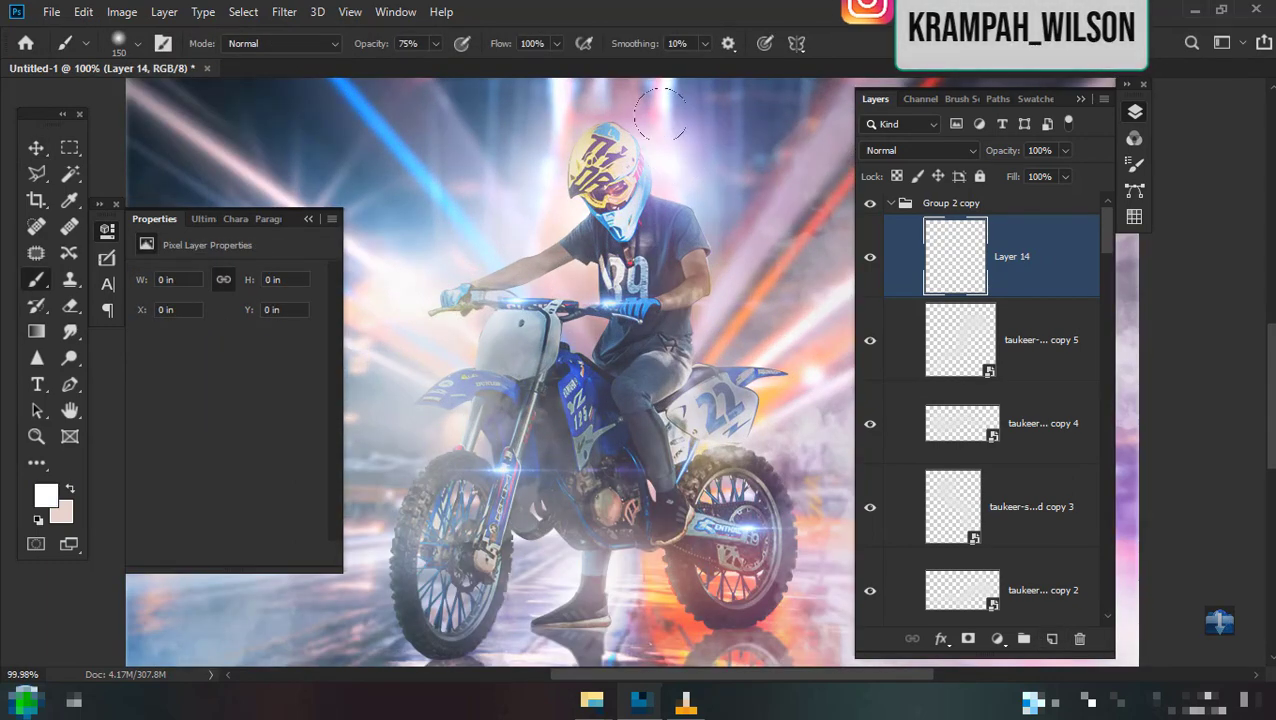
click(583, 286)
click(702, 345)
click(721, 224)
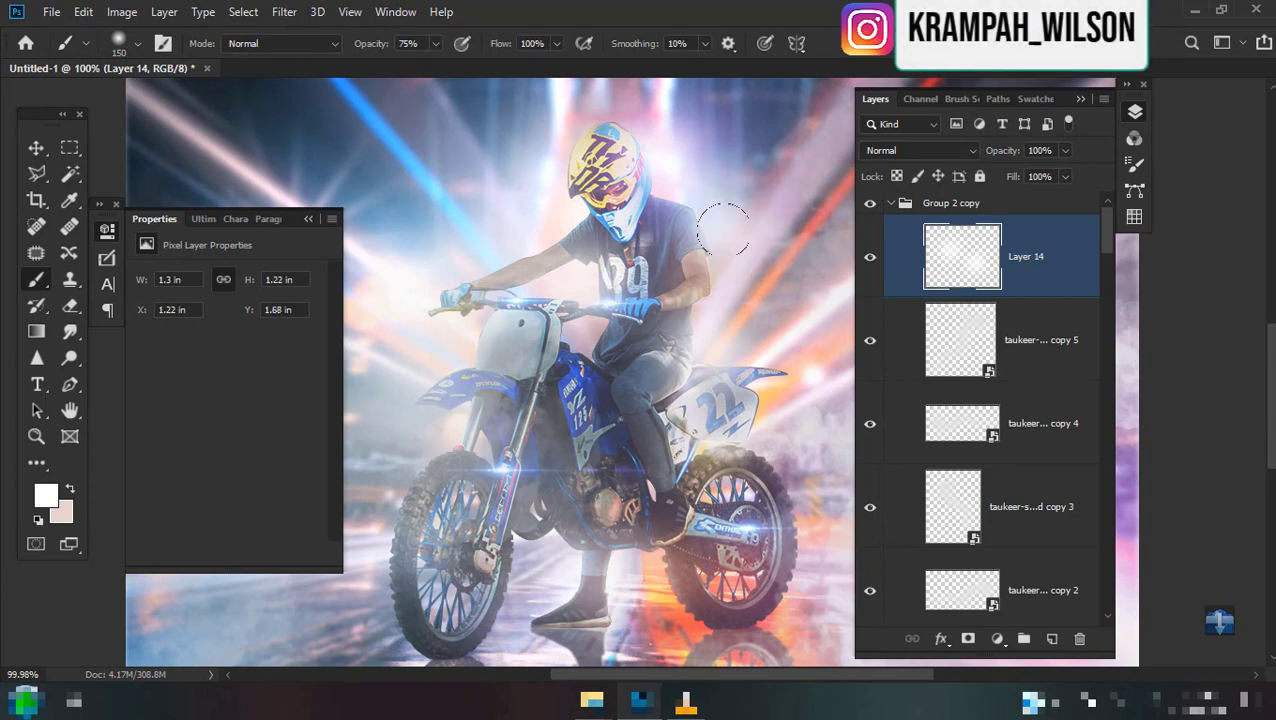
click(674, 189)
click(548, 218)
scroll(548, 218, down, 2)
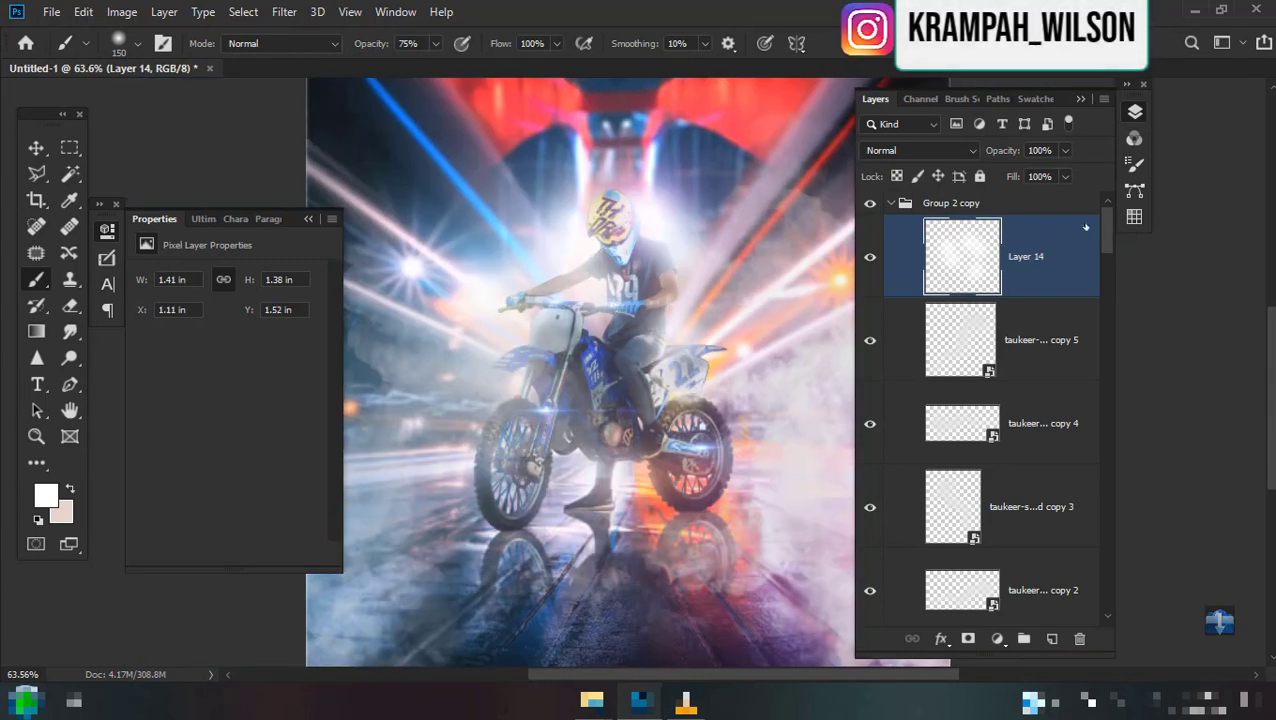
drag(1000, 155, 963, 160)
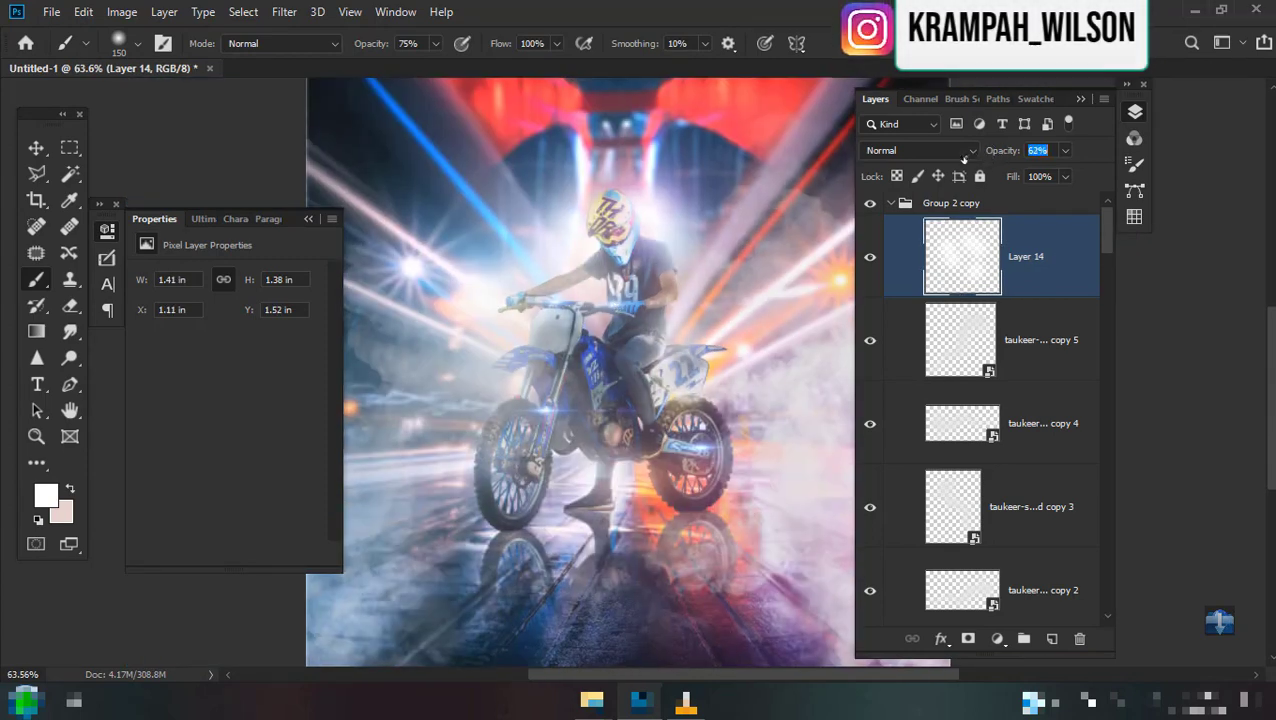
Add a Levels adjustment at 21, 0.73, 247 with 70% opacity.
click(997, 638)
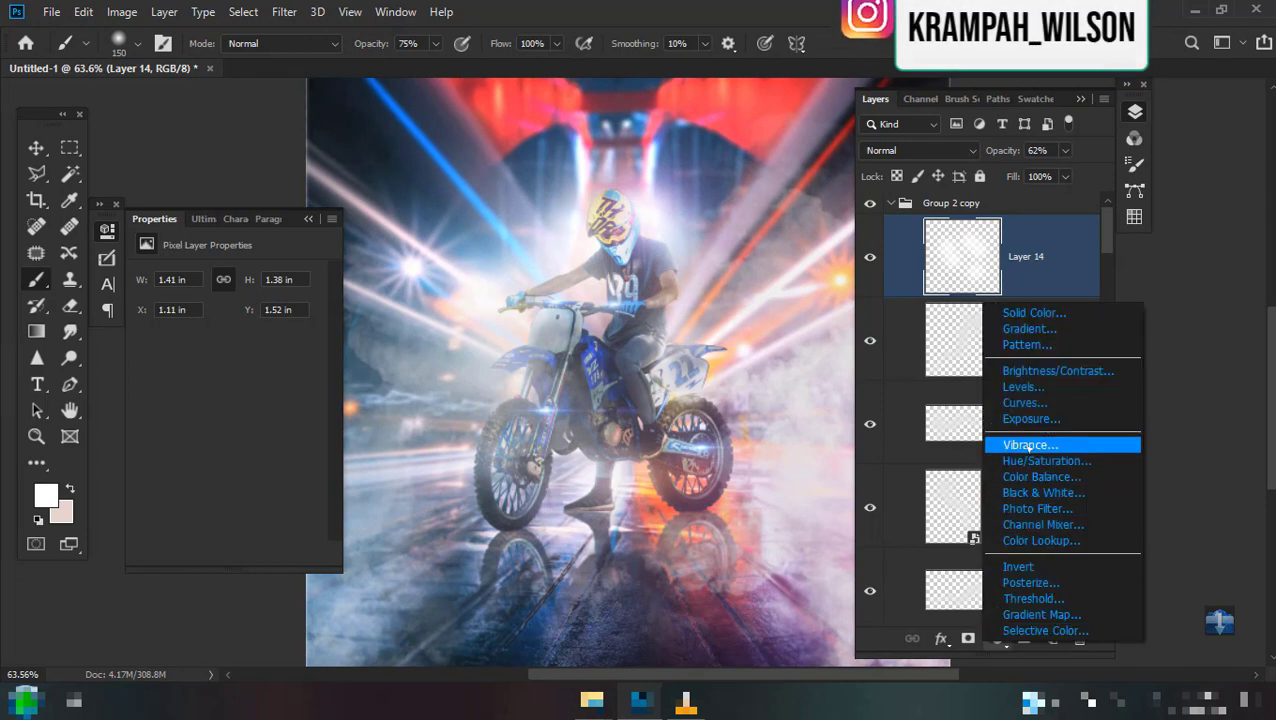
click(1022, 387)
drag(228, 413, 258, 402)
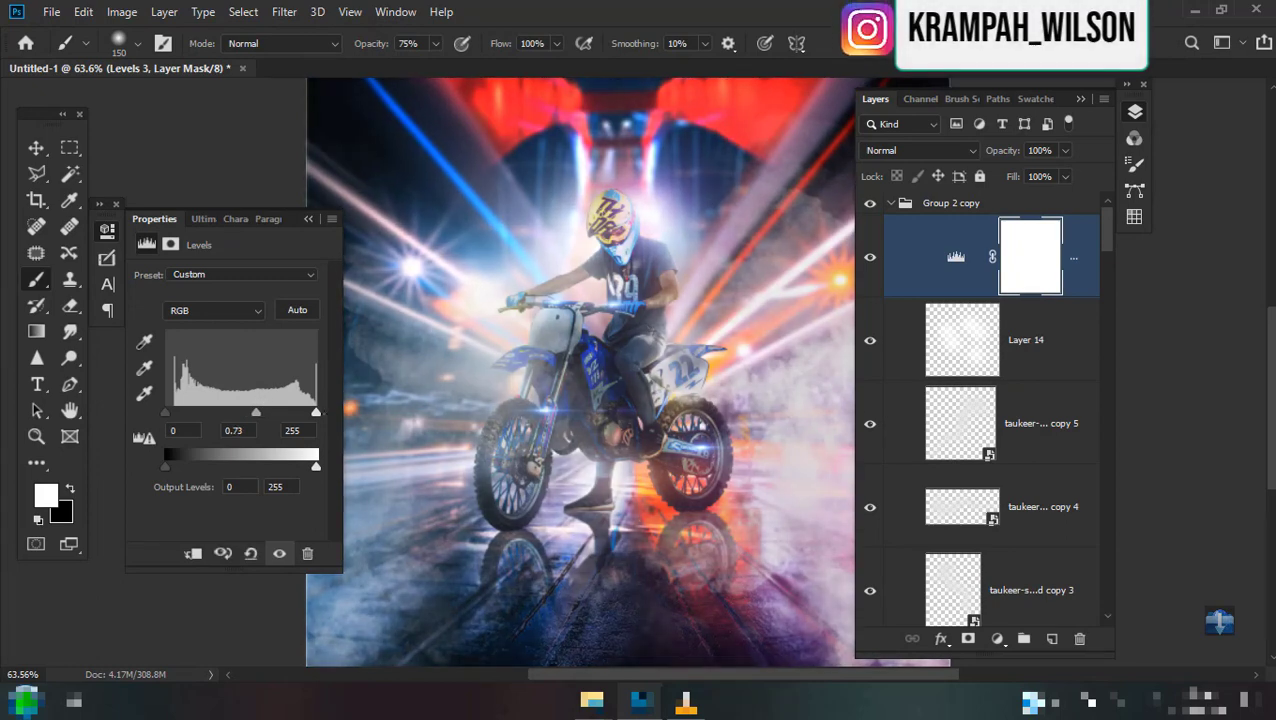
drag(311, 425, 311, 416)
drag(166, 413, 177, 417)
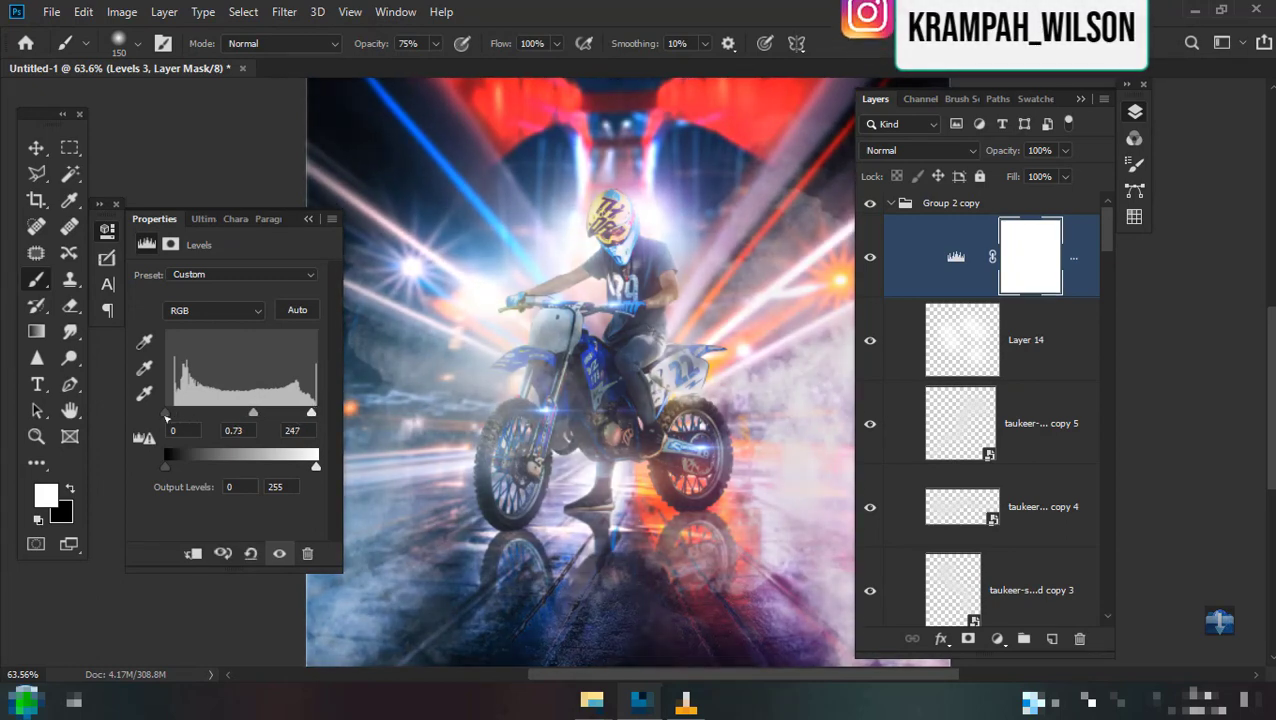
scroll(563, 406, down, 2)
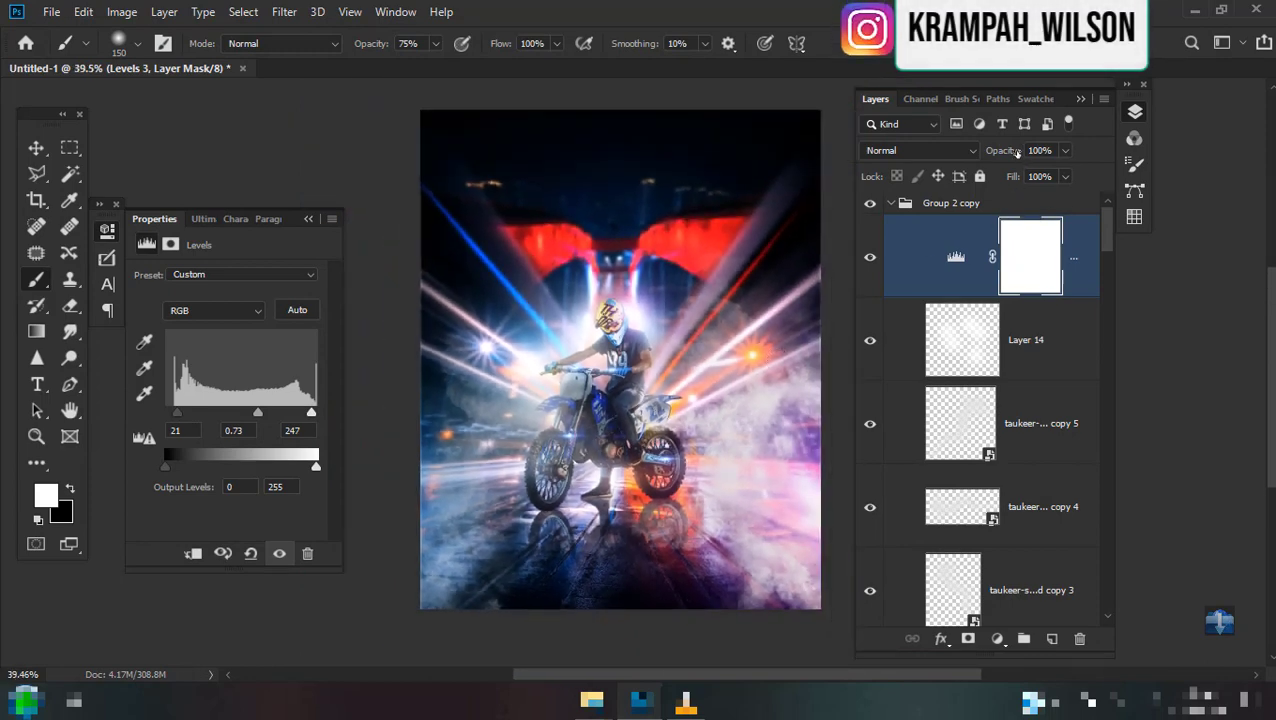
text(70)
key(Return)
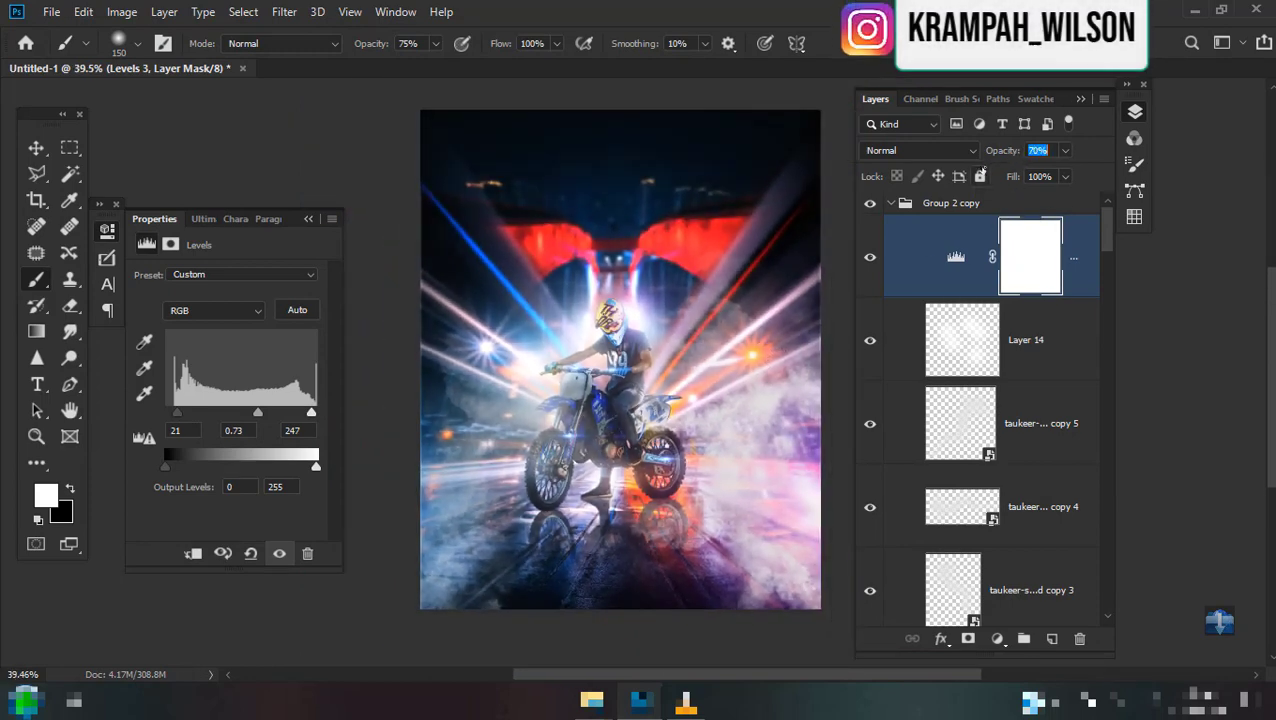
Stamp the merged scene onto new Layer 15 using Apply Image.
click(1052, 638)
click(122, 11)
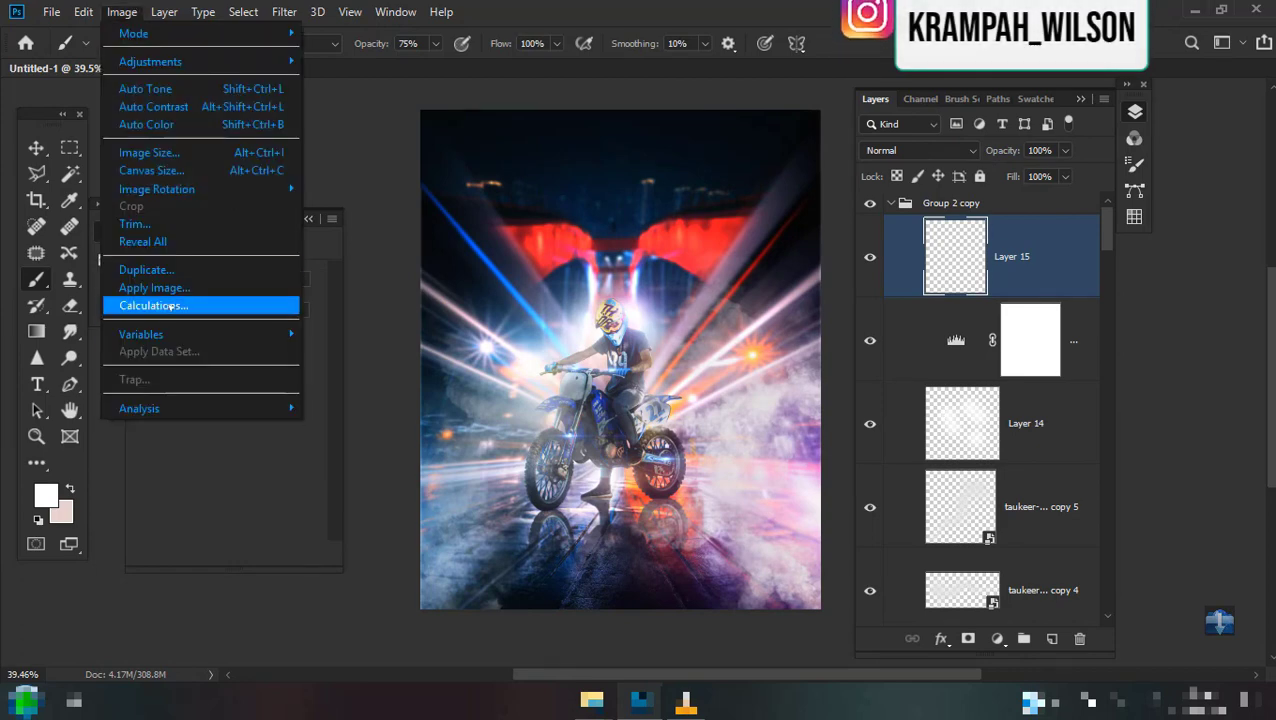
click(150, 285)
click(812, 167)
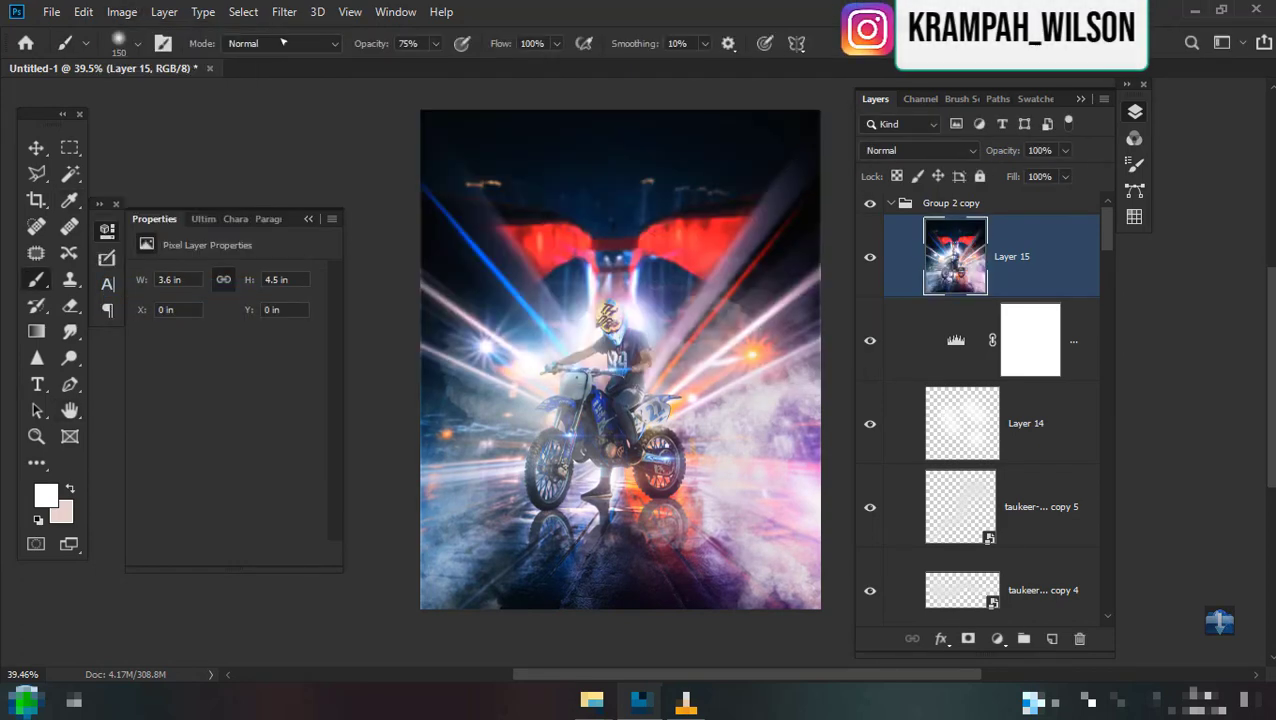
Run Topaz Adjust 5 on Layer 15 with the saved alben preset.
click(284, 11)
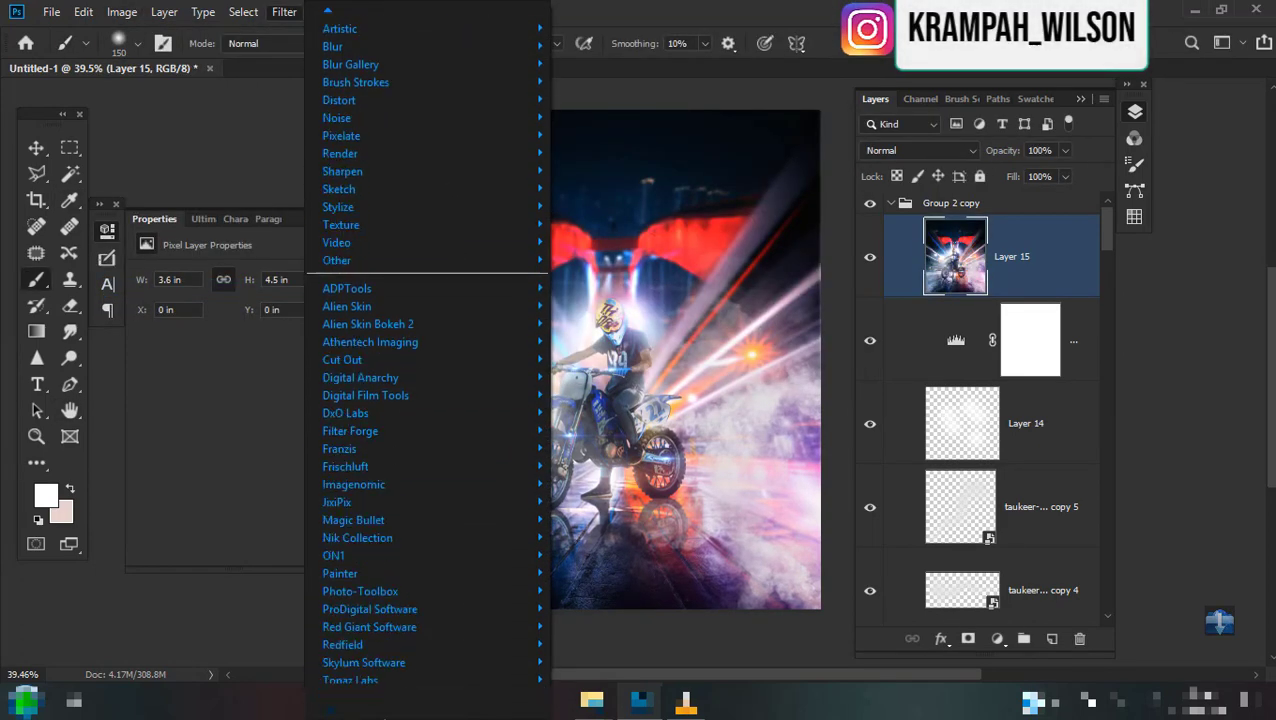
mouse_move(350, 680)
click(650, 340)
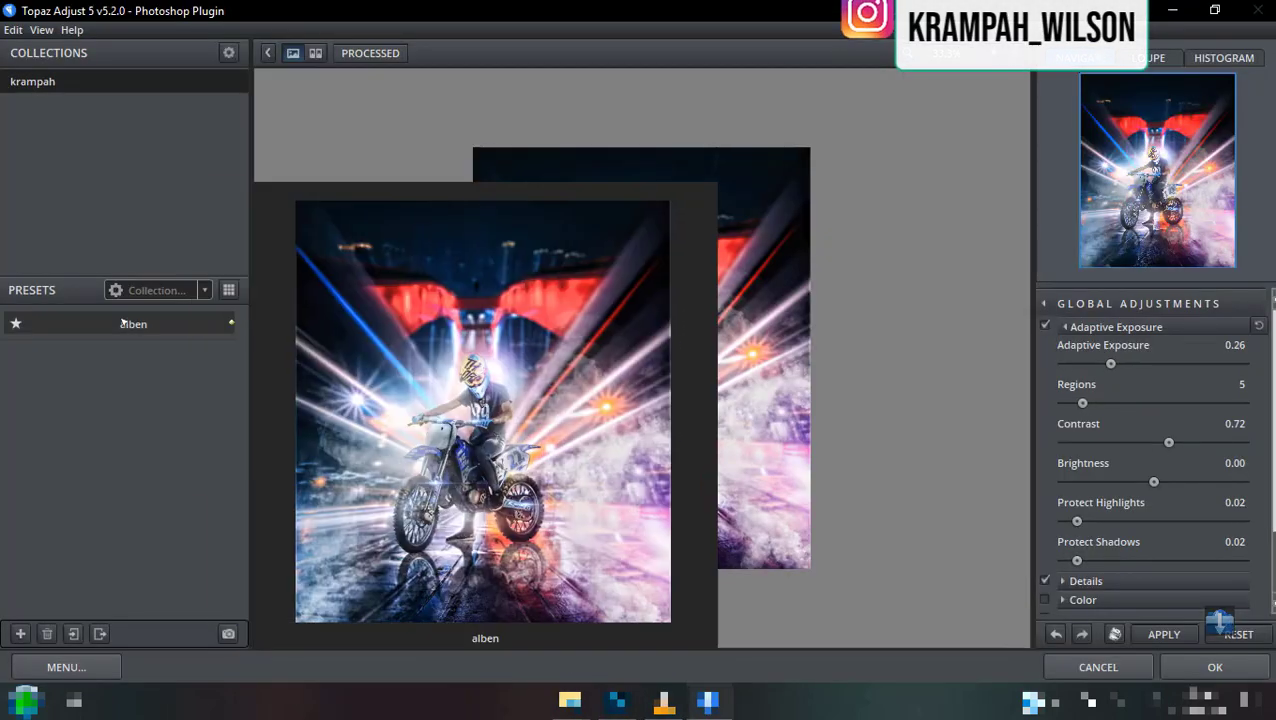
click(124, 323)
Accept the Topaz adjustment and blend Layer 15 down to 29% opacity.
click(1215, 667)
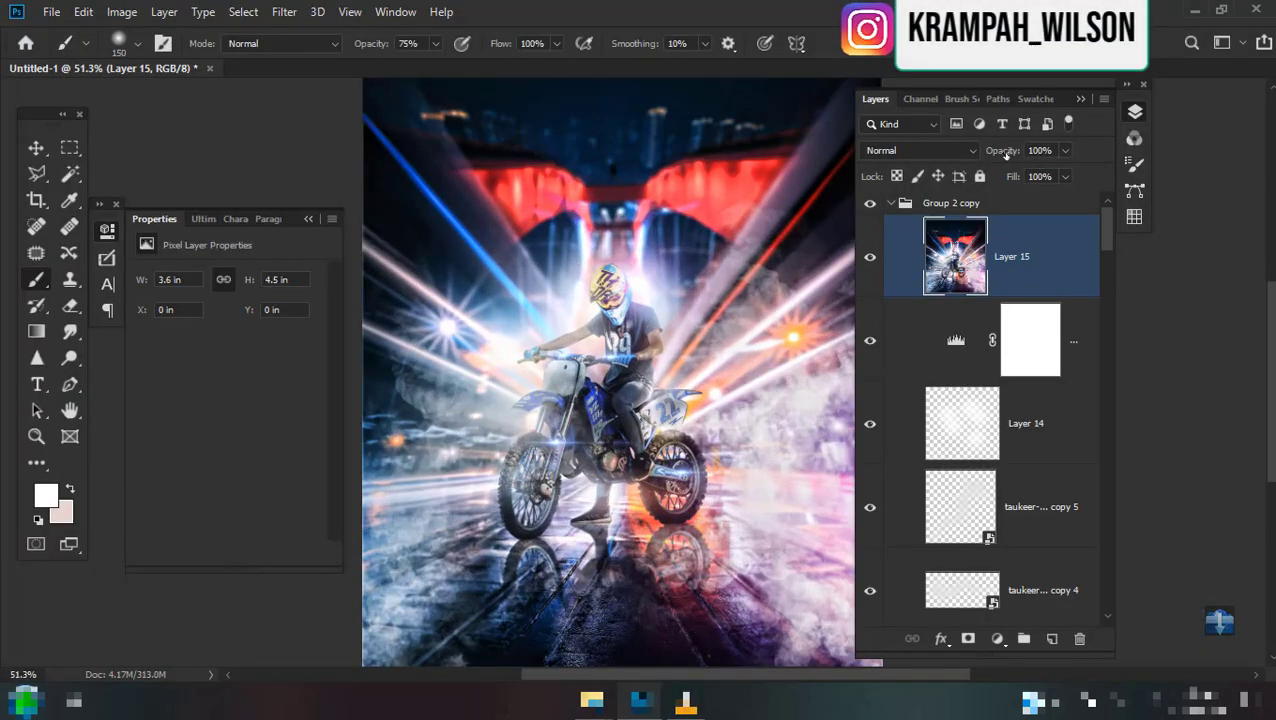
text(52)
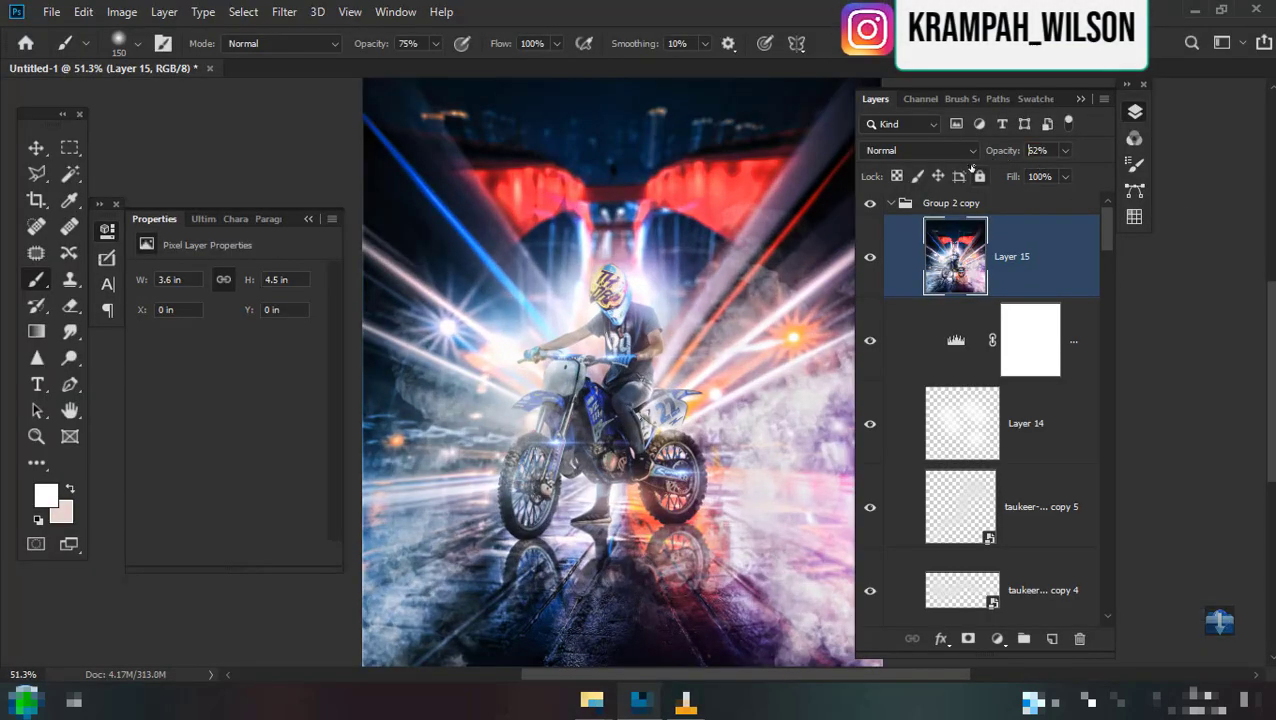
drag(966, 167, 955, 176)
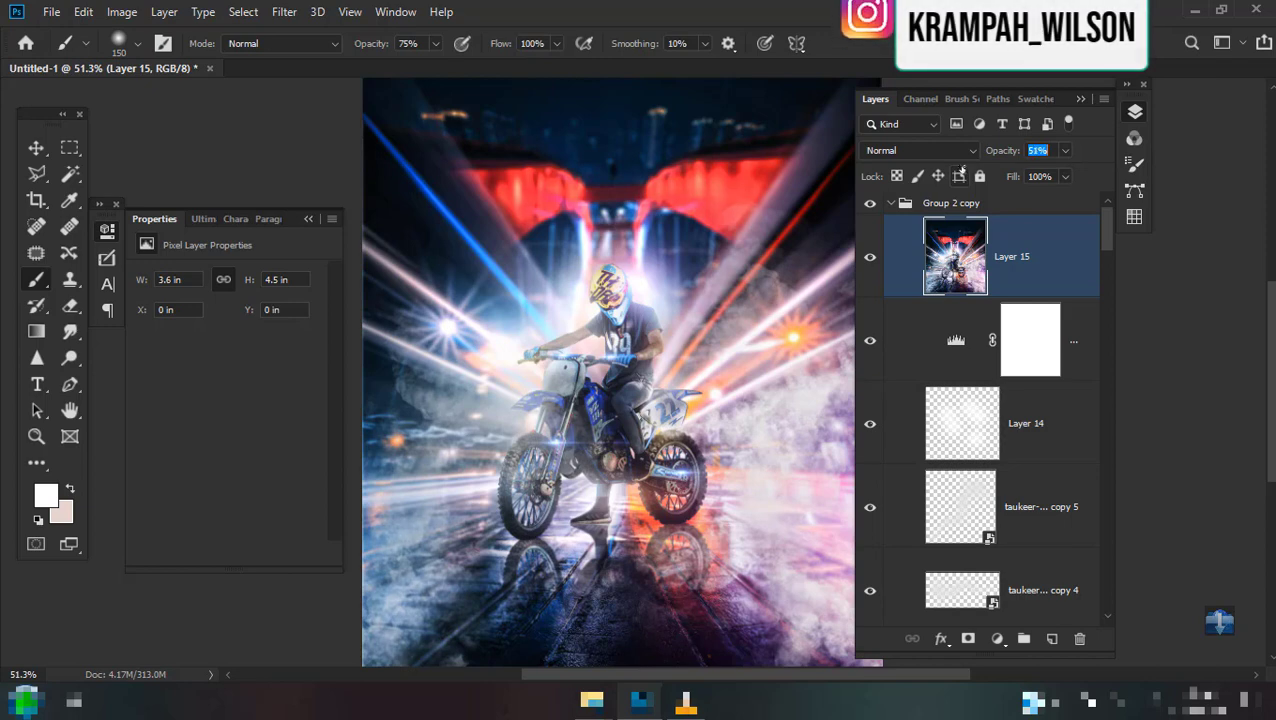
click(870, 256)
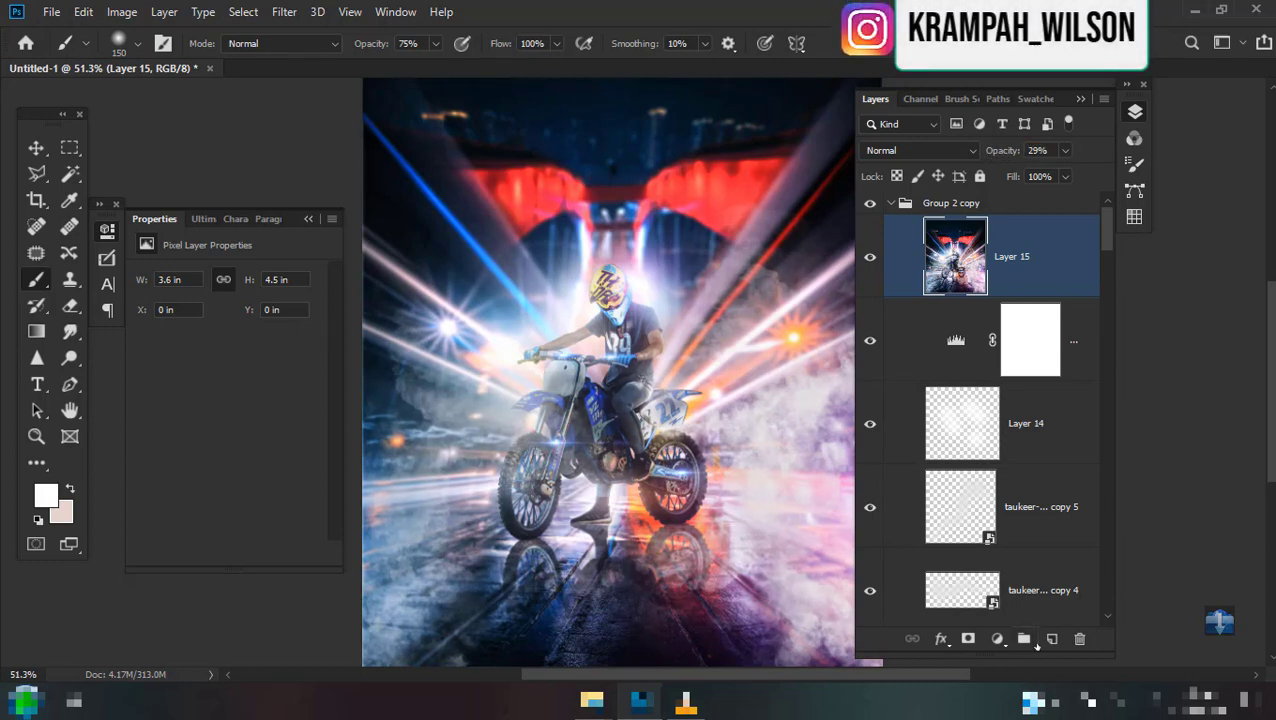
Stamp a merged copy onto new Layer 16 and launch Perfectly Clear v3 on it.
click(1051, 638)
click(122, 12)
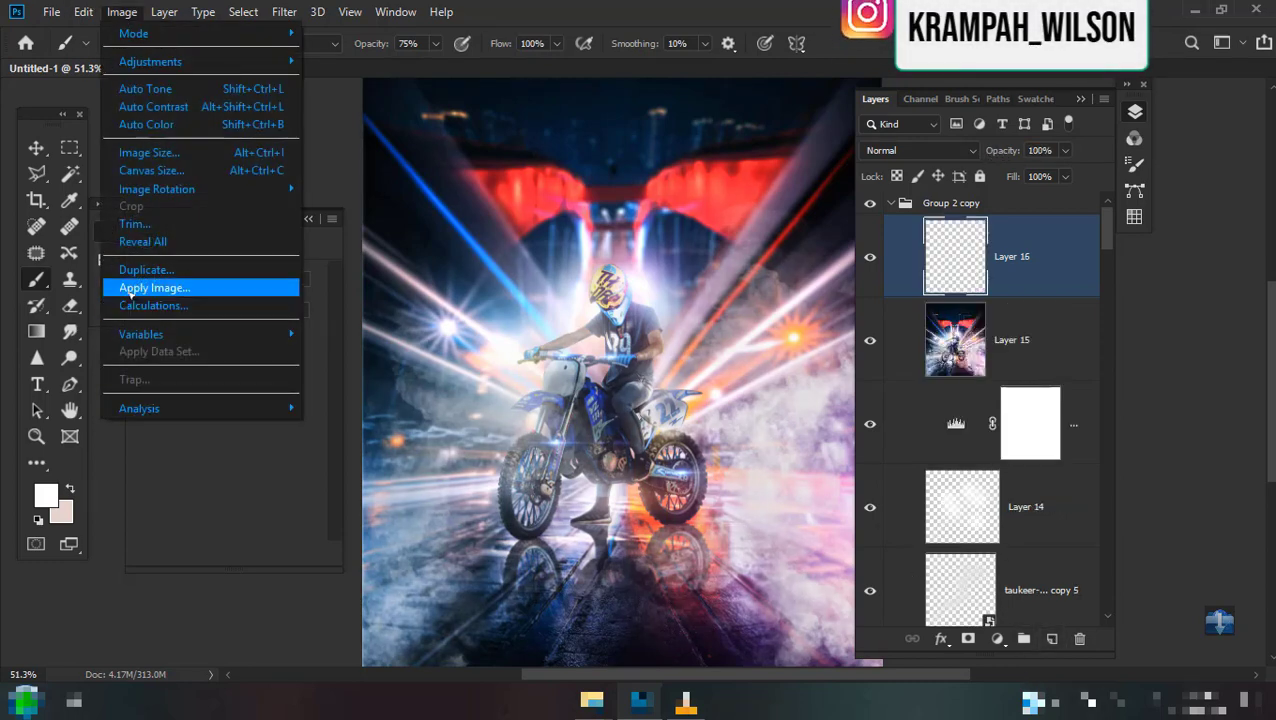
click(150, 288)
click(807, 167)
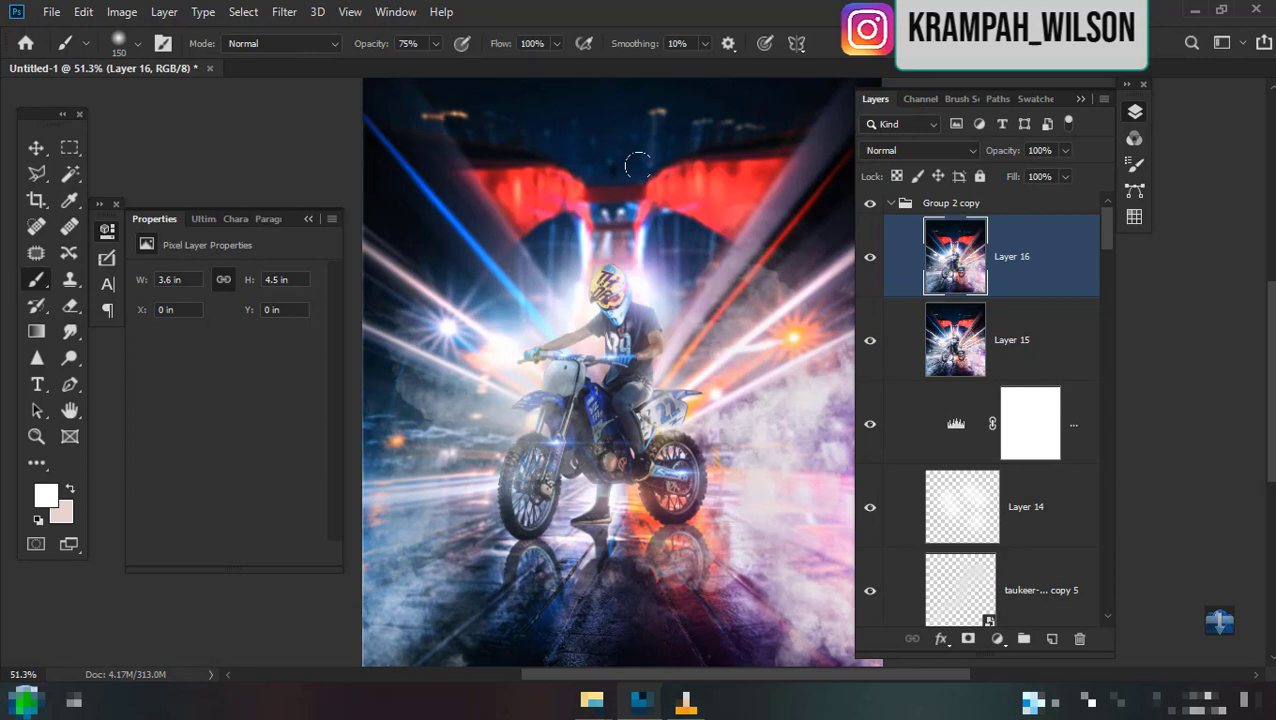
click(285, 13)
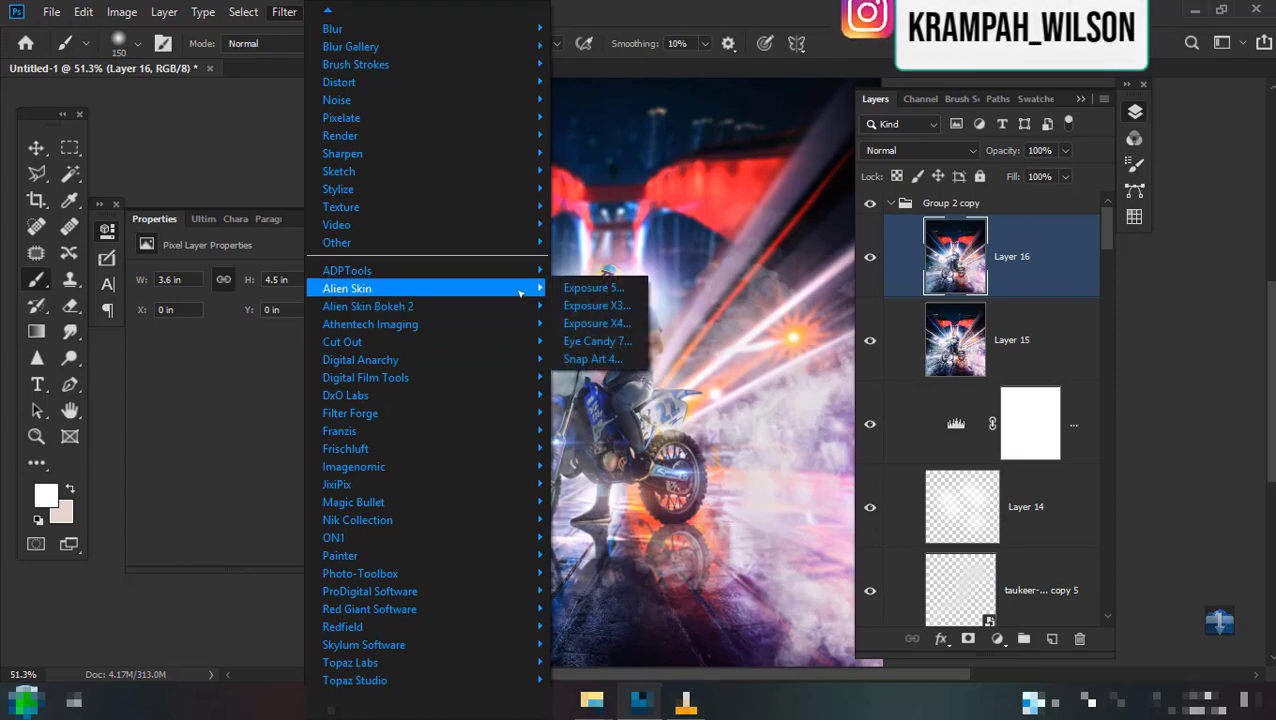
mouse_move(400, 324)
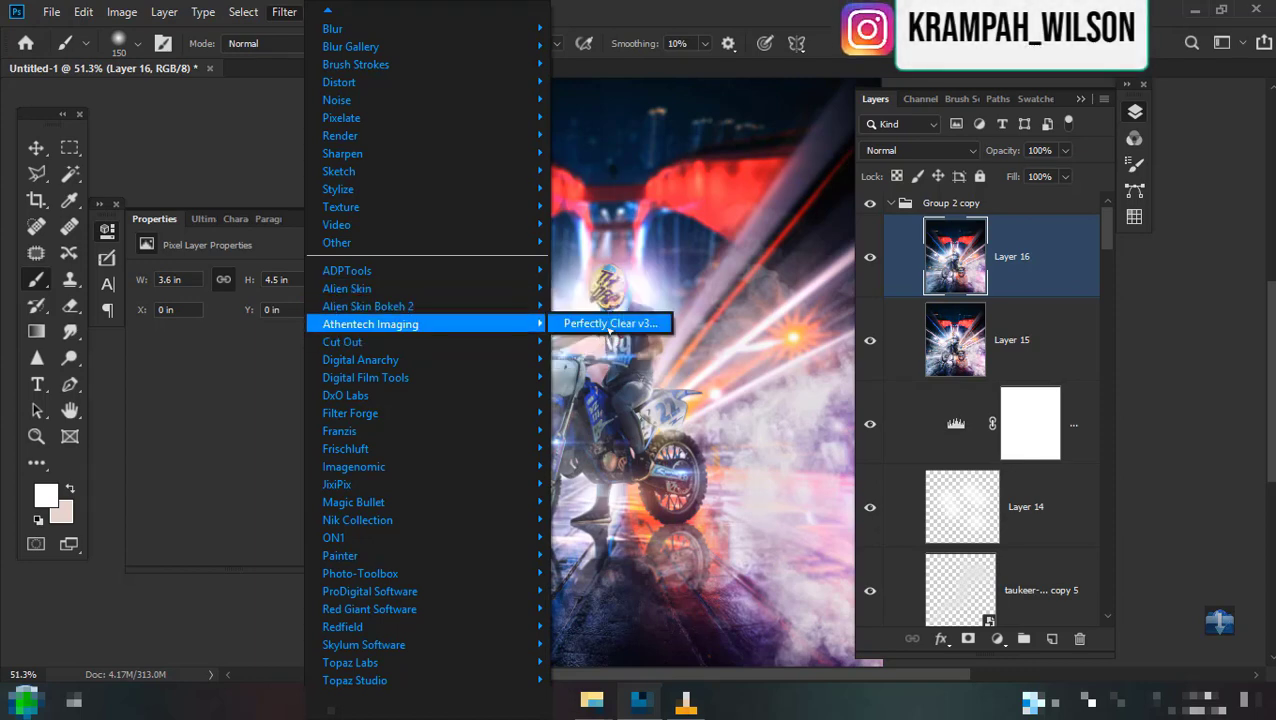
click(600, 324)
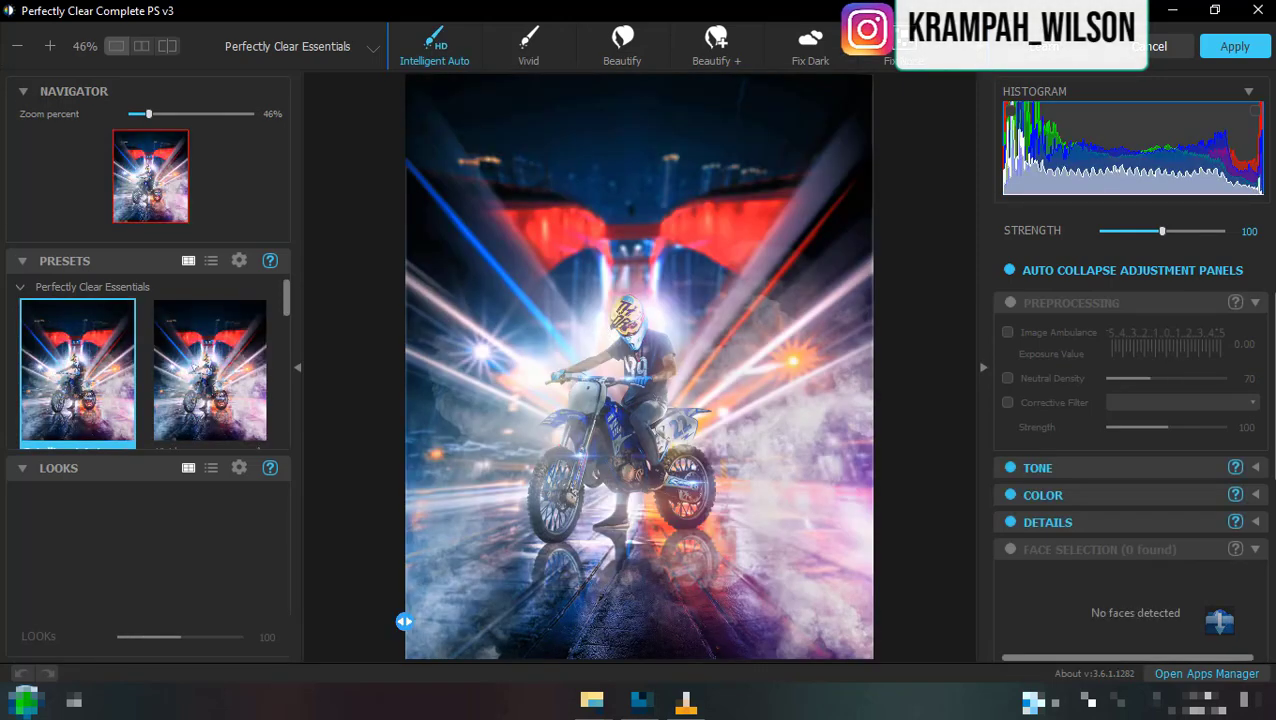
Choose the Vivid preset over Intelligent Auto, raise Black Point to 15, and apply.
click(210, 370)
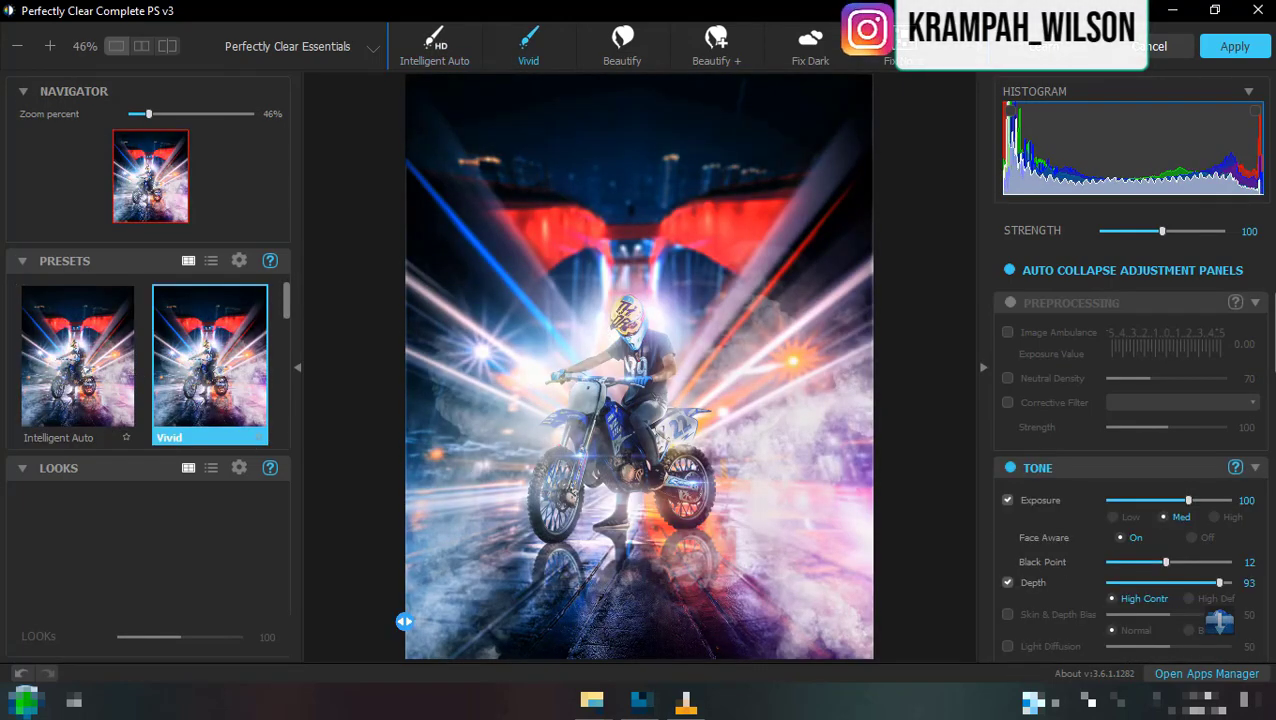
click(78, 355)
click(210, 355)
scroll(230, 421, down, 1)
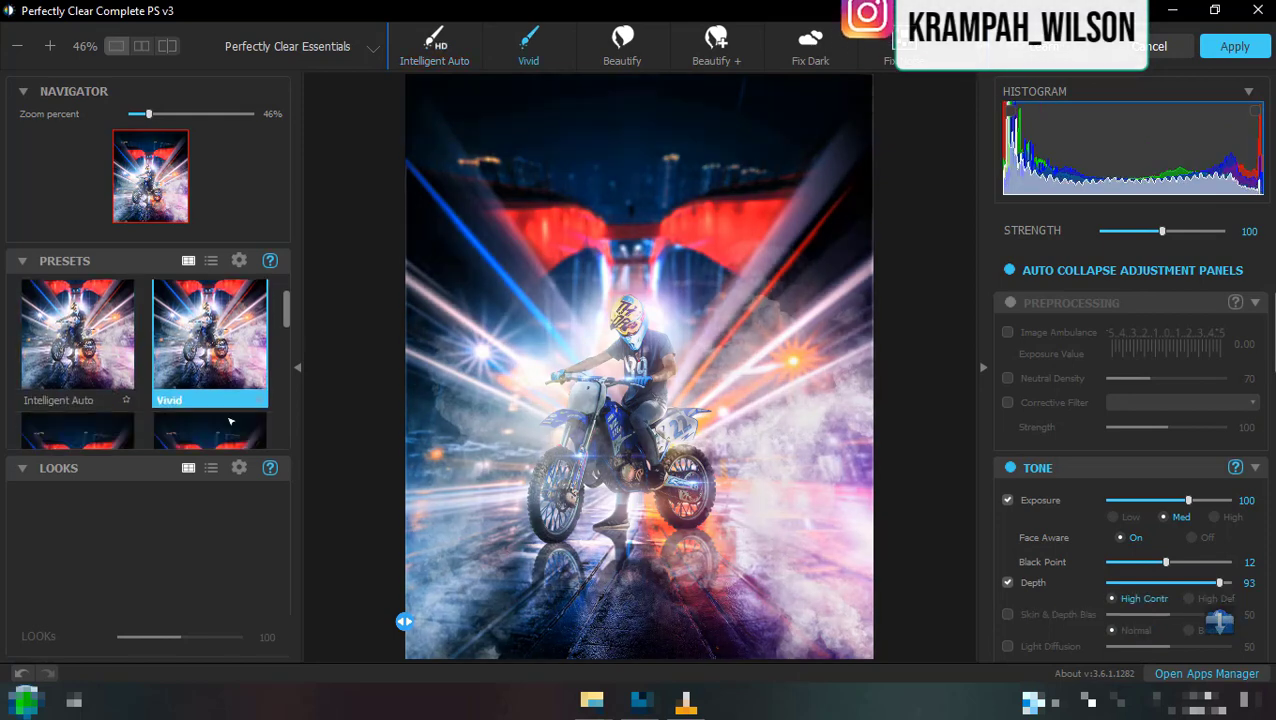
scroll(230, 421, down, 1)
scroll(230, 421, down, 2)
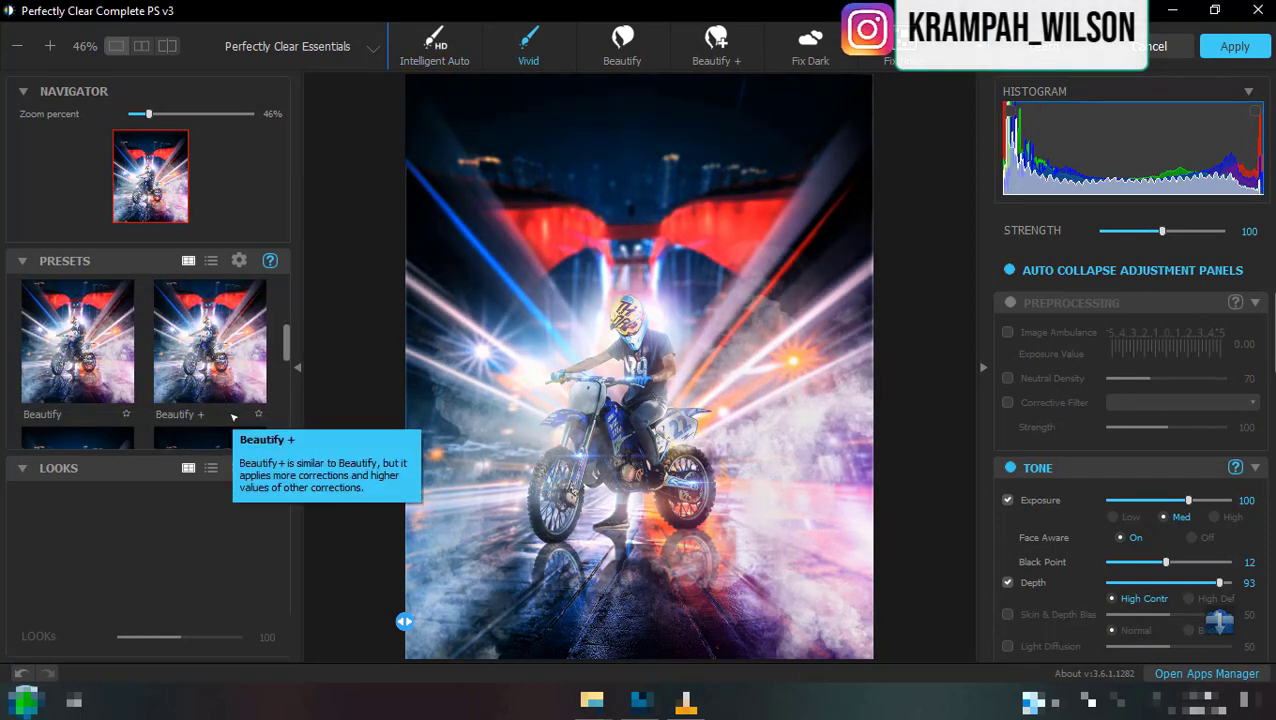
scroll(233, 416, up, 3)
scroll(233, 416, up, 1)
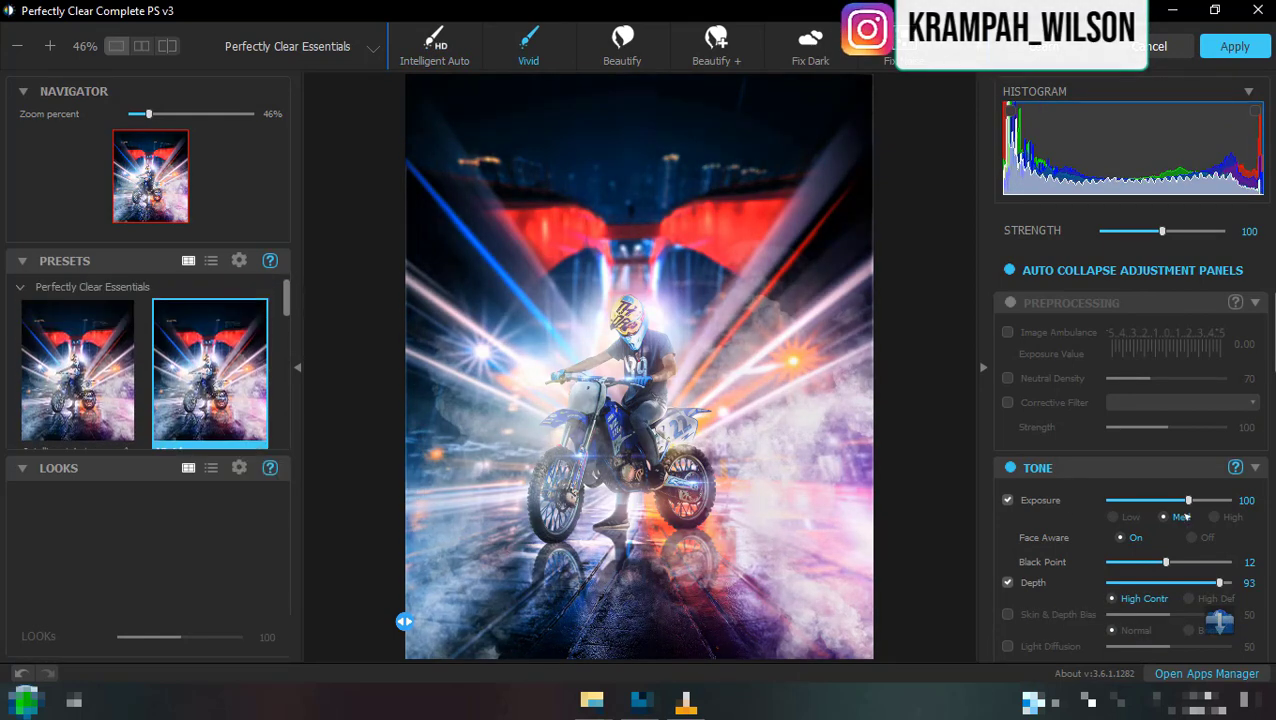
drag(1166, 564, 1183, 562)
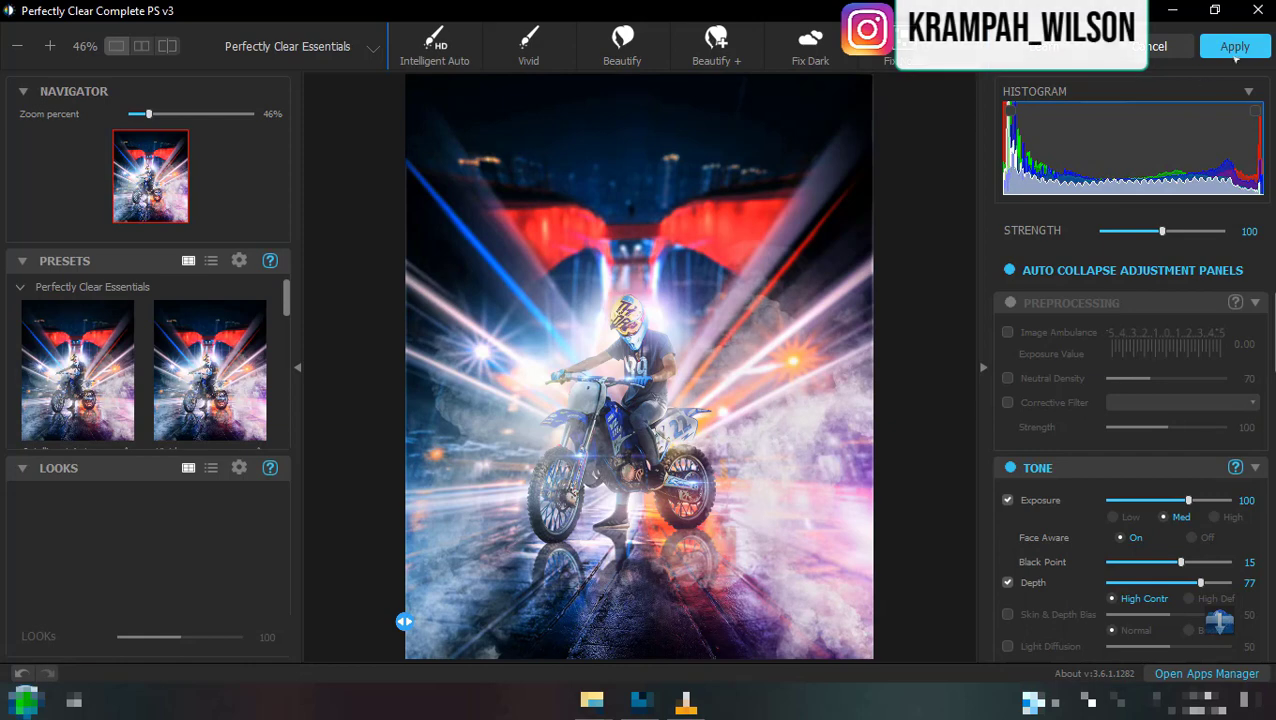
click(1234, 50)
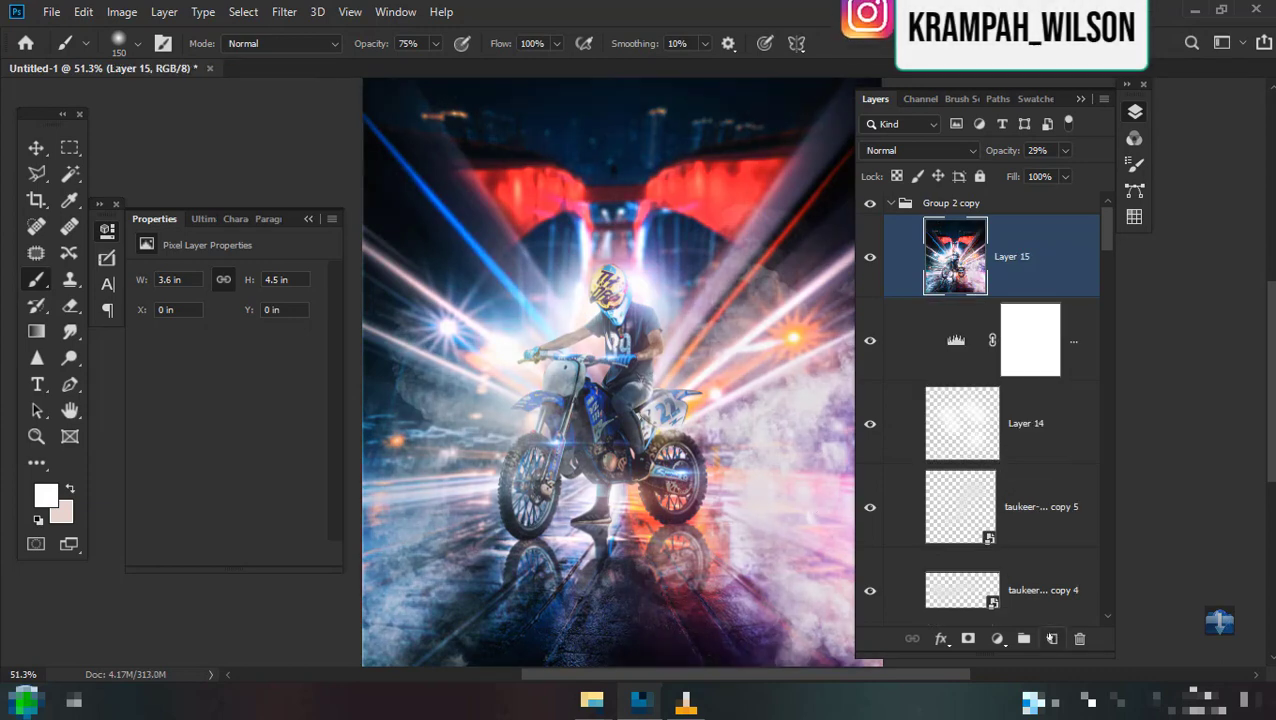
Apply Image the merged scene into Layer 16, then run and confirm Topaz Adjust 5 on it.
click(134, 15)
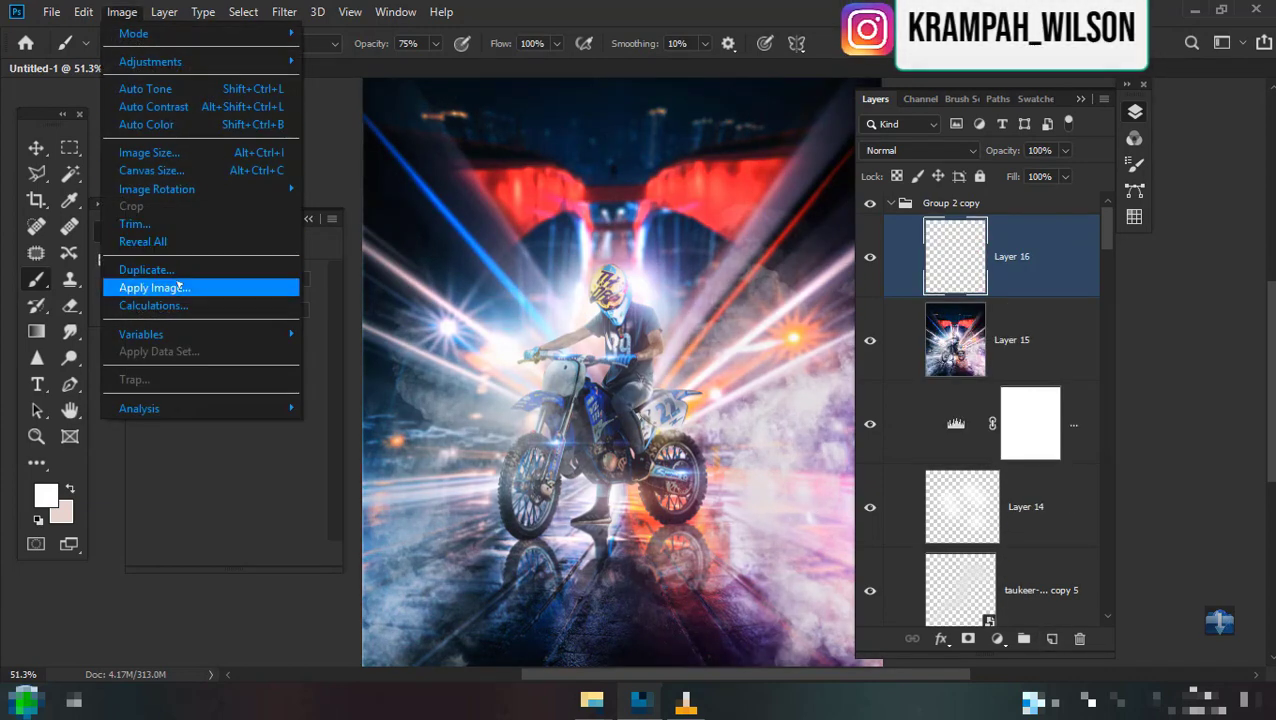
click(178, 289)
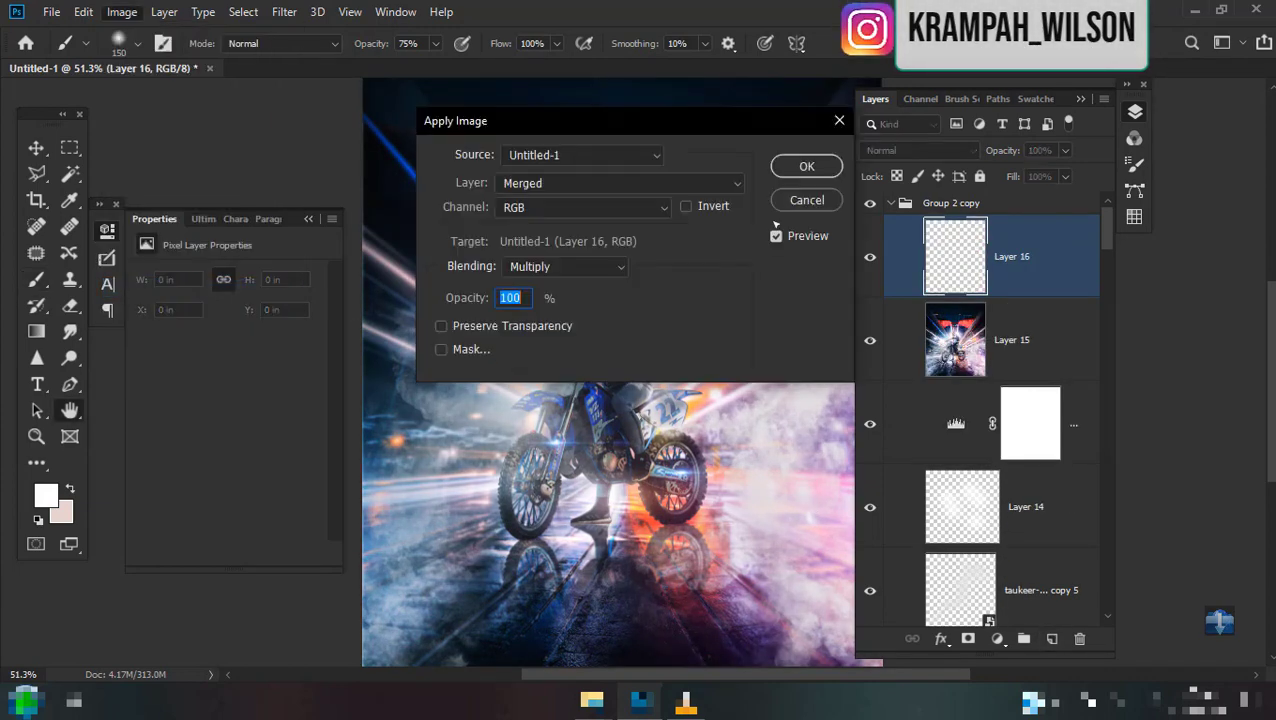
click(805, 167)
click(284, 12)
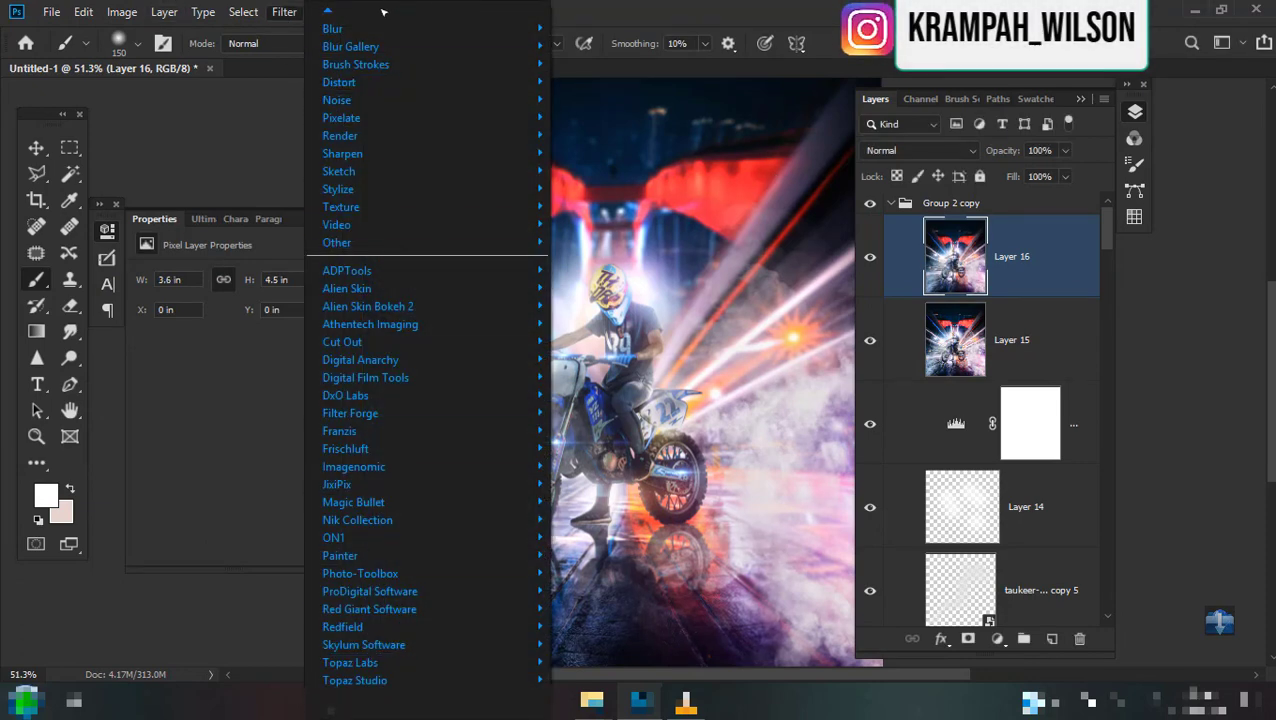
mouse_move(350, 662)
click(668, 337)
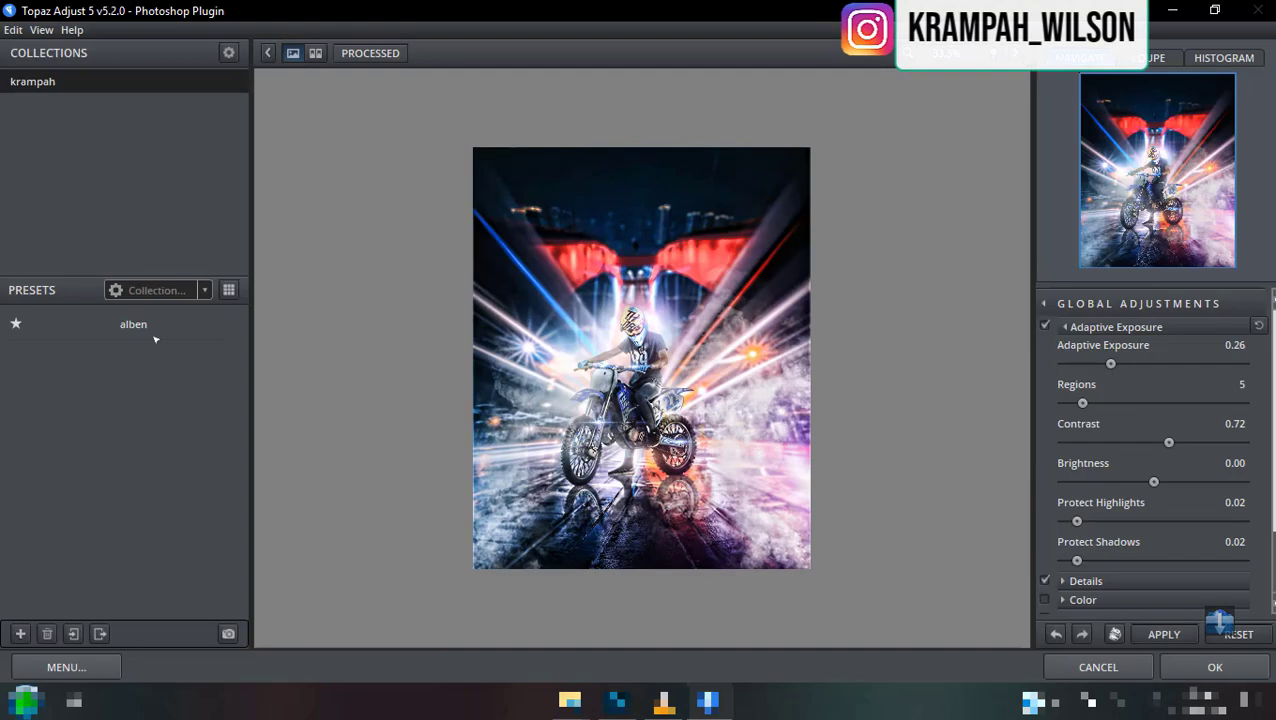
click(1210, 676)
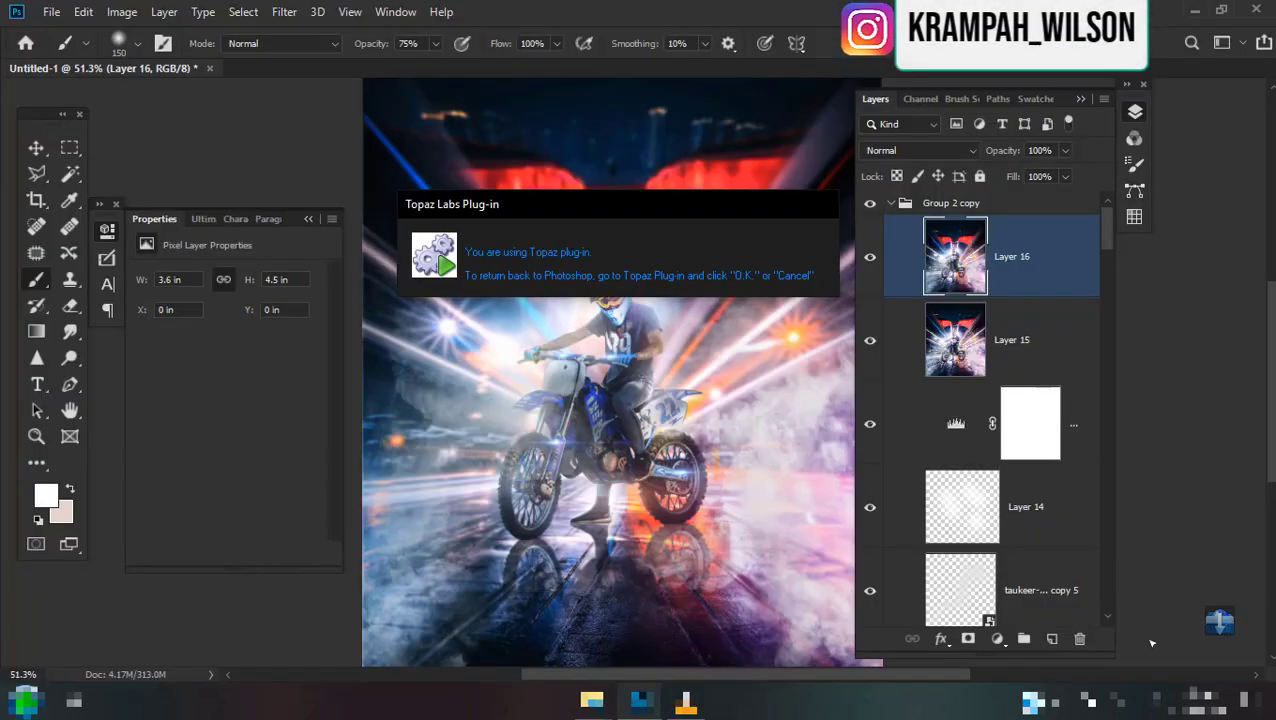
Add a black mask to Layer 16 and paint the effect back around the rider with a 137 brush.
alt+click(968, 638)
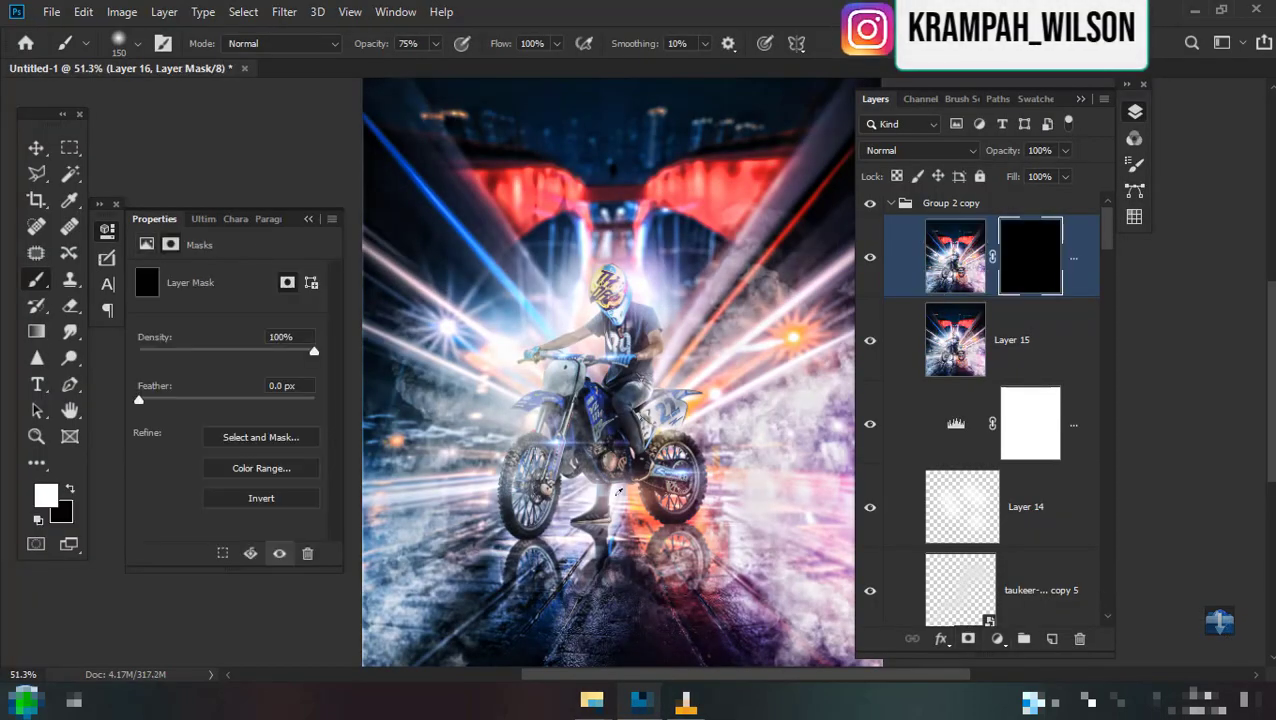
key(d)
right_click(538, 370)
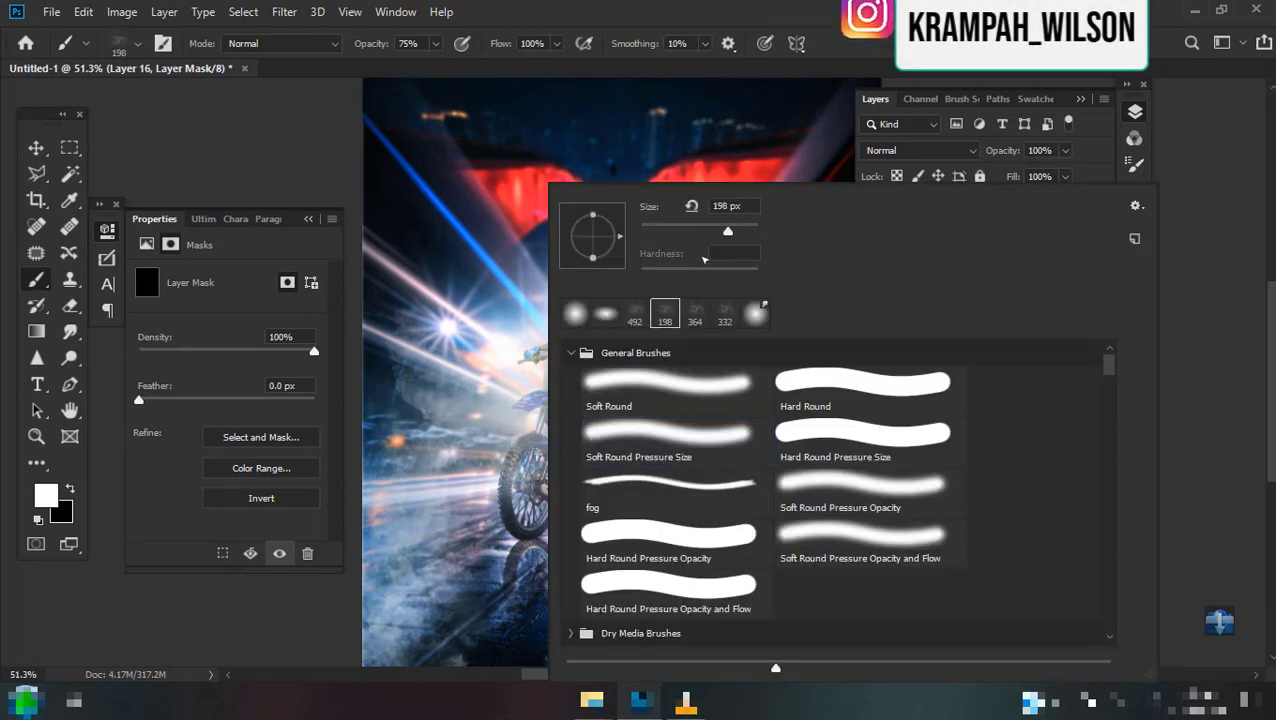
double_click(724, 204)
text(137)
key(Return)
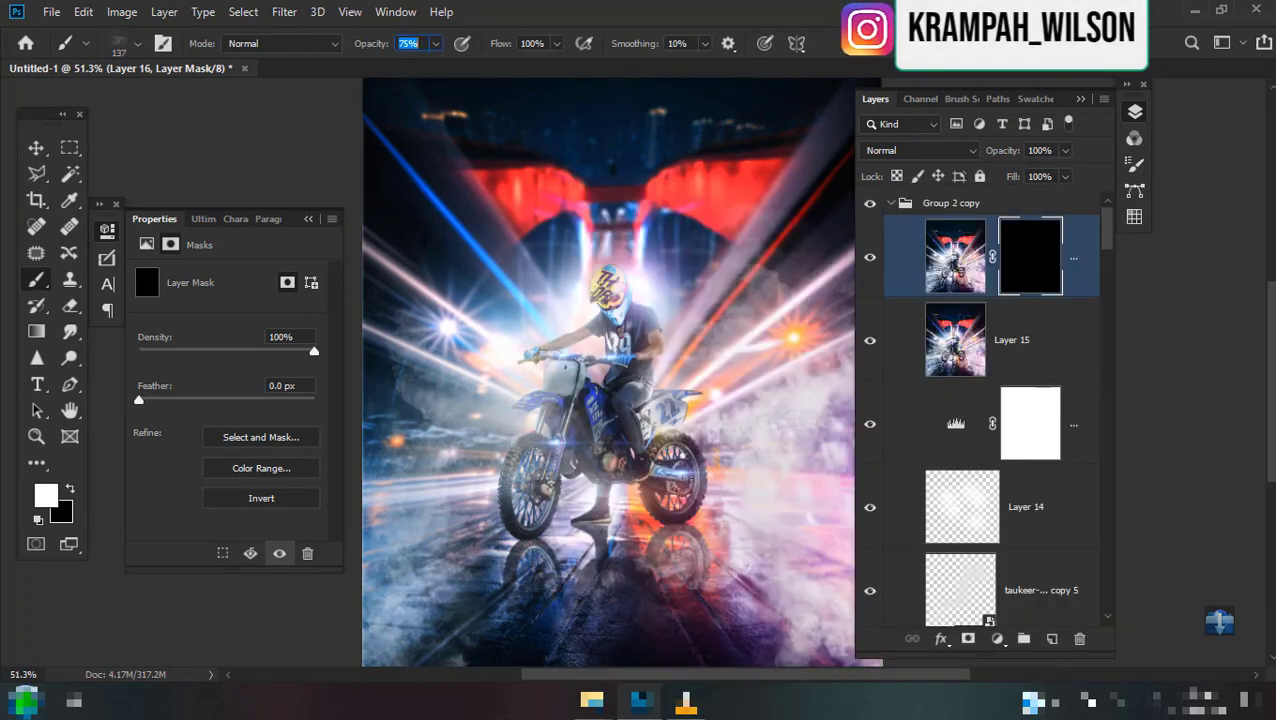
drag(600, 340, 659, 373)
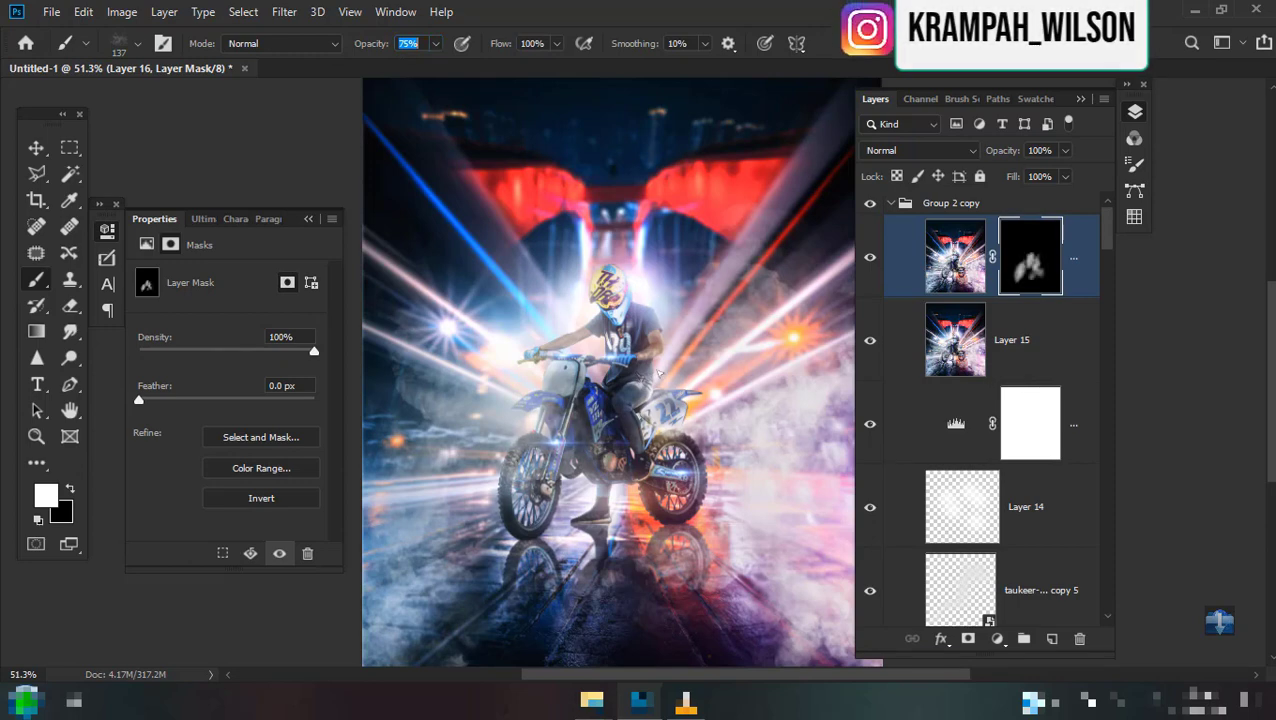
Enlarge the brush to 460 and reveal the effect over the scene's centre.
right_click(659, 373)
double_click(808, 206)
text(460)
key(Return)
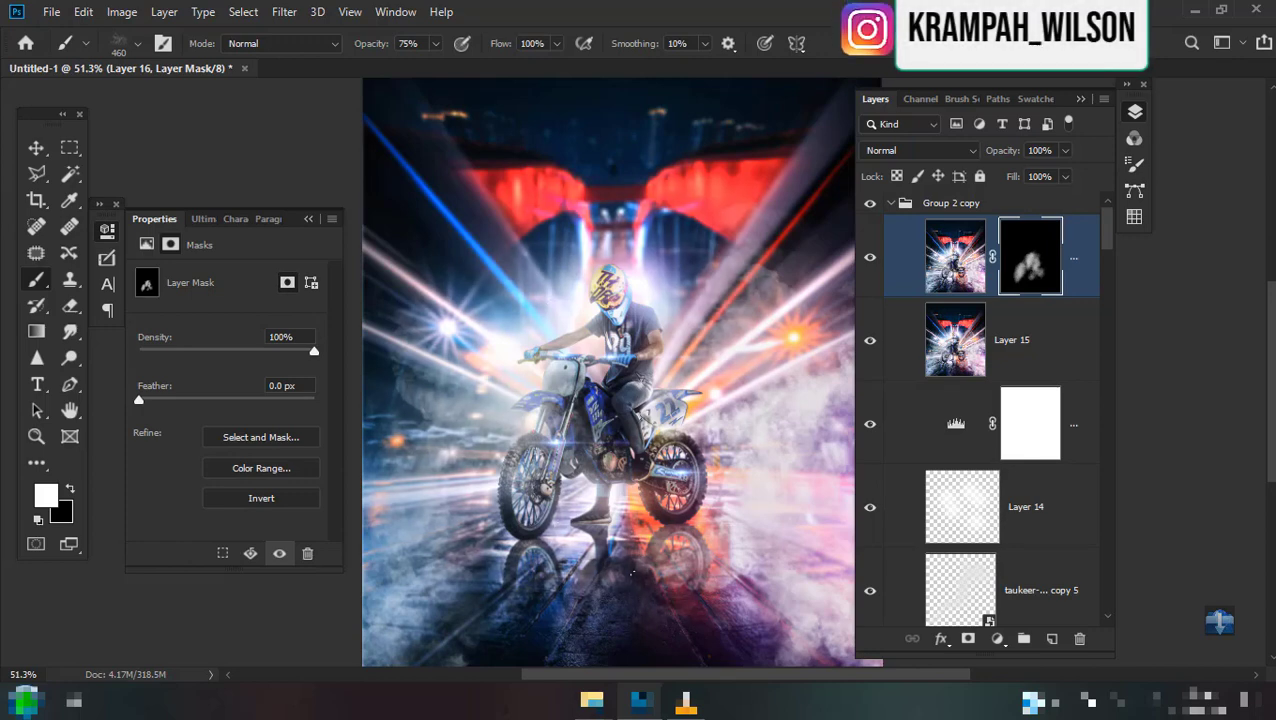
drag(590, 330, 650, 390)
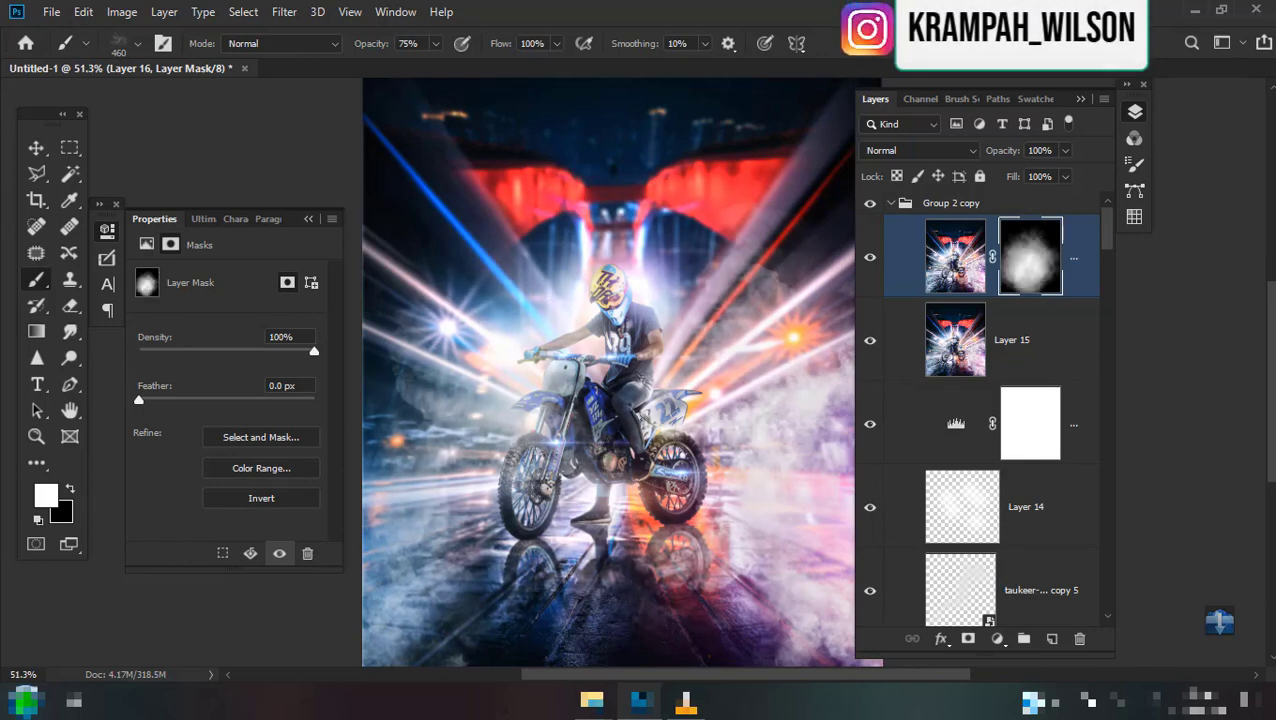
scroll(1154, 590, down, 2)
Stamp a merged copy into new Layer 17 and launch Alien Skin Exposure X4 on it.
click(1052, 638)
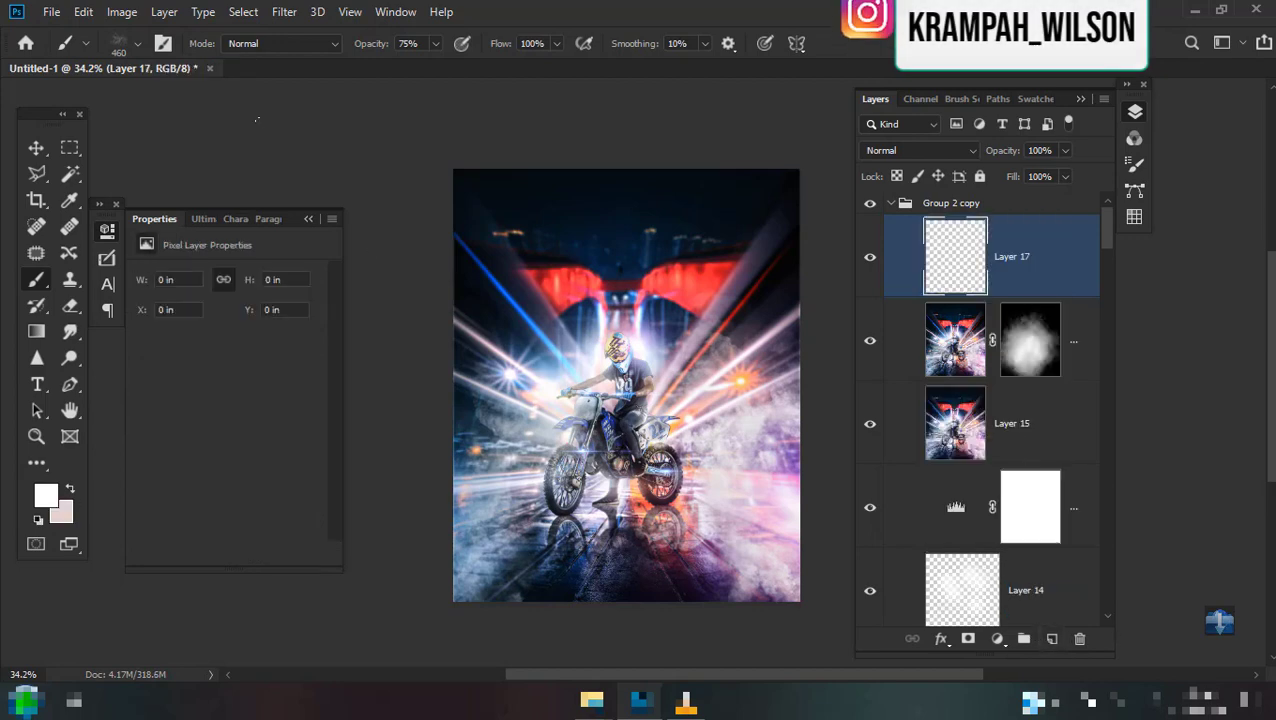
click(121, 11)
click(154, 287)
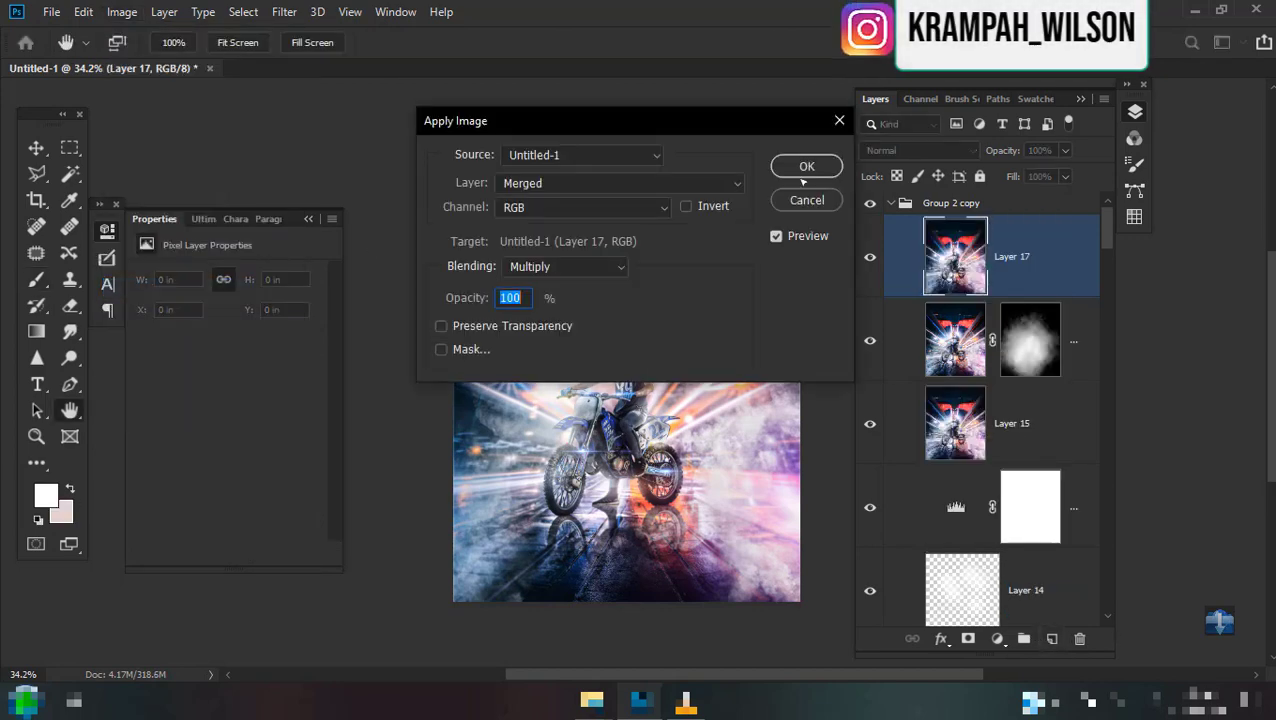
key(Return)
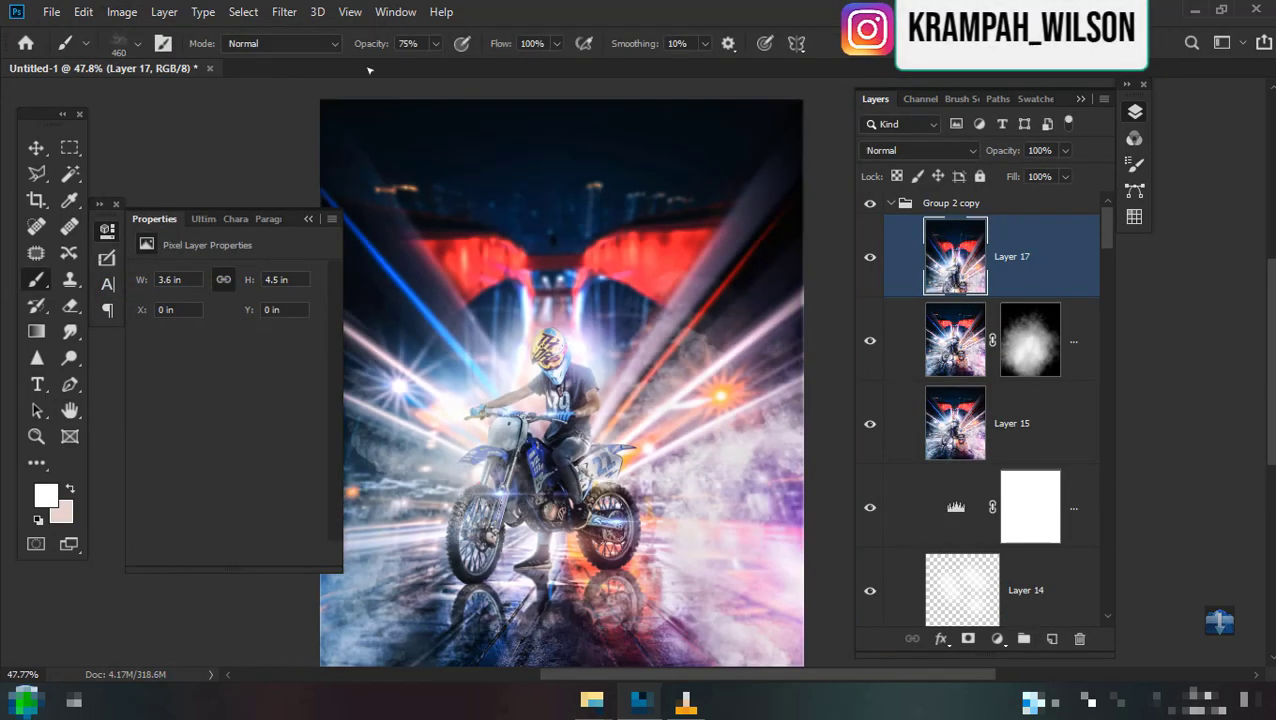
click(284, 11)
mouse_move(430, 288)
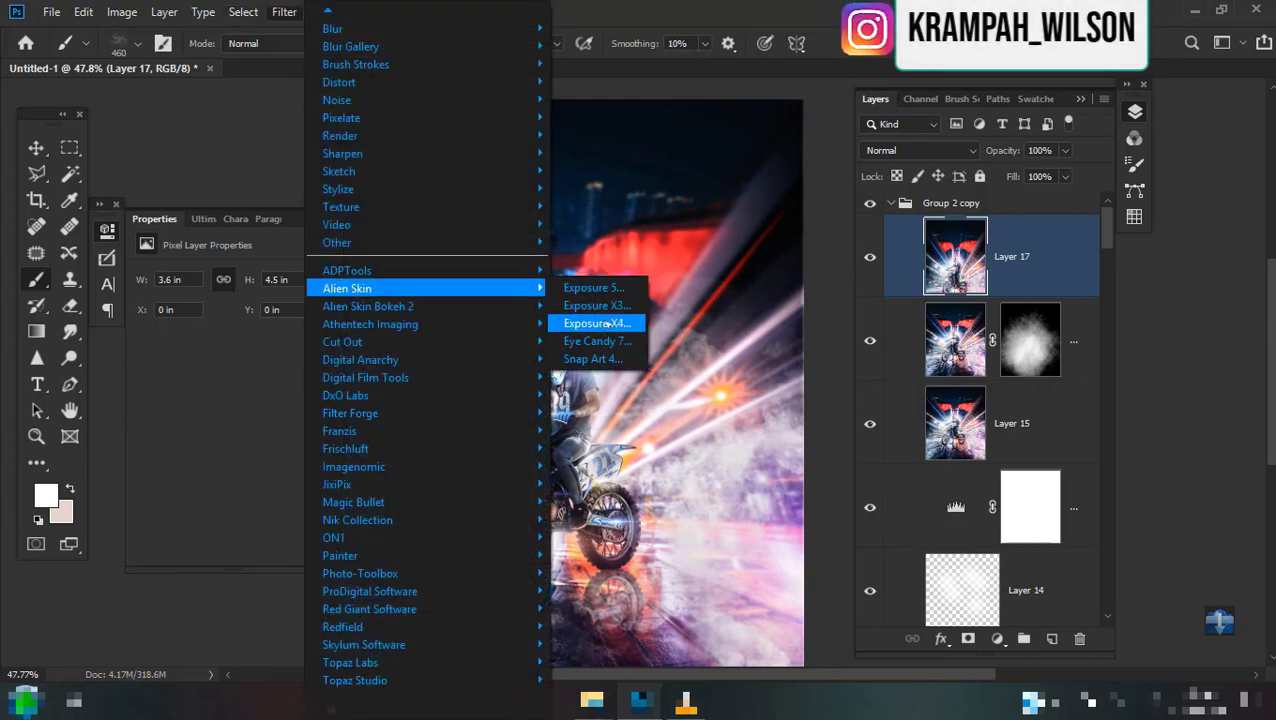
click(602, 325)
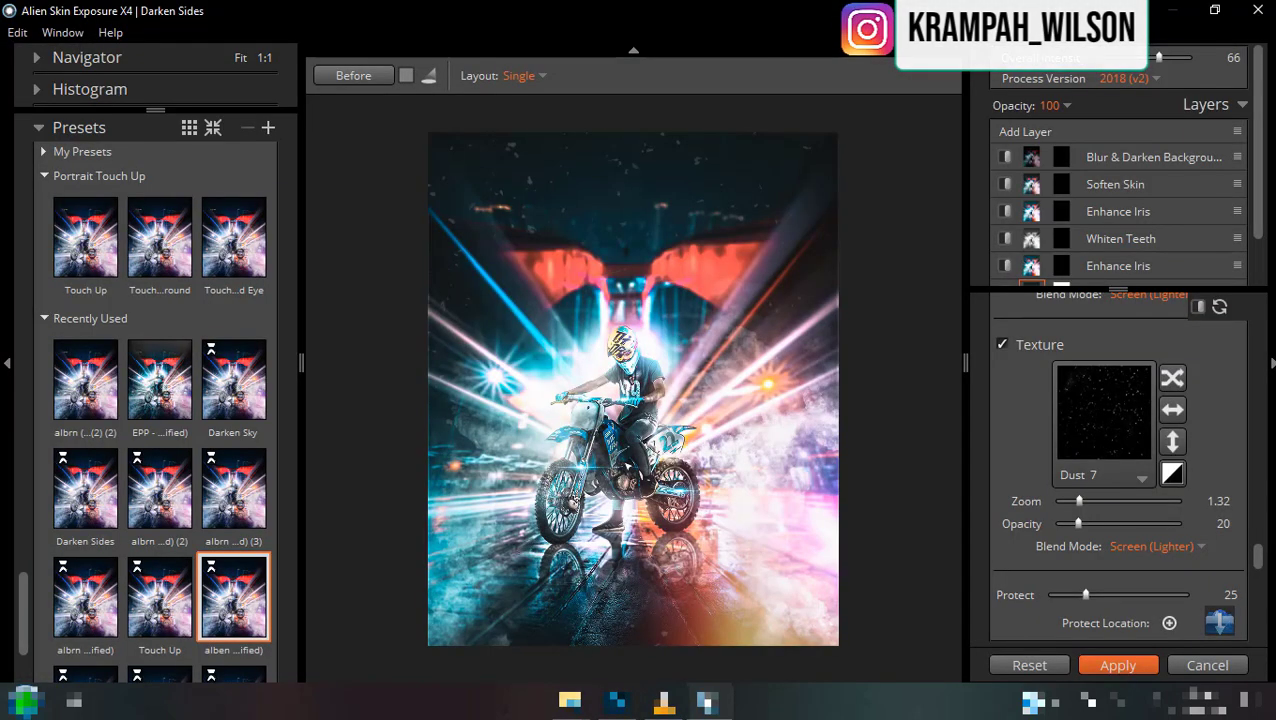
Apply the teal-orange look with Dust 7 texture from Exposure X4.
click(1118, 665)
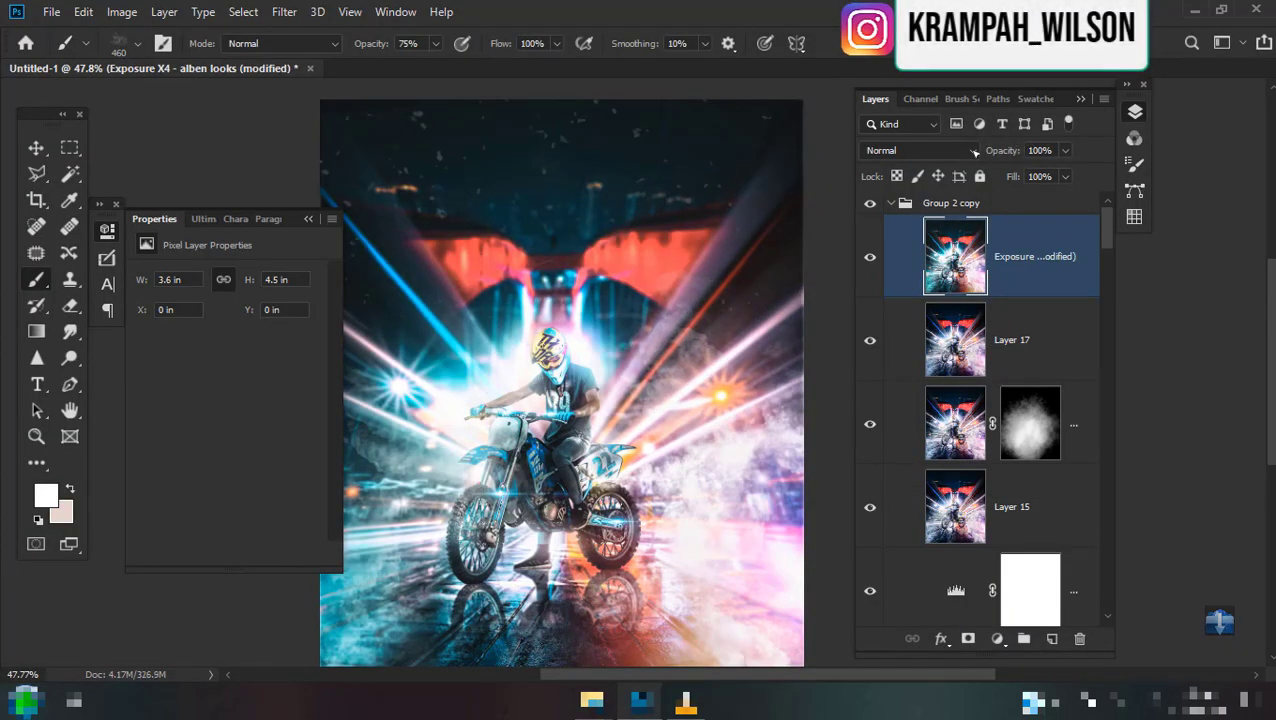
Set the Exposure X4 layer to 57% opacity and add empty Layer 18 above it.
drag(1004, 150, 964, 152)
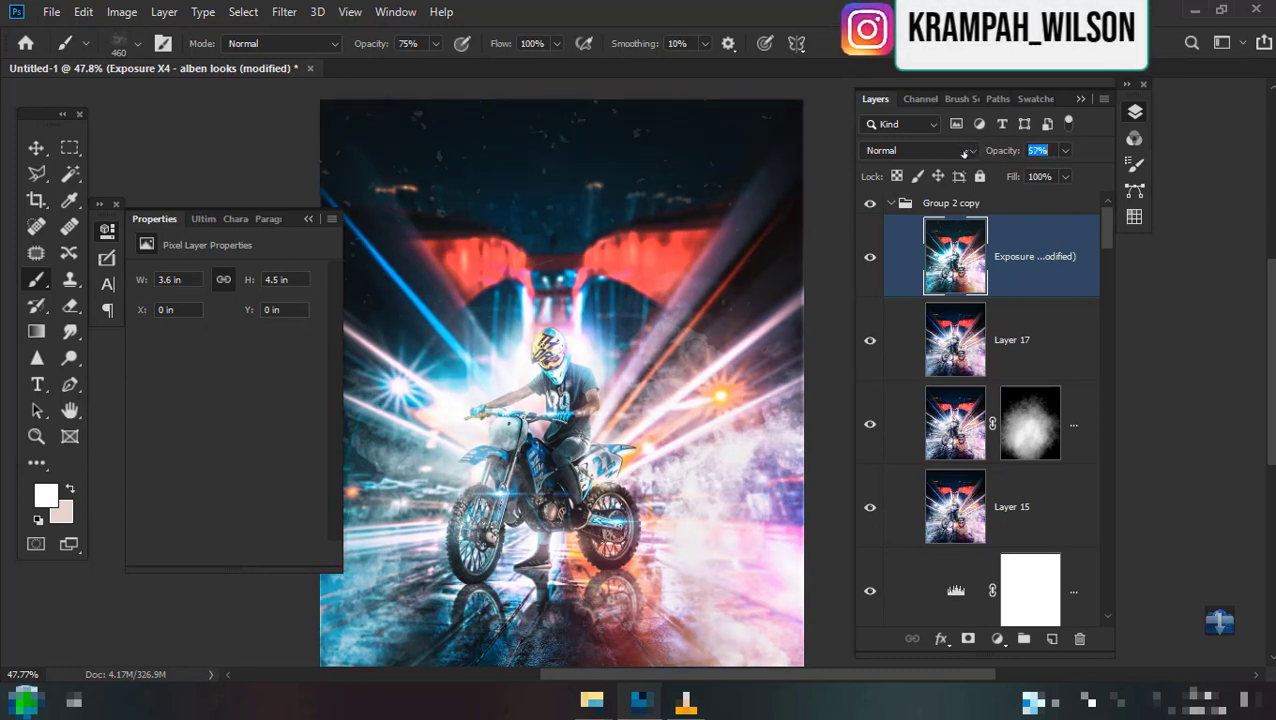
click(1052, 638)
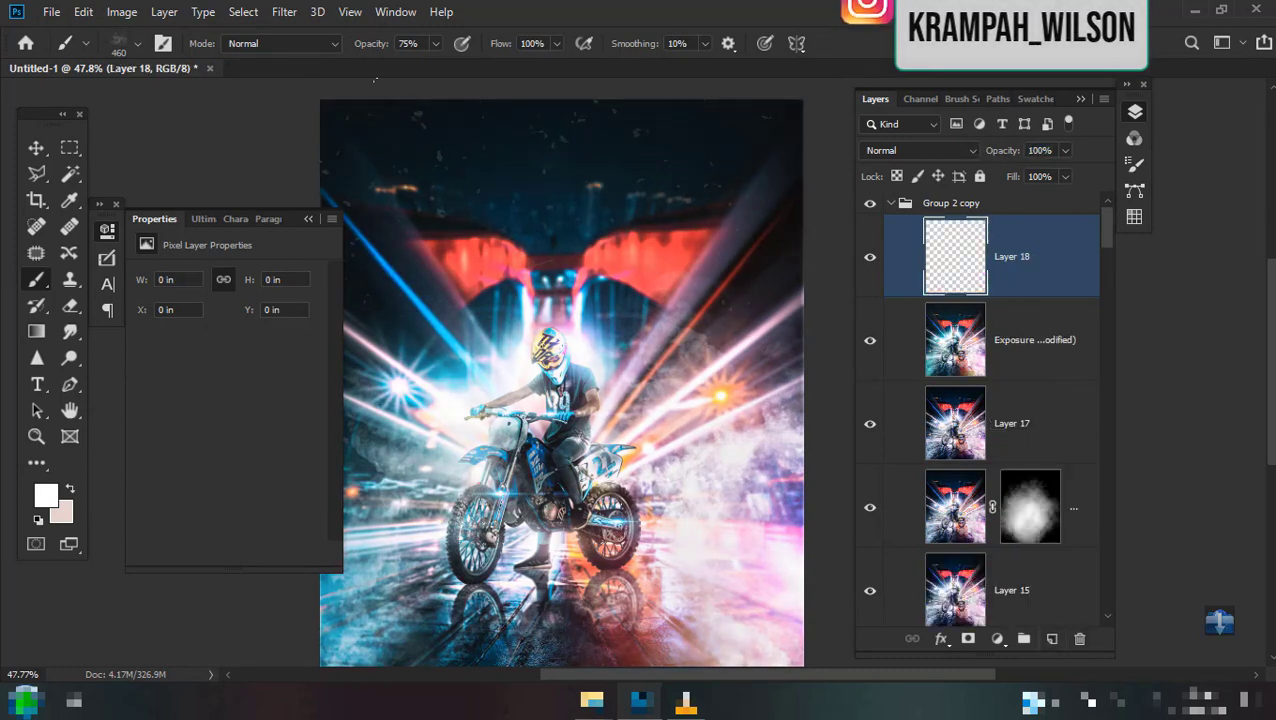
Stamp the merged image into Layer 18 and open the Camera Raw filter on it.
click(122, 11)
click(154, 287)
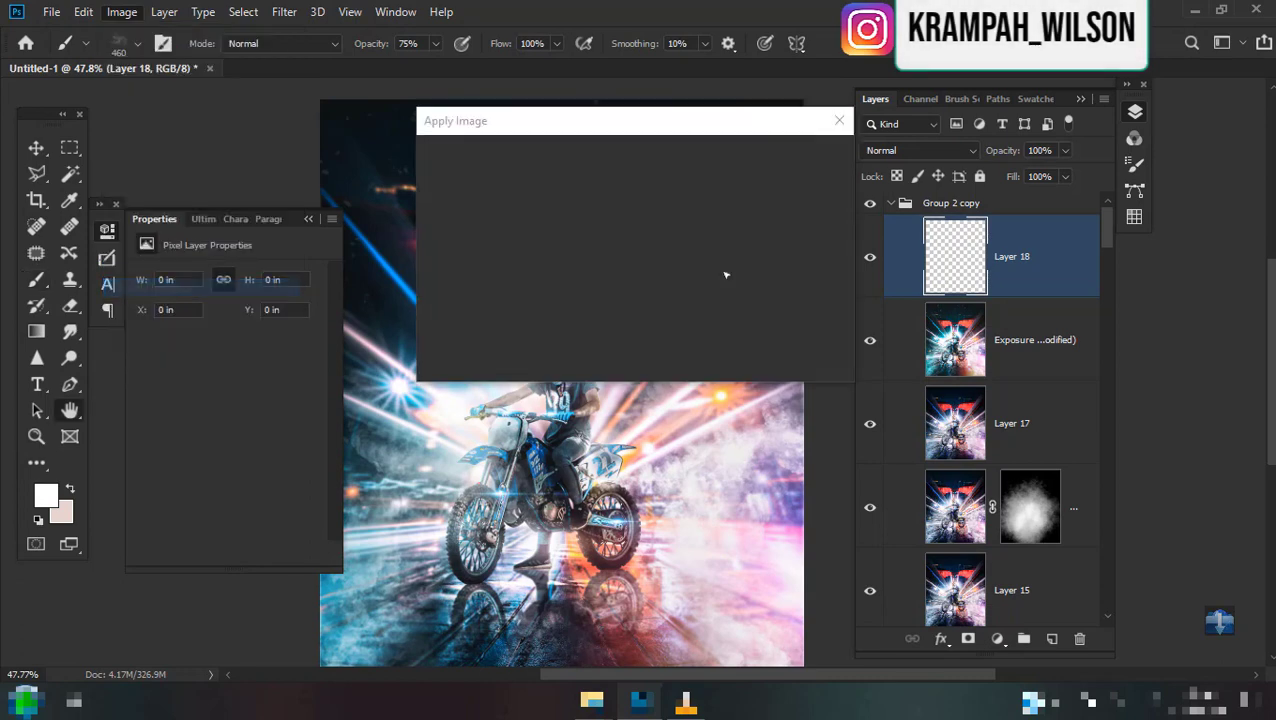
click(740, 166)
click(284, 11)
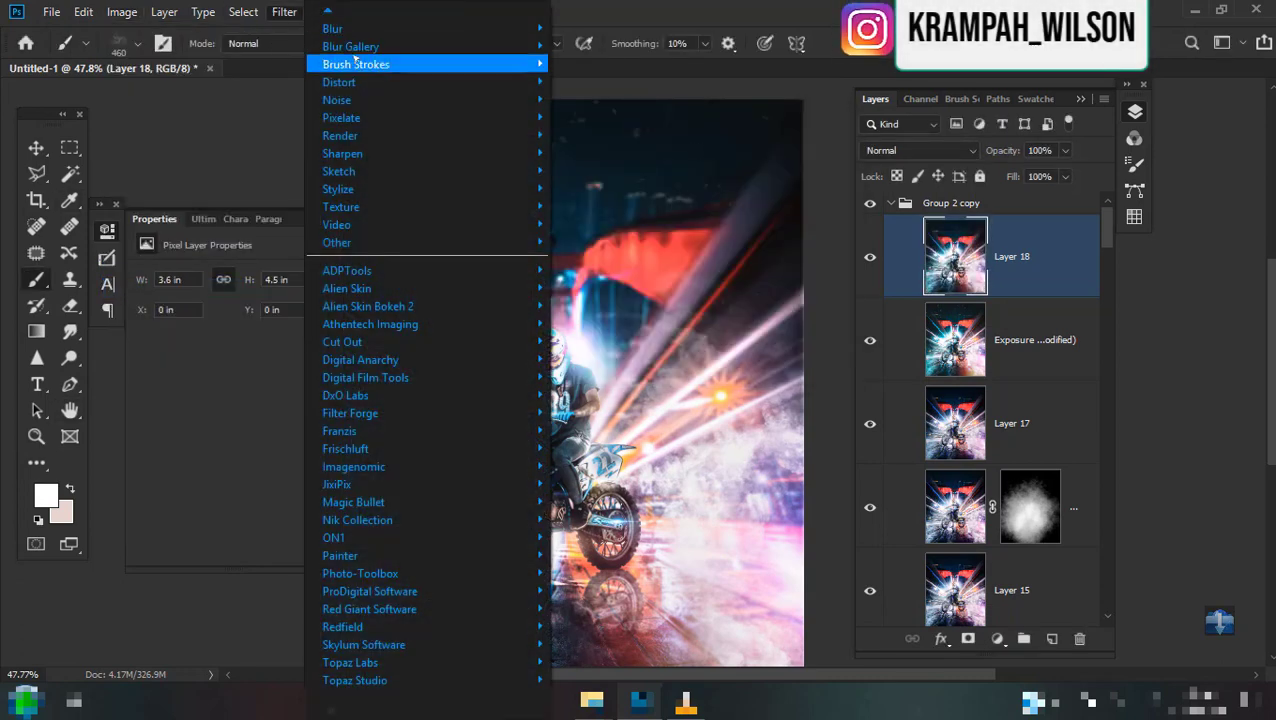
click(371, 91)
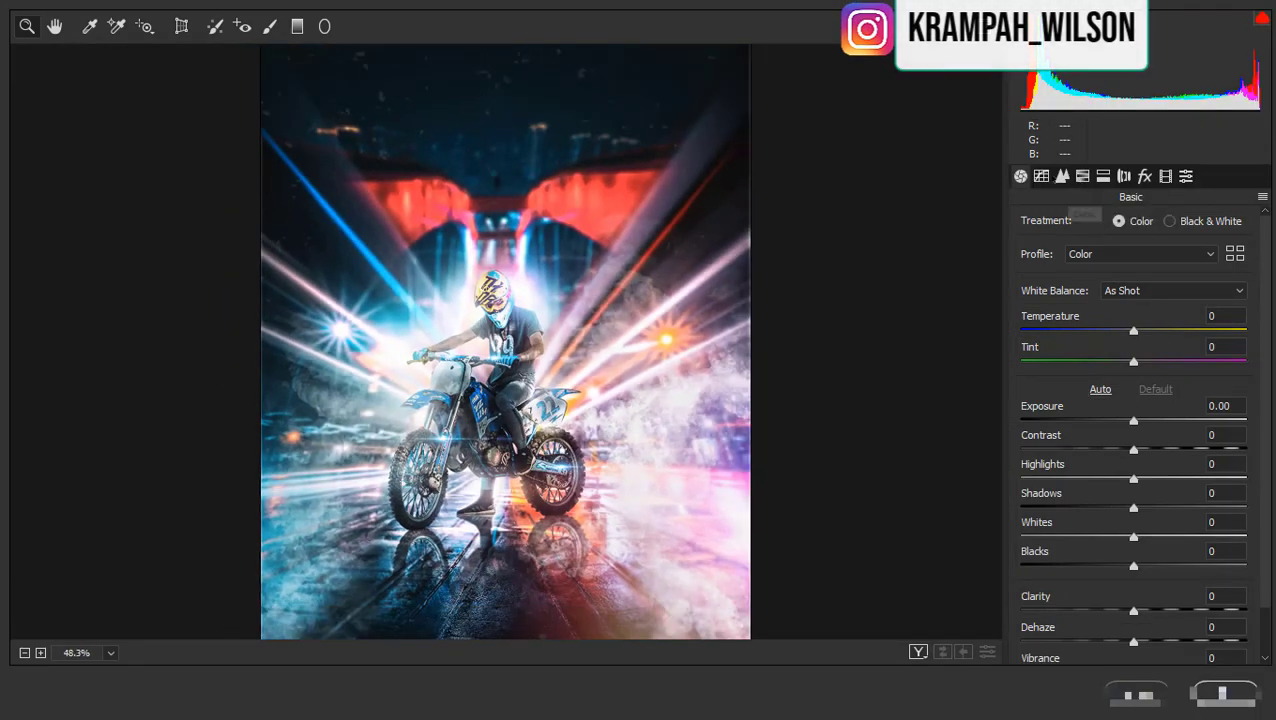
Shape the tone curve: pull shadows down, lift the black point, darken midtones.
click(1062, 176)
drag(1062, 500, 1065, 507)
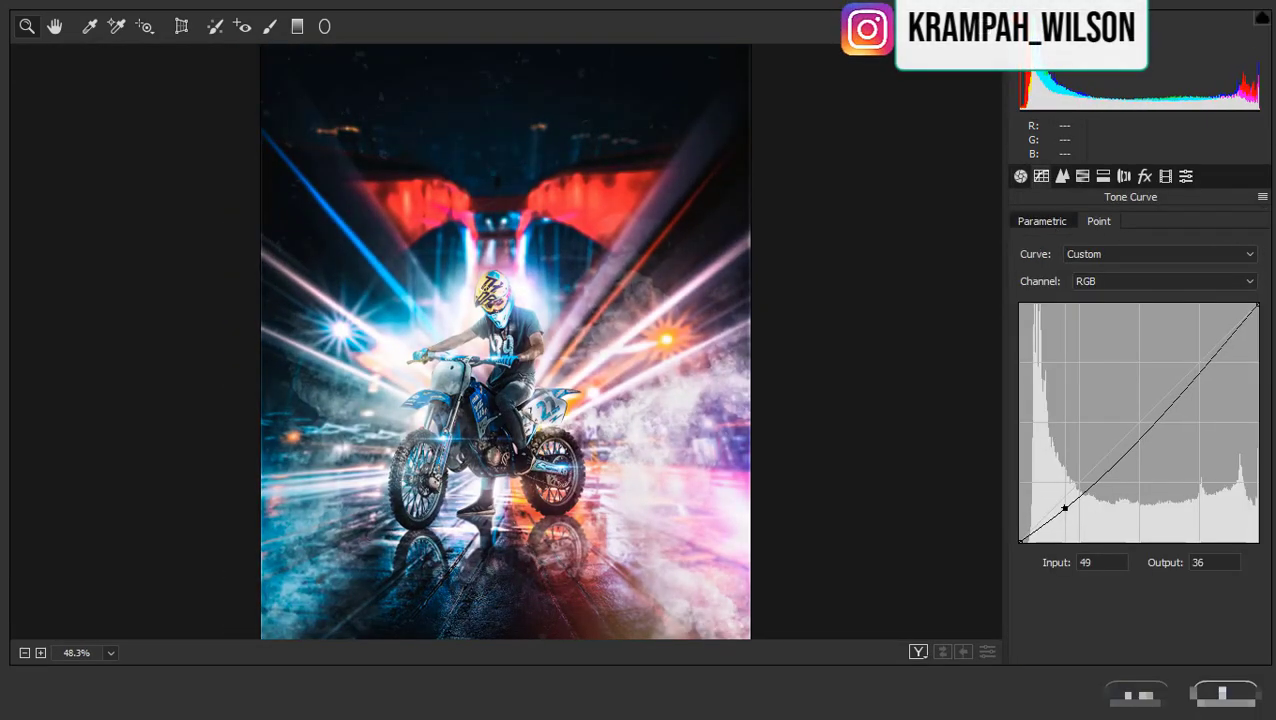
drag(1020, 542, 1008, 535)
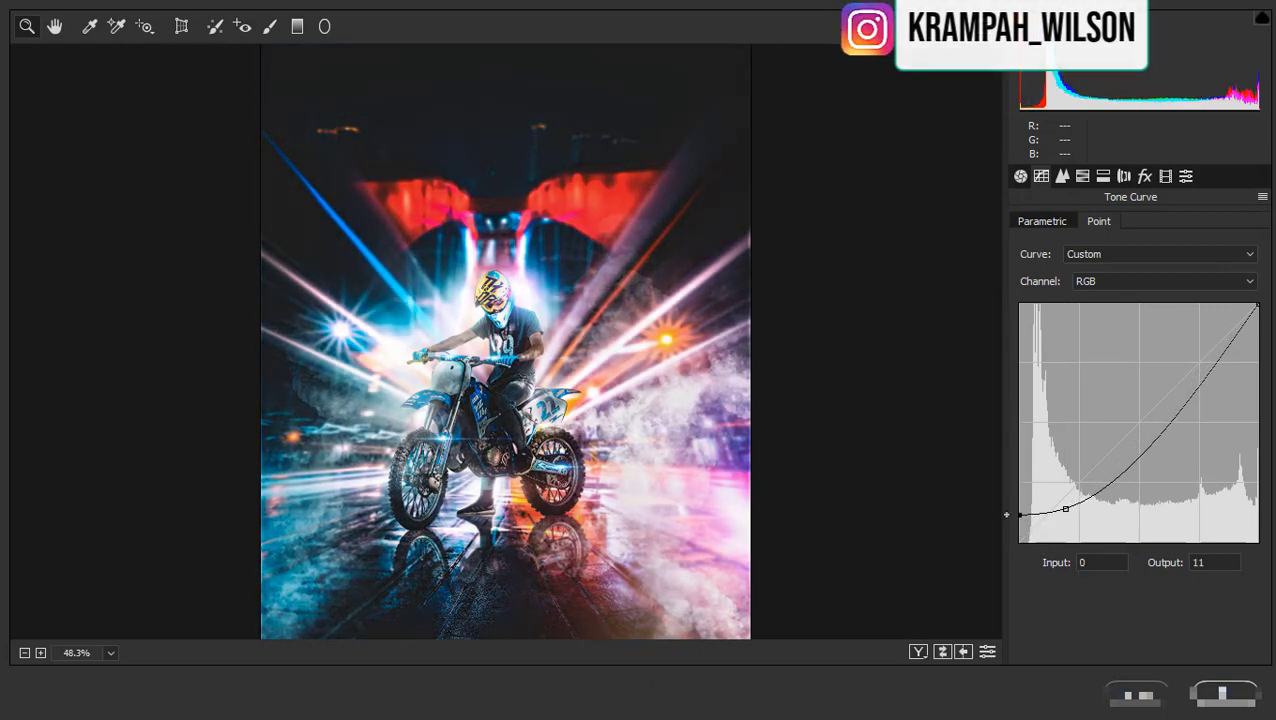
drag(1139, 427, 1154, 439)
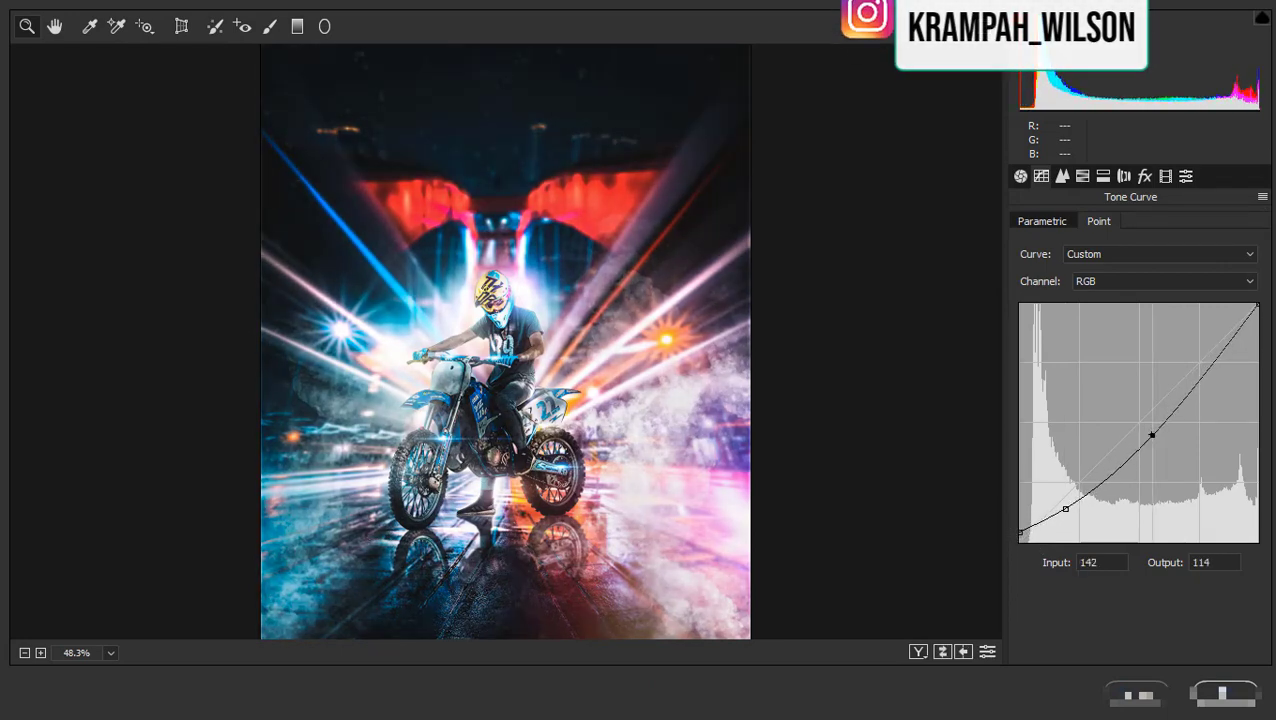
In Basic, set Highlights to -38, raise Whites, and add Clarity +5.
click(1020, 176)
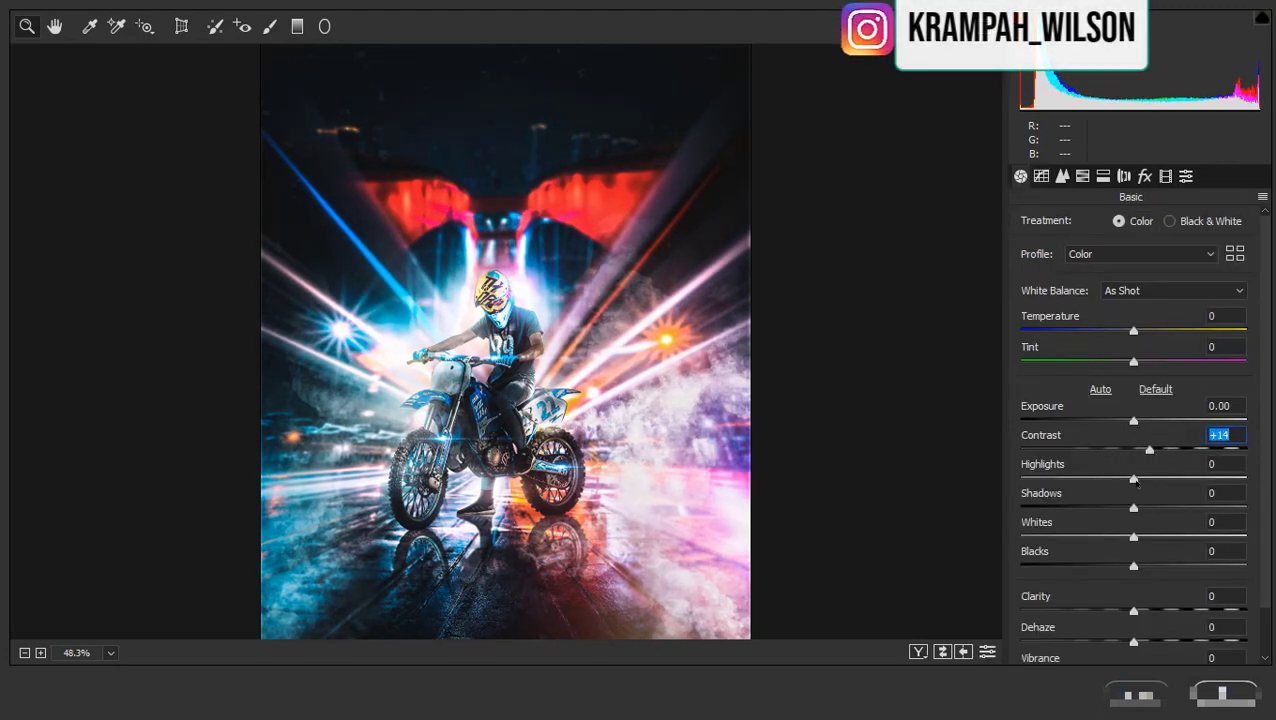
drag(1098, 482, 1091, 480)
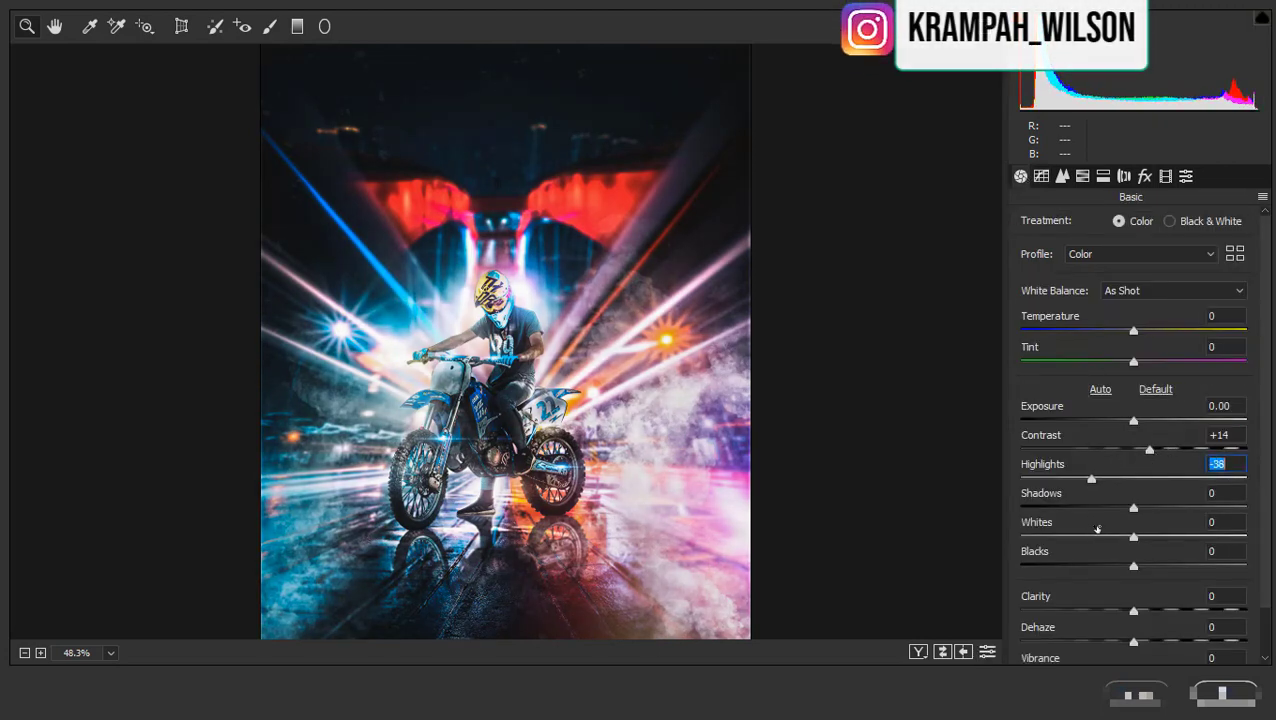
drag(1133, 537, 1126, 537)
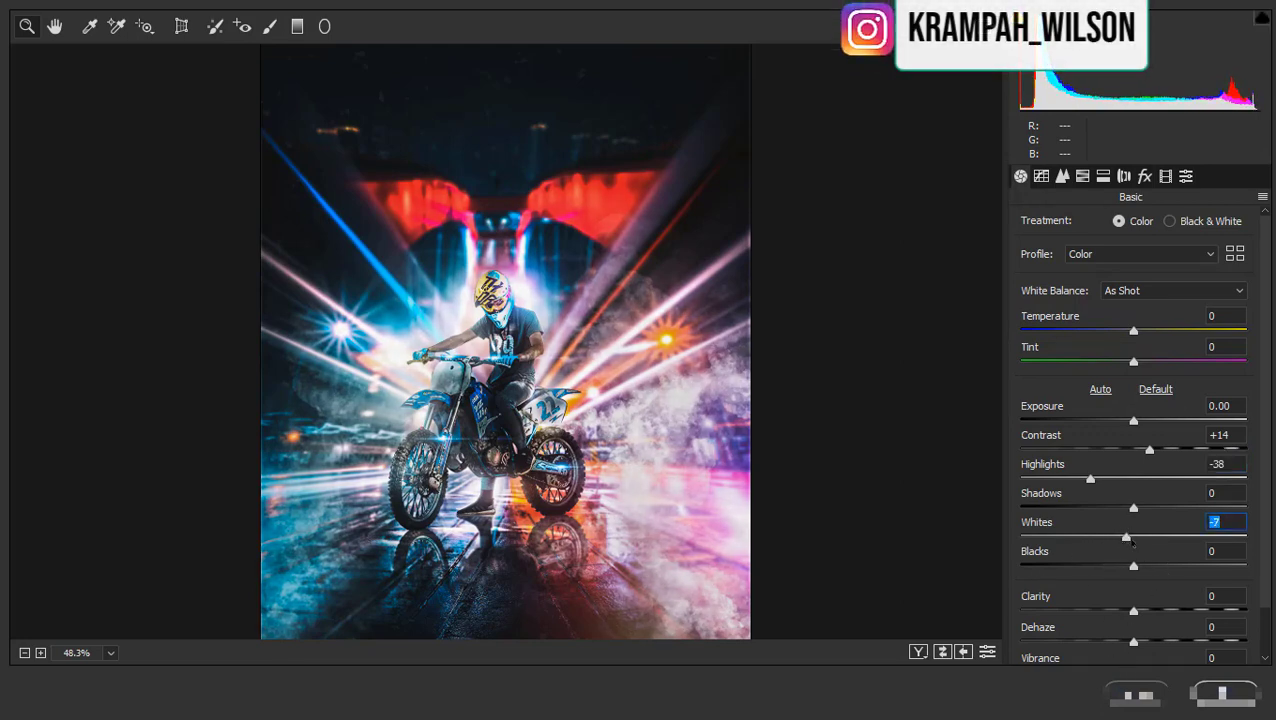
drag(1125, 537, 1168, 537)
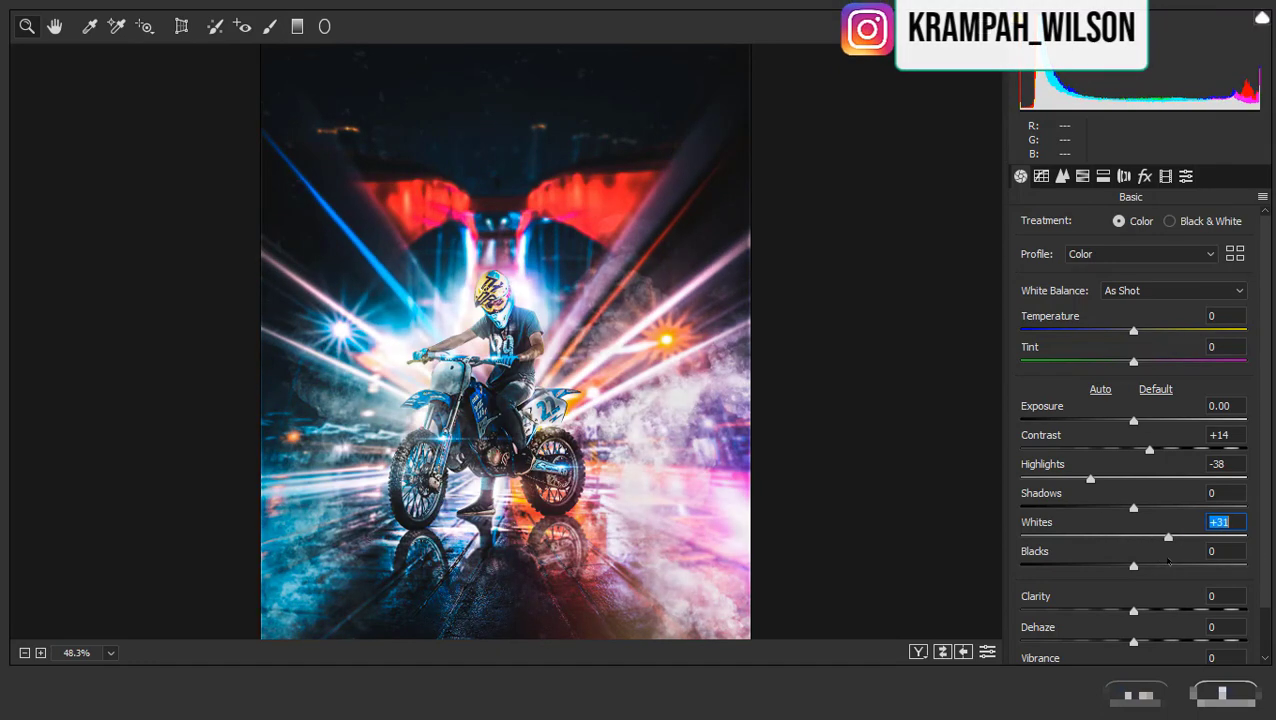
mouse_move(1133, 611)
mouse_down()
mouse_move(1159, 641)
mouse_move(1143, 641)
mouse_up()
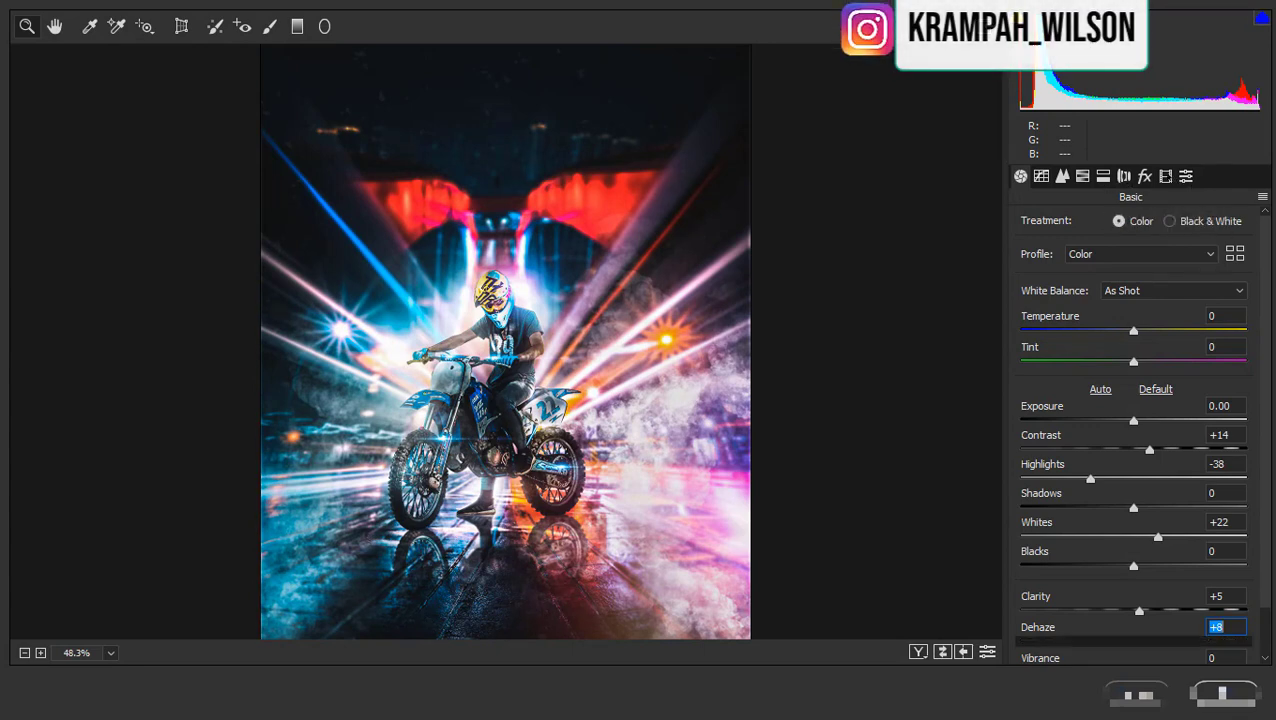
Shift calibration hues: red toward orange, green positive, blue primary to -23.
click(1165, 176)
drag(1135, 358, 1062, 384)
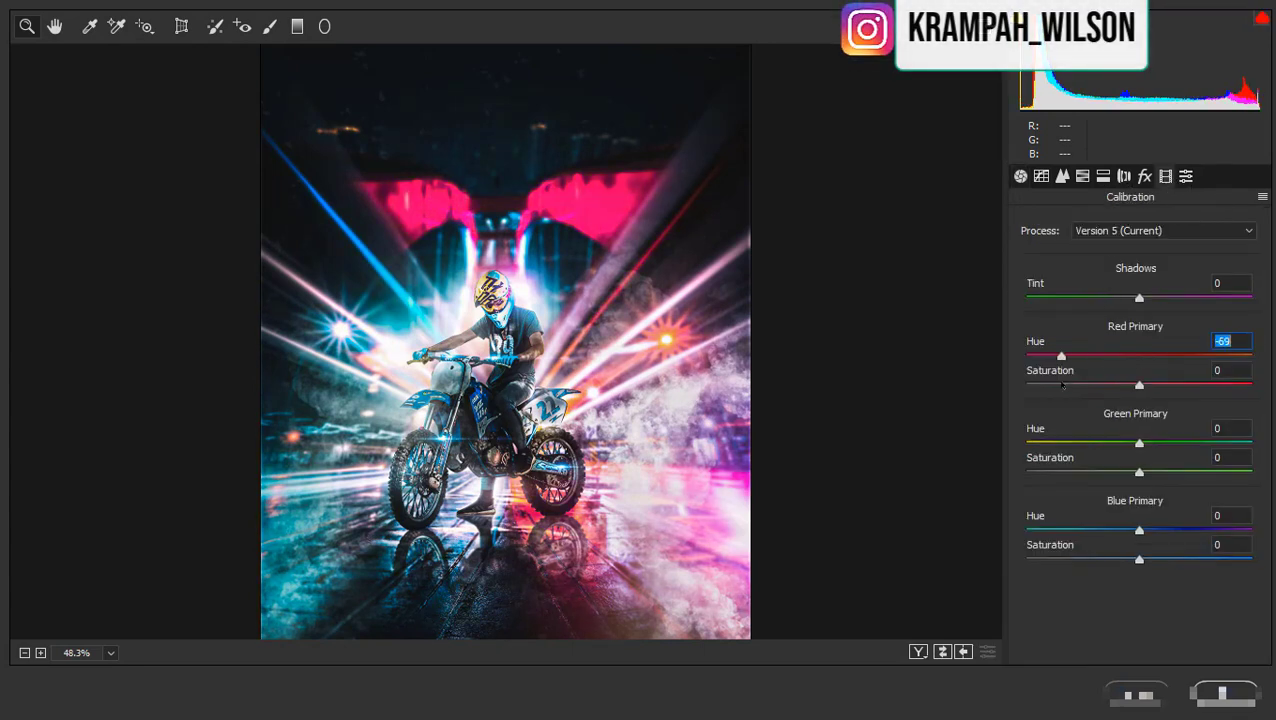
mouse_move(1244, 374)
mouse_down()
mouse_move(1146, 367)
mouse_move(1151, 421)
mouse_up()
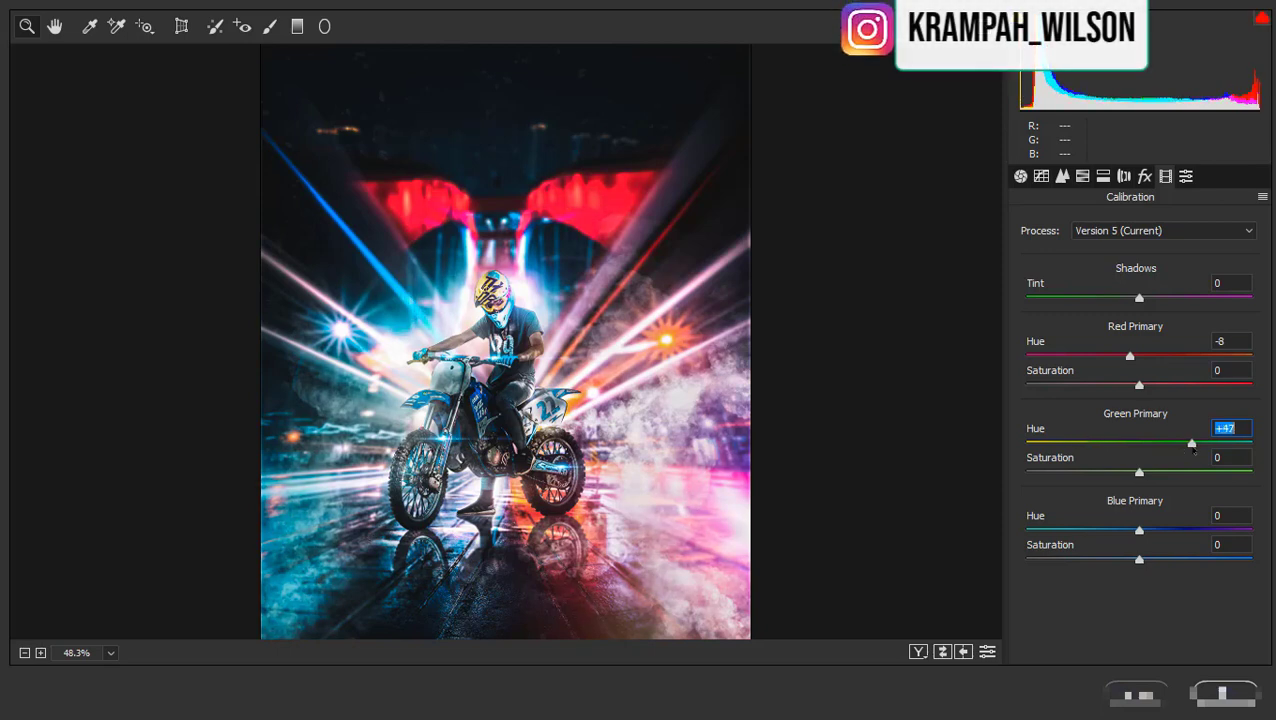
mouse_move(1080, 443)
mouse_down()
mouse_move(1215, 443)
mouse_move(1199, 444)
mouse_up()
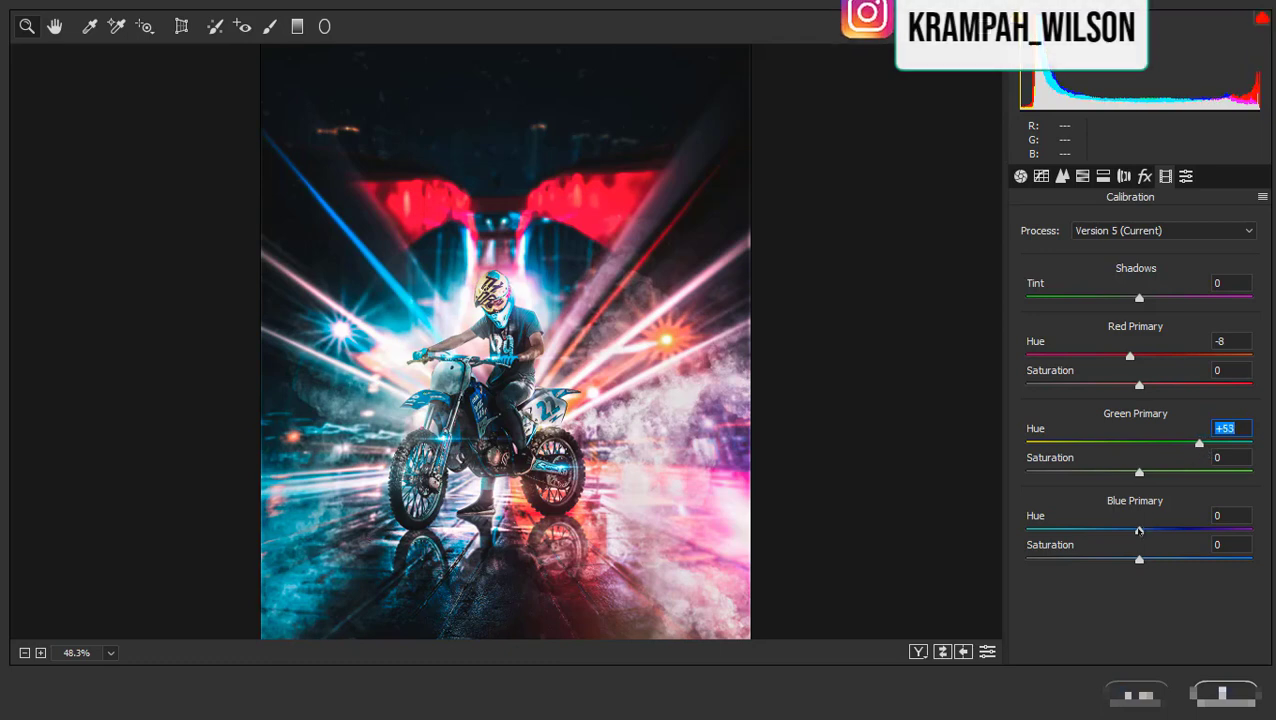
drag(1139, 530, 1075, 544)
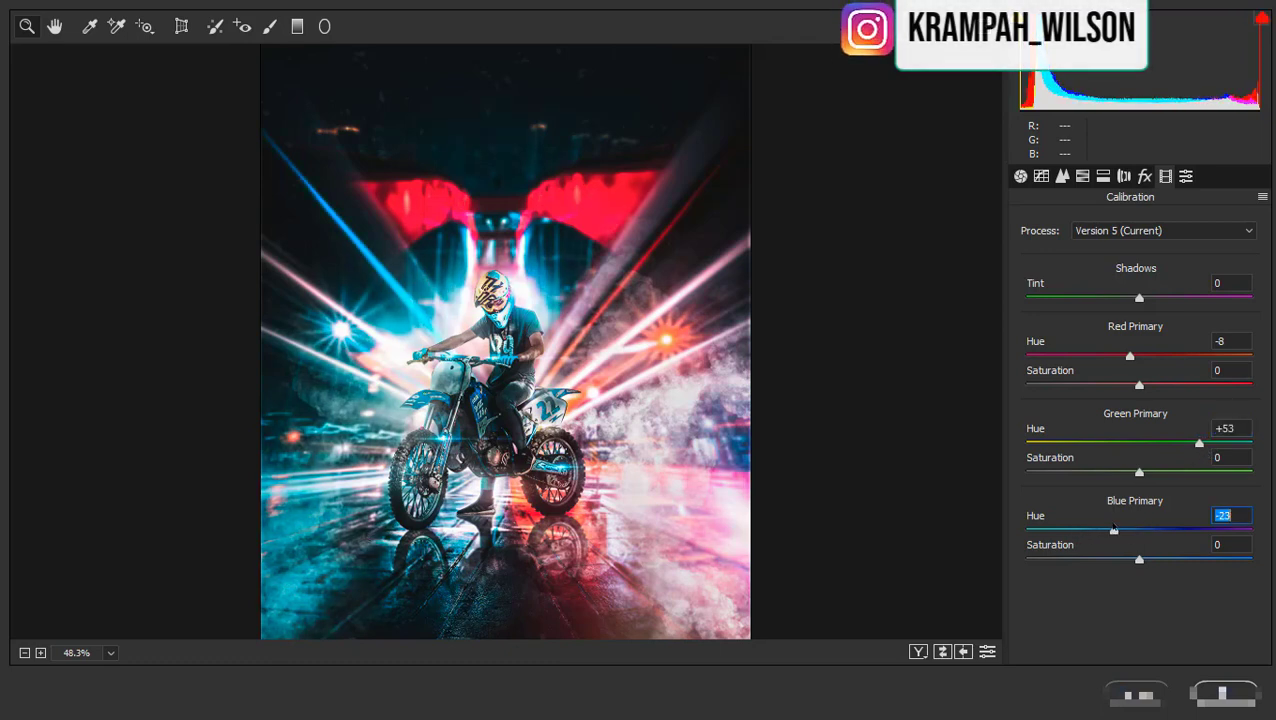
Lift the tone curve's black point slightly and apply the Camera Raw grade.
click(1041, 176)
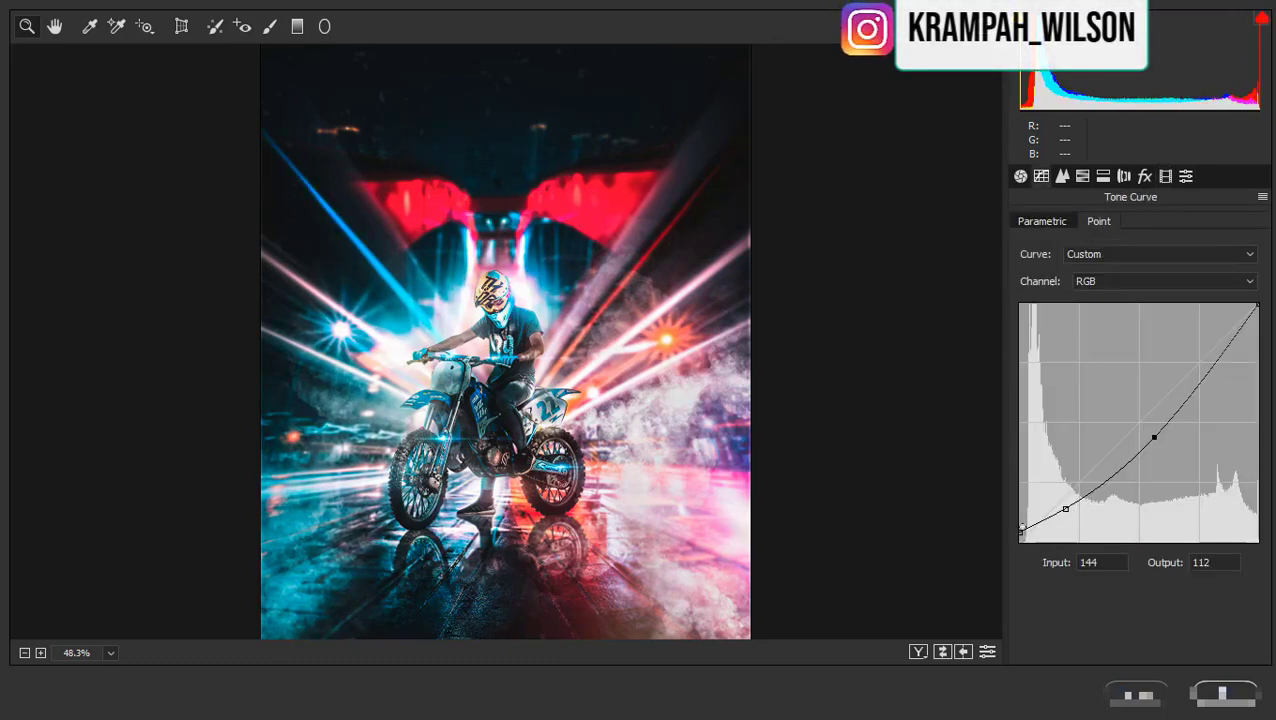
drag(1009, 535, 1000, 531)
click(1222, 693)
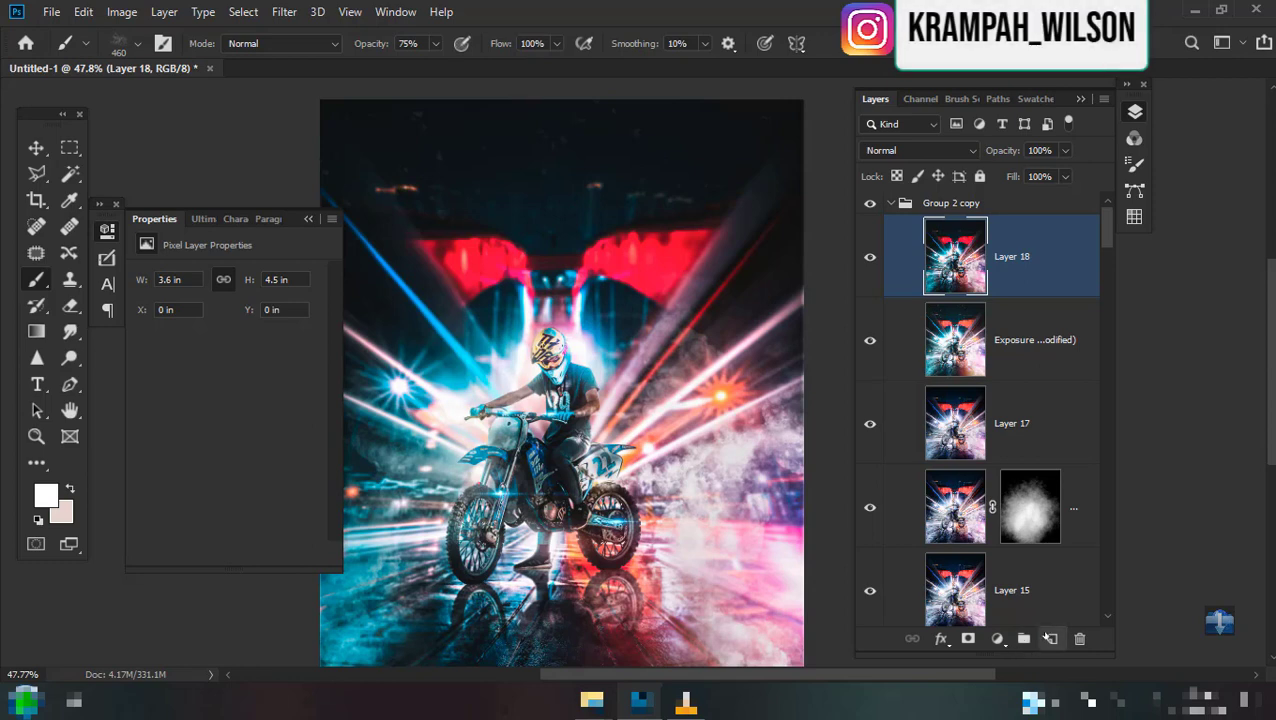
Stamp a merged copy of the image into new Layer 19.
click(1050, 638)
click(122, 11)
click(150, 285)
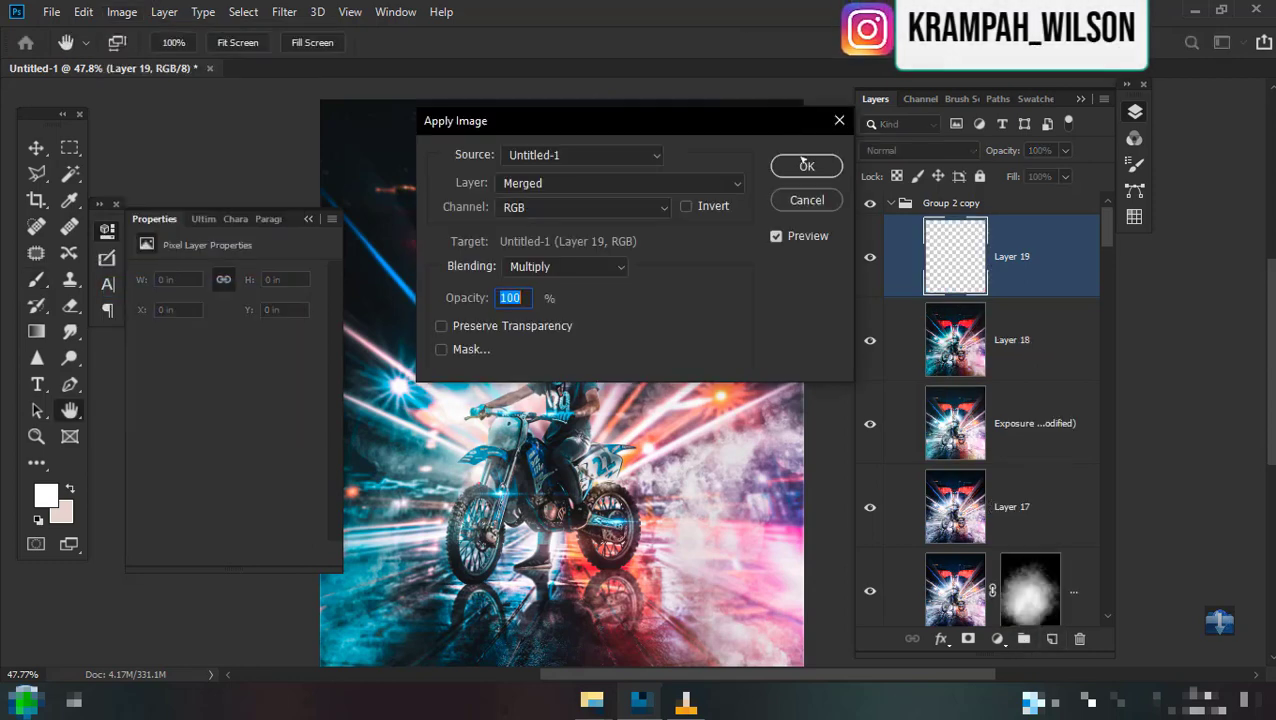
click(806, 165)
key(b)
click(284, 11)
key(Escape)
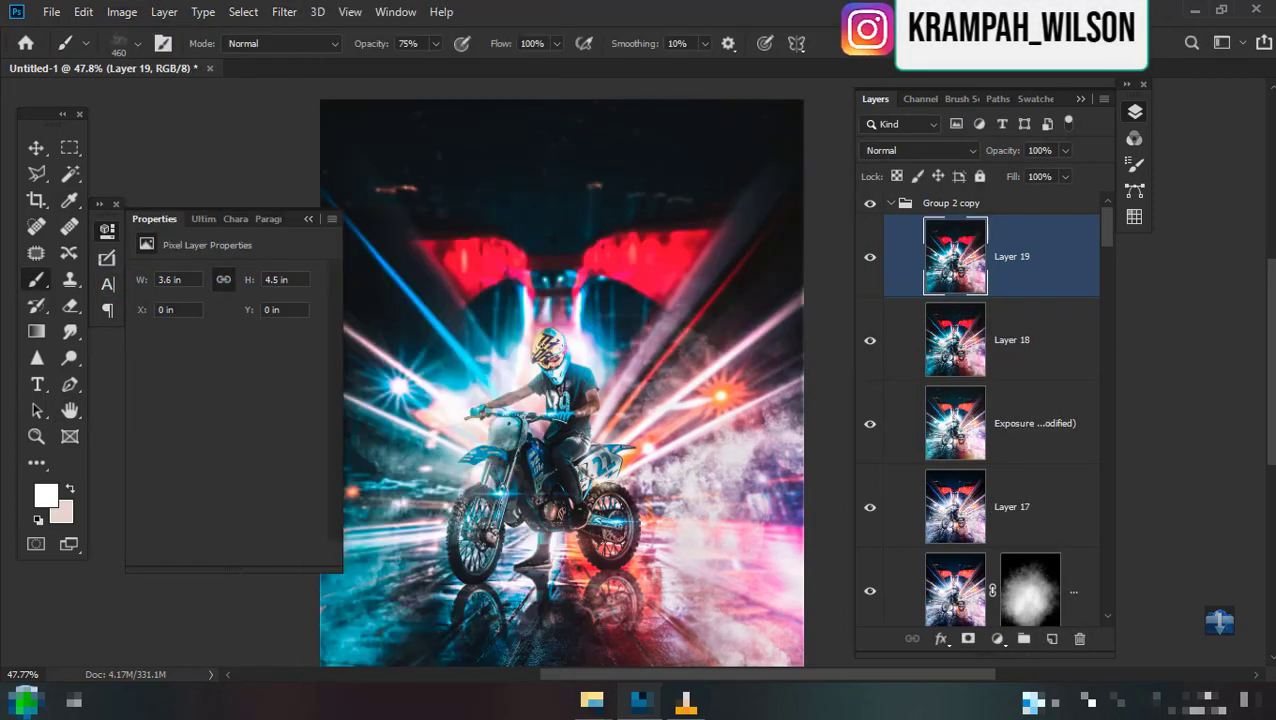
Set Layer 19 to Linear Light blending and add a little noise.
click(905, 151)
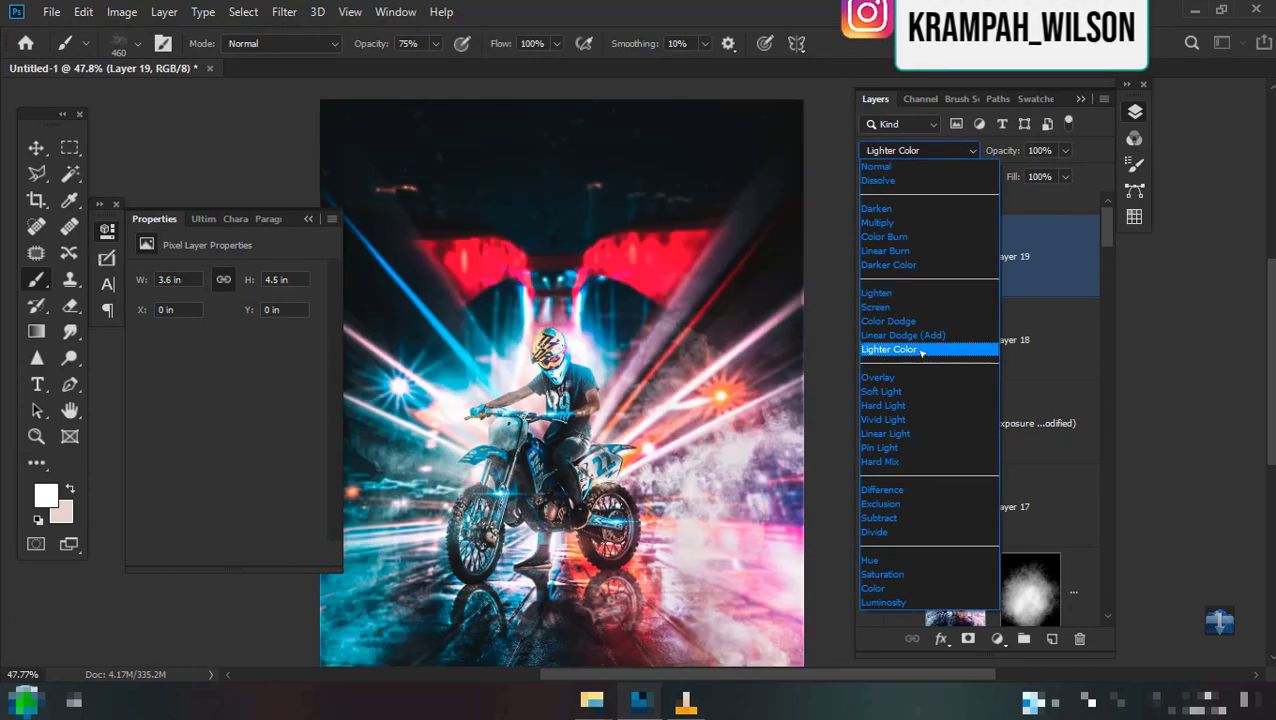
click(885, 433)
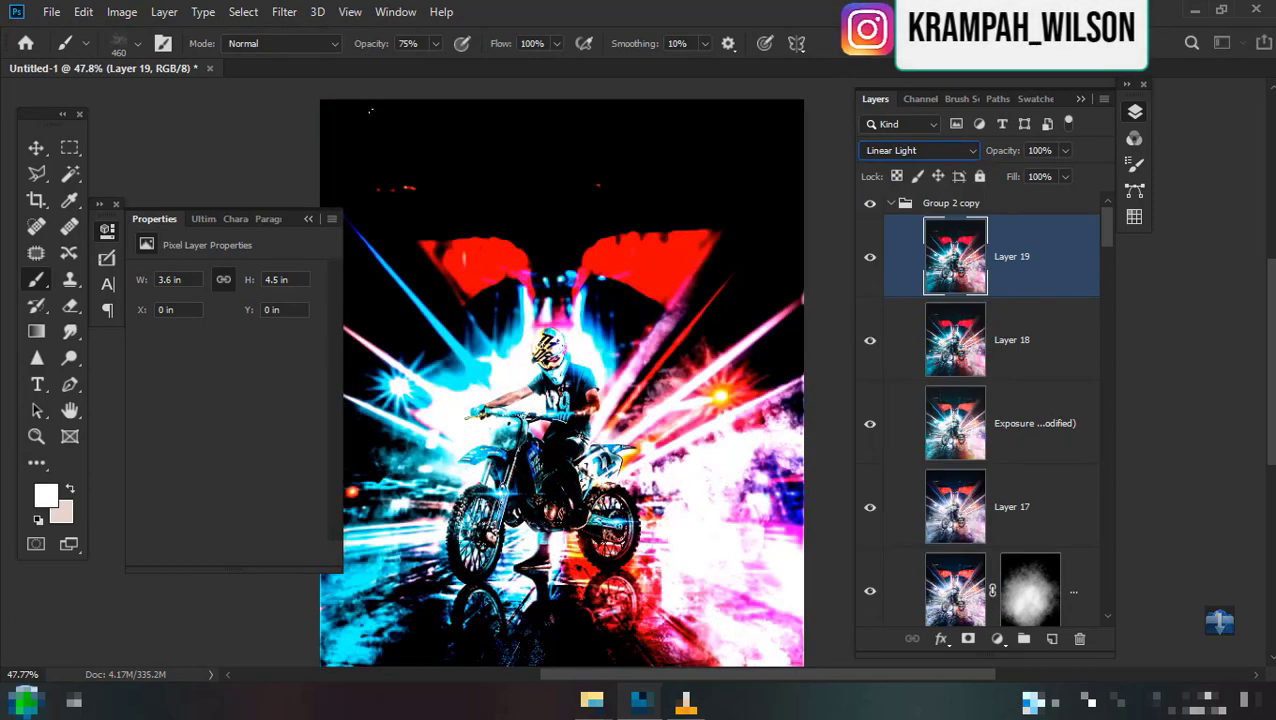
click(286, 12)
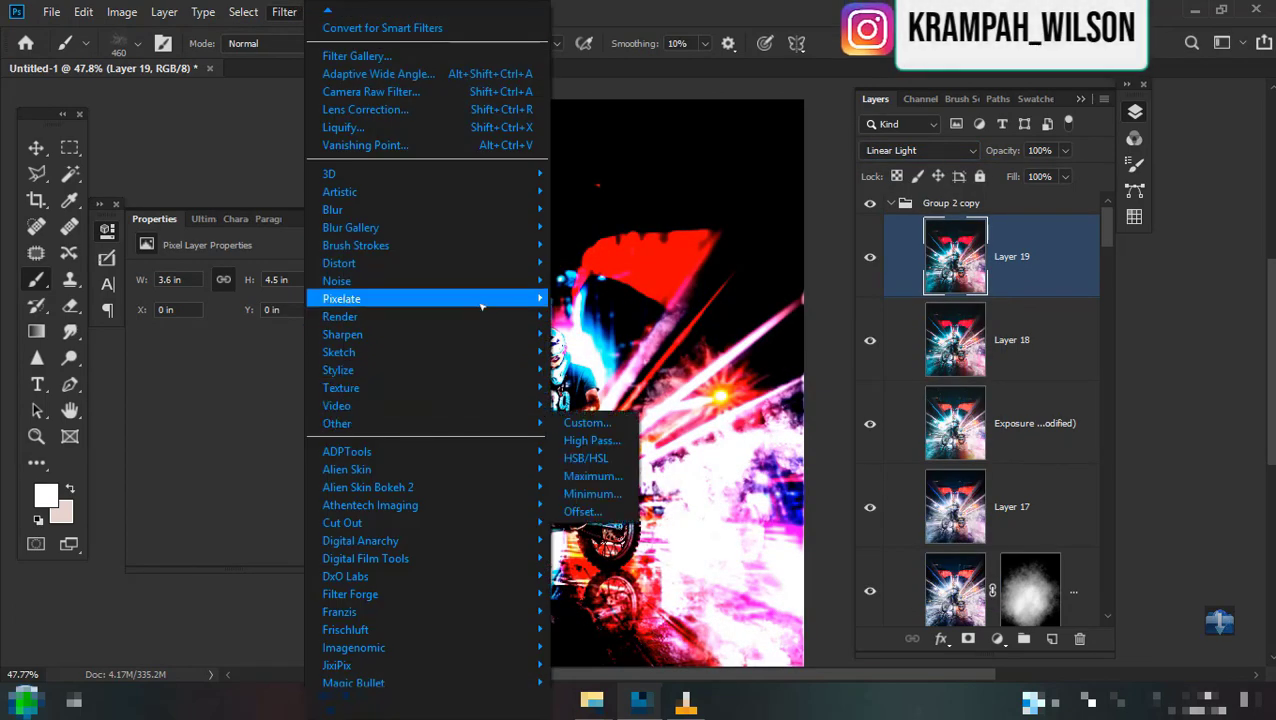
mouse_move(337, 281)
click(595, 281)
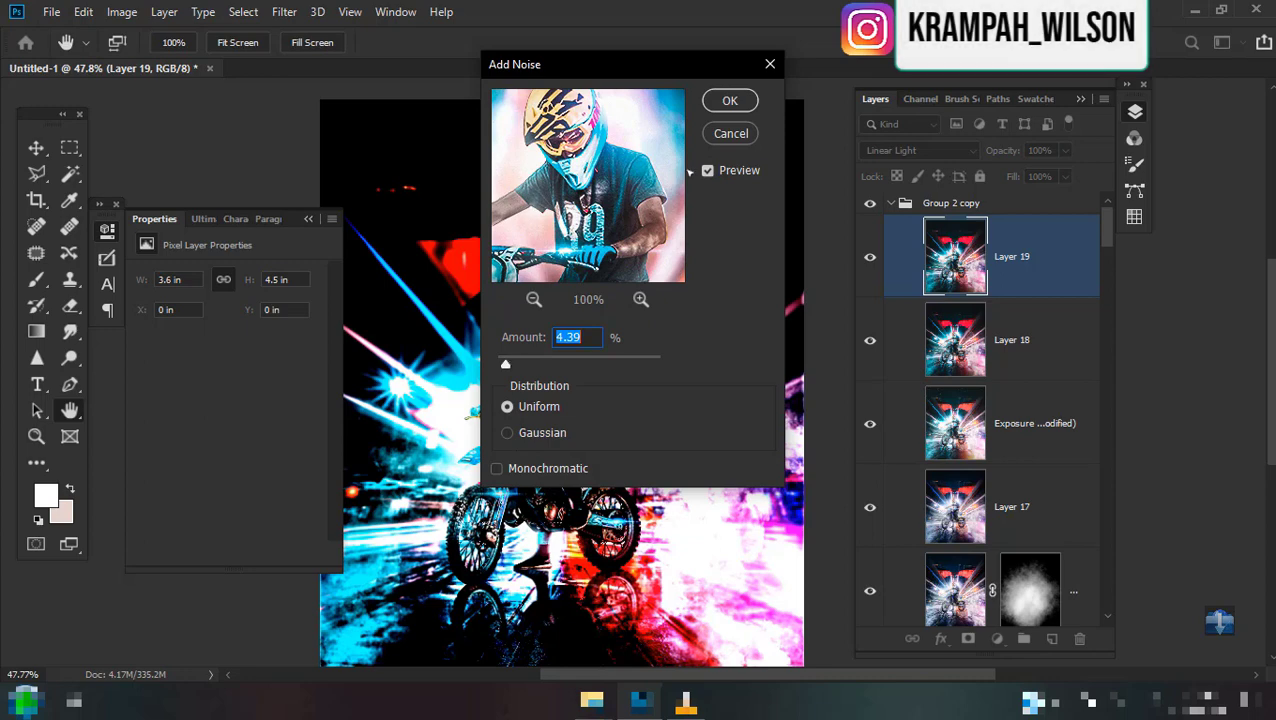
click(730, 100)
Apply a 0.3-pixel High Pass filter to Layer 19.
click(284, 11)
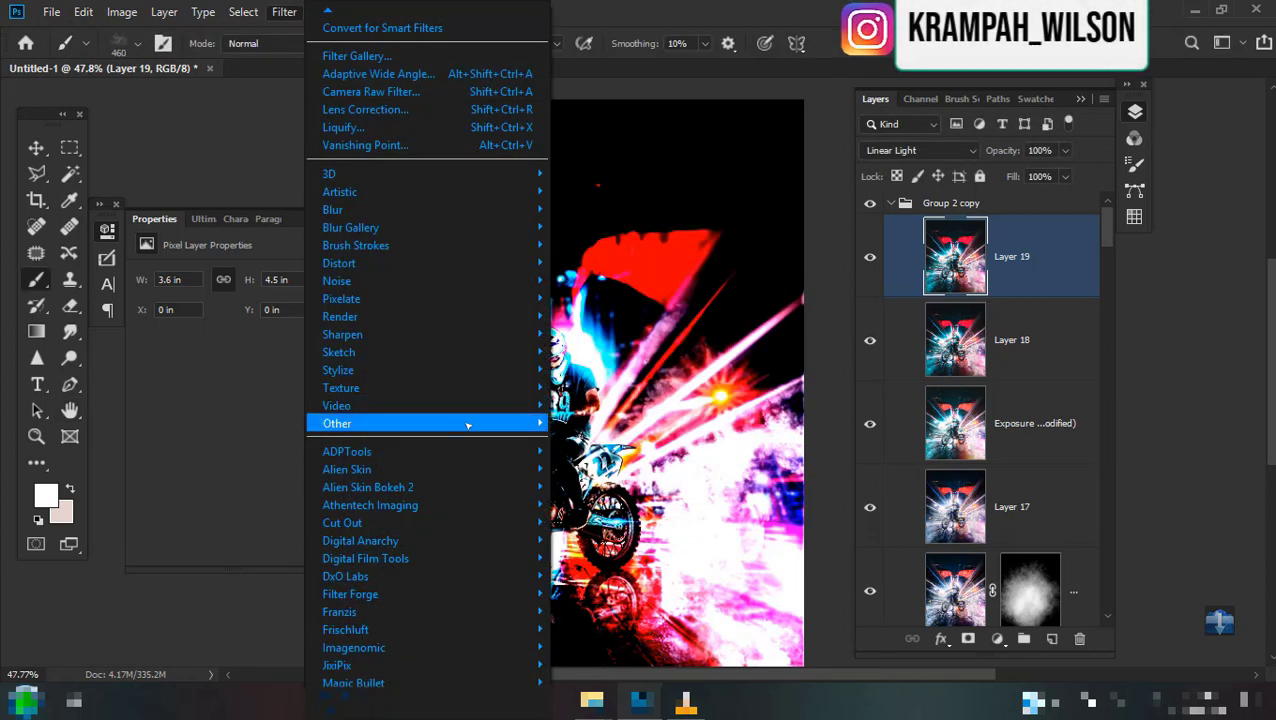
mouse_move(400, 423)
click(585, 438)
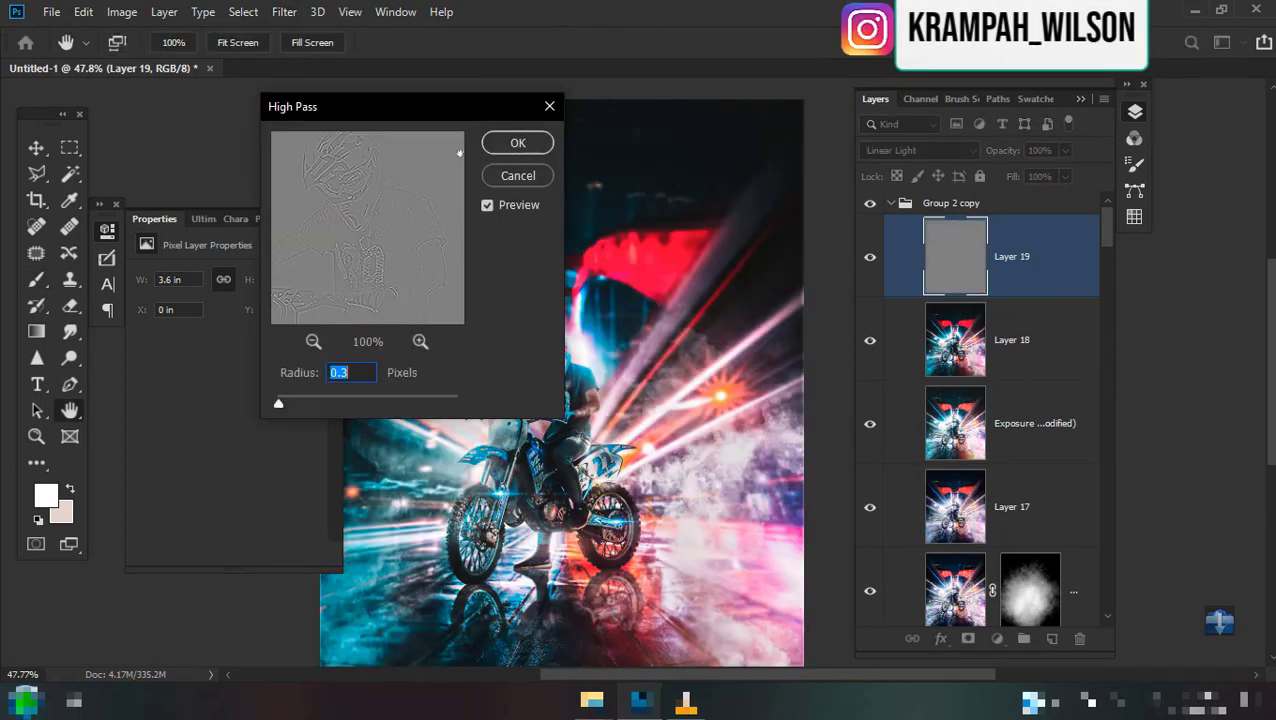
drag(366, 199, 398, 233)
drag(528, 110, 885, 134)
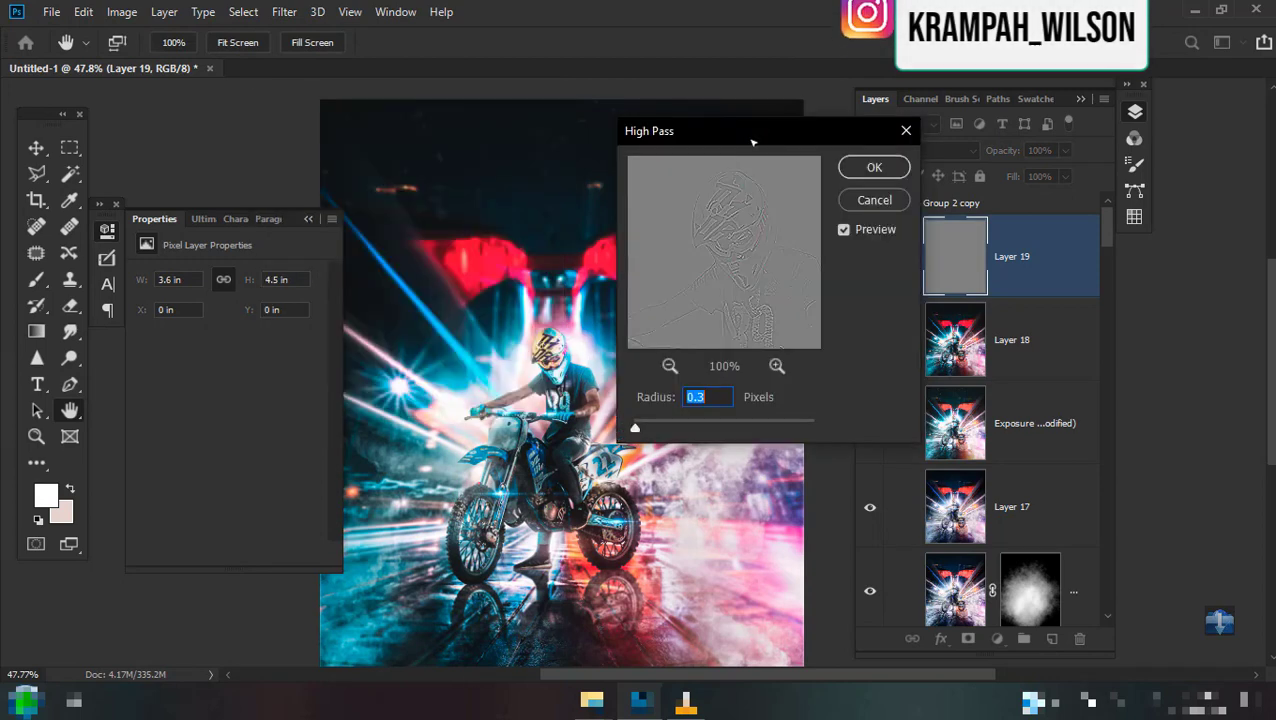
click(876, 201)
Add new Layer 20 and stamp the merged image into it.
click(1052, 638)
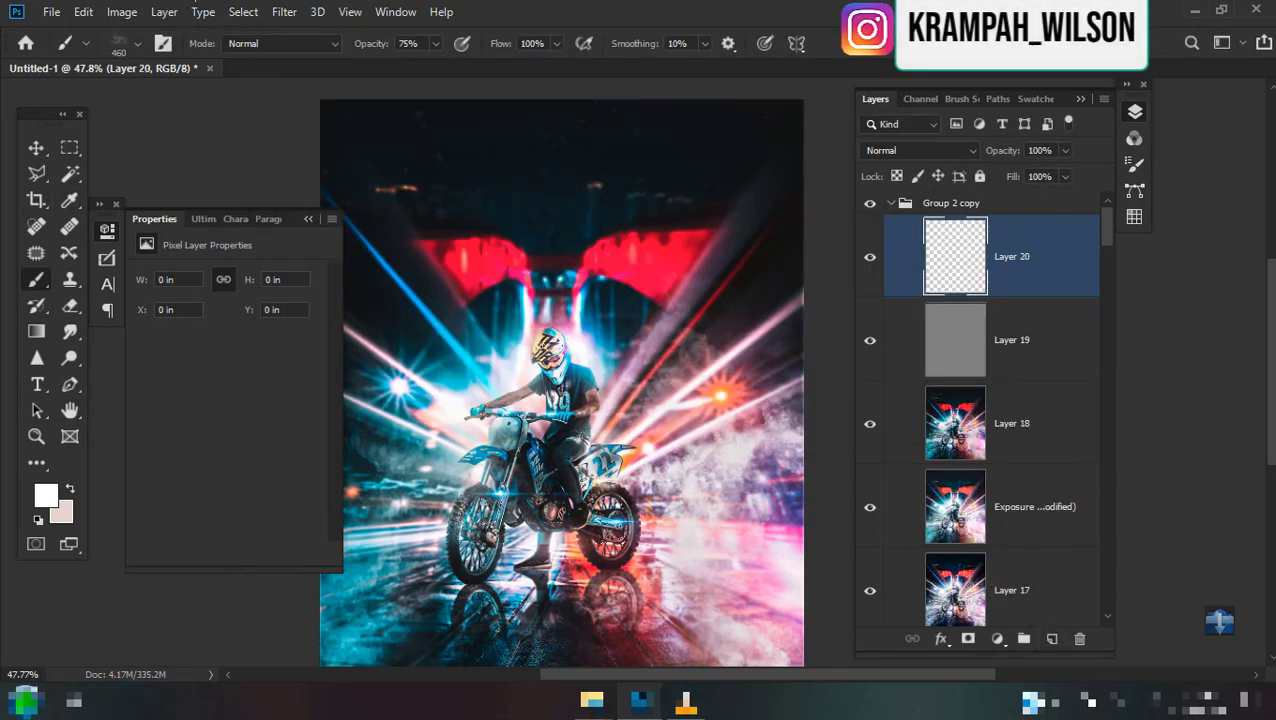
click(122, 12)
click(150, 285)
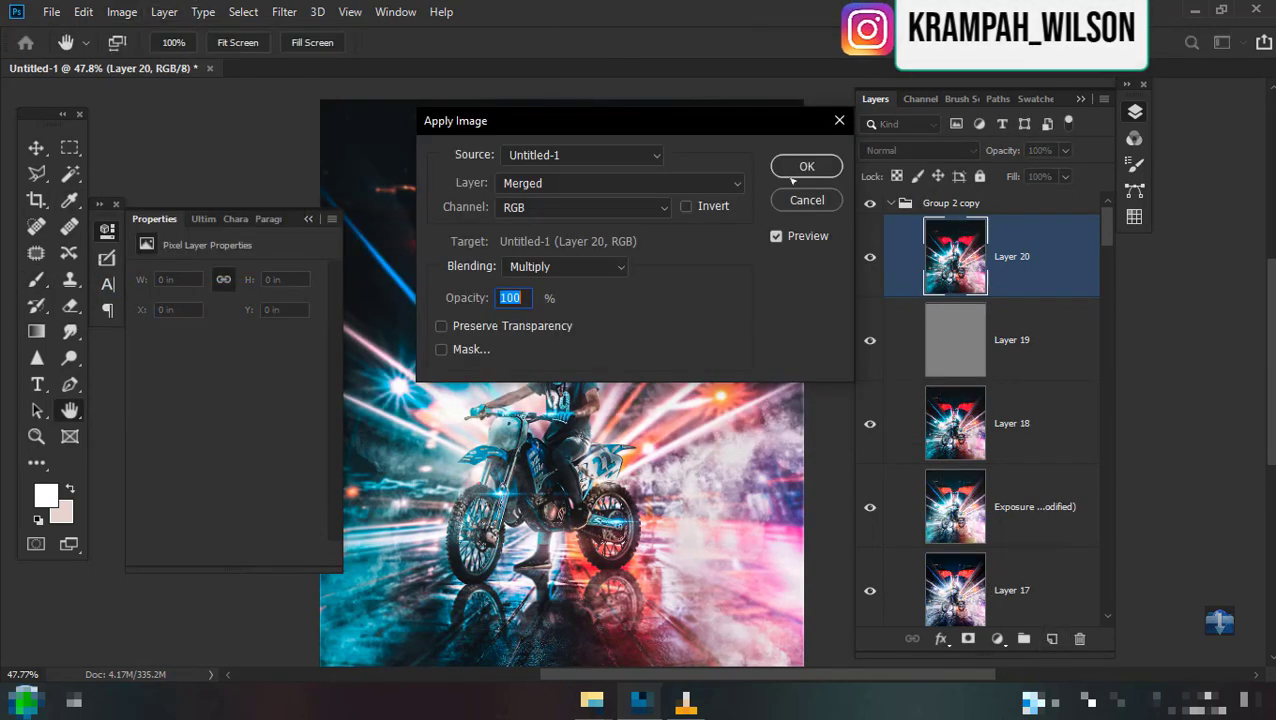
key(Return)
Open Perfectly Clear on Layer 20 and select the Essentials Vivid preset.
click(284, 12)
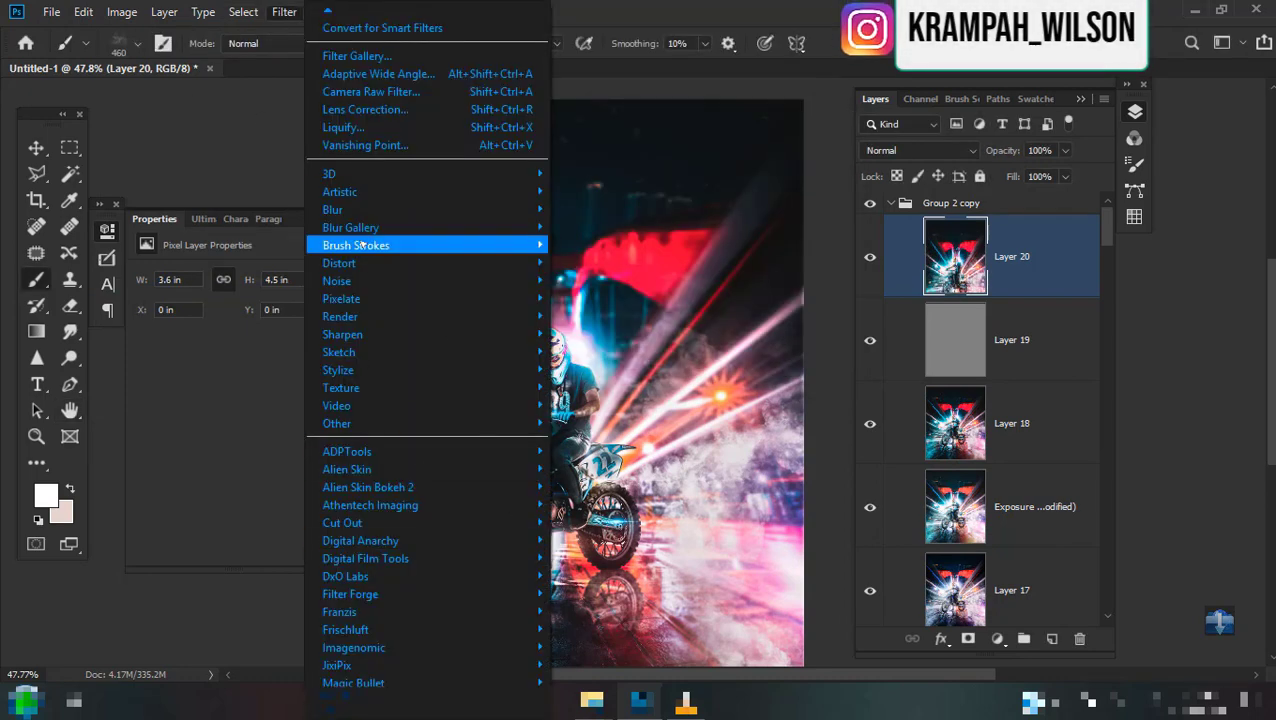
mouse_move(370, 505)
click(611, 502)
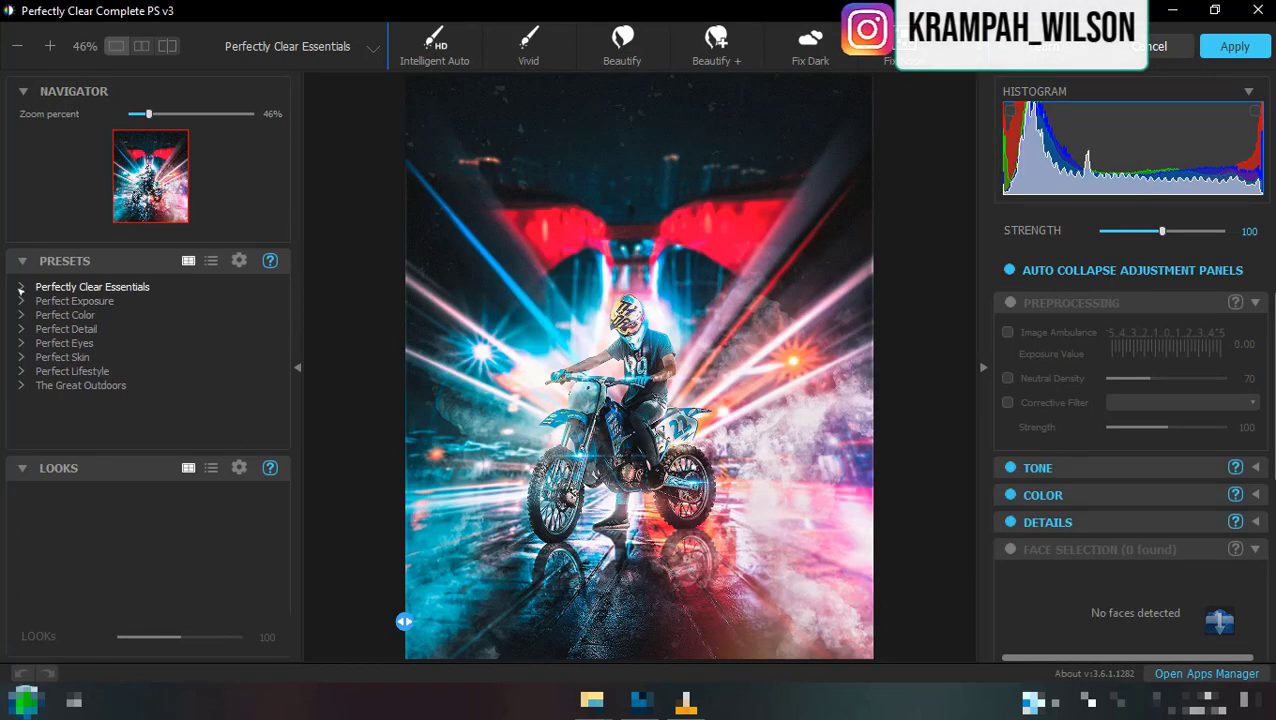
click(20, 288)
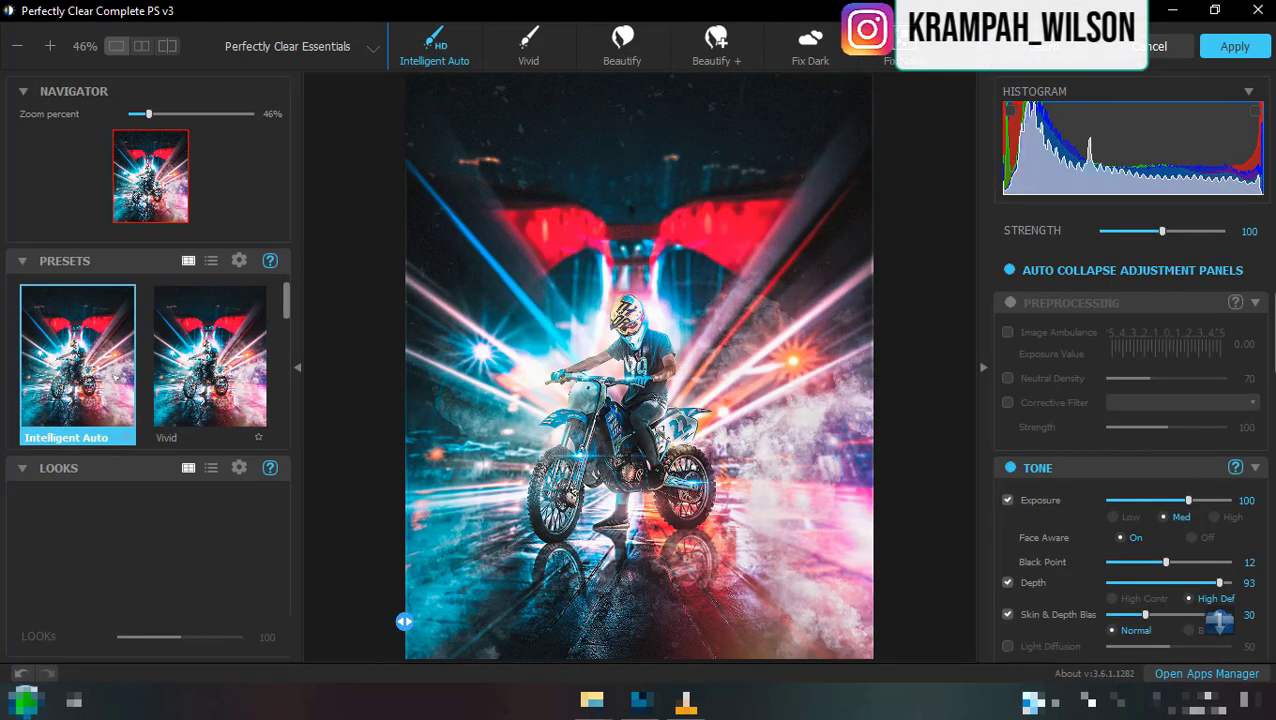
click(202, 366)
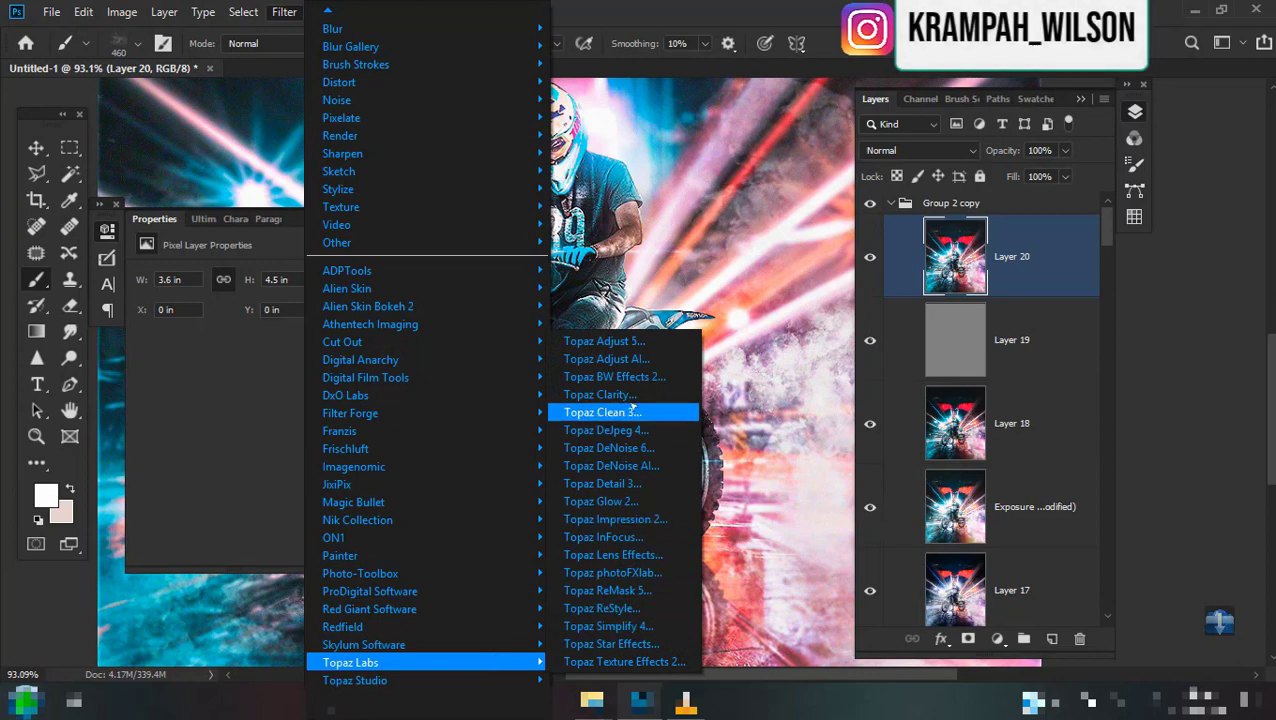
mouse_move(350, 662)
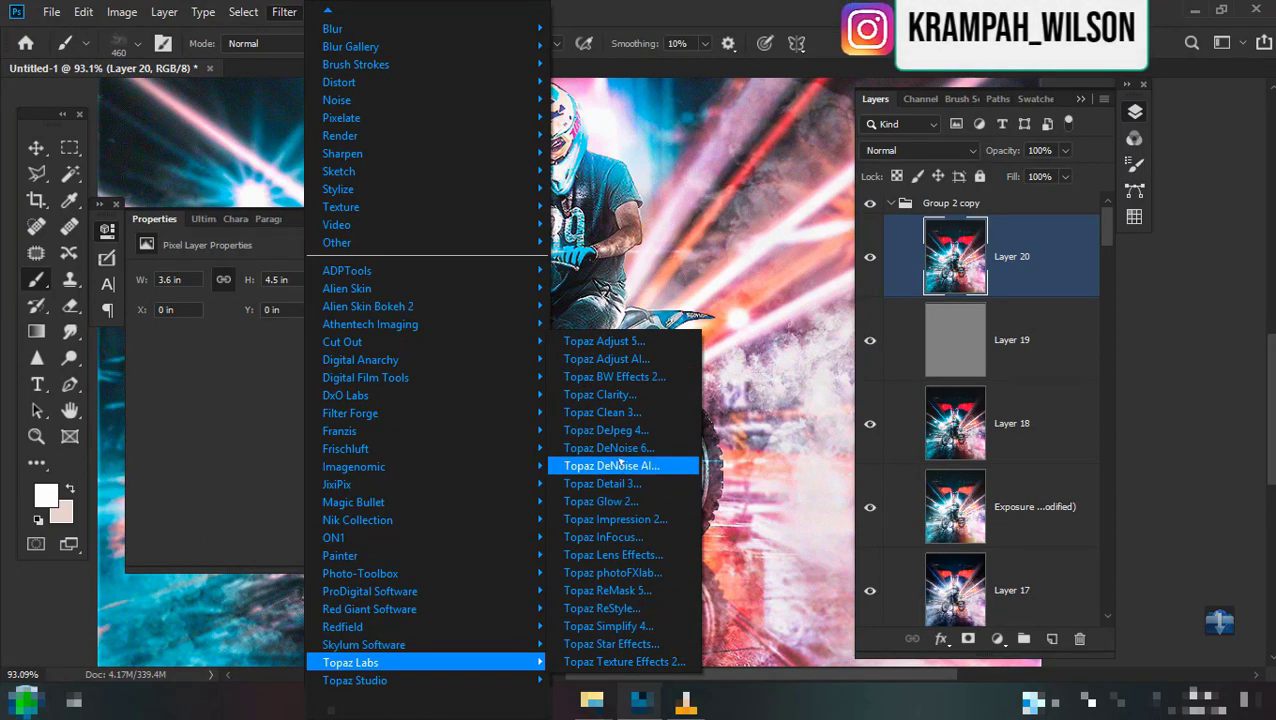
Compare JPEG light, moderate and strong in Topaz DeNoise 6, then apply JPEG - moderate.
click(610, 448)
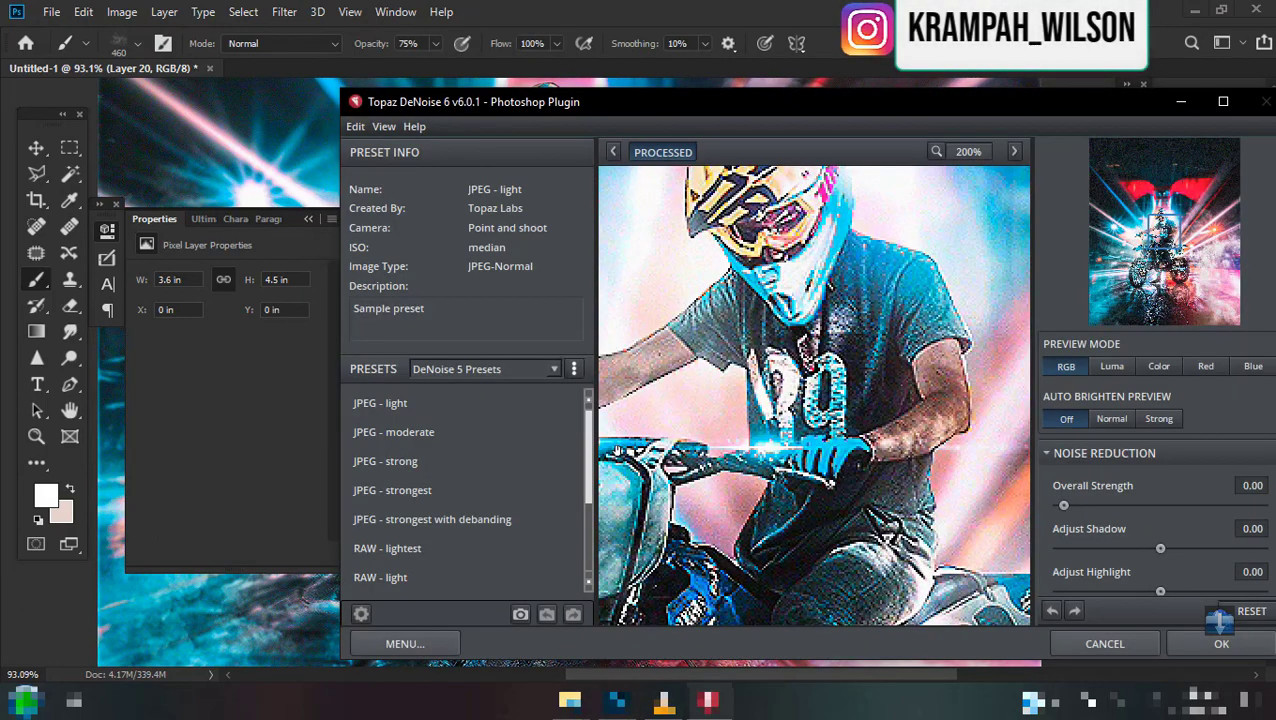
click(436, 406)
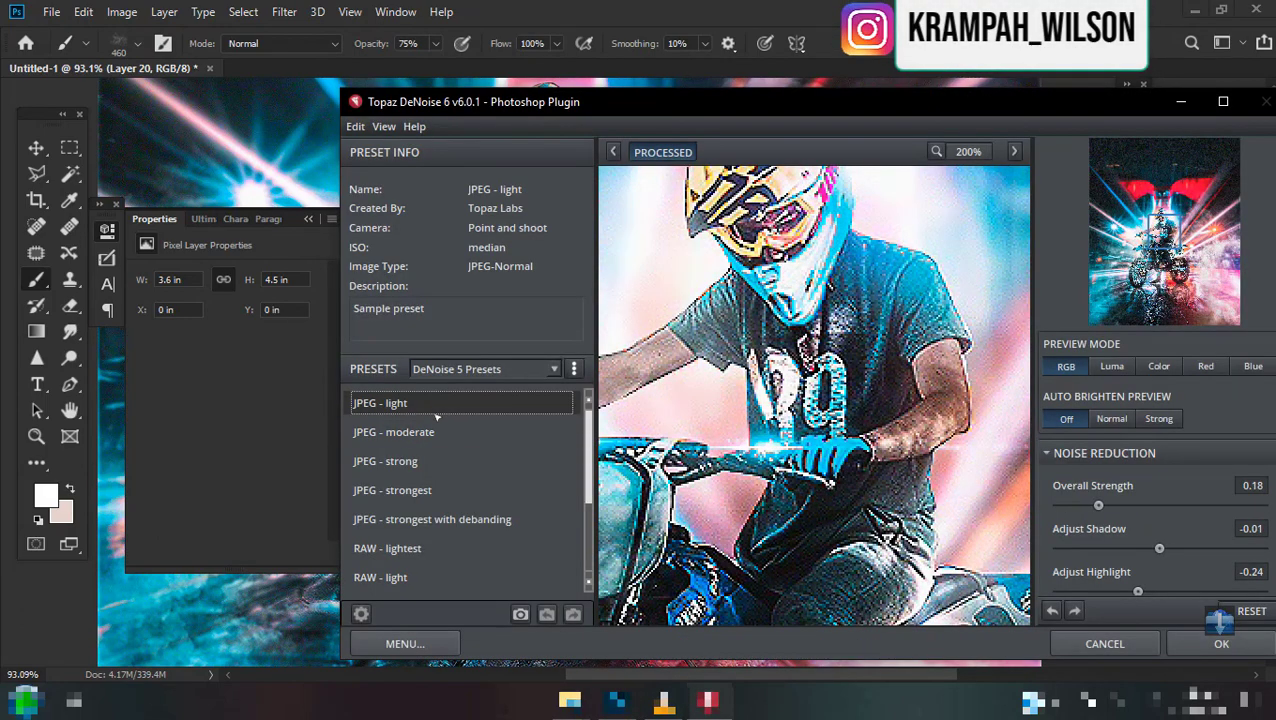
click(430, 432)
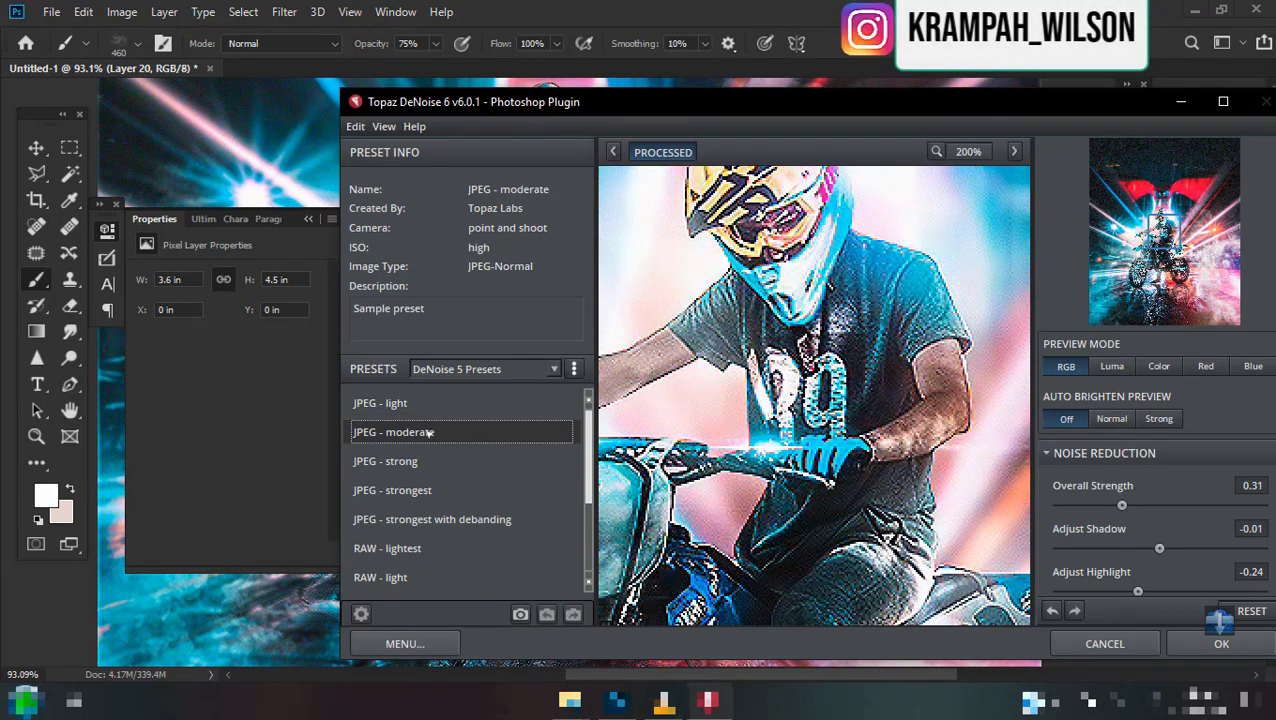
click(420, 461)
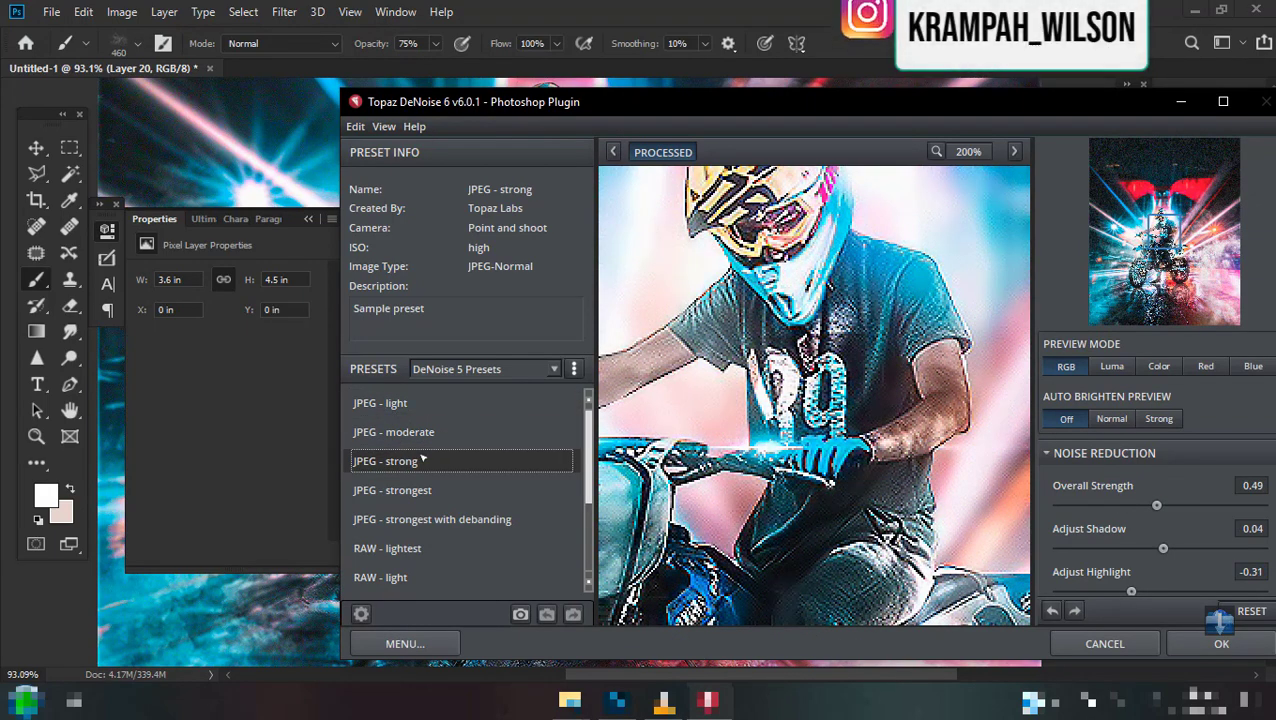
click(434, 430)
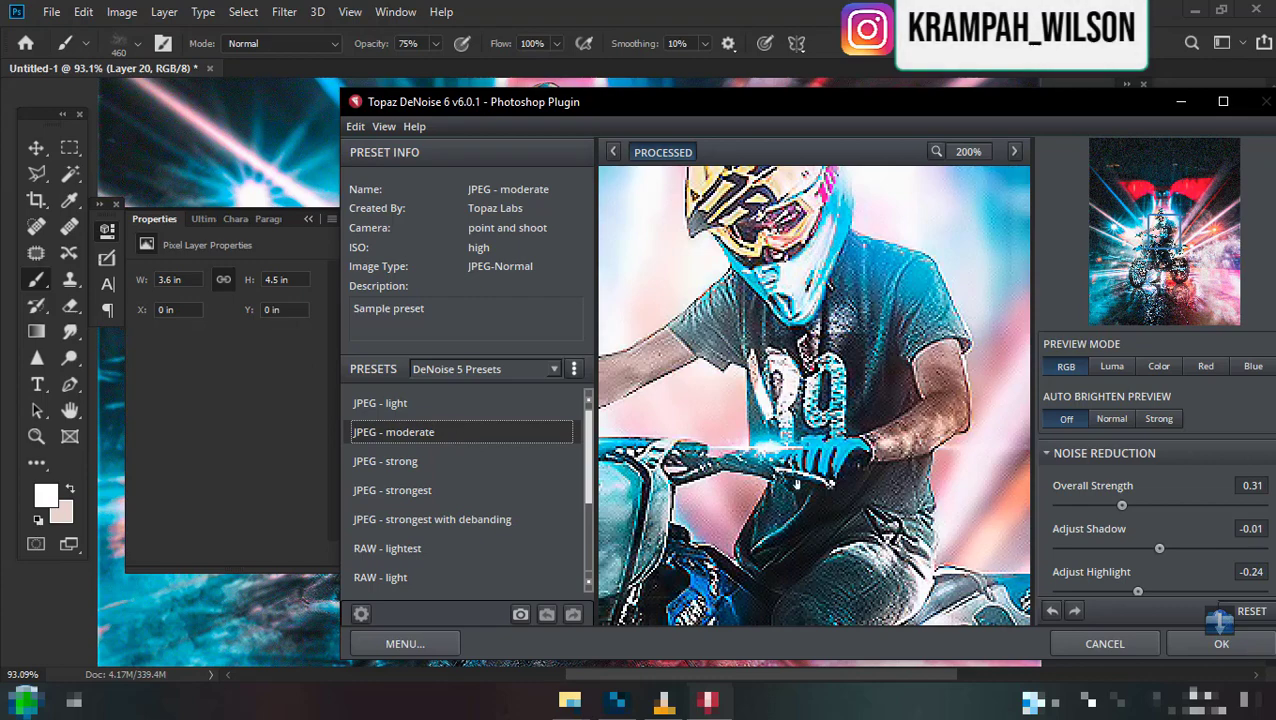
click(1195, 646)
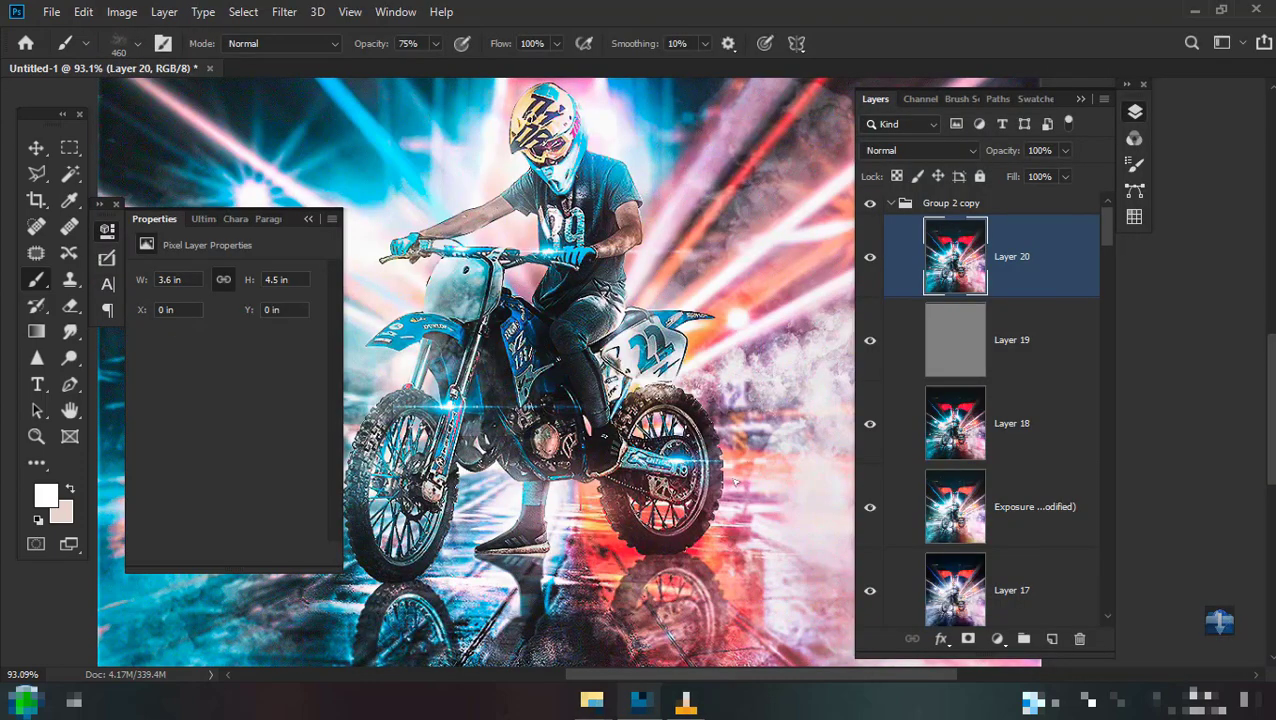
Zoom out to the full image and hide Layer 20 to compare without its clarity and denoise.
scroll(617, 370, down, 5)
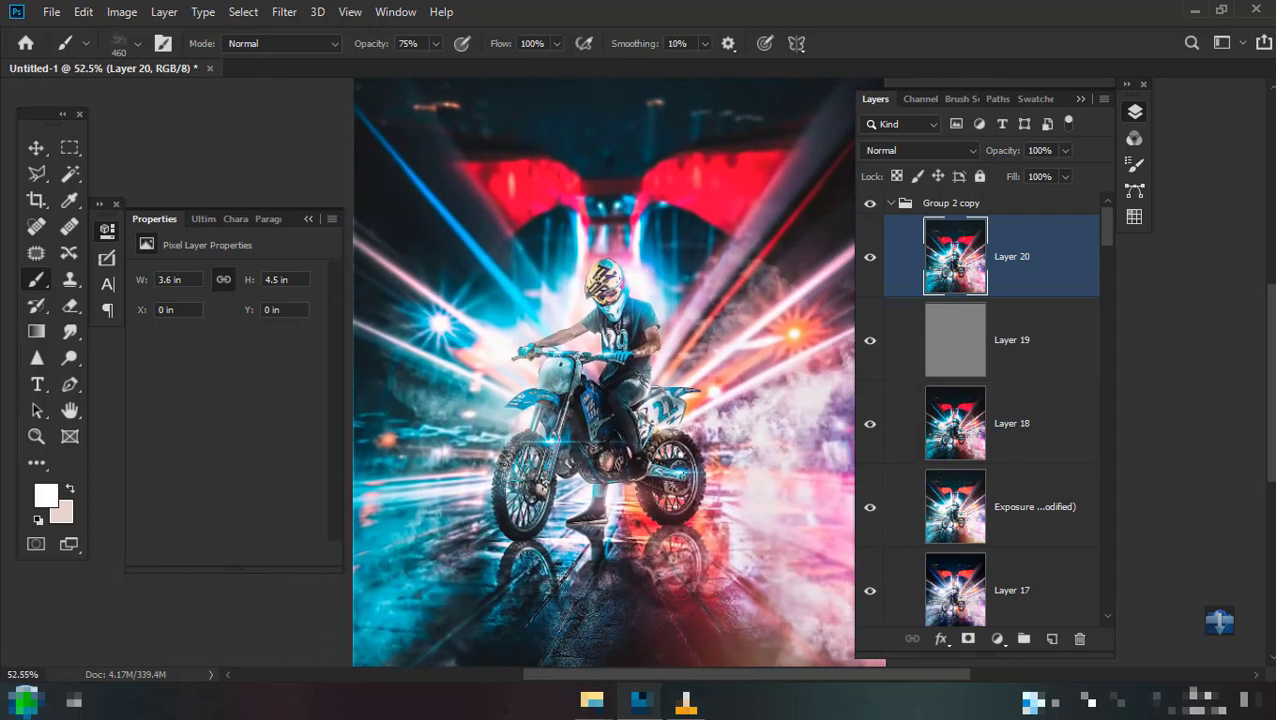
click(870, 257)
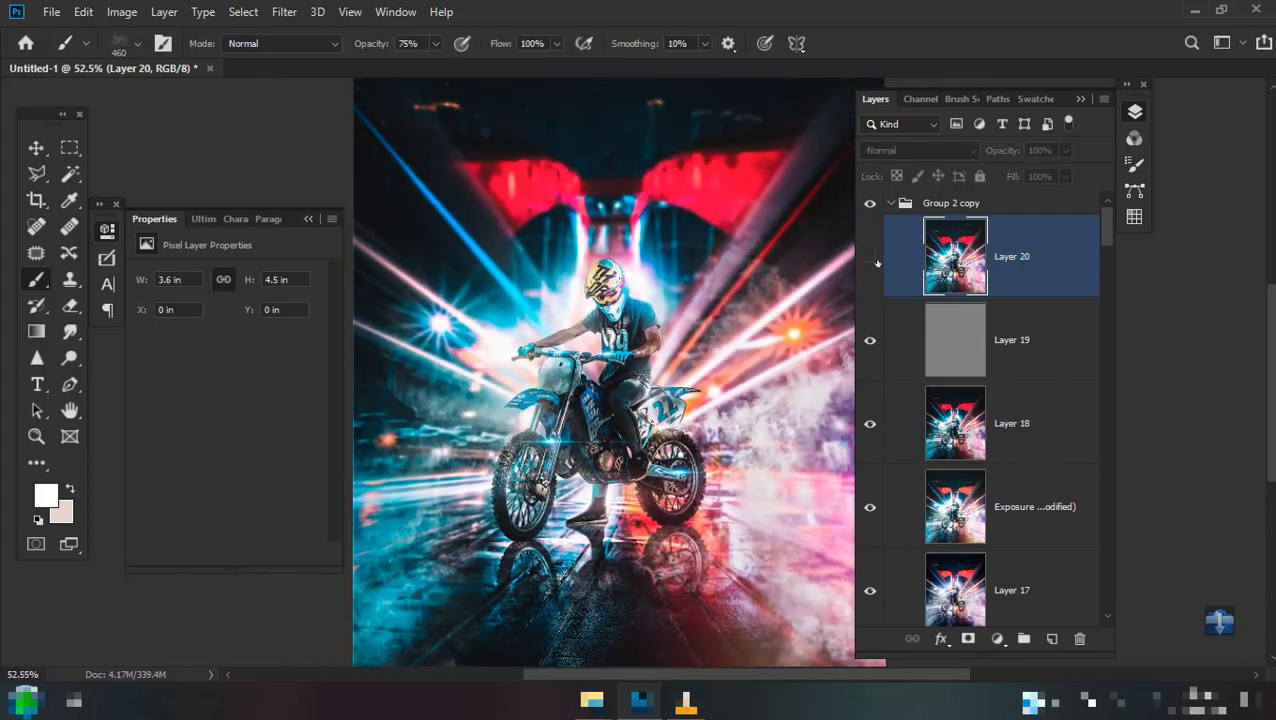